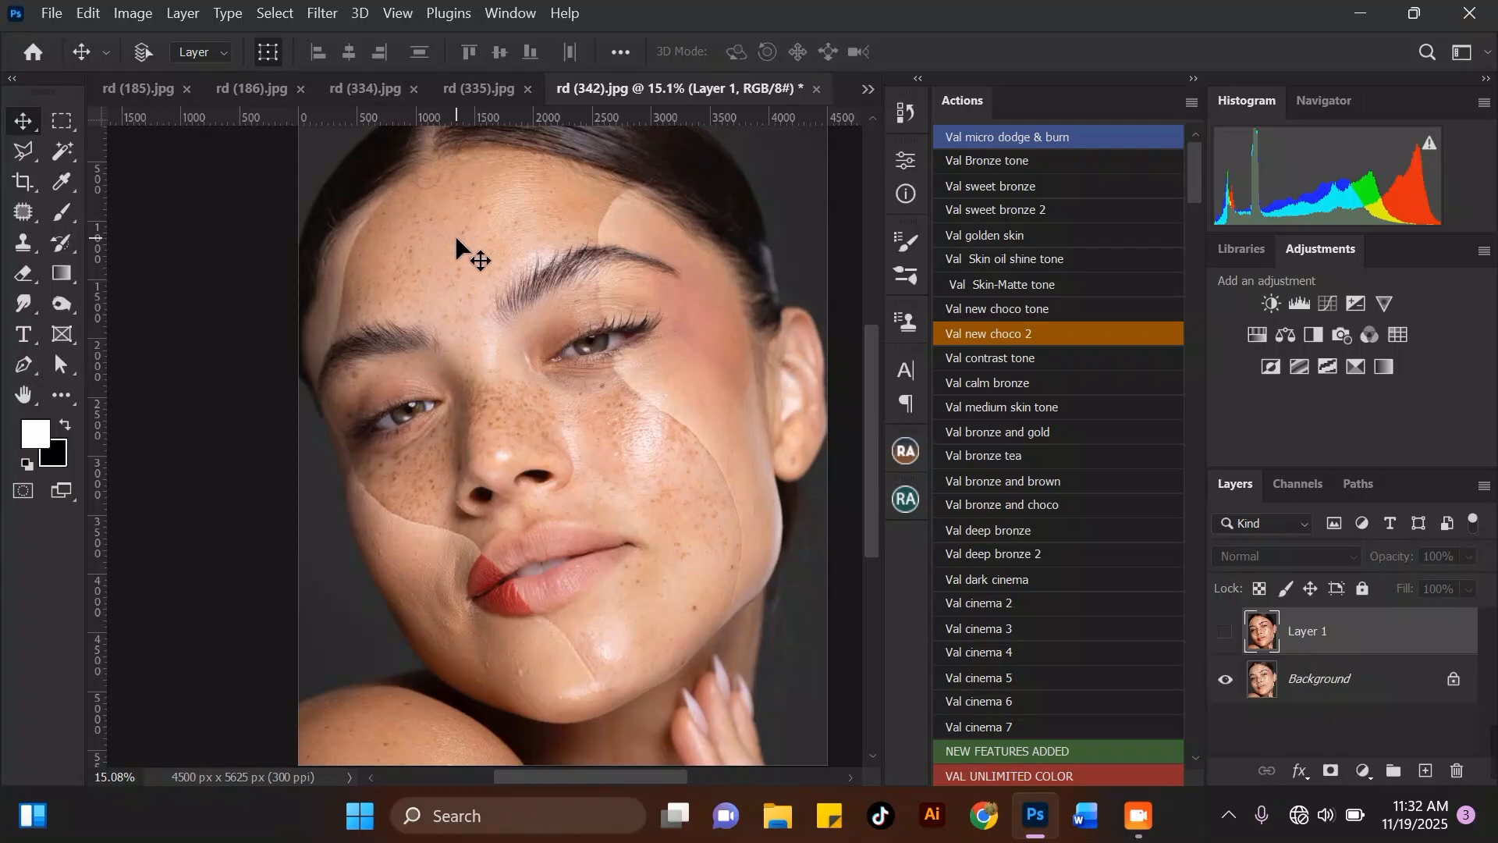
# Compare the portrait's facial skin with and without the retouched Layer 1, looking closely at the freckles and cheeks.
pyautogui.scroll(3, 456, 236)
pyautogui.scroll(-3, 522, 262)
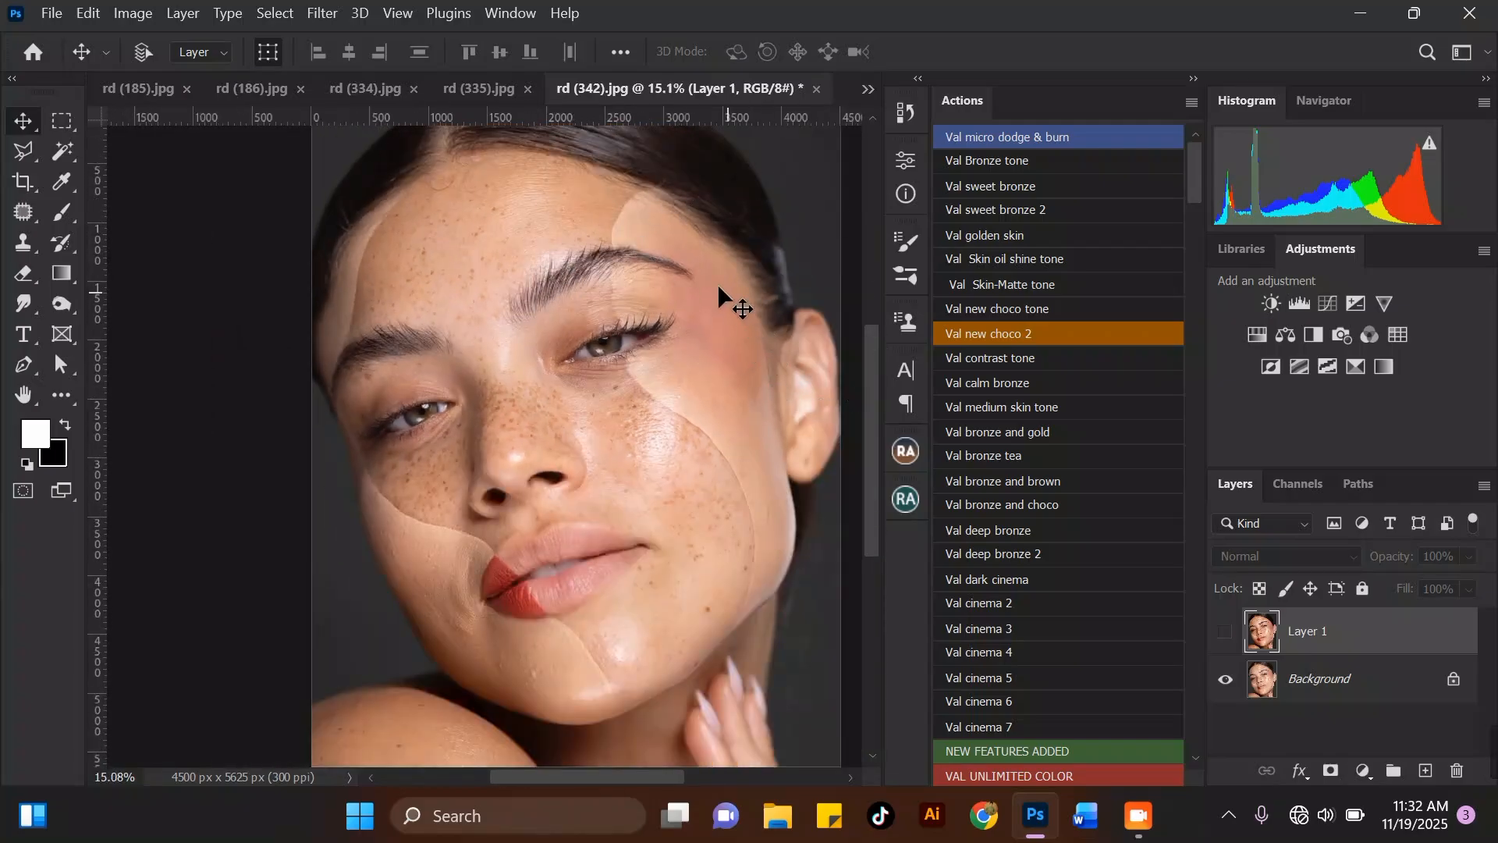
pyautogui.scroll(1, 712, 280)
pyautogui.scroll(1, 437, 230)
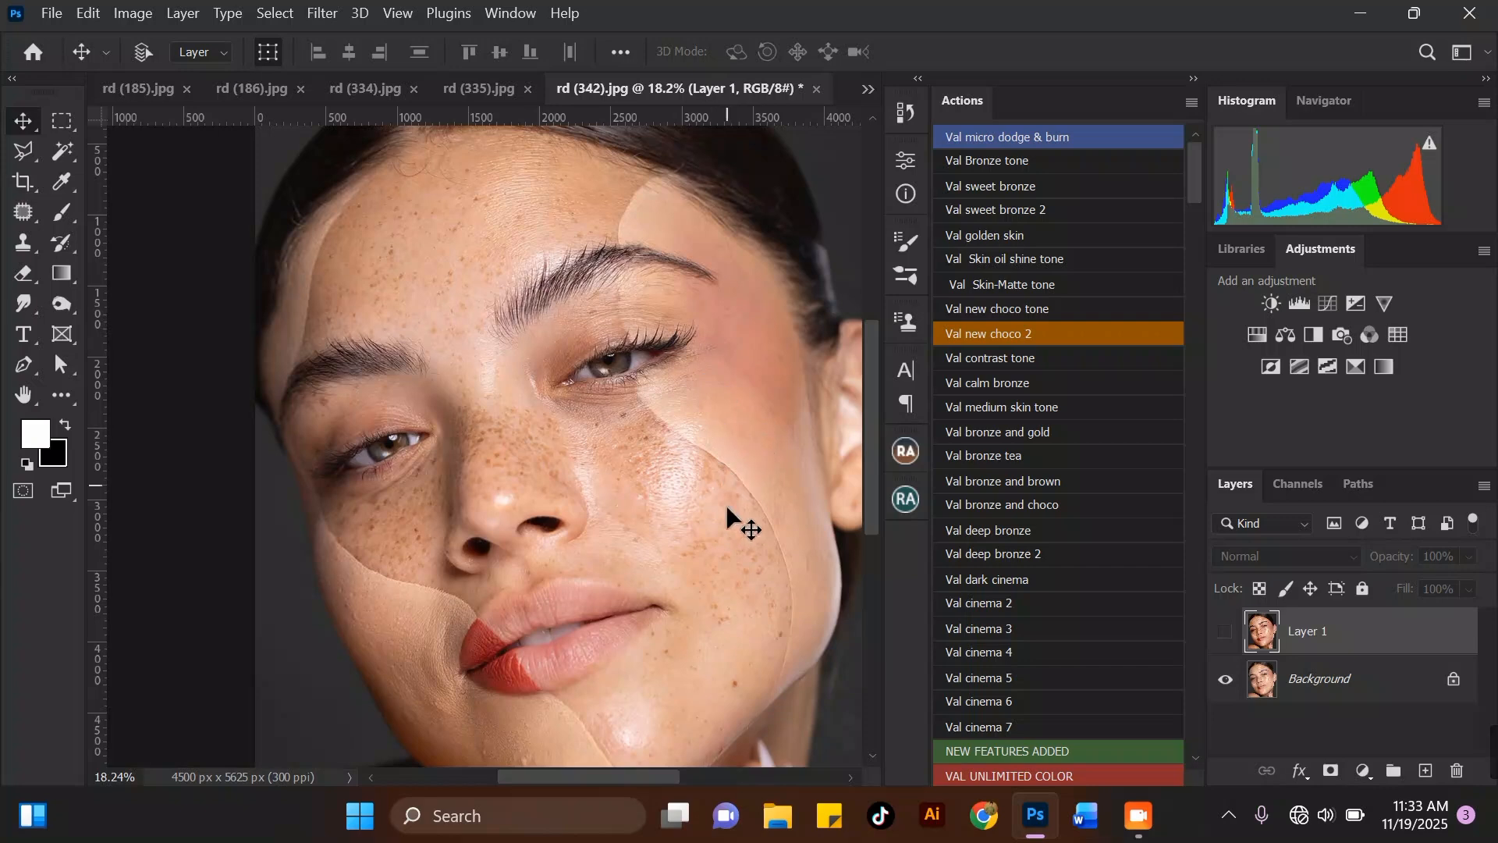
pyautogui.scroll(1, 683, 665)
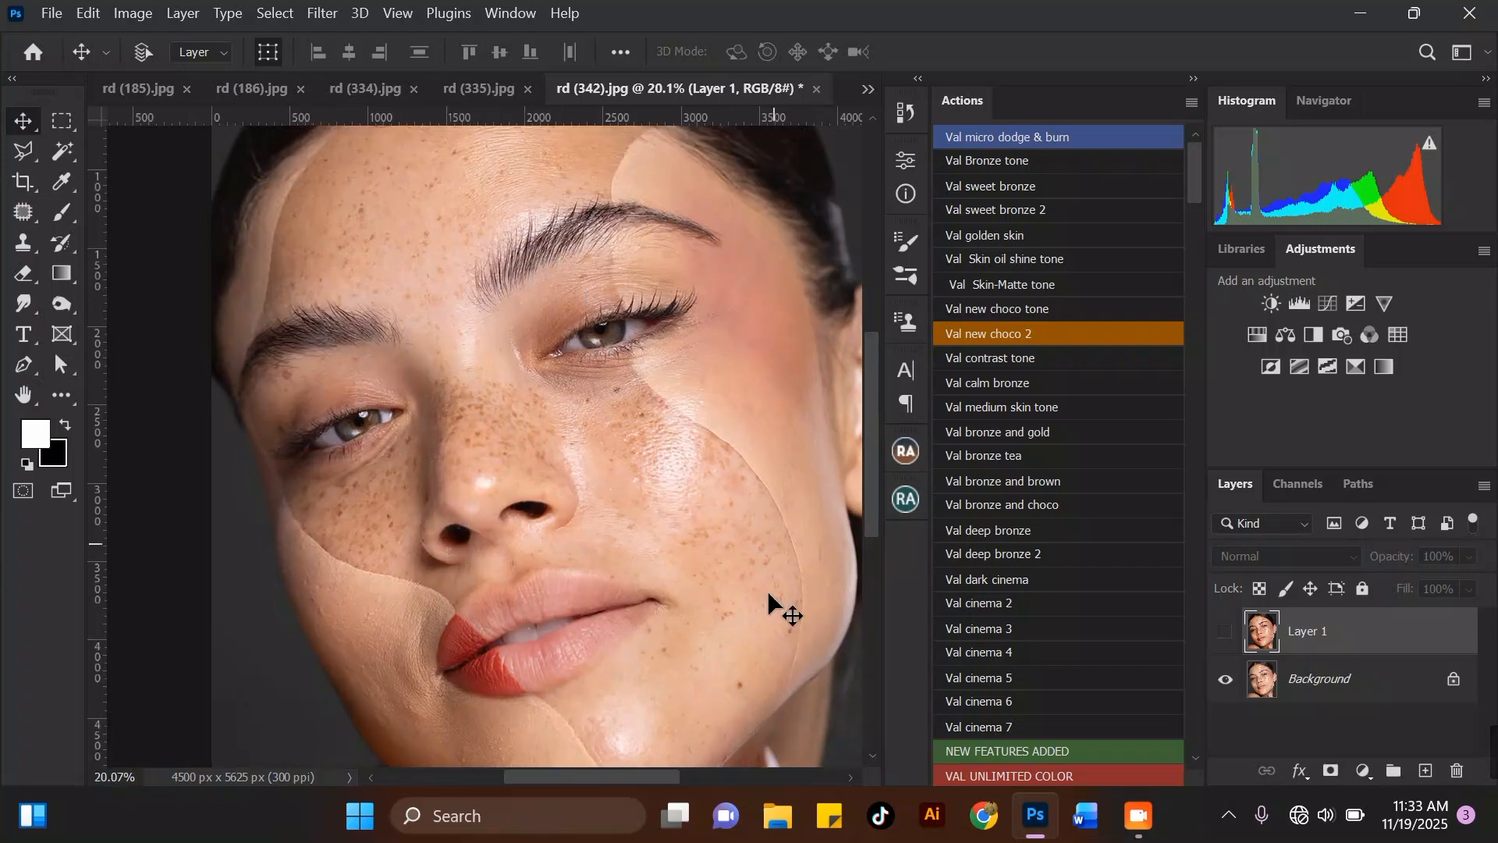
pyautogui.click(1225, 630)
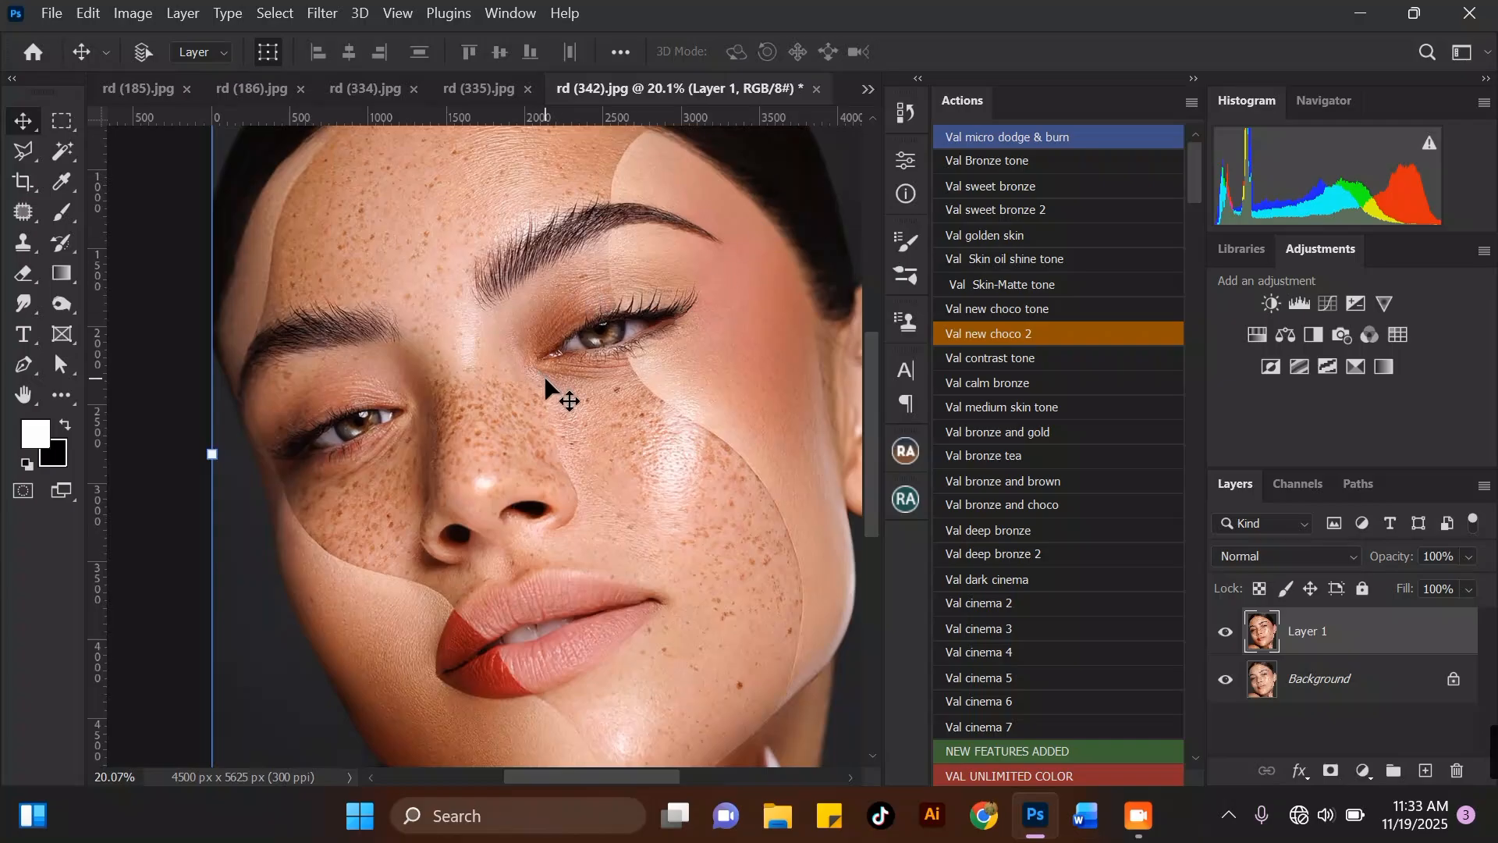
pyautogui.scroll(1, 546, 376)
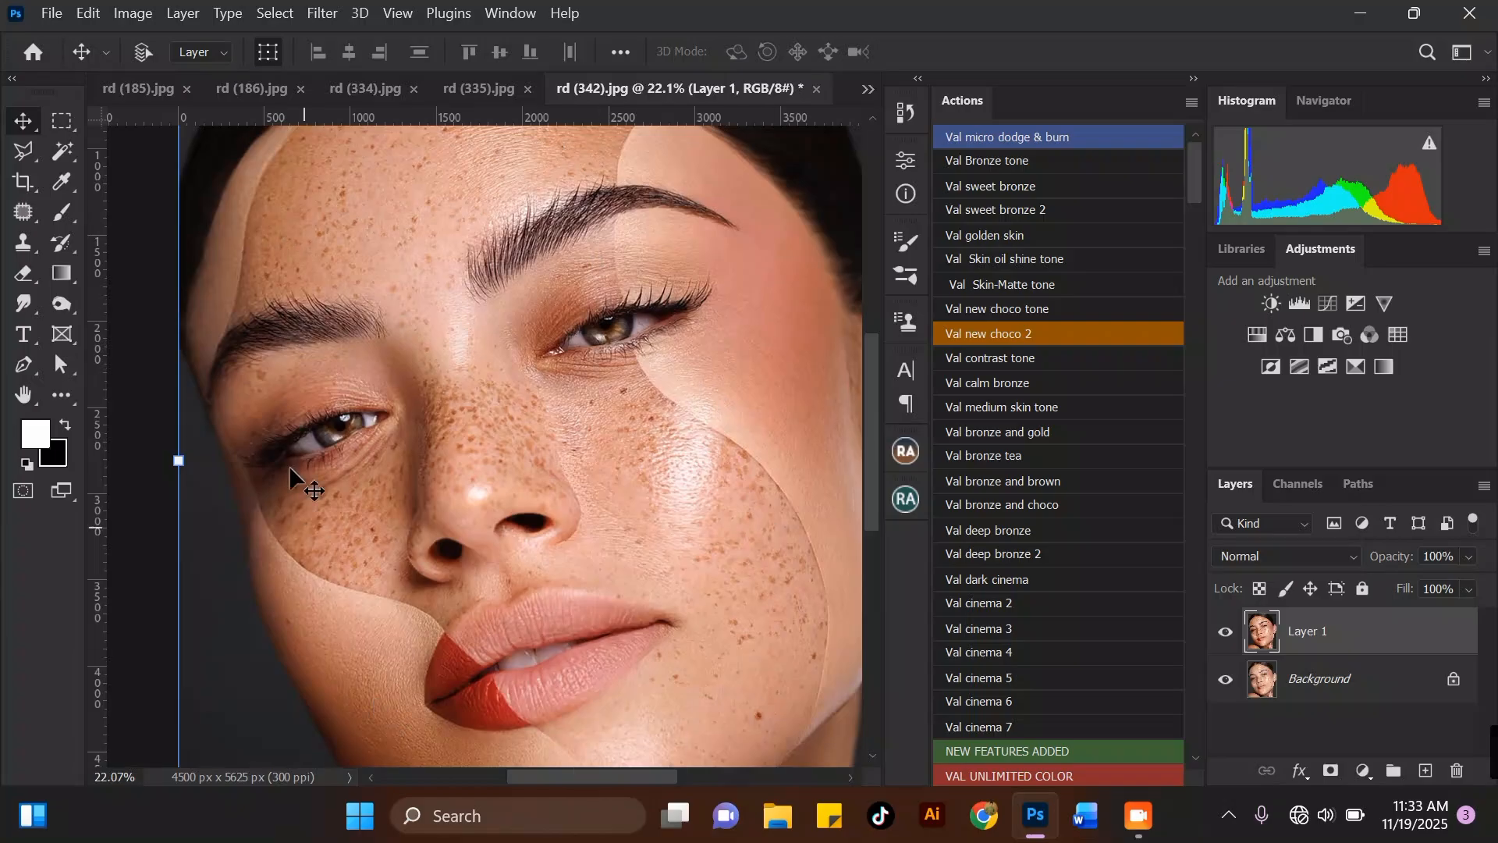
pyautogui.click(1231, 644)
pyautogui.click(1231, 645)
pyautogui.scroll(-4, 1198, 187)
pyautogui.click(1226, 632)
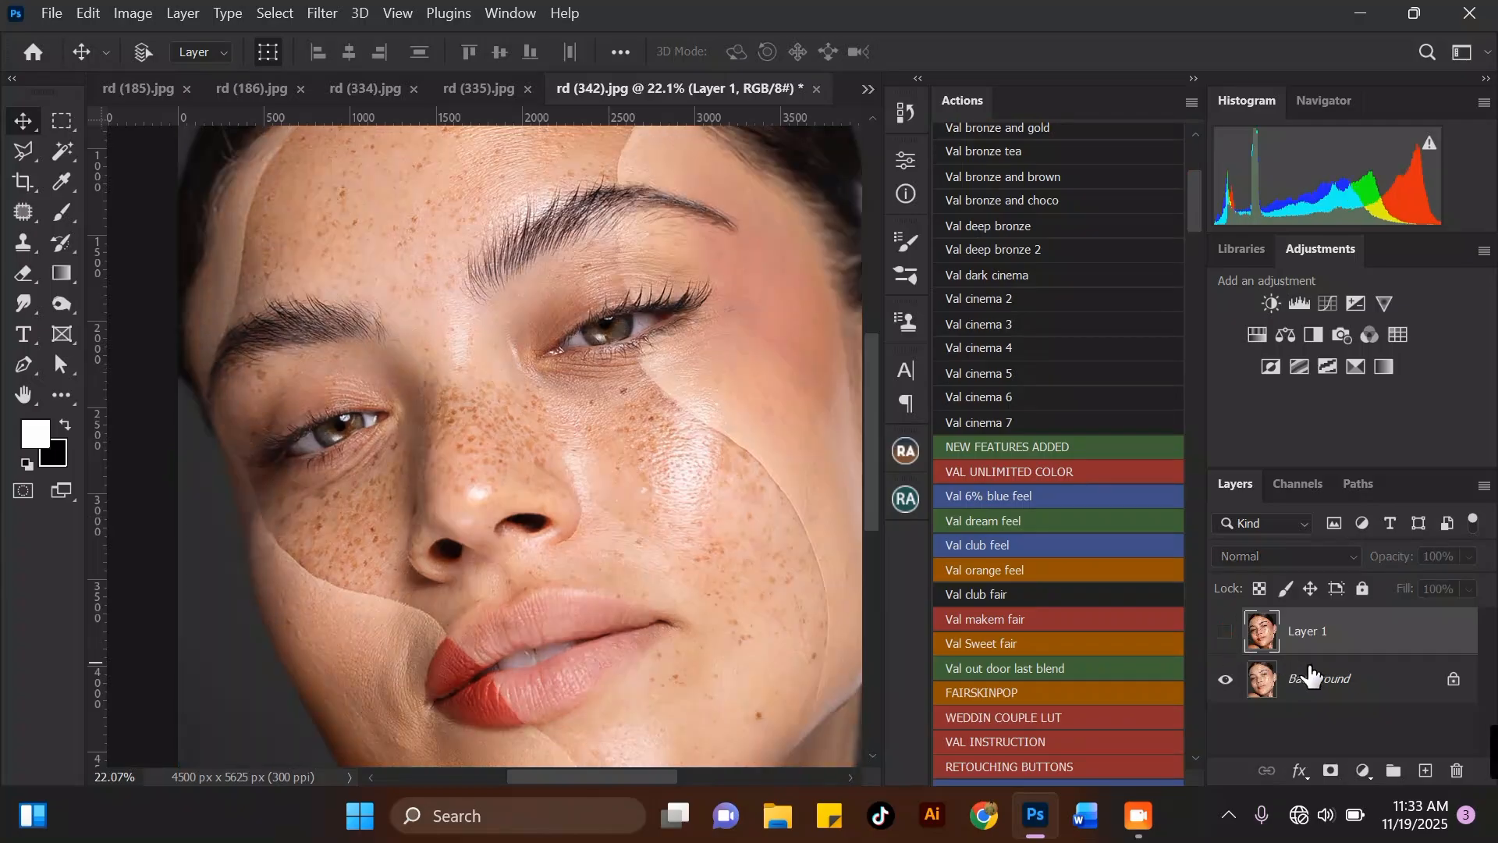
# Make the Background layer active and choose the Mixer Brush Tool.
pyautogui.click(1319, 677)
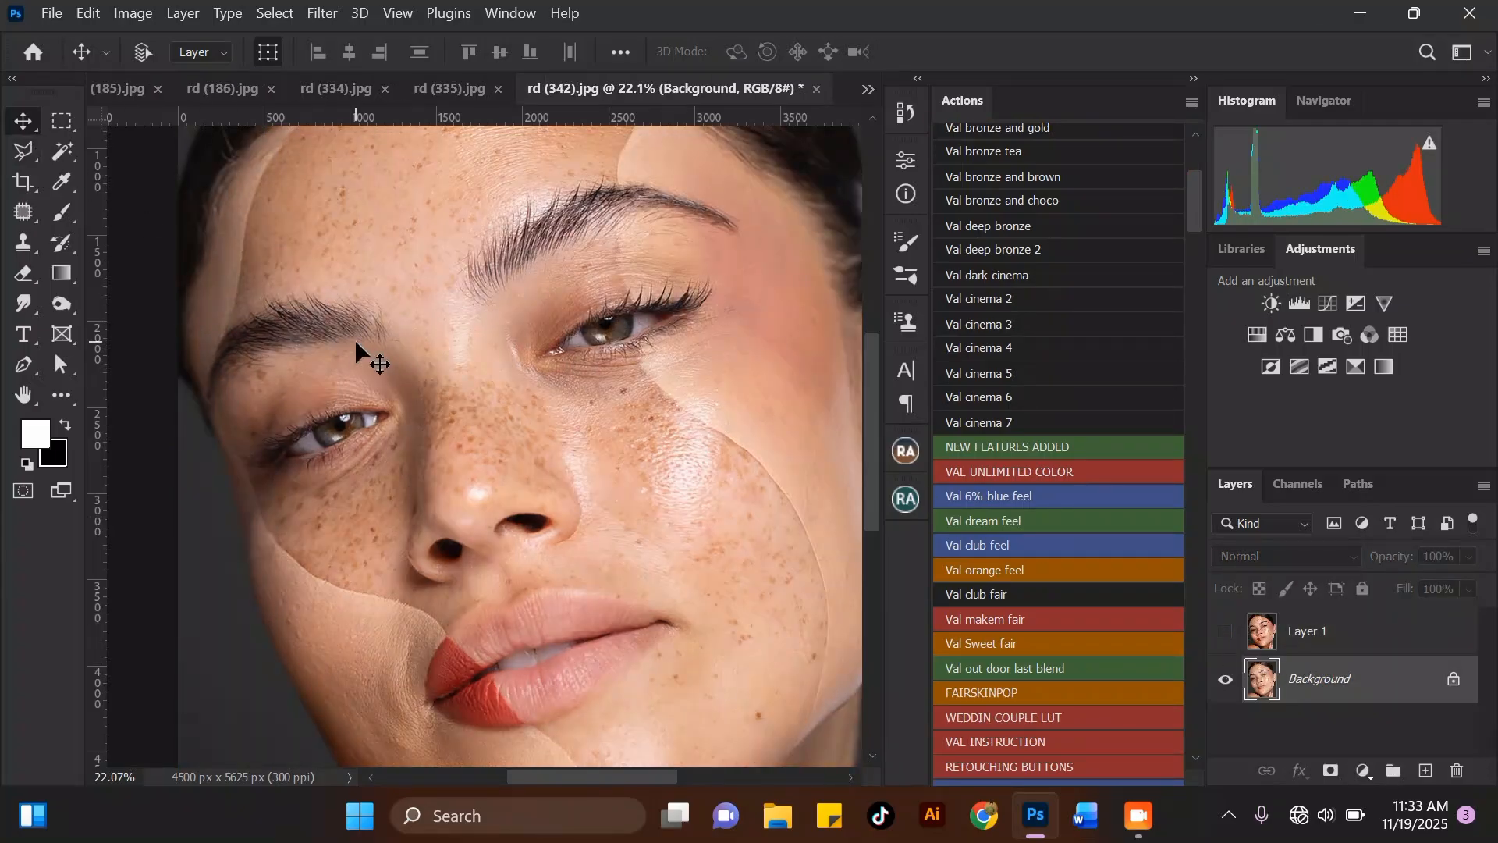
pyautogui.click(74, 211)
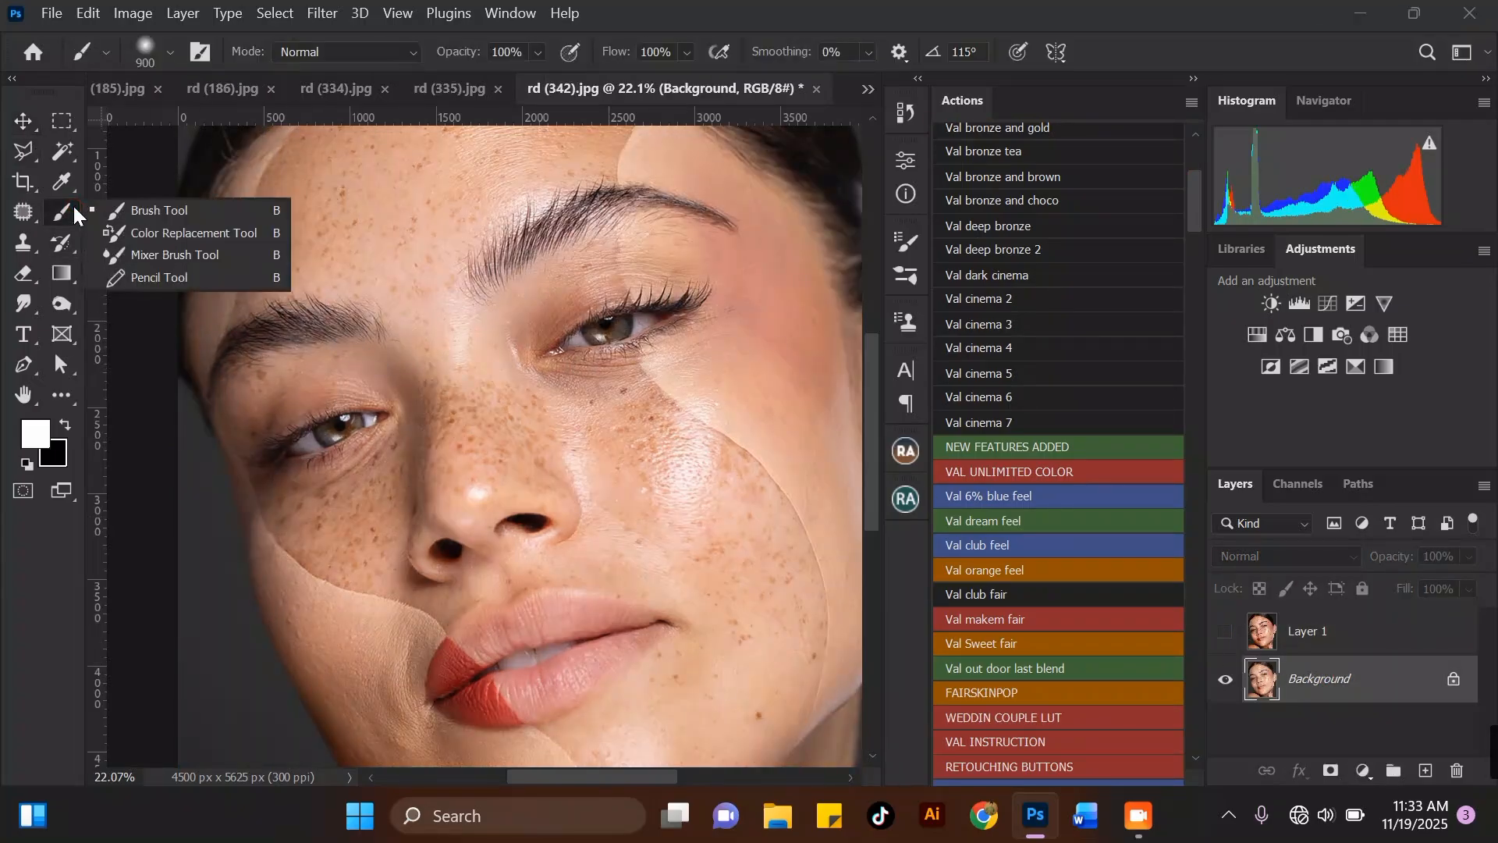
pyautogui.click(163, 256)
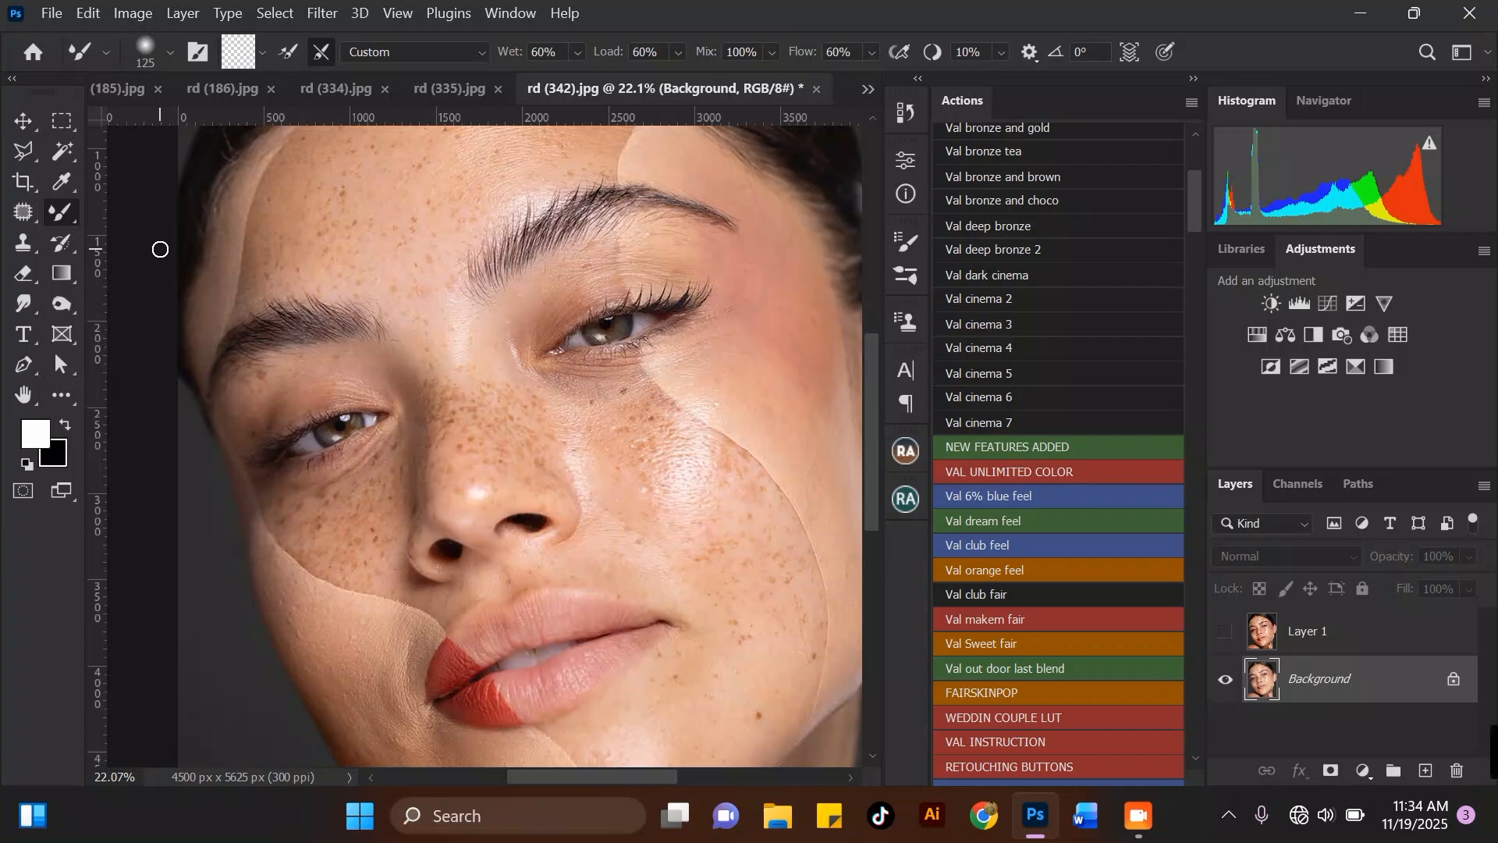
# Look through the retouching actions and compare the eyes, nose and cheek with Layer 1 hidden and shown.
pyautogui.moveTo(1199, 185); pyautogui.dragTo(1200, 216)
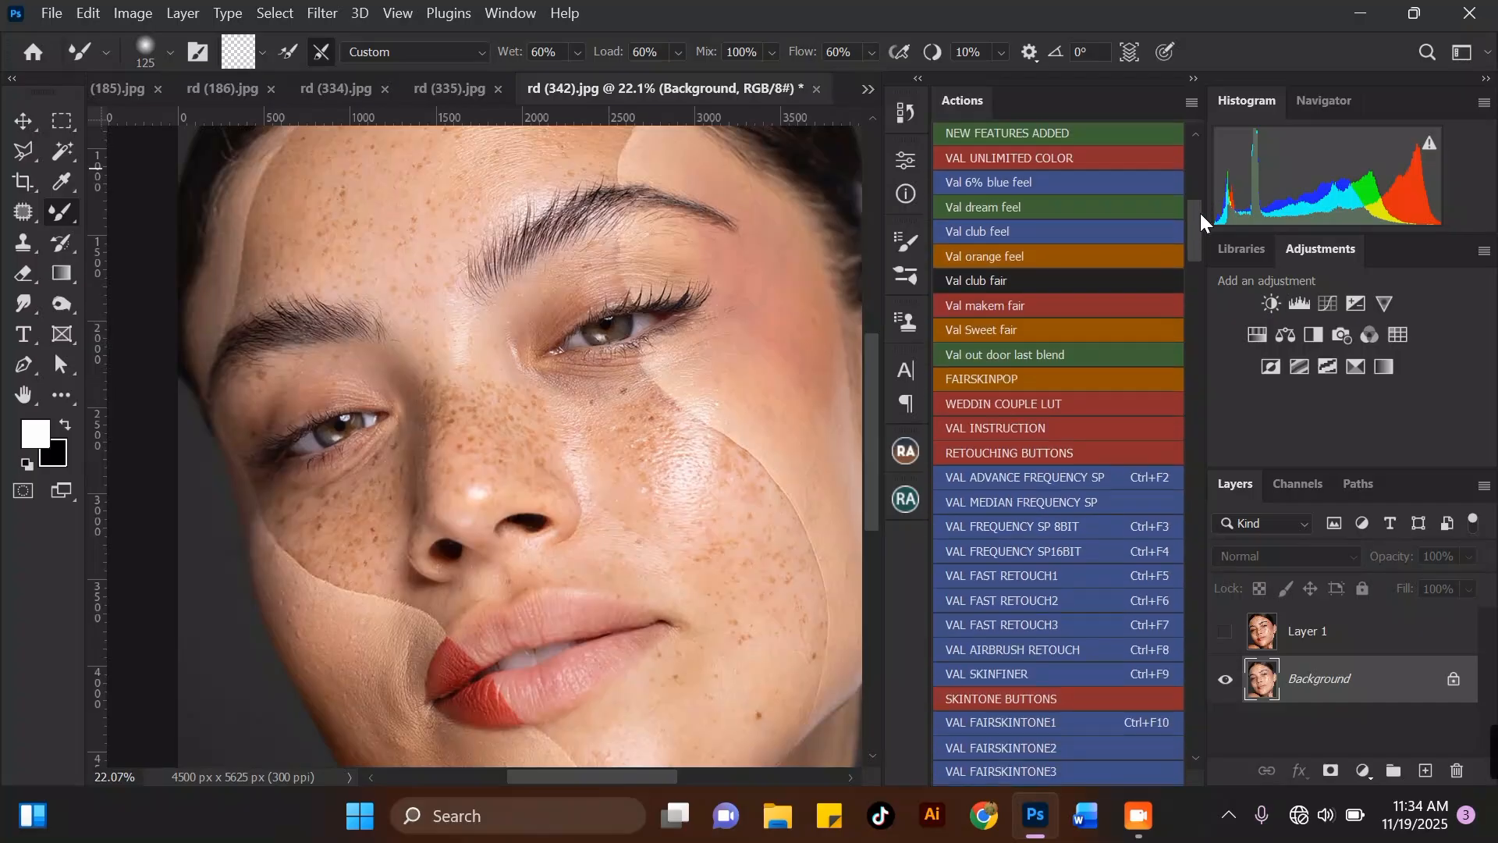
pyautogui.moveTo(1195, 223)
pyautogui.mouseDown()
pyautogui.moveTo(1173, 368)
pyautogui.moveTo(1174, 442)
pyautogui.moveTo(1208, 550)
pyautogui.moveTo(1197, 730)
pyautogui.moveTo(1186, 475)
pyautogui.moveTo(1187, 507)
pyautogui.mouseUp()
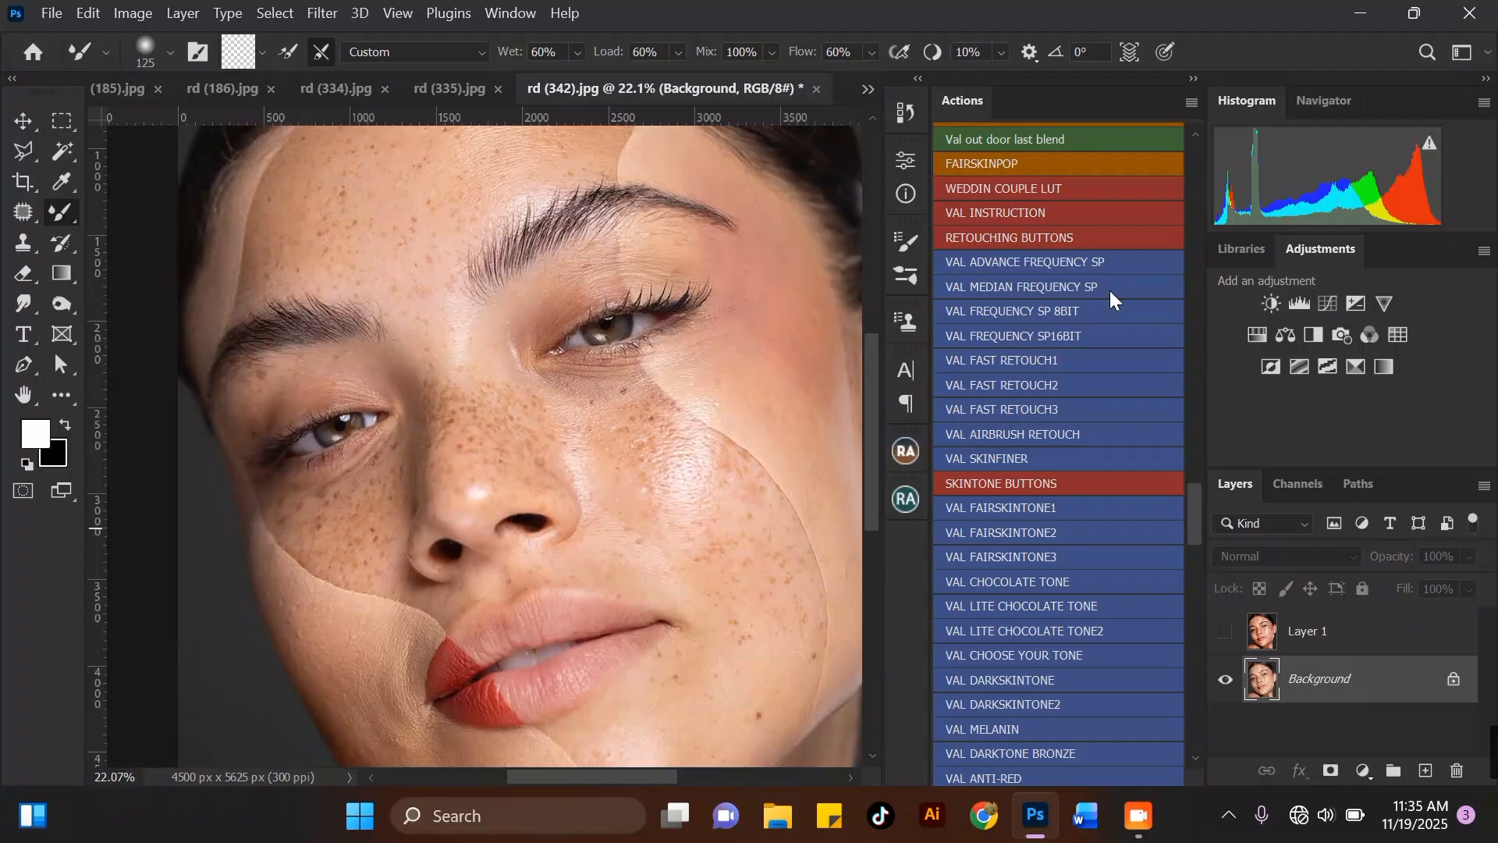
pyautogui.click(1225, 636)
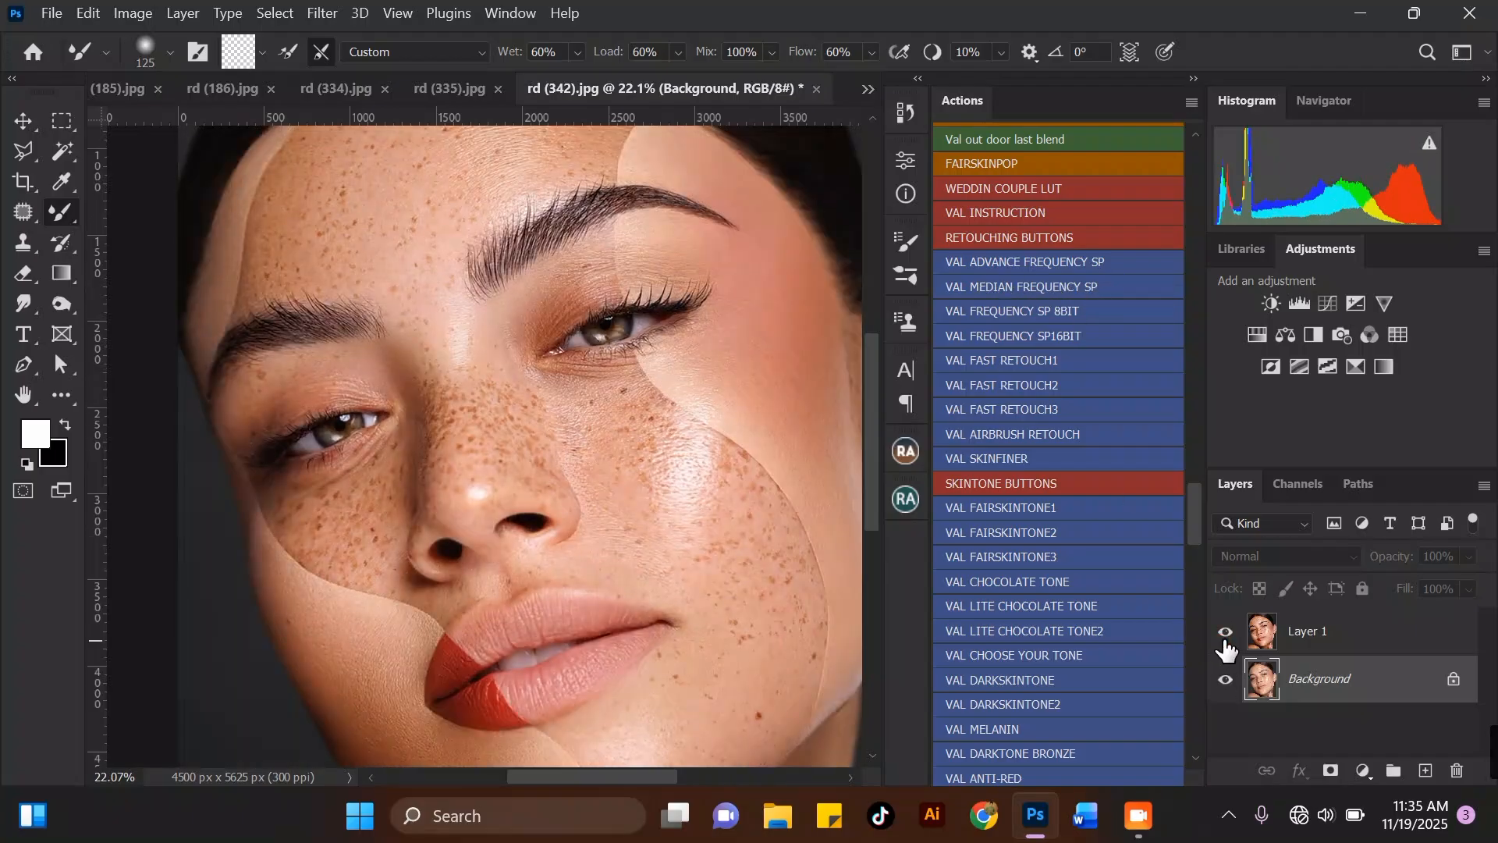
pyautogui.click(1225, 633)
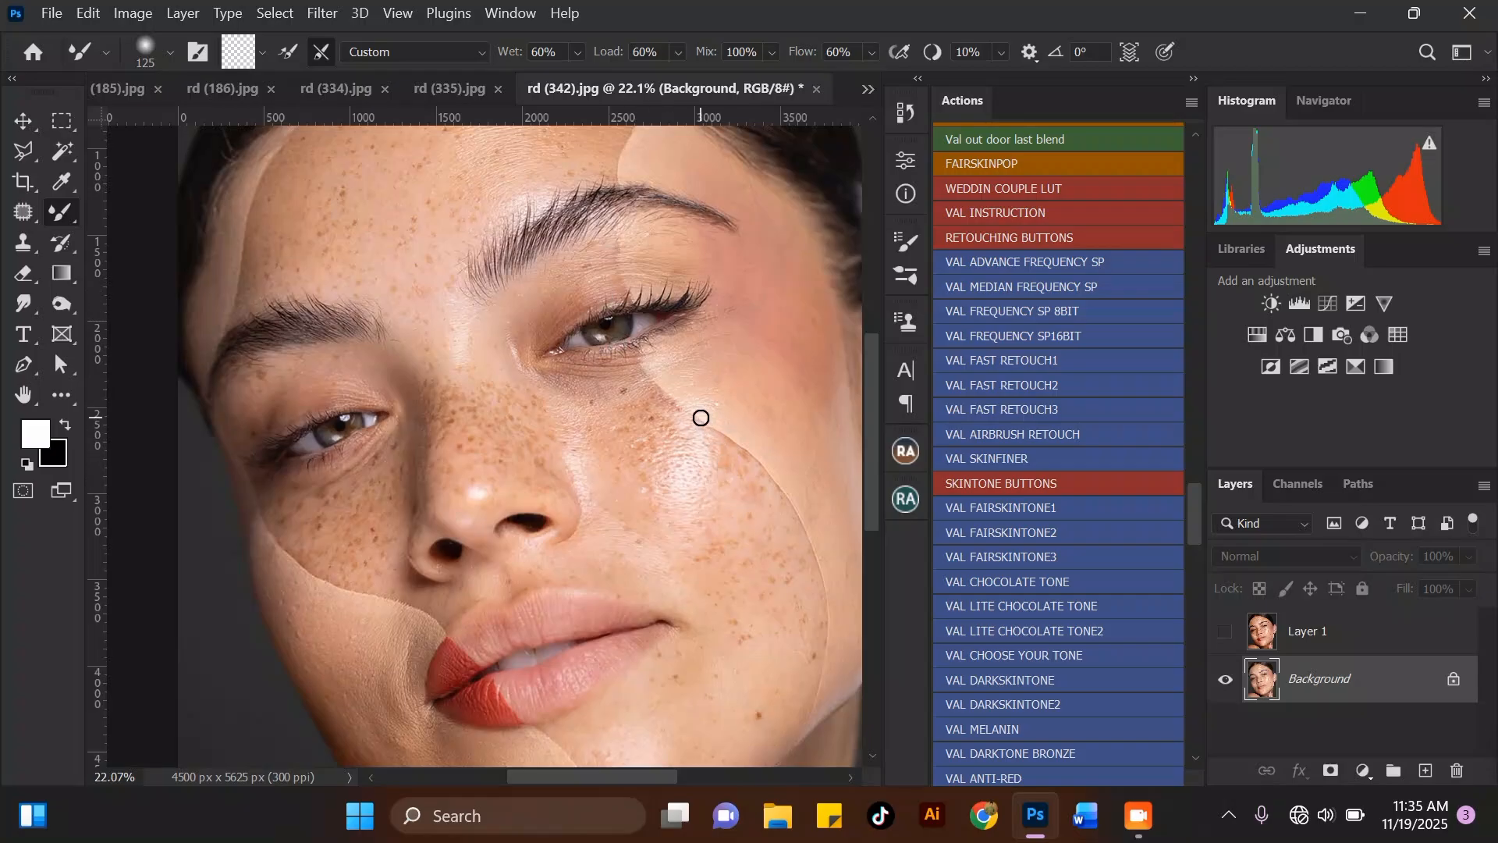
pyautogui.scroll(-1, 701, 417)
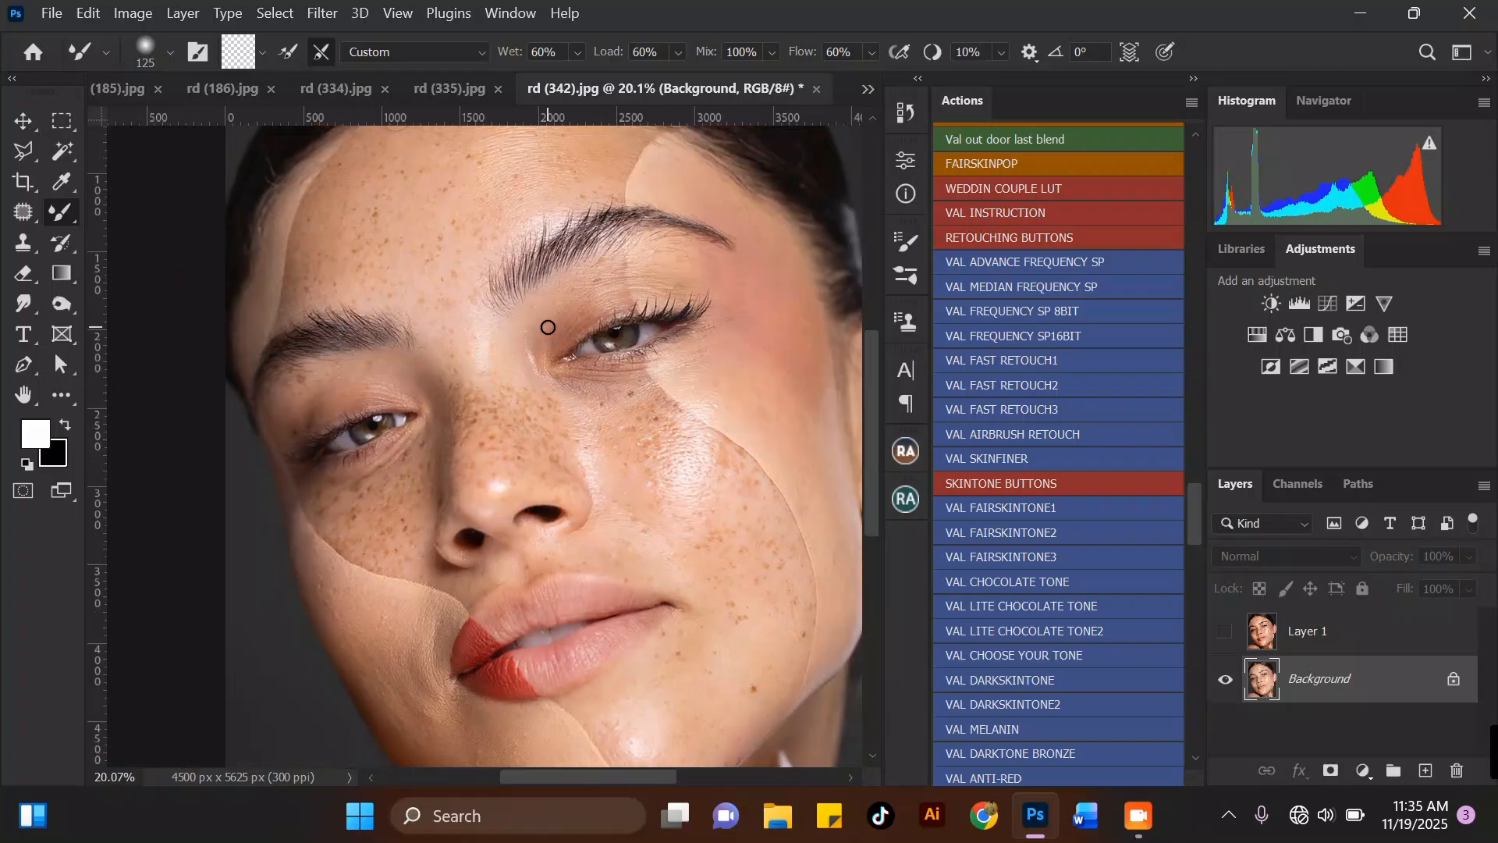
pyautogui.scroll(1, 548, 329)
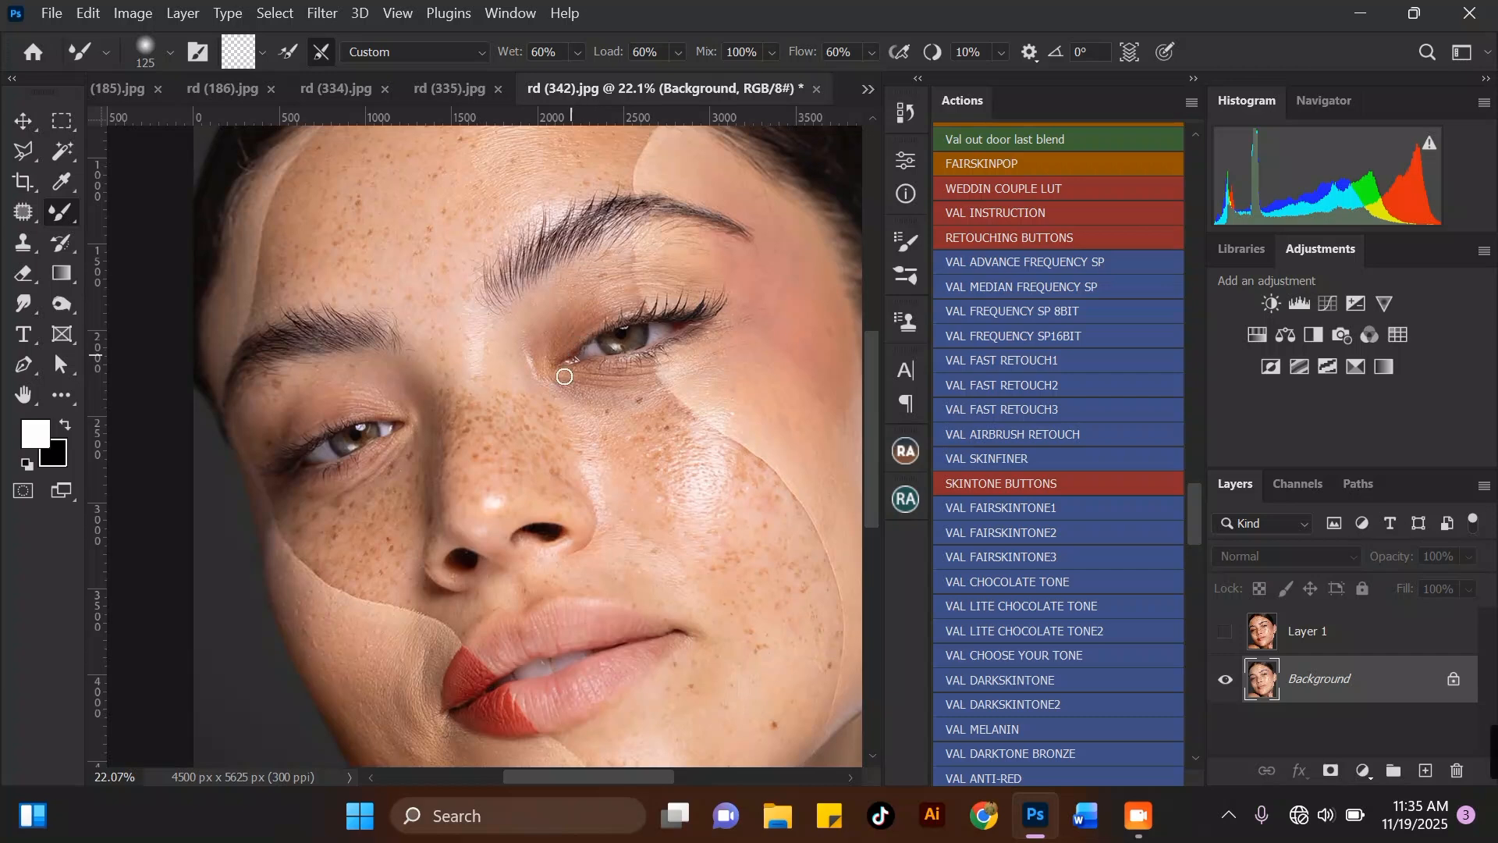
pyautogui.scroll(1, 560, 425)
pyautogui.scroll(1, 801, 415)
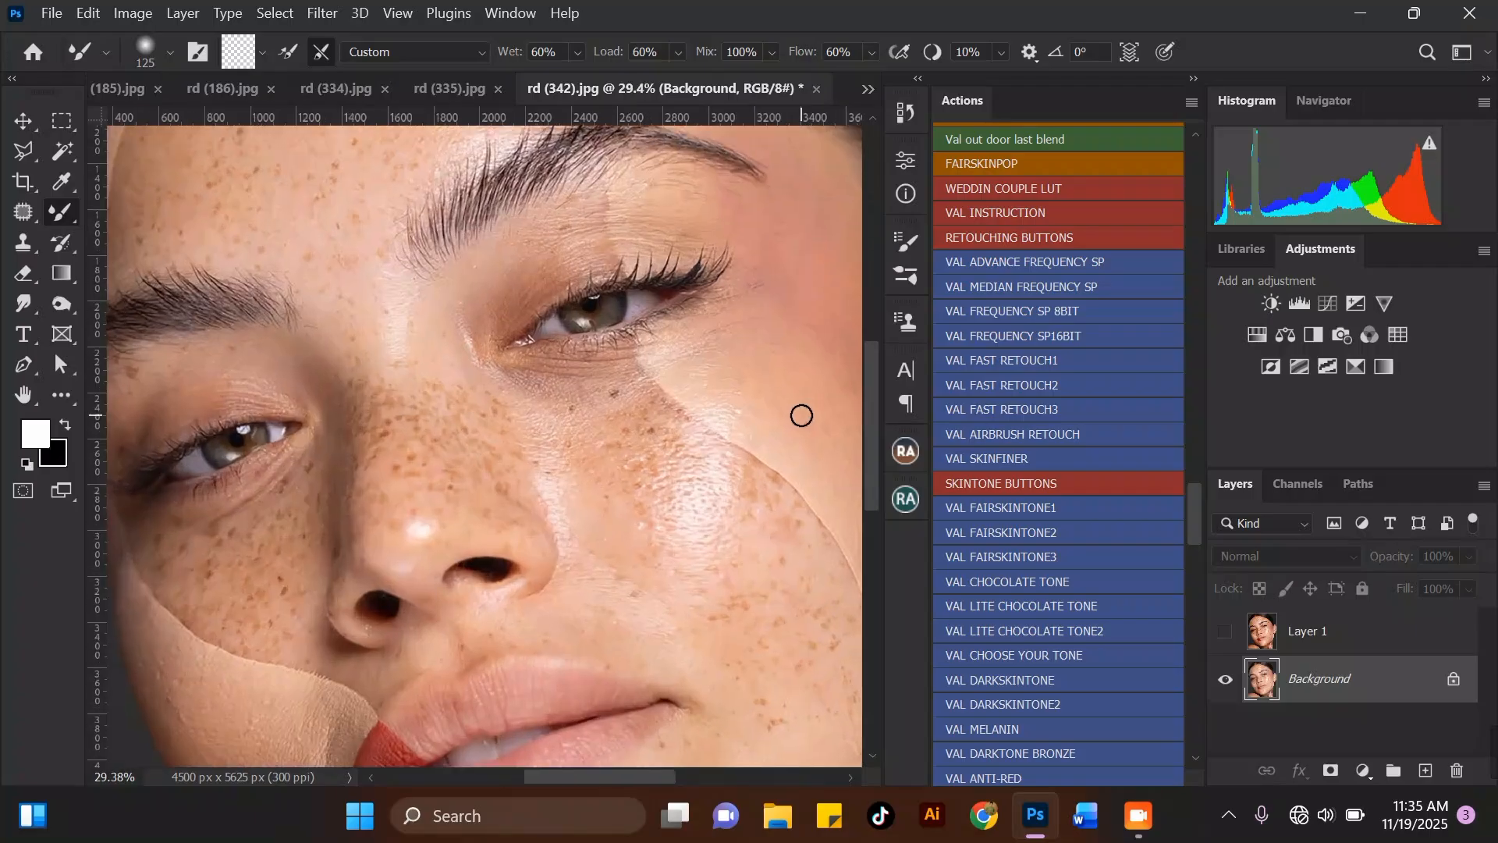
pyautogui.click(1225, 632)
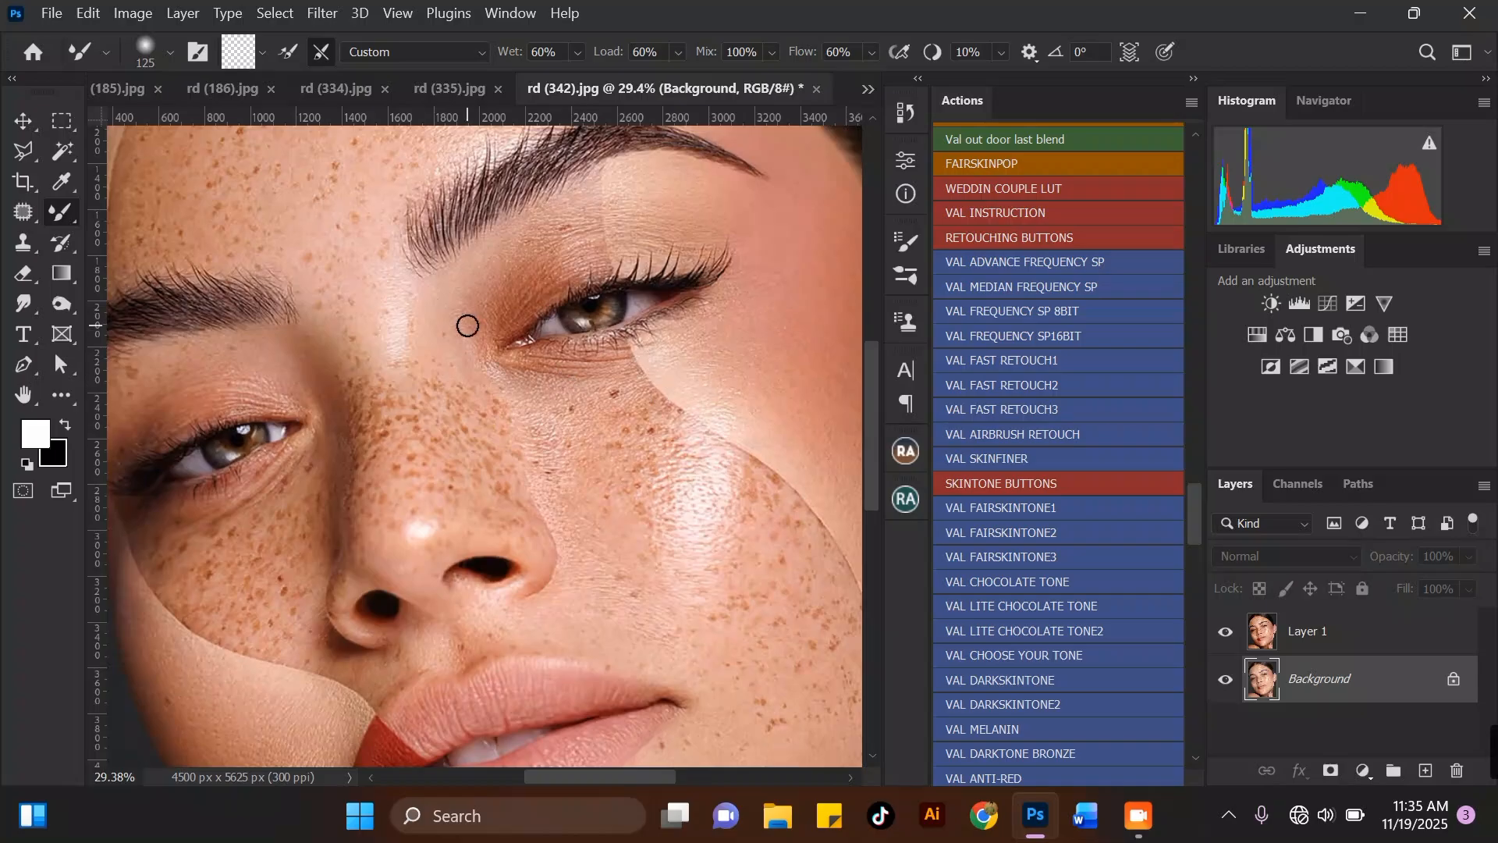
pyautogui.scroll(-1, 406, 490)
pyautogui.scroll(2, 780, 381)
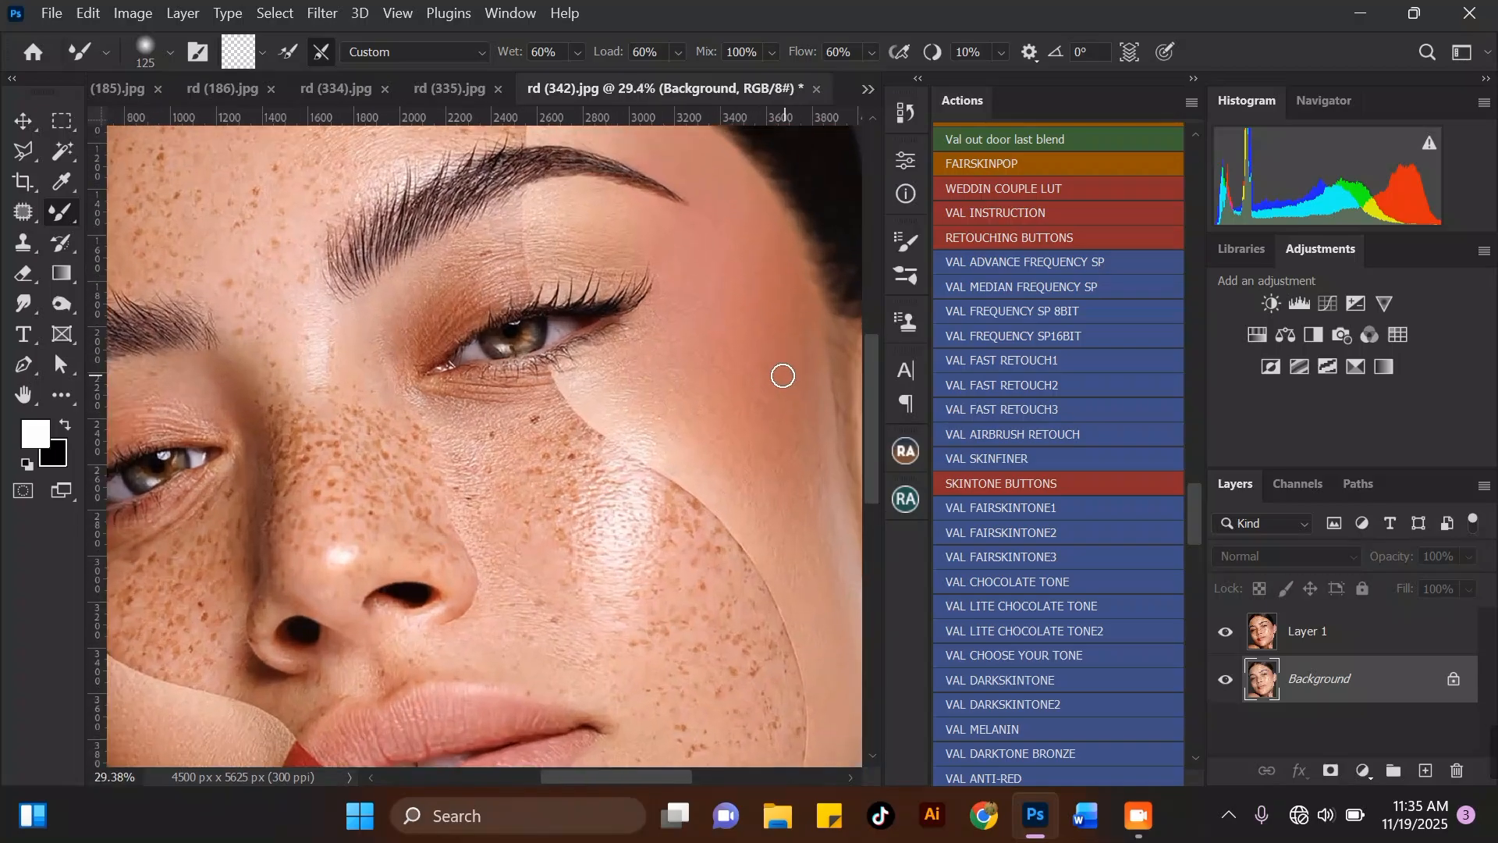
pyautogui.scroll(-1, 746, 425)
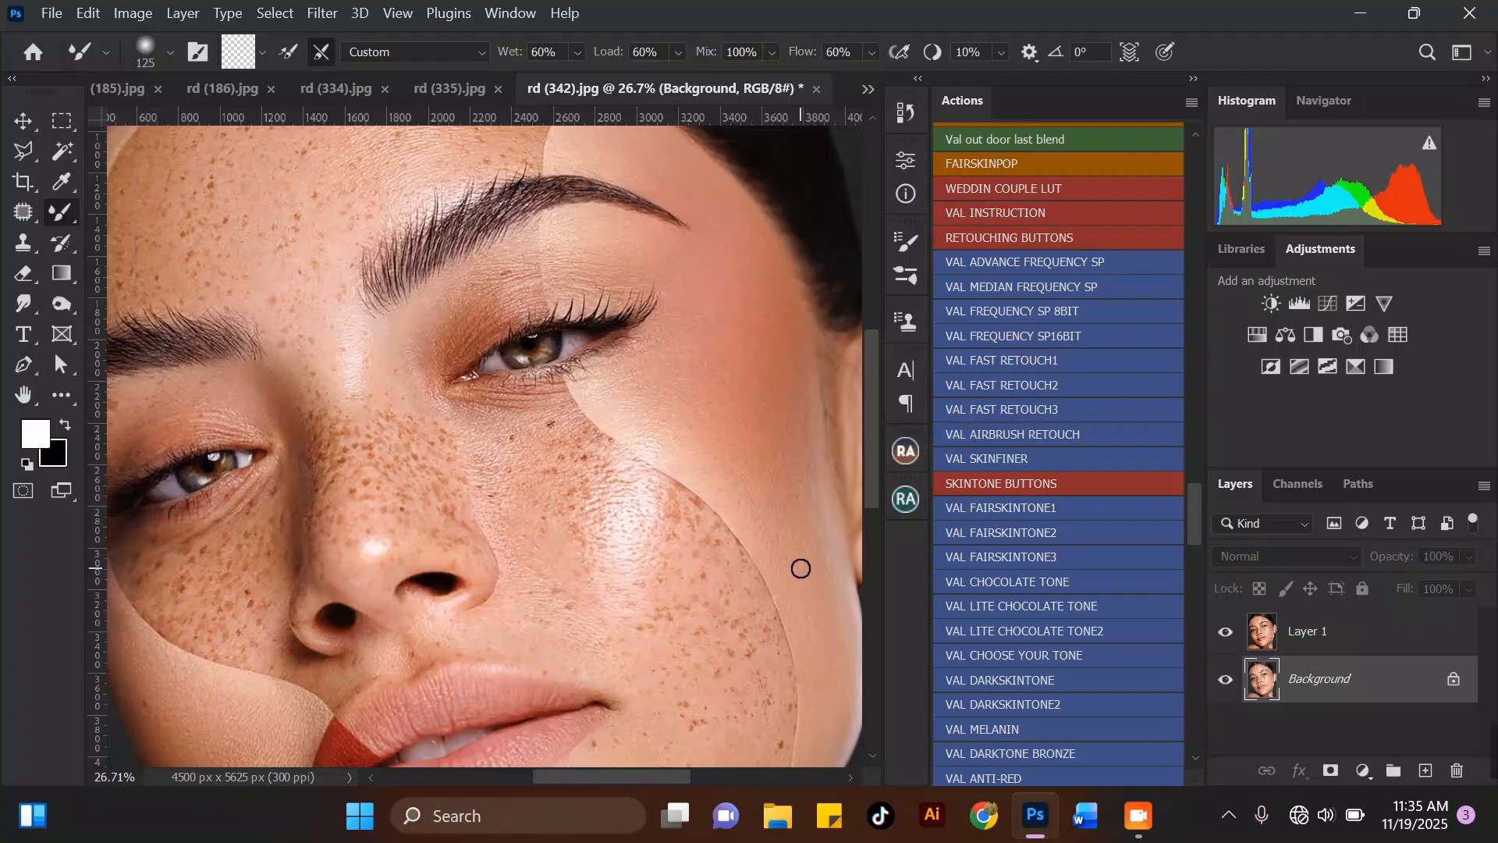
pyautogui.scroll(-1, 799, 565)
pyautogui.scroll(3, 656, 712)
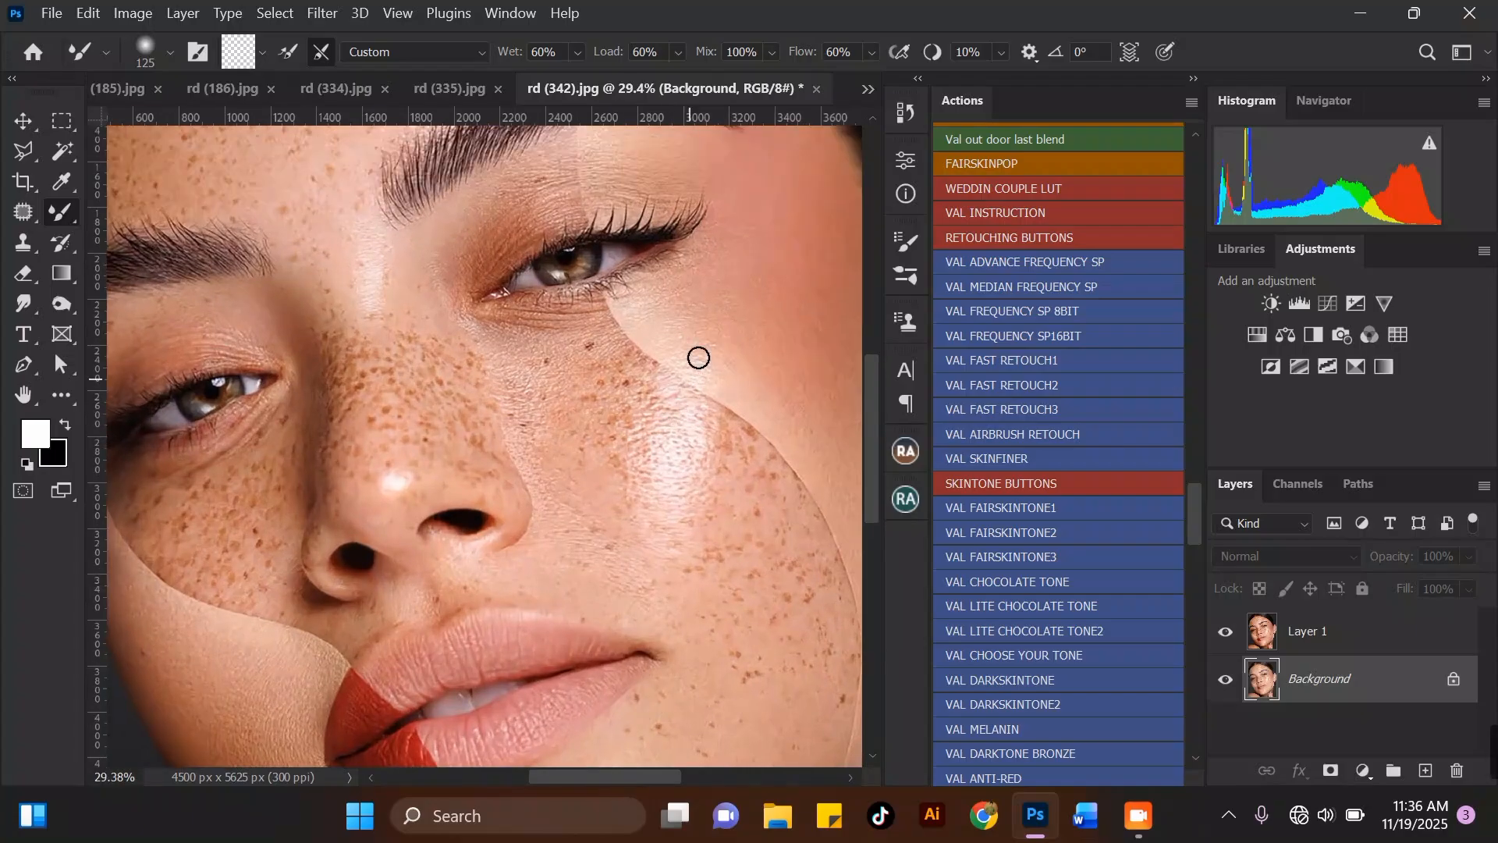
pyautogui.scroll(-2, 701, 351)
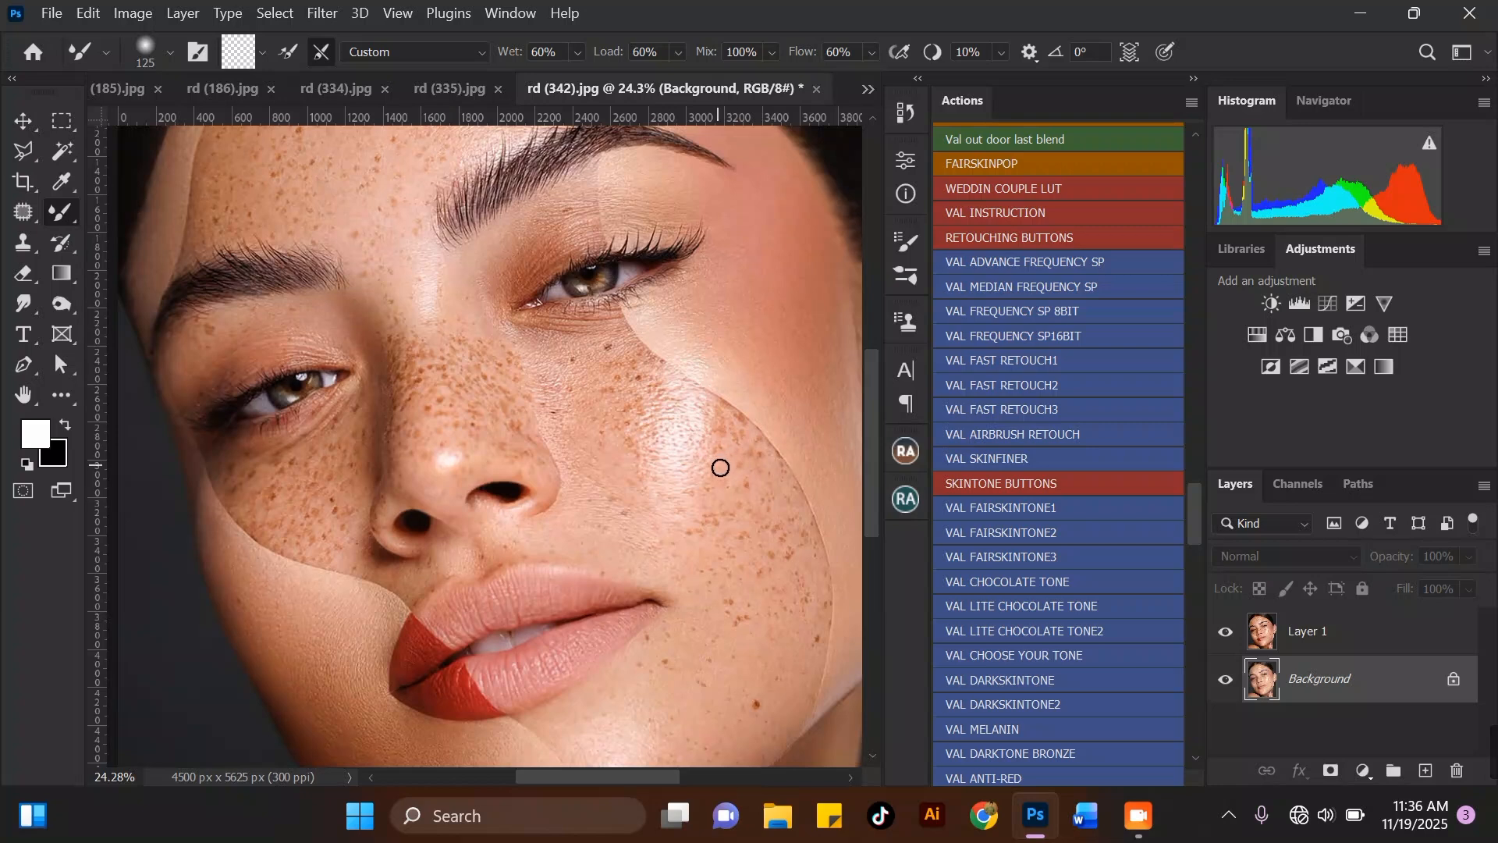
# Run the VAL MEDIAN FREQUENCY SP action with Layer 1 hidden and continue past its welcome message.
pyautogui.click(996, 284)
pyautogui.moveTo(858, 250); pyautogui.dragTo(1101, 100)
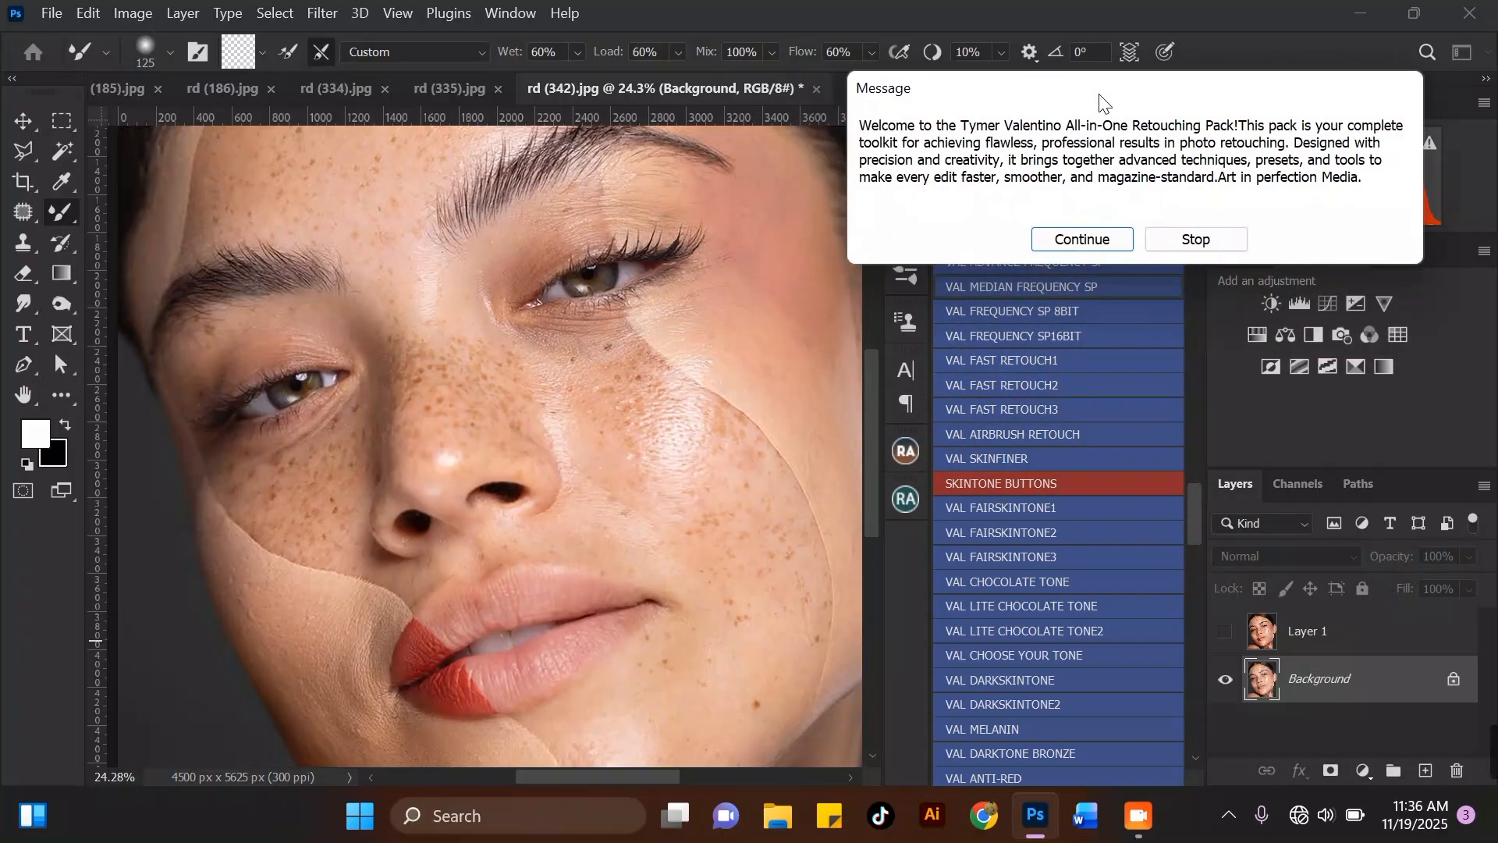
pyautogui.moveTo(940, 99); pyautogui.dragTo(843, 128)
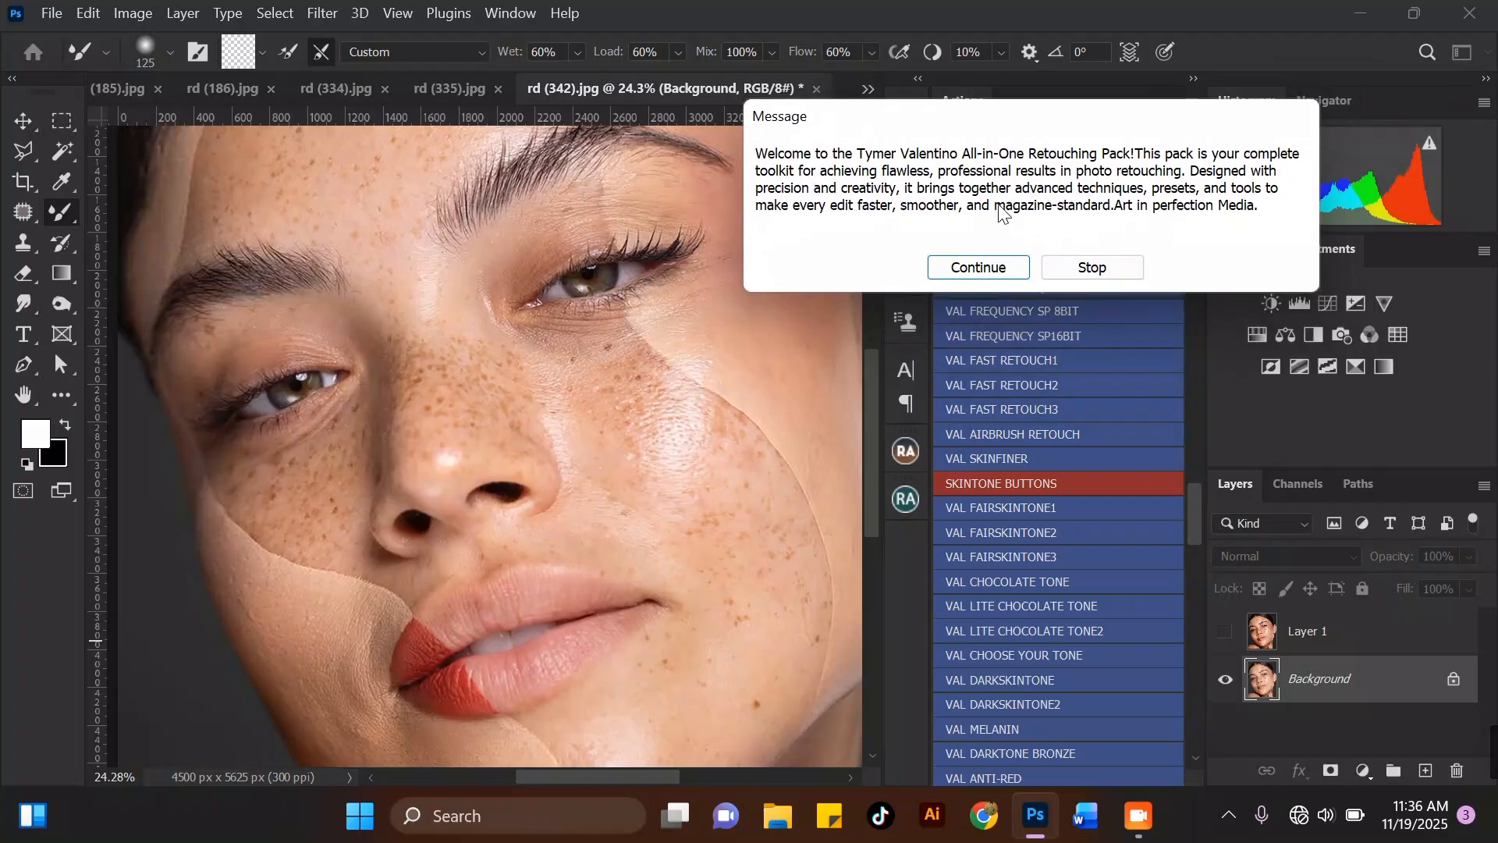
pyautogui.click(1007, 269)
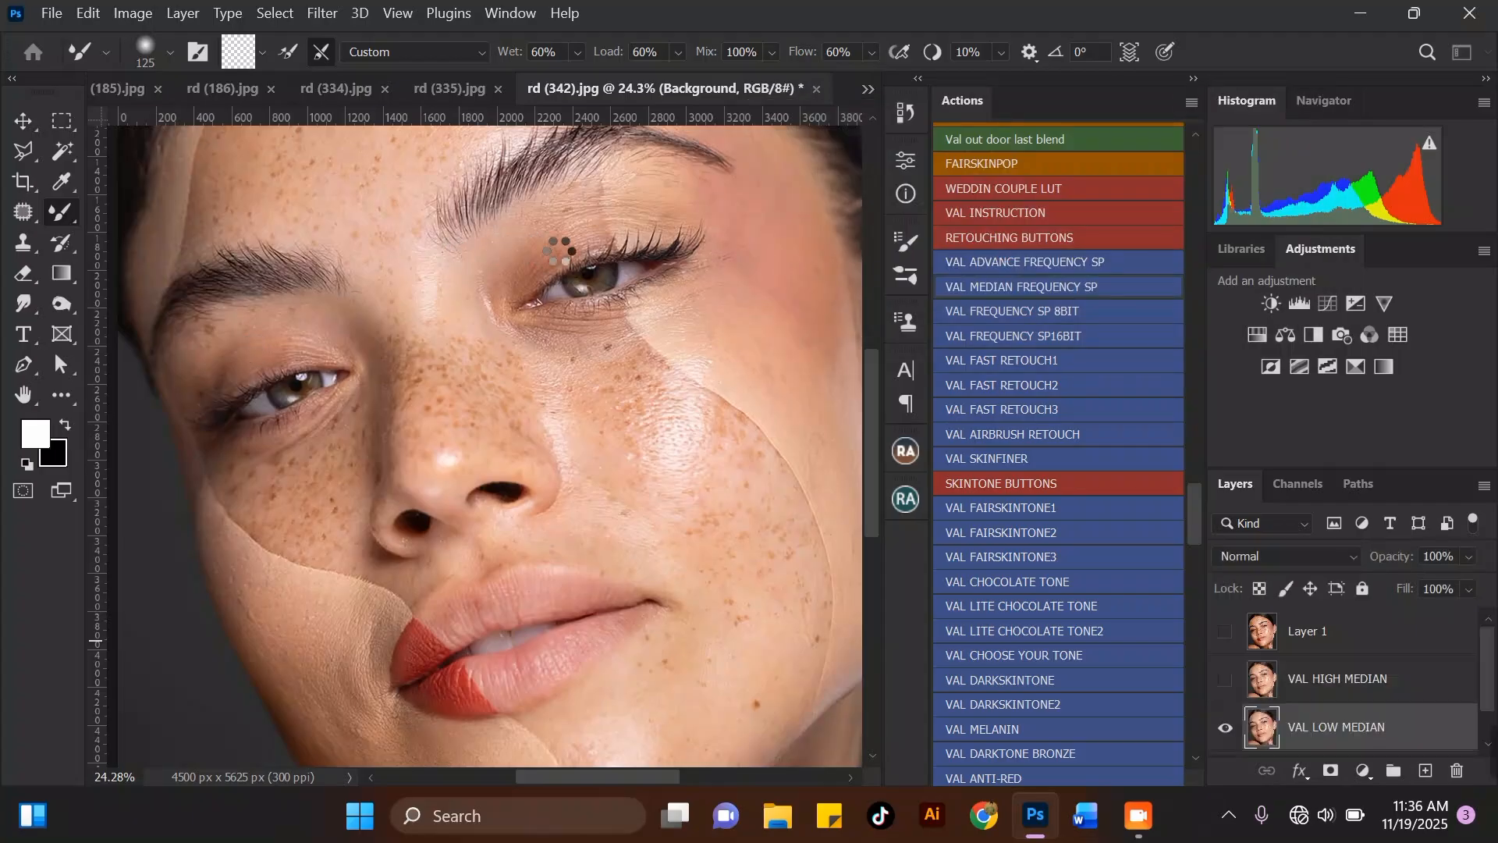
# Move the Median filter dialog off the face and examine the forehead, eyes and cheek in its preview.
pyautogui.moveTo(701, 109); pyautogui.dragTo(1019, 97)
pyautogui.click(937, 385)
pyautogui.click(938, 385)
pyautogui.click(938, 385)
pyautogui.click(938, 385)
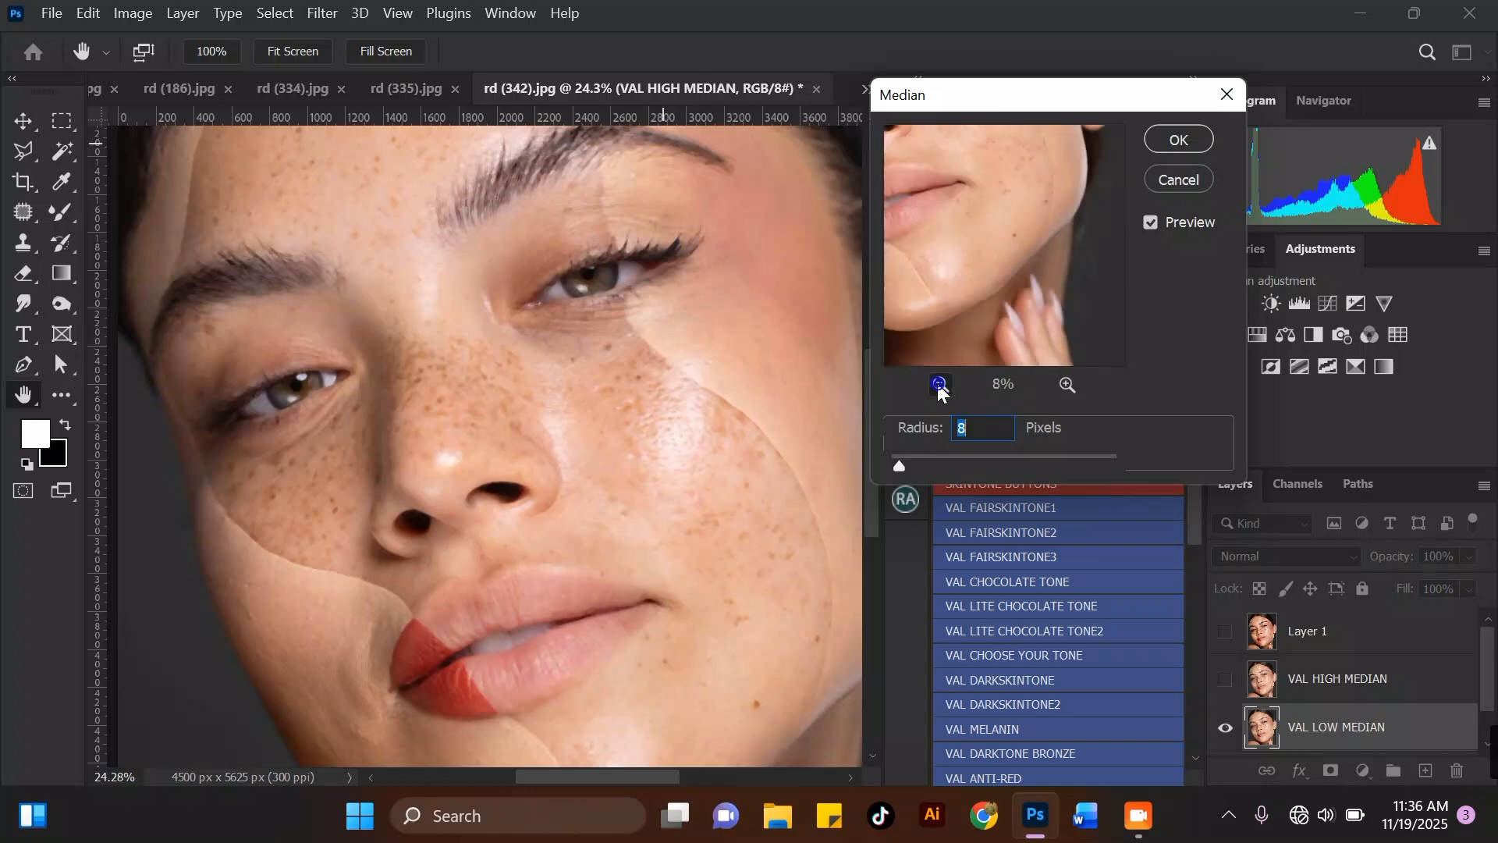
pyautogui.moveTo(993, 214); pyautogui.dragTo(1033, 344)
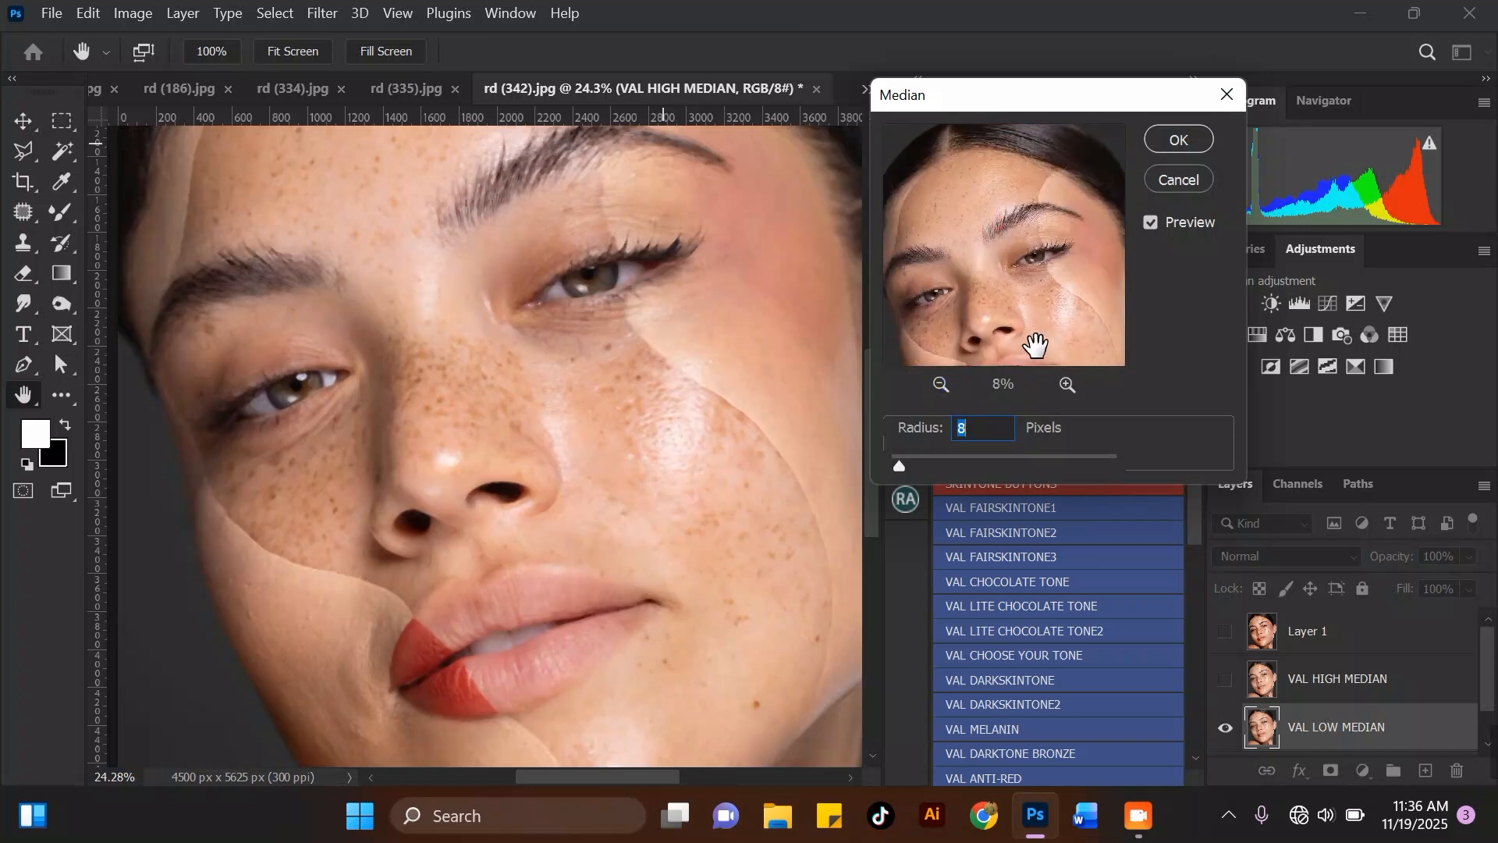
pyautogui.click(1068, 384)
pyautogui.moveTo(970, 258); pyautogui.dragTo(1020, 244)
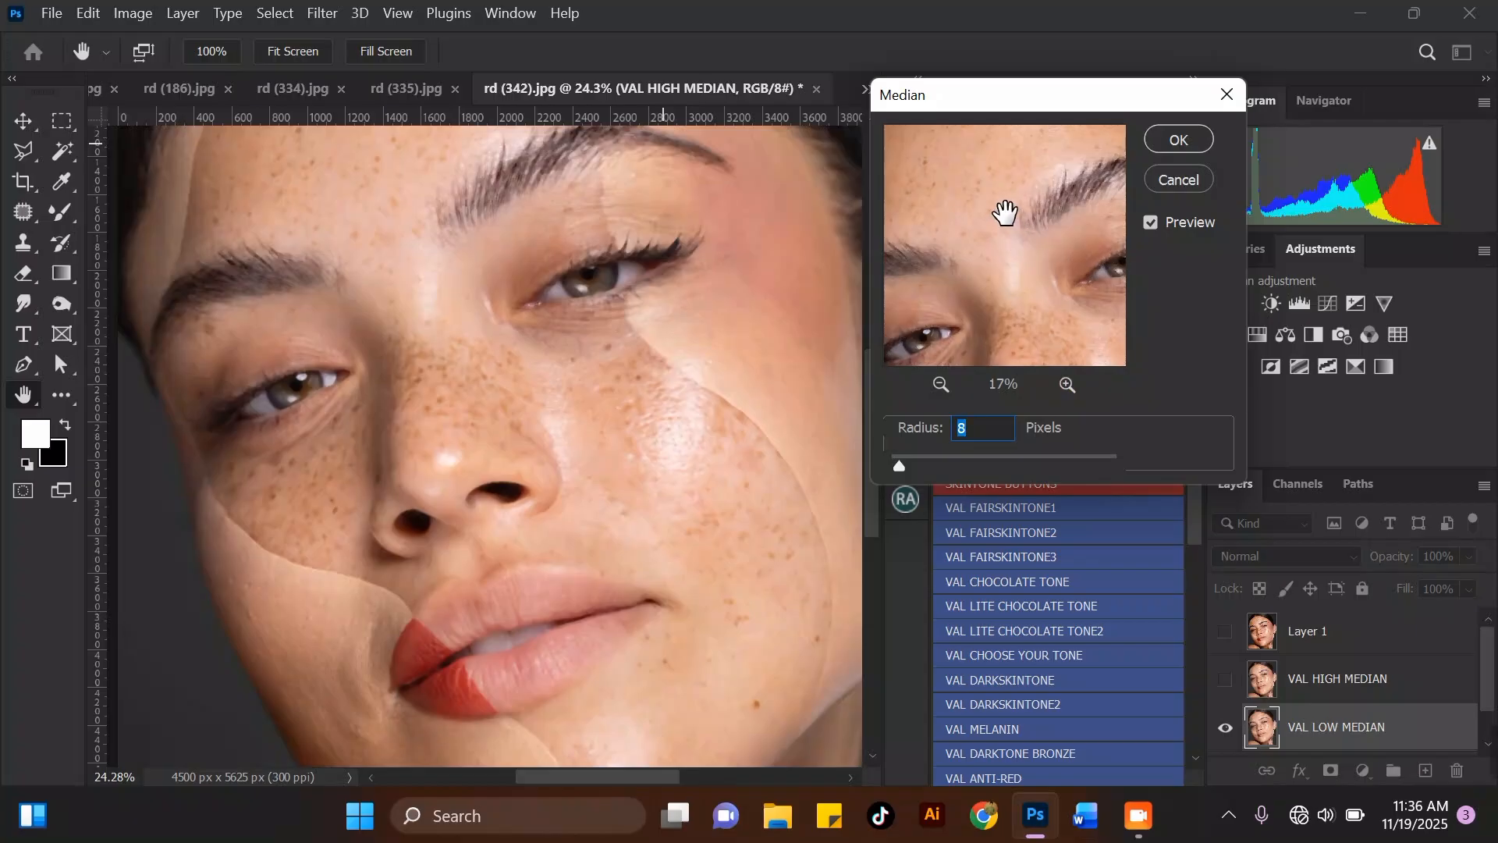
pyautogui.moveTo(1044, 201); pyautogui.dragTo(1003, 298)
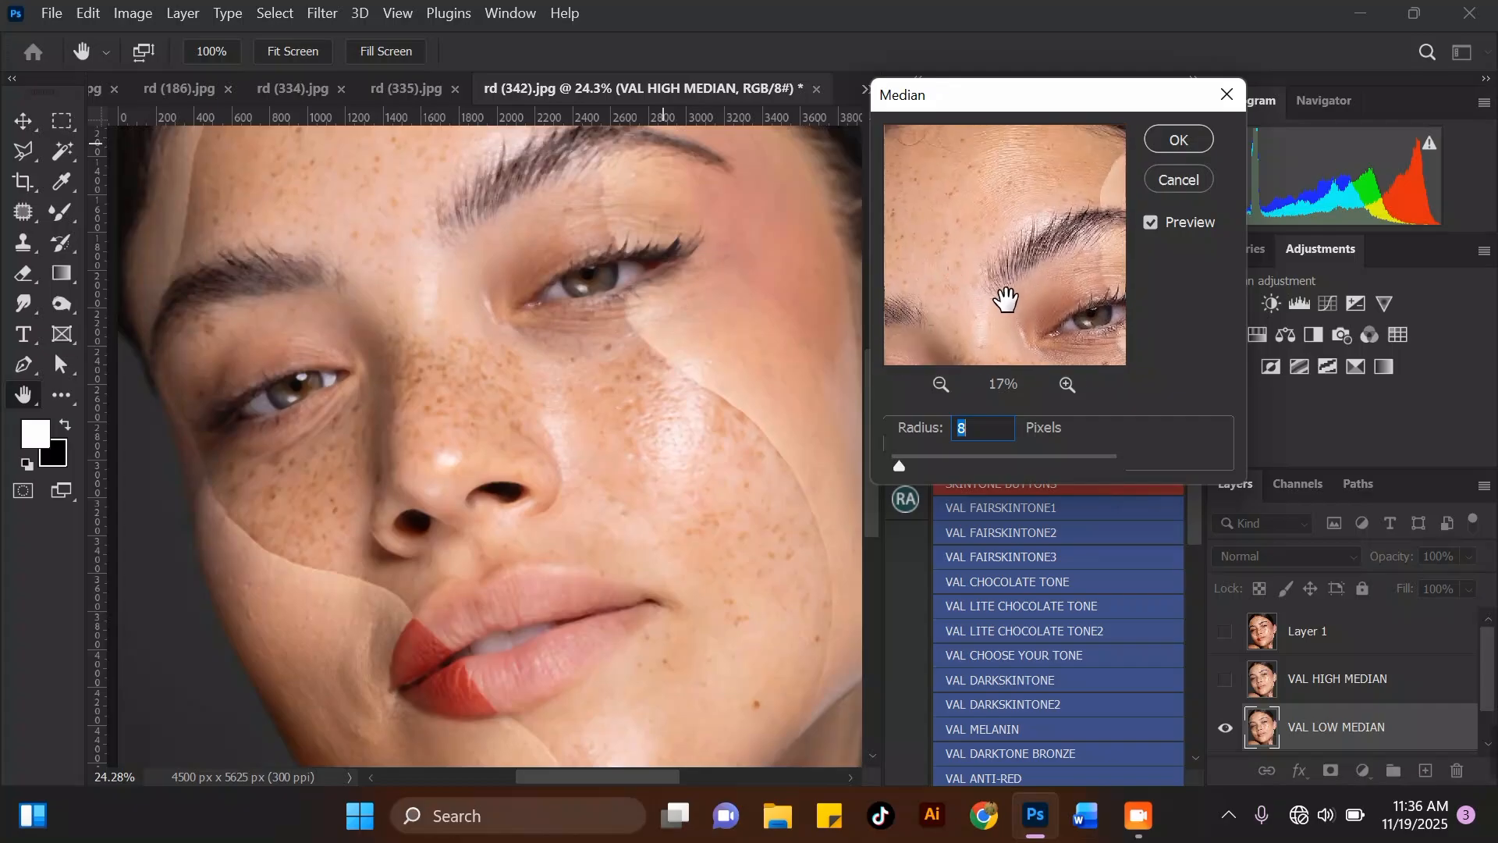
pyautogui.moveTo(974, 218); pyautogui.dragTo(1055, 278)
pyautogui.moveTo(978, 320); pyautogui.dragTo(956, 278)
pyautogui.moveTo(1072, 306); pyautogui.dragTo(993, 297)
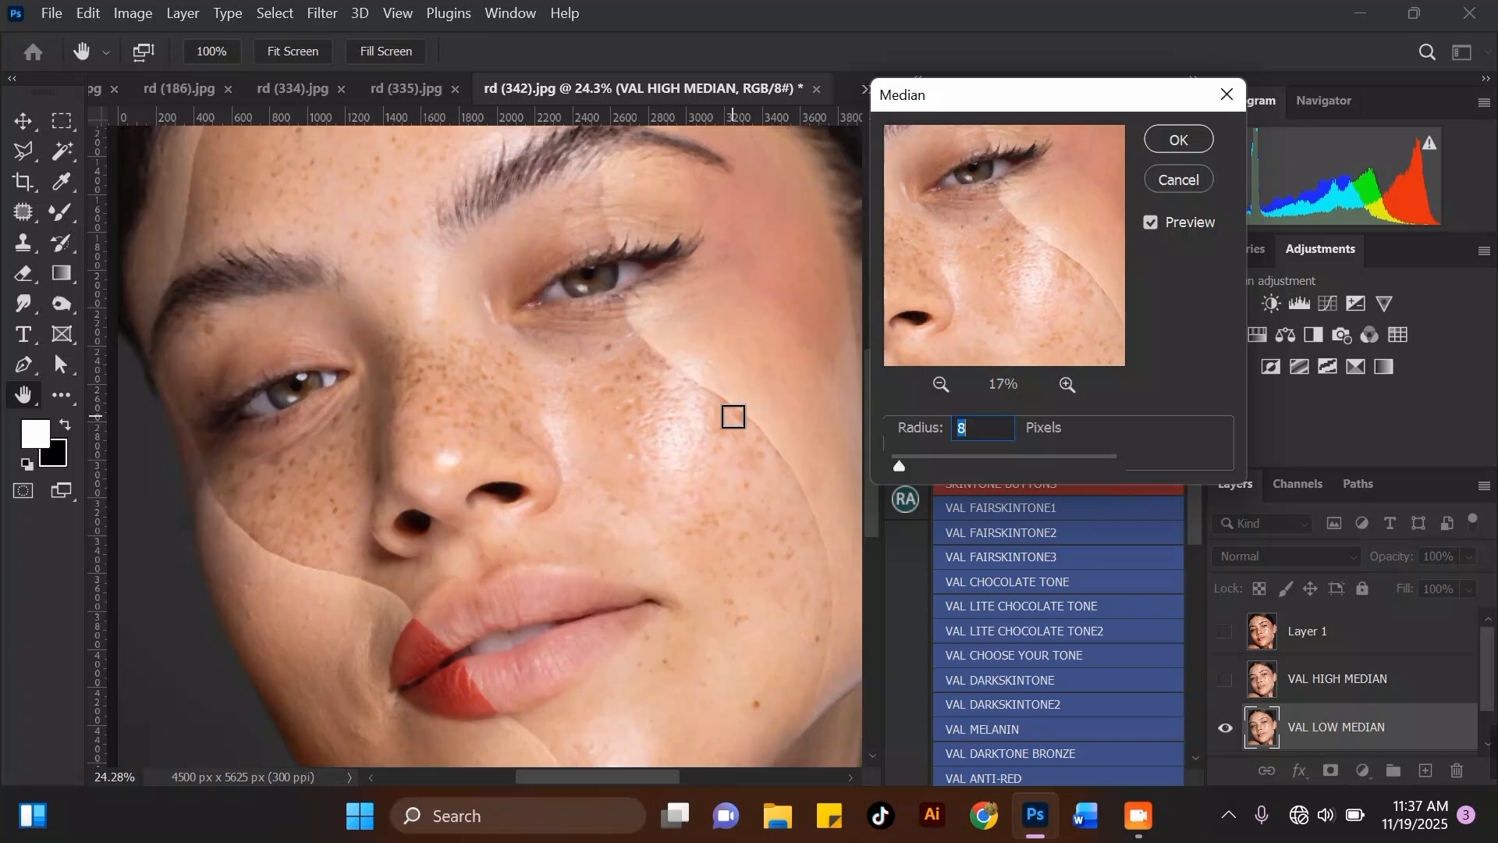
# Try different Median radii on the skin, then apply the filter with a radius of 13 pixels.
pyautogui.moveTo(906, 465); pyautogui.dragTo(917, 465)
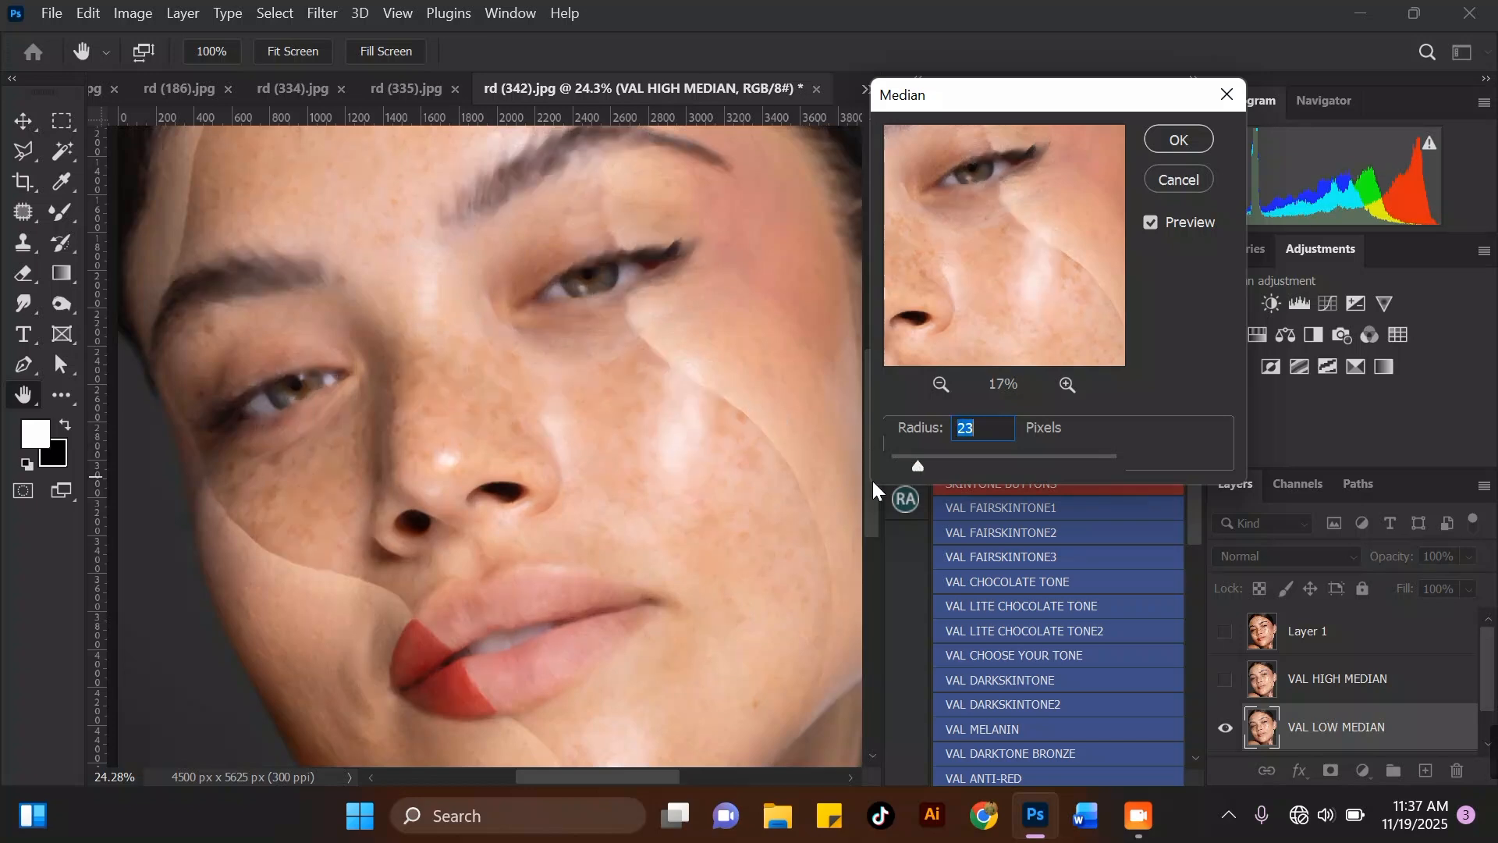
pyautogui.click(910, 467)
pyautogui.click(908, 464)
pyautogui.moveTo(908, 464); pyautogui.dragTo(905, 464)
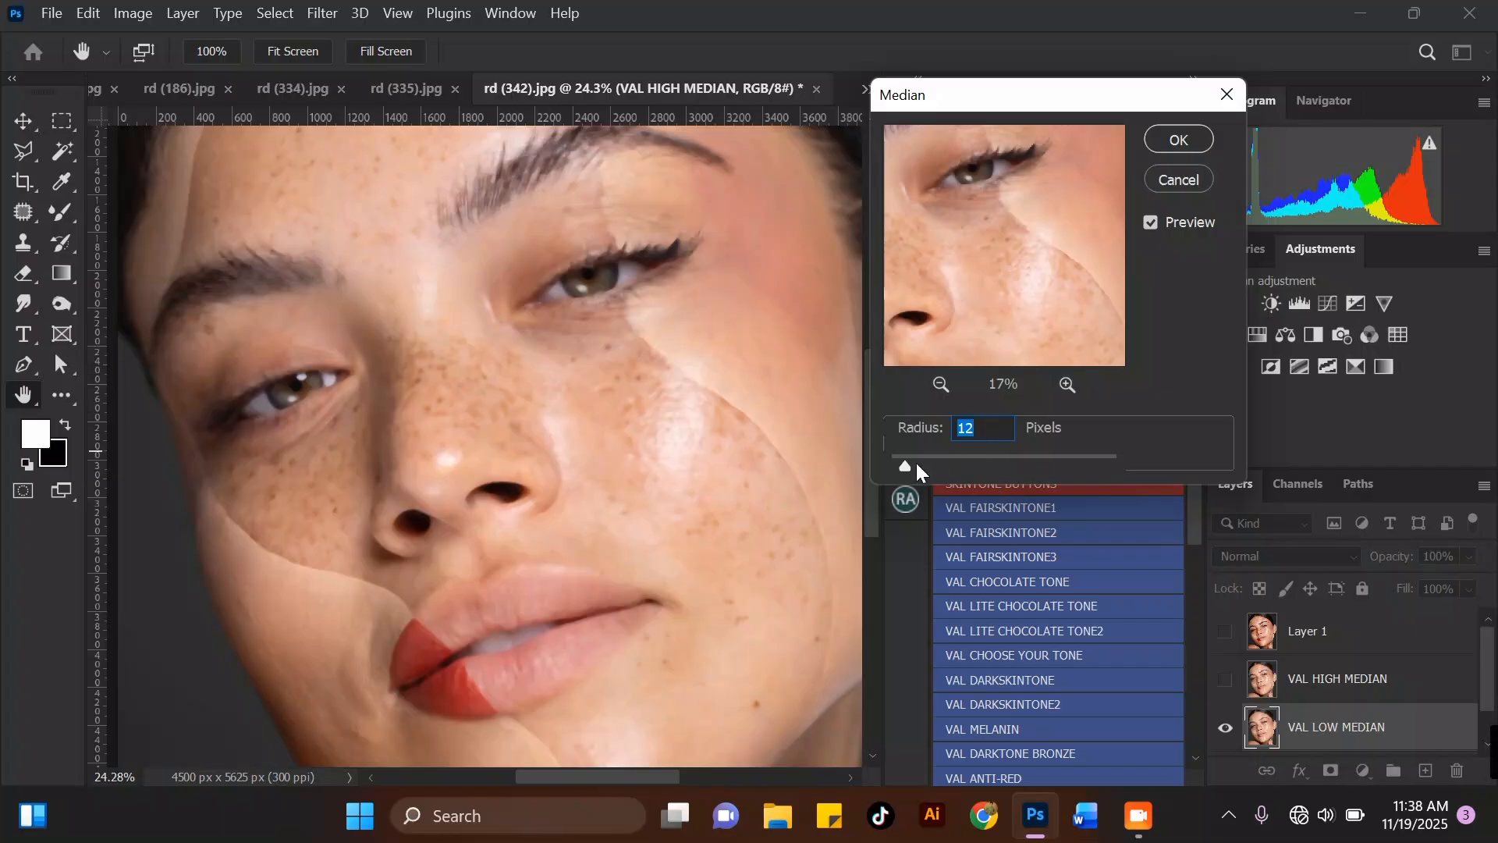
pyautogui.write('13')
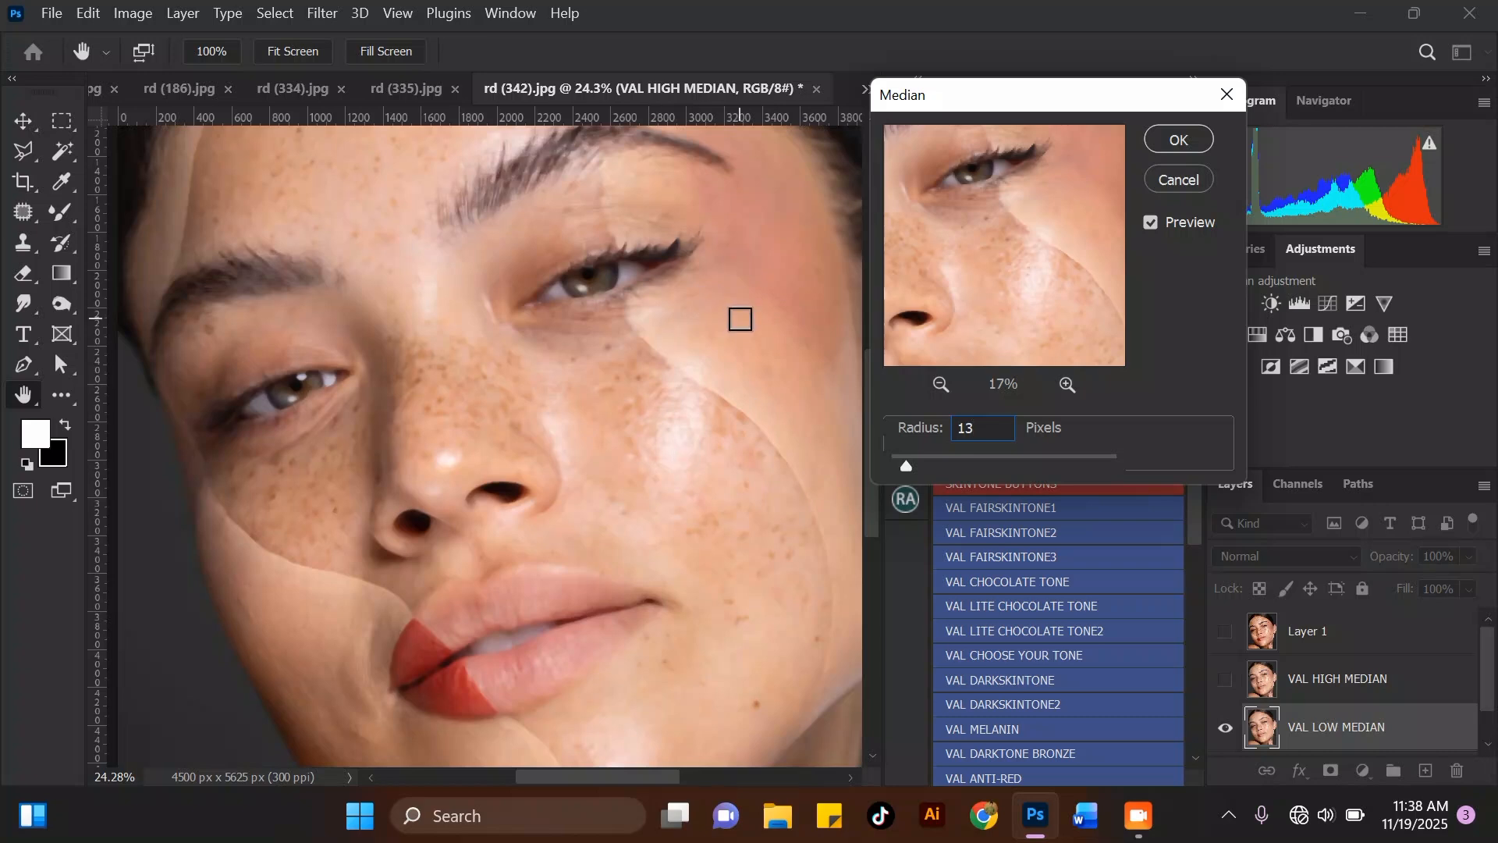
pyautogui.click(1178, 139)
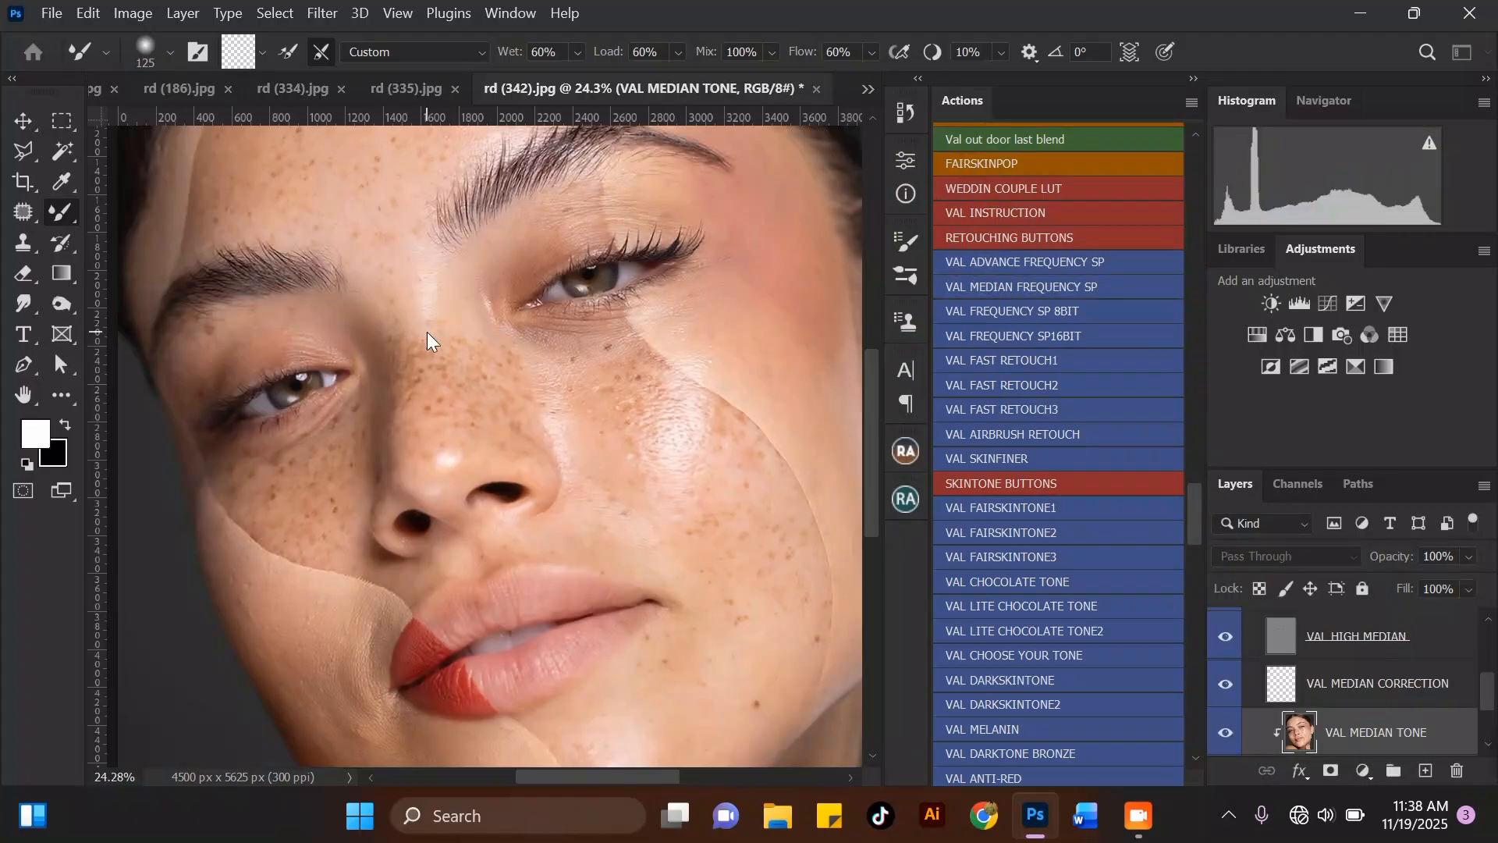
# Move the Mixer Brush message off the face, read its recommended settings and continue the action.
pyautogui.moveTo(863, 110); pyautogui.dragTo(811, 167)
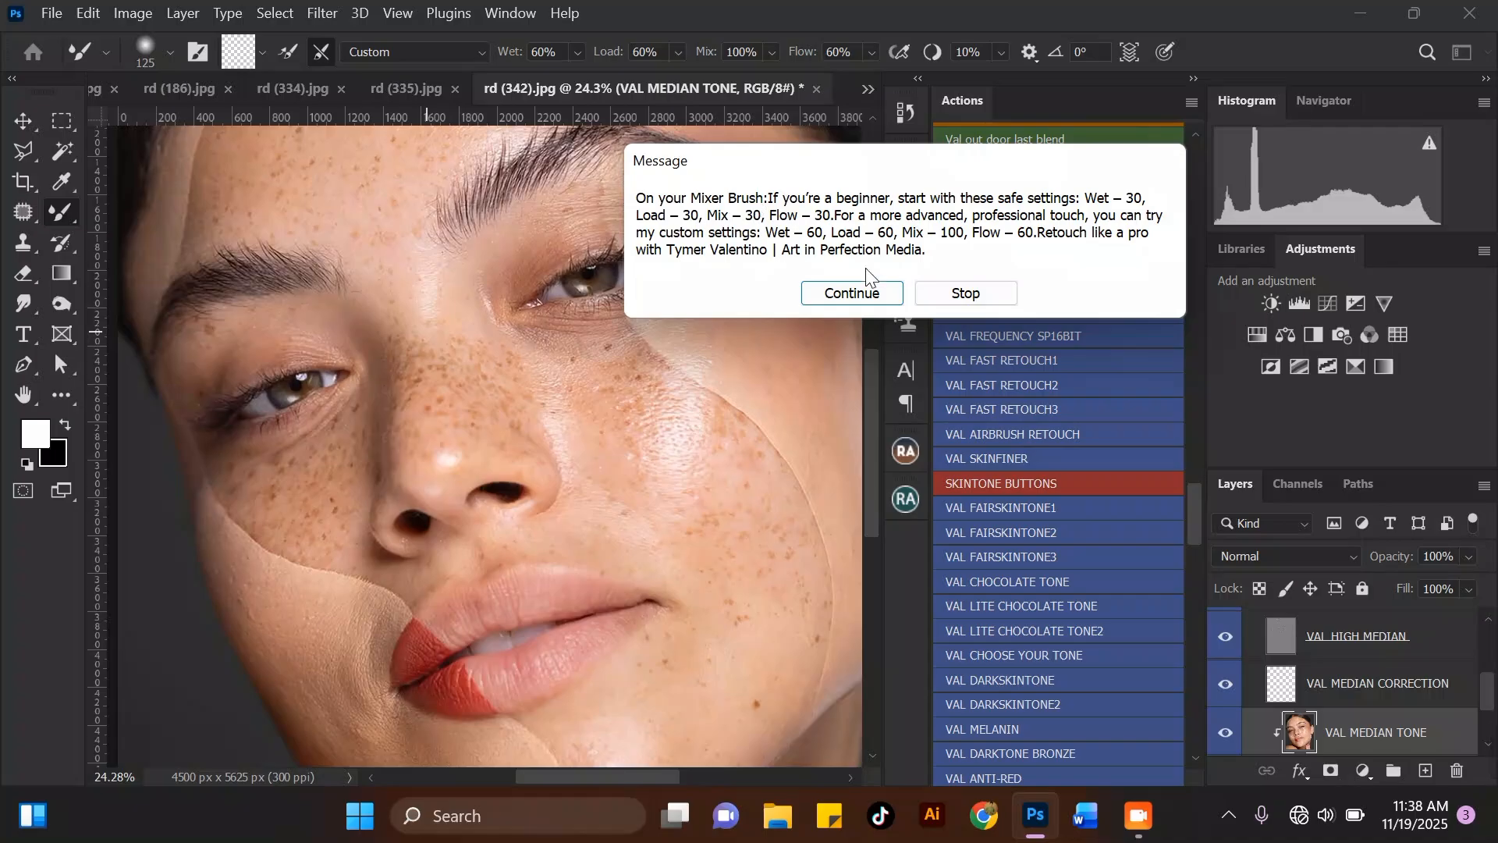
pyautogui.moveTo(794, 176); pyautogui.dragTo(986, 175)
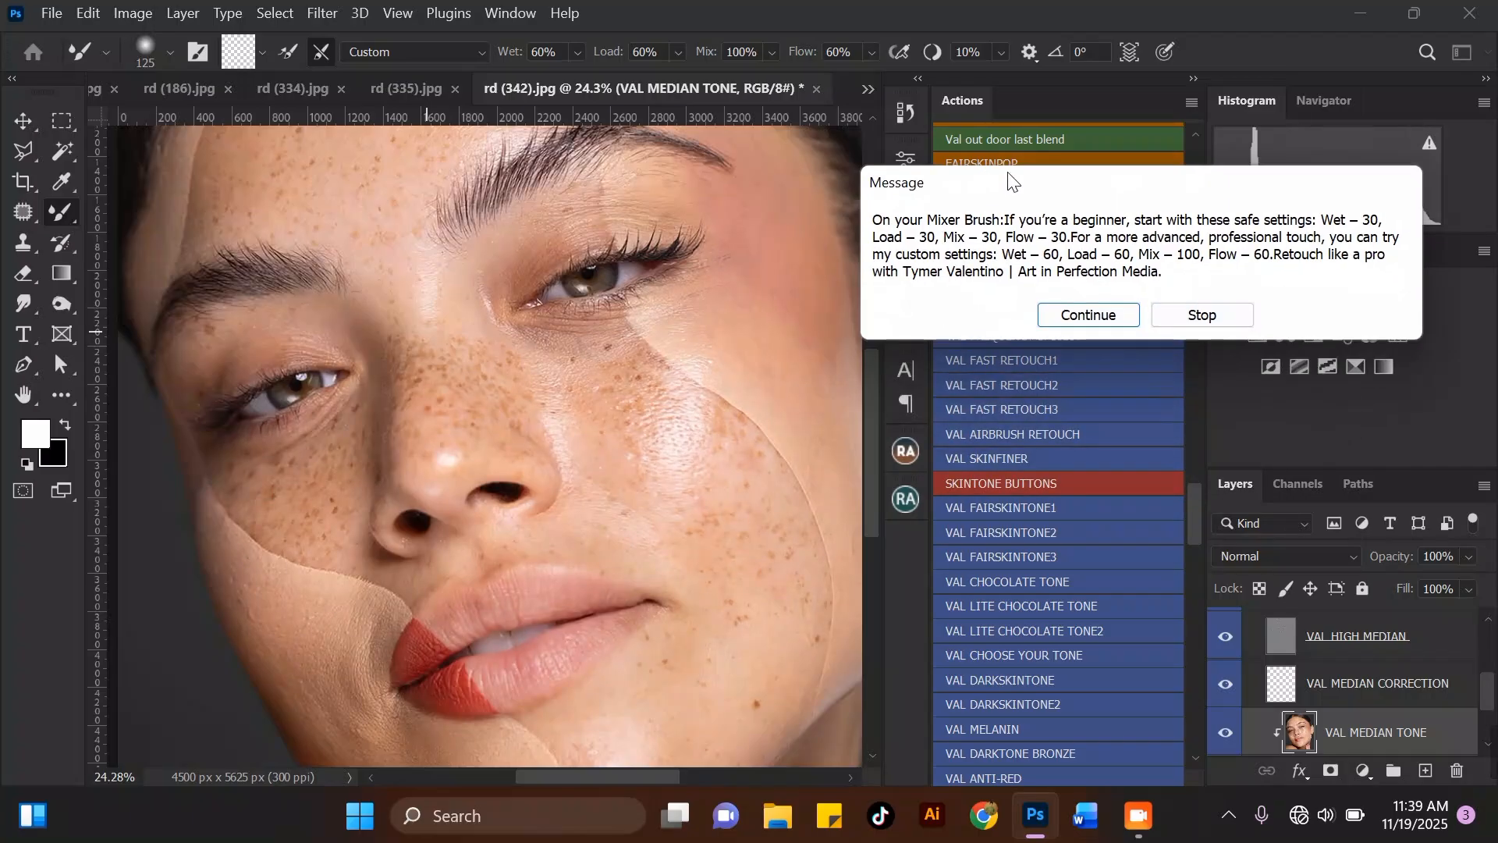
pyautogui.moveTo(1139, 191); pyautogui.dragTo(1108, 167)
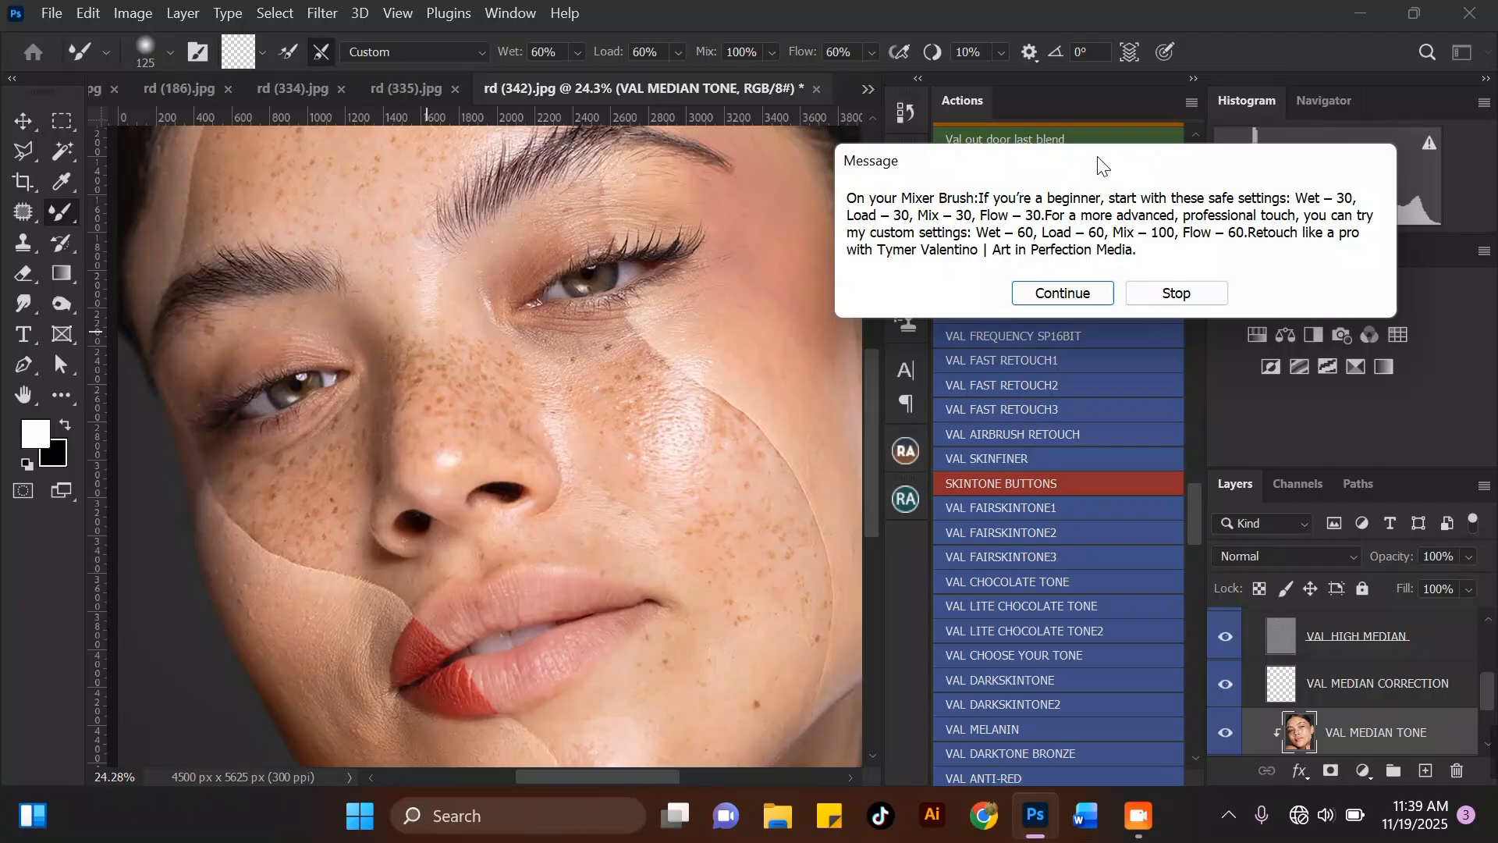
pyautogui.click(1085, 295)
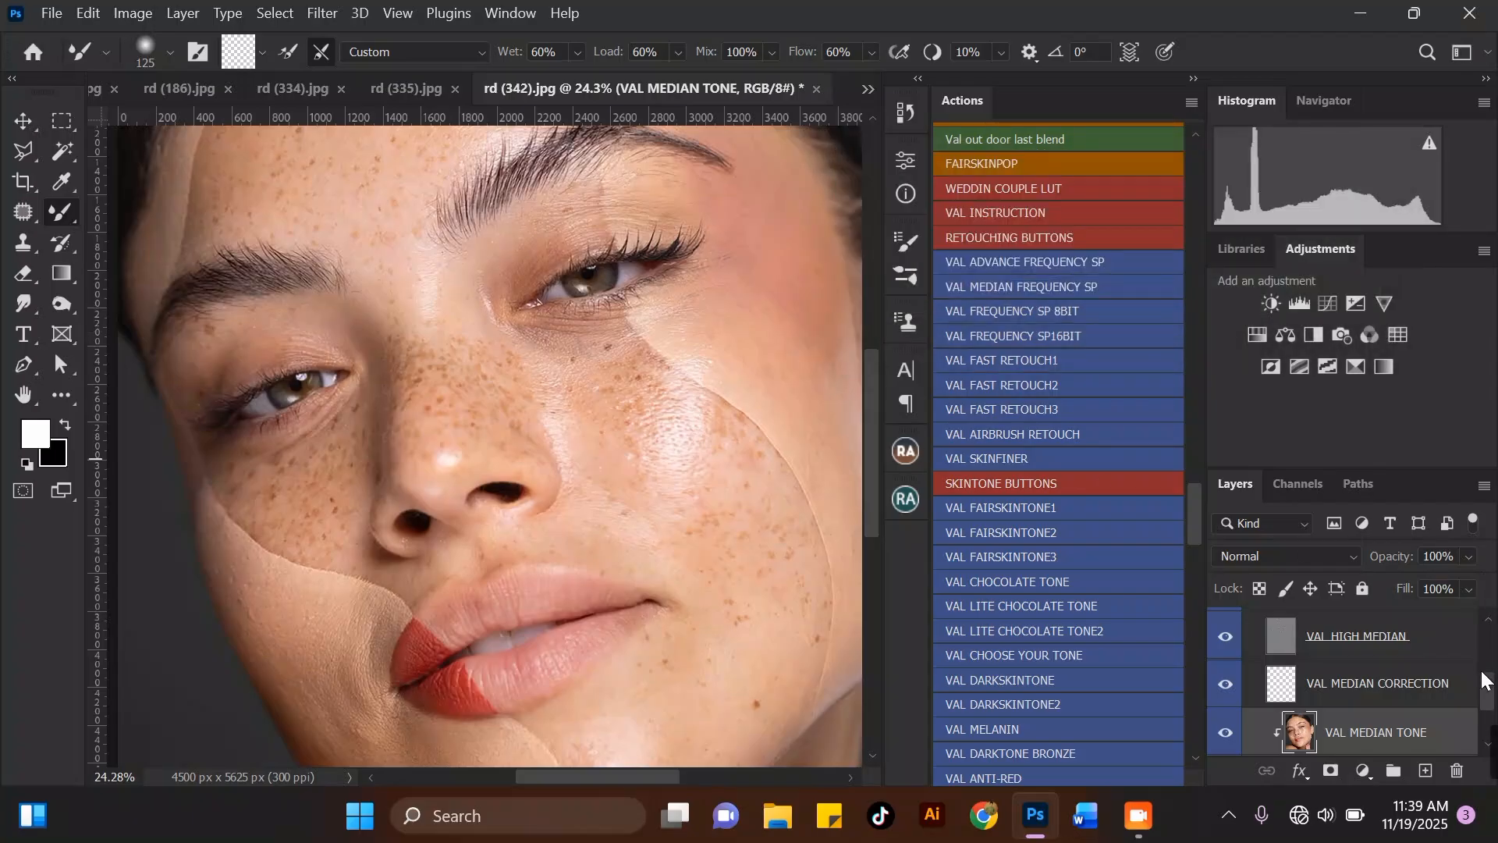
# Choose the Soft Round tip for the Mixer Brush, ready to work on the VAL MEDIAN TONE layer.
pyautogui.moveTo(1488, 691)
pyautogui.mouseDown()
pyautogui.moveTo(1488, 718)
pyautogui.moveTo(1481, 660)
pyautogui.moveTo(1471, 714)
pyautogui.moveTo(1486, 684)
pyautogui.mouseUp()
pyautogui.moveTo(1478, 701); pyautogui.dragTo(1473, 697)
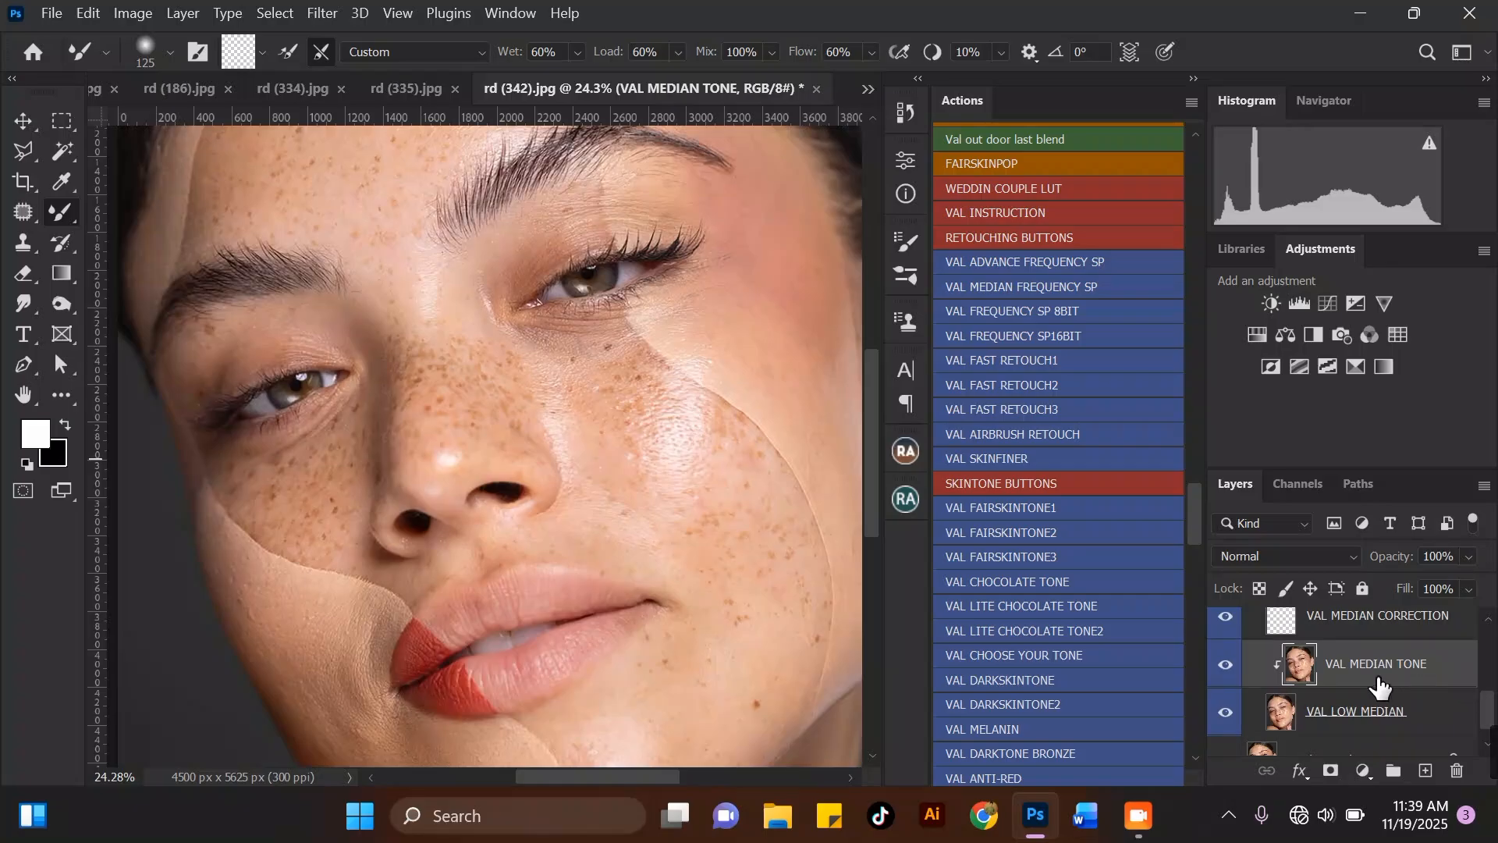
pyautogui.scroll(-1, 494, 483)
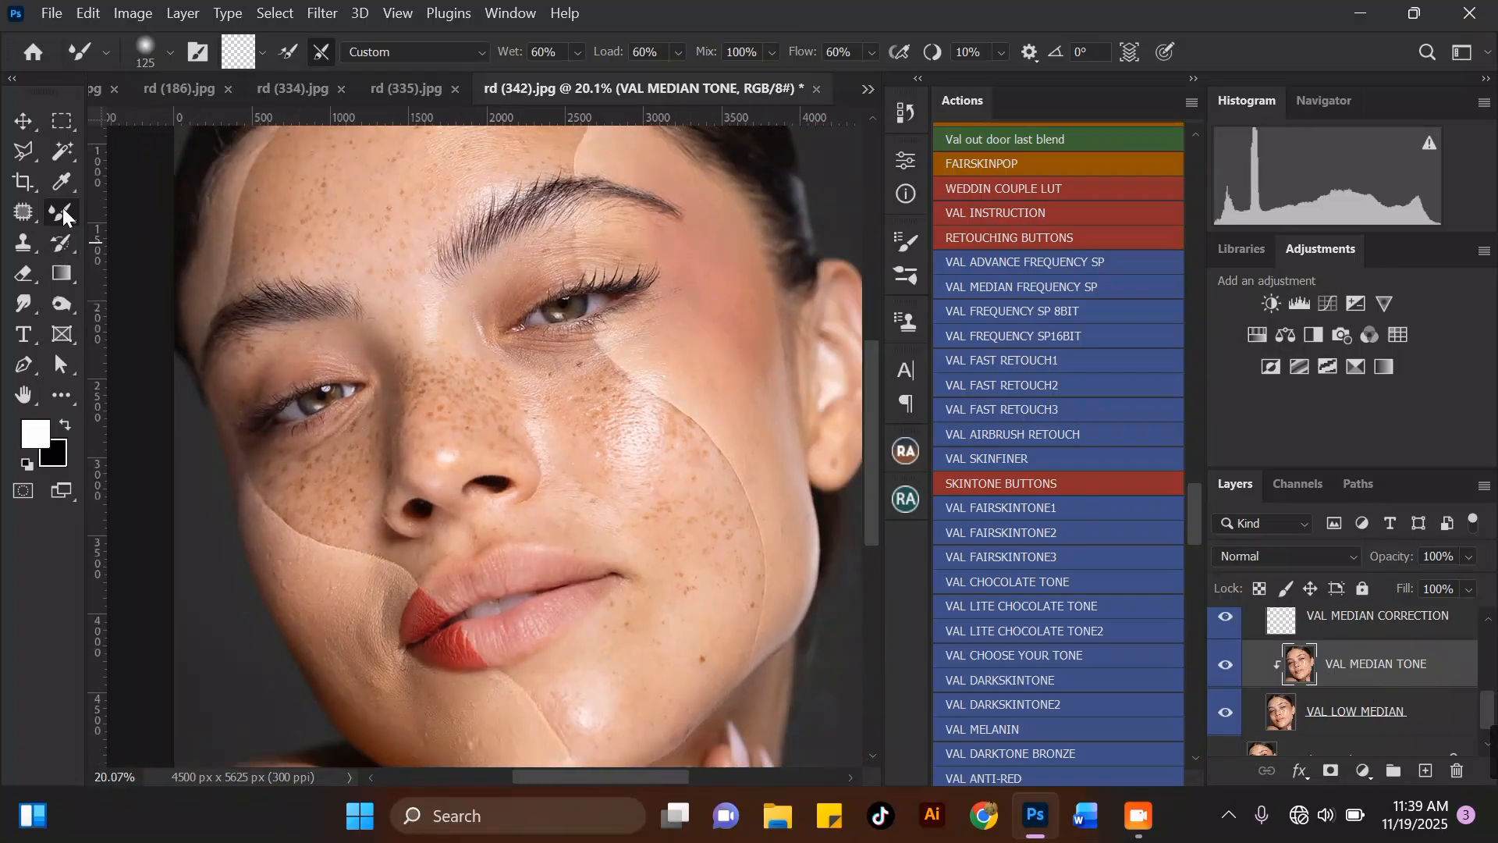
pyautogui.scroll(2, 437, 188)
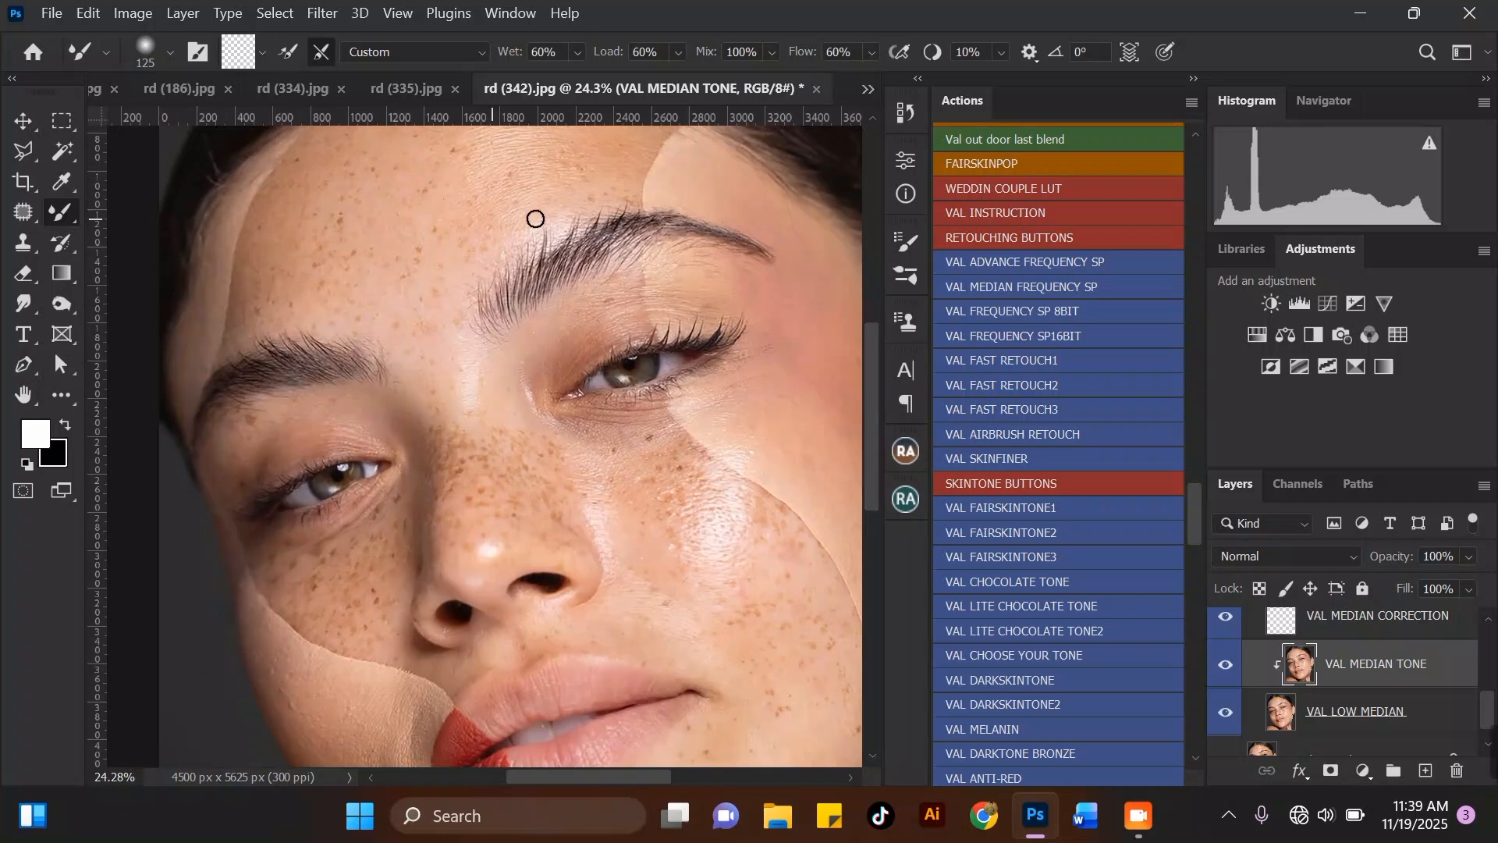
pyautogui.moveTo(629, 776); pyautogui.dragTo(638, 776)
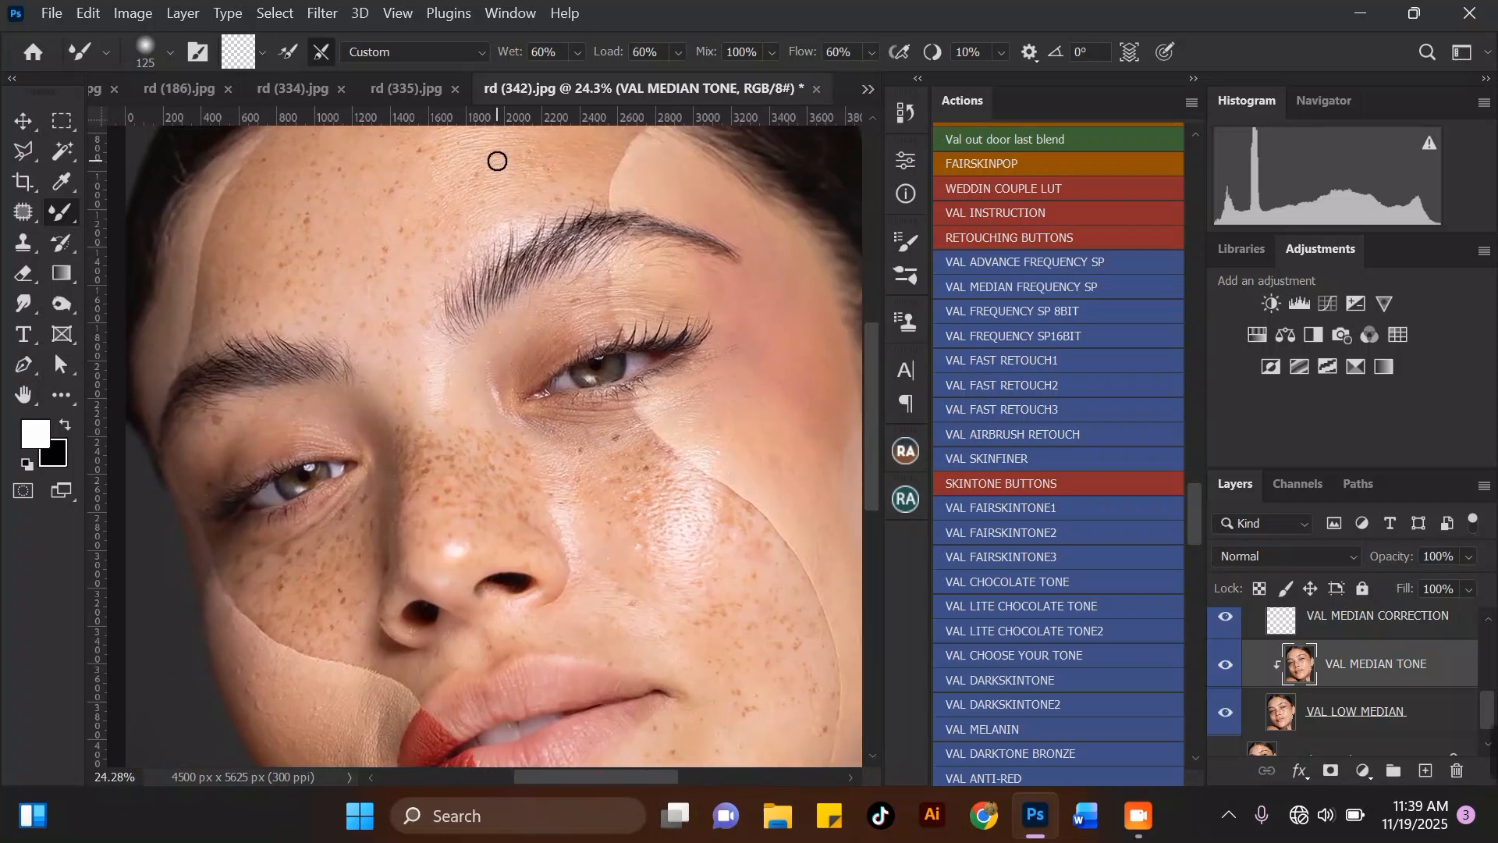
pyautogui.scroll(1, 497, 160)
pyautogui.moveTo(876, 361); pyautogui.dragTo(869, 330)
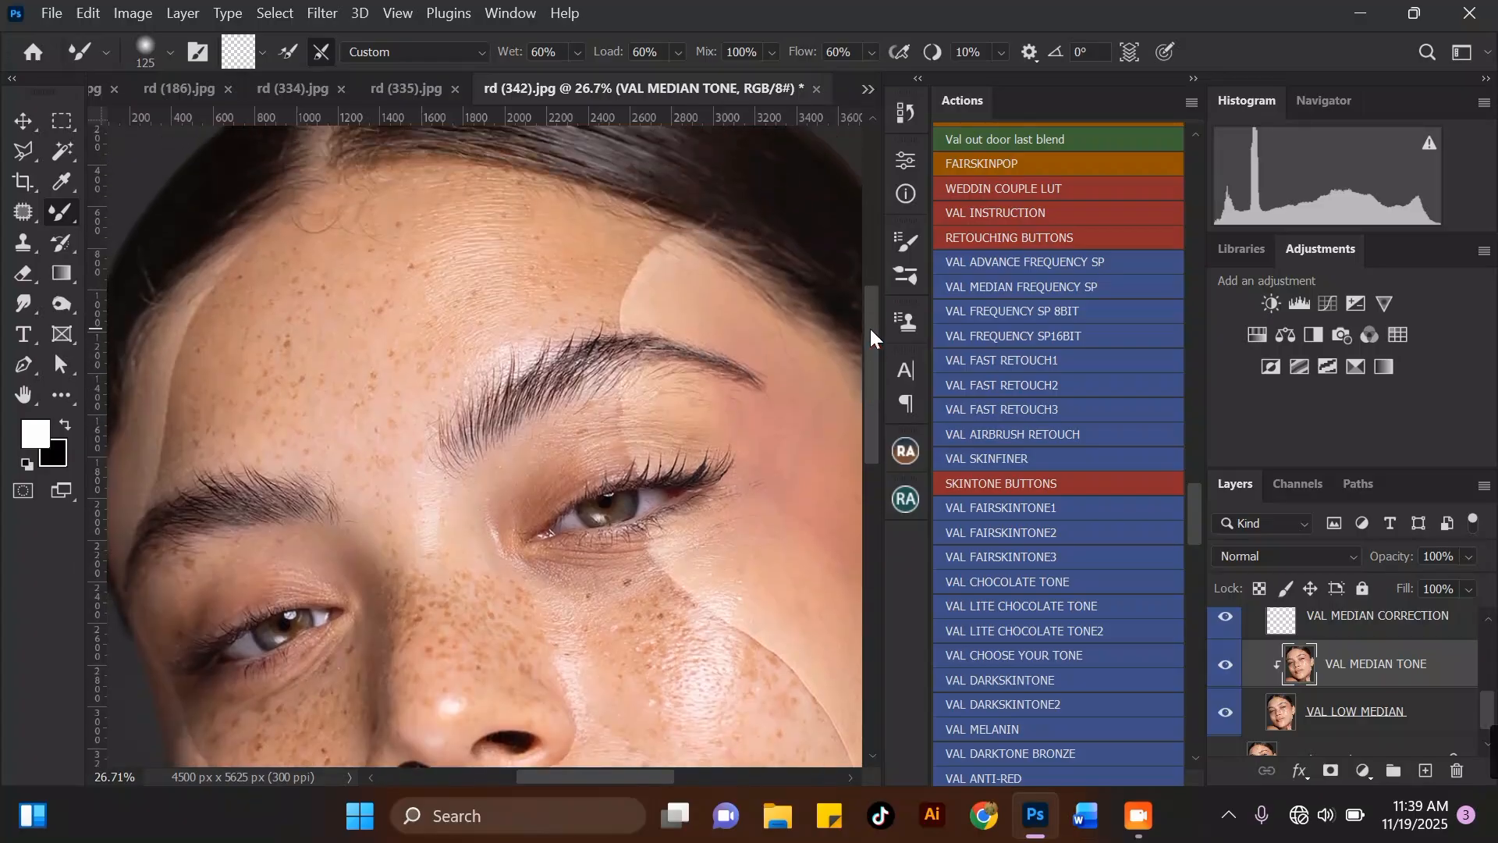
pyautogui.click(168, 55)
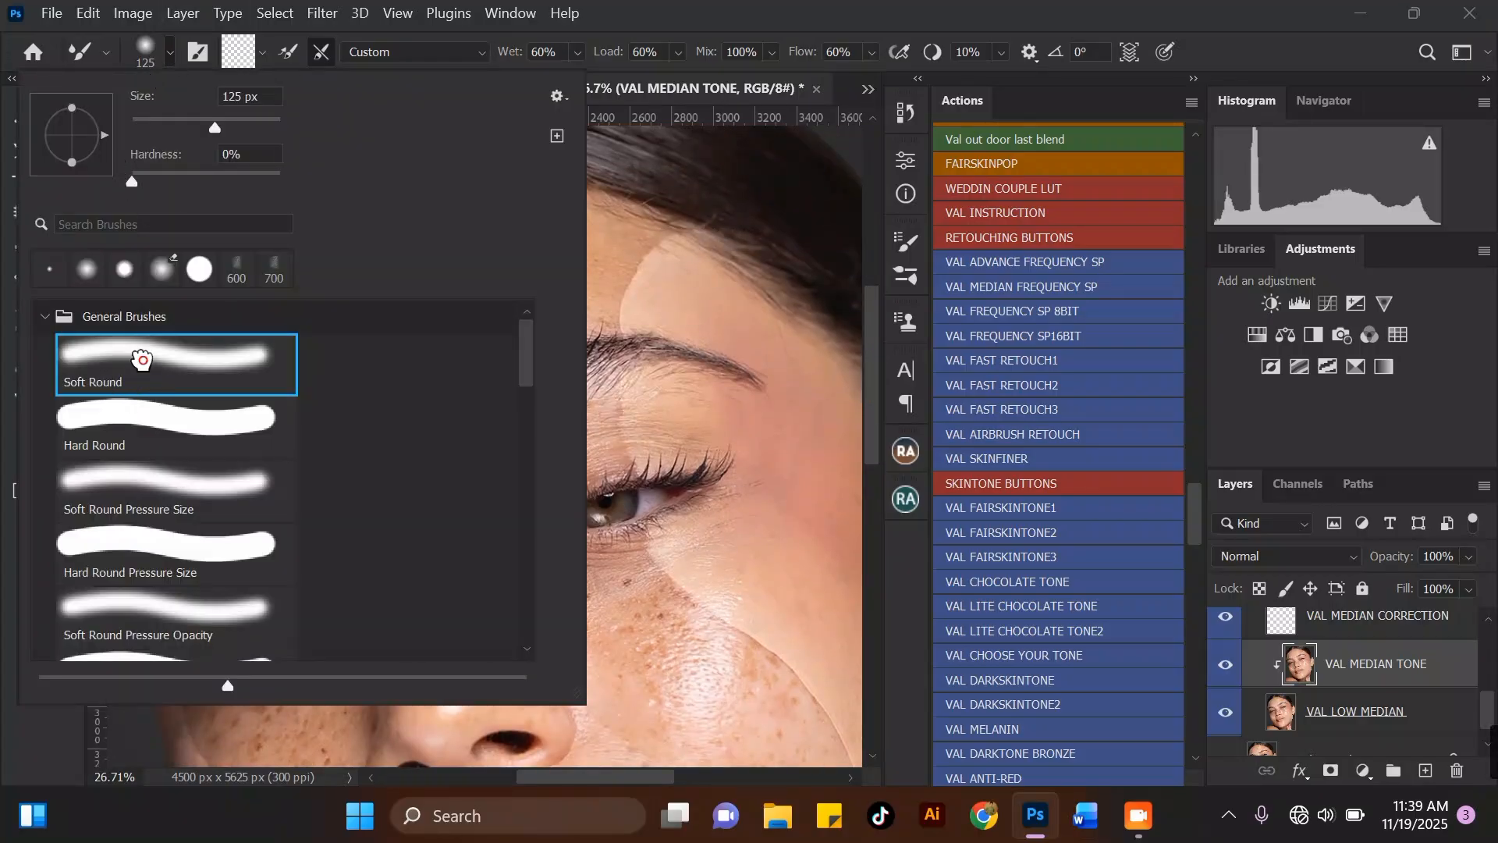
pyautogui.doubleClick(177, 365)
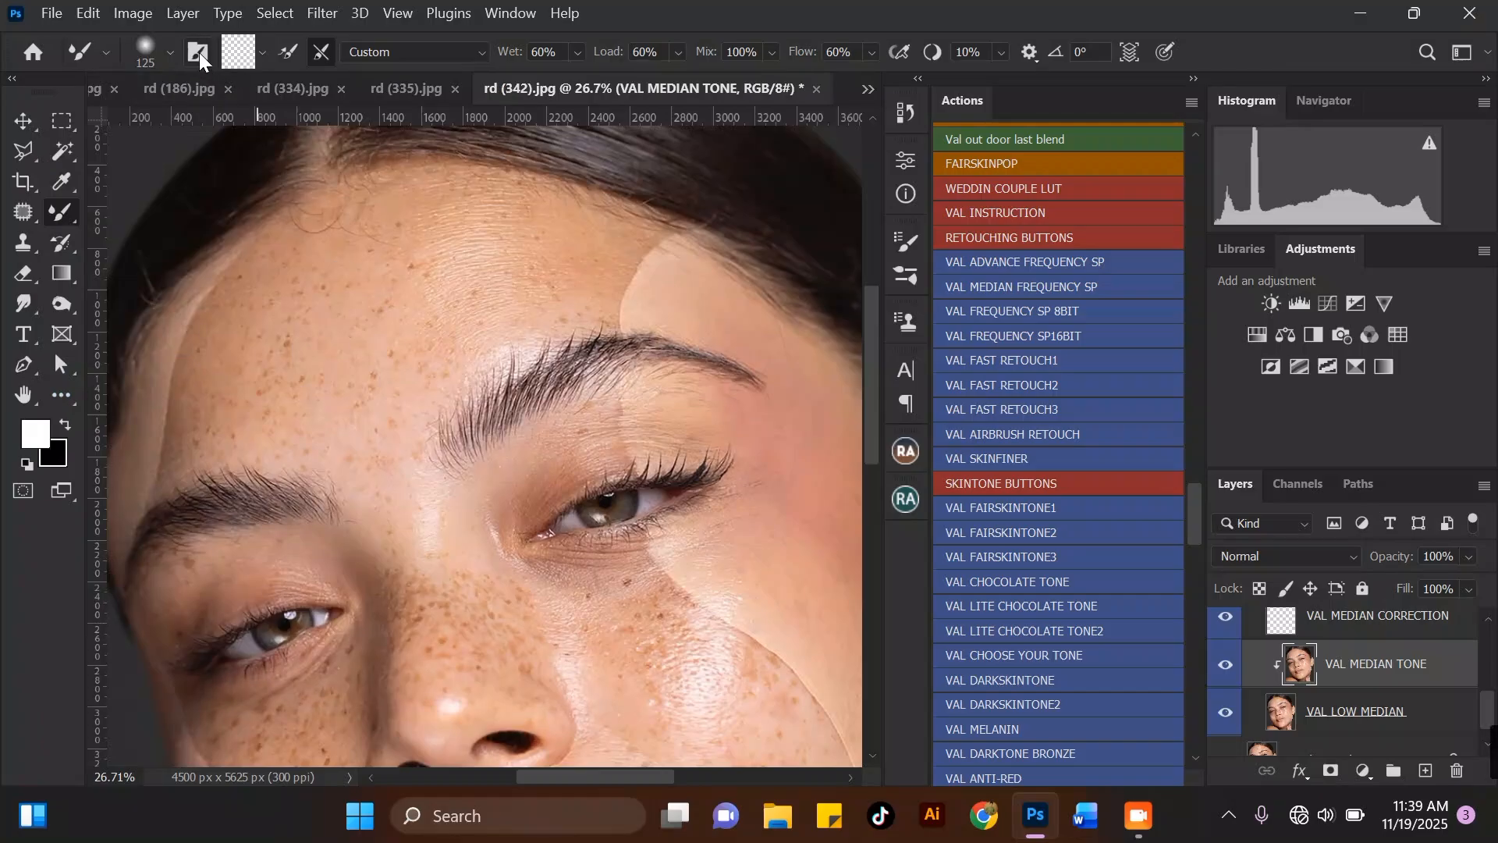
# Review the brush tip settings without changing them, and clean the Mixer Brush of its loaded color.
pyautogui.press('F5')
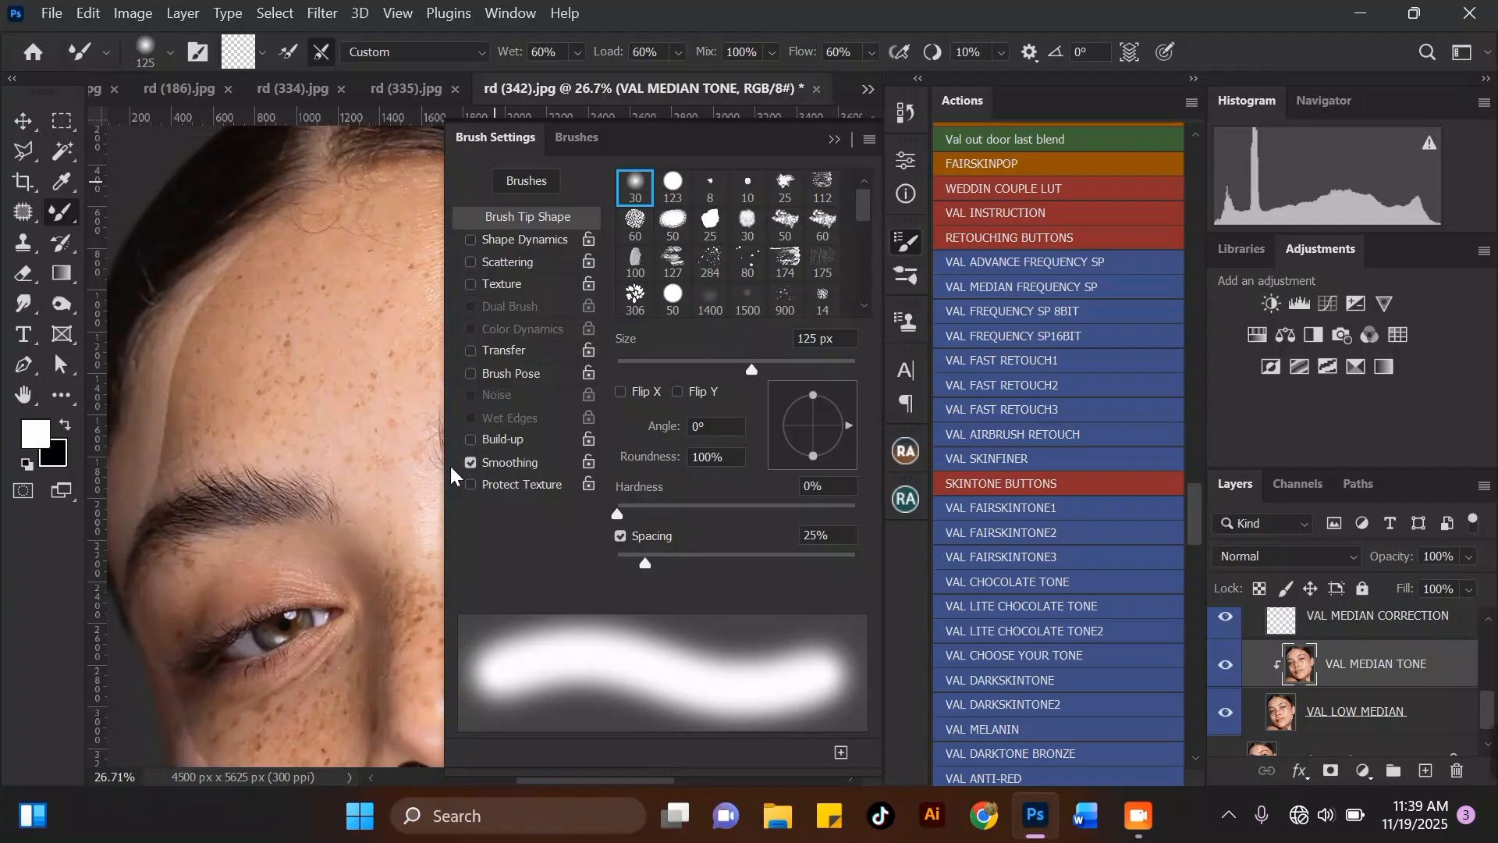
pyautogui.click(834, 139)
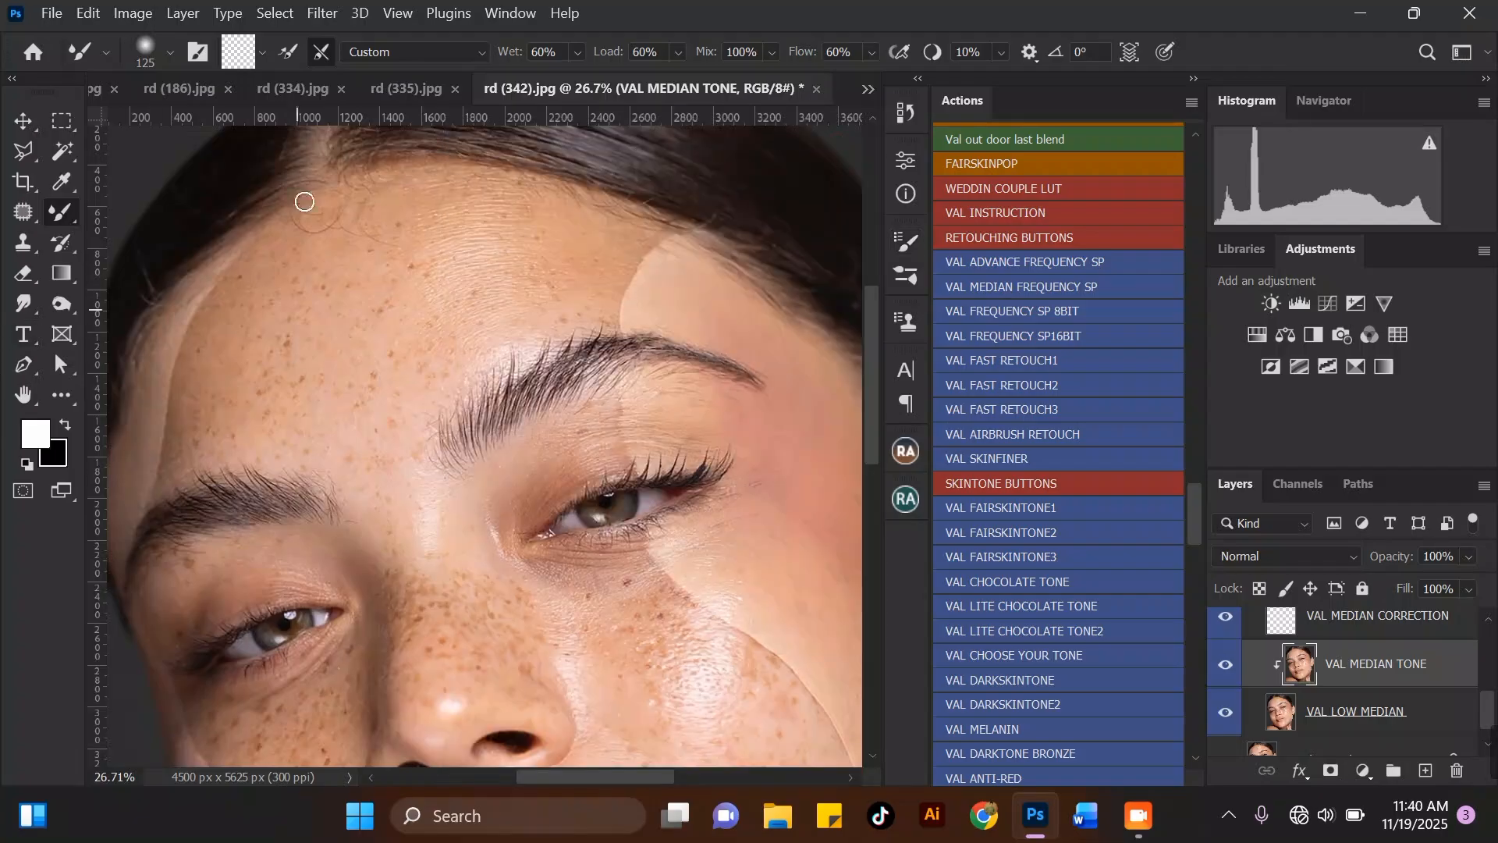
pyautogui.click(260, 52)
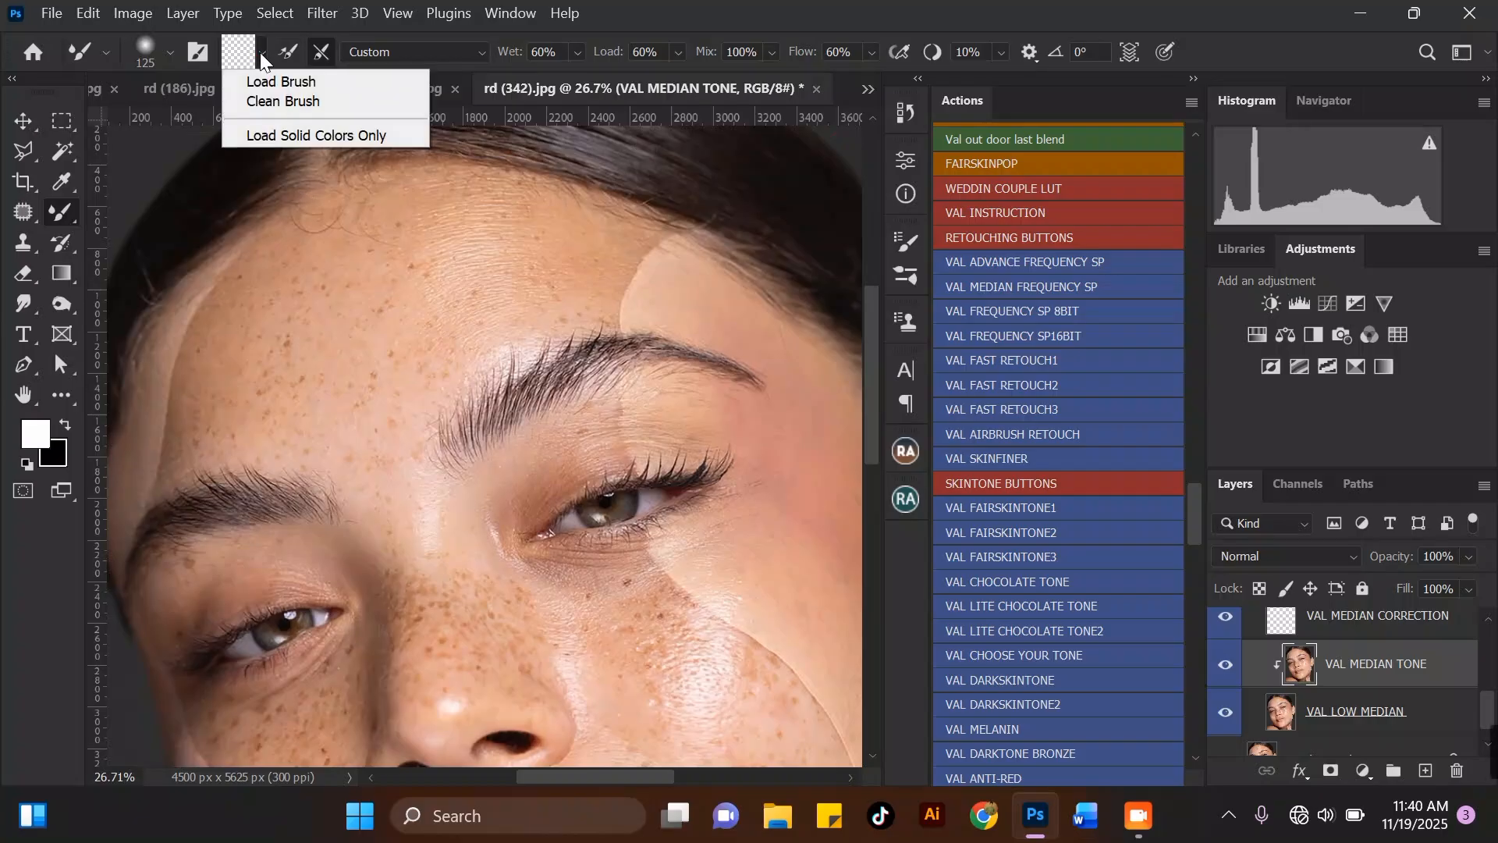
pyautogui.click(284, 99)
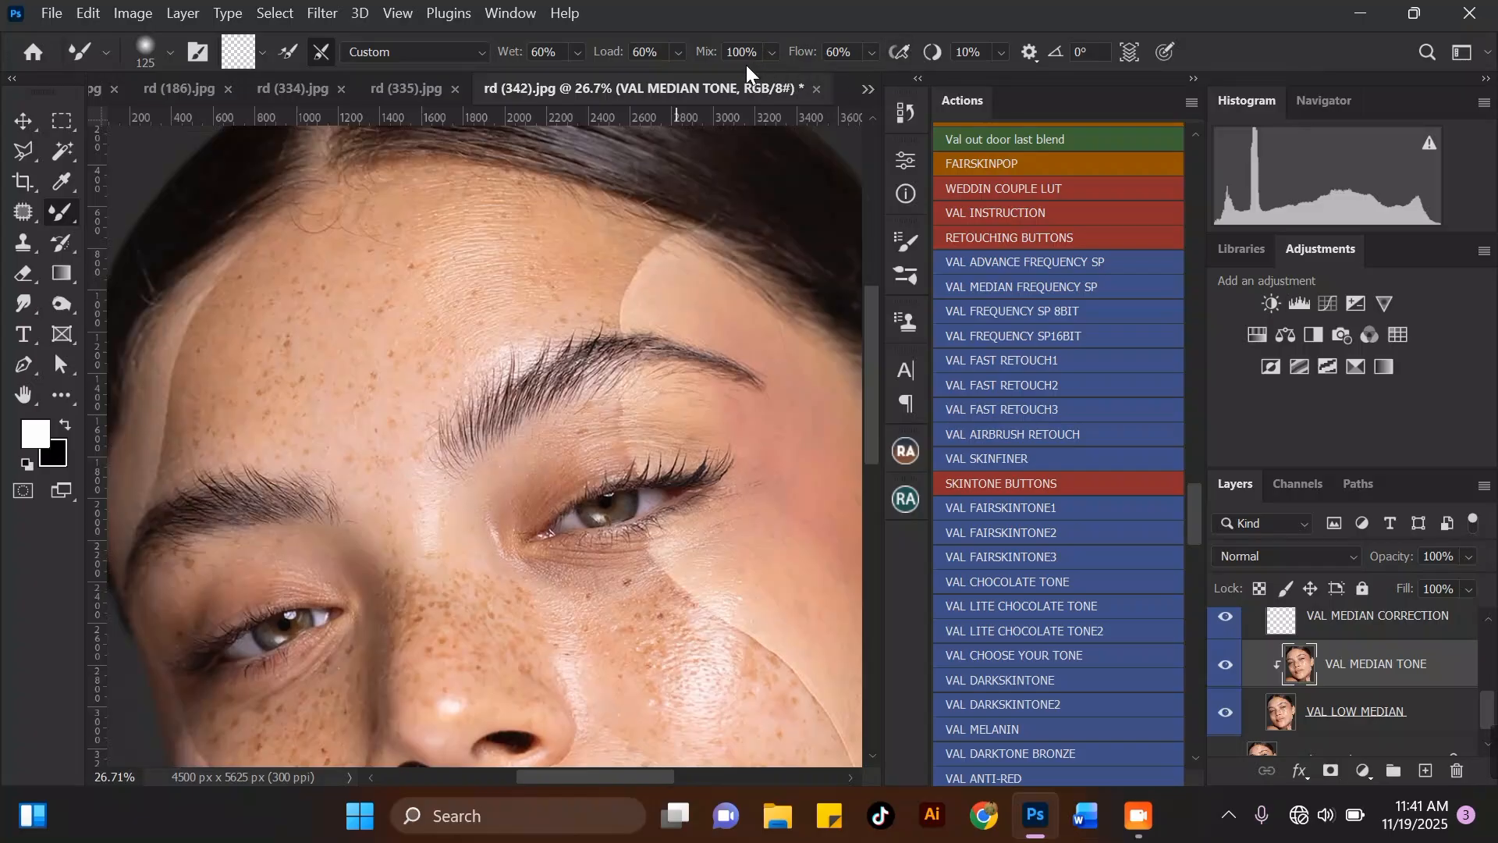
# Compare the whole portrait with close views of the forehead, the hairline and the smooth patch beside the eyebrow.
pyautogui.scroll(-4, 493, 235)
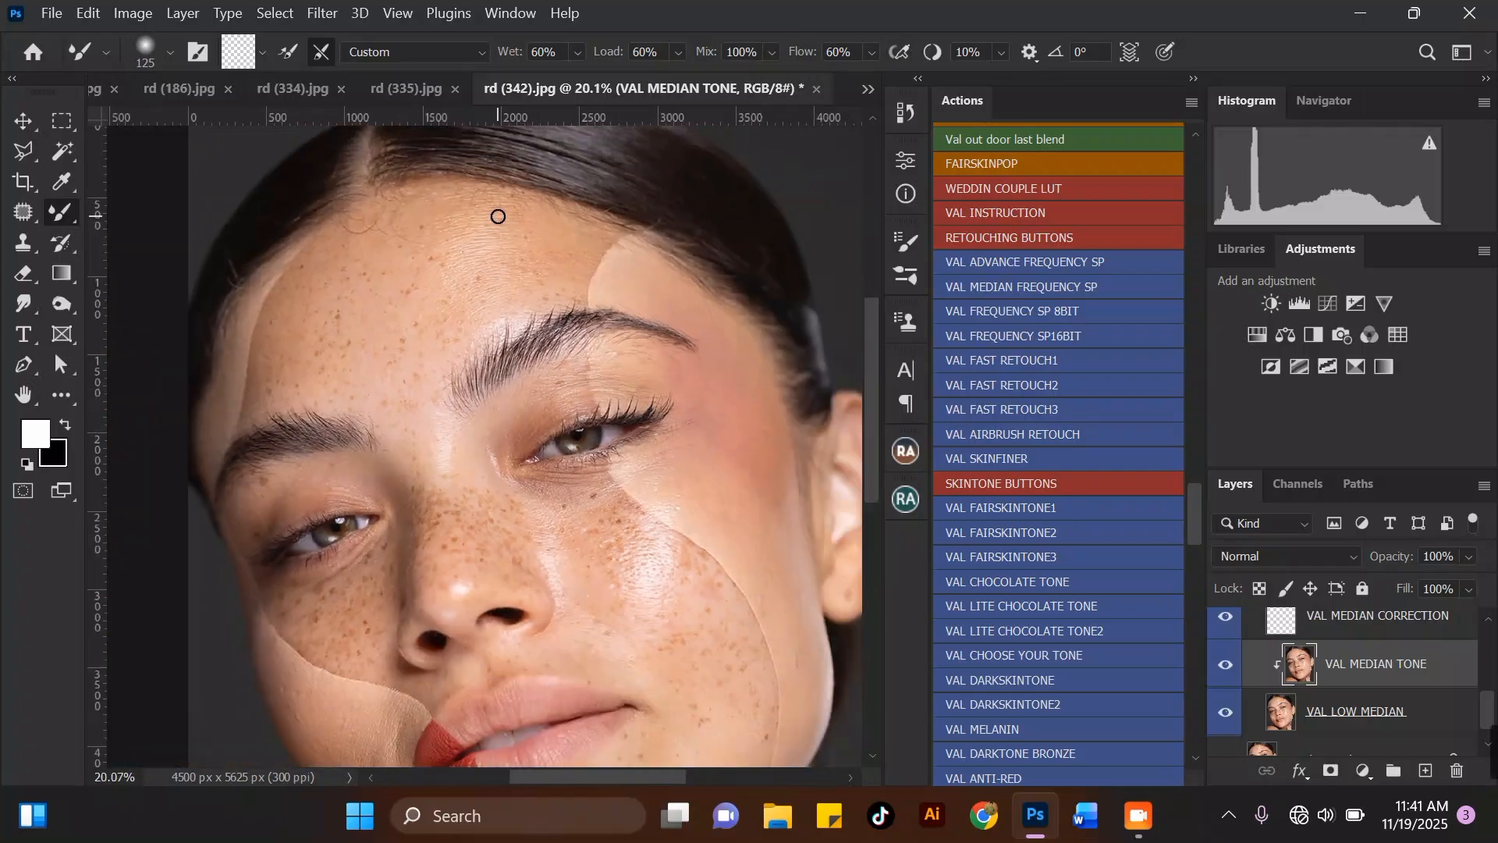
pyautogui.scroll(-1, 520, 214)
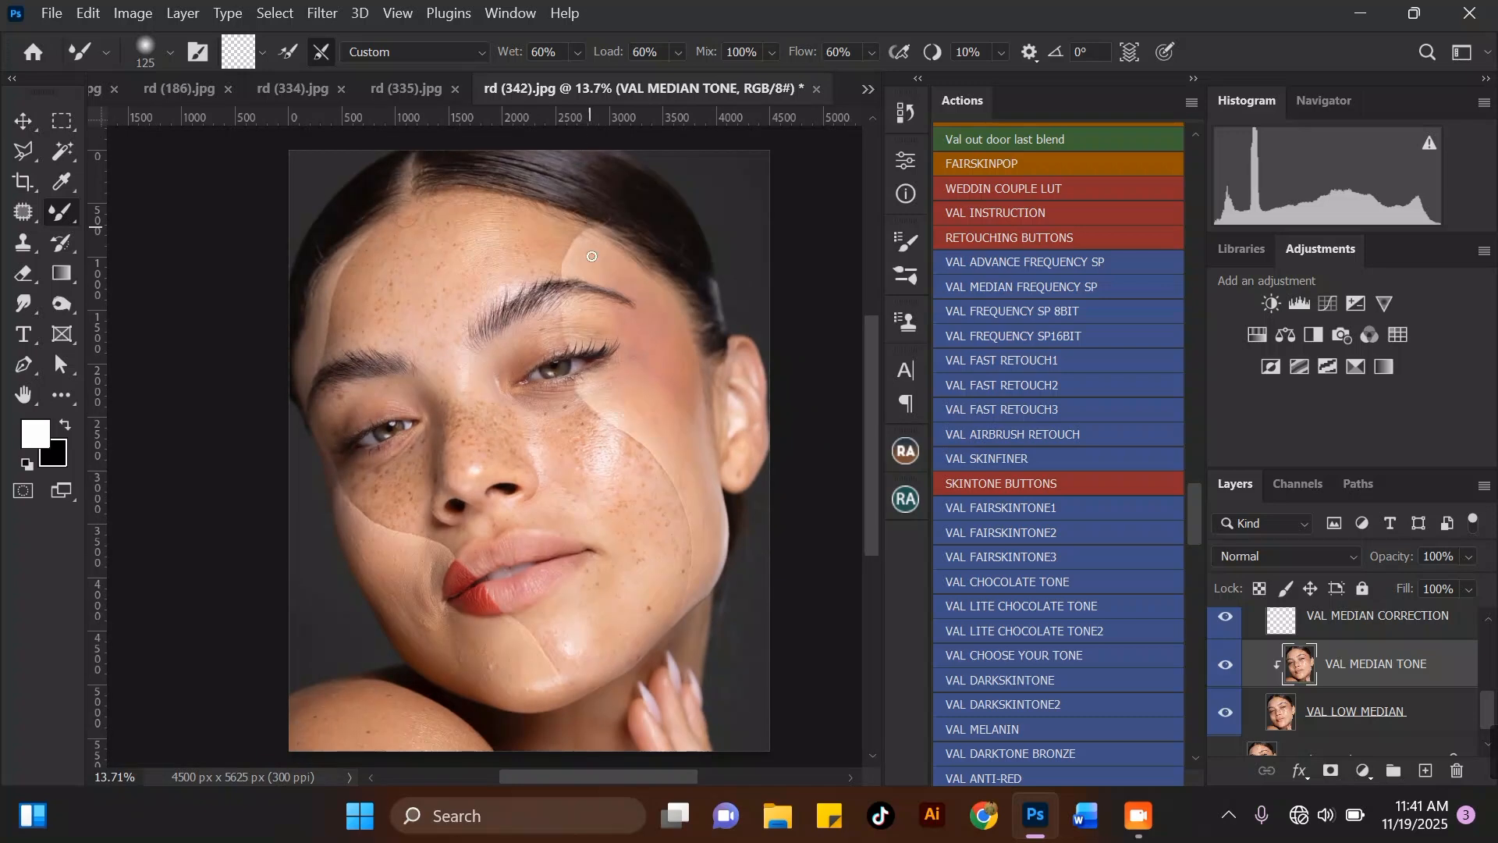
pyautogui.scroll(2, 613, 443)
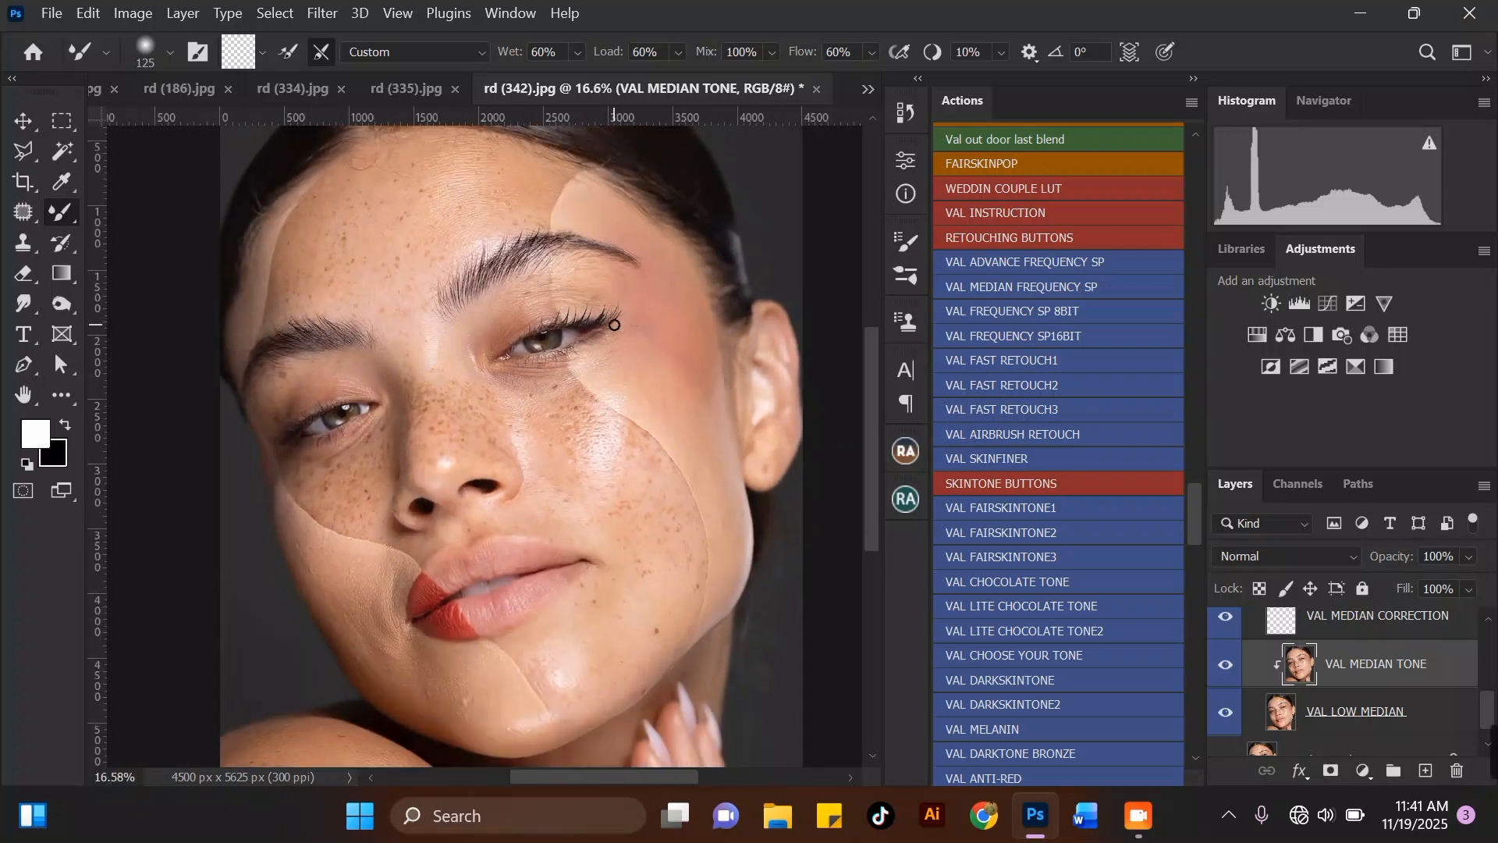
pyautogui.scroll(-3, 612, 445)
pyautogui.scroll(-2, 651, 312)
pyautogui.scroll(6, 606, 209)
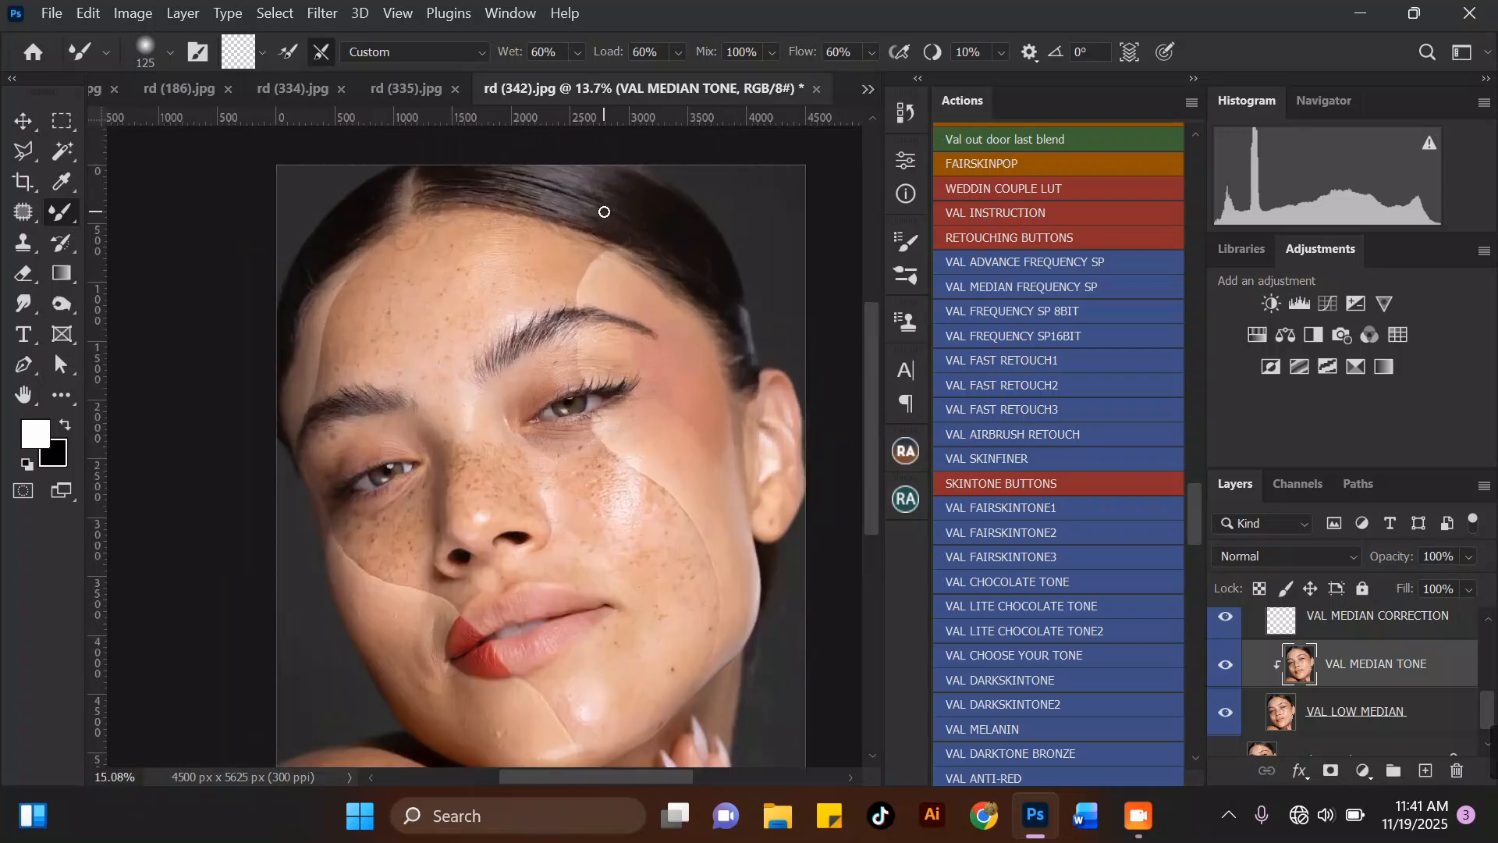
pyautogui.scroll(6, 605, 215)
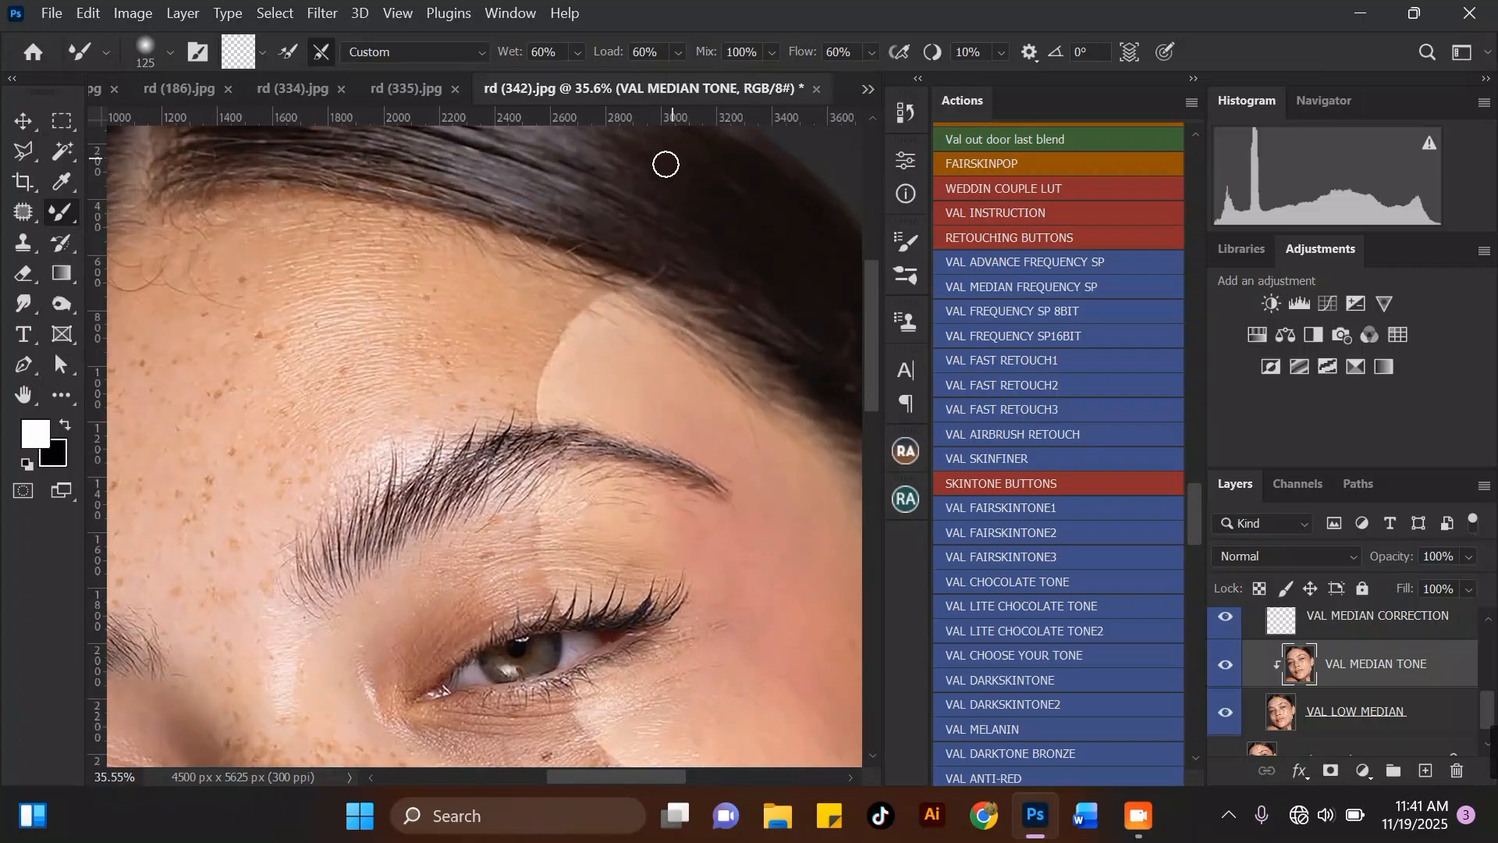
pyautogui.scroll(-1, 582, 290)
pyautogui.scroll(2, 480, 251)
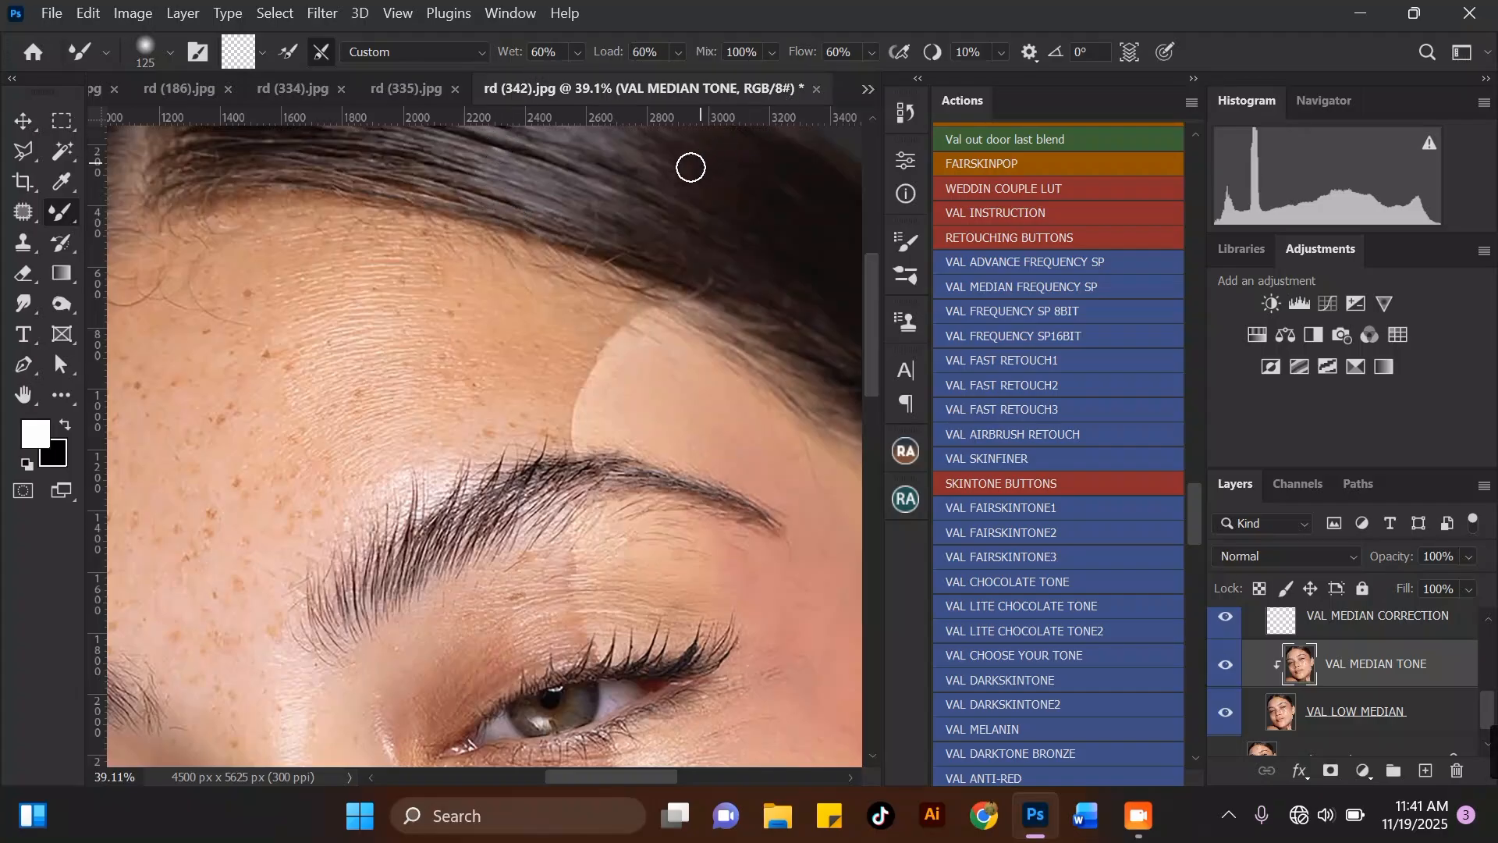
pyautogui.scroll(-2, 545, 209)
pyautogui.scroll(-2, 545, 208)
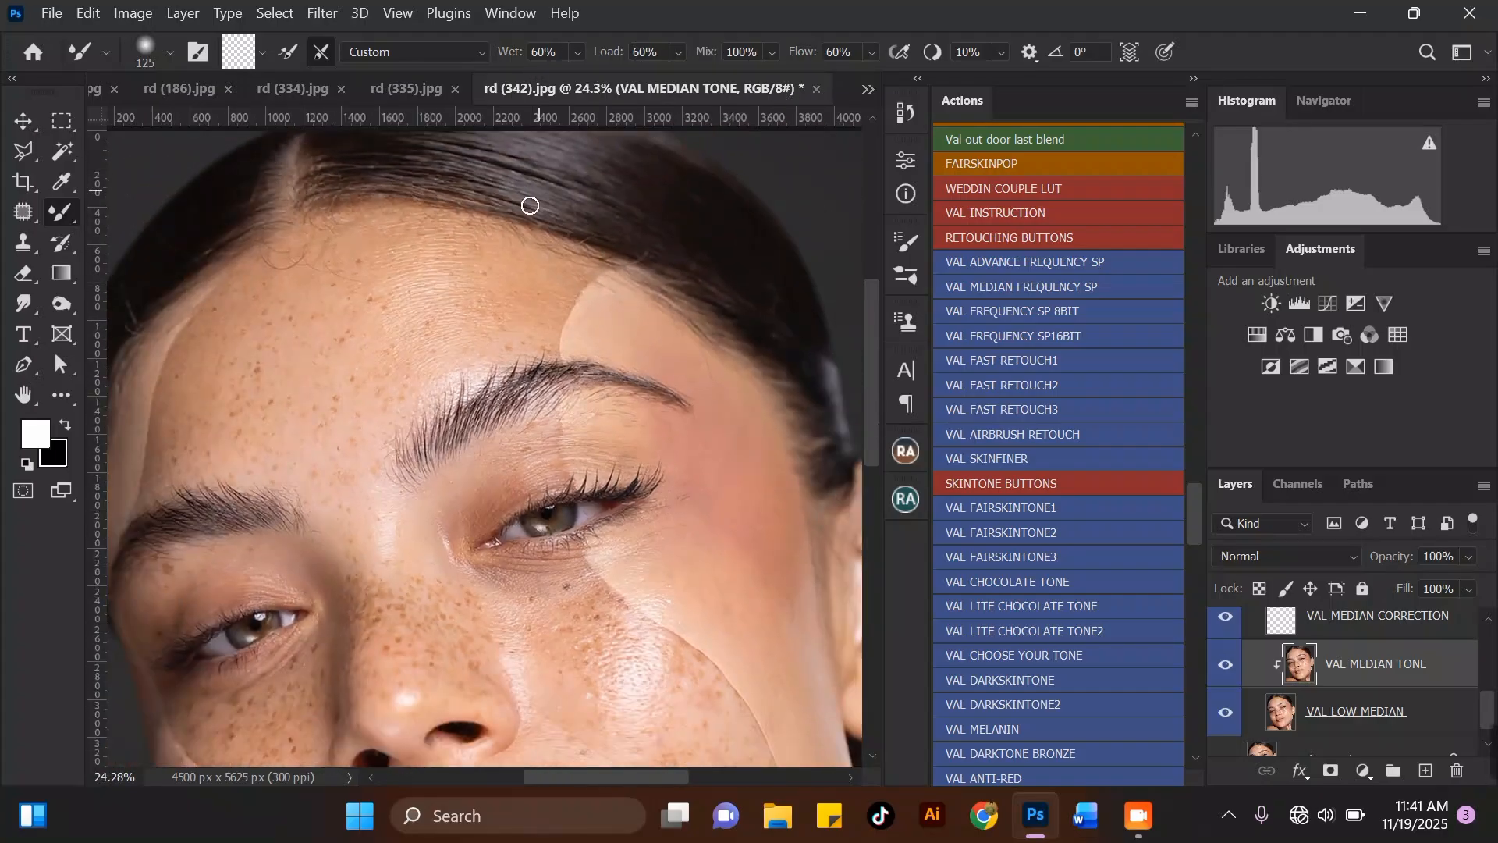
# Examine the freckled nose and cheeks, the chin and the skin around the lips at different magnifications.
pyautogui.scroll(-4, 556, 288)
pyautogui.scroll(3, 501, 625)
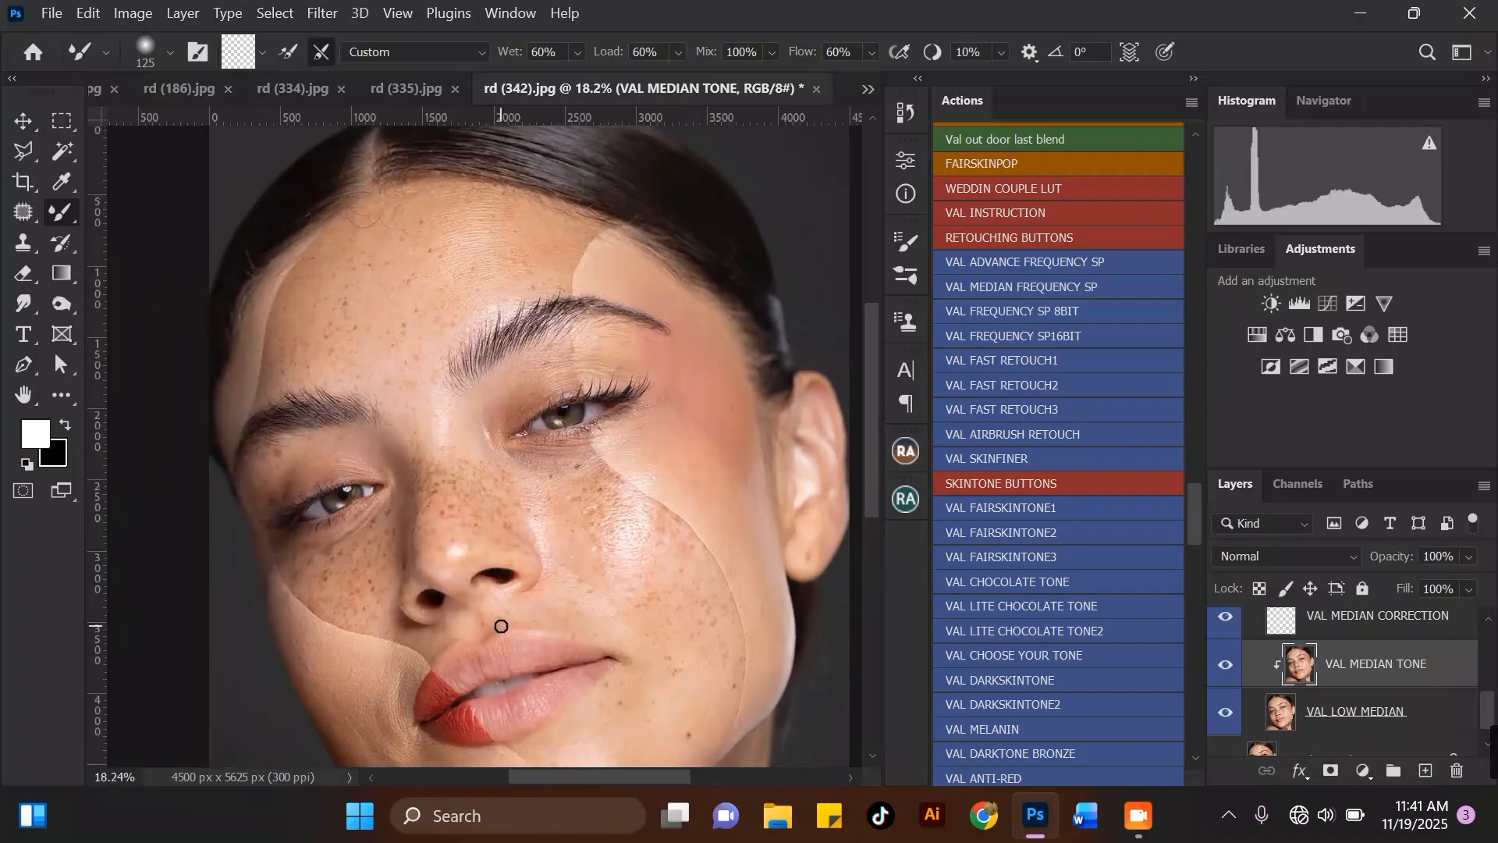
pyautogui.scroll(-1, 609, 425)
pyautogui.scroll(5, 608, 425)
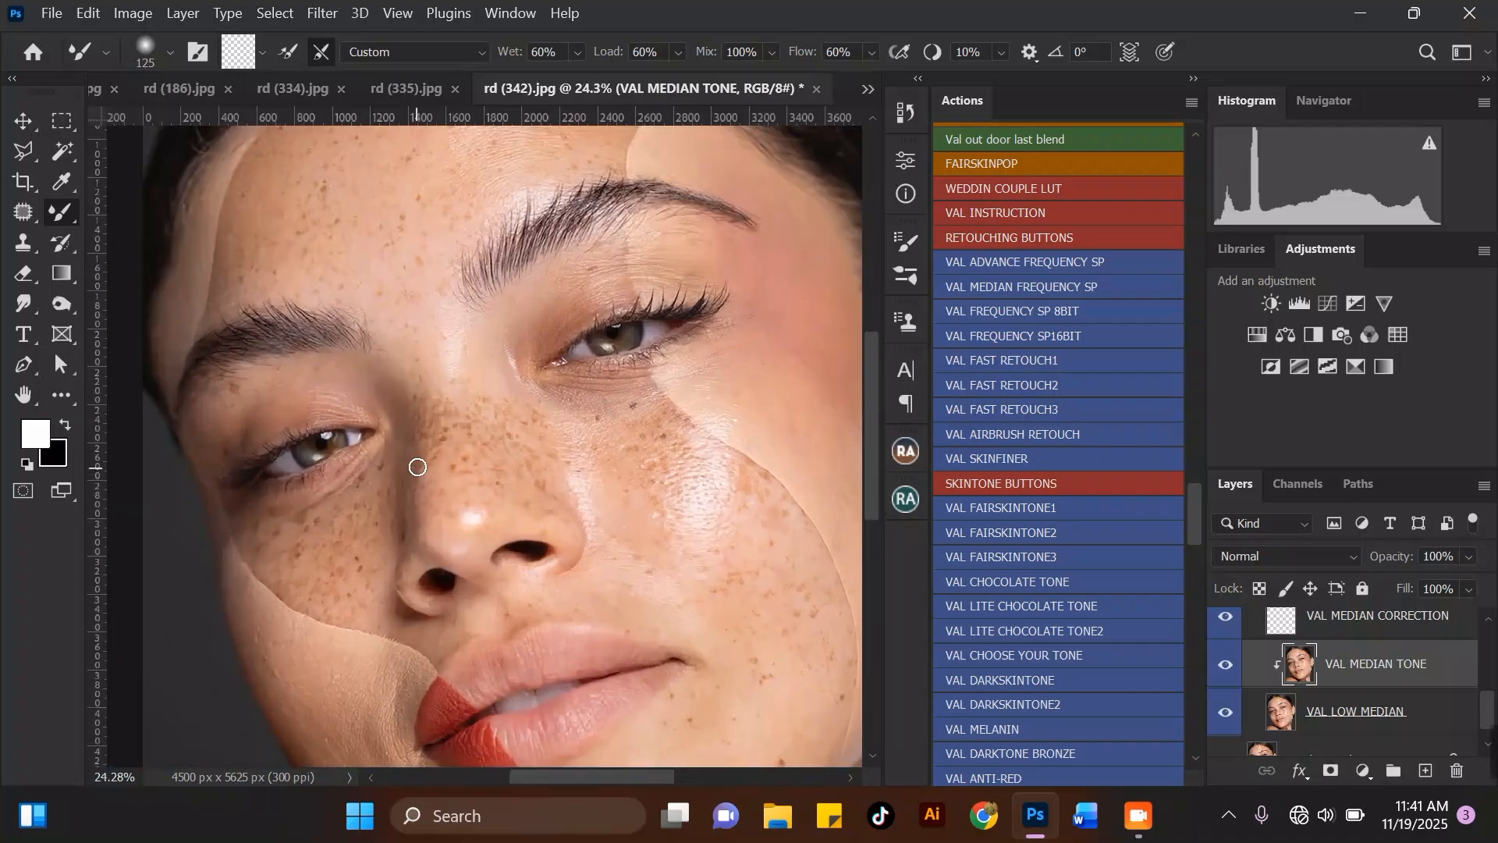
pyautogui.scroll(-4, 546, 484)
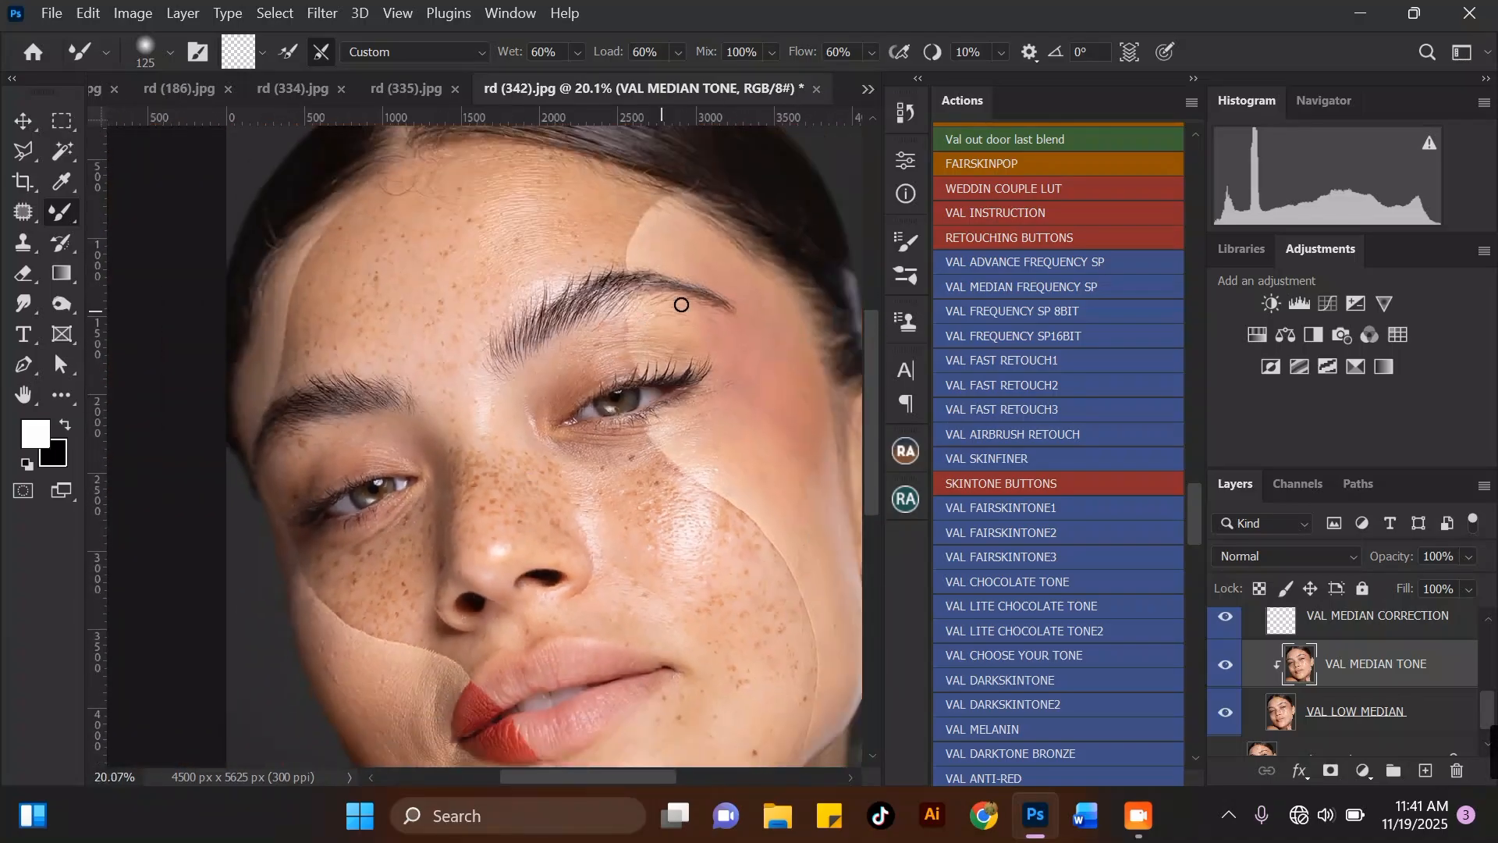
pyautogui.scroll(-1, 671, 374)
pyautogui.scroll(2, 712, 645)
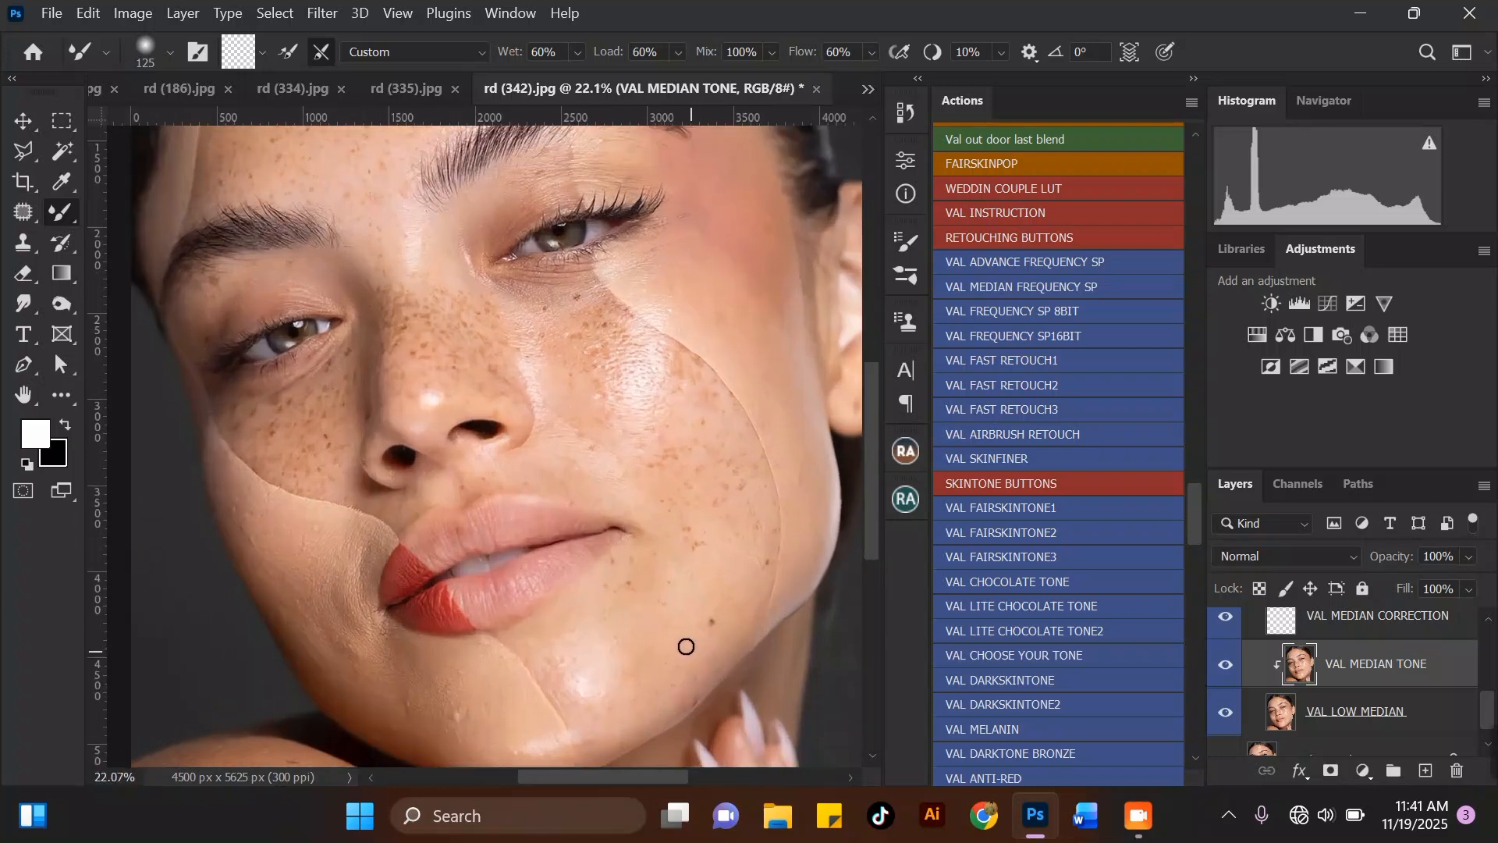
pyautogui.scroll(-2, 559, 636)
pyautogui.scroll(2, 558, 559)
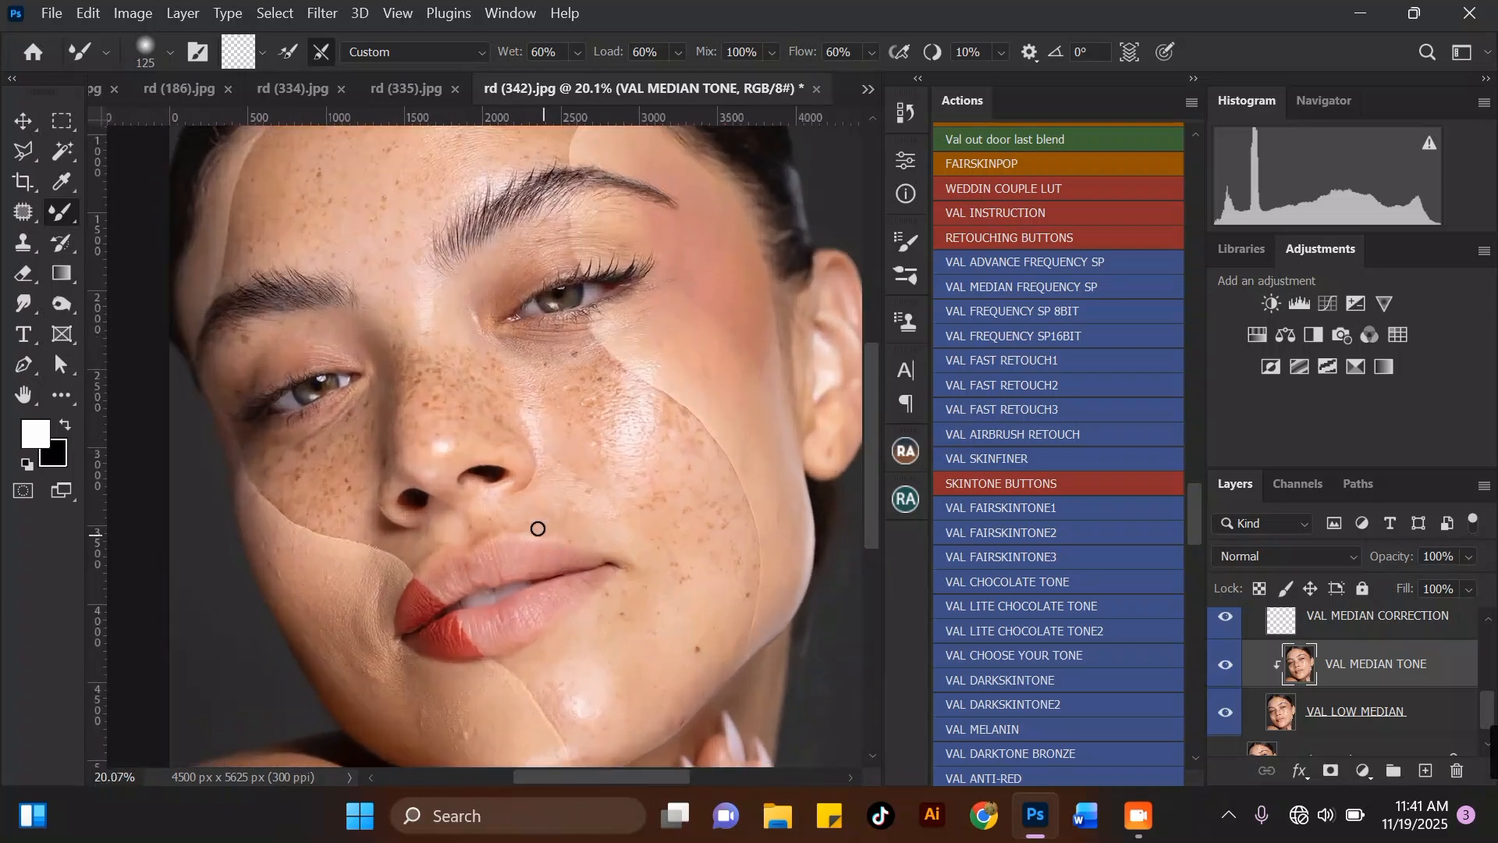
pyautogui.scroll(1, 326, 162)
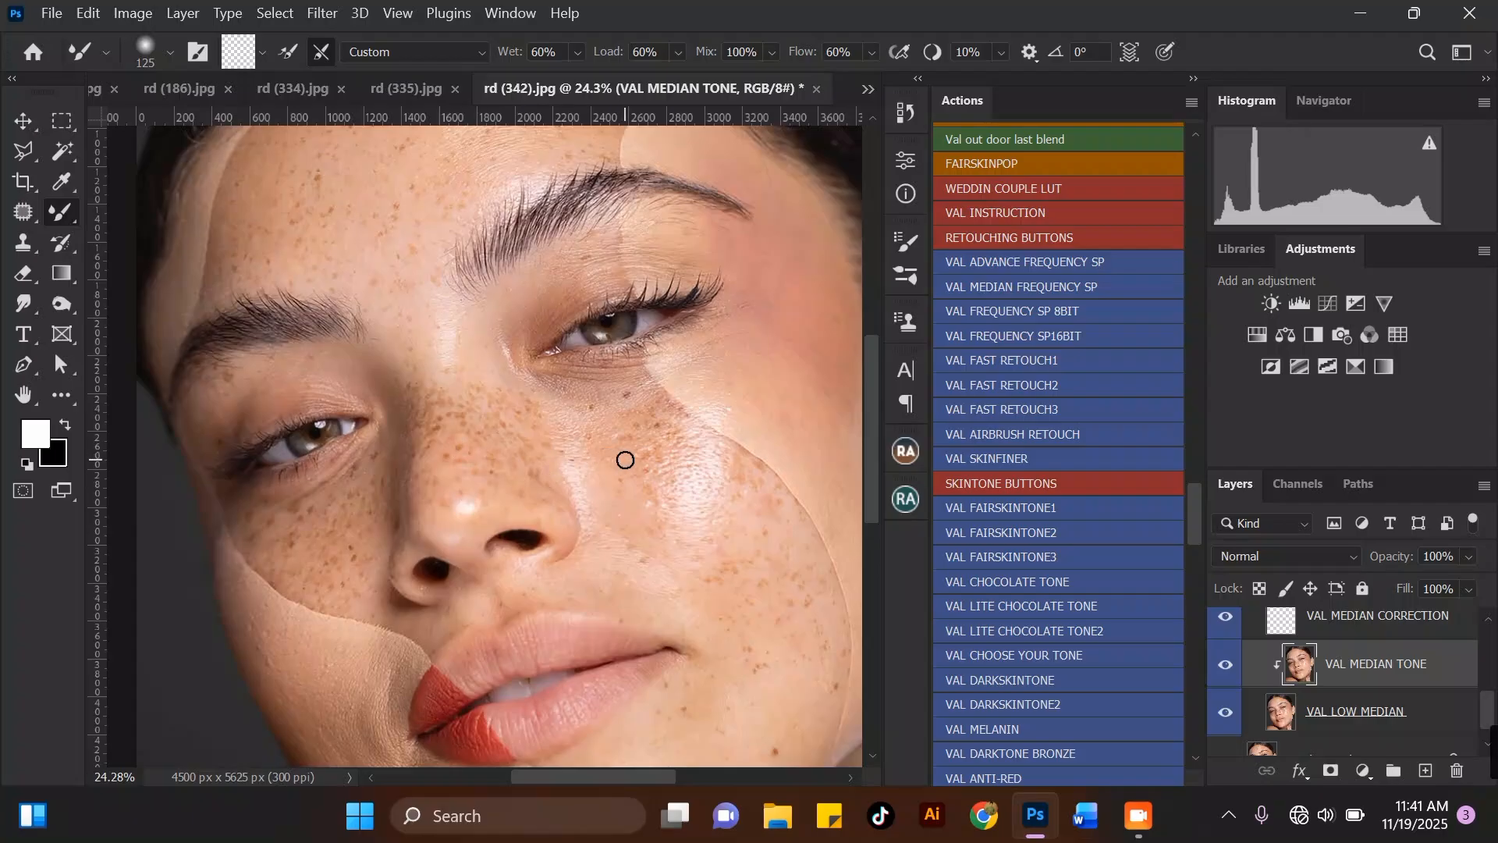
pyautogui.scroll(1, 624, 459)
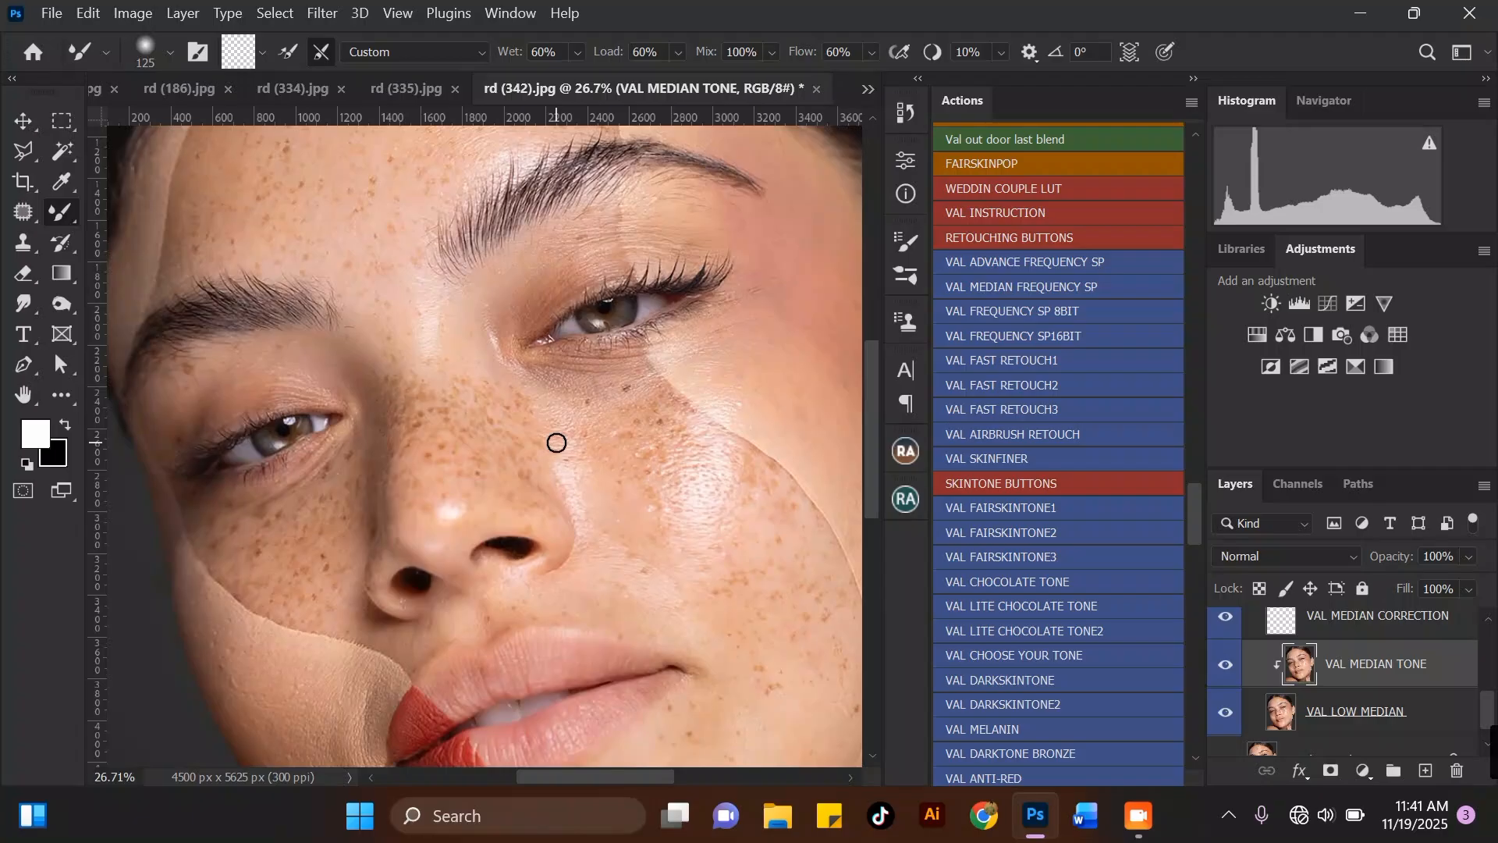
# Examine the forehead, the eyebrows and the temple beside the eye up close and within the whole face.
pyautogui.scroll(-3, 543, 401)
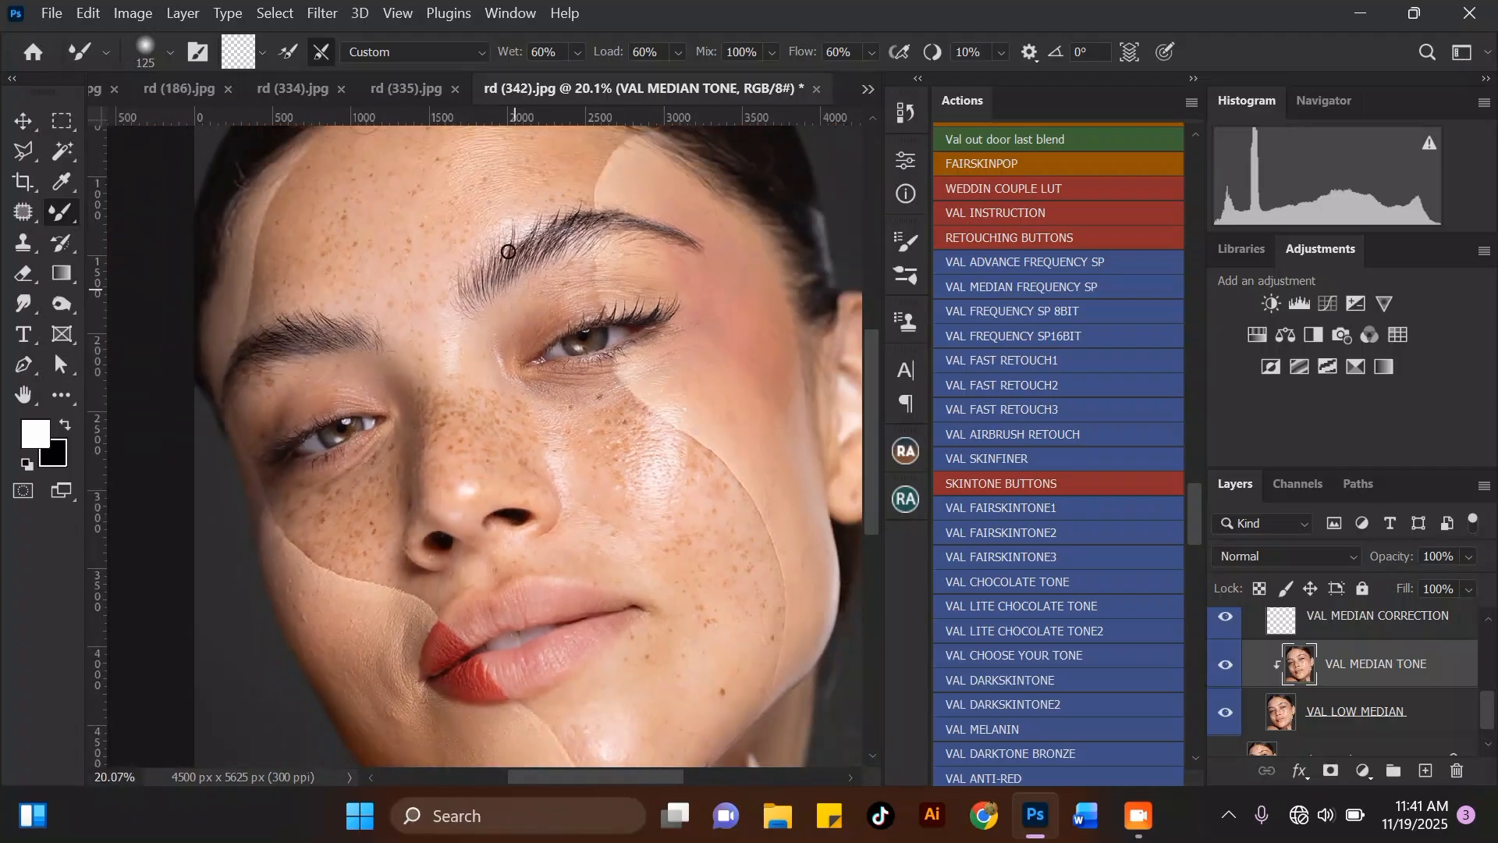
pyautogui.scroll(2, 505, 172)
pyautogui.scroll(1, 505, 172)
pyautogui.scroll(-2, 443, 512)
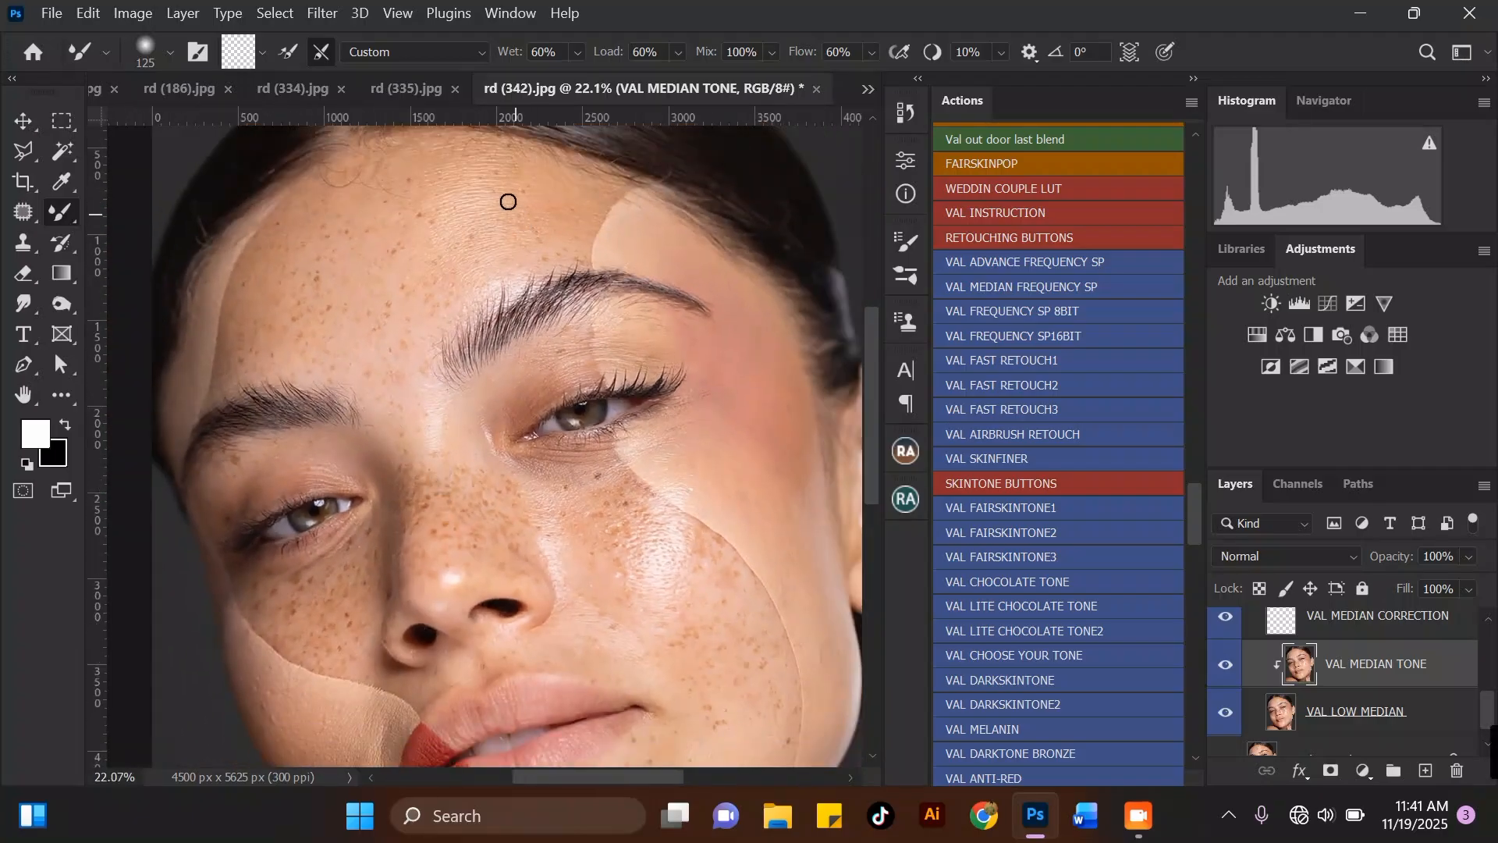
pyautogui.scroll(1, 508, 153)
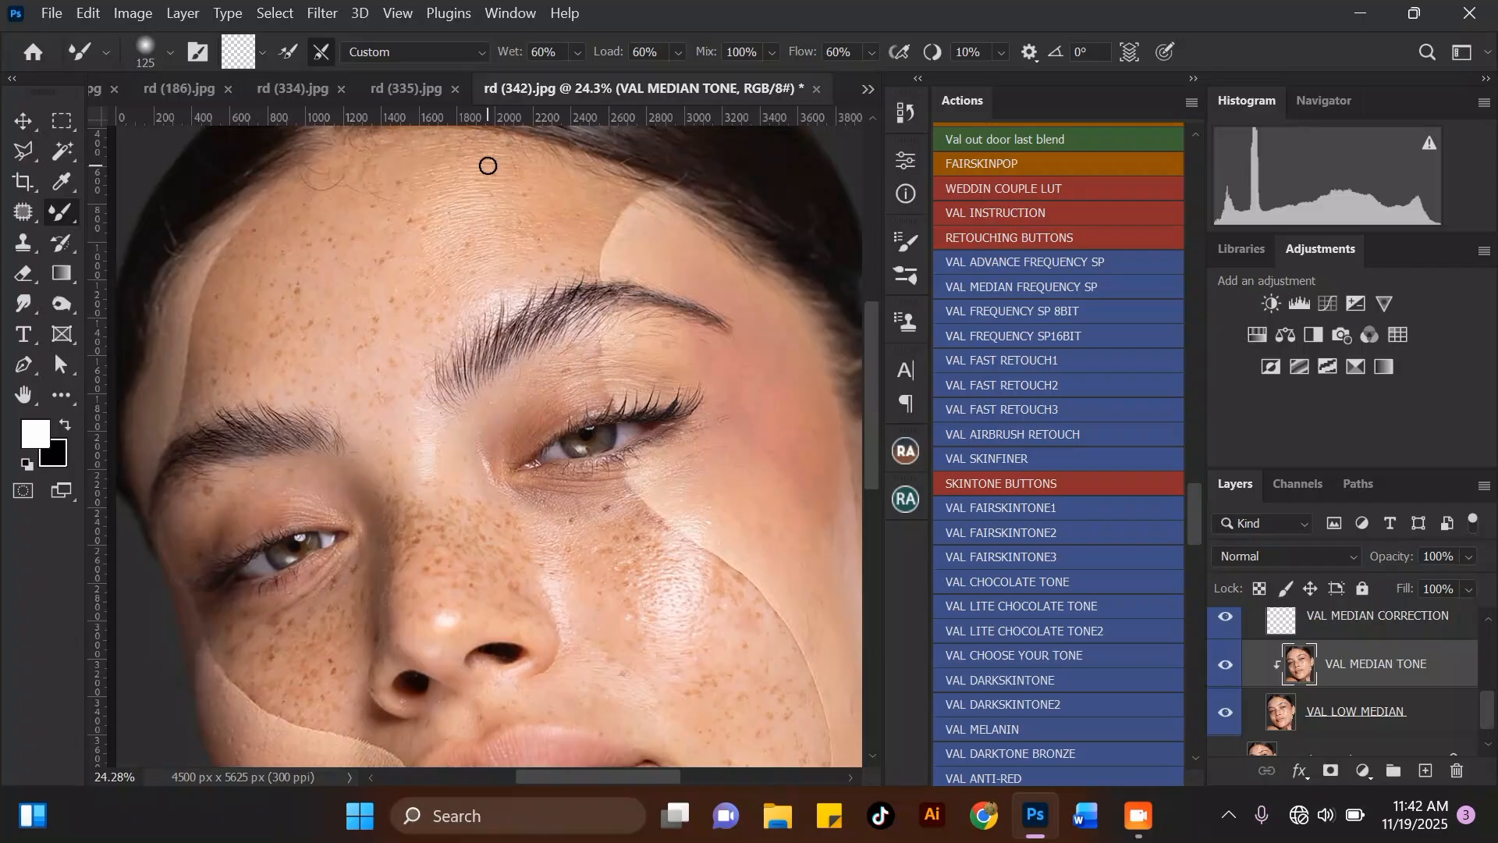
pyautogui.scroll(-1, 490, 167)
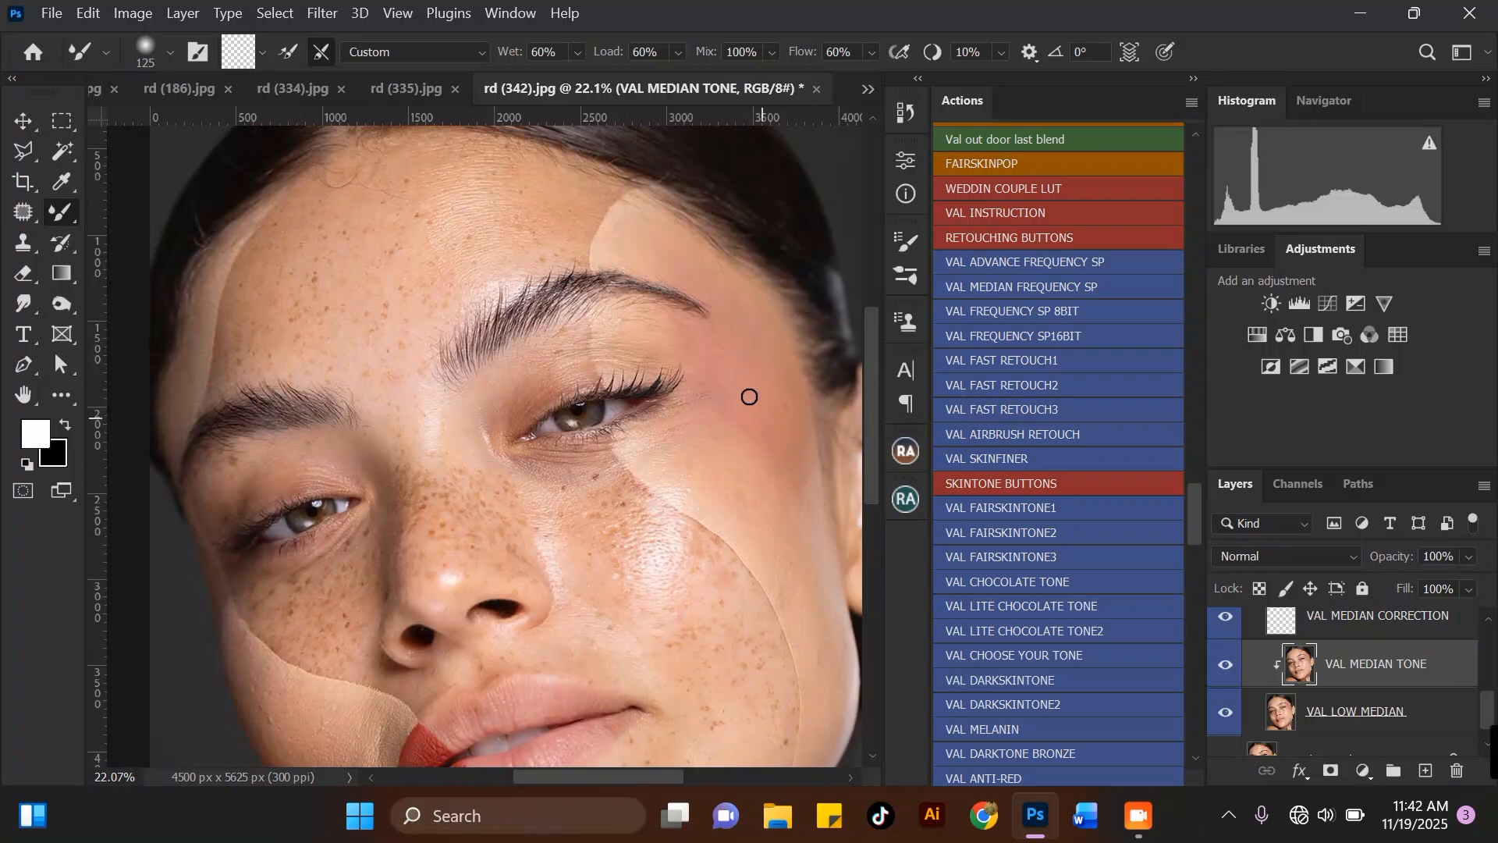
pyautogui.scroll(1, 441, 140)
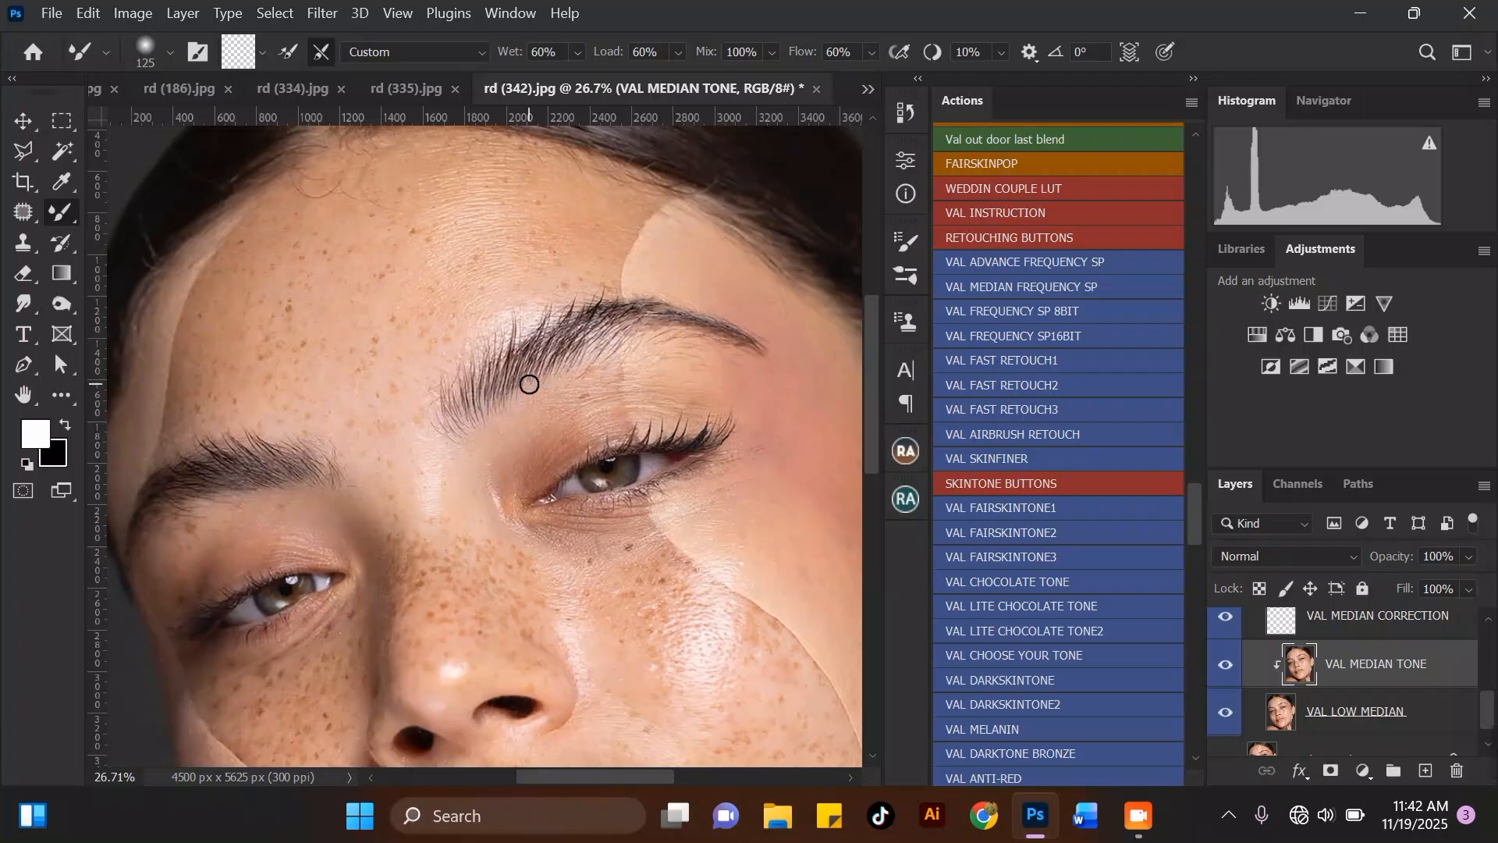
pyautogui.scroll(-5, 529, 384)
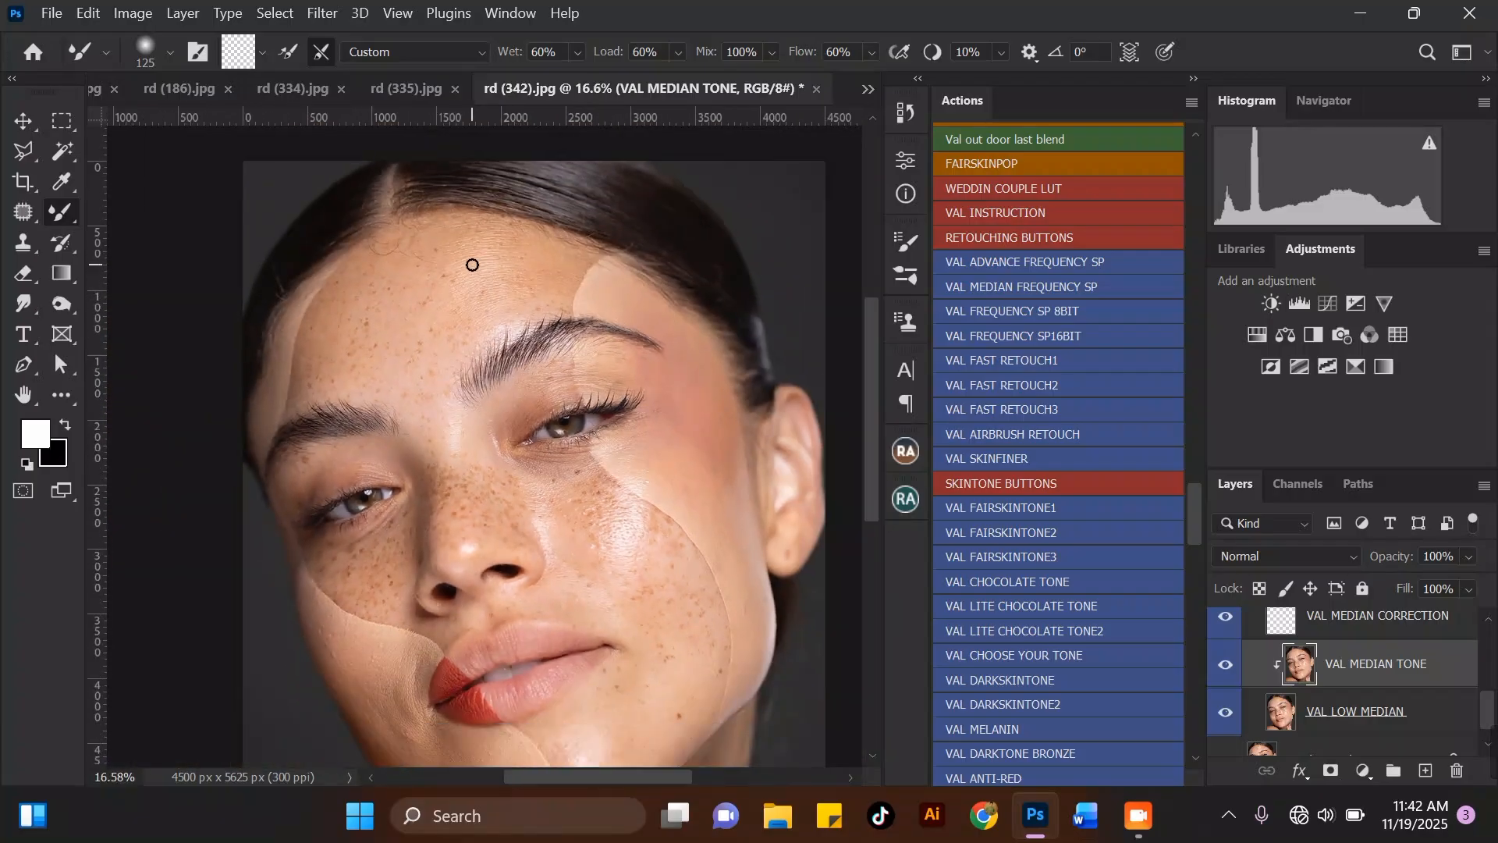
# Enlarge the Mixer Brush to 300 px and blend the freckled skin of the upper forehead near the hairline, above the subject's left eyebrow.
pyautogui.press(']')
pyautogui.press(']')
pyautogui.press(']')
pyautogui.scroll(3, 536, 247)
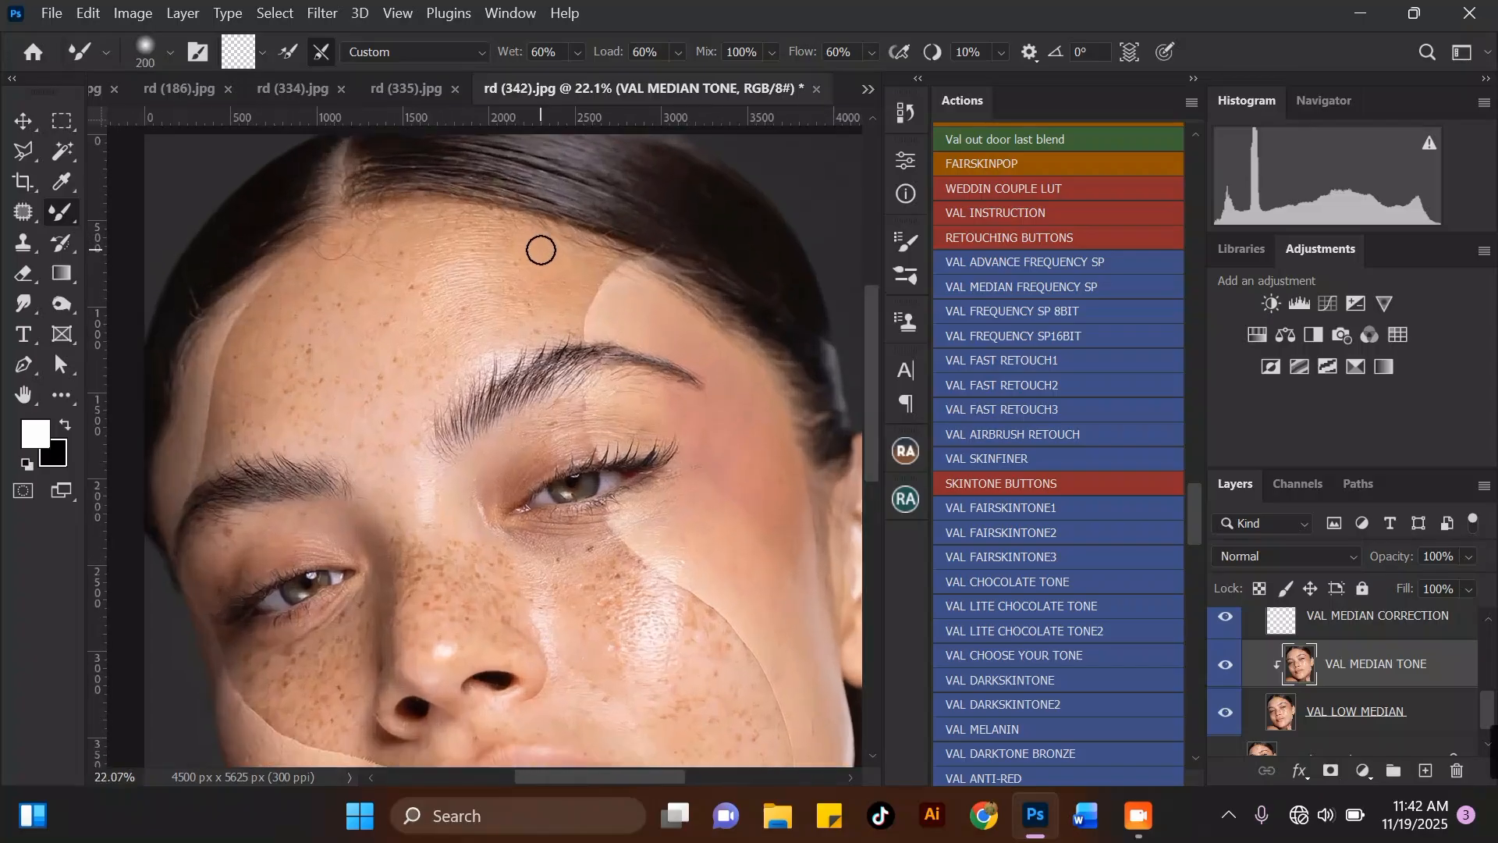
pyautogui.press(']')
pyautogui.press(']')
pyautogui.scroll(2, 540, 248)
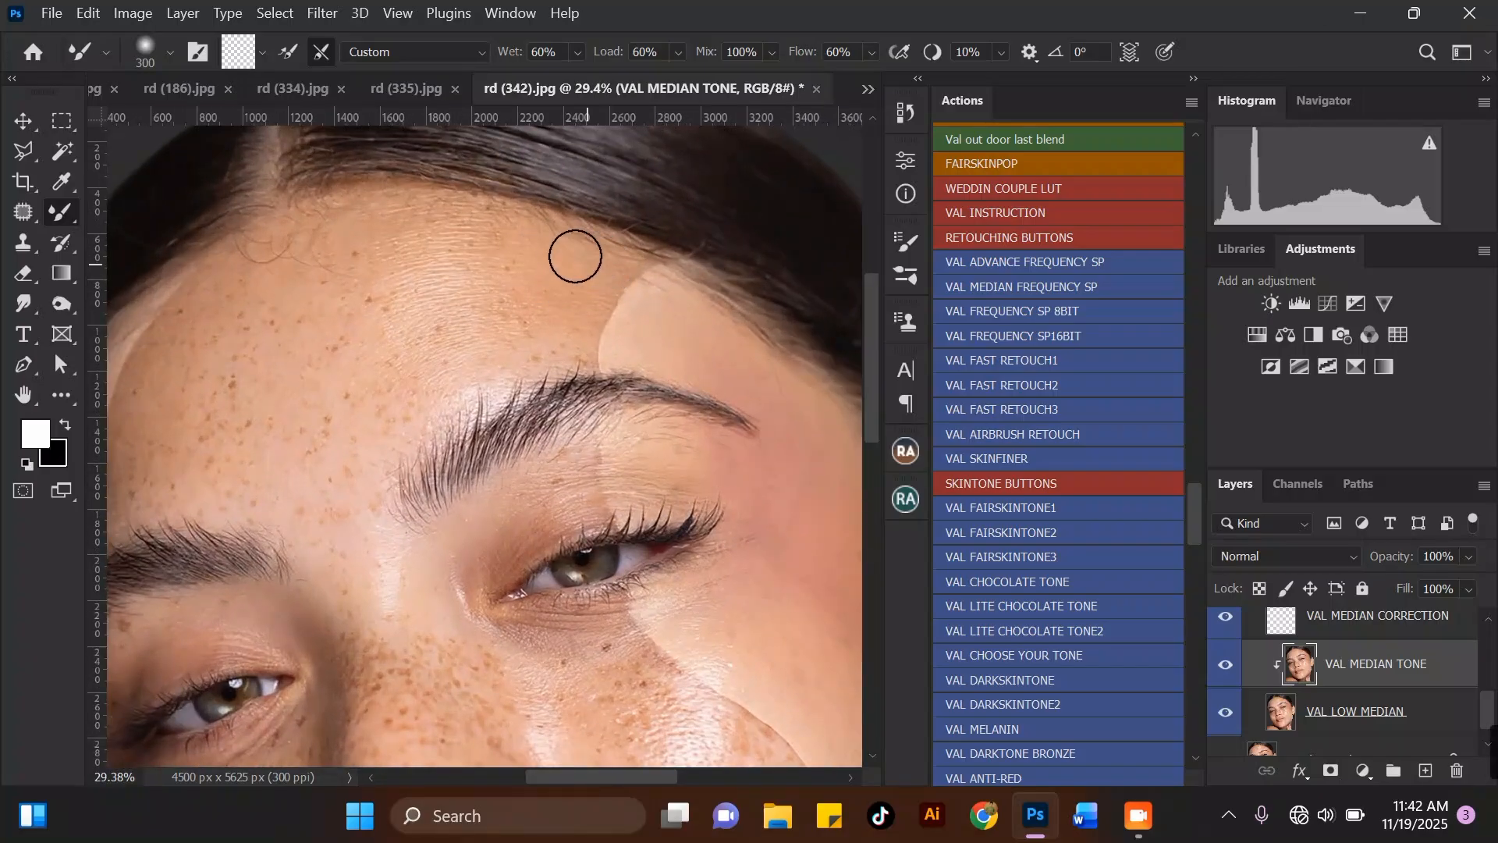
pyautogui.moveTo(540, 252)
pyautogui.mouseDown()
pyautogui.moveTo(540, 309)
pyautogui.moveTo(561, 312)
pyautogui.moveTo(542, 308)
pyautogui.moveTo(566, 341)
pyautogui.moveTo(538, 287)
pyautogui.moveTo(508, 271)
pyautogui.moveTo(523, 312)
pyautogui.moveTo(507, 315)
pyautogui.moveTo(518, 307)
pyautogui.moveTo(493, 234)
pyautogui.moveTo(545, 248)
pyautogui.moveTo(525, 238)
pyautogui.moveTo(553, 272)
pyautogui.moveTo(528, 252)
pyautogui.moveTo(537, 276)
pyautogui.moveTo(531, 243)
pyautogui.moveTo(447, 226)
pyautogui.moveTo(486, 251)
pyautogui.moveTo(473, 241)
pyautogui.moveTo(509, 339)
pyautogui.moveTo(558, 349)
pyautogui.moveTo(561, 289)
pyautogui.moveTo(496, 208)
pyautogui.mouseUp()
pyautogui.press(']')
pyautogui.press('[')
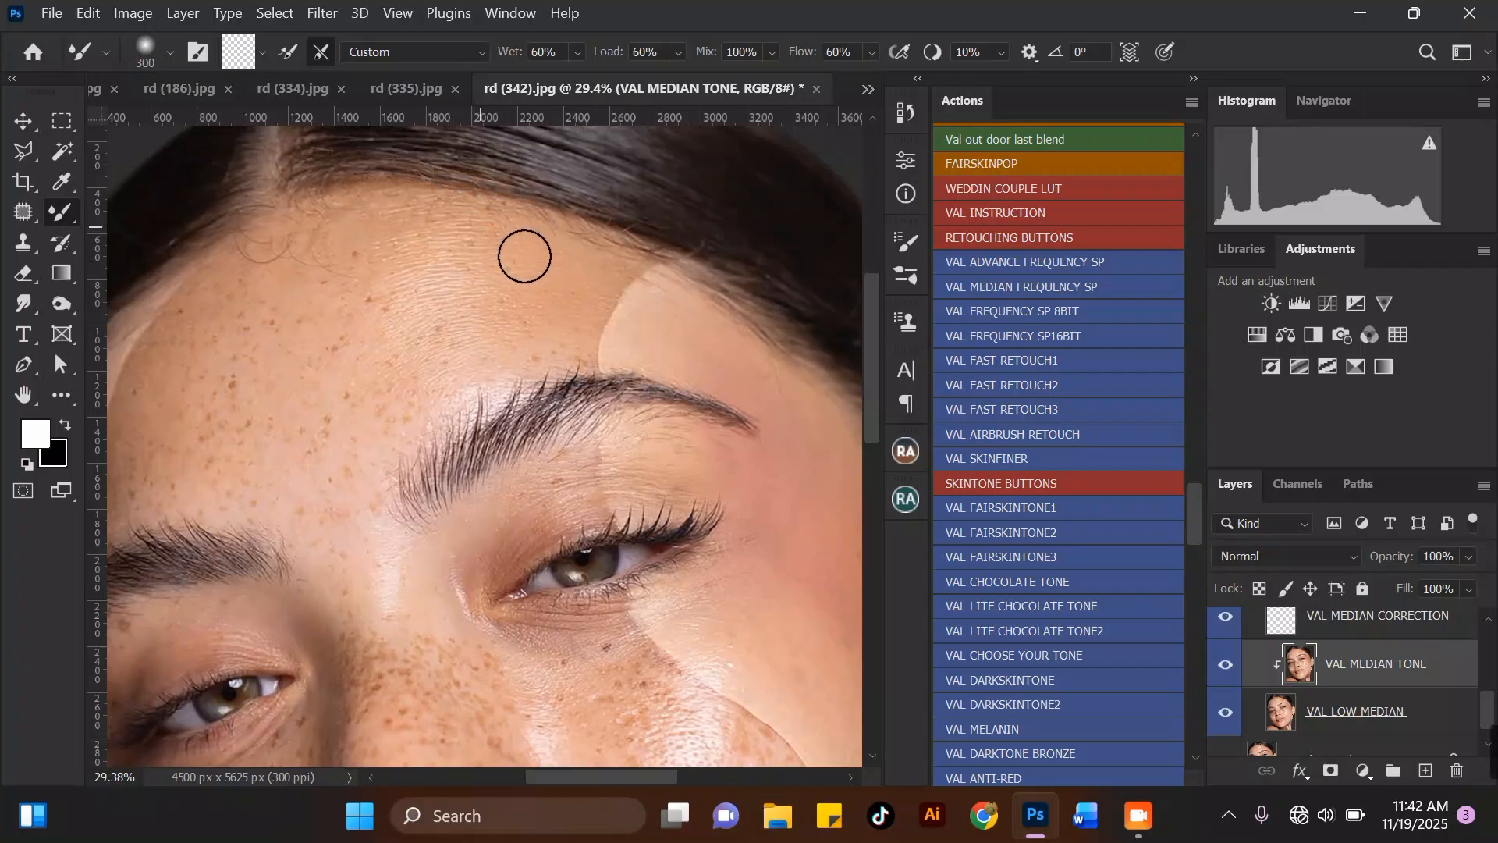
# Smooth the tone across the center of the upper forehead on VAL MEDIAN TONE with a 400 px Mixer Brush.
pyautogui.scroll(-4, 559, 312)
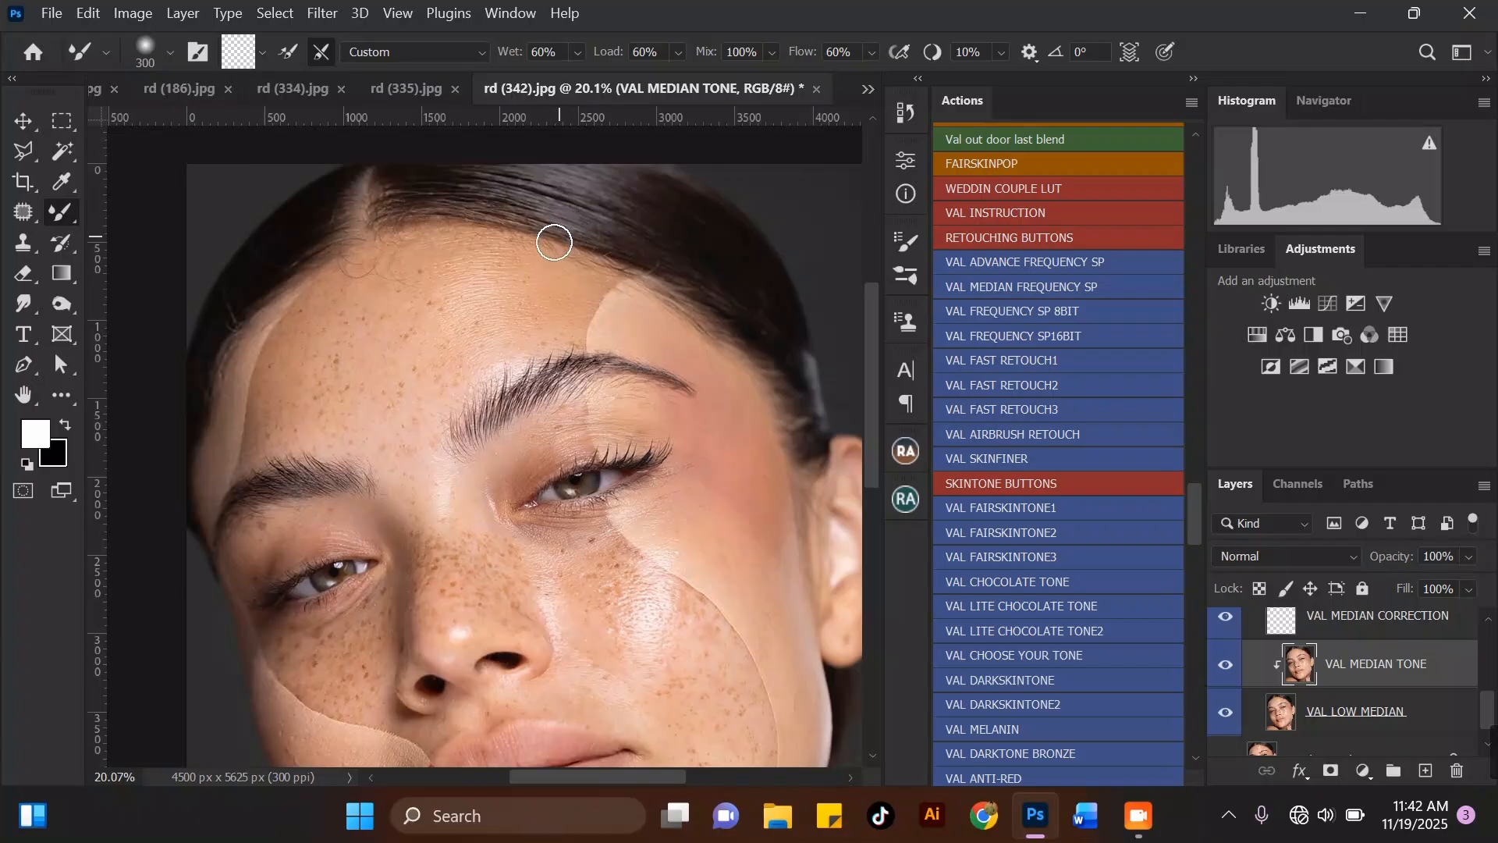
pyautogui.scroll(3, 554, 242)
pyautogui.press(']')
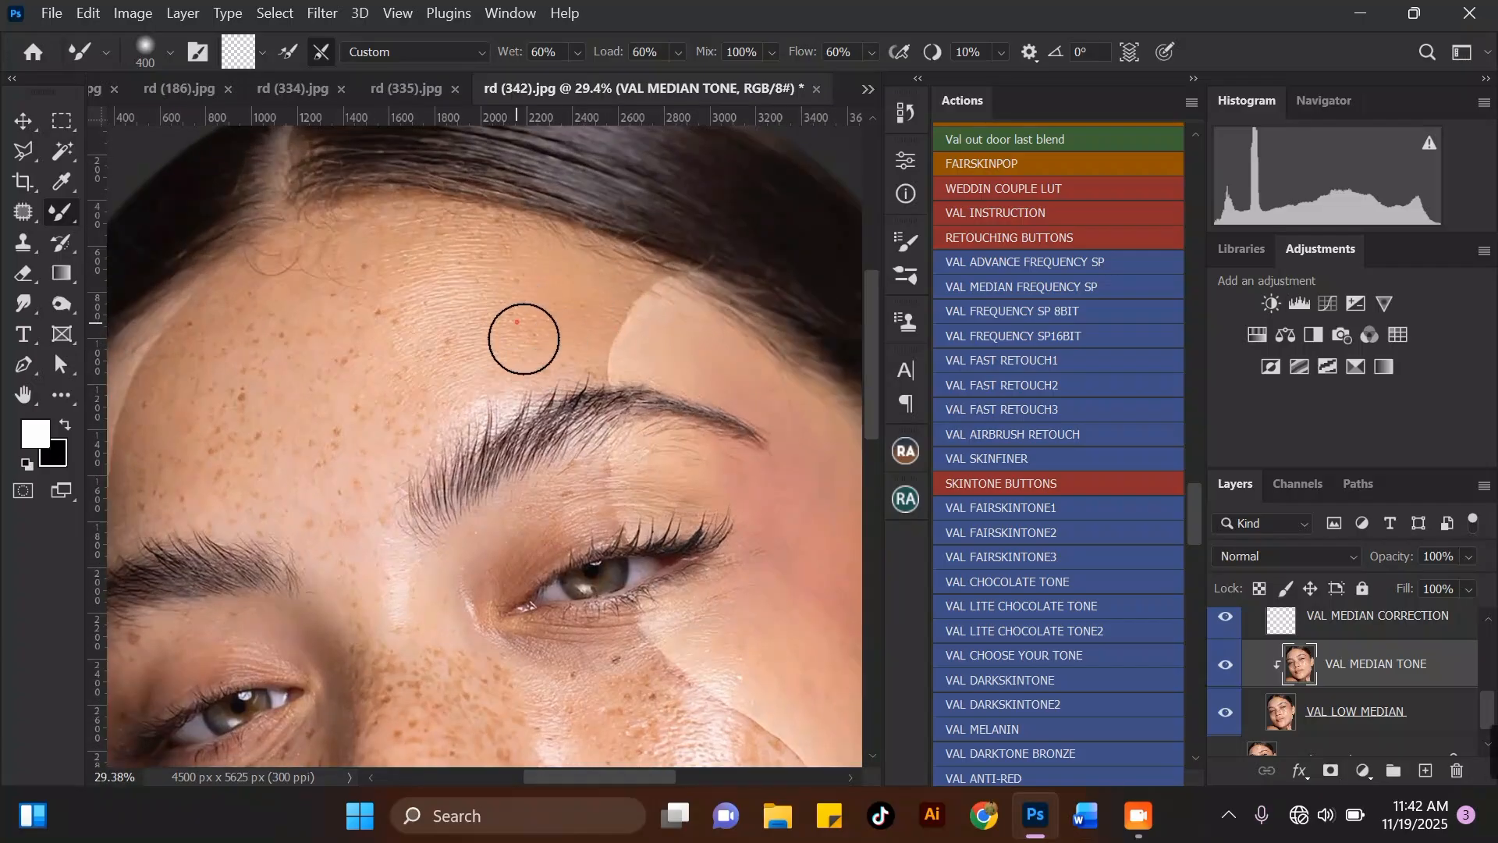
pyautogui.moveTo(449, 254)
pyautogui.mouseDown()
pyautogui.moveTo(460, 293)
pyautogui.moveTo(472, 286)
pyautogui.moveTo(437, 234)
pyautogui.moveTo(453, 278)
pyautogui.moveTo(469, 242)
pyautogui.moveTo(480, 258)
pyautogui.moveTo(464, 266)
pyautogui.moveTo(480, 296)
pyautogui.mouseUp()
pyautogui.moveTo(380, 272)
pyautogui.mouseDown()
pyautogui.moveTo(373, 327)
pyautogui.moveTo(396, 379)
pyautogui.moveTo(462, 355)
pyautogui.moveTo(516, 357)
pyautogui.moveTo(490, 346)
pyautogui.moveTo(503, 358)
pyautogui.moveTo(459, 265)
pyautogui.moveTo(367, 295)
pyautogui.moveTo(374, 335)
pyautogui.moveTo(358, 348)
pyautogui.moveTo(376, 362)
pyautogui.moveTo(338, 314)
pyautogui.moveTo(333, 352)
pyautogui.moveTo(295, 309)
pyautogui.moveTo(312, 337)
pyautogui.moveTo(319, 312)
pyautogui.moveTo(331, 321)
pyautogui.moveTo(337, 277)
pyautogui.moveTo(307, 278)
pyautogui.moveTo(306, 263)
pyautogui.moveTo(408, 250)
pyautogui.moveTo(359, 288)
pyautogui.moveTo(363, 330)
pyautogui.moveTo(483, 262)
pyautogui.moveTo(408, 270)
pyautogui.moveTo(430, 309)
pyautogui.moveTo(422, 368)
pyautogui.moveTo(515, 334)
pyautogui.moveTo(496, 339)
pyautogui.moveTo(518, 291)
pyautogui.moveTo(456, 234)
pyautogui.moveTo(423, 262)
pyautogui.moveTo(436, 299)
pyautogui.moveTo(479, 323)
pyautogui.moveTo(522, 300)
pyautogui.moveTo(495, 238)
pyautogui.moveTo(499, 269)
pyautogui.moveTo(532, 286)
pyautogui.moveTo(569, 274)
pyautogui.mouseUp()
pyautogui.scroll(-2, 438, 253)
pyautogui.press(']')
pyautogui.scroll(2, 402, 263)
pyautogui.press('[')
pyautogui.scroll(-3, 412, 225)
pyautogui.scroll(-1, 390, 304)
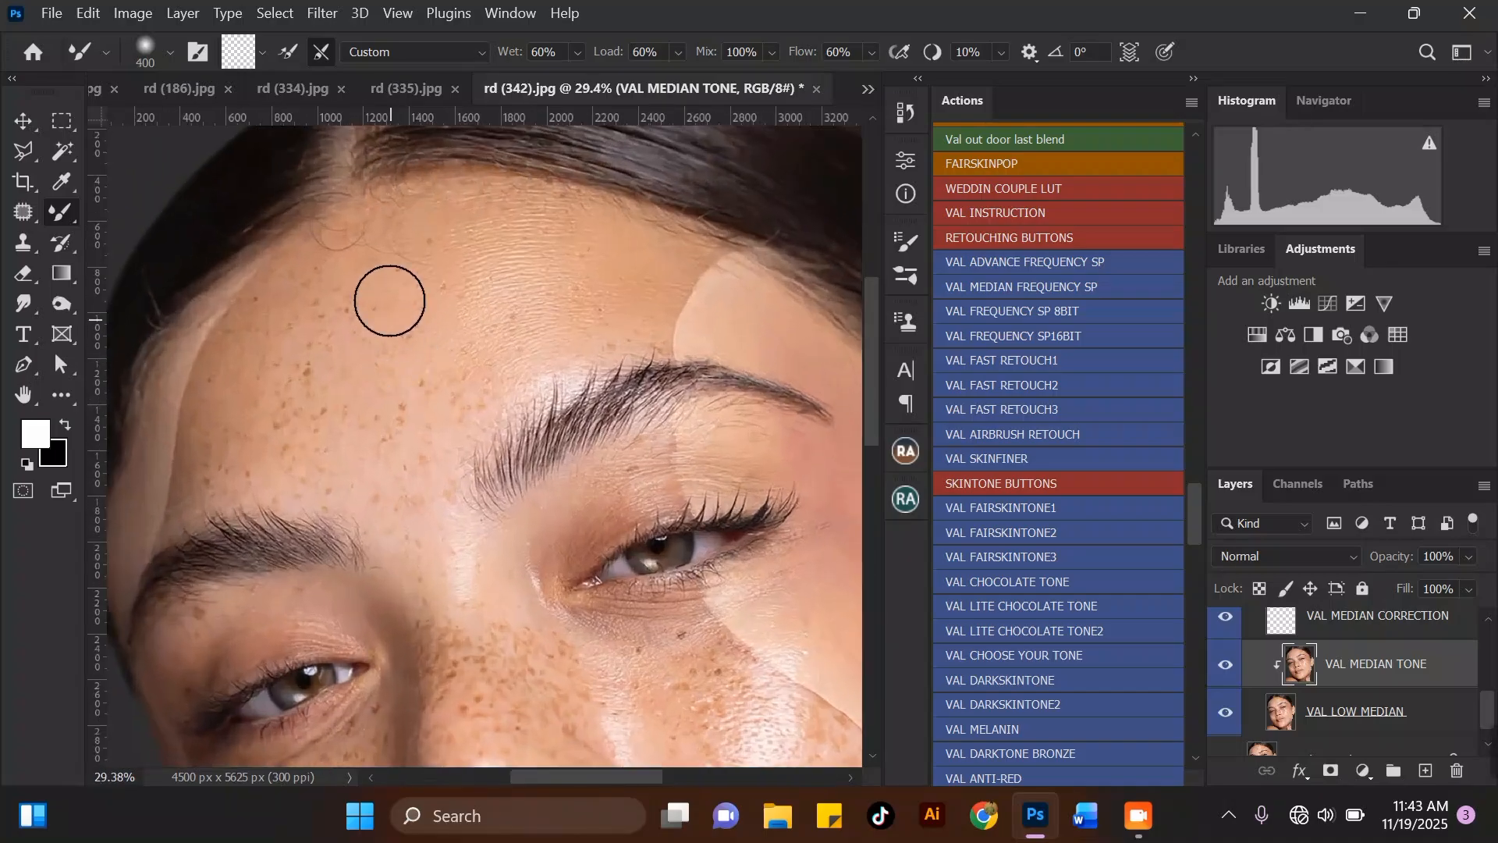
# Even out the middle of the forehead and the skin below the hair parting, varying the Mixer Brush between 400 and 500 px.
pyautogui.scroll(-2, 535, 251)
pyautogui.scroll(2, 563, 267)
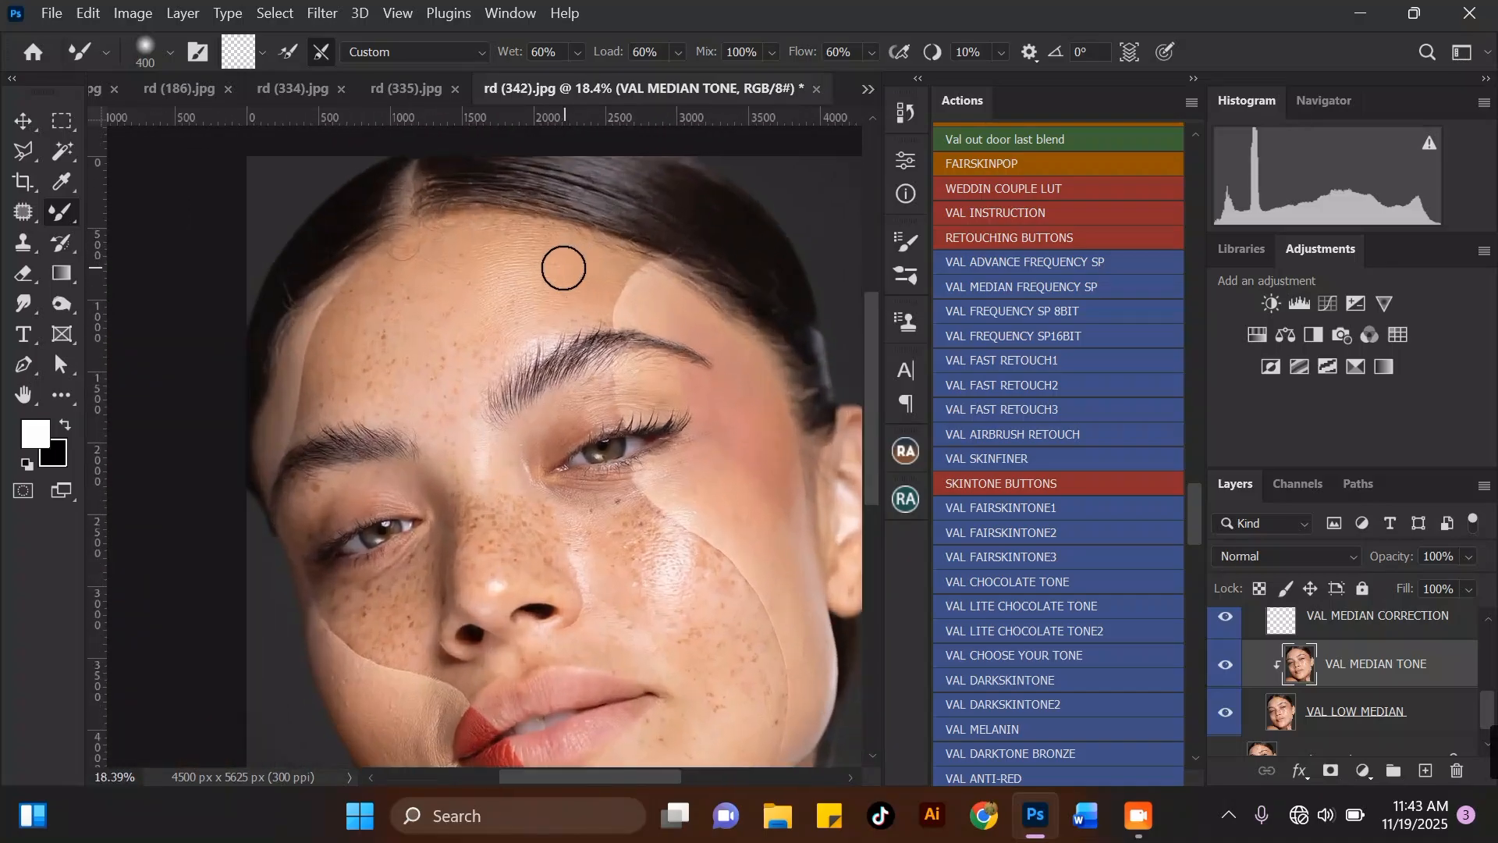
pyautogui.scroll(2, 527, 270)
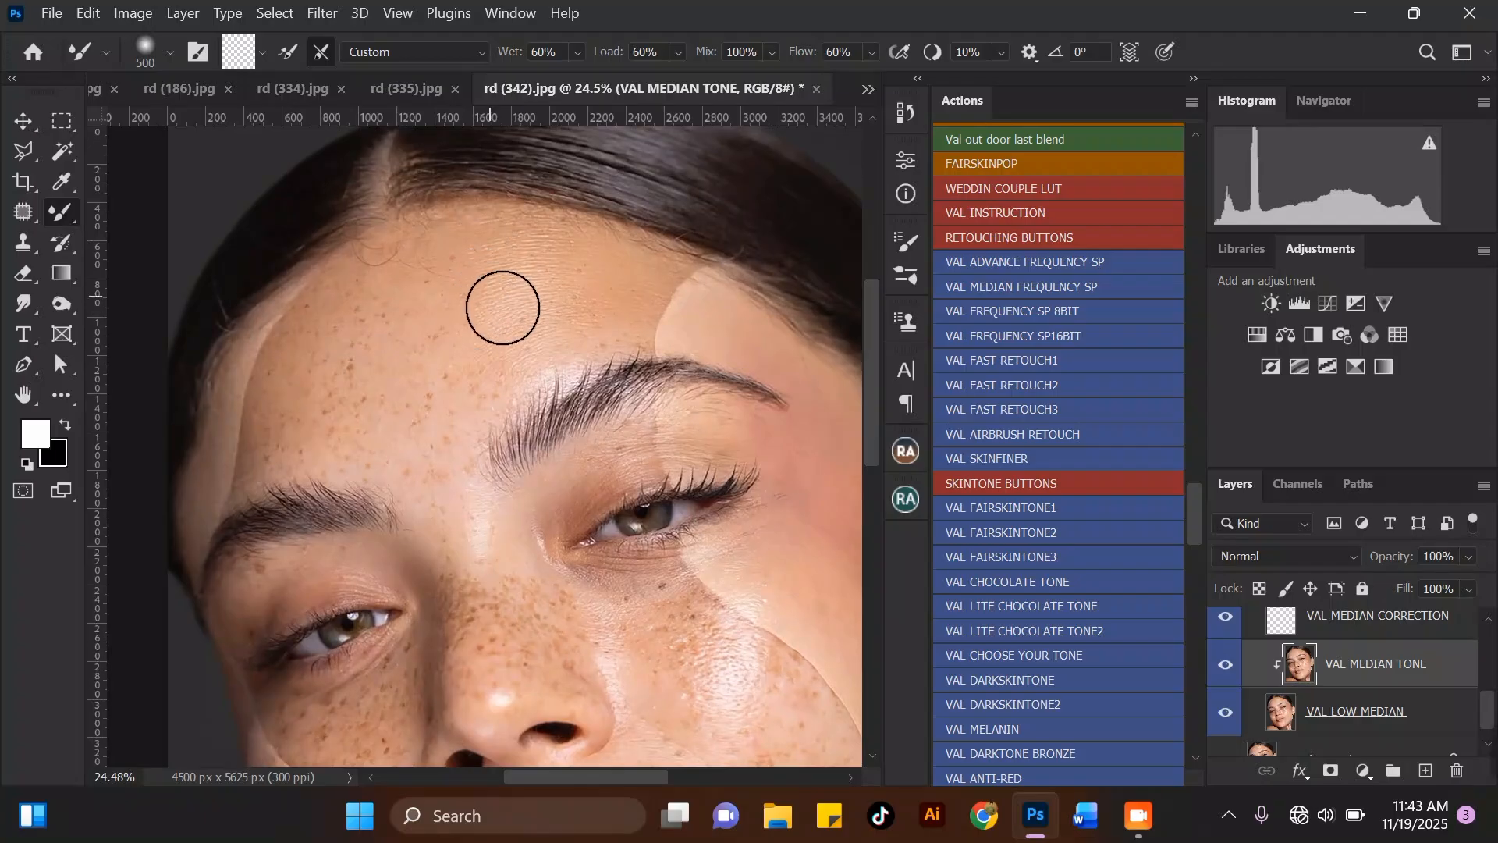
pyautogui.scroll(1, 507, 265)
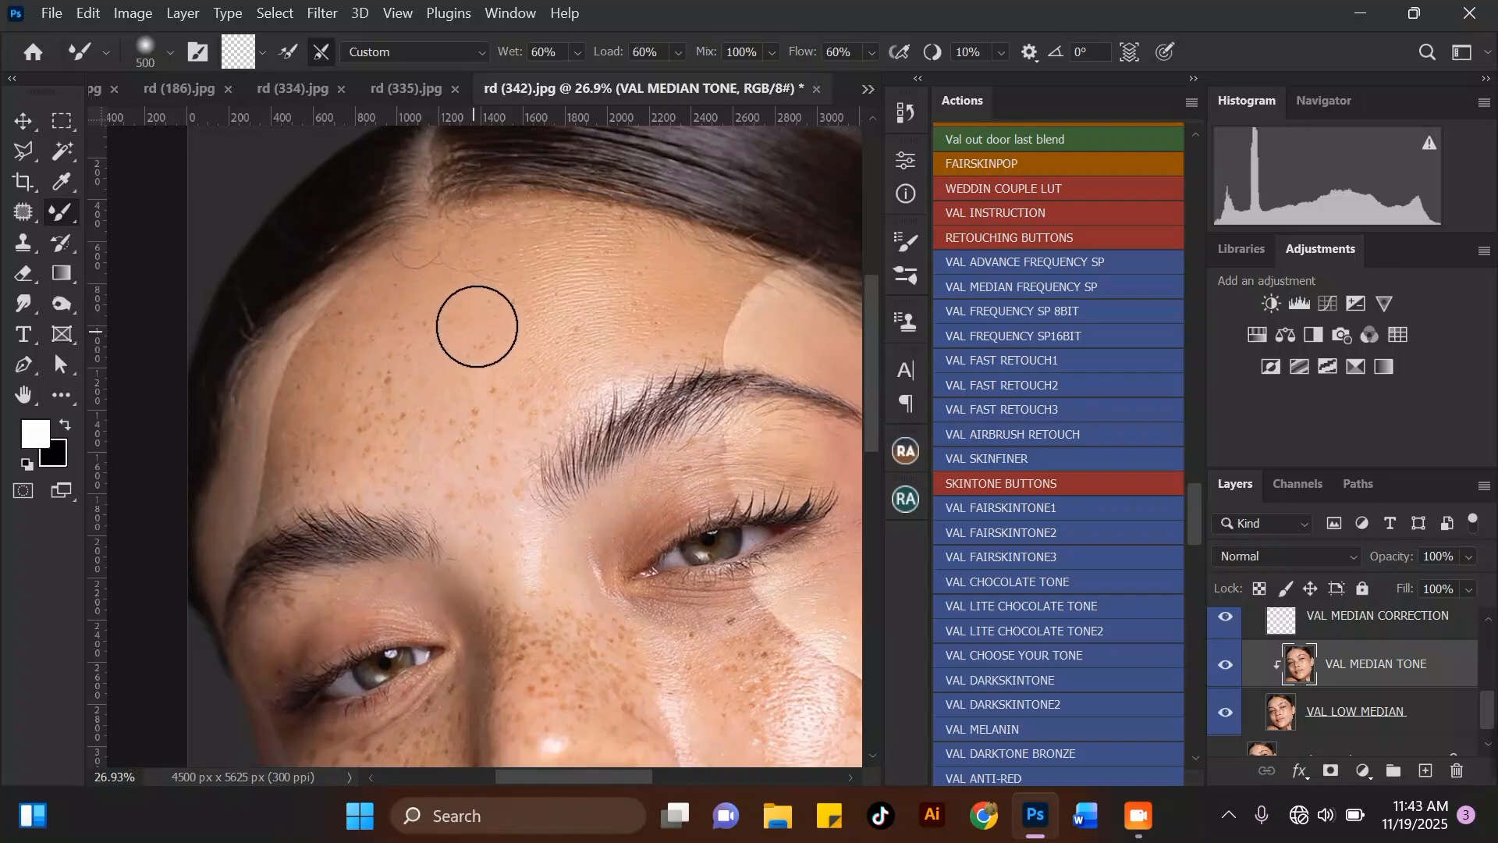
pyautogui.scroll(2, 386, 336)
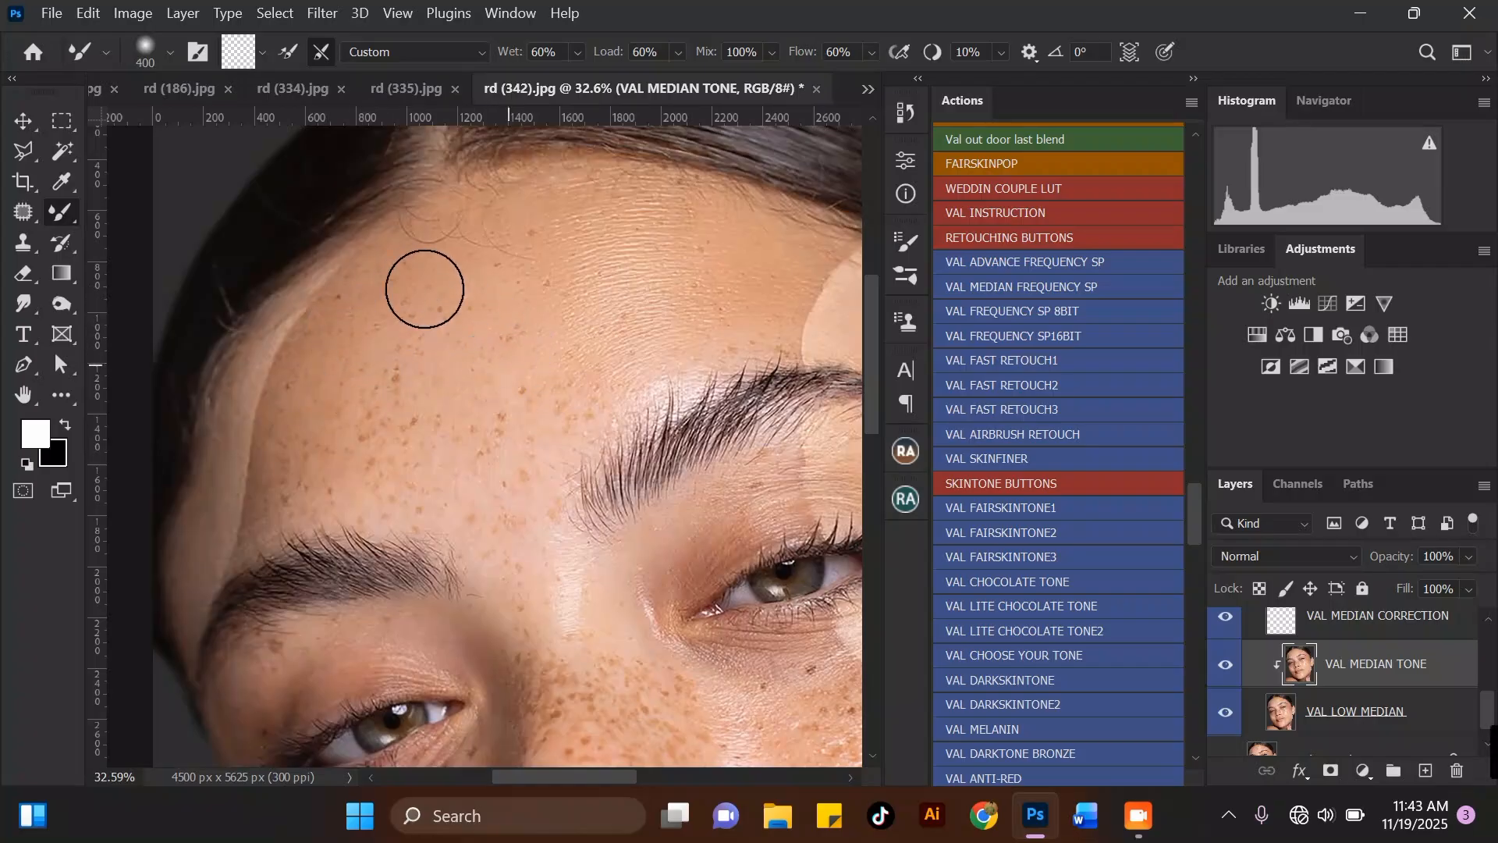
pyautogui.scroll(-2, 379, 219)
pyautogui.scroll(2, 504, 369)
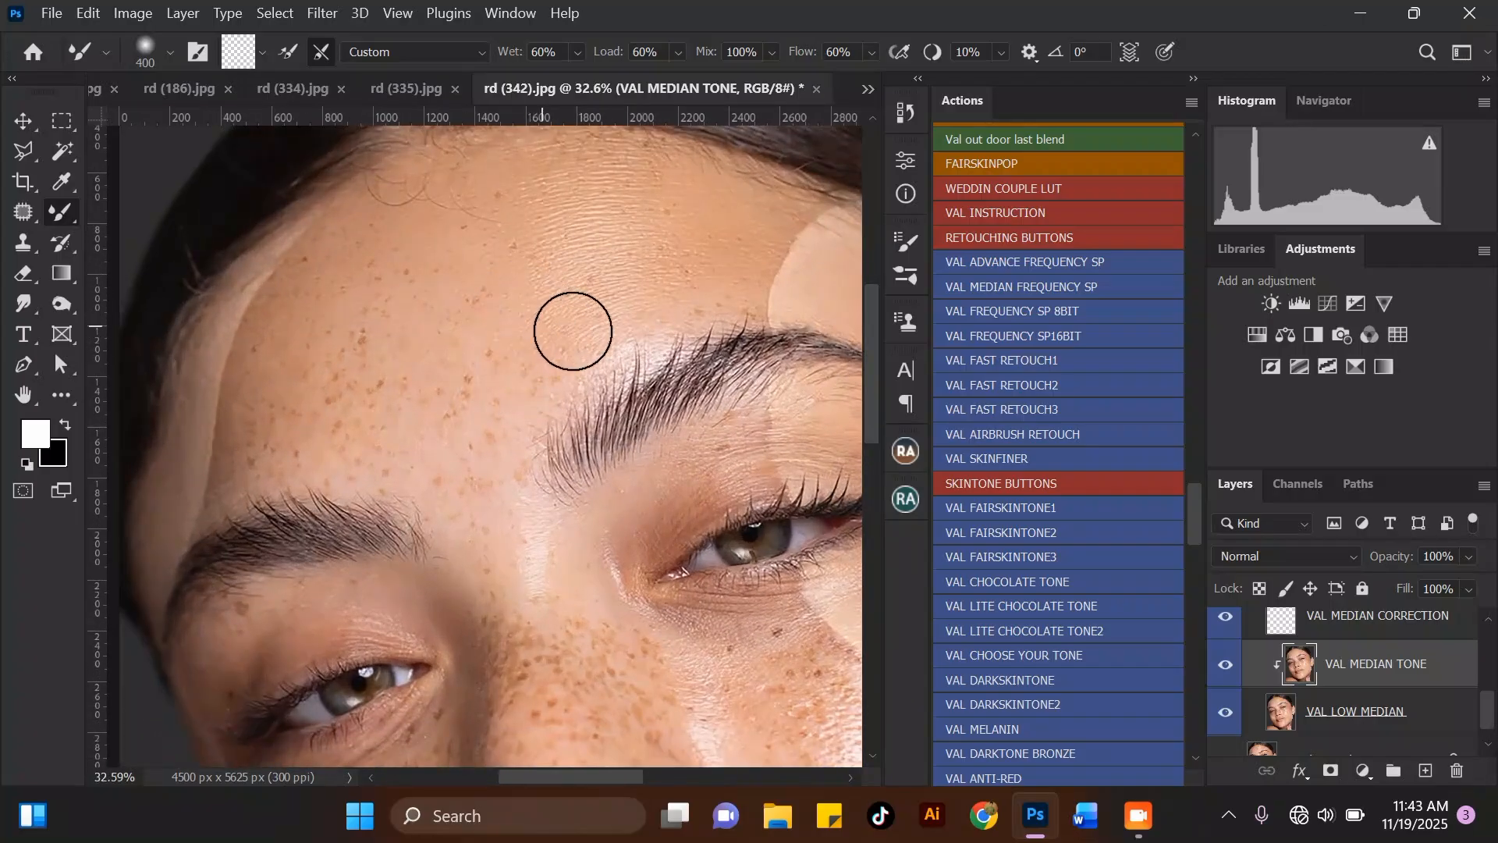
pyautogui.scroll(-2, 375, 320)
pyautogui.press(']')
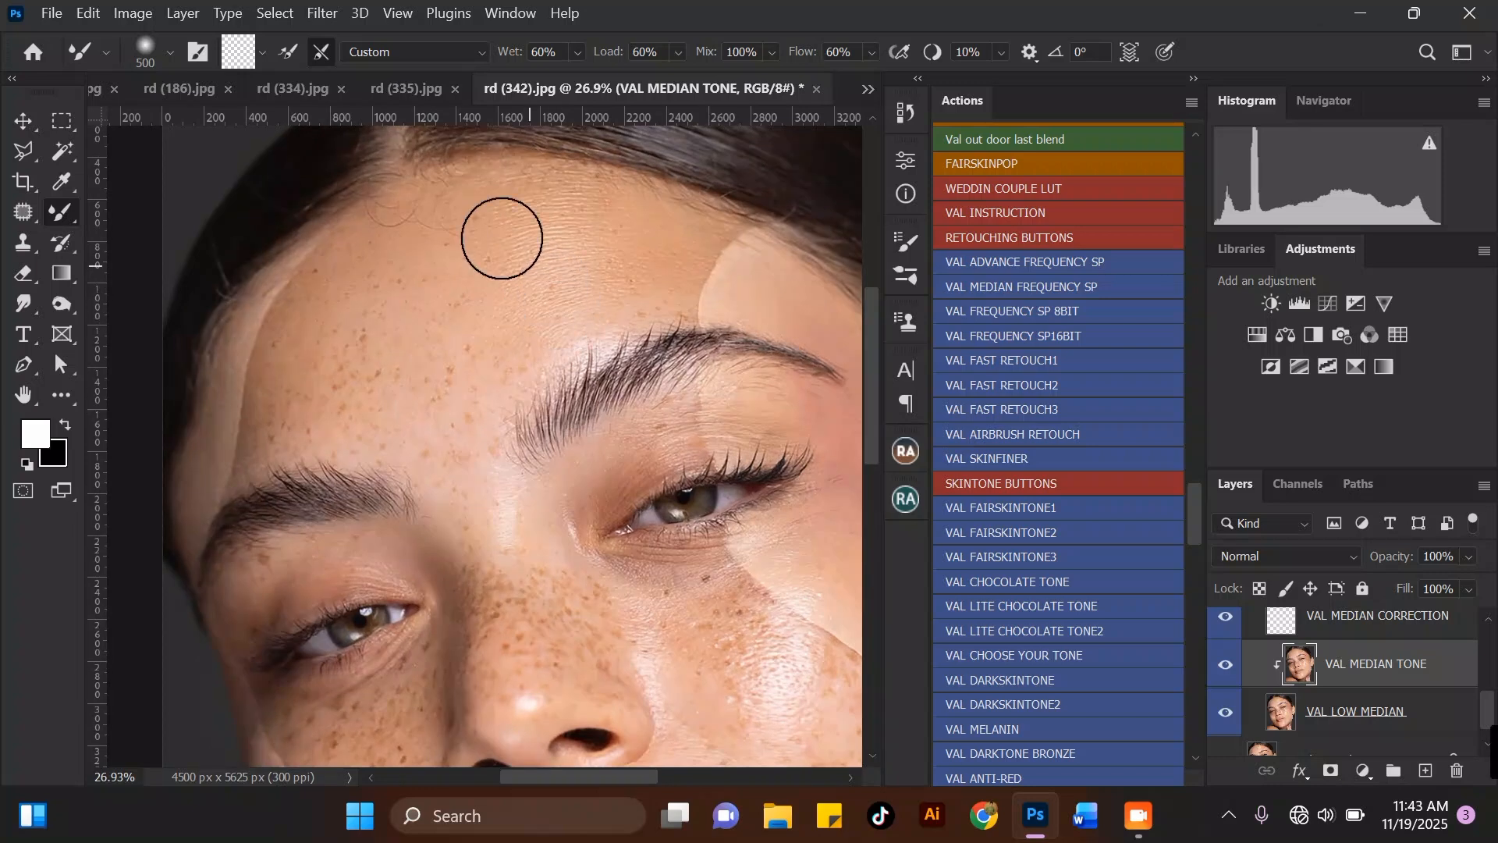
# Blend the cluster of freckles on the forehead above the subject's right eyebrow with a 500 px Mixer Brush.
pyautogui.scroll(-2, 500, 231)
pyautogui.press(']')
pyautogui.press('[')
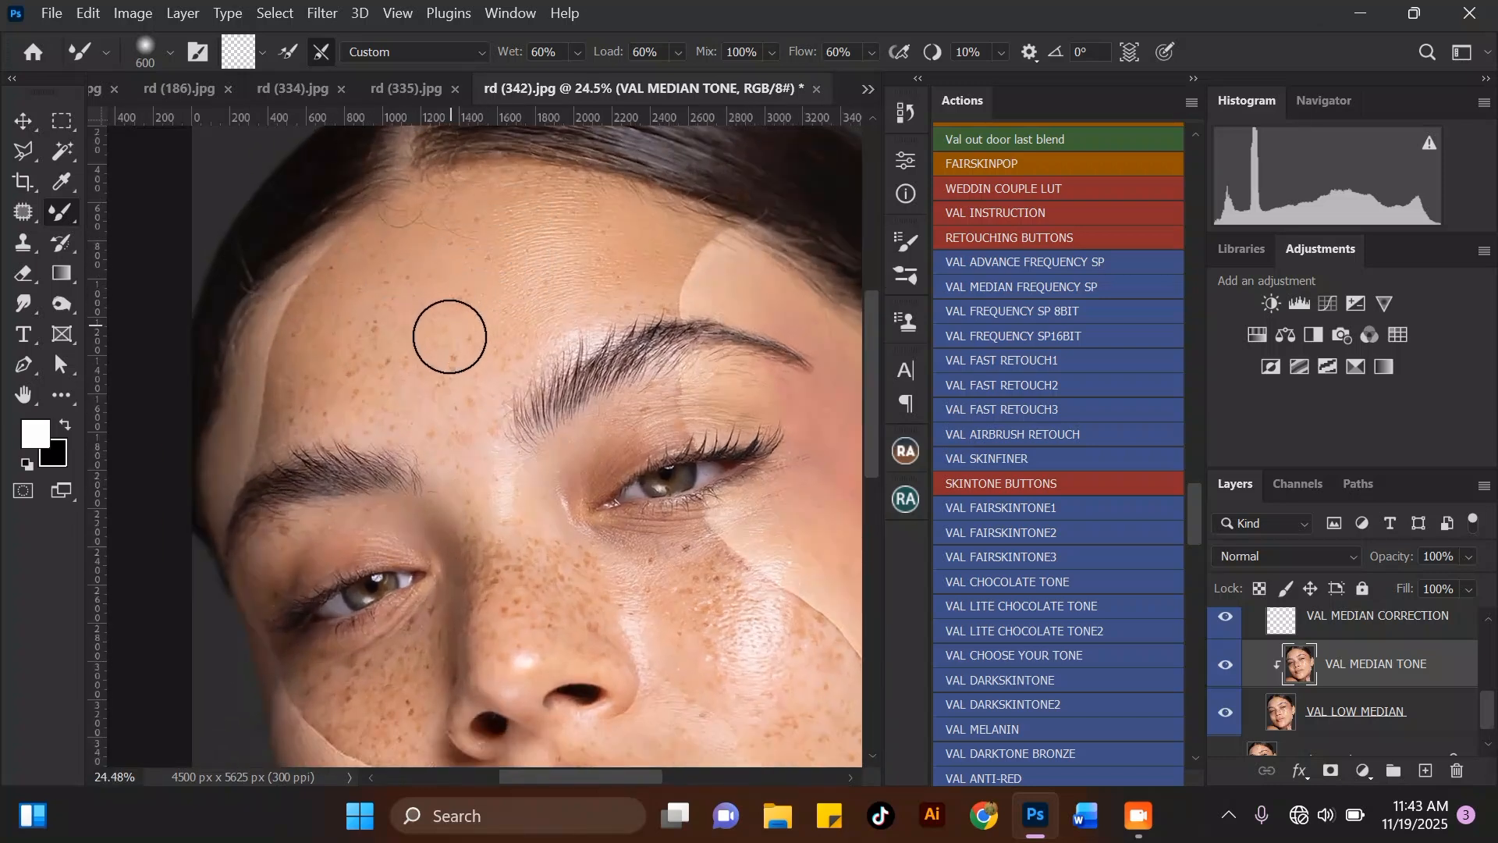
pyautogui.moveTo(408, 388)
pyautogui.mouseDown()
pyautogui.moveTo(431, 378)
pyautogui.moveTo(411, 401)
pyautogui.mouseUp()
pyautogui.moveTo(380, 320); pyautogui.dragTo(356, 292)
pyautogui.moveTo(354, 315)
pyautogui.mouseDown()
pyautogui.moveTo(352, 355)
pyautogui.moveTo(365, 273)
pyautogui.moveTo(365, 304)
pyautogui.mouseUp()
pyautogui.scroll(-1, 414, 271)
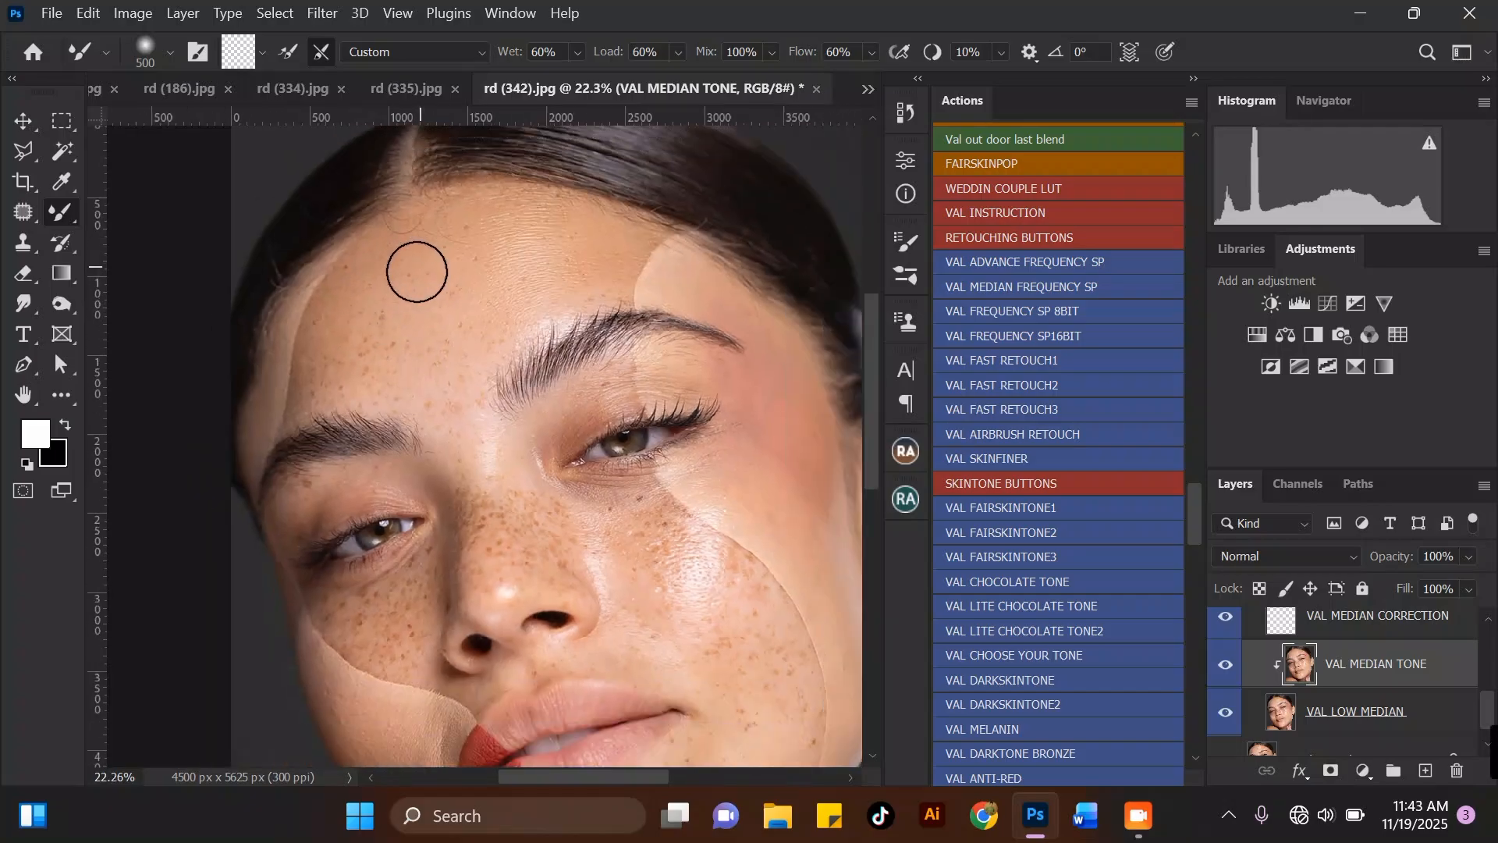
# Soften the freckles along the subject's right side of the forehead up to the hairline with short 400 to 500 px brush strokes.
pyautogui.scroll(2, 345, 336)
pyautogui.press('[')
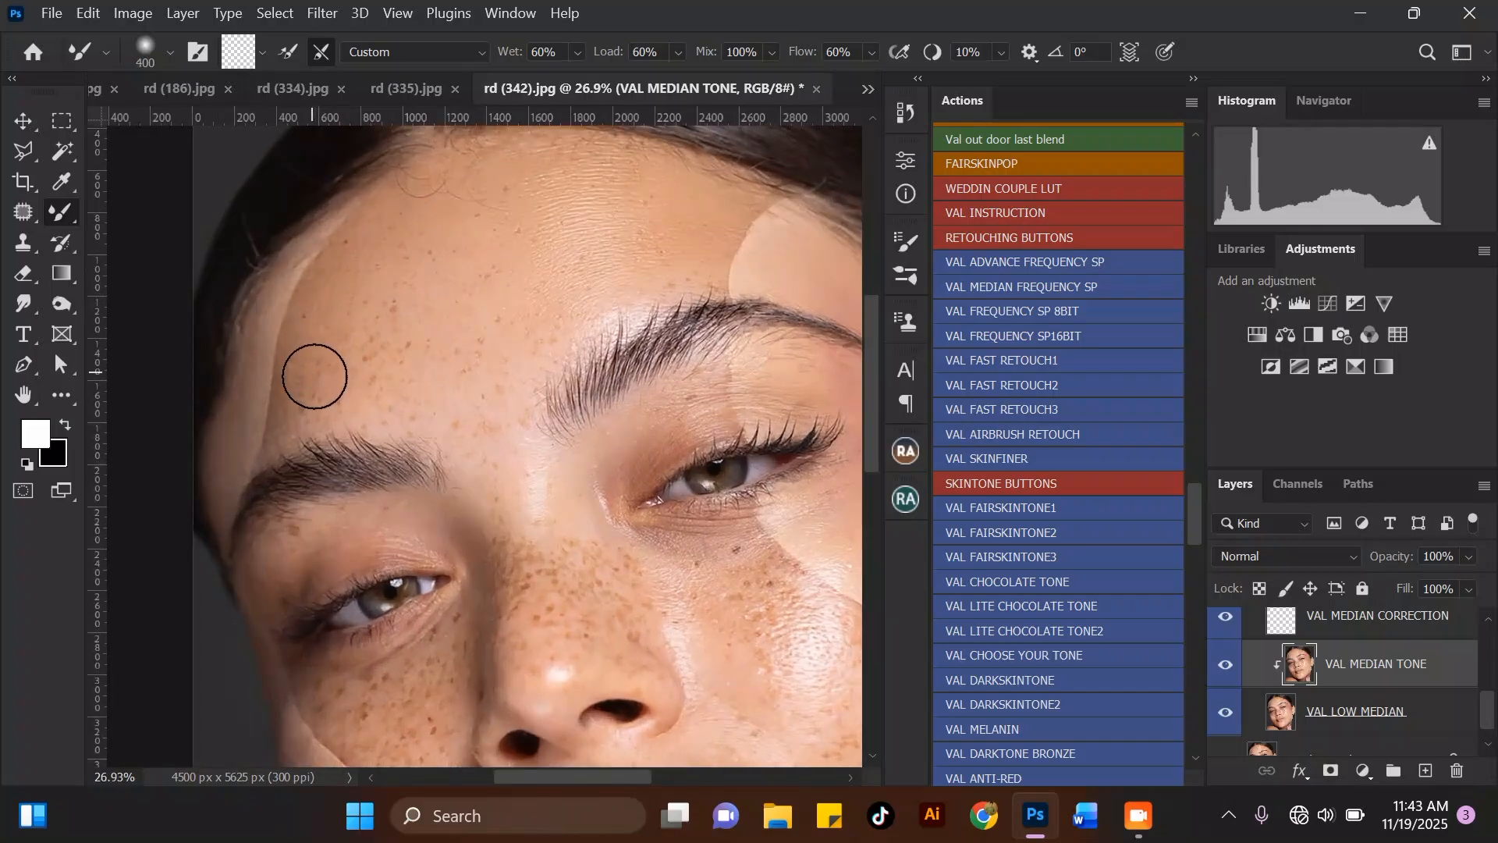
pyautogui.press(']')
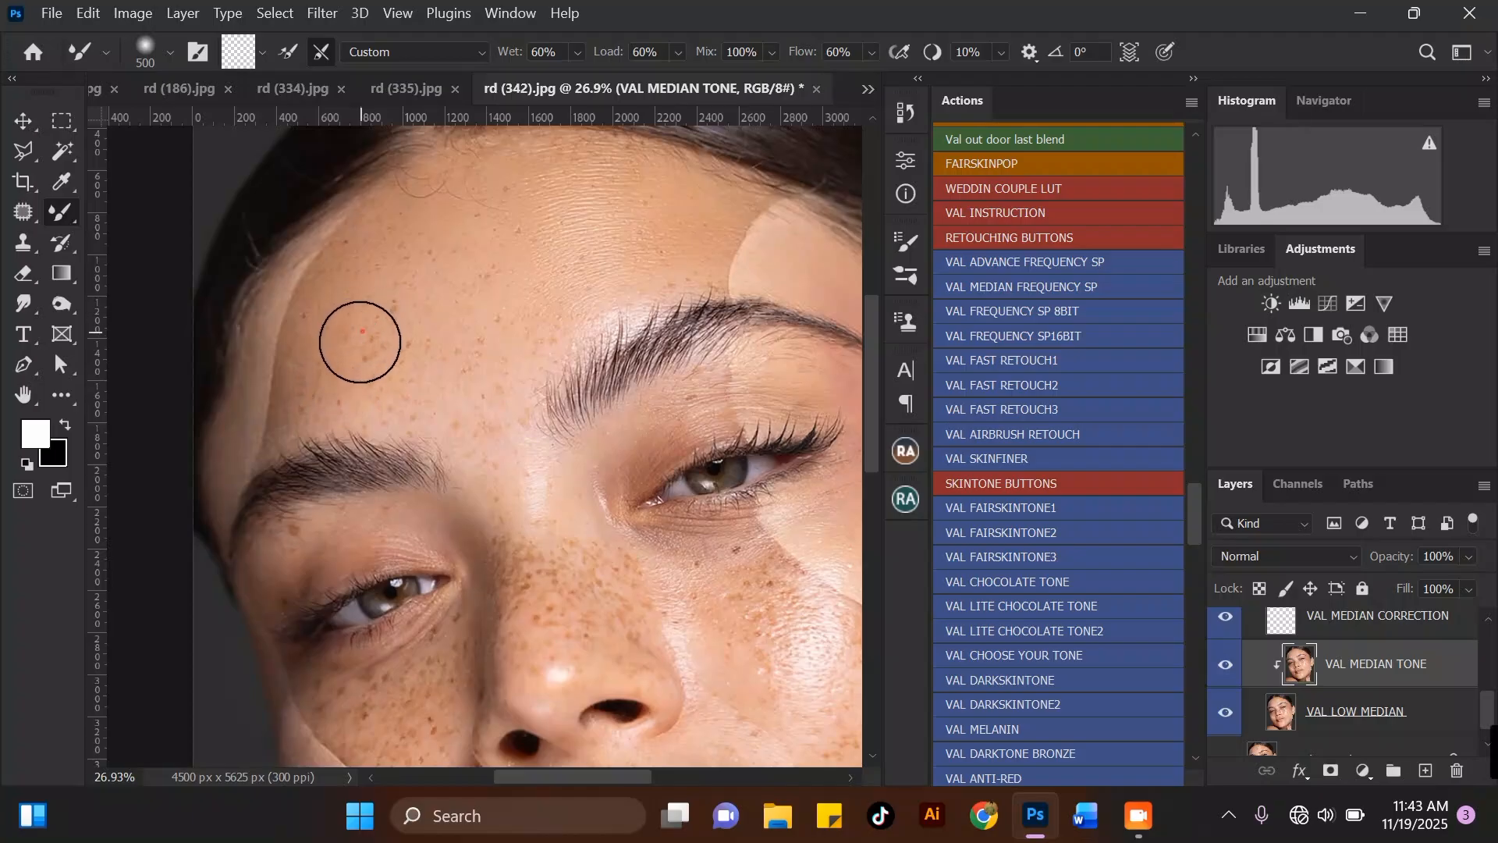
pyautogui.moveTo(396, 261)
pyautogui.mouseDown()
pyautogui.moveTo(390, 290)
pyautogui.moveTo(423, 248)
pyautogui.moveTo(395, 257)
pyautogui.moveTo(370, 326)
pyautogui.moveTo(406, 359)
pyautogui.moveTo(380, 379)
pyautogui.moveTo(492, 398)
pyautogui.moveTo(505, 328)
pyautogui.moveTo(508, 352)
pyautogui.moveTo(472, 223)
pyautogui.moveTo(415, 230)
pyautogui.mouseUp()
pyautogui.press('[')
pyautogui.moveTo(411, 167)
pyautogui.mouseDown()
pyautogui.moveTo(456, 161)
pyautogui.moveTo(395, 187)
pyautogui.moveTo(459, 166)
pyautogui.moveTo(350, 220)
pyautogui.mouseUp()
pyautogui.press('[')
# Enlarge the Mixer Brush to 600 px and even the broad tone of the forehead toward the subject's right side.
pyautogui.press(']')
pyautogui.press(']')
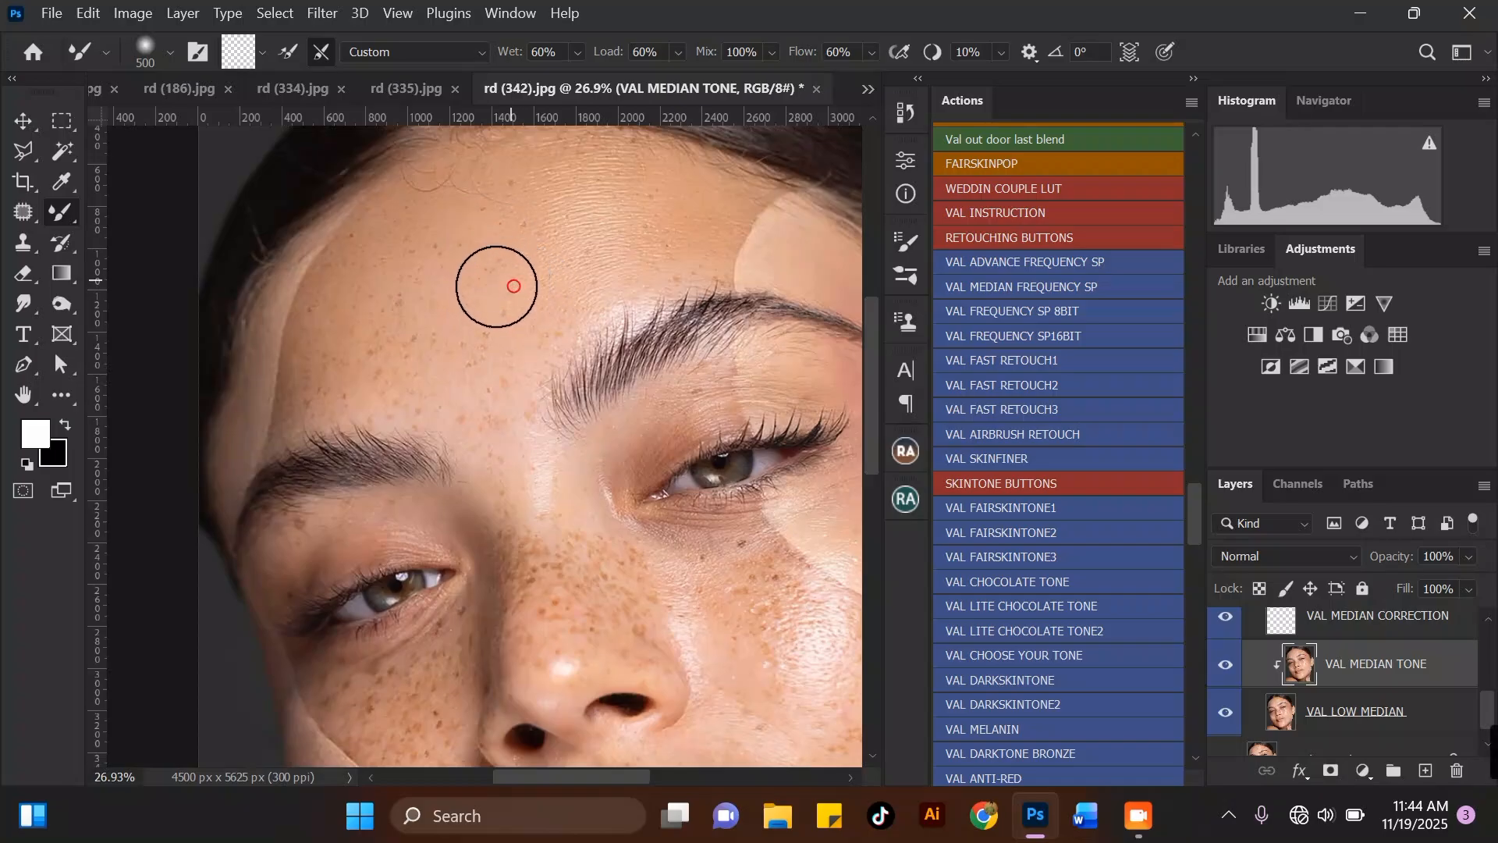
pyautogui.scroll(-3, 495, 288)
pyautogui.press(']')
pyautogui.scroll(2, 606, 213)
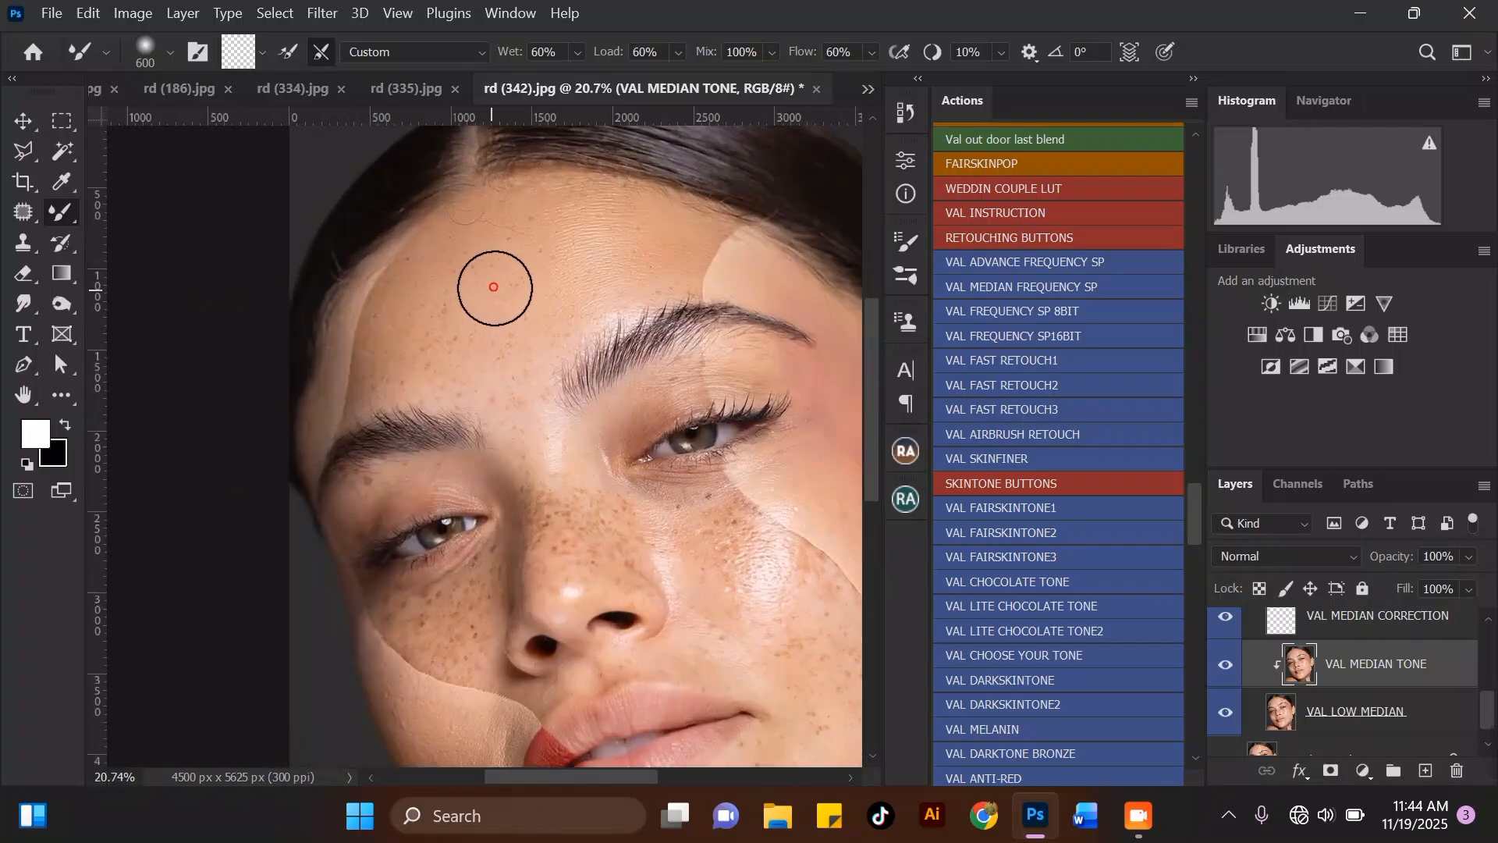
pyautogui.scroll(-2, 460, 269)
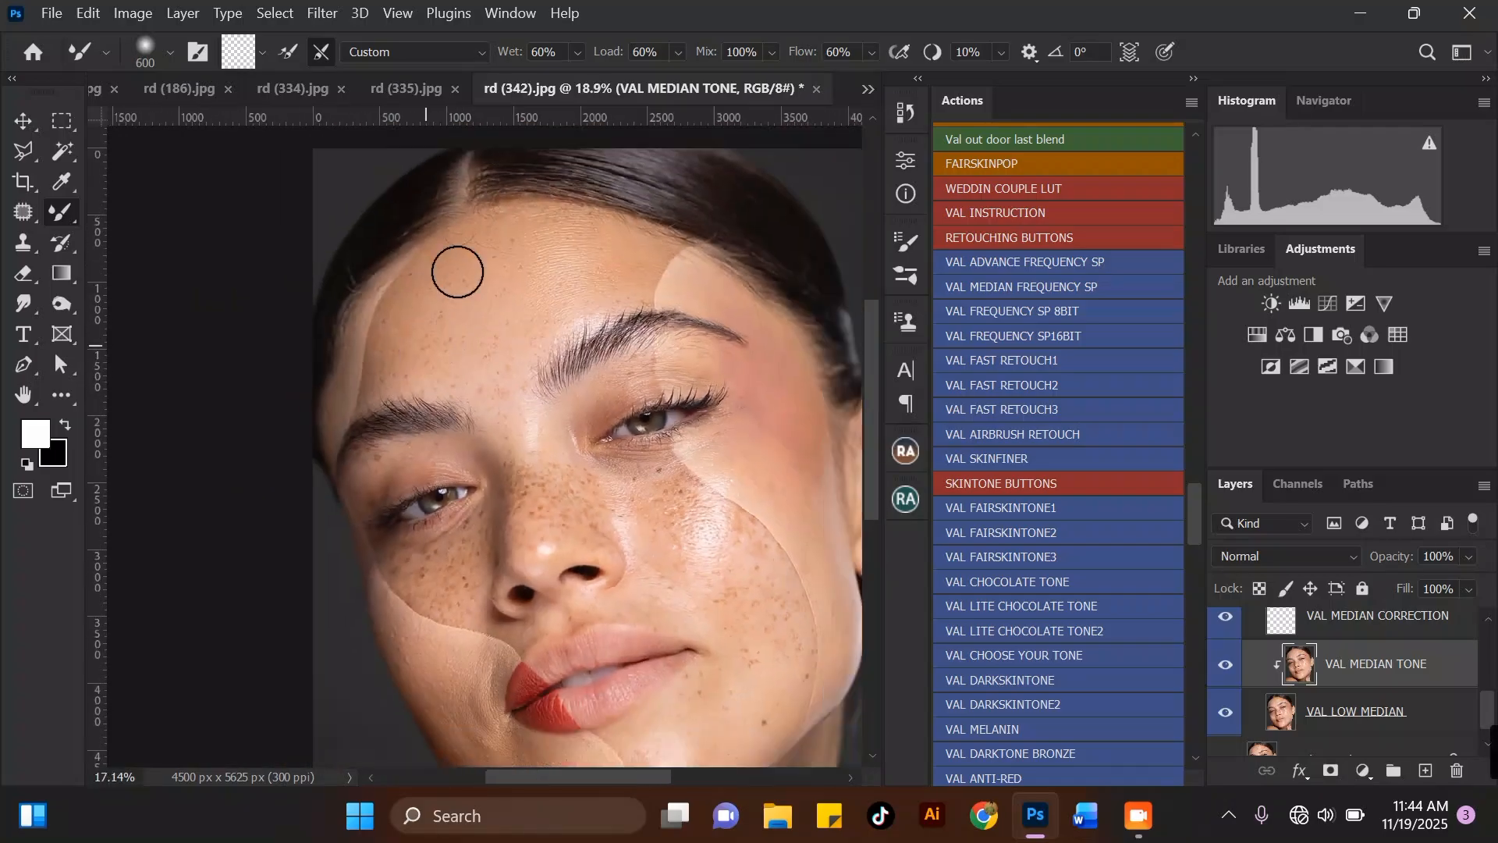
pyautogui.scroll(3, 455, 278)
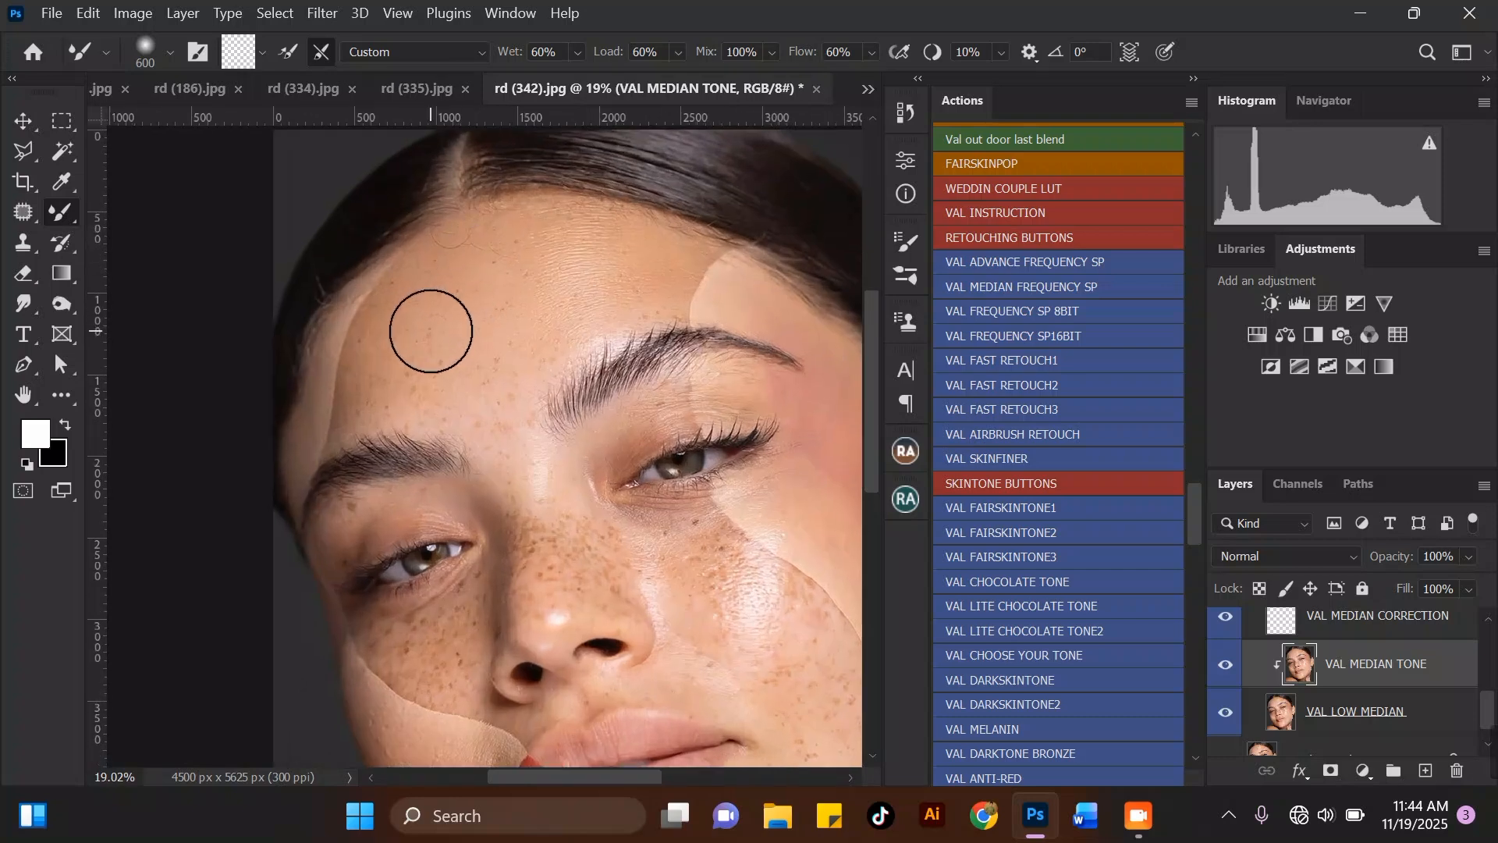
pyautogui.moveTo(394, 341); pyautogui.dragTo(407, 345)
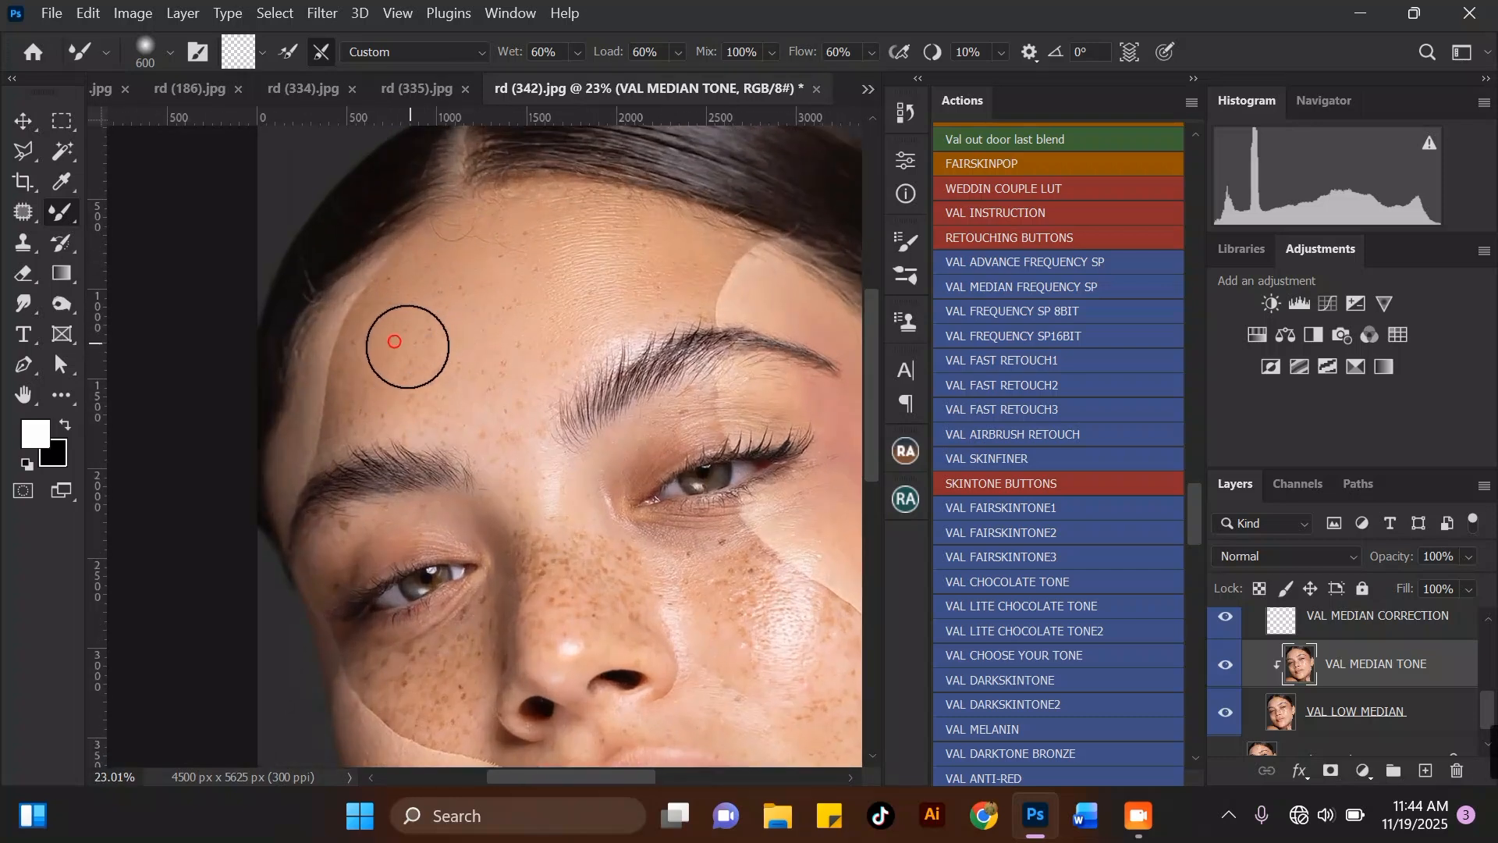
# Reduce the Mixer Brush to 250 px and blend the skin along the hairline on the subject's right side.
pyautogui.scroll(-1, 624, 322)
pyautogui.scroll(1, 355, 352)
pyautogui.scroll(1, 359, 340)
pyautogui.press('[')
pyautogui.press('[')
pyautogui.press('[')
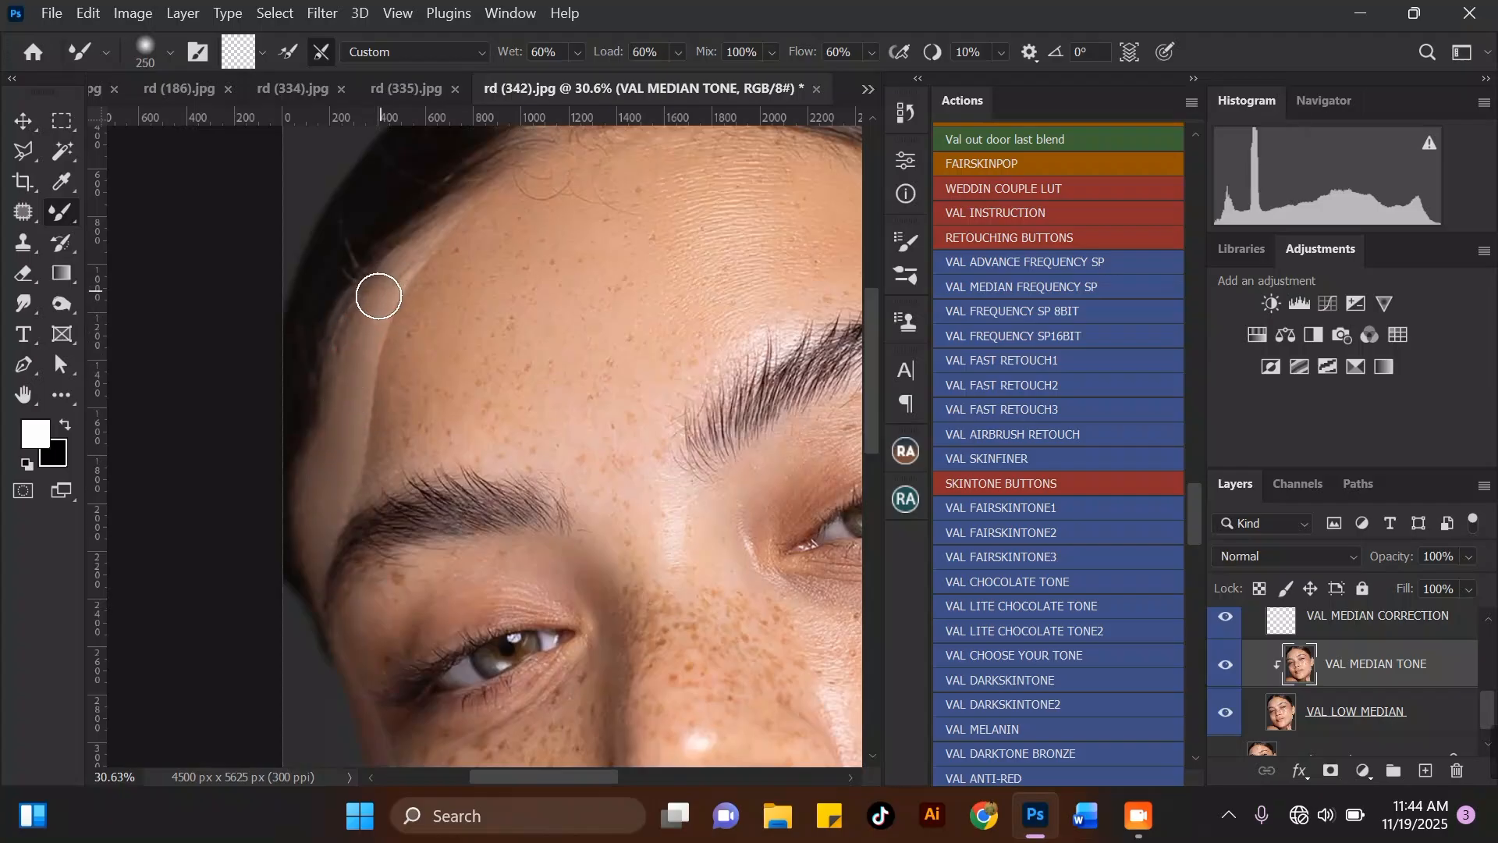
pyautogui.moveTo(374, 356); pyautogui.dragTo(379, 295)
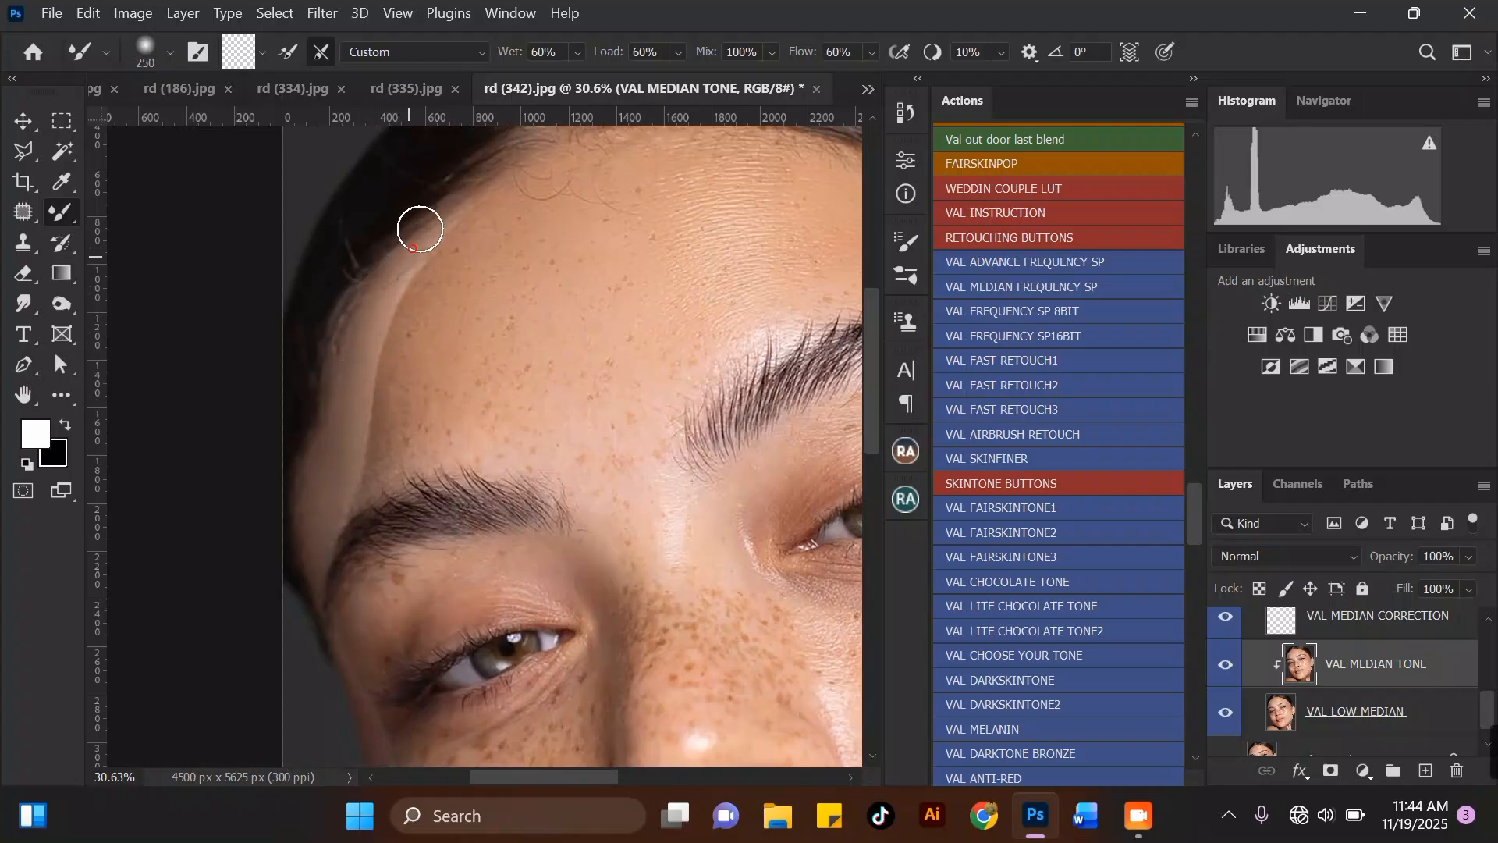
pyautogui.click(367, 362)
# Blend the upper forehead with a 600 px Mixer Brush and the skin right beside the hairline with a 400 px one.
pyautogui.press(']')
pyautogui.press(']')
pyautogui.press(']')
pyautogui.press(']')
pyautogui.press(']')
pyautogui.scroll(-2, 478, 213)
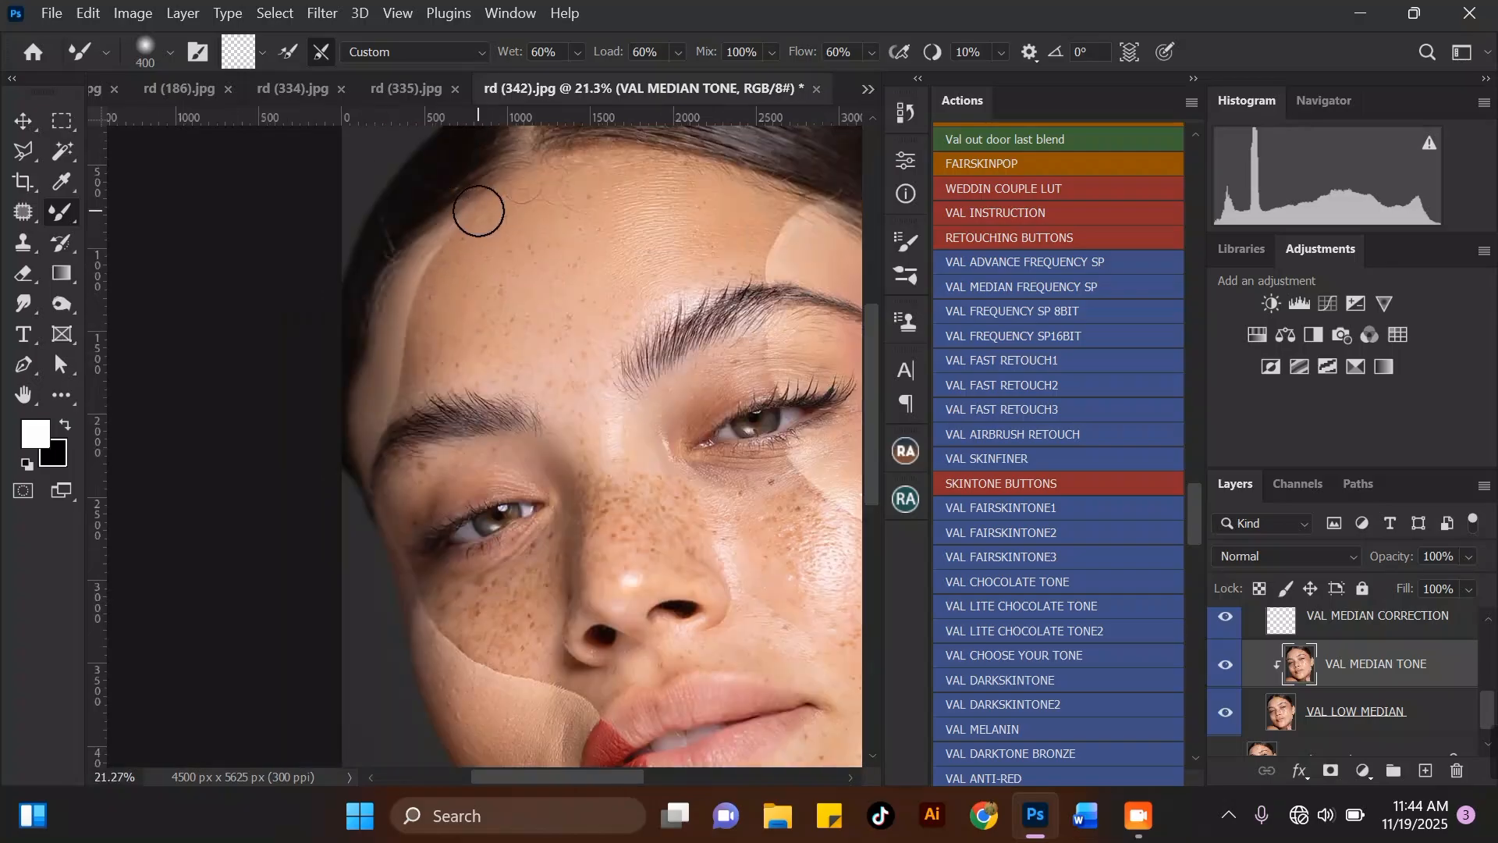
pyautogui.scroll(1, 521, 210)
pyautogui.press('[')
pyautogui.press('[')
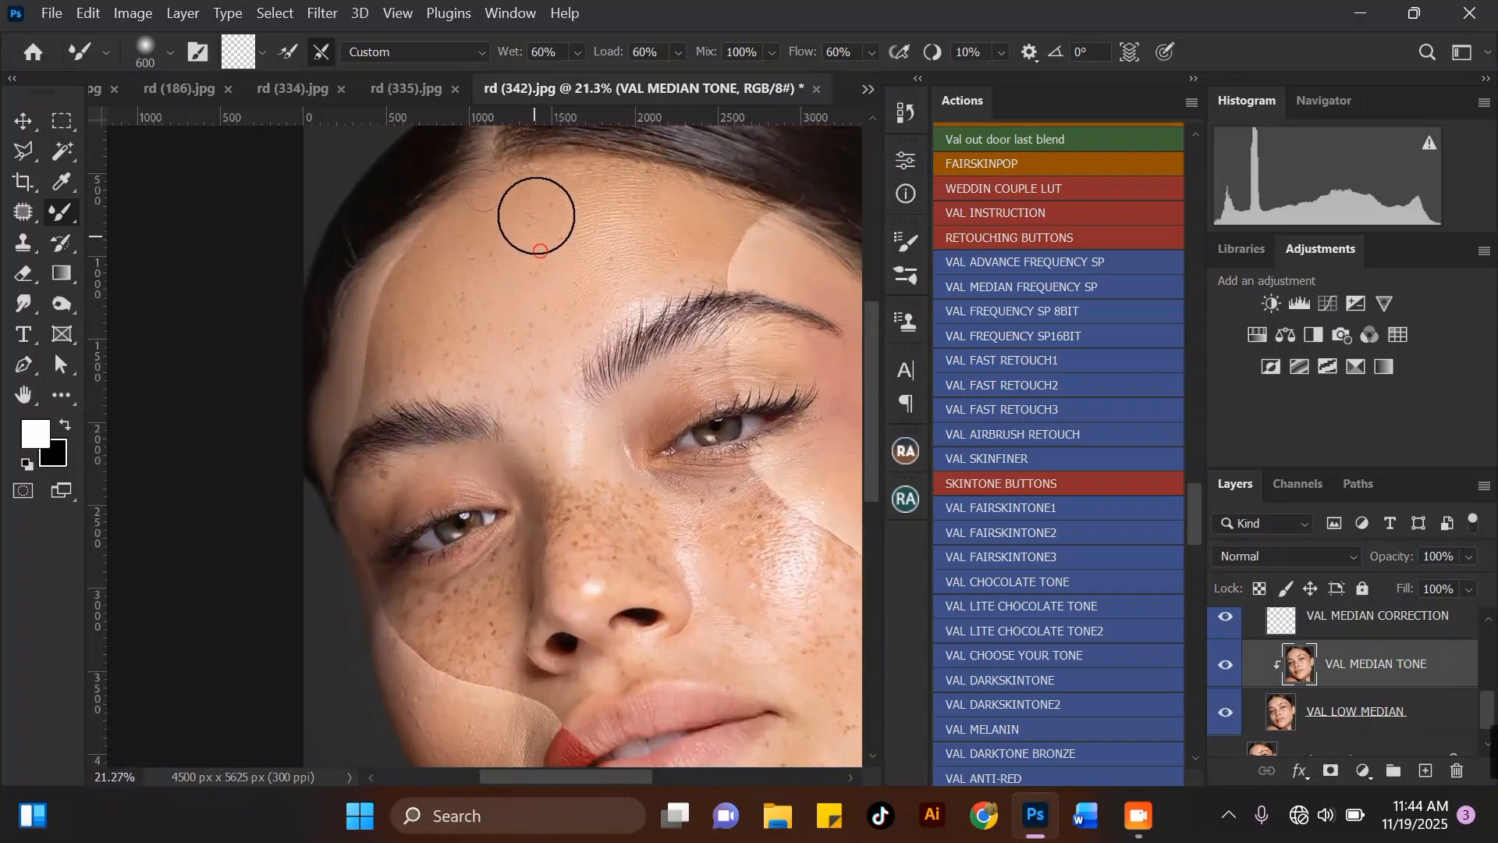
pyautogui.scroll(1, 505, 184)
pyautogui.click(484, 182)
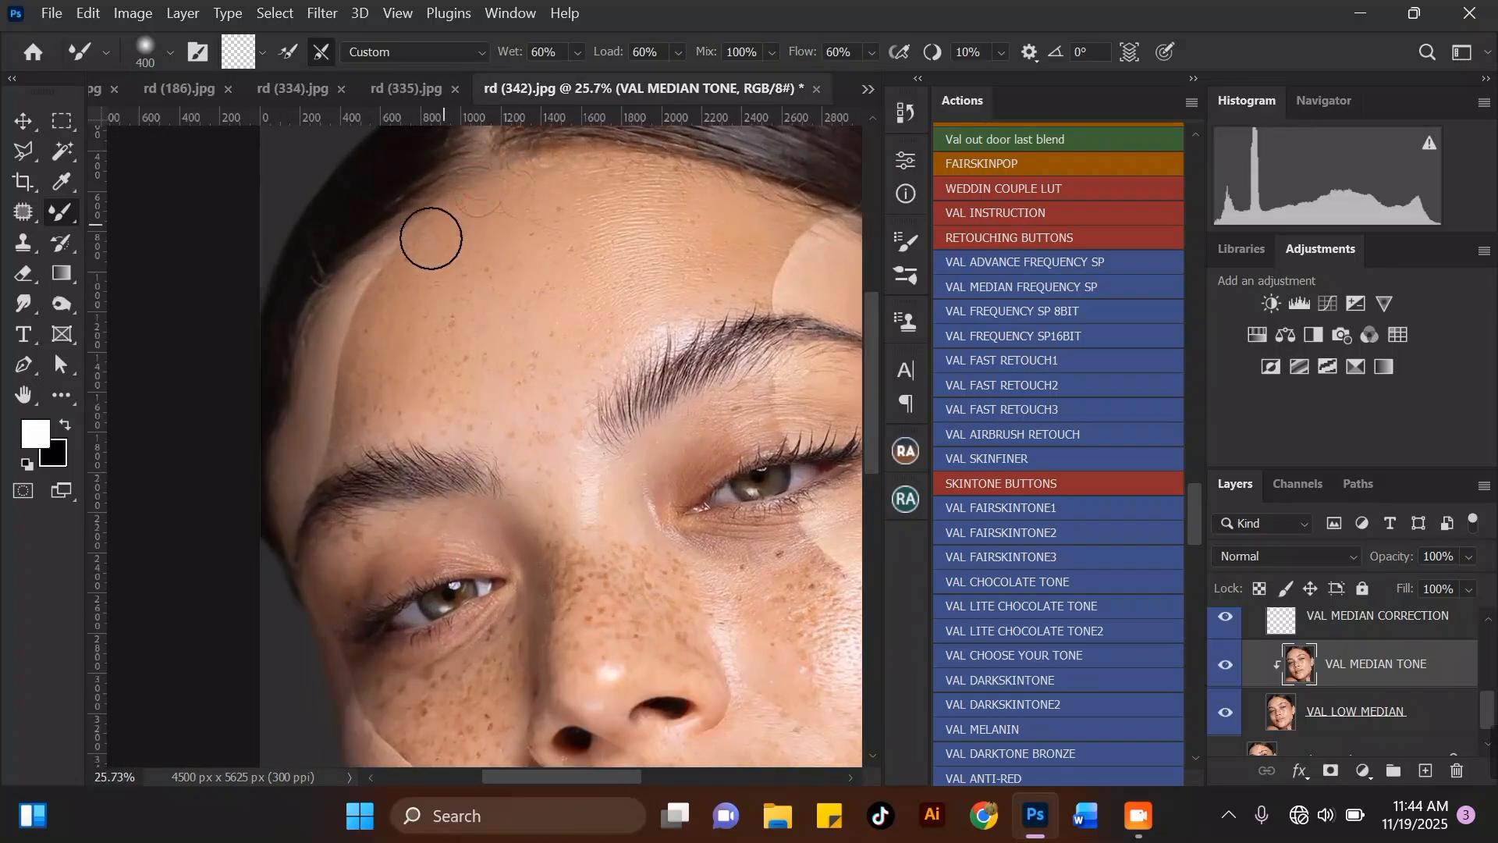
# Set the Mixer Brush to 500 px and even the skin at the center of the forehead below the parting.
pyautogui.scroll(-1, 437, 250)
pyautogui.press(']')
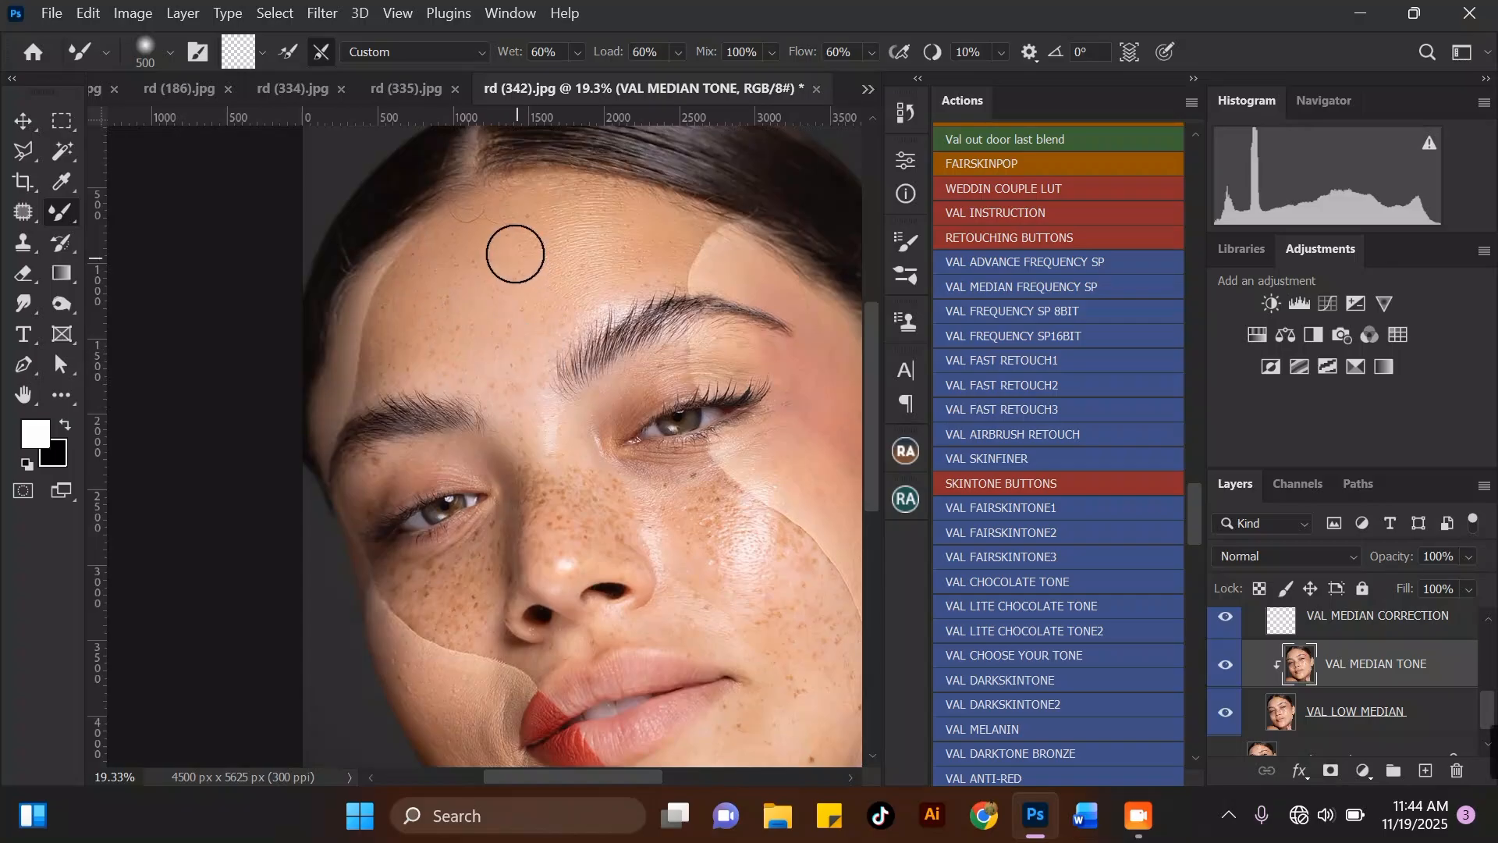
pyautogui.scroll(1, 511, 251)
pyautogui.scroll(-2, 526, 291)
pyautogui.scroll(1, 514, 252)
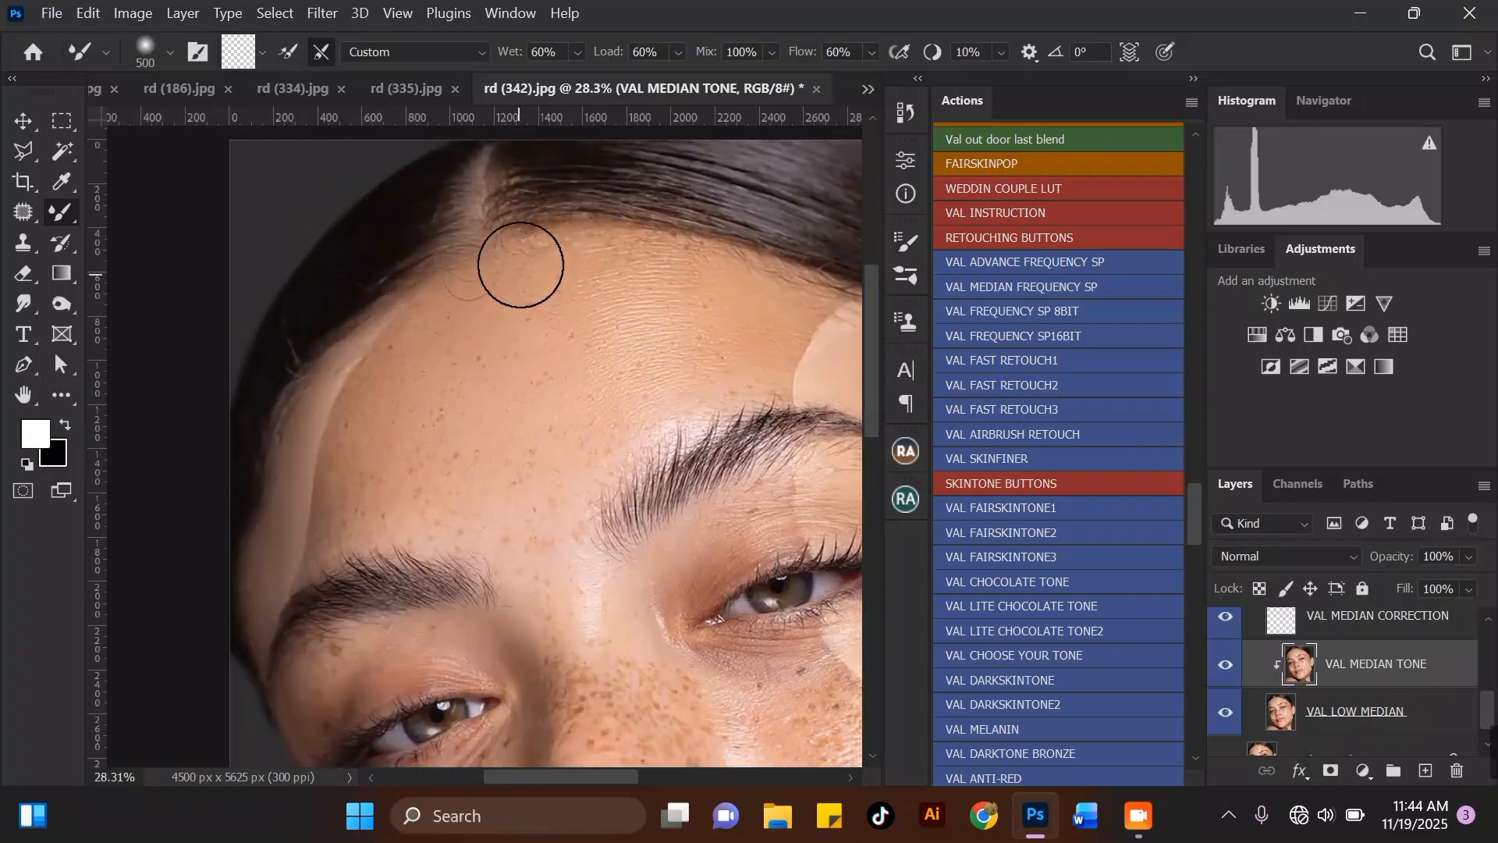
# Compare the forehead before and after retouching by toggling the visibility of the val median fs group, leaving it shown.
pyautogui.scroll(1, 518, 261)
pyautogui.scroll(1, 1281, 662)
pyautogui.scroll(2, 1281, 662)
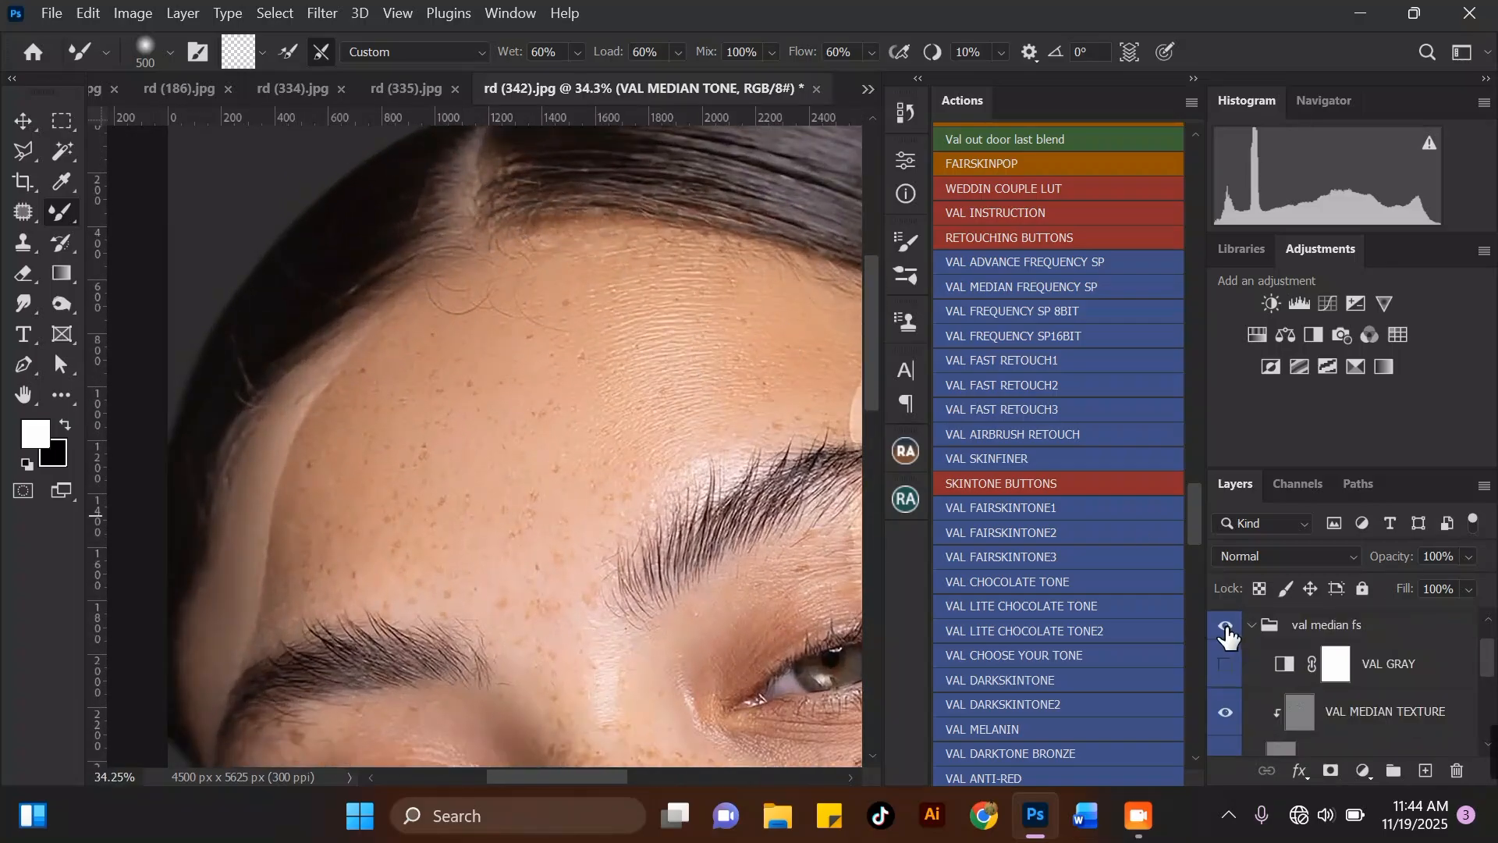
pyautogui.click(1226, 627)
pyautogui.click(1226, 627)
pyautogui.click(1226, 628)
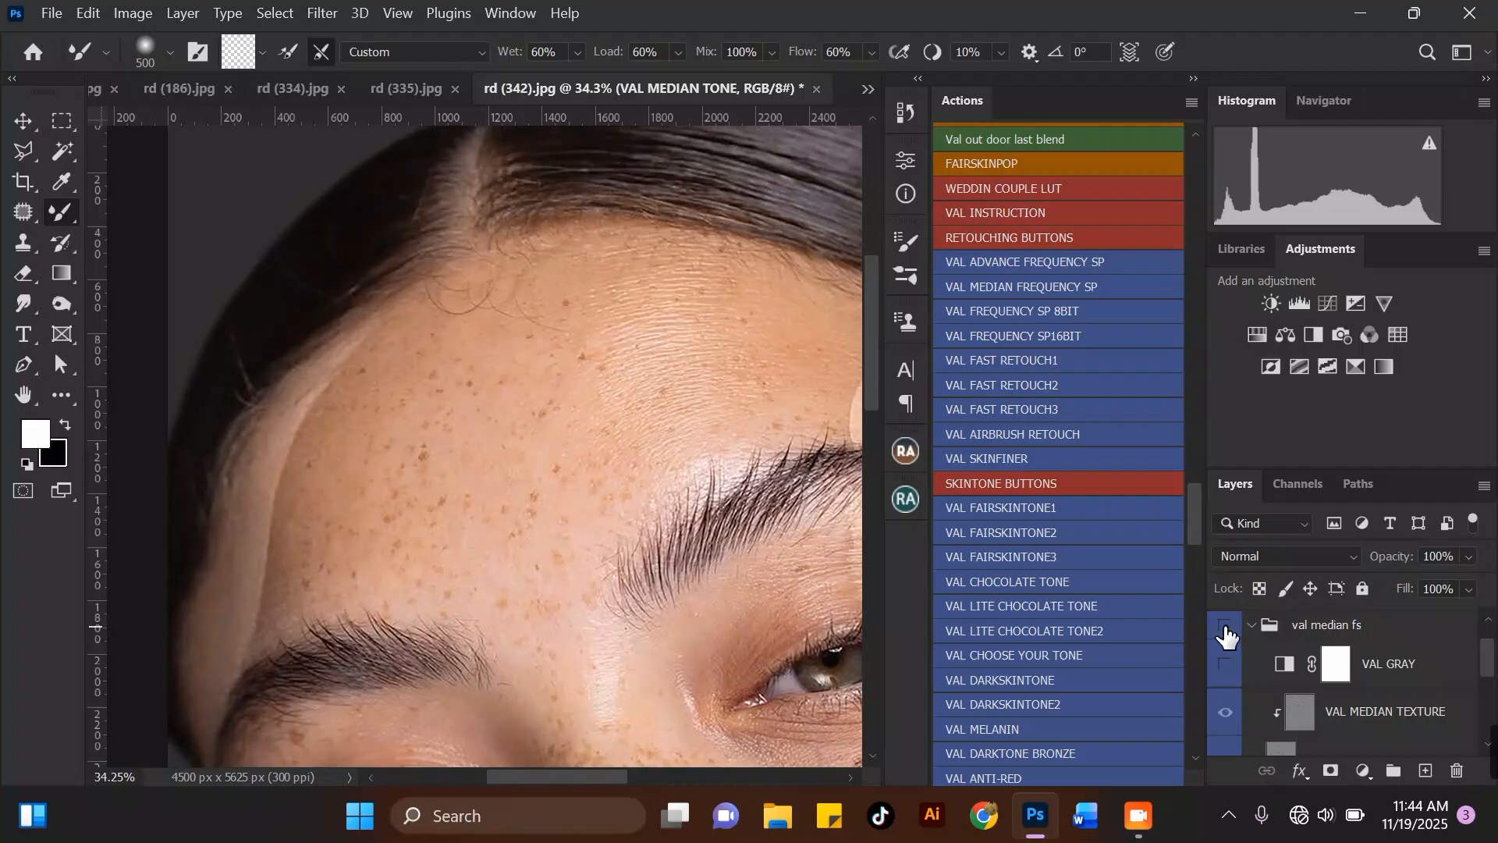
pyautogui.click(1226, 628)
# Blend the remaining freckles on the forehead between and above the eyebrows with a 500 px Mixer Brush.
pyautogui.scroll(-5, 421, 220)
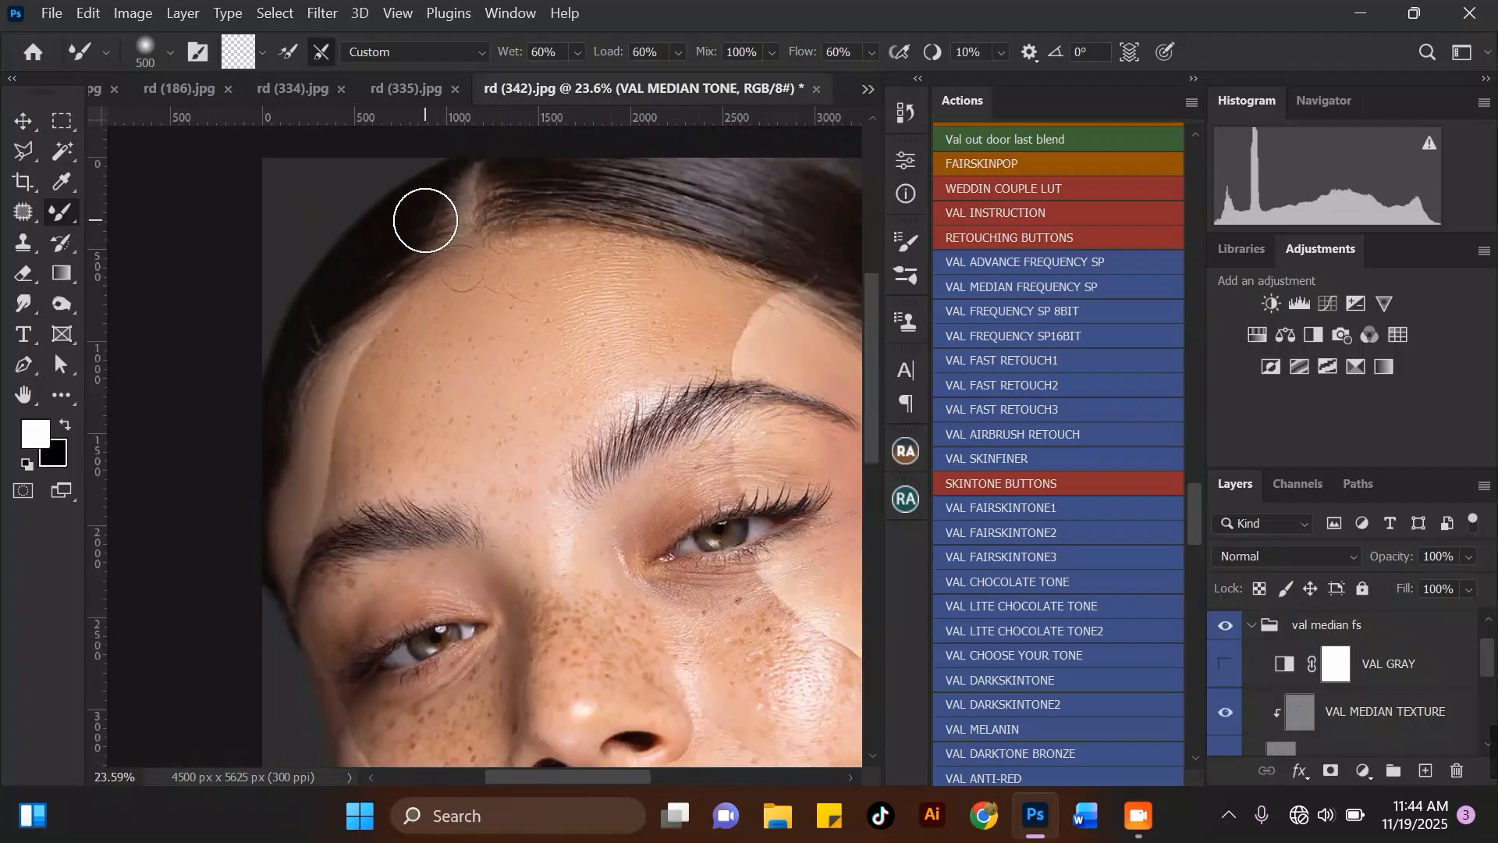
pyautogui.scroll(1, 502, 309)
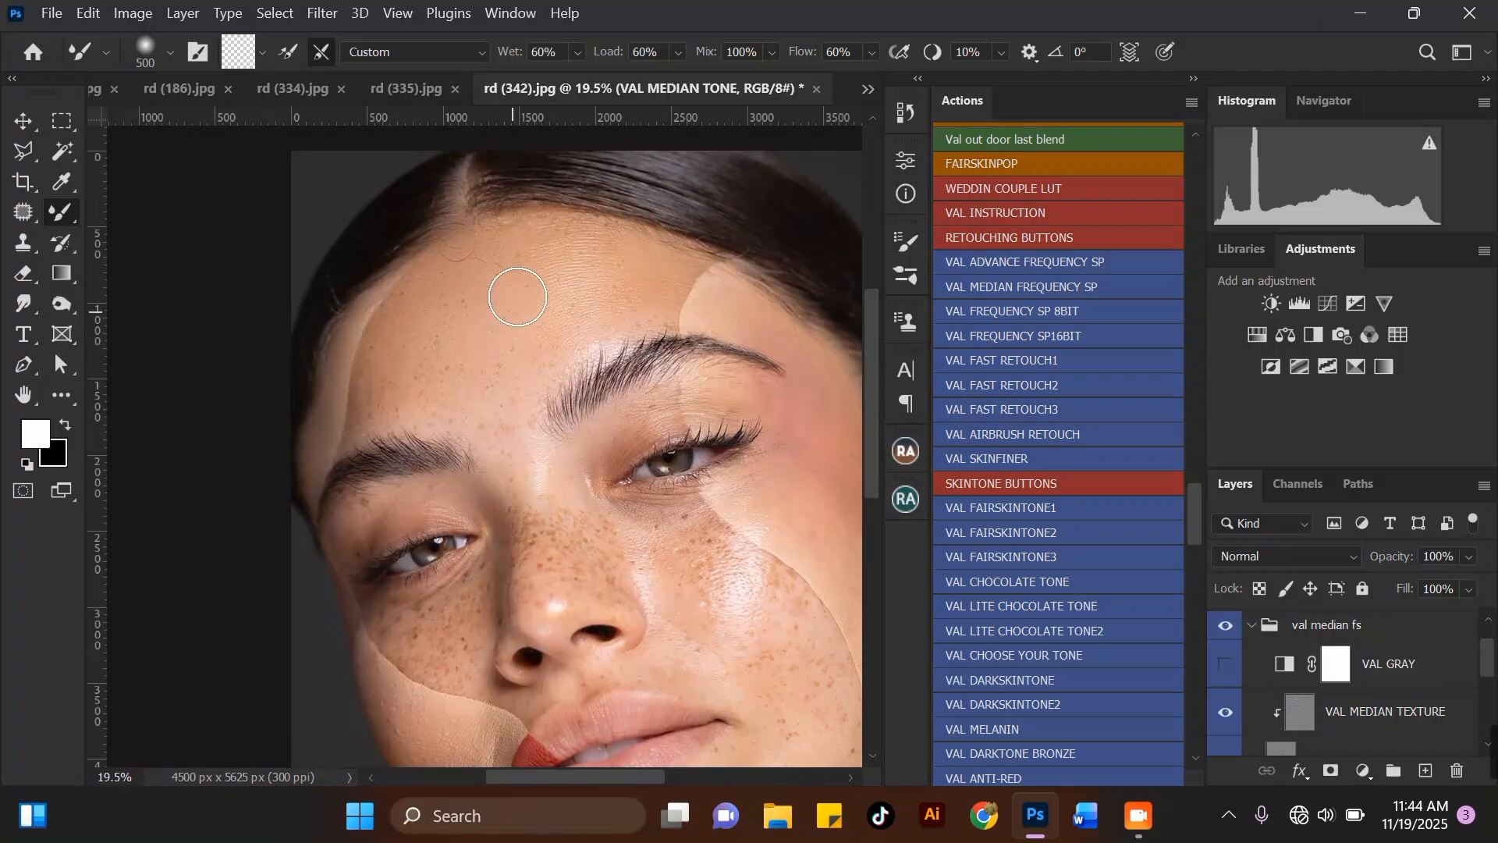
pyautogui.scroll(1, 468, 328)
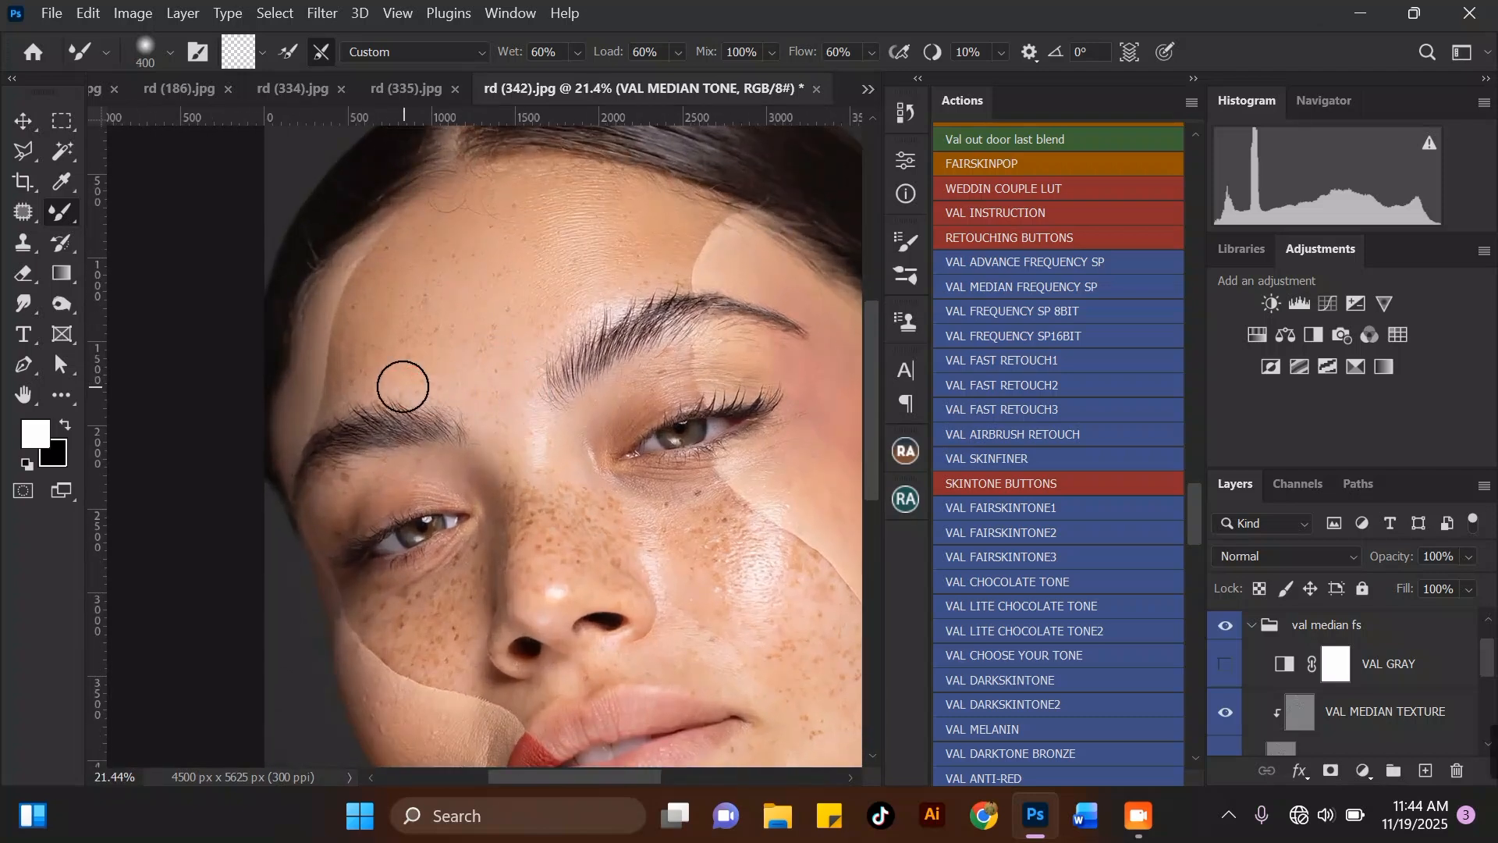
pyautogui.press(']')
pyautogui.moveTo(501, 376)
pyautogui.mouseDown()
pyautogui.moveTo(505, 344)
pyautogui.moveTo(465, 324)
pyautogui.mouseUp()
pyautogui.scroll(-2, 466, 324)
pyautogui.scroll(1, 695, 243)
pyautogui.scroll(1, 695, 243)
# Blend the temple skin beyond the outer eyebrow and eye with a 400 px Mixer Brush.
pyautogui.press('[')
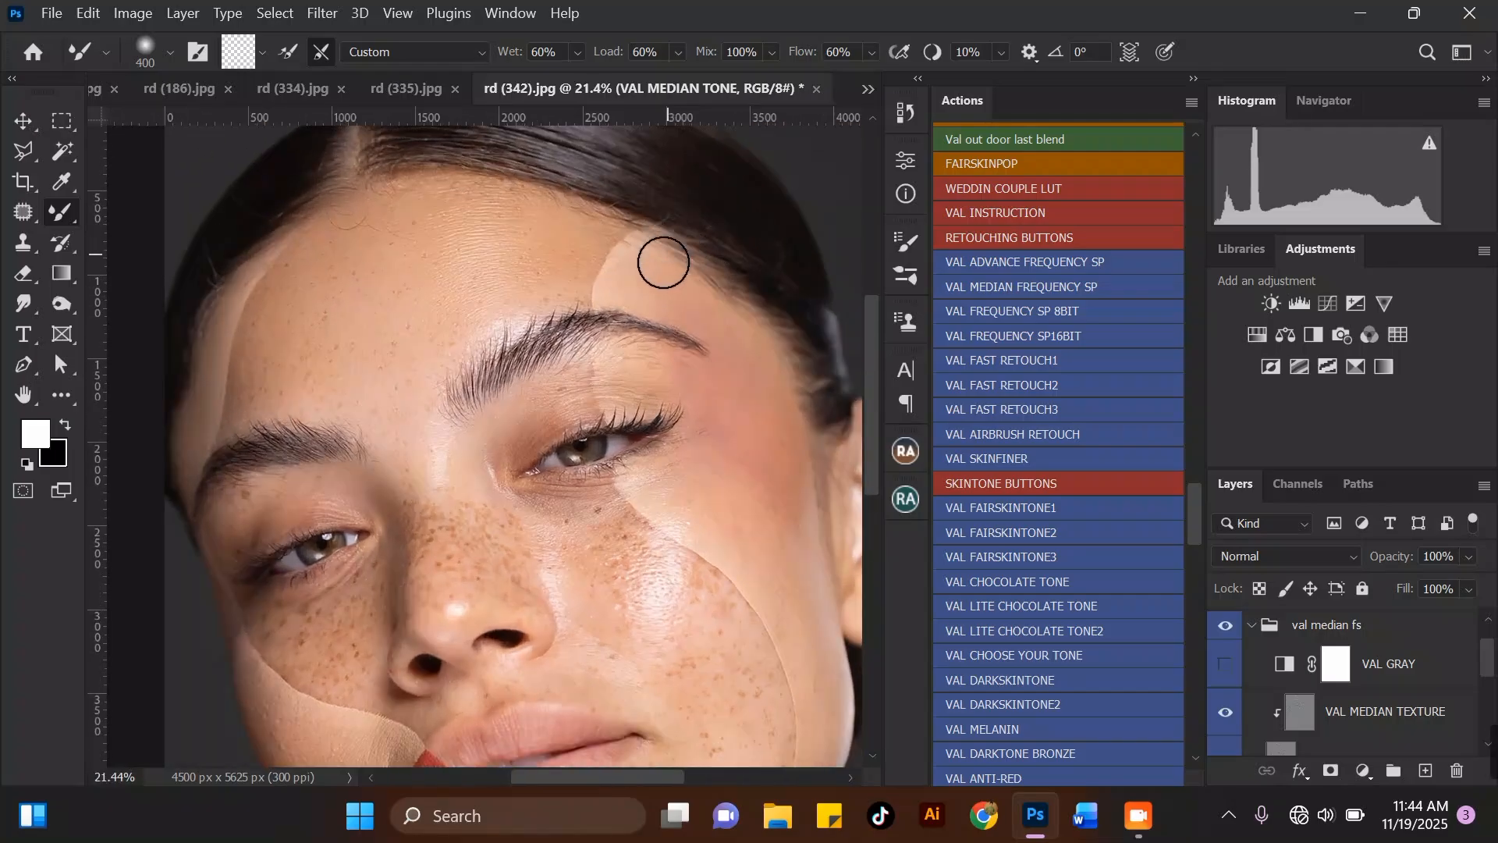
pyautogui.scroll(-1, 598, 269)
pyautogui.scroll(1, 685, 273)
pyautogui.moveTo(641, 292); pyautogui.dragTo(673, 328)
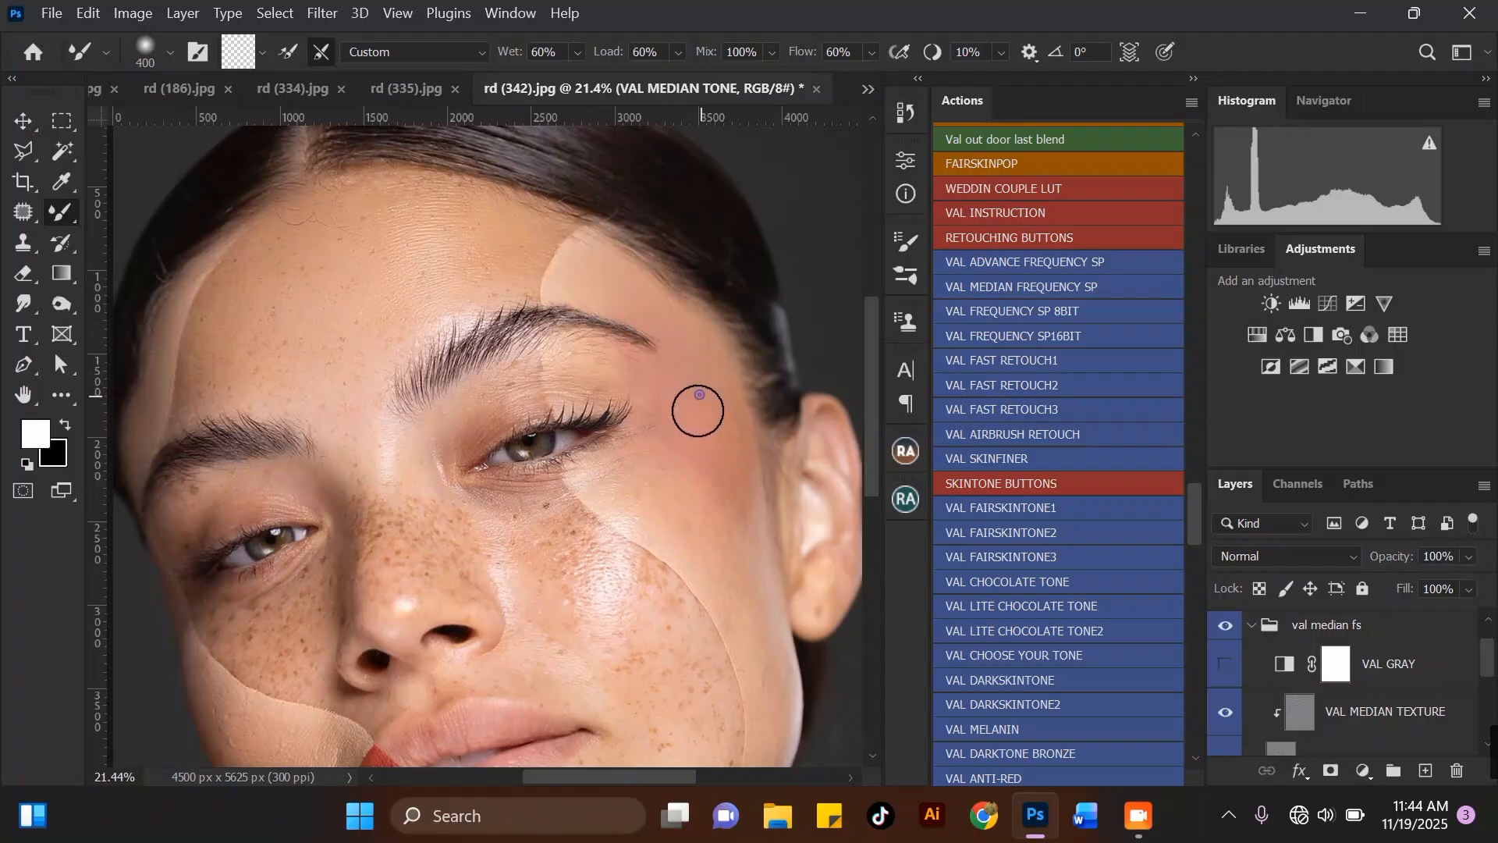
pyautogui.scroll(2, 729, 458)
pyautogui.moveTo(706, 391)
pyautogui.mouseDown()
pyautogui.moveTo(684, 484)
pyautogui.moveTo(719, 479)
pyautogui.moveTo(713, 500)
pyautogui.moveTo(664, 470)
pyautogui.moveTo(675, 493)
pyautogui.moveTo(662, 531)
pyautogui.moveTo(703, 547)
pyautogui.moveTo(664, 495)
pyautogui.moveTo(659, 535)
pyautogui.mouseUp()
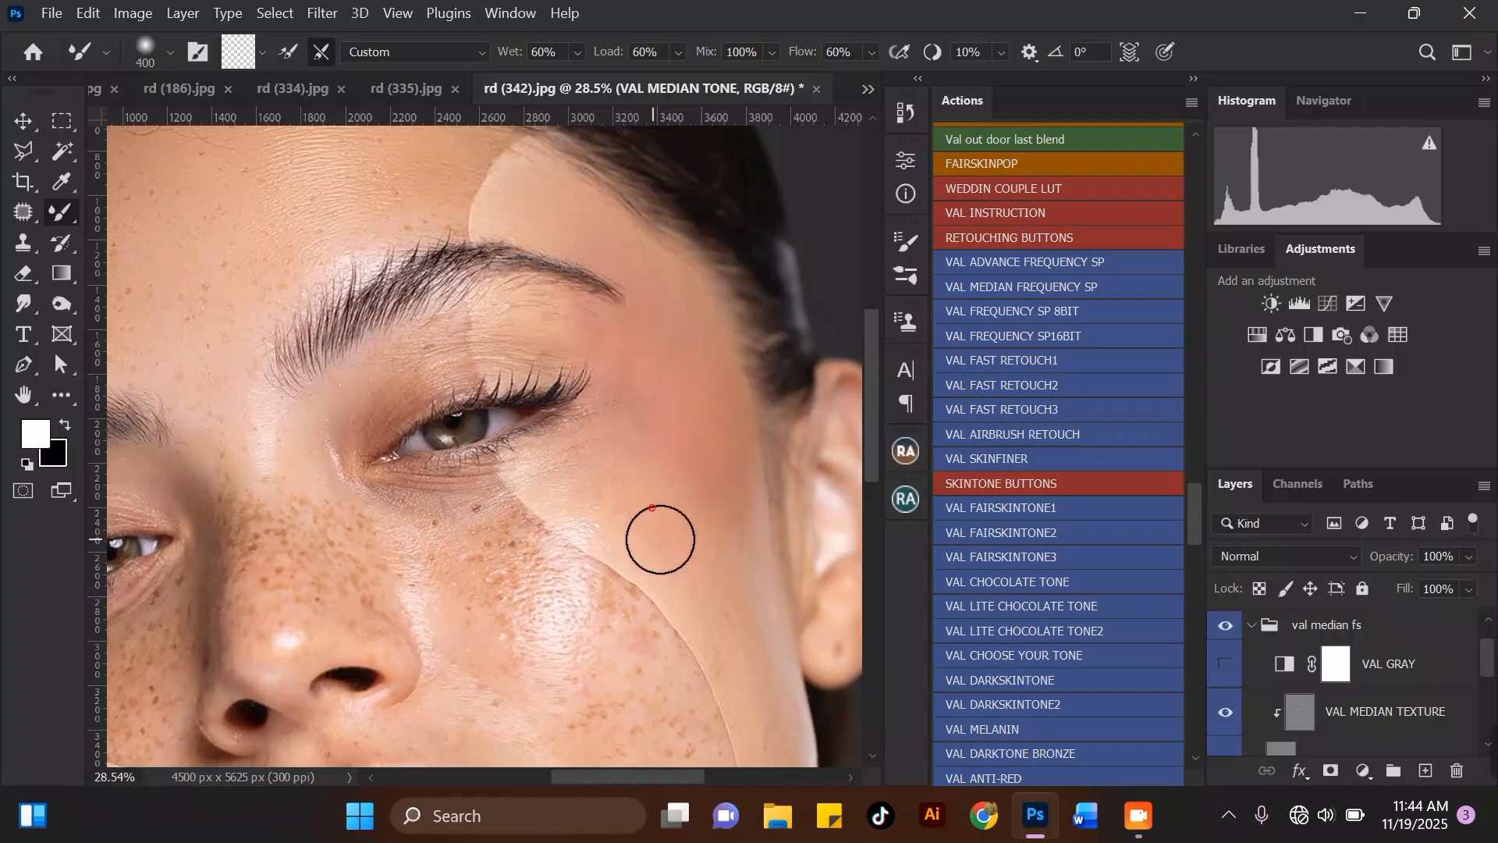
# Even the reddish skin beside the outer eye corner, first with a 300 px and then a 400 px Mixer Brush.
pyautogui.press('[')
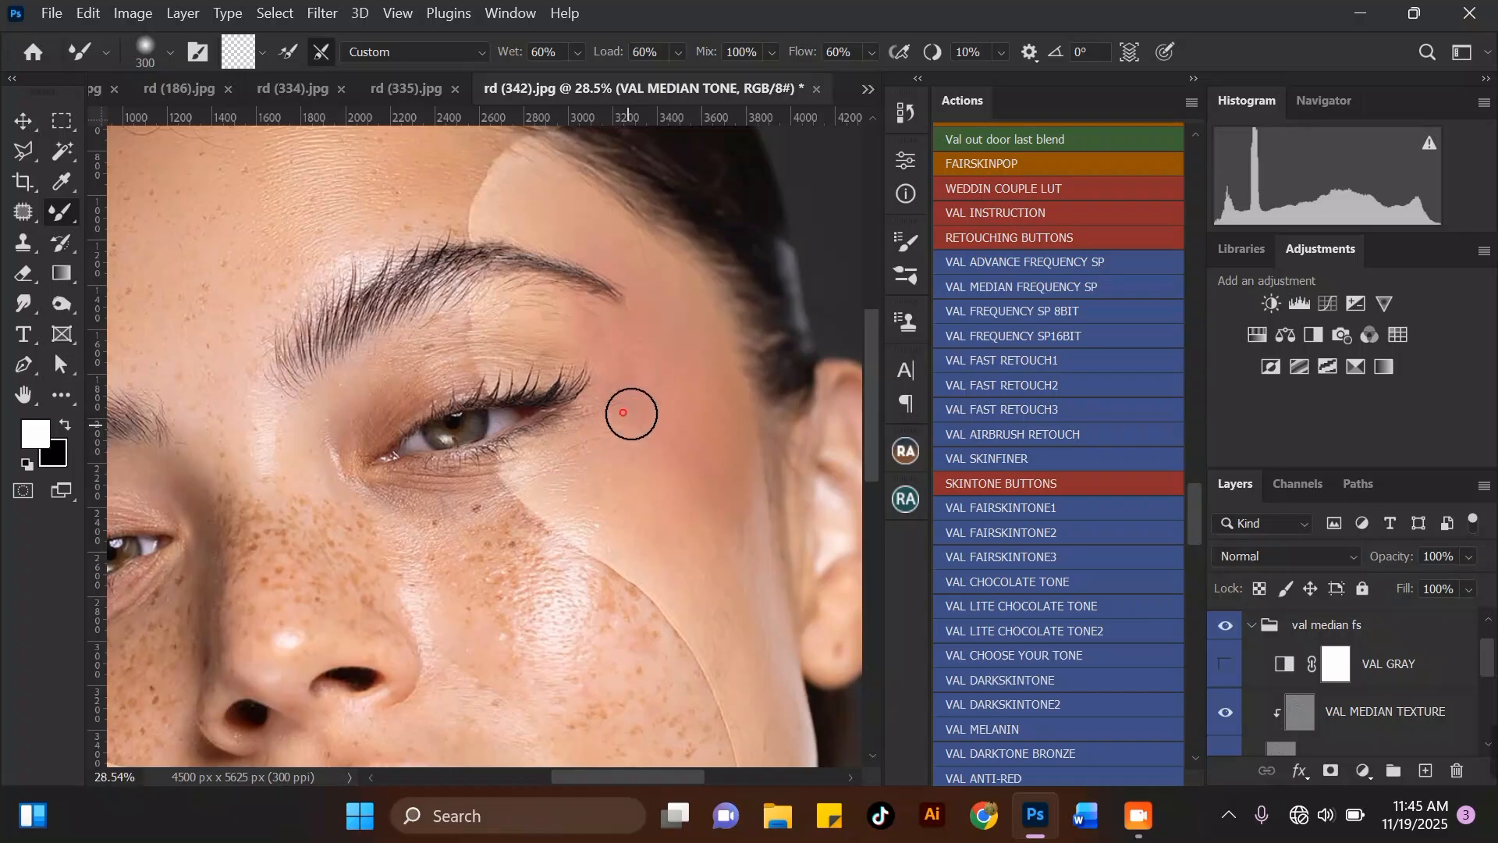
pyautogui.moveTo(616, 382); pyautogui.dragTo(638, 366)
pyautogui.moveTo(640, 419); pyautogui.dragTo(695, 471)
pyautogui.press(']')
pyautogui.moveTo(666, 314)
pyautogui.mouseDown()
pyautogui.moveTo(679, 381)
pyautogui.moveTo(707, 412)
pyautogui.mouseUp()
pyautogui.moveTo(700, 405)
pyautogui.mouseDown()
pyautogui.moveTo(632, 309)
pyautogui.moveTo(616, 347)
pyautogui.mouseUp()
pyautogui.scroll(-3, 632, 309)
pyautogui.scroll(2, 609, 348)
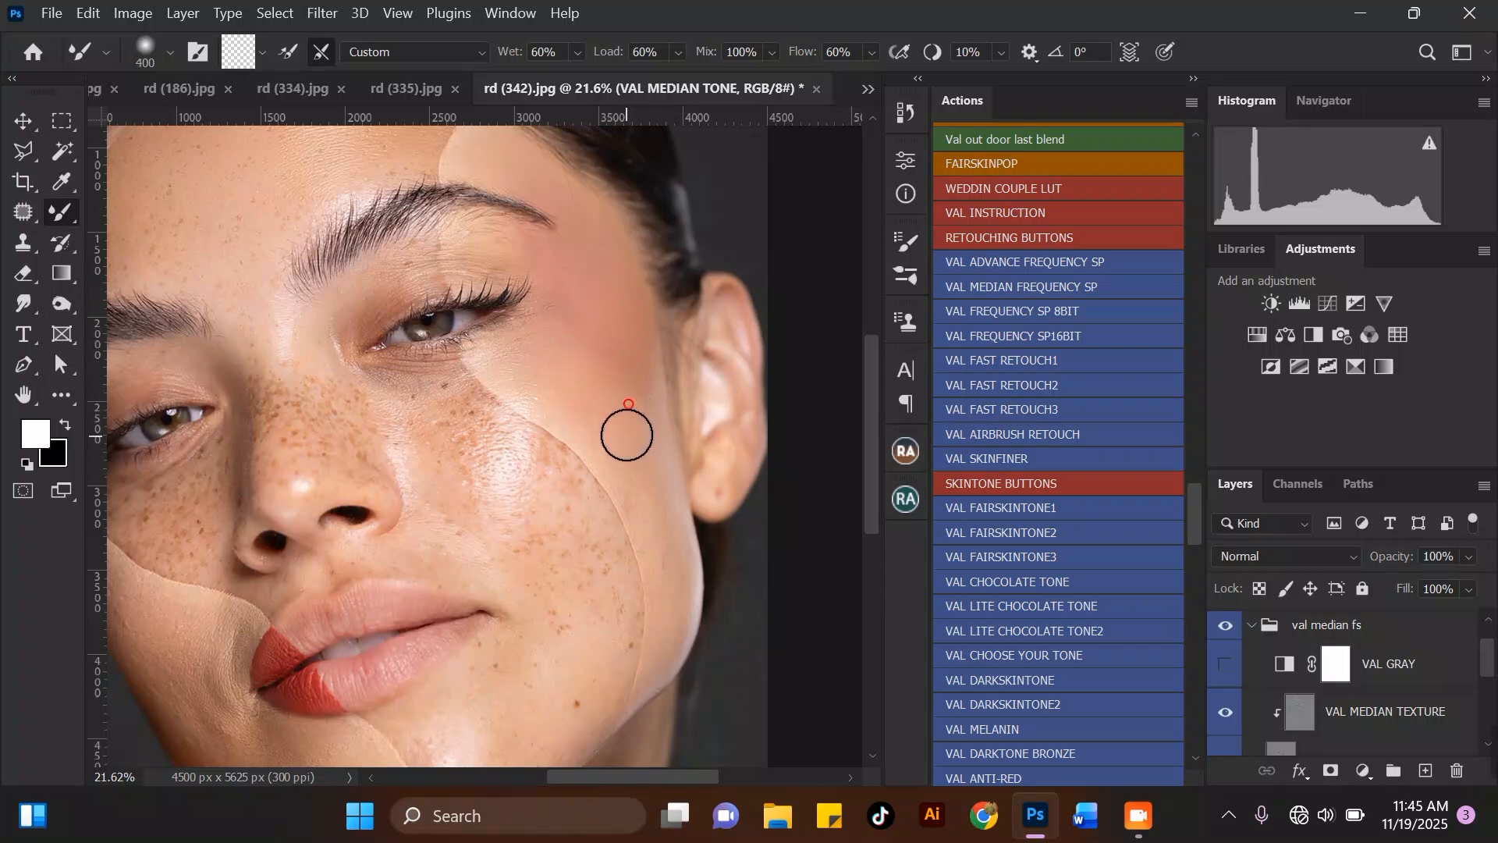
# Smooth the upper cheek between the outer eye and the ear with the Mixer Brush at 400 and 500 px.
pyautogui.scroll(-2, 664, 407)
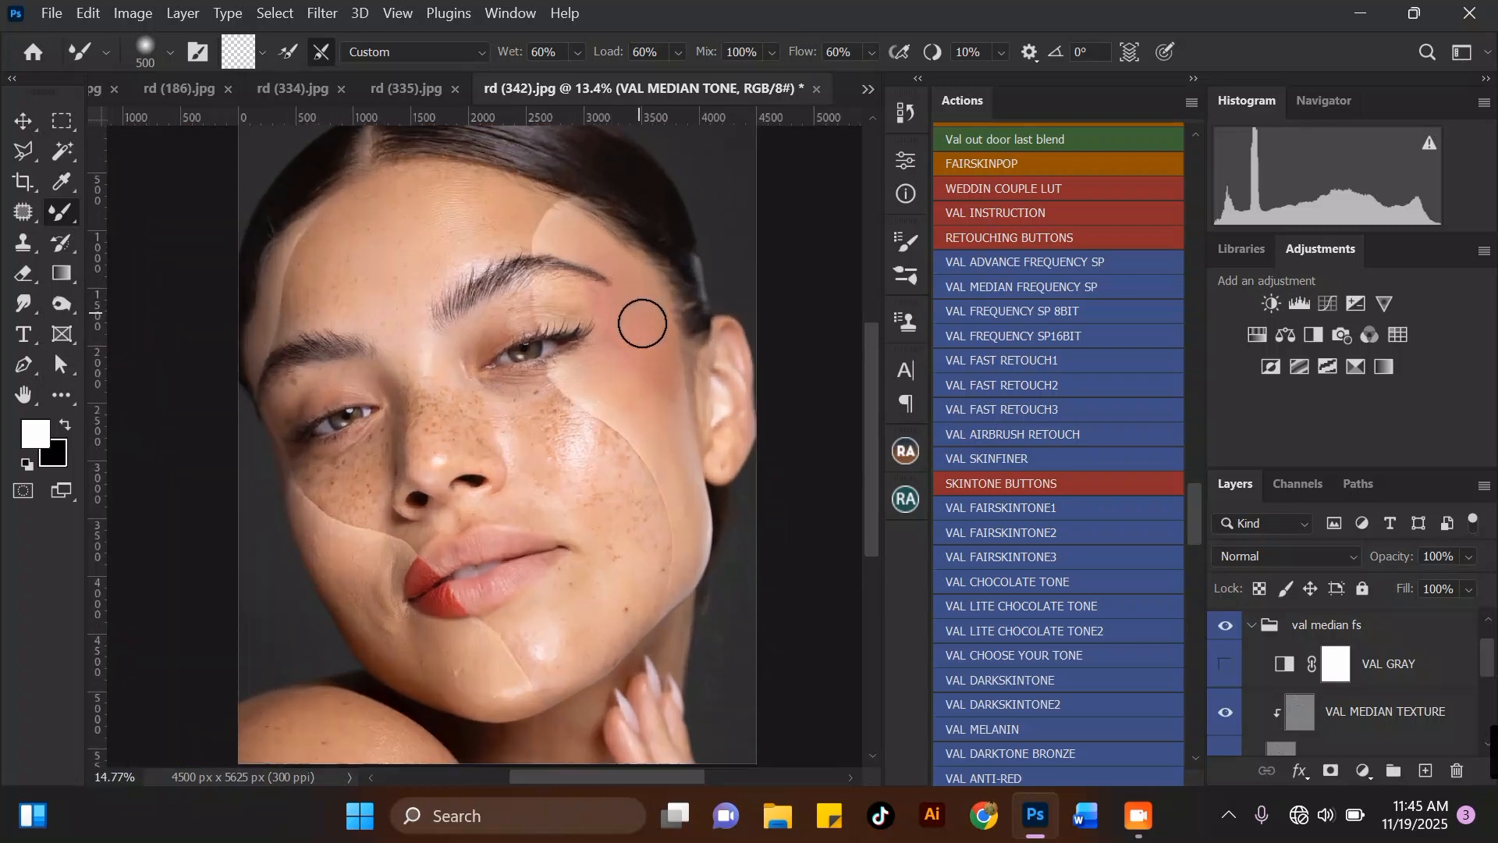
pyautogui.scroll(1, 642, 320)
pyautogui.scroll(2, 617, 374)
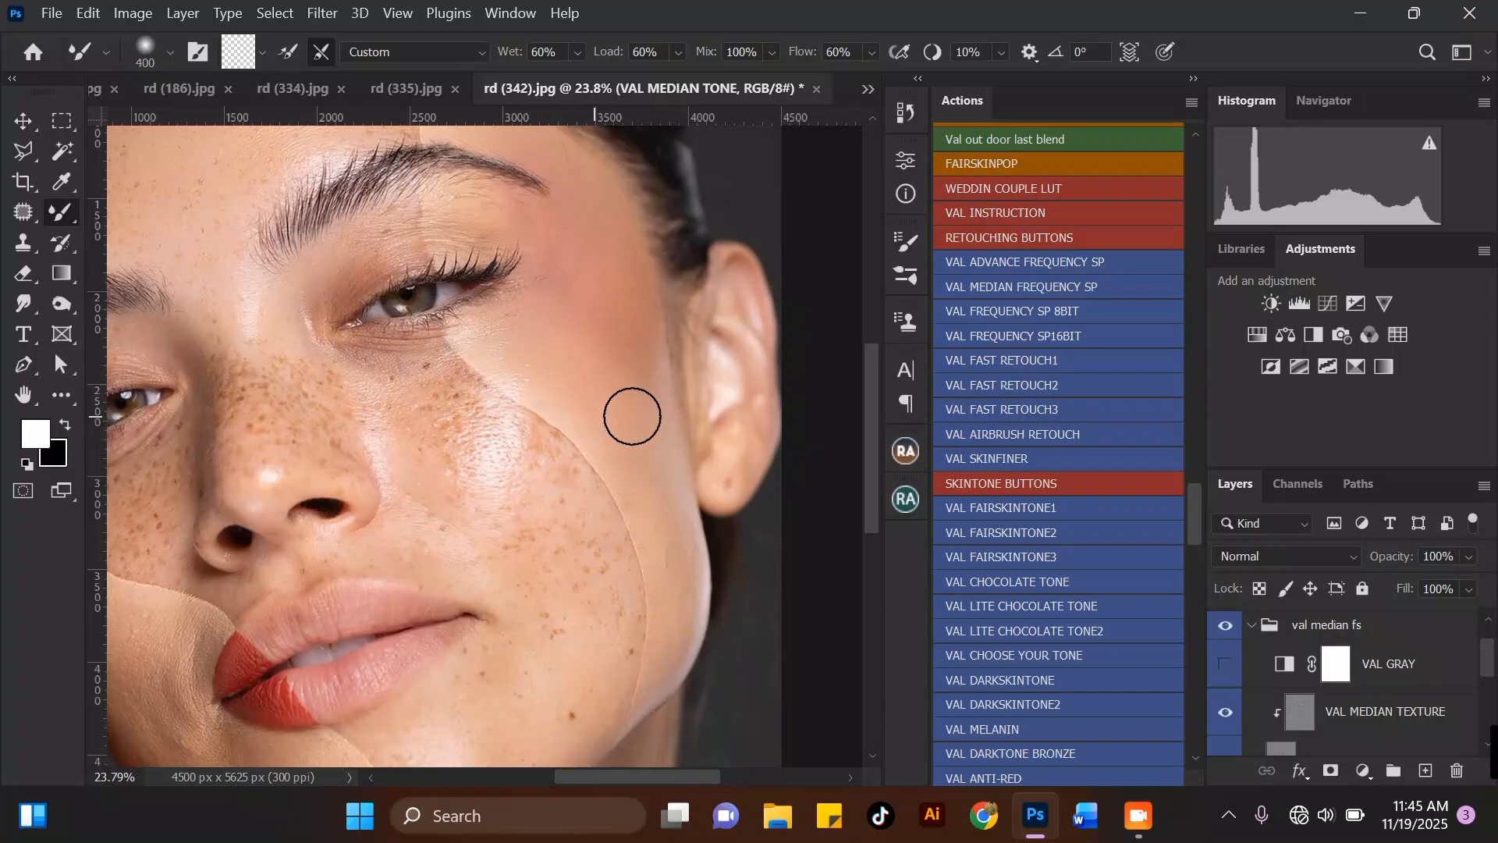
pyautogui.moveTo(585, 333)
pyautogui.mouseDown()
pyautogui.moveTo(555, 345)
pyautogui.moveTo(555, 382)
pyautogui.moveTo(656, 378)
pyautogui.moveTo(629, 392)
pyautogui.moveTo(624, 357)
pyautogui.moveTo(569, 312)
pyautogui.moveTo(536, 353)
pyautogui.moveTo(617, 372)
pyautogui.moveTo(651, 409)
pyautogui.moveTo(640, 439)
pyautogui.moveTo(622, 430)
pyautogui.moveTo(643, 469)
pyautogui.moveTo(625, 364)
pyautogui.mouseUp()
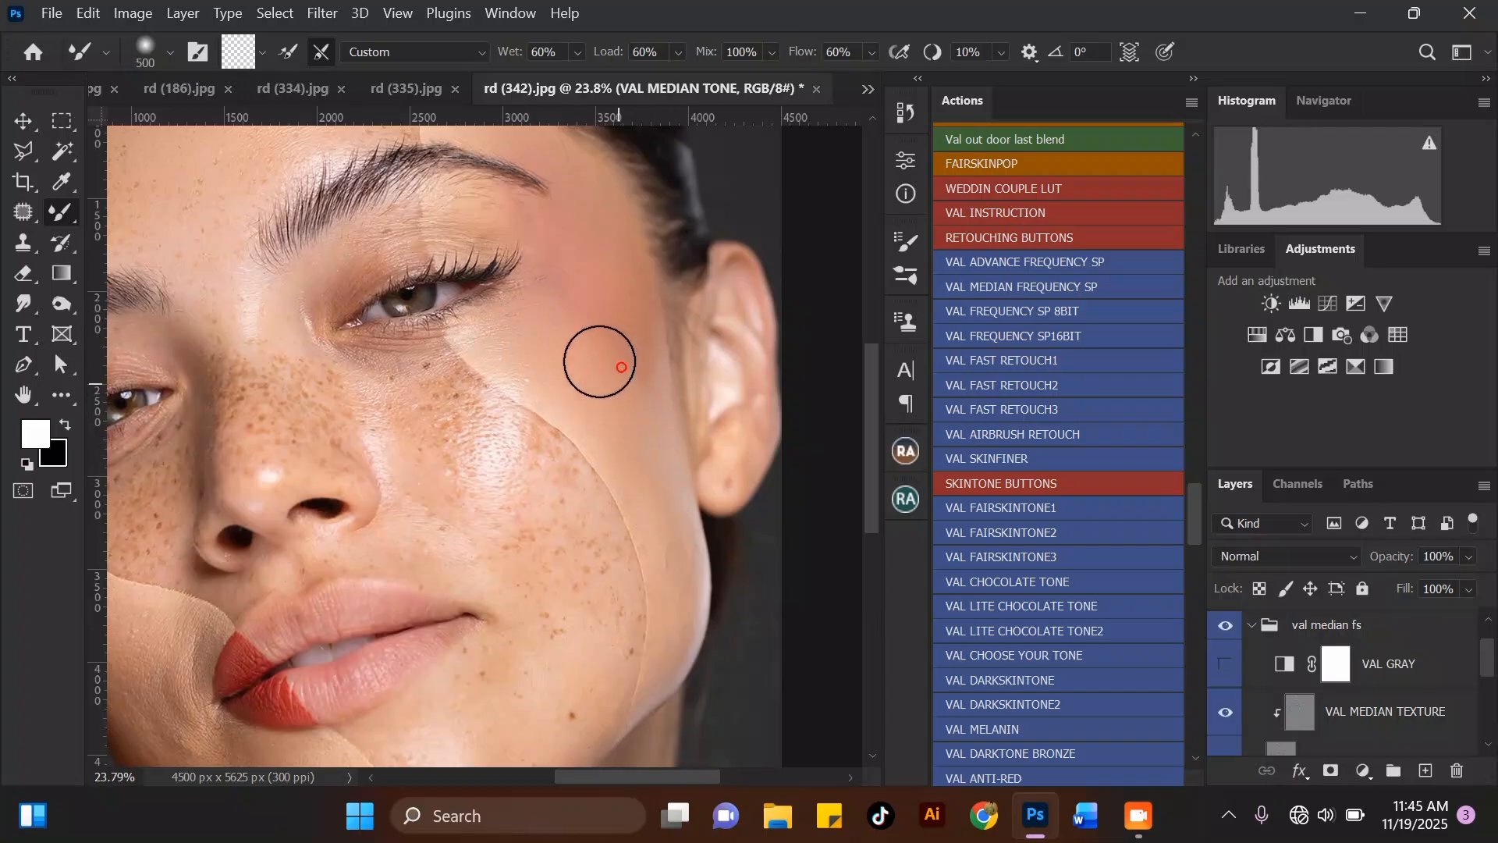
pyautogui.scroll(-2, 709, 388)
pyautogui.scroll(1, 625, 325)
pyautogui.moveTo(605, 385)
pyautogui.mouseDown()
pyautogui.moveTo(609, 328)
pyautogui.moveTo(622, 343)
pyautogui.mouseUp()
pyautogui.scroll(-2, 659, 375)
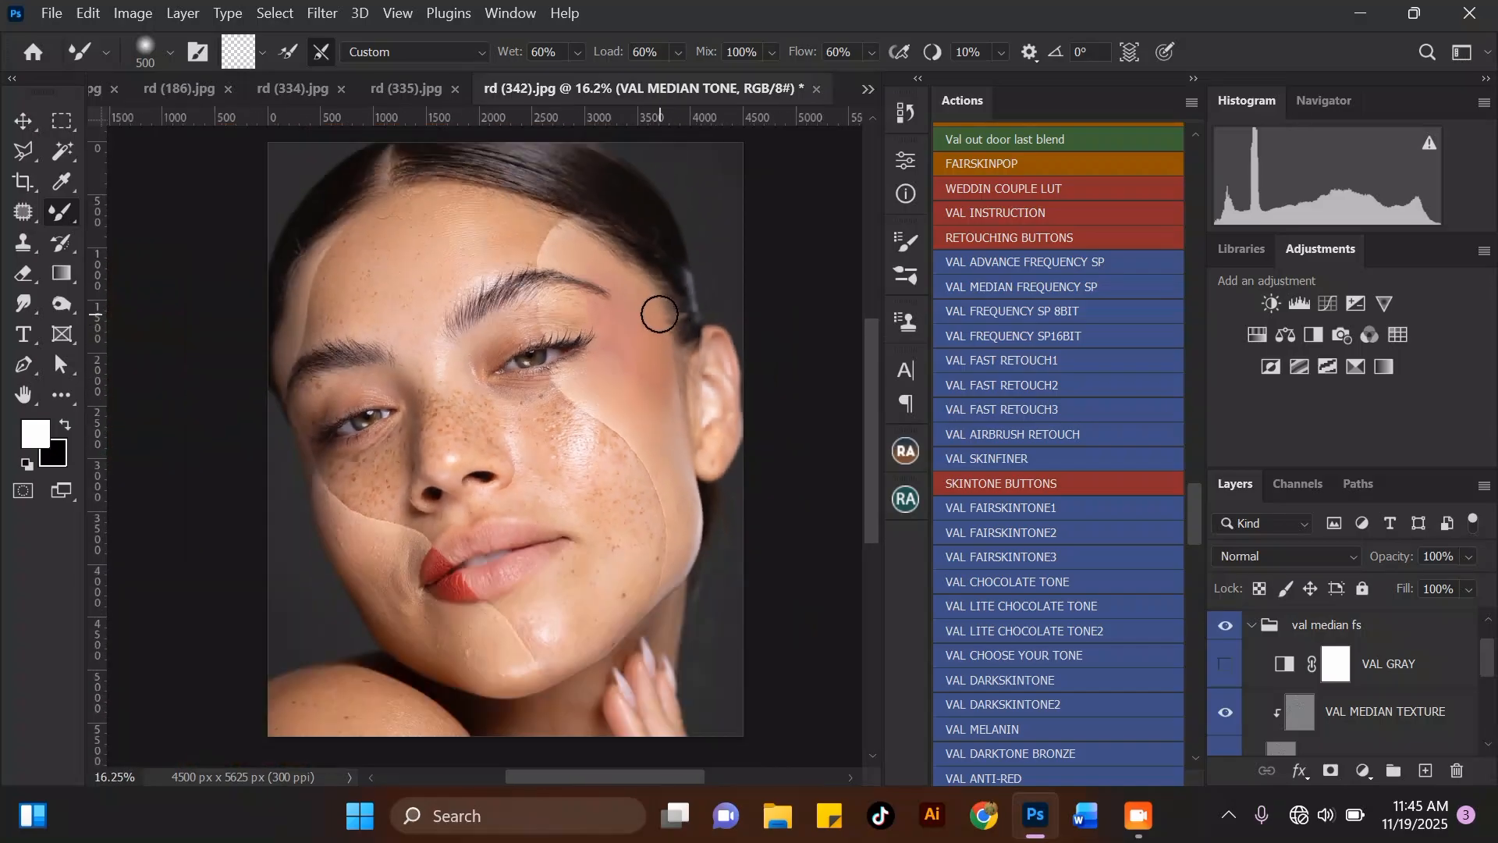
pyautogui.scroll(2, 574, 312)
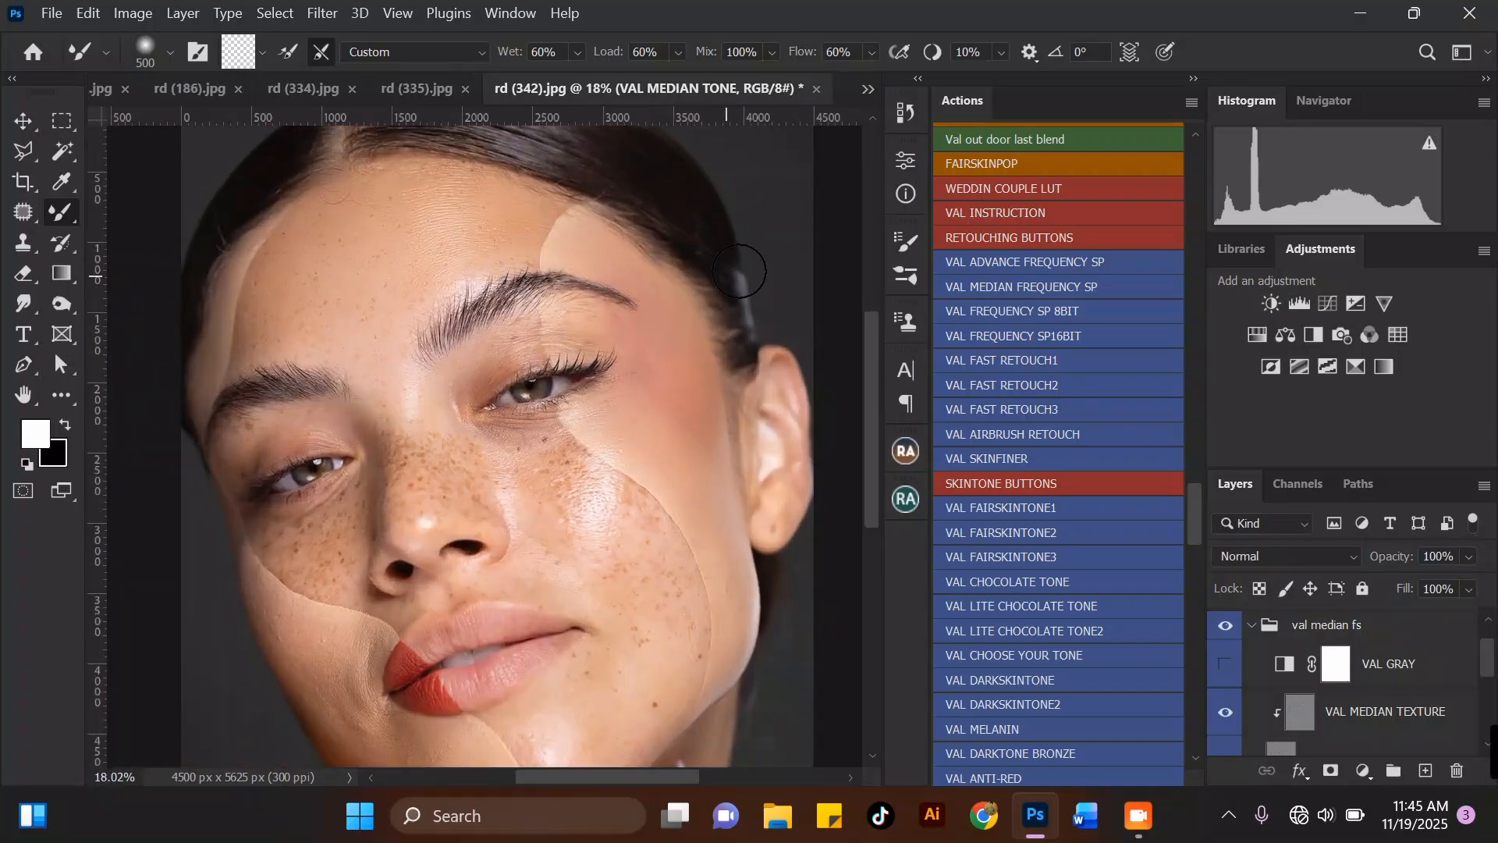
pyautogui.scroll(1, 436, 296)
pyautogui.scroll(-1, 642, 281)
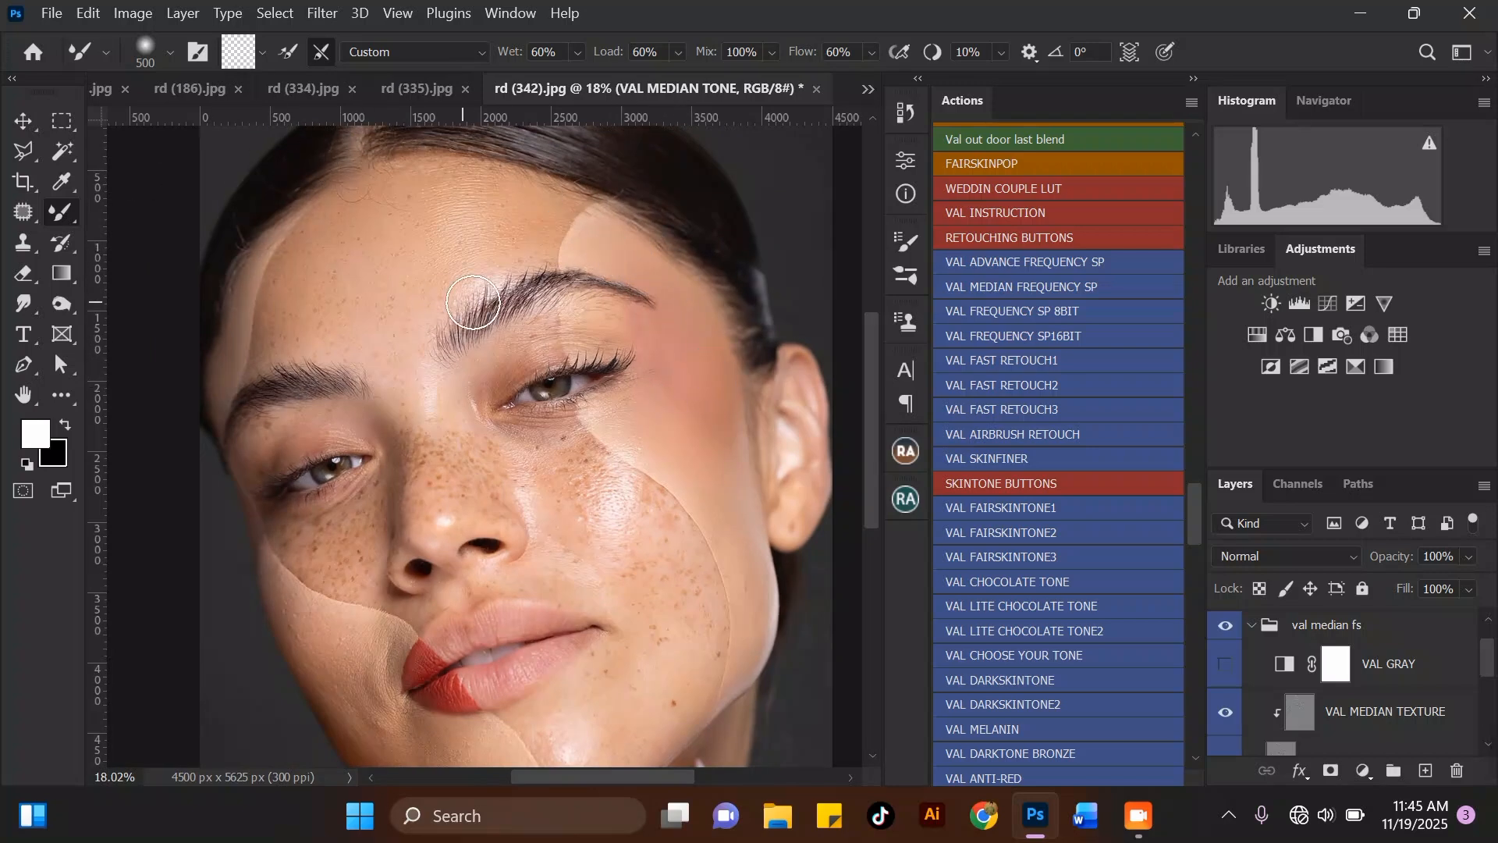
pyautogui.click(323, 16)
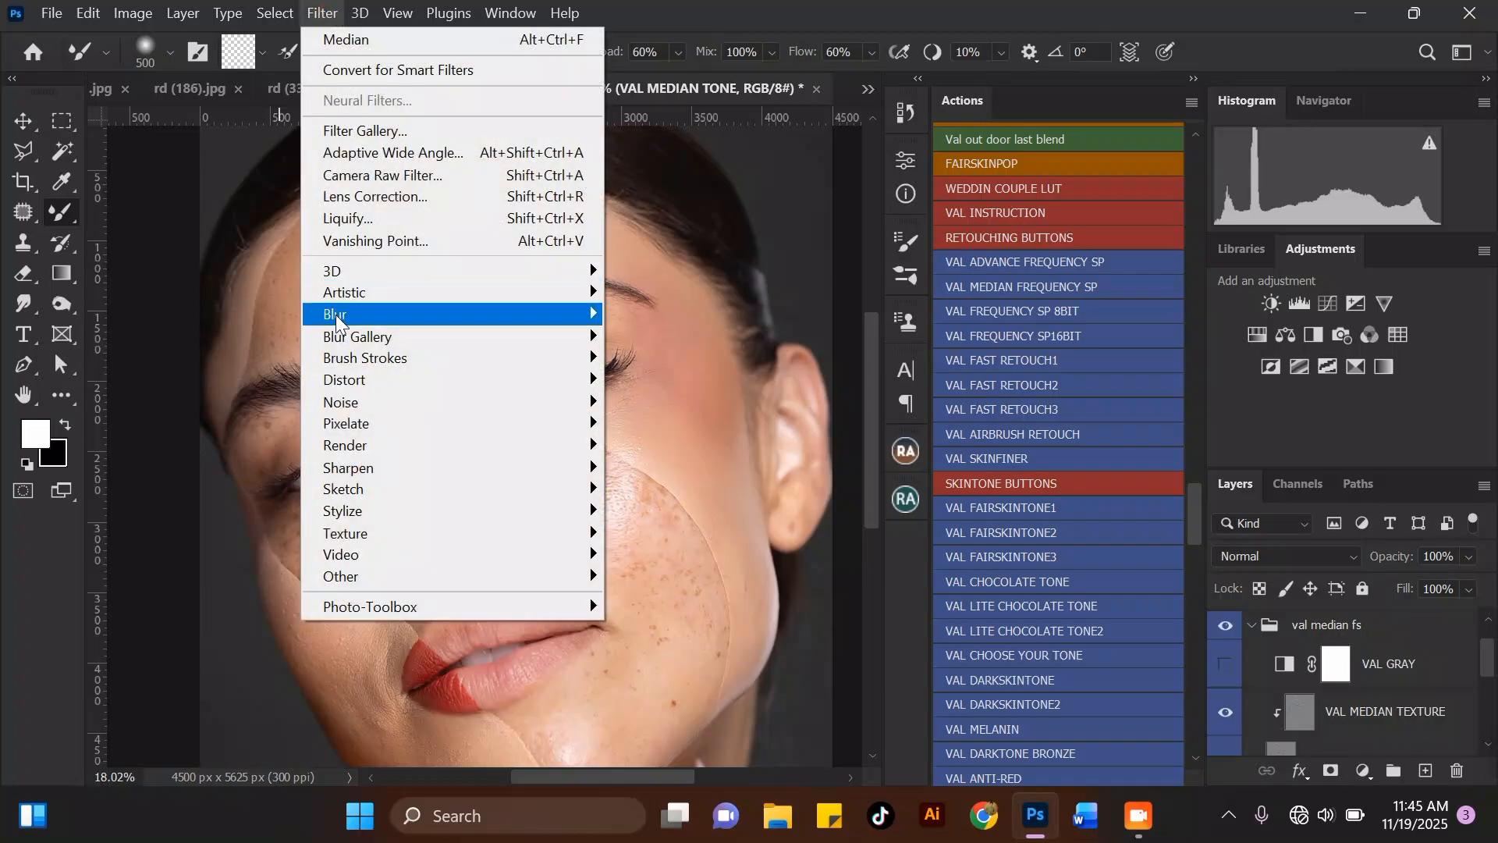
pyautogui.moveTo(343, 316)
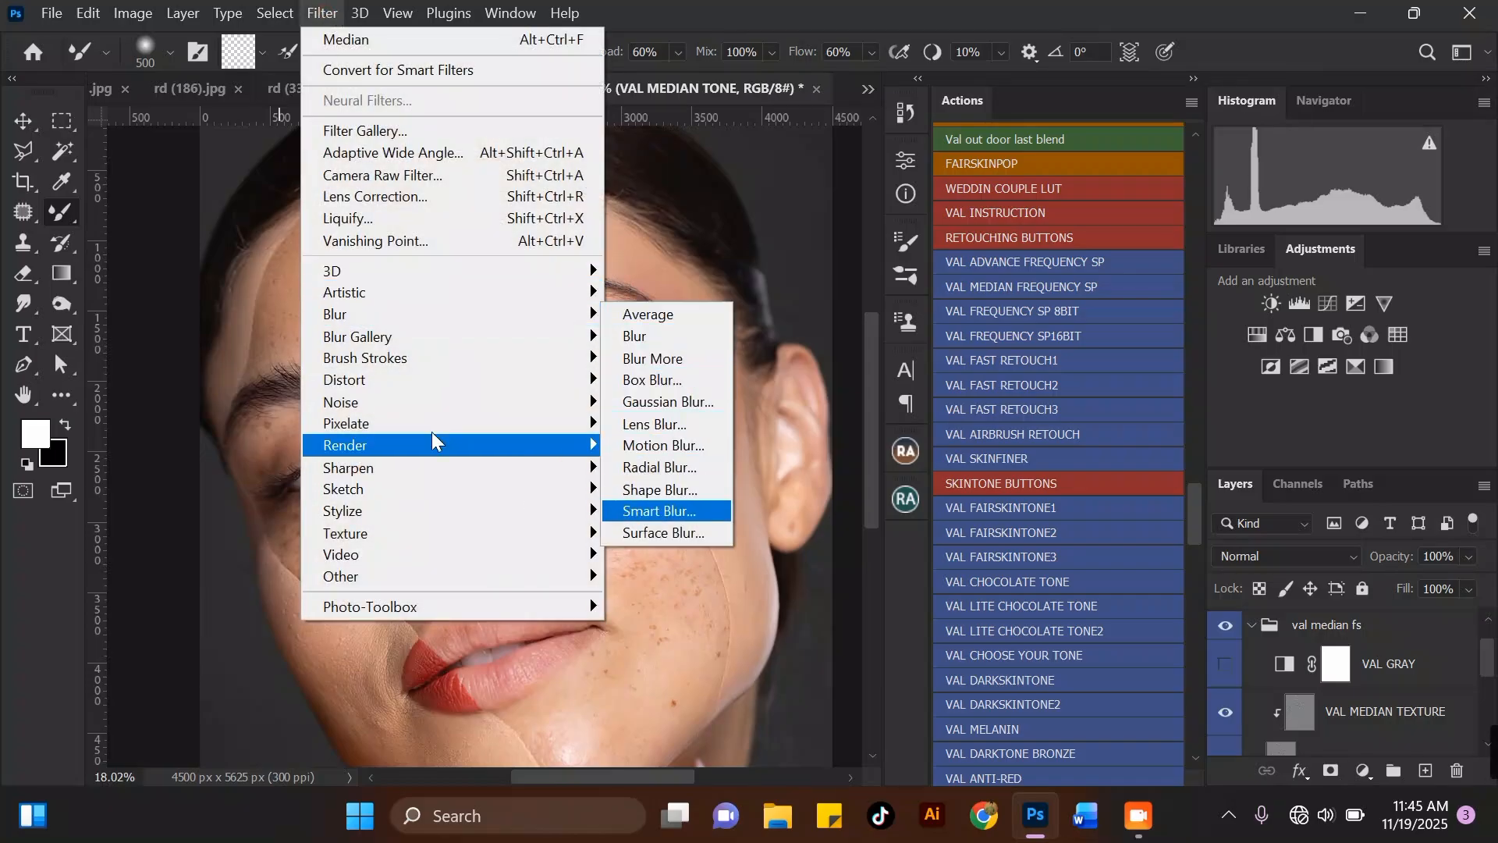
pyautogui.moveTo(367, 340)
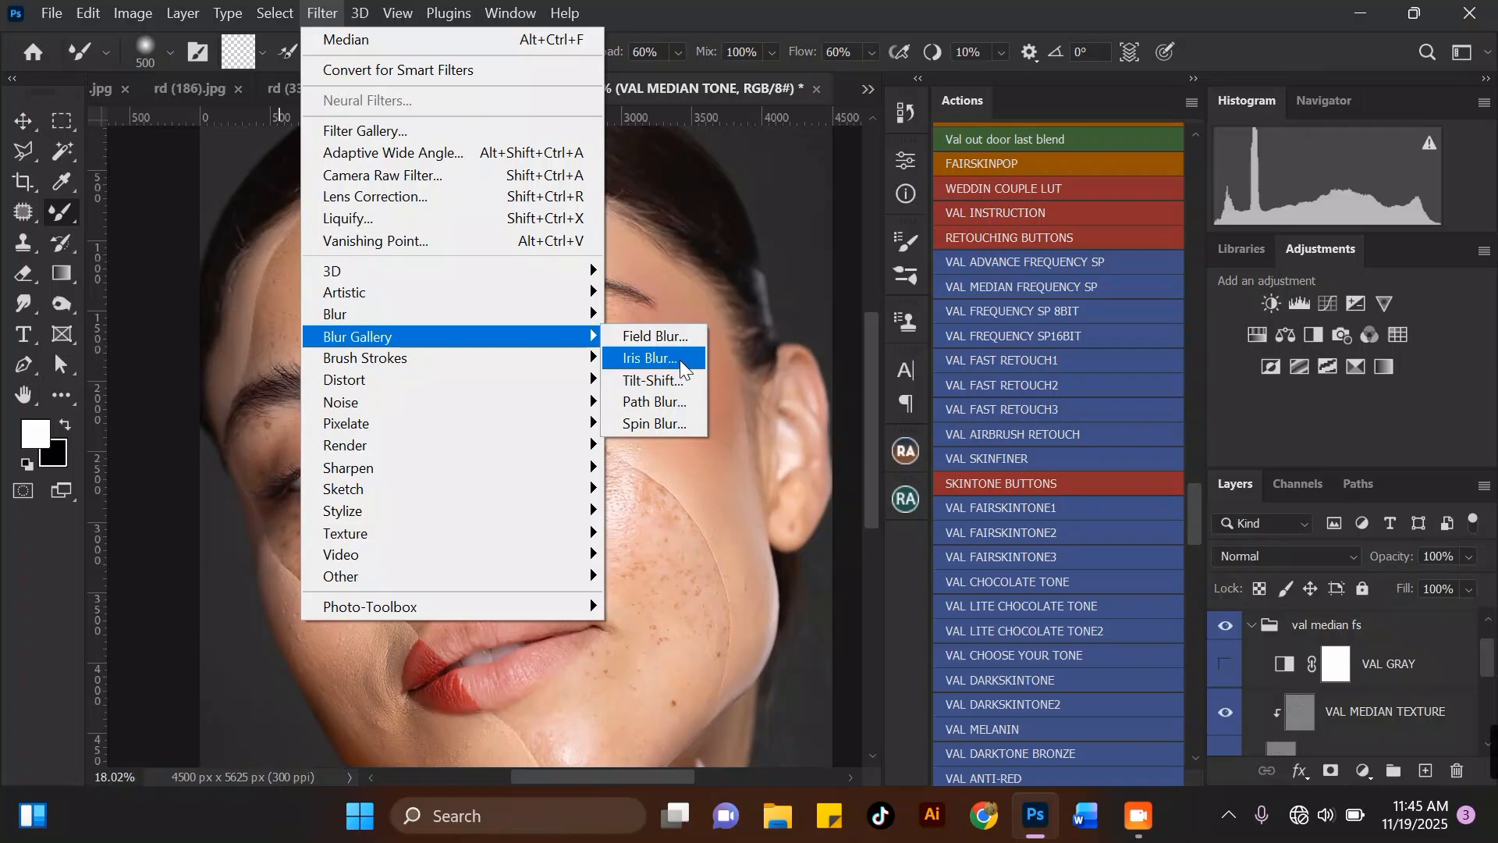
pyautogui.moveTo(414, 412)
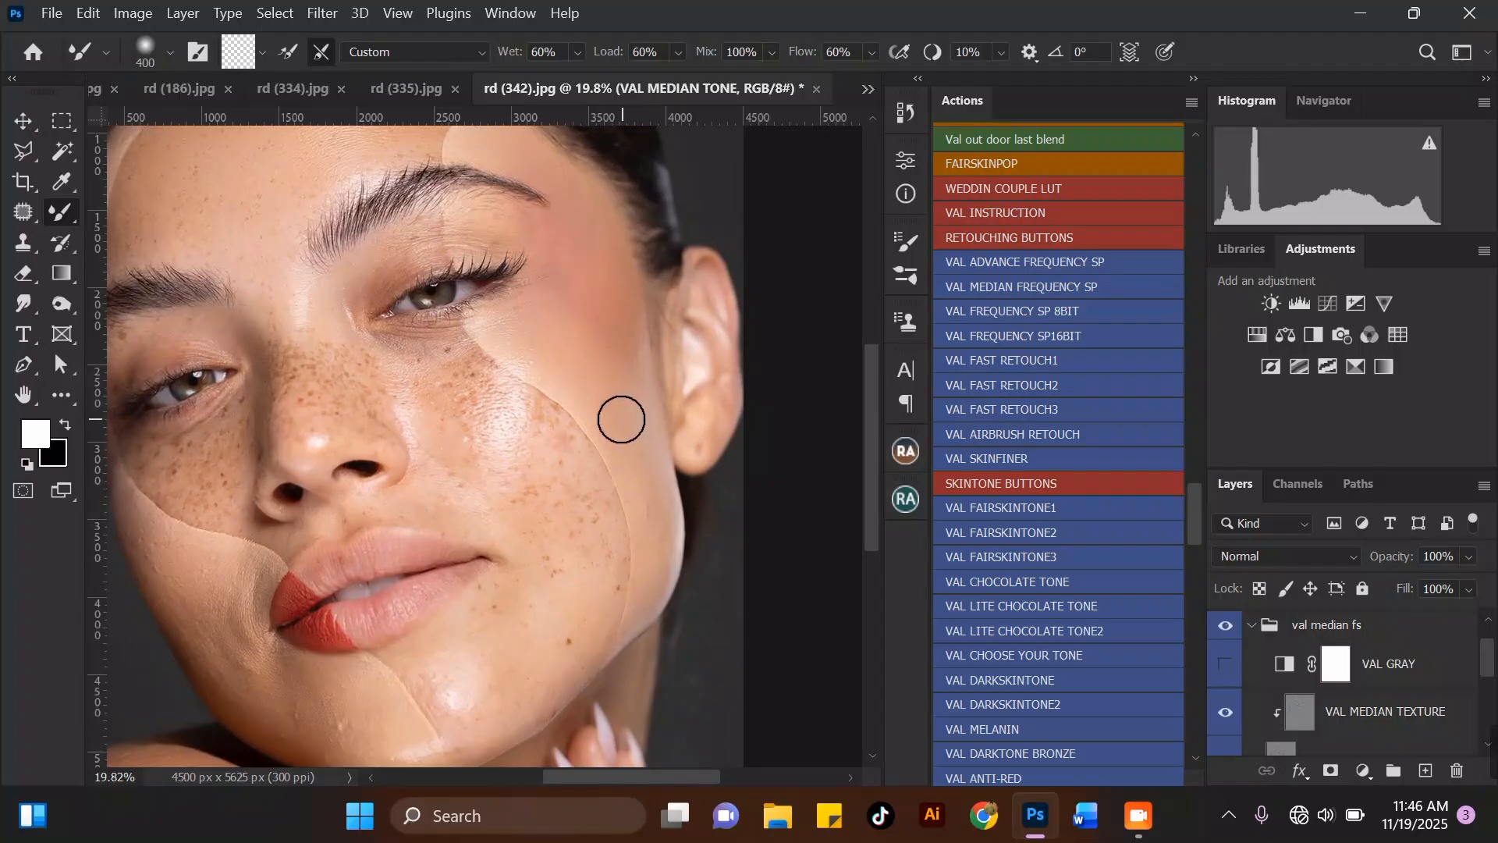
# Blend the outer cheek in front of the ear and down the jaw edge with a Mixer Brush between 250 and 400 px.
pyautogui.moveTo(655, 471); pyautogui.dragTo(657, 510)
pyautogui.press(']')
pyautogui.press(']')
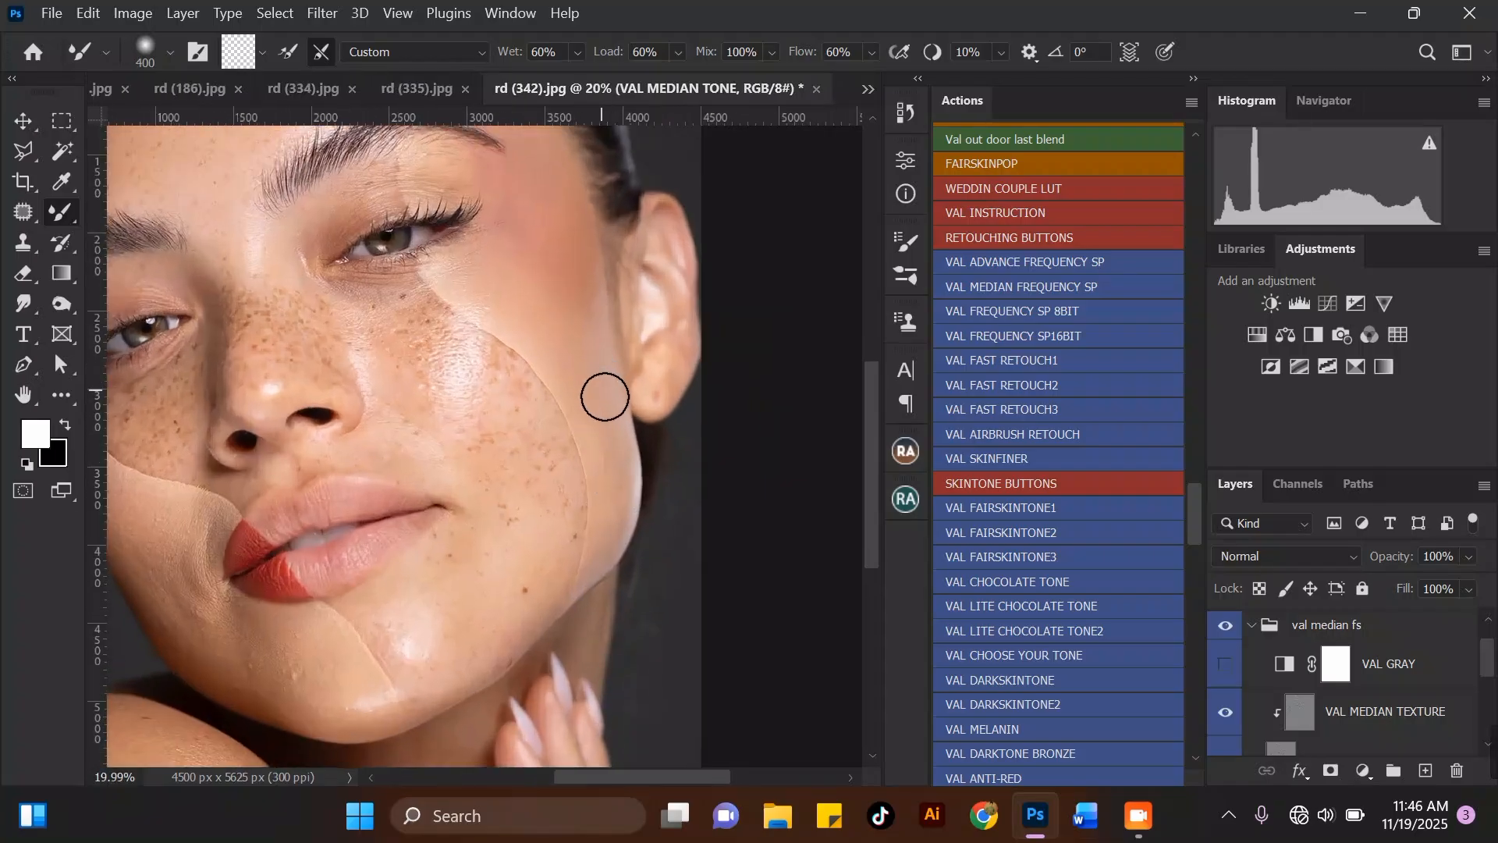
pyautogui.scroll(3, 610, 475)
pyautogui.press('[')
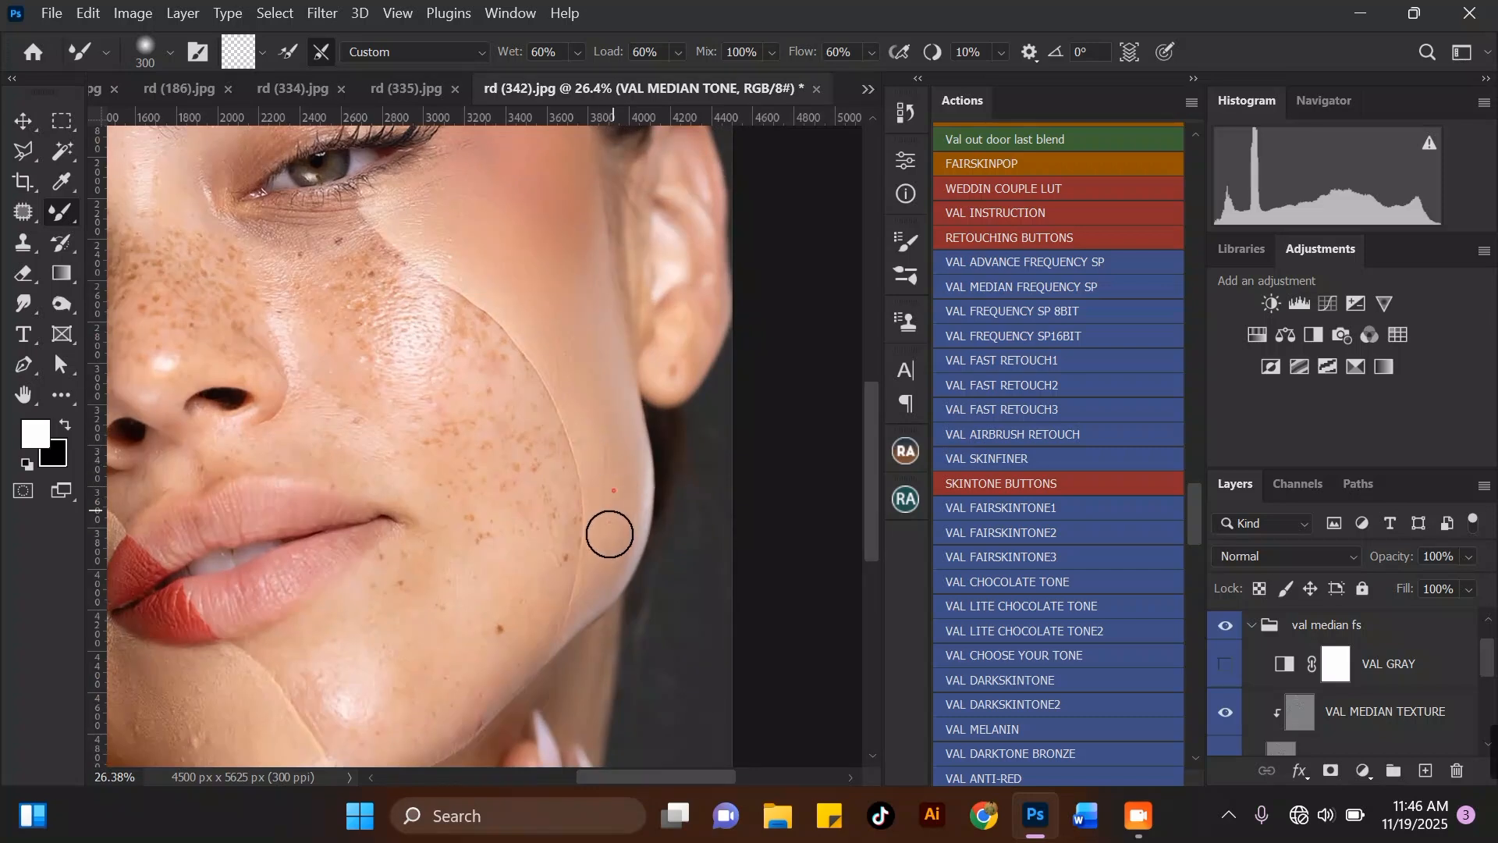
pyautogui.press(']')
pyautogui.moveTo(572, 327)
pyautogui.mouseDown()
pyautogui.moveTo(578, 395)
pyautogui.moveTo(597, 381)
pyautogui.moveTo(614, 442)
pyautogui.moveTo(582, 355)
pyautogui.mouseUp()
pyautogui.scroll(-3, 550, 315)
pyautogui.scroll(2, 593, 437)
pyautogui.press('[')
pyautogui.press('[')
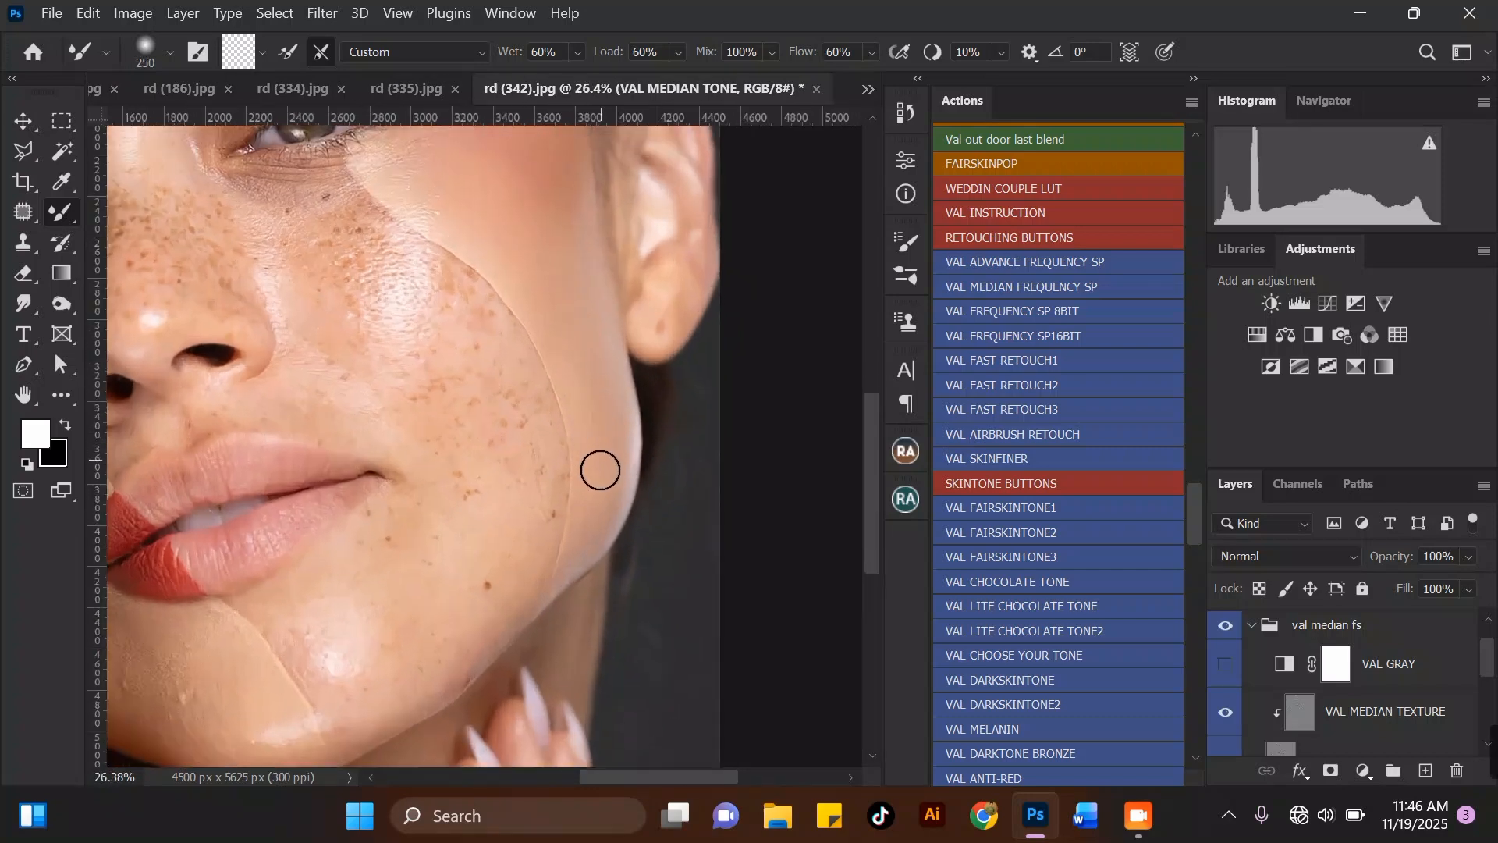
# Blend away the dark spot and freckles on the lower cheek below the mouth corner with a 400 to 500 px Mixer Brush.
pyautogui.scroll(-3, 587, 357)
pyautogui.scroll(3, 519, 539)
pyautogui.press(']')
pyautogui.press(']')
pyautogui.press(']')
pyautogui.moveTo(530, 462)
pyautogui.mouseDown()
pyautogui.moveTo(504, 564)
pyautogui.moveTo(467, 611)
pyautogui.moveTo(517, 523)
pyautogui.moveTo(431, 539)
pyautogui.moveTo(404, 598)
pyautogui.moveTo(424, 589)
pyautogui.moveTo(434, 614)
pyautogui.moveTo(421, 628)
pyautogui.moveTo(455, 610)
pyautogui.moveTo(403, 654)
pyautogui.moveTo(475, 589)
pyautogui.moveTo(437, 602)
pyautogui.moveTo(367, 577)
pyautogui.moveTo(373, 618)
pyautogui.moveTo(398, 579)
pyautogui.moveTo(404, 514)
pyautogui.mouseUp()
pyautogui.press('[')
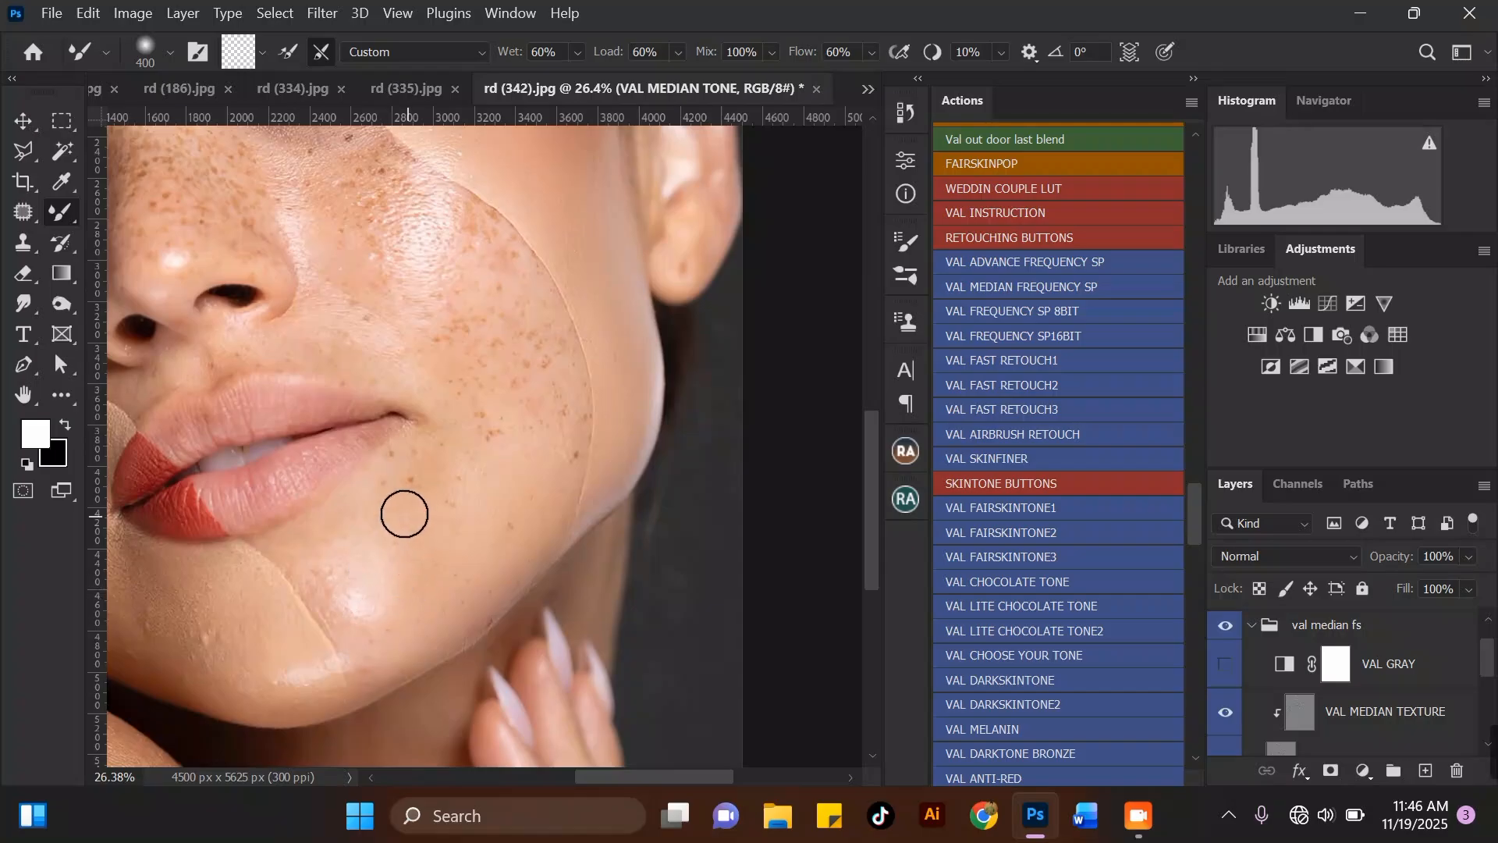
pyautogui.press(']')
pyautogui.press(']')
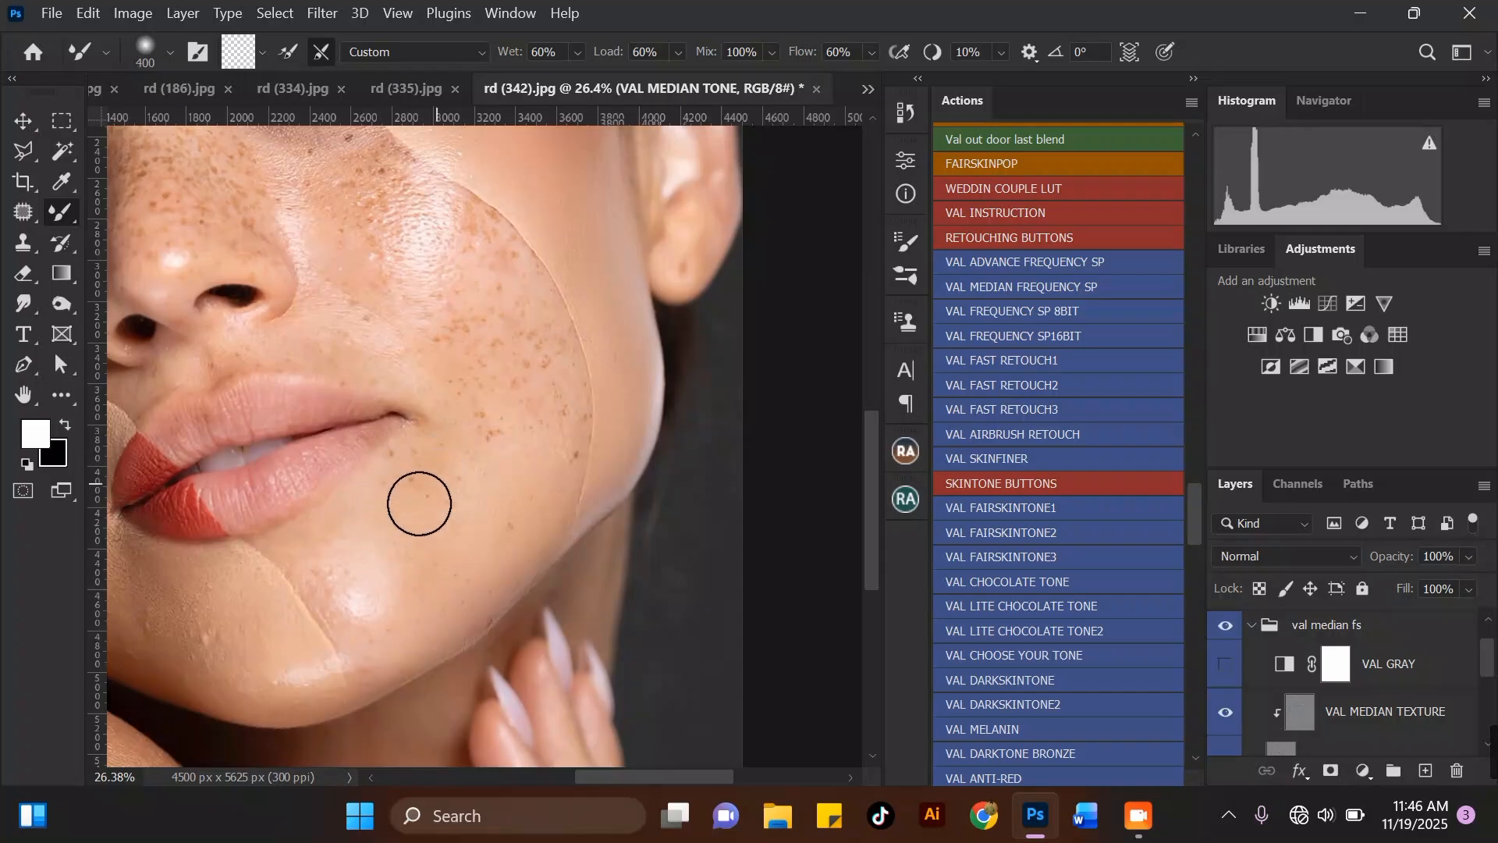
pyautogui.press('[')
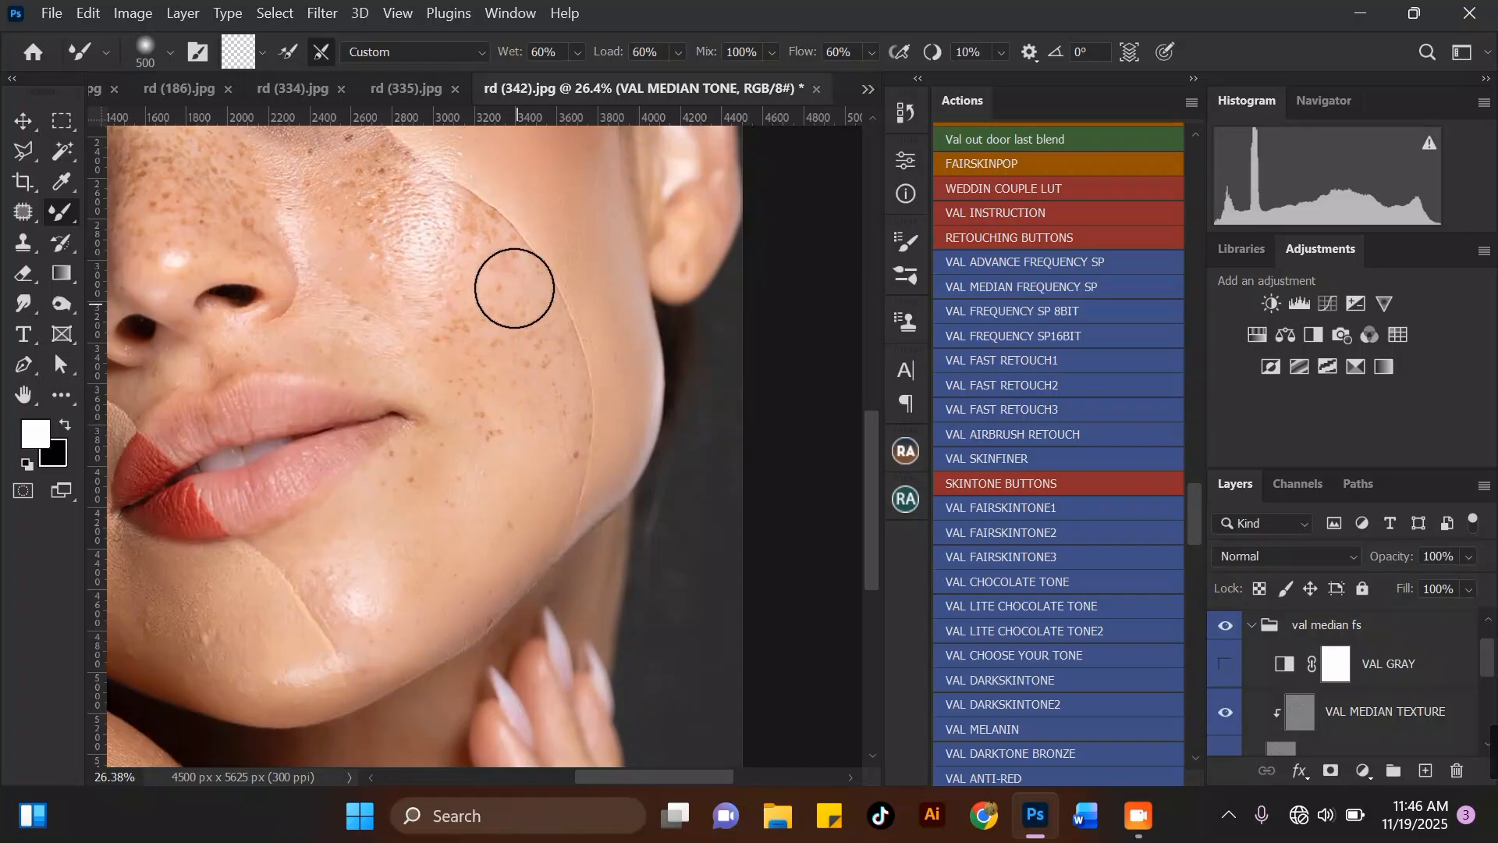
# Soften the freckles on the middle of the cheek inside the curved edge with the Mixer Brush at 400 and 500 px.
pyautogui.moveTo(517, 302); pyautogui.dragTo(468, 231)
pyautogui.press(']')
pyautogui.moveTo(465, 293); pyautogui.dragTo(462, 256)
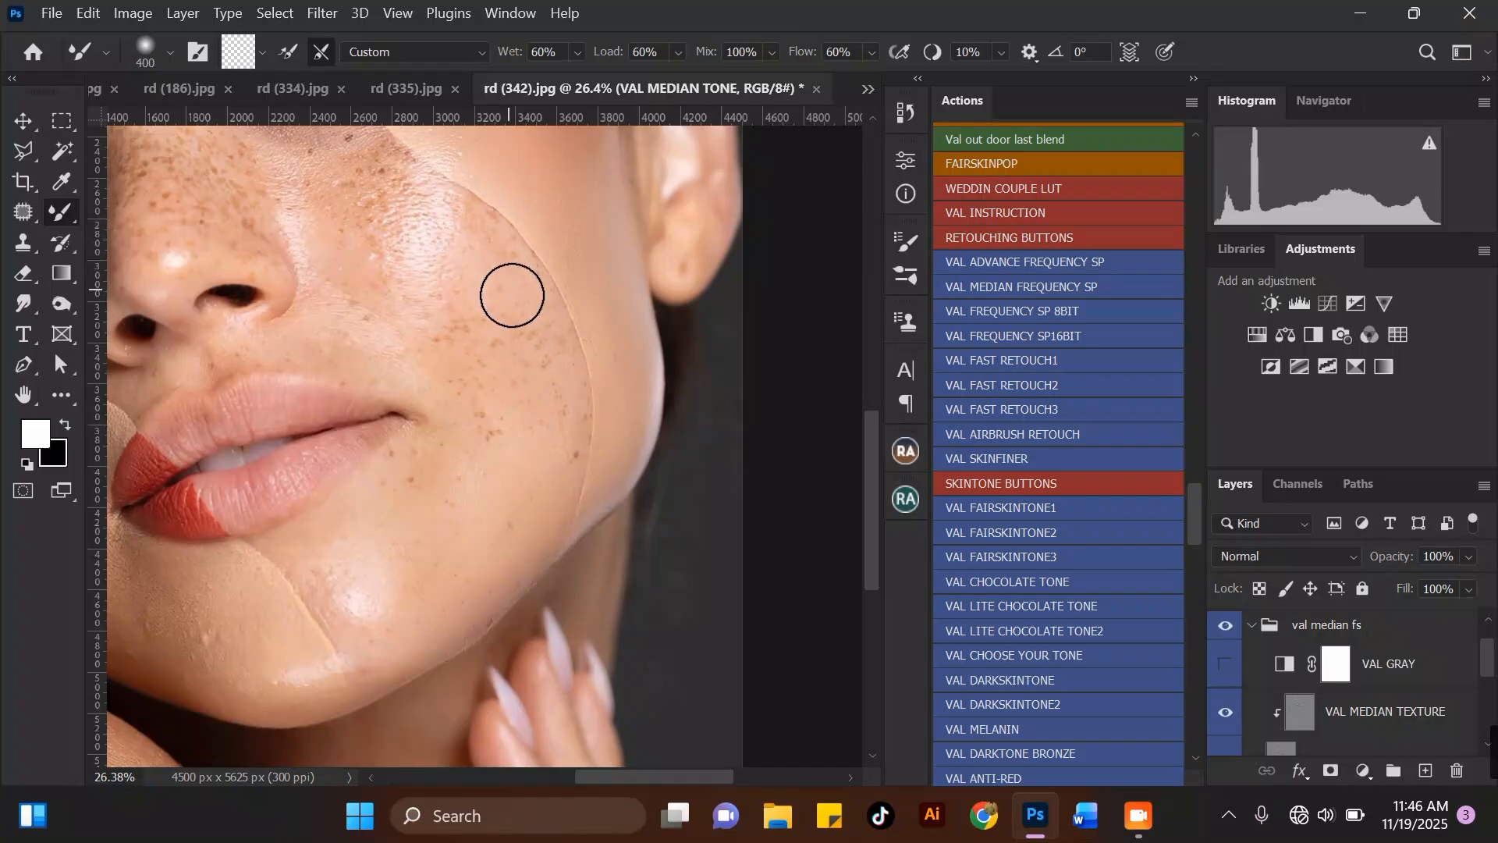
pyautogui.moveTo(550, 396)
pyautogui.mouseDown()
pyautogui.moveTo(539, 347)
pyautogui.moveTo(475, 302)
pyautogui.mouseUp()
pyautogui.moveTo(475, 353); pyautogui.dragTo(483, 342)
pyautogui.moveTo(515, 438); pyautogui.dragTo(497, 436)
pyautogui.moveTo(494, 335); pyautogui.dragTo(499, 424)
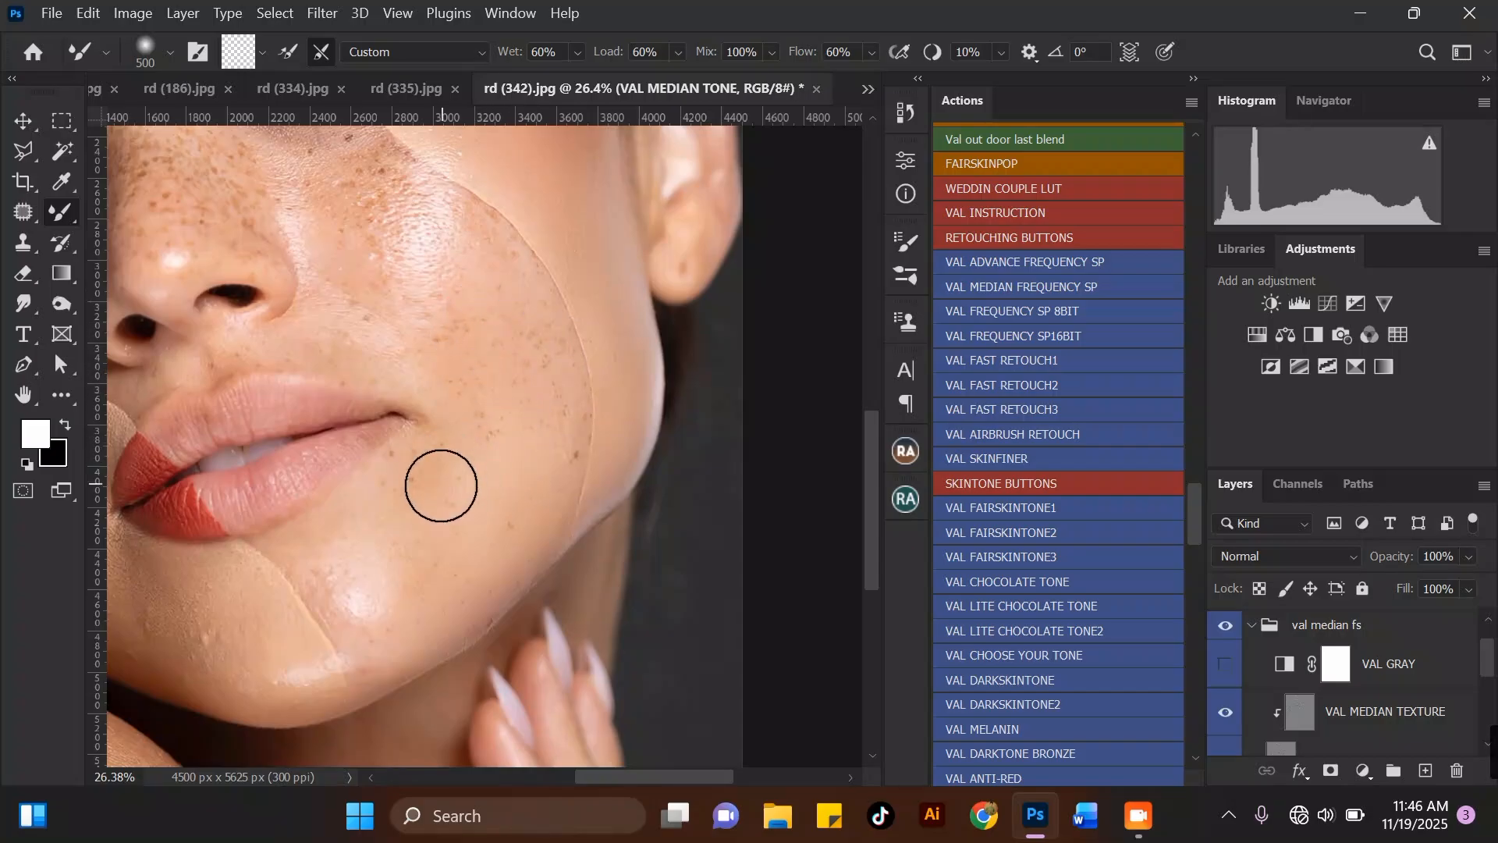
pyautogui.scroll(-2, 492, 406)
pyautogui.moveTo(482, 326); pyautogui.dragTo(490, 360)
pyautogui.moveTo(493, 362); pyautogui.dragTo(480, 318)
pyautogui.moveTo(478, 311)
pyautogui.mouseDown()
pyautogui.moveTo(514, 370)
pyautogui.moveTo(477, 332)
pyautogui.moveTo(468, 398)
pyautogui.moveTo(428, 398)
pyautogui.mouseUp()
# Reduce the Mixer Brush and blend the skin between the nostril and upper lip and beside the mouth corner.
pyautogui.press('[')
pyautogui.press('[')
pyautogui.press('[')
pyautogui.press('[')
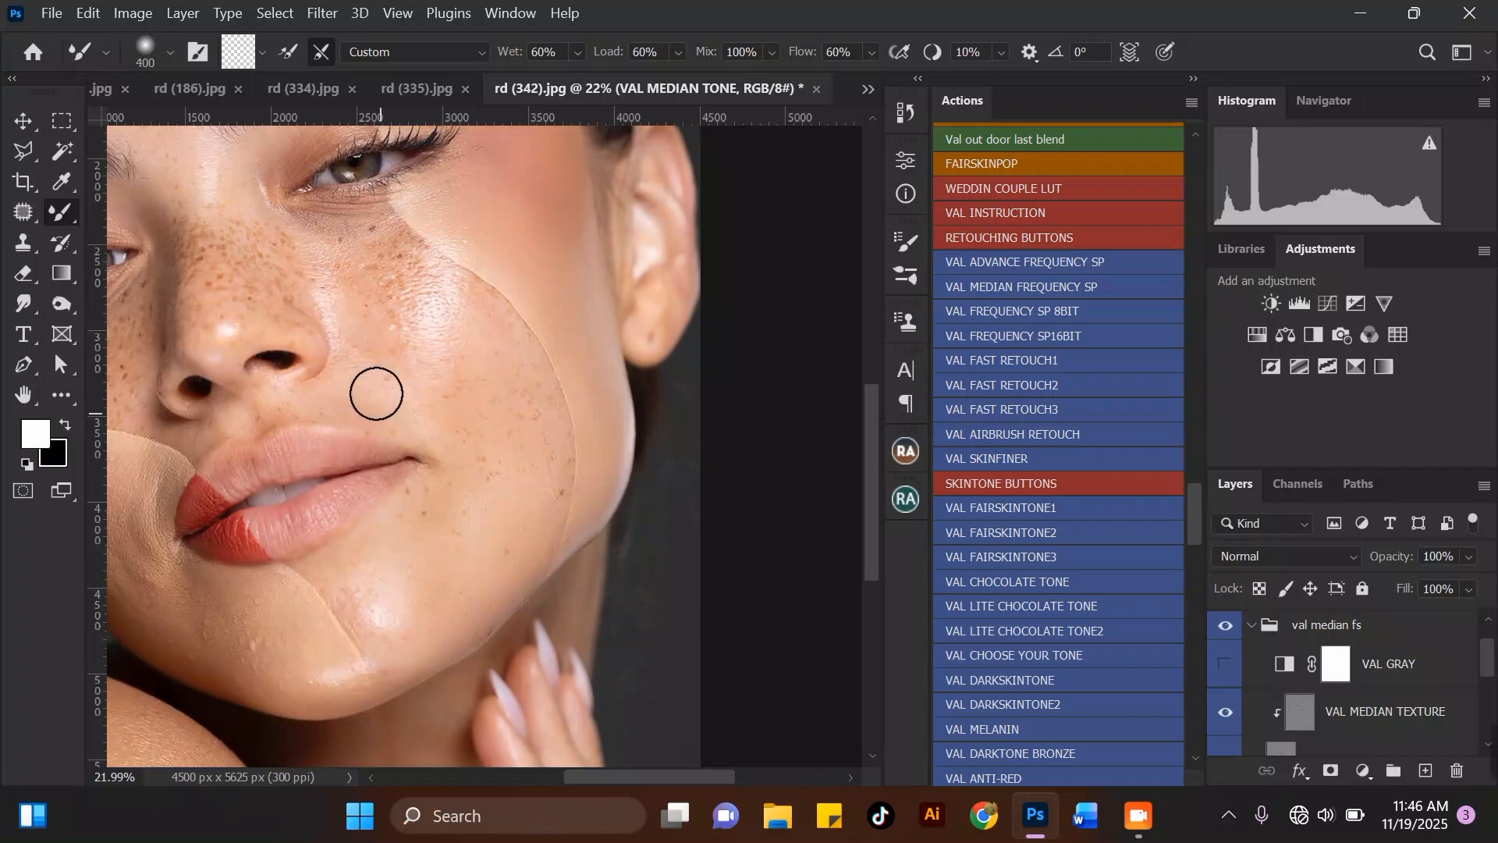
pyautogui.press('[')
pyautogui.moveTo(321, 390); pyautogui.dragTo(336, 400)
pyautogui.moveTo(446, 431)
pyautogui.mouseDown()
pyautogui.moveTo(537, 477)
pyautogui.moveTo(515, 510)
pyautogui.moveTo(488, 495)
pyautogui.moveTo(449, 503)
pyautogui.moveTo(444, 571)
pyautogui.moveTo(464, 549)
pyautogui.mouseUp()
# Even the tone and highlight of the chin below the lips, alternating the Mixer Brush between 400 and 500 px.
pyautogui.click(429, 606)
pyautogui.press(']')
pyautogui.moveTo(427, 625); pyautogui.dragTo(422, 592)
pyautogui.press('[')
pyautogui.click(348, 605)
pyautogui.press(']')
pyautogui.click(398, 635)
pyautogui.press('[')
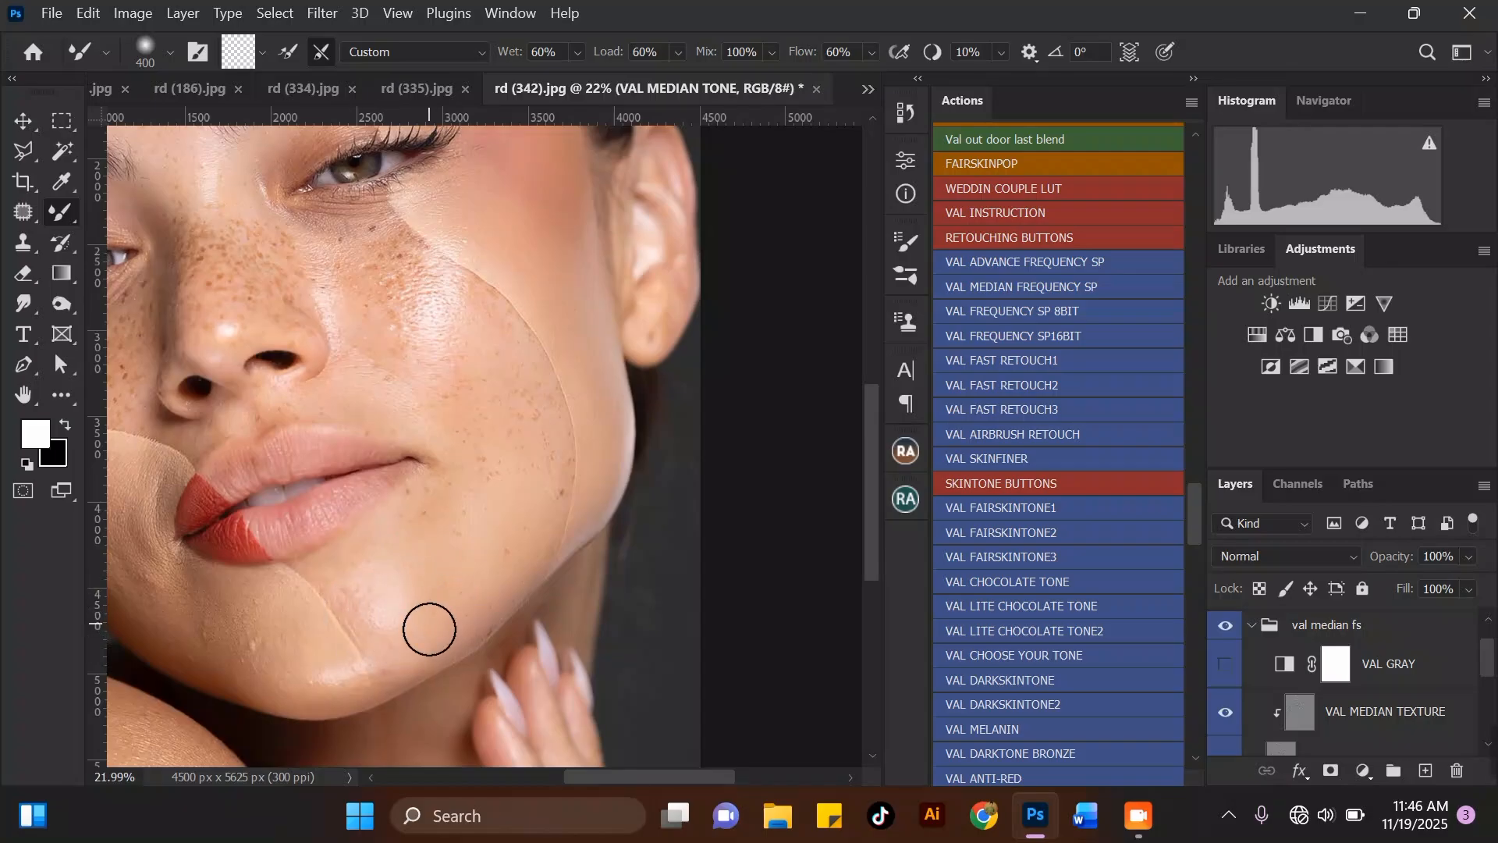
# Blend the jawline beside the chin with a 400 px Mixer Brush and the lower cheek with one of 500 px or larger.
pyautogui.moveTo(471, 620); pyautogui.dragTo(497, 587)
pyautogui.press(']')
pyautogui.click(490, 517)
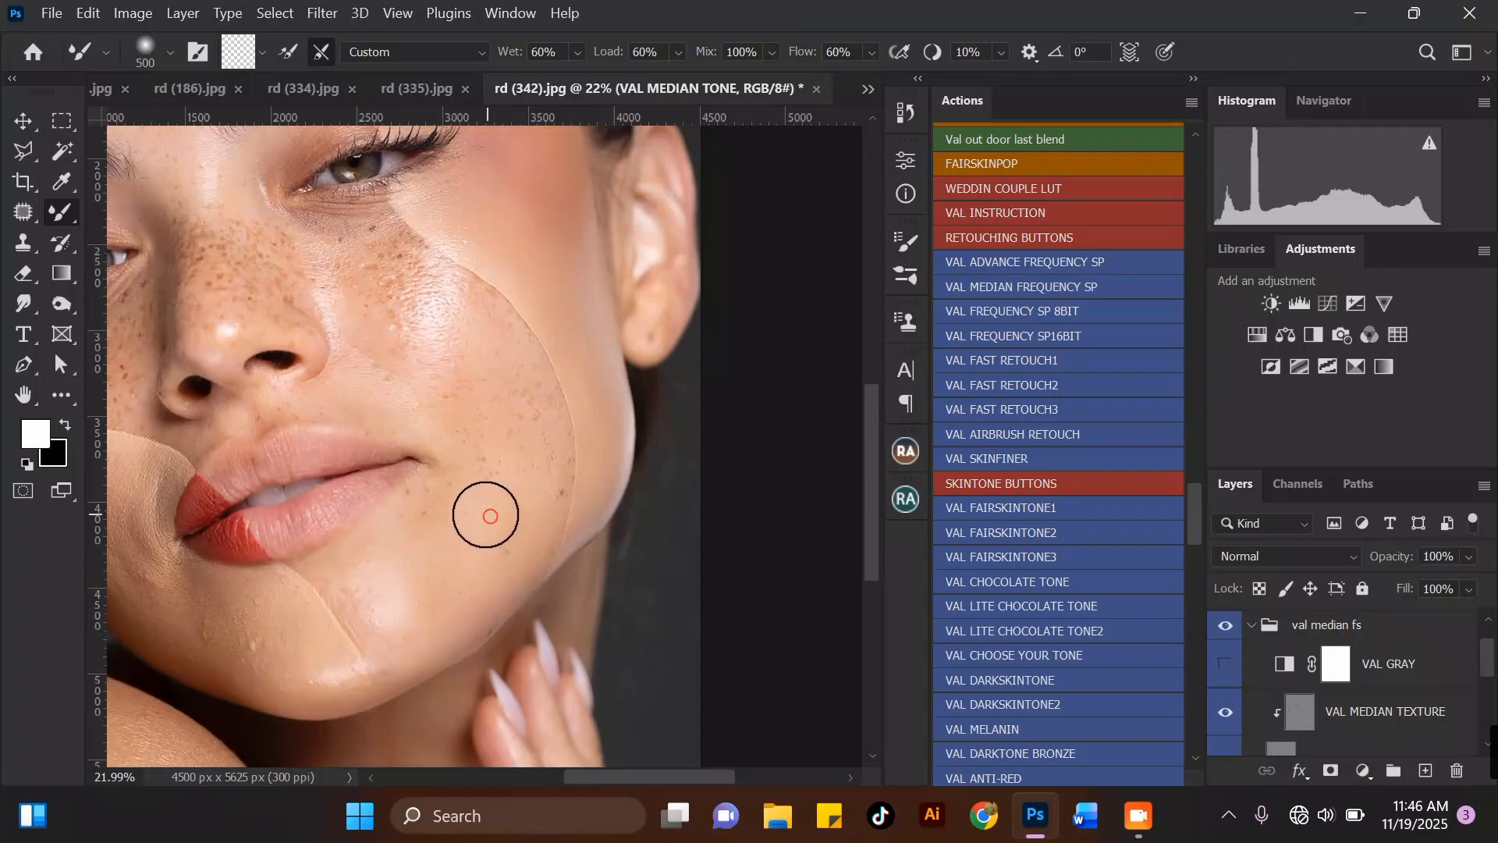
pyautogui.scroll(-2, 472, 524)
pyautogui.scroll(1, 441, 291)
pyautogui.press(']')
pyautogui.click(478, 545)
pyautogui.click(503, 432)
pyautogui.scroll(-1, 359, 257)
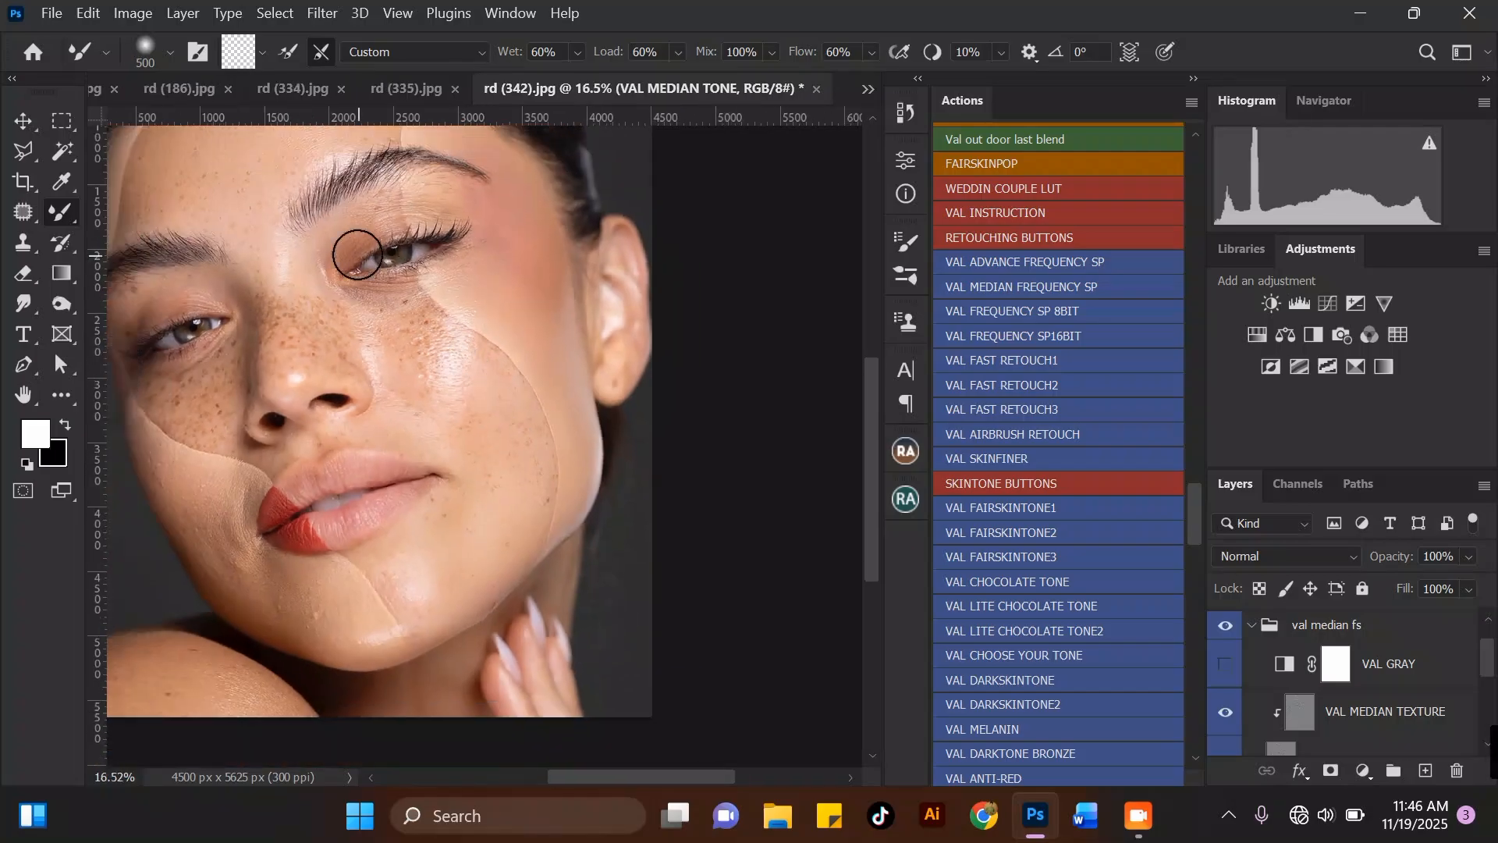
# Blend the freckles on the upper cheek just below the eye with the Mixer Brush at 400 and 300 px.
pyautogui.press('[')
pyautogui.scroll(4, 415, 350)
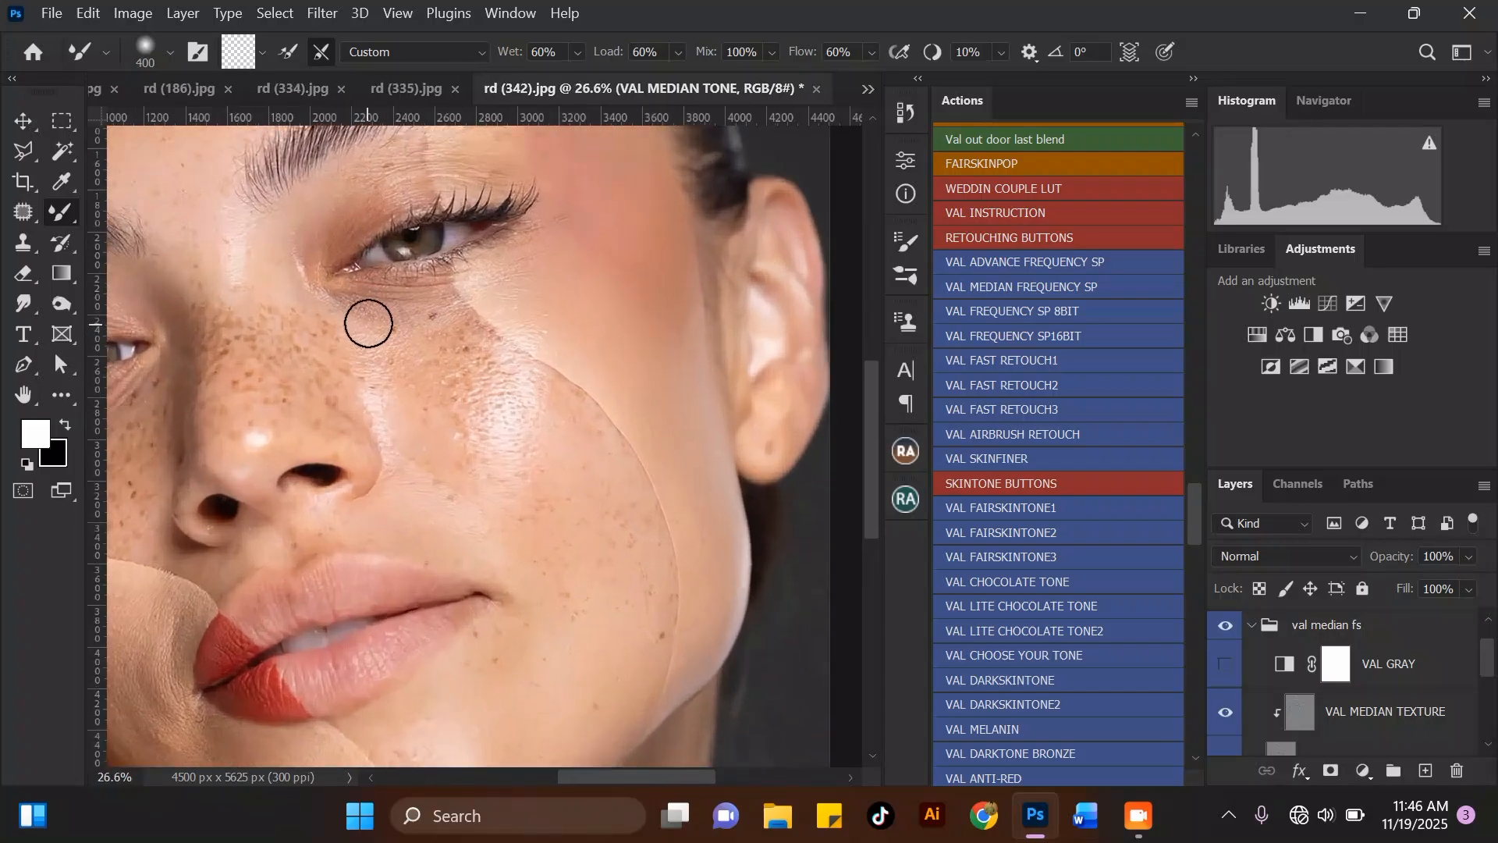
pyautogui.click(450, 346)
pyautogui.moveTo(462, 352)
pyautogui.mouseDown()
pyautogui.moveTo(412, 353)
pyautogui.moveTo(452, 370)
pyautogui.moveTo(458, 419)
pyautogui.moveTo(417, 390)
pyautogui.moveTo(442, 414)
pyautogui.moveTo(433, 429)
pyautogui.moveTo(456, 436)
pyautogui.moveTo(430, 437)
pyautogui.moveTo(423, 481)
pyautogui.moveTo(444, 505)
pyautogui.moveTo(398, 500)
pyautogui.moveTo(410, 493)
pyautogui.moveTo(457, 530)
pyautogui.moveTo(404, 525)
pyautogui.moveTo(467, 527)
pyautogui.moveTo(476, 542)
pyautogui.moveTo(442, 405)
pyautogui.mouseUp()
pyautogui.press('[')
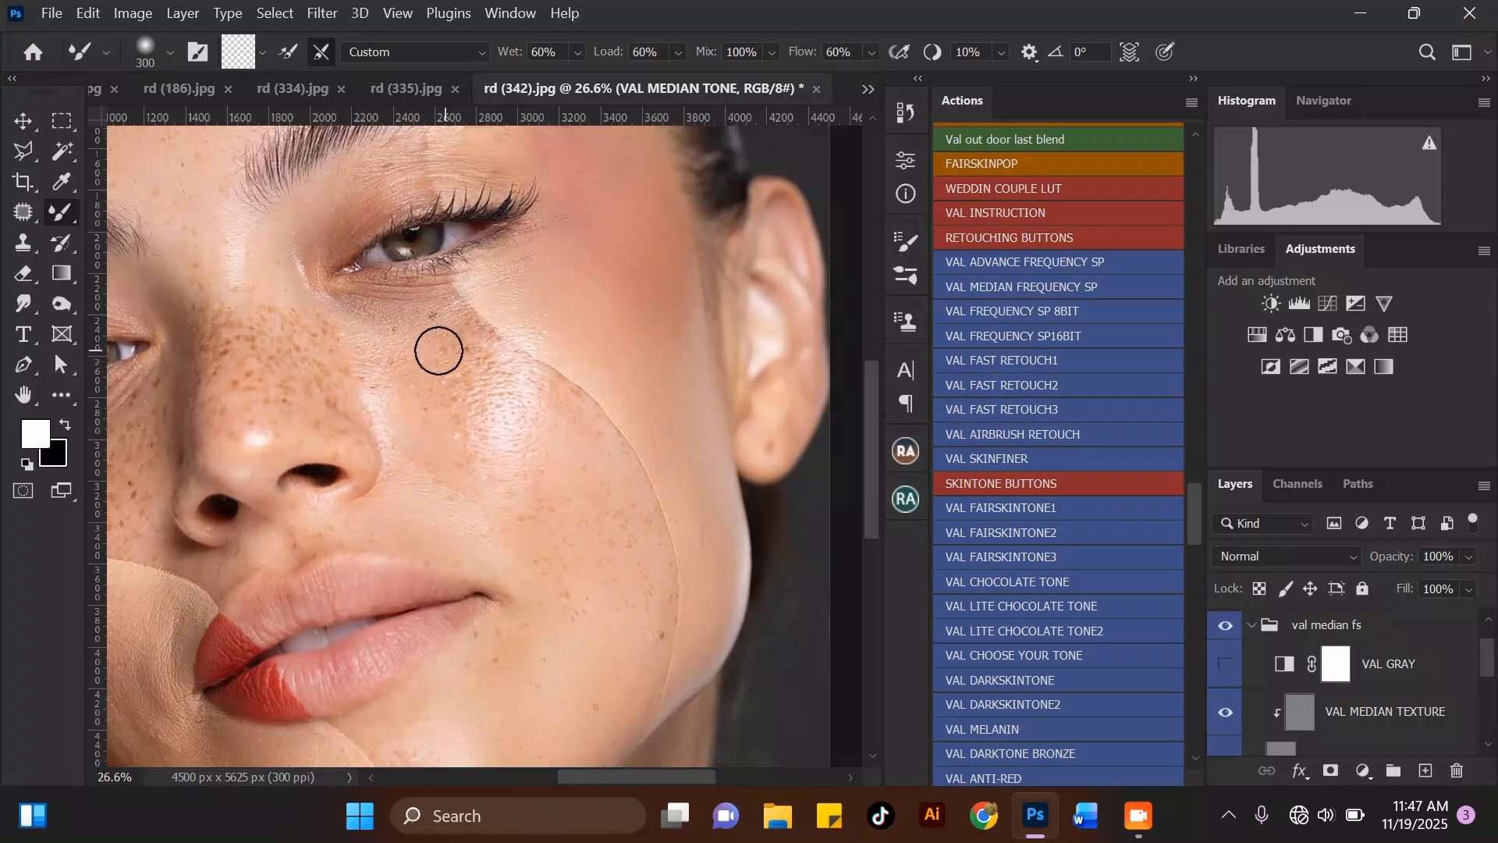
# Even the cheekbone highlight and the cheek freckles below it with the Mixer Brush at 400 and 500 px.
pyautogui.press(']')
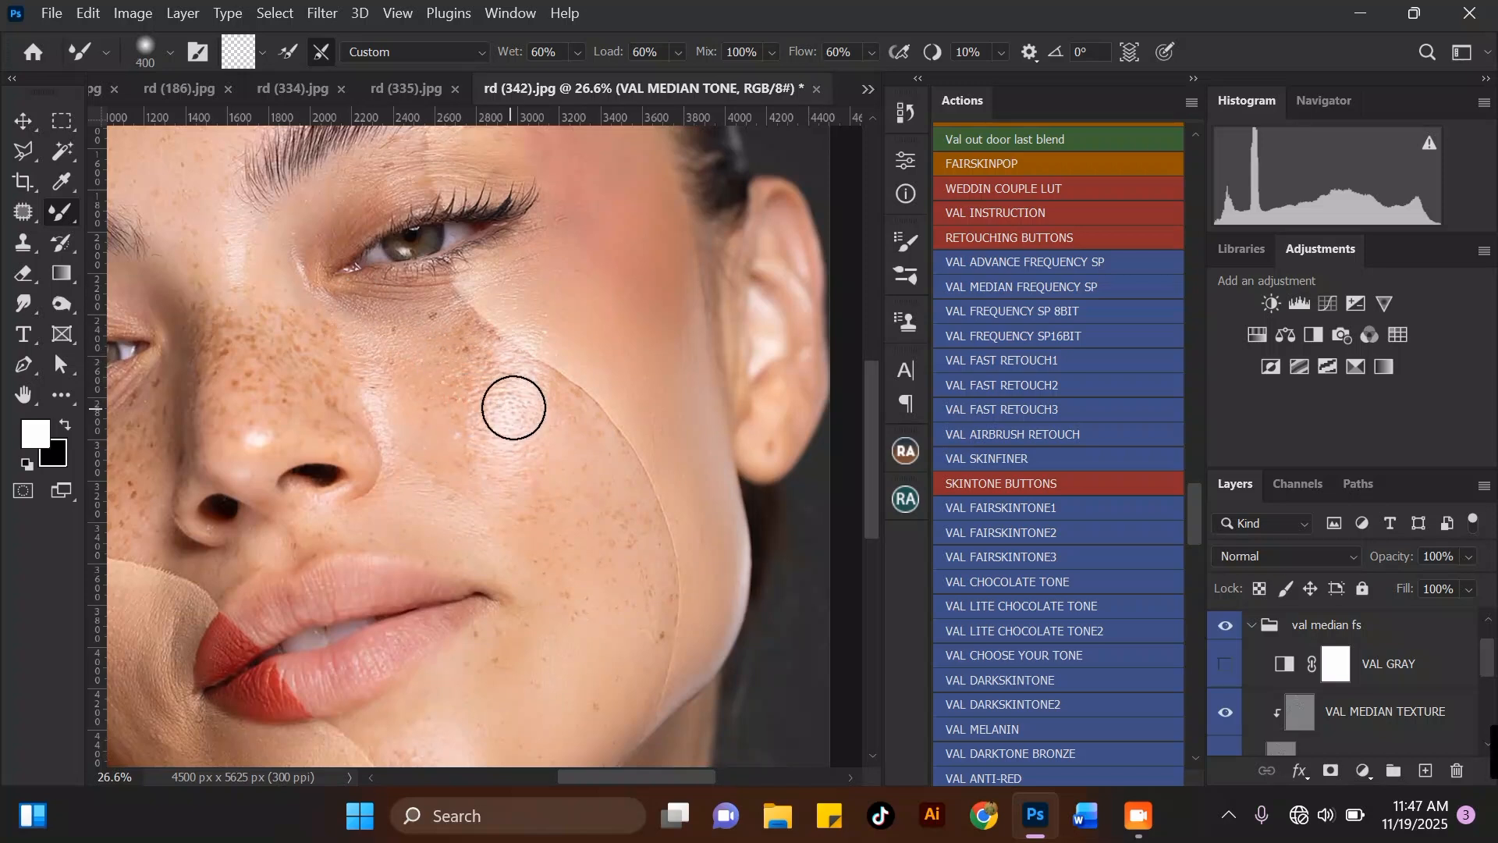
pyautogui.press(']')
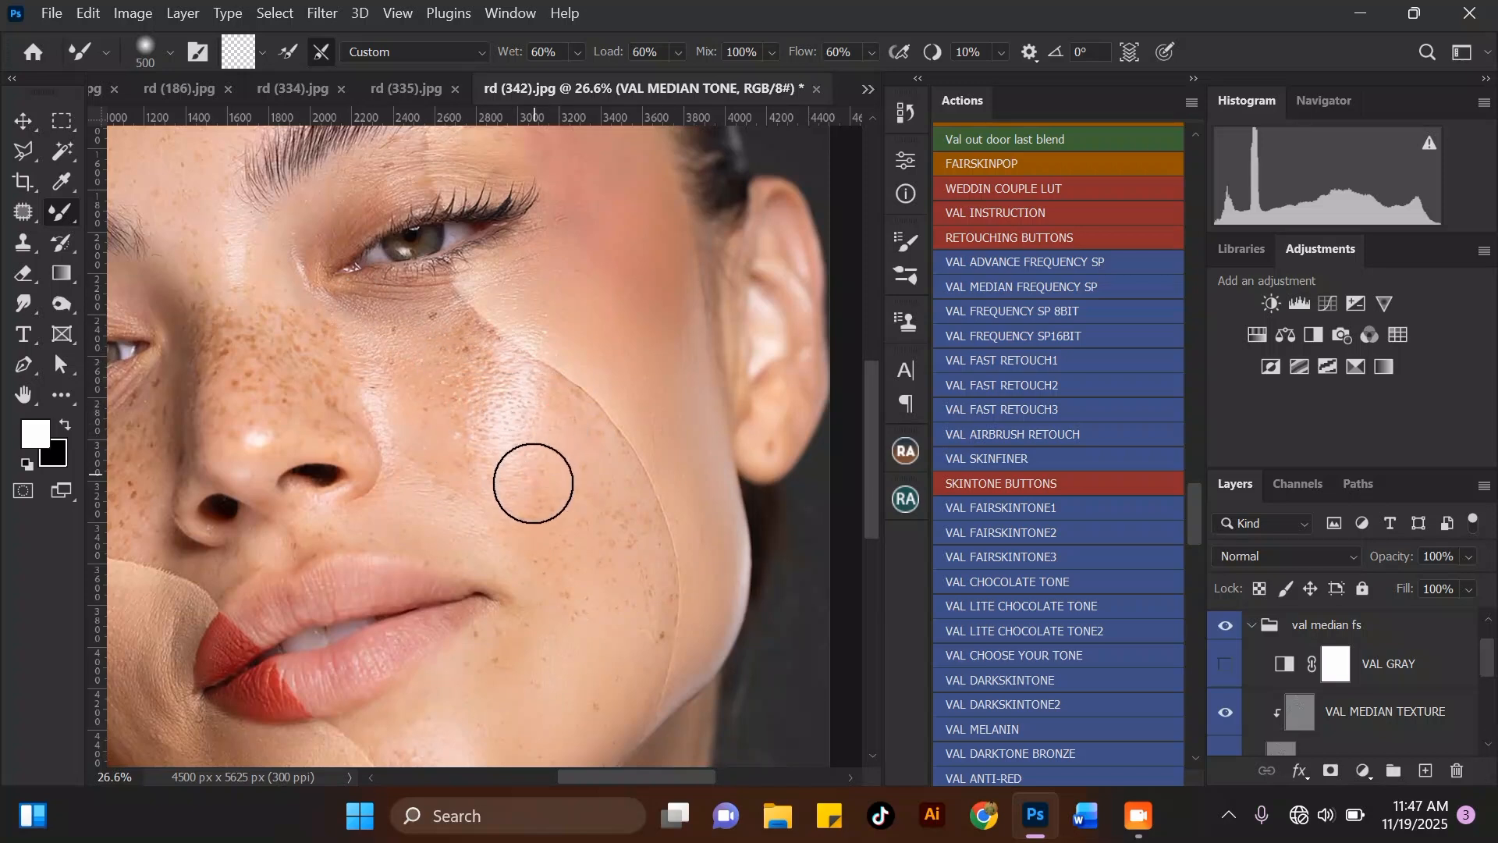
pyautogui.scroll(-3, 526, 463)
pyautogui.scroll(2, 541, 438)
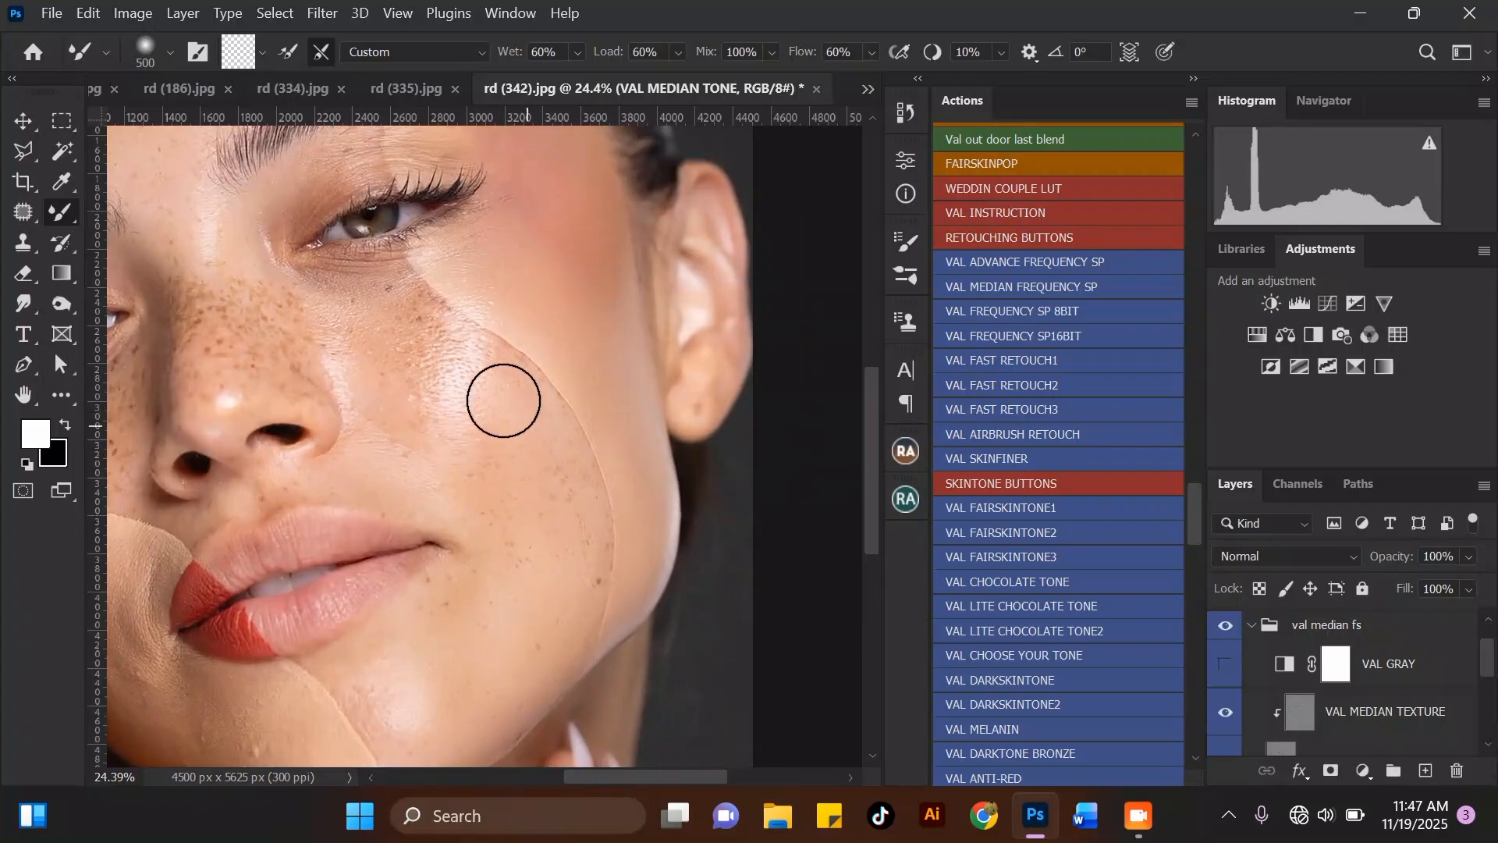
pyautogui.press('[')
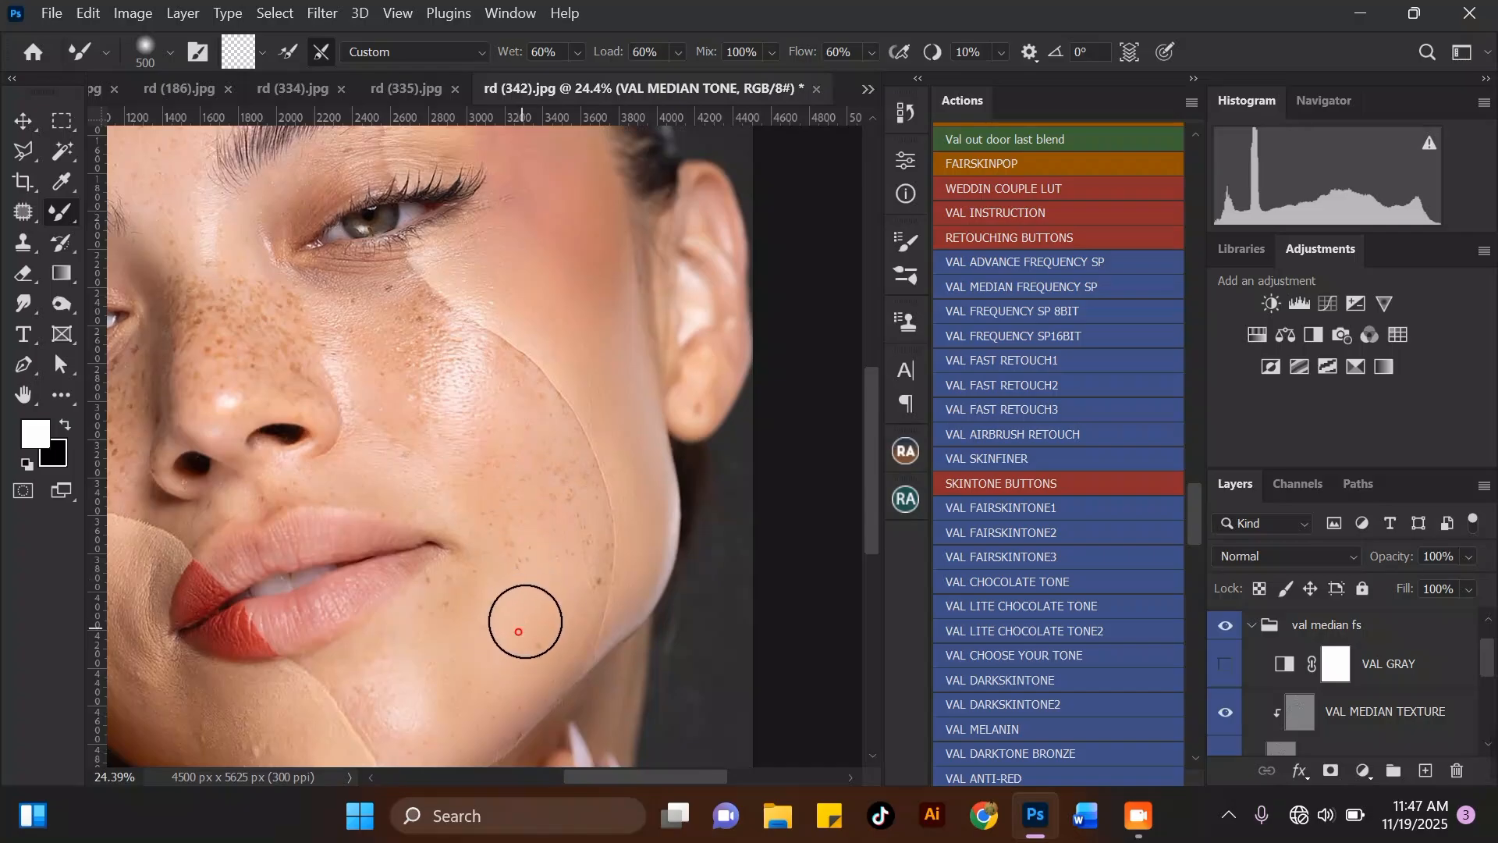
# Smooth the lower cheek between the mouth corner and jaw with a 600 px Mixer Brush, and return it to 500 px.
pyautogui.press(']')
pyautogui.press(']')
pyautogui.scroll(-1, 485, 569)
pyautogui.scroll(-1, 484, 569)
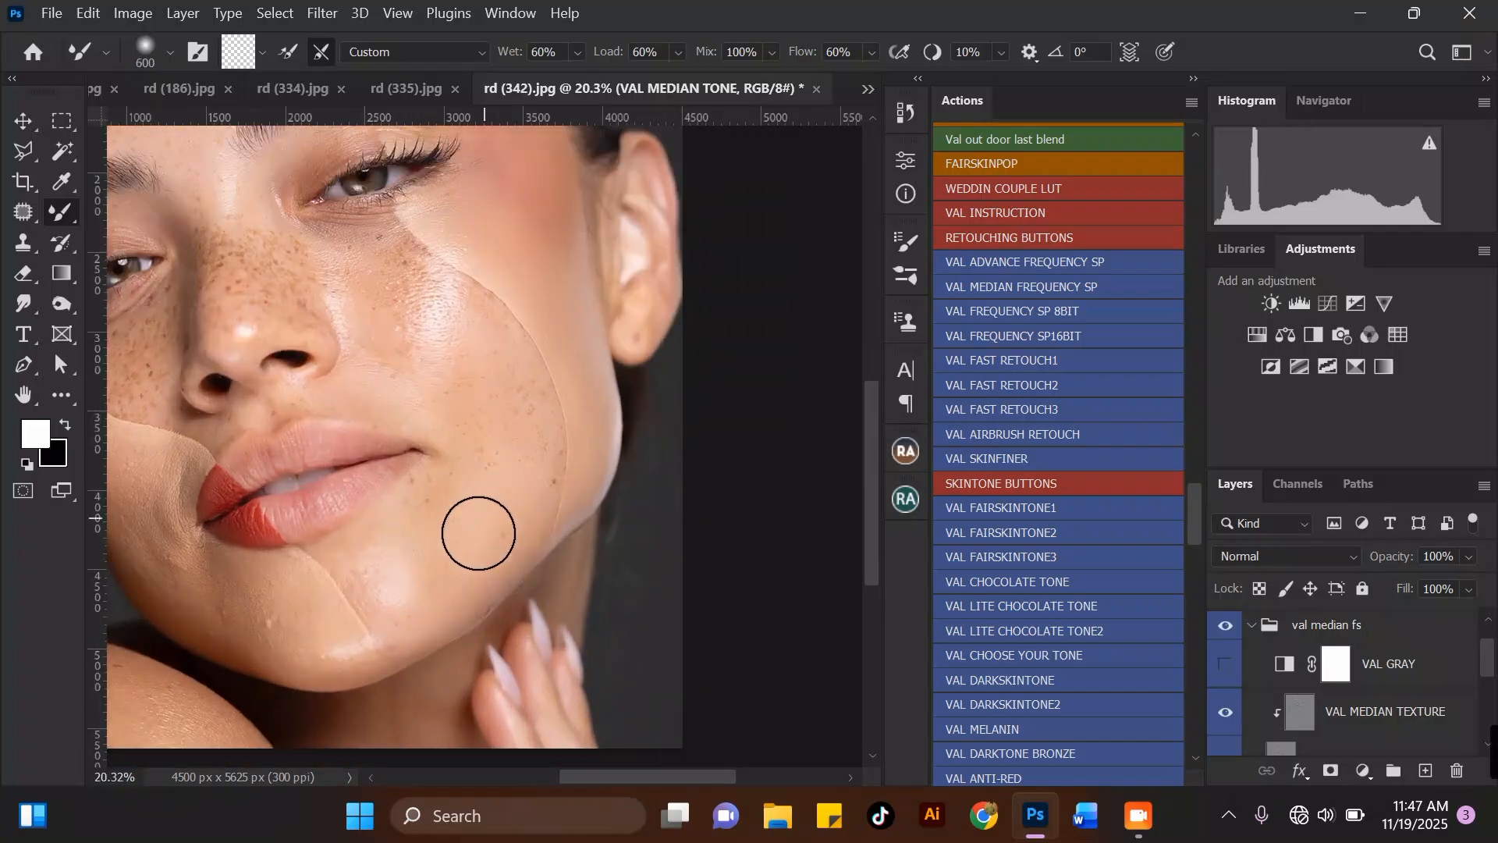
pyautogui.press('[')
pyautogui.scroll(-1, 421, 406)
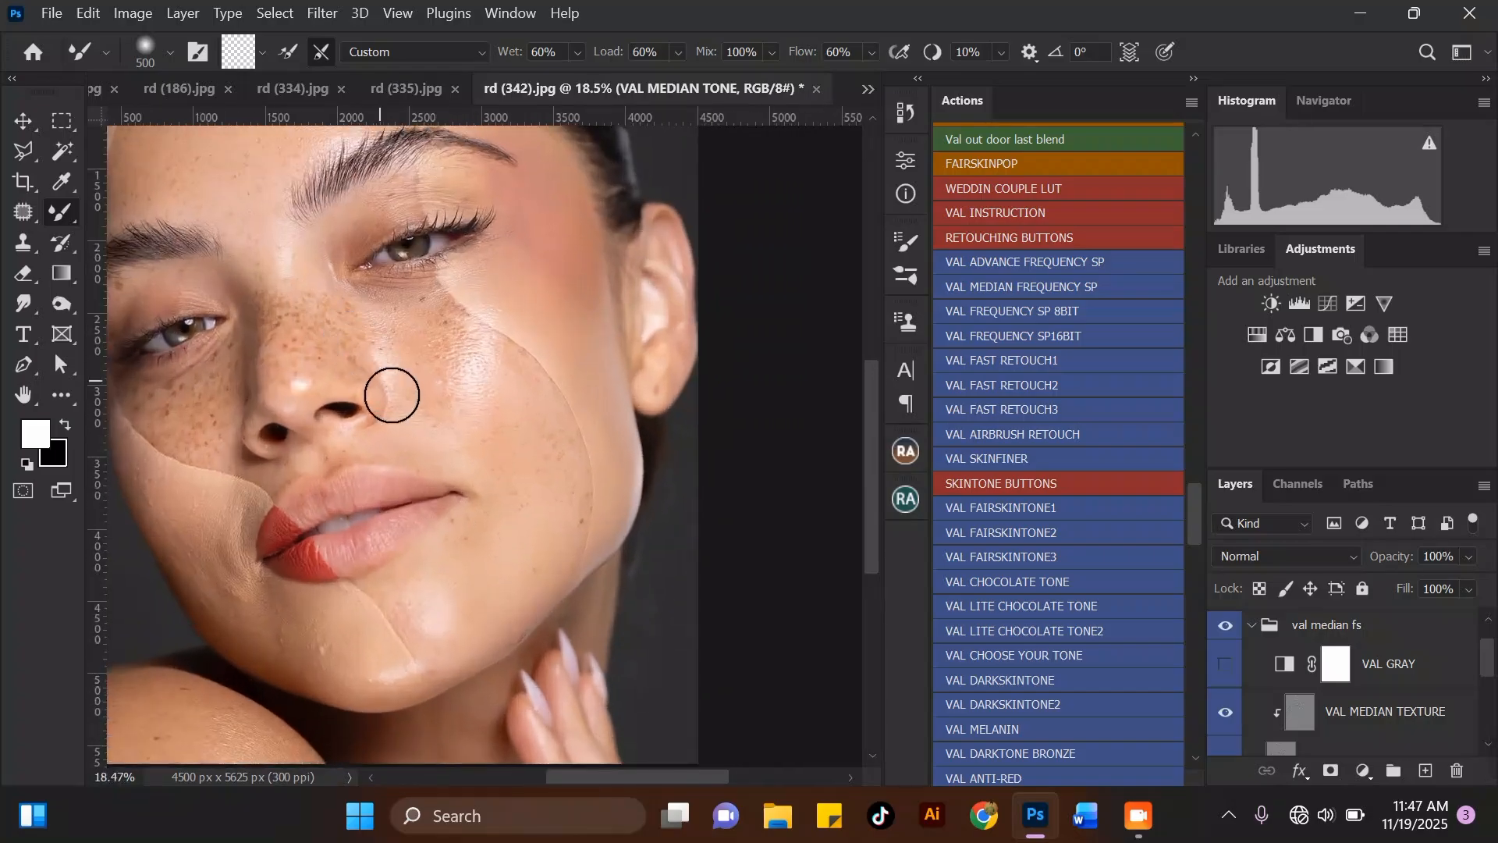
# Blend the eyelid skin between the brow and the eye on the ear side with a 300 px Mixer Brush.
pyautogui.press('[')
pyautogui.scroll(4, 334, 314)
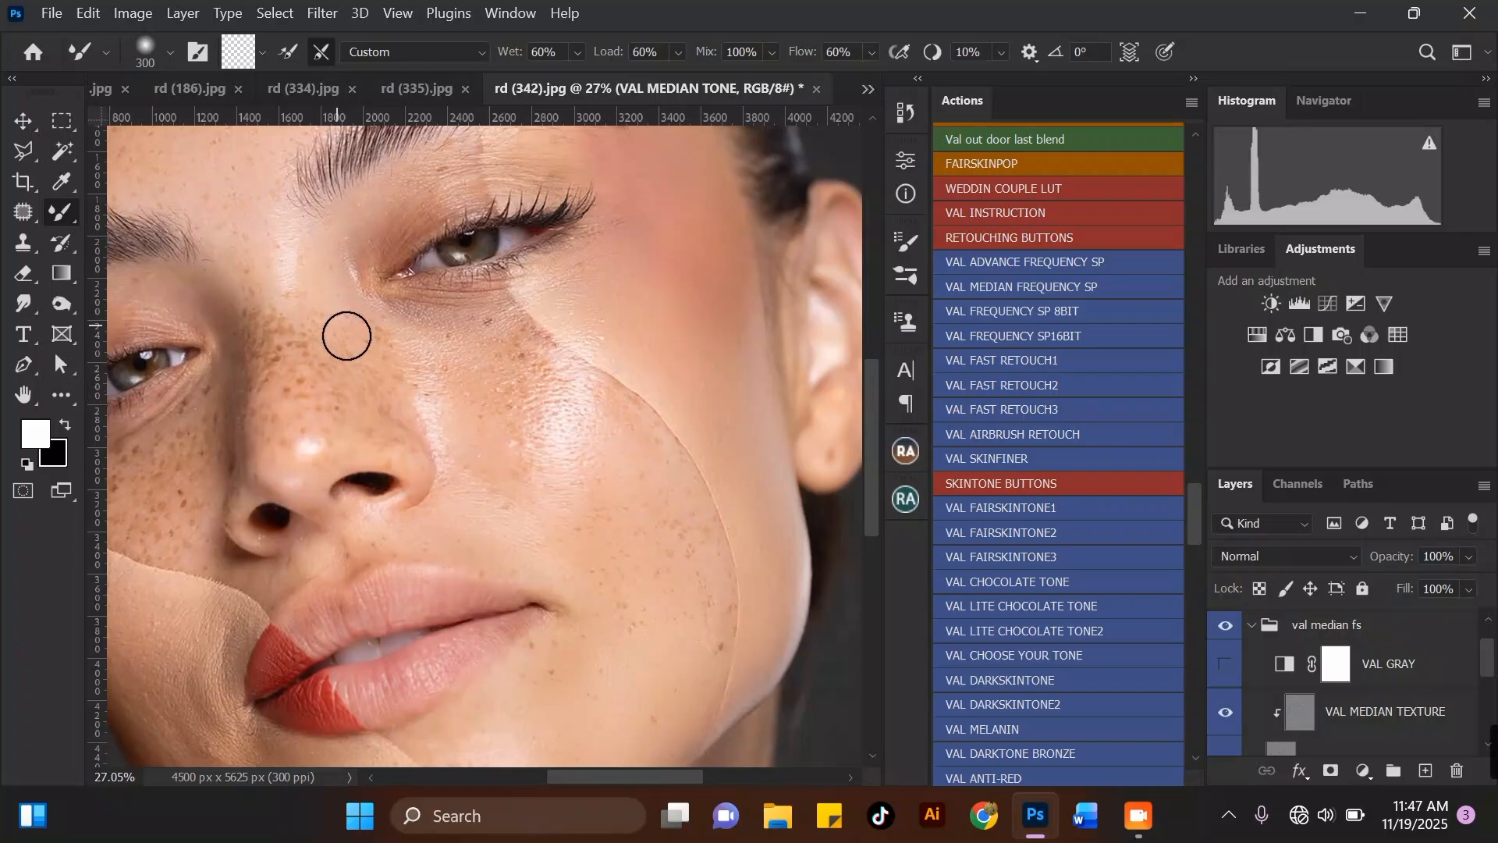
pyautogui.scroll(-3, 360, 404)
pyautogui.scroll(3, 338, 312)
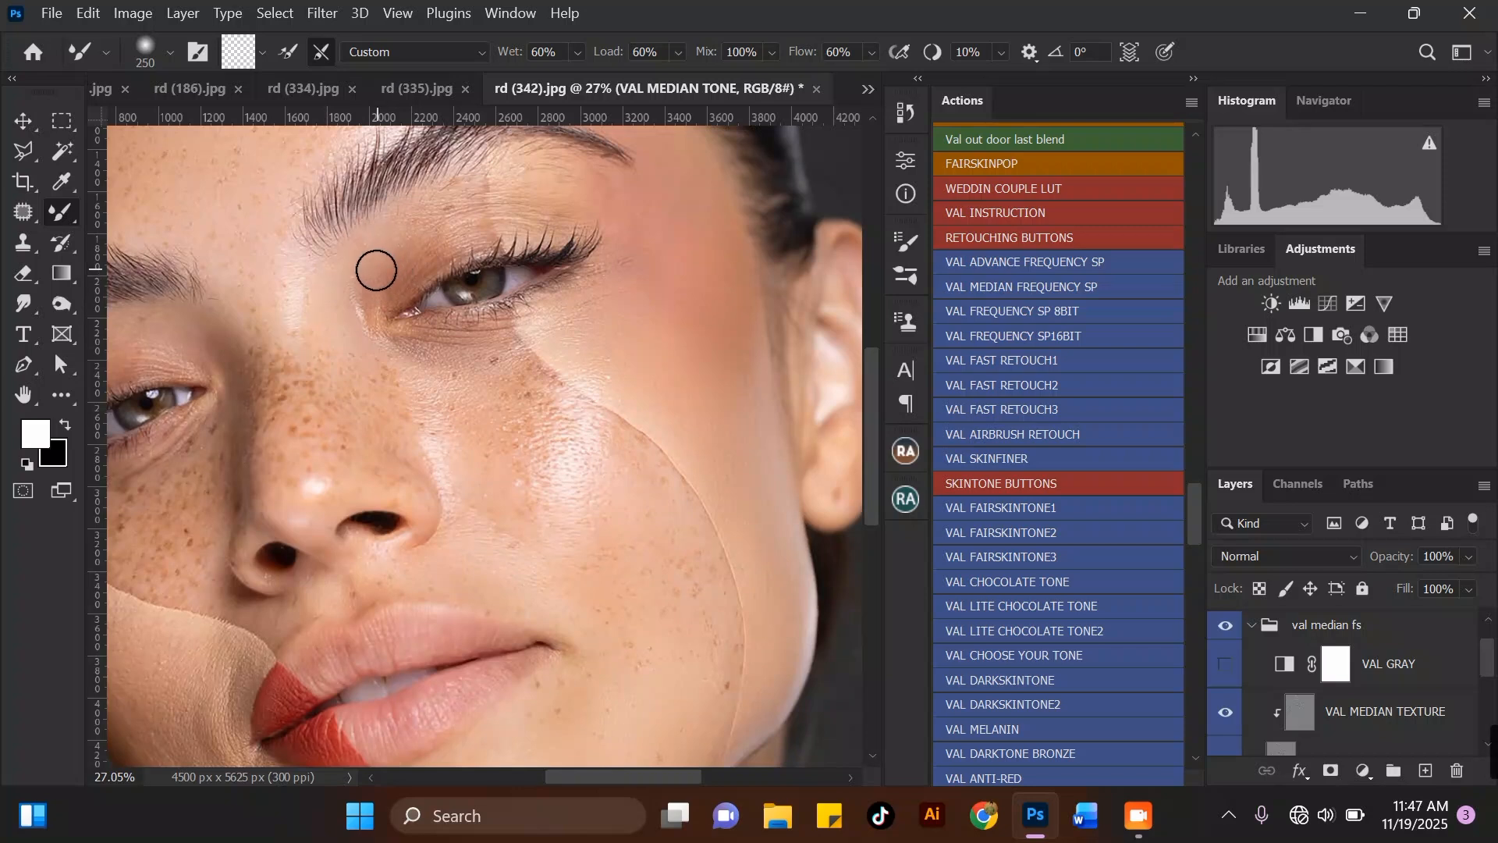
pyautogui.press(']')
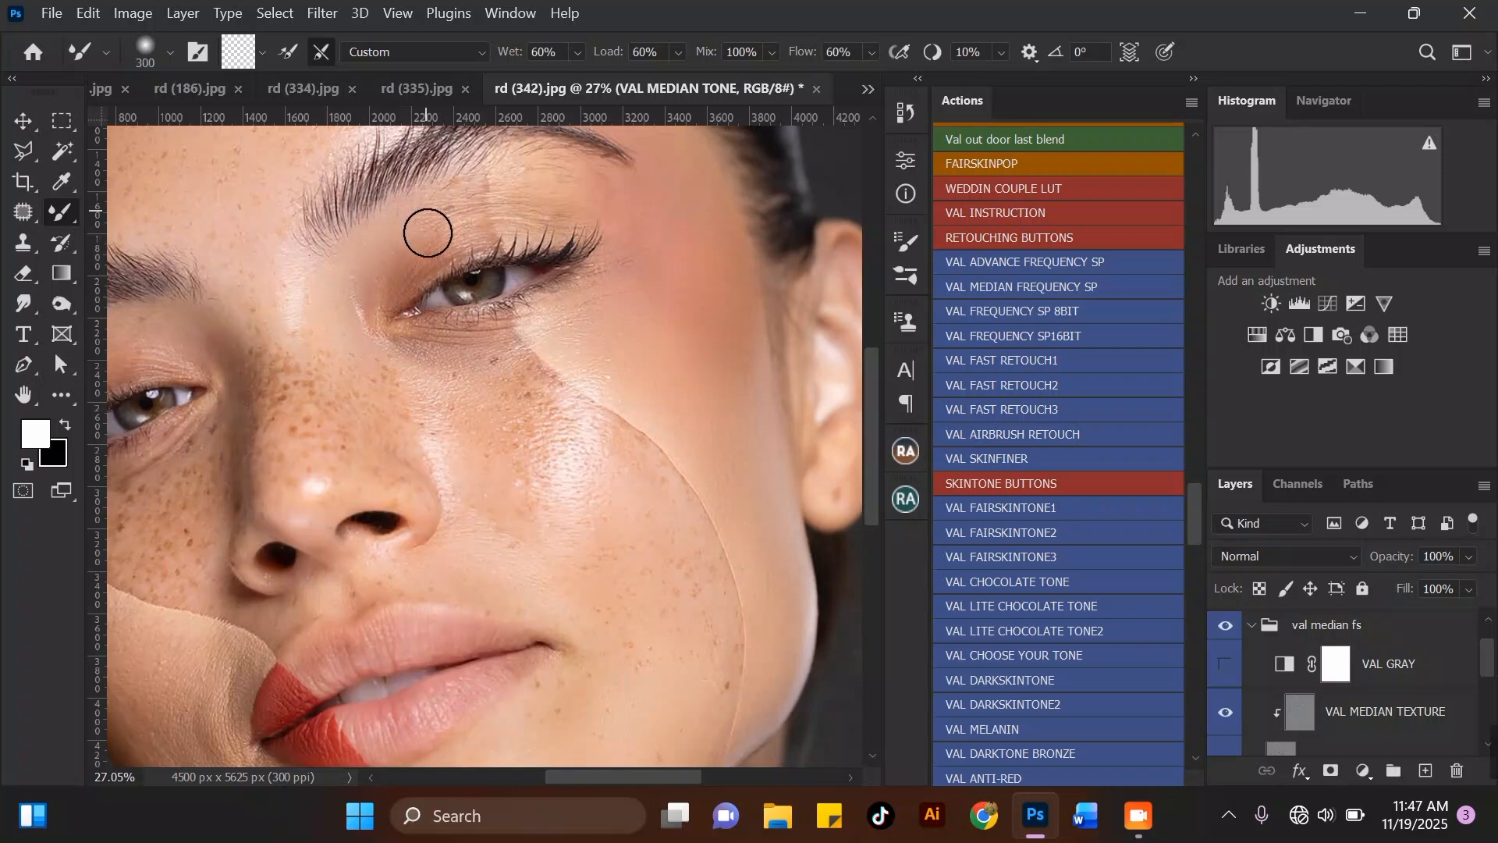
pyautogui.moveTo(406, 246)
pyautogui.mouseDown()
pyautogui.moveTo(459, 219)
pyautogui.moveTo(458, 198)
pyautogui.moveTo(427, 249)
pyautogui.moveTo(432, 231)
pyautogui.moveTo(477, 216)
pyautogui.mouseUp()
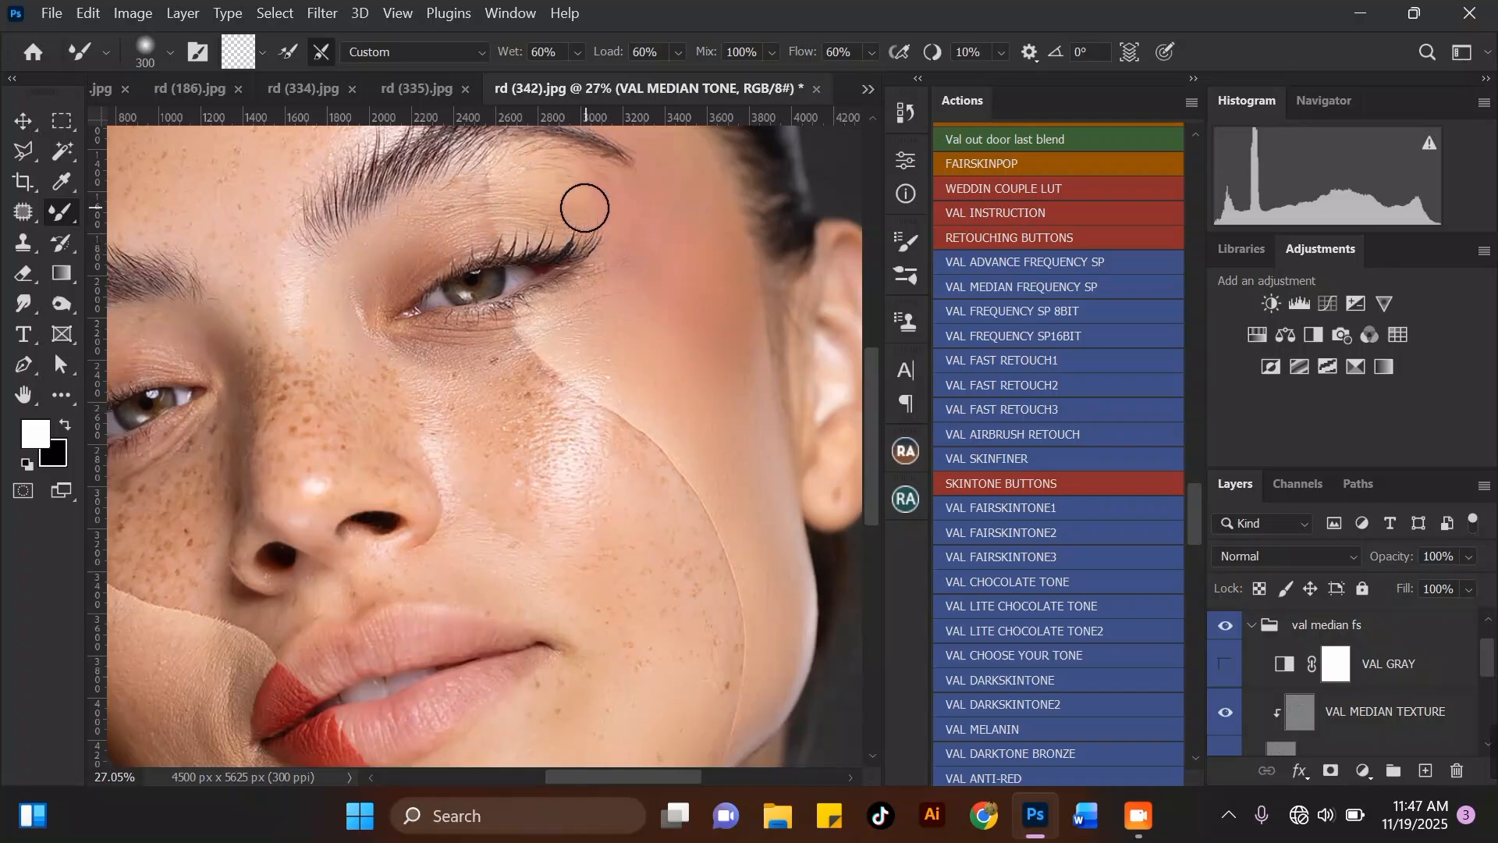
# Blend the skin below the outer eye corner and down the cheekbone with a 400 px Mixer Brush.
pyautogui.scroll(-3, 584, 207)
pyautogui.scroll(2, 559, 268)
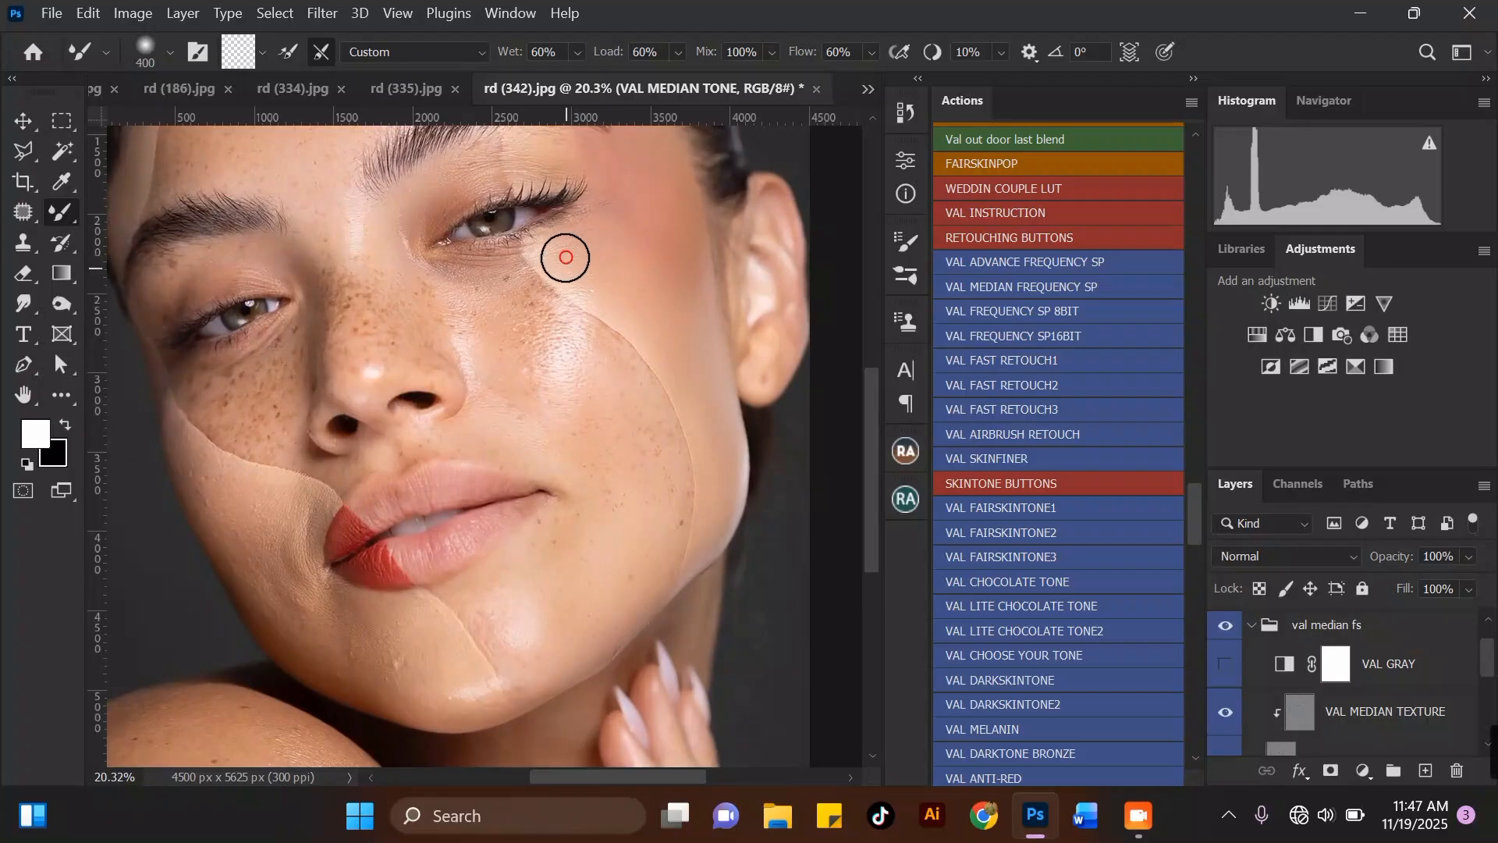
pyautogui.moveTo(592, 270)
pyautogui.mouseDown()
pyautogui.moveTo(633, 275)
pyautogui.moveTo(634, 299)
pyautogui.moveTo(671, 330)
pyautogui.moveTo(593, 349)
pyautogui.mouseUp()
pyautogui.press(']')
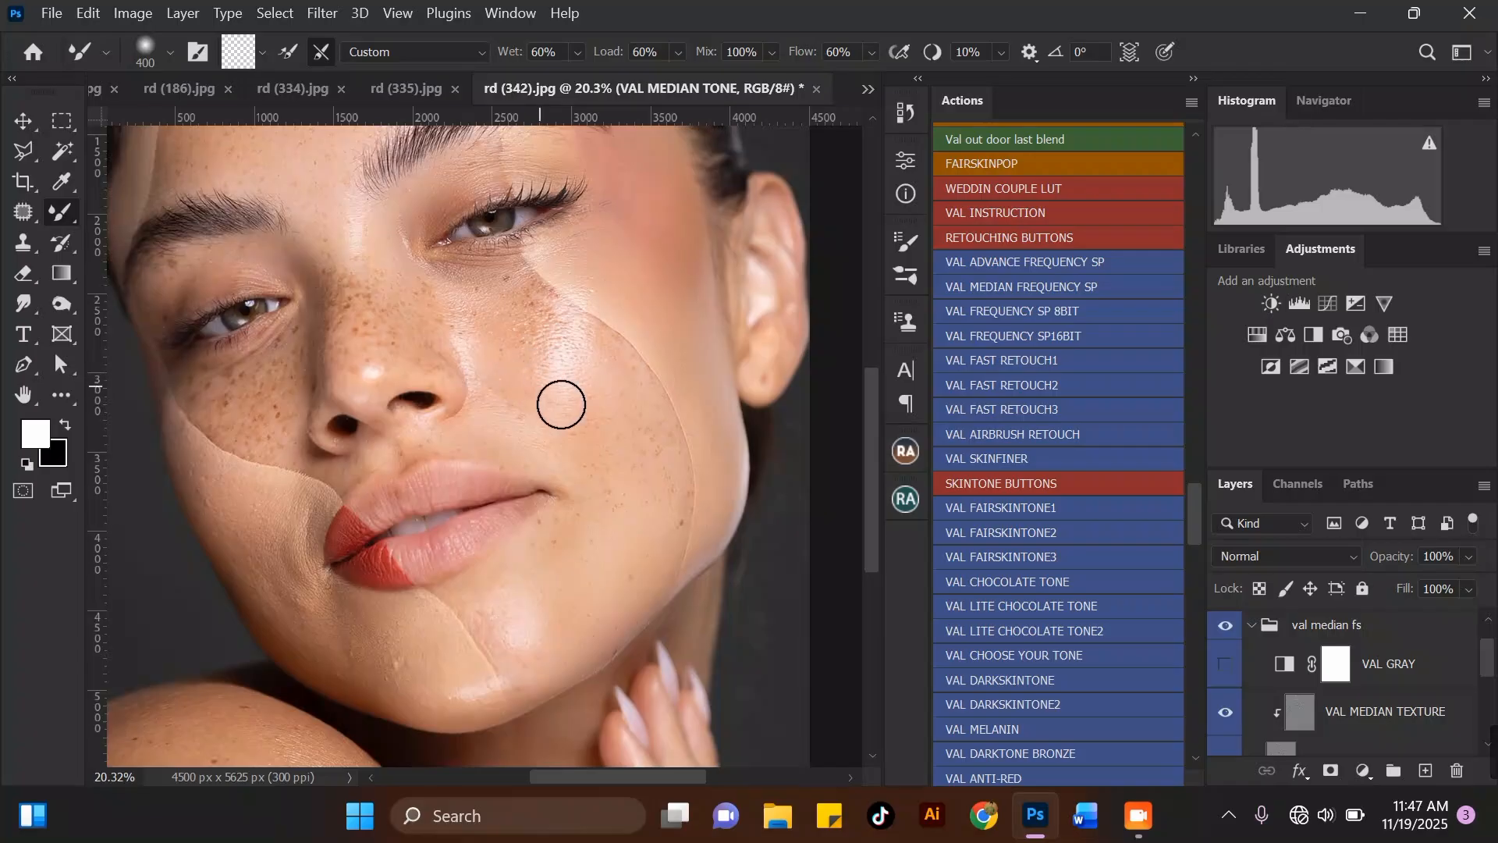
pyautogui.scroll(-2, 598, 378)
pyautogui.scroll(3, 606, 335)
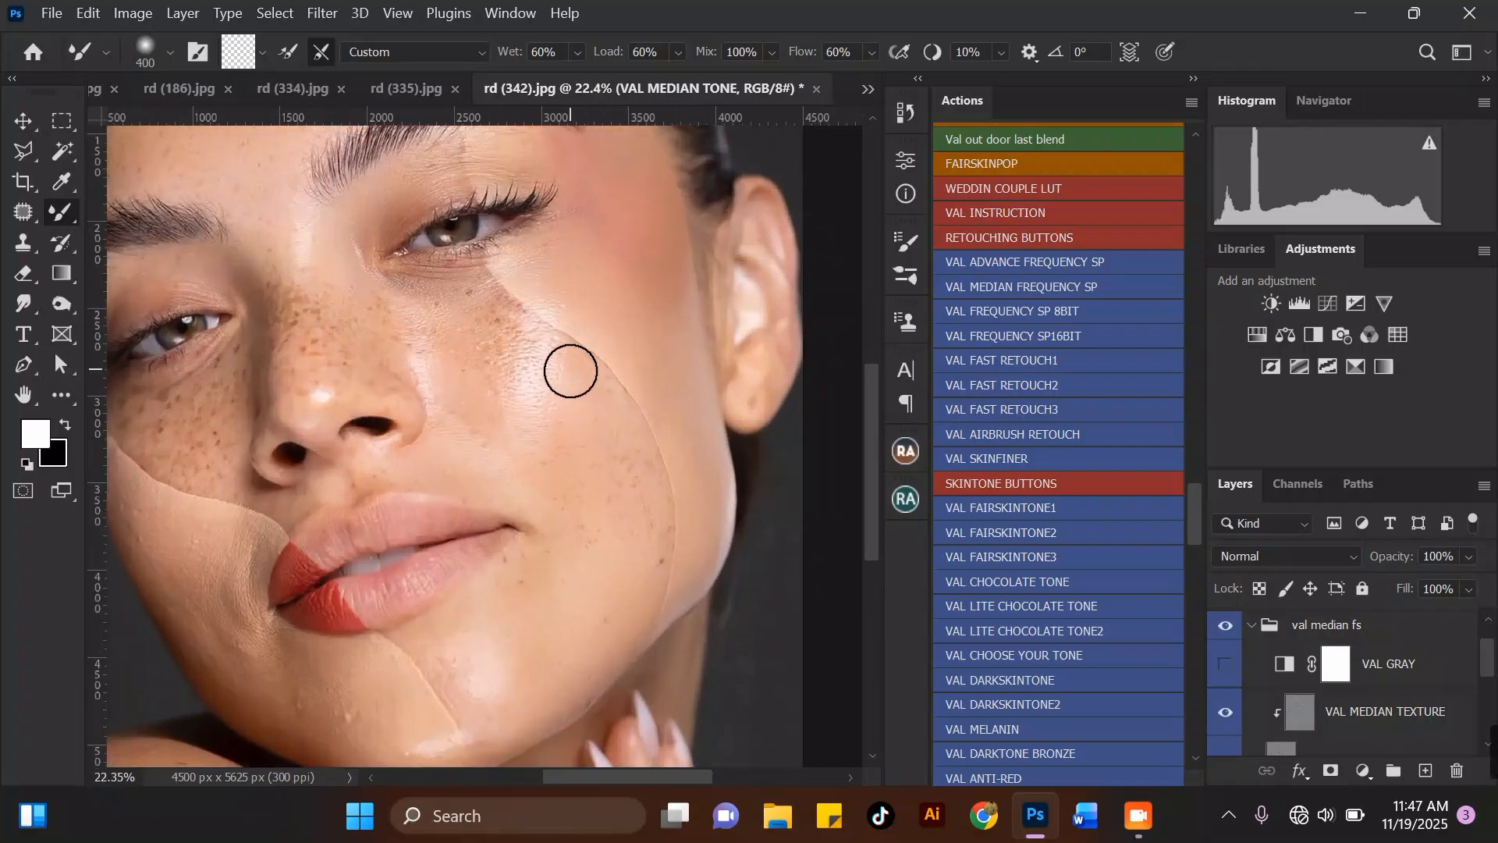
pyautogui.scroll(-2, 564, 377)
pyautogui.scroll(2, 535, 234)
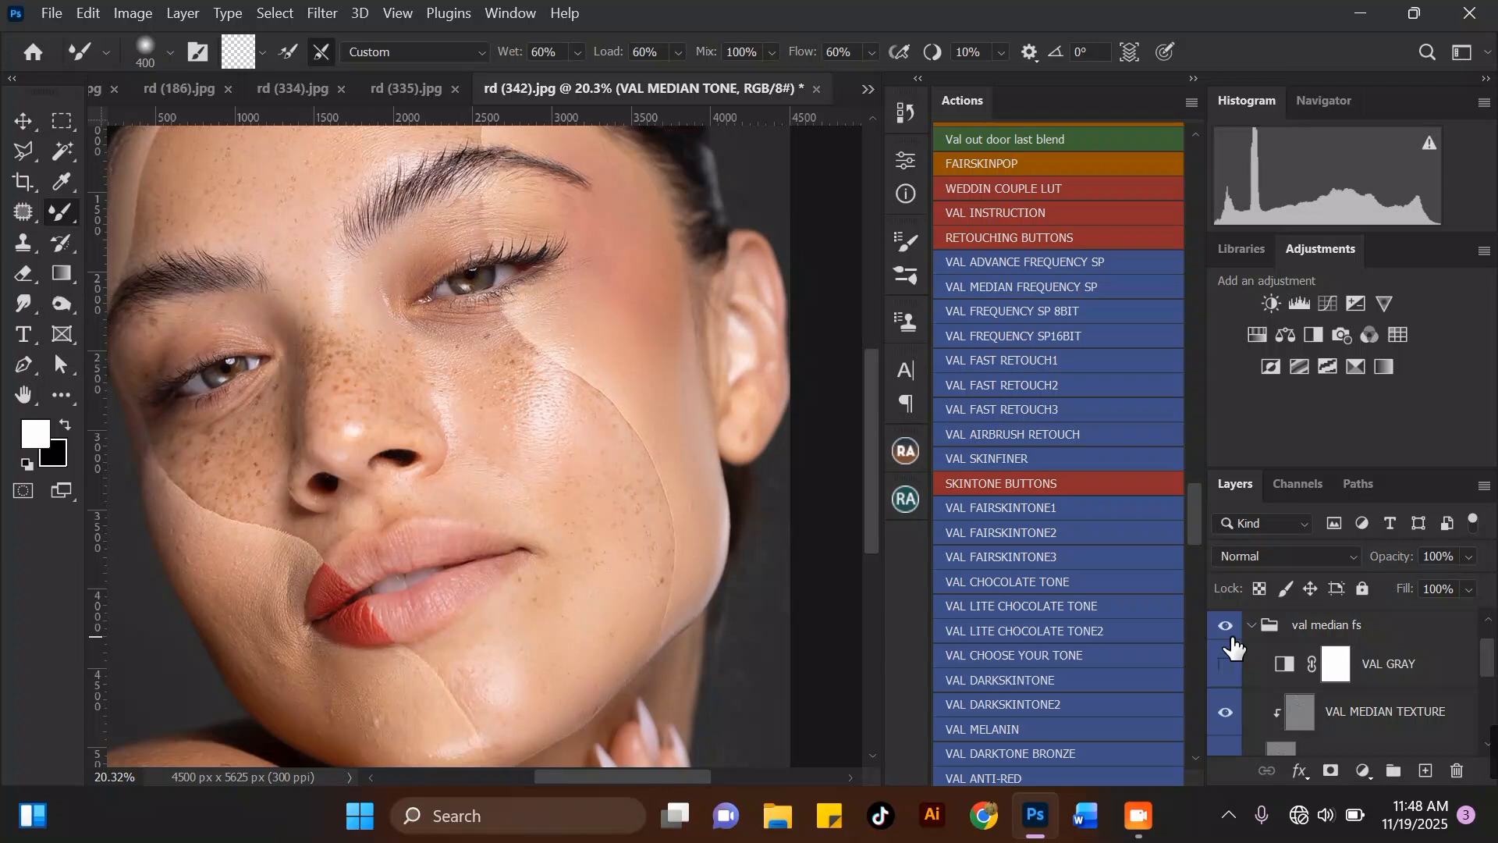
# Smooth the reddish temple and the outer cheek beside the ear with a 500 px Mixer Brush.
pyautogui.scroll(-3, 616, 317)
pyautogui.scroll(3, 634, 240)
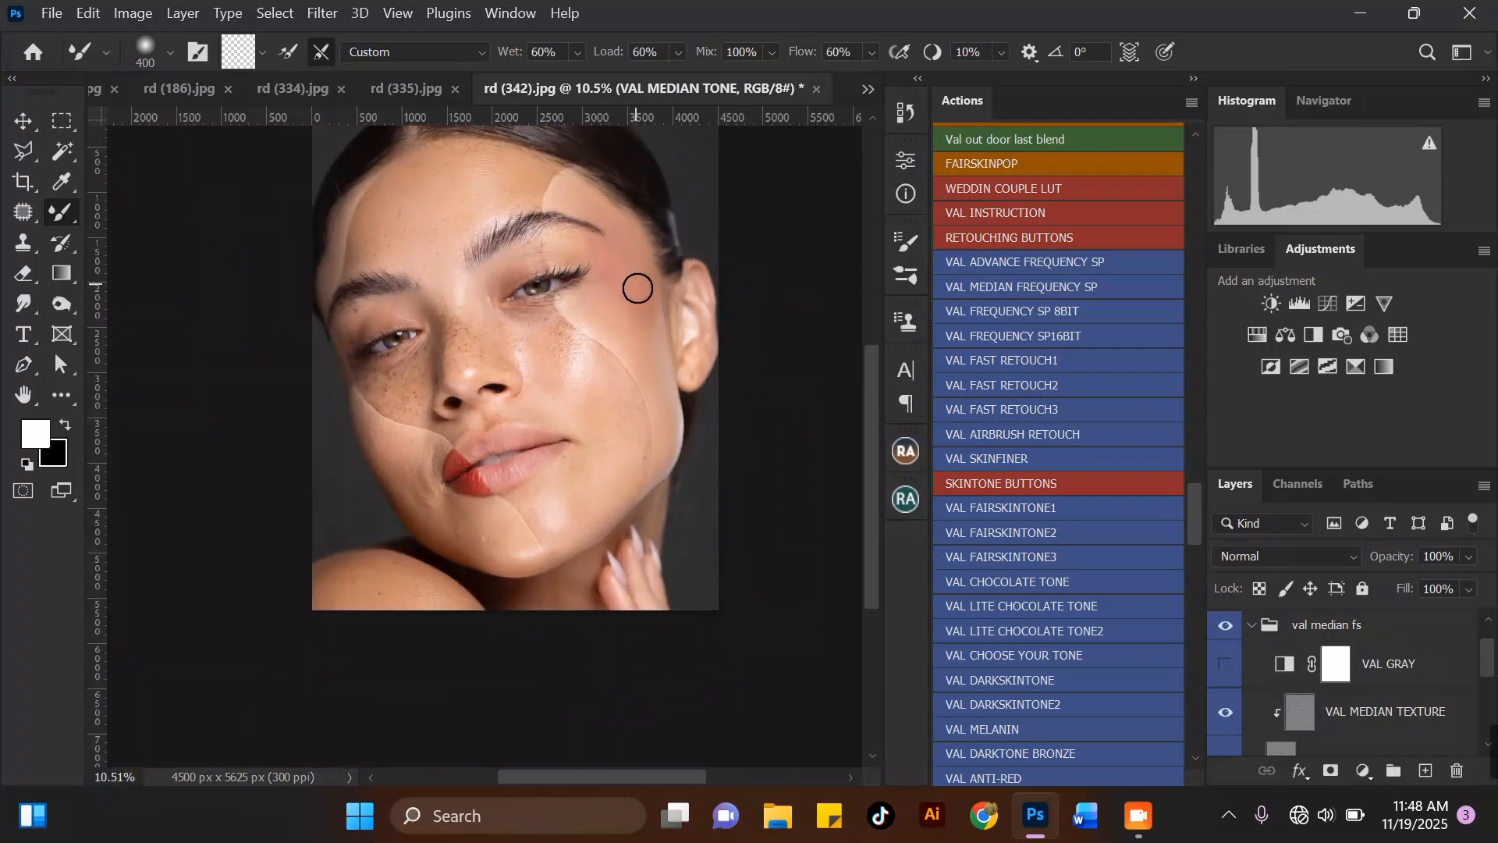
pyautogui.press(']')
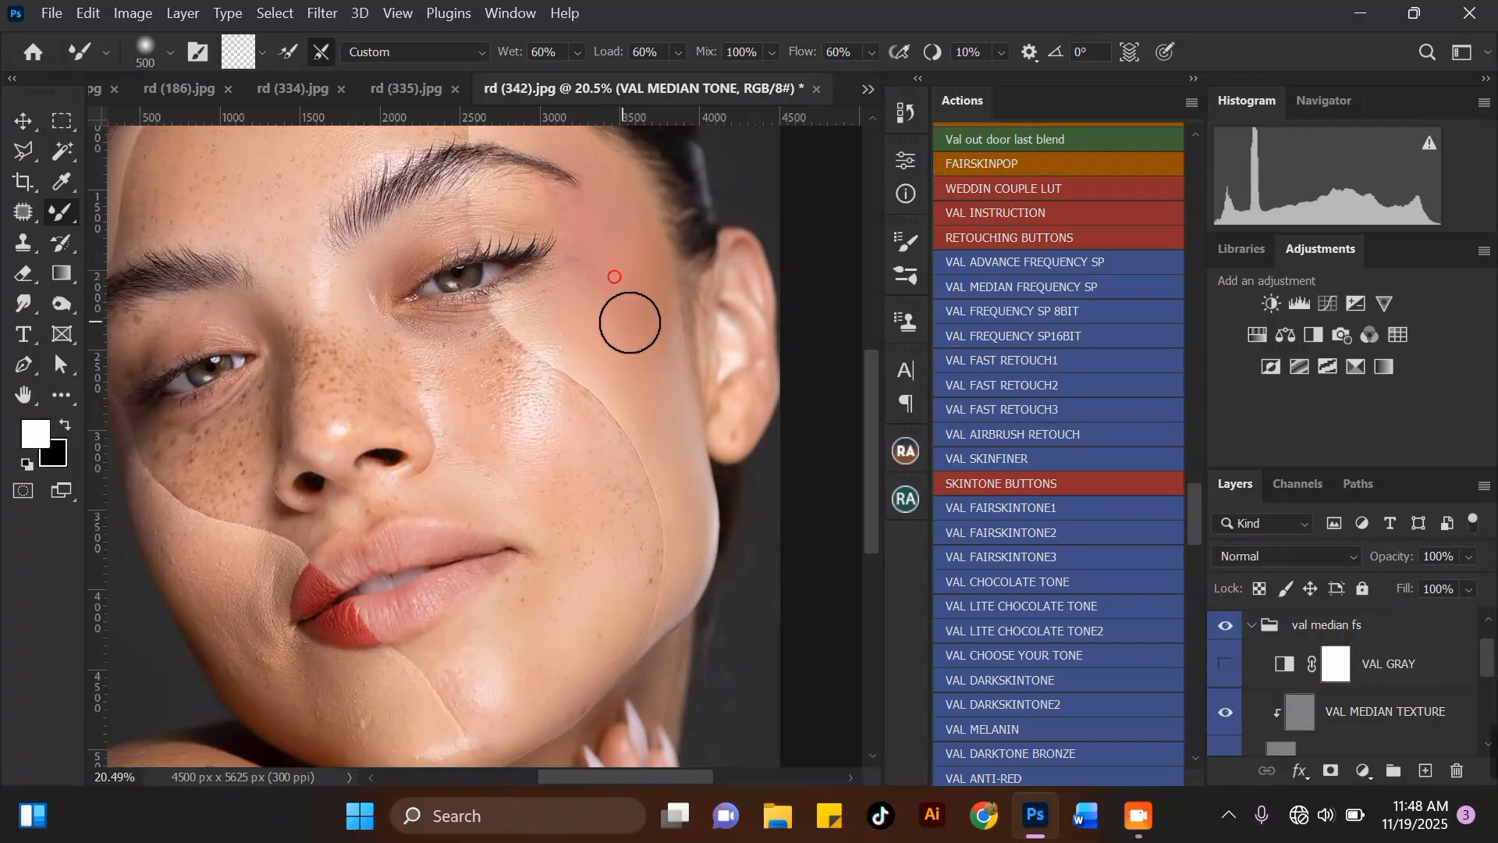
pyautogui.press(']')
# Blend the chin below the lower lip and toward the jaw near the hand with a 400 px Mixer Brush.
pyautogui.scroll(-4, 601, 288)
pyautogui.press('[')
pyautogui.scroll(4, 437, 413)
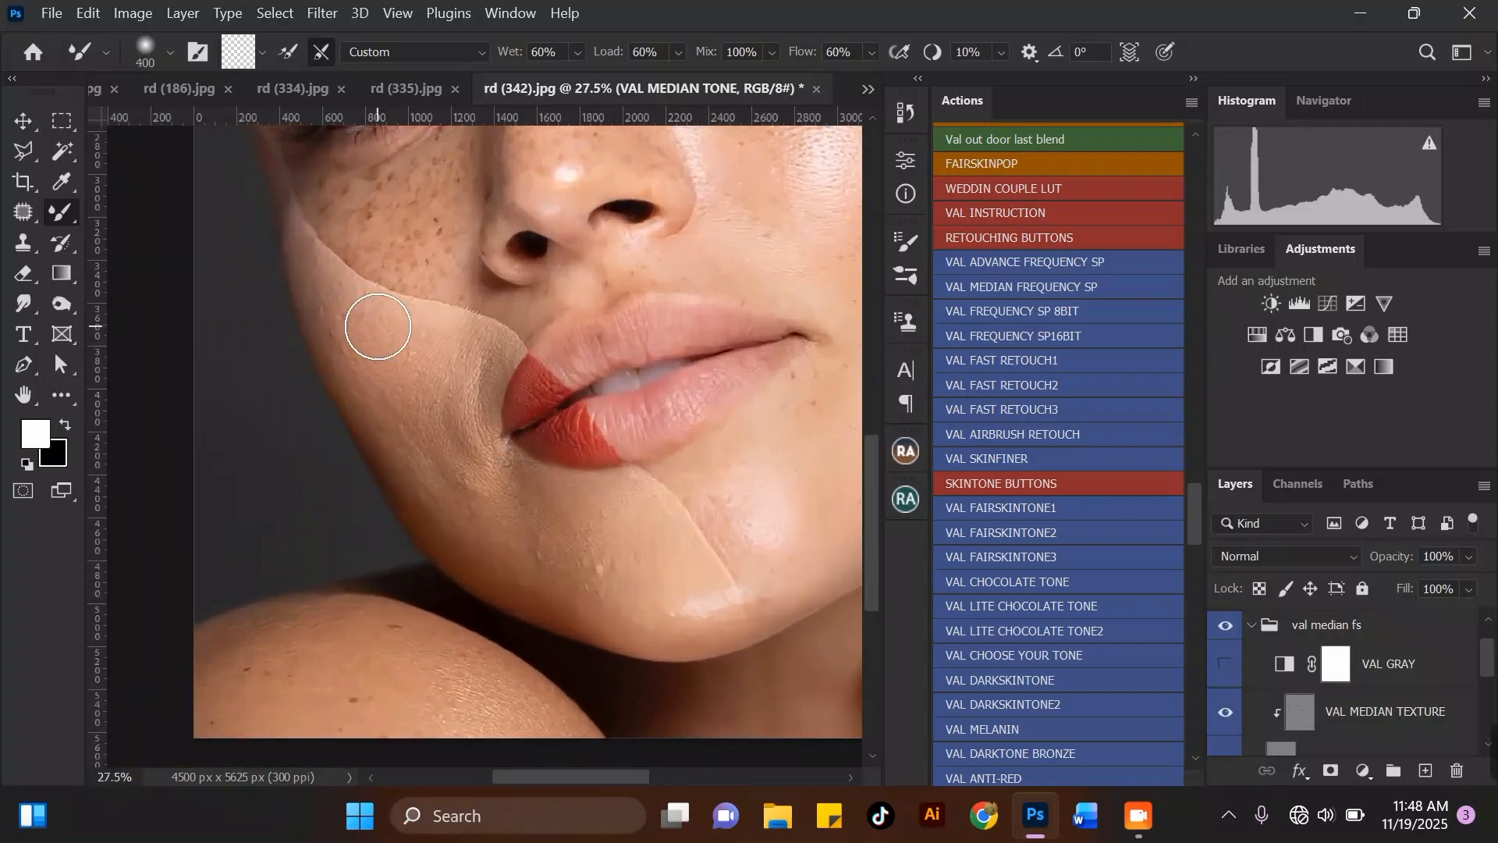
pyautogui.scroll(-2, 327, 347)
pyautogui.press(']')
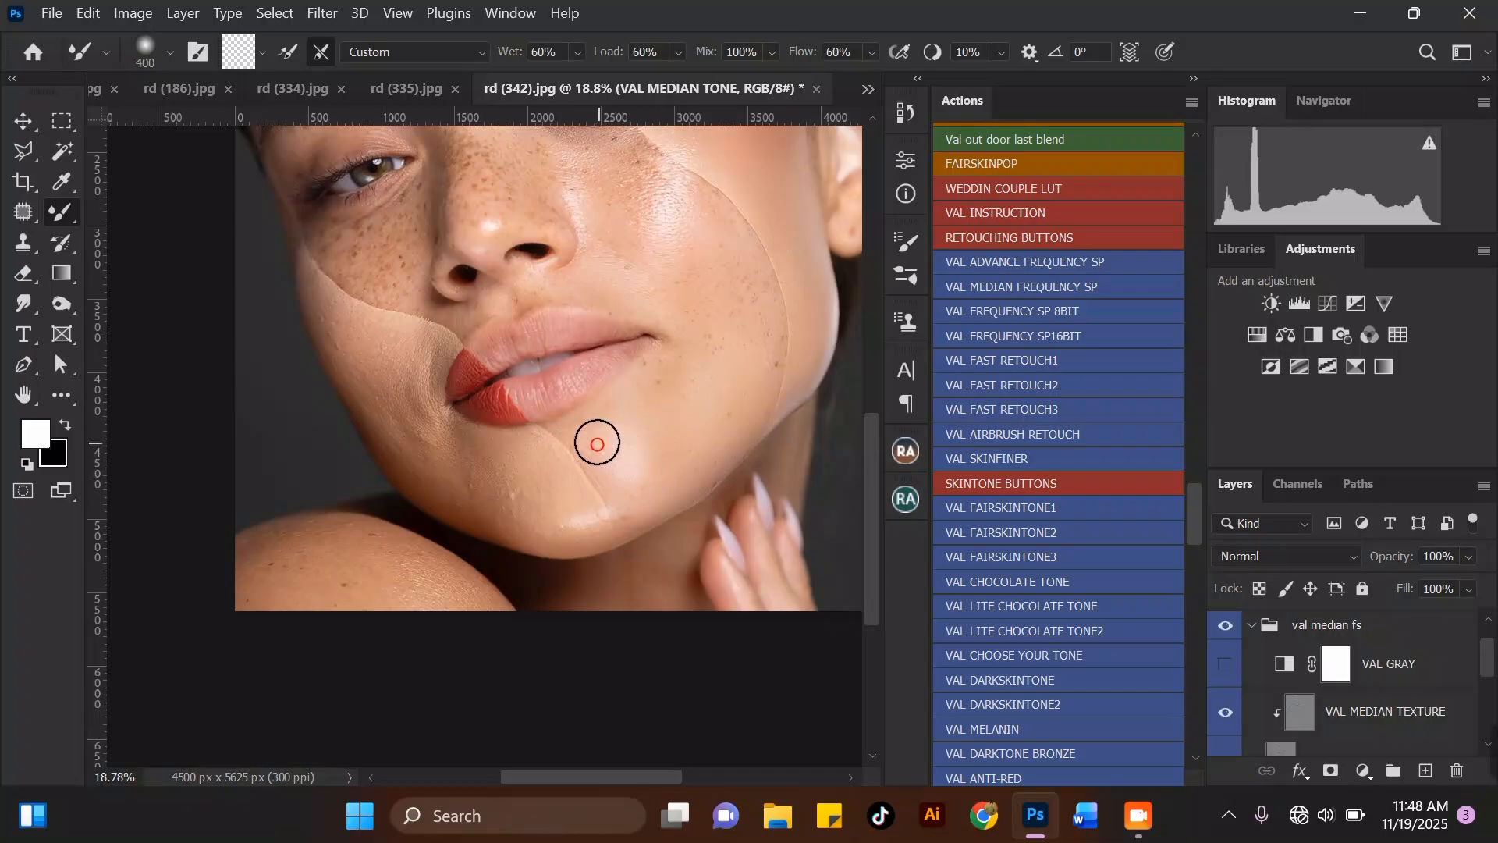
pyautogui.press(']')
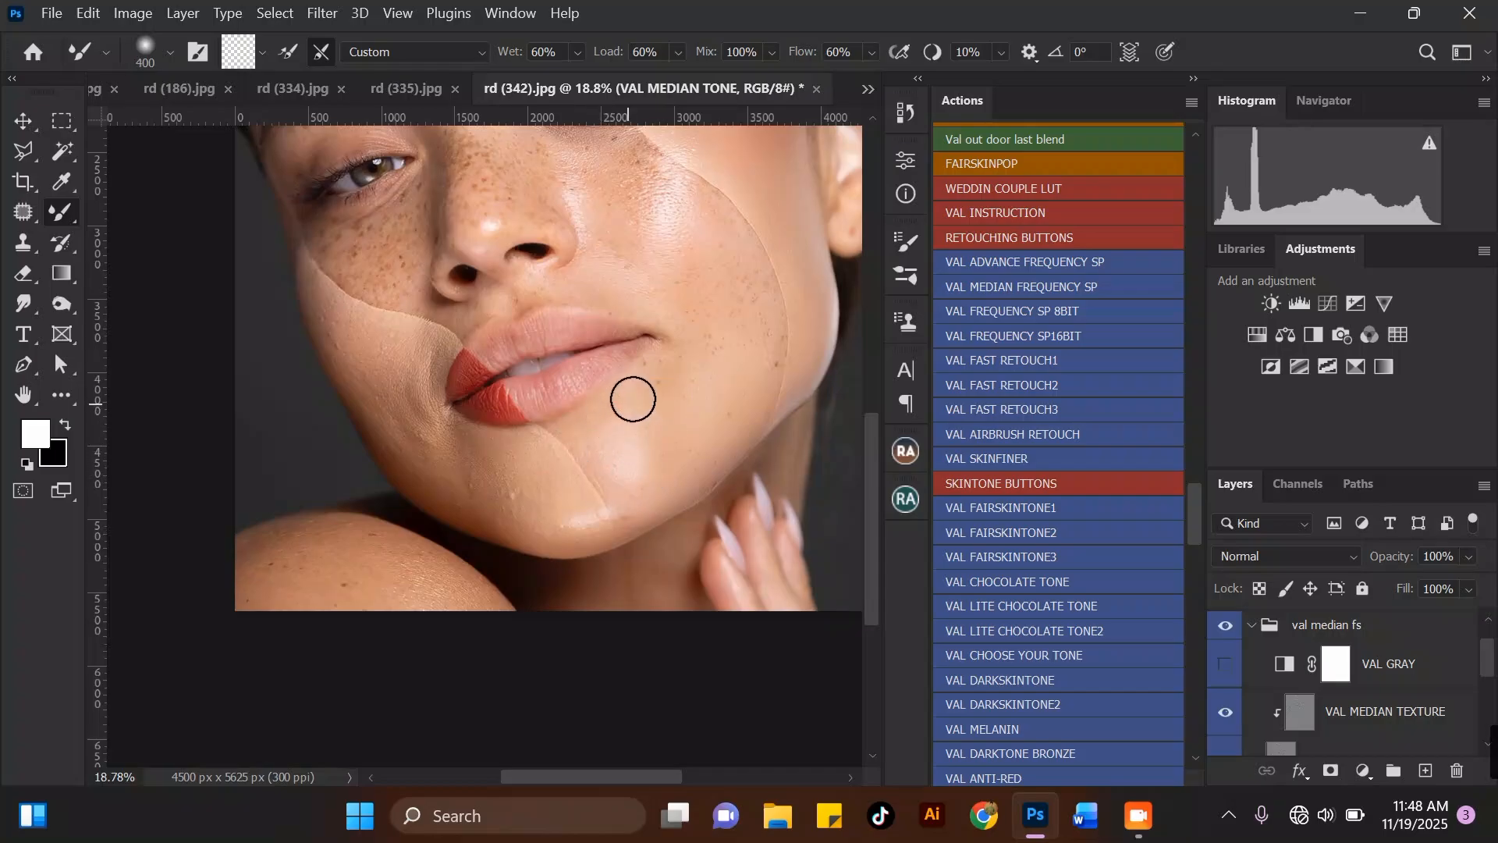
pyautogui.moveTo(639, 447)
pyautogui.mouseDown()
pyautogui.moveTo(659, 476)
pyautogui.moveTo(634, 508)
pyautogui.moveTo(641, 469)
pyautogui.moveTo(642, 487)
pyautogui.moveTo(697, 451)
pyautogui.mouseUp()
# Even the skin between the nose and the upper lip with a 250 px Mixer Brush.
pyautogui.scroll(-4, 549, 328)
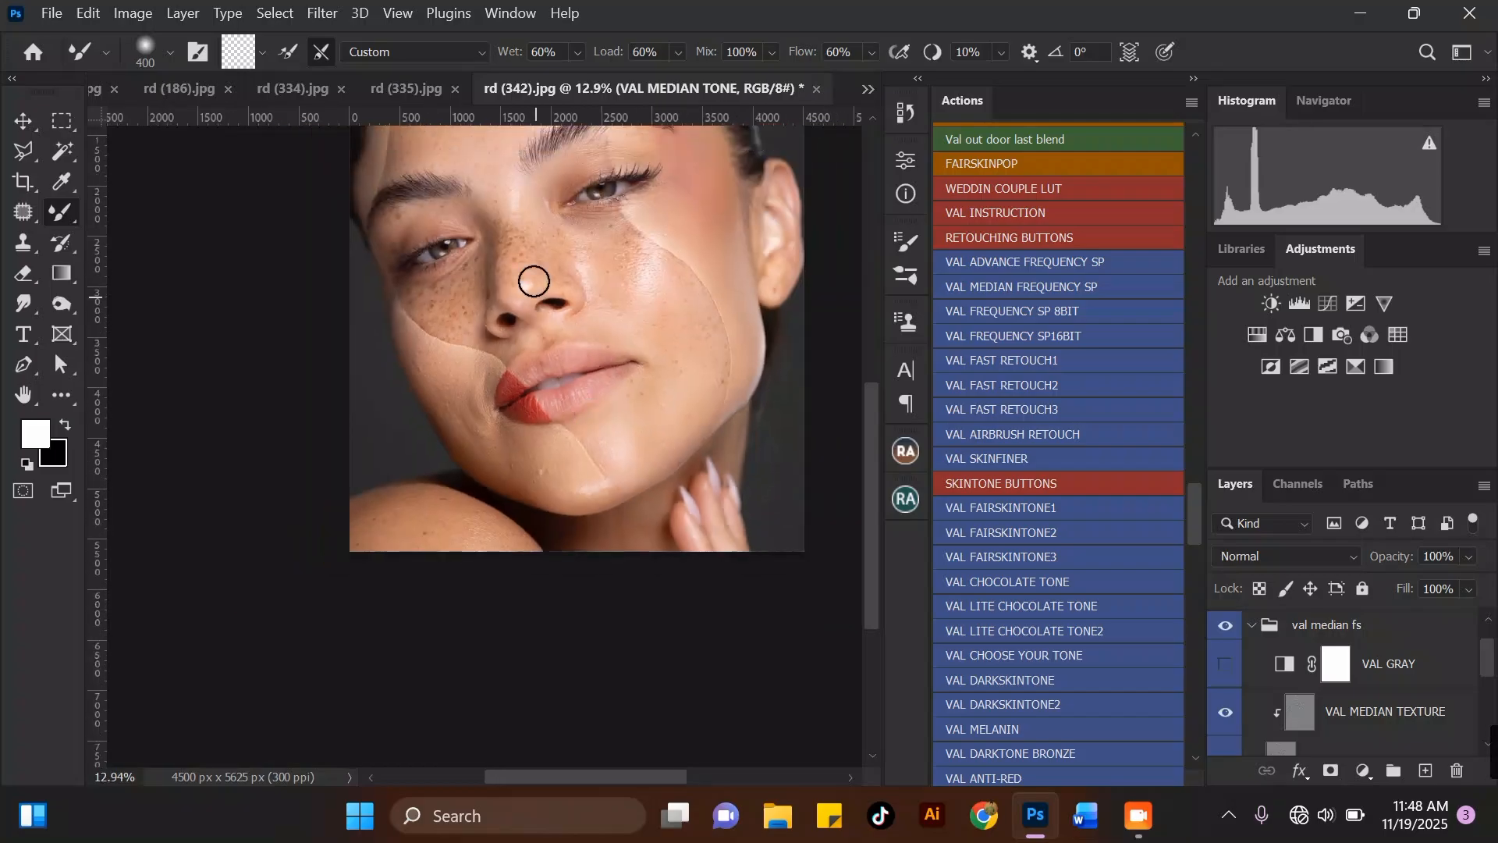
pyautogui.scroll(6, 535, 316)
pyautogui.press('[')
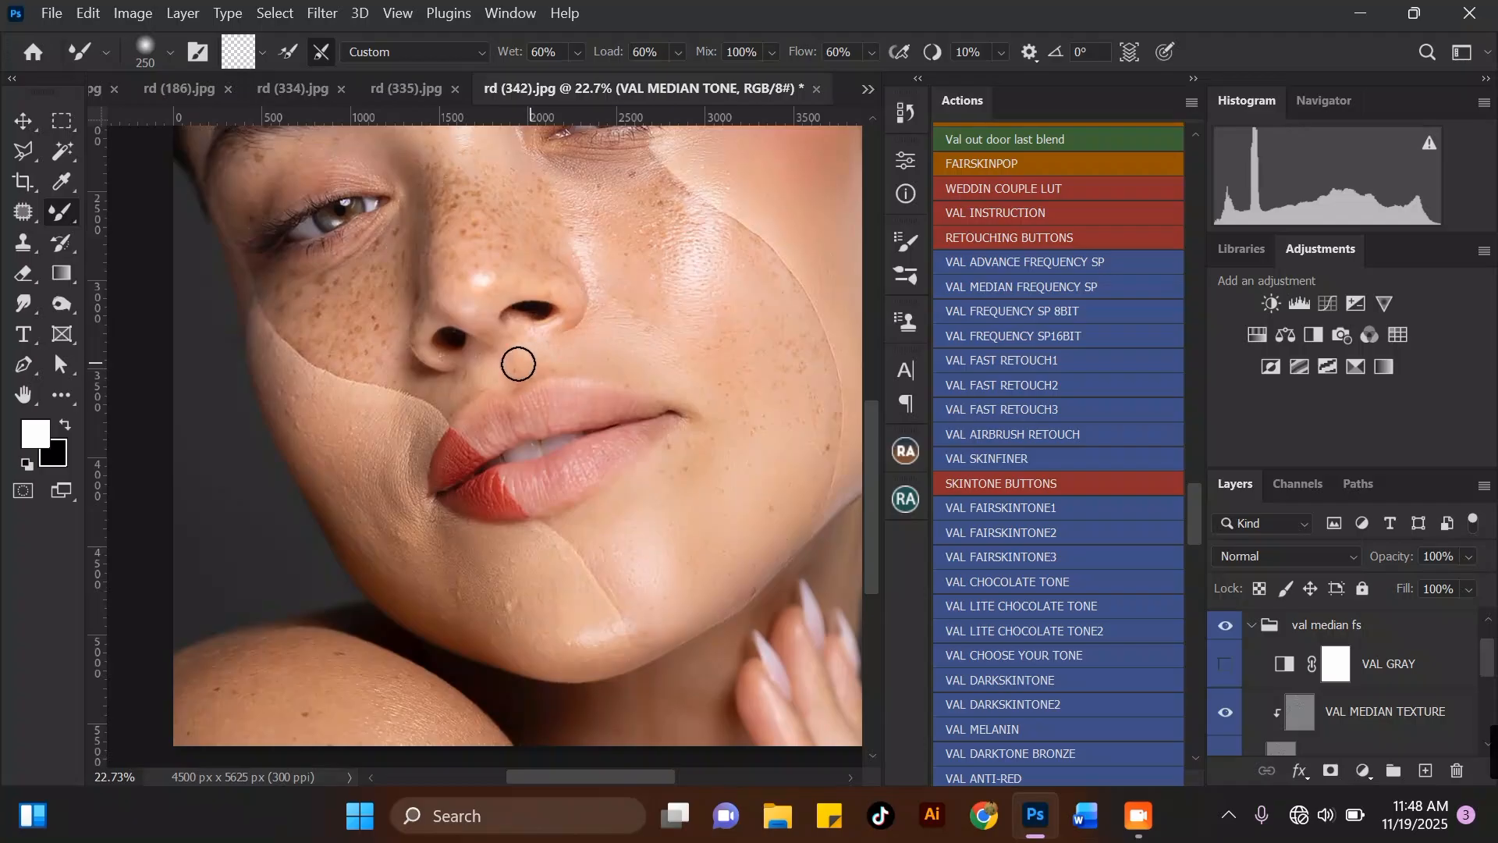
# Smooth the chin across the makeup seam below the lips with the Mixer Brush at 400 and 500 px.
pyautogui.scroll(-7, 519, 355)
pyautogui.press(']')
pyautogui.press(']')
pyautogui.scroll(6, 512, 481)
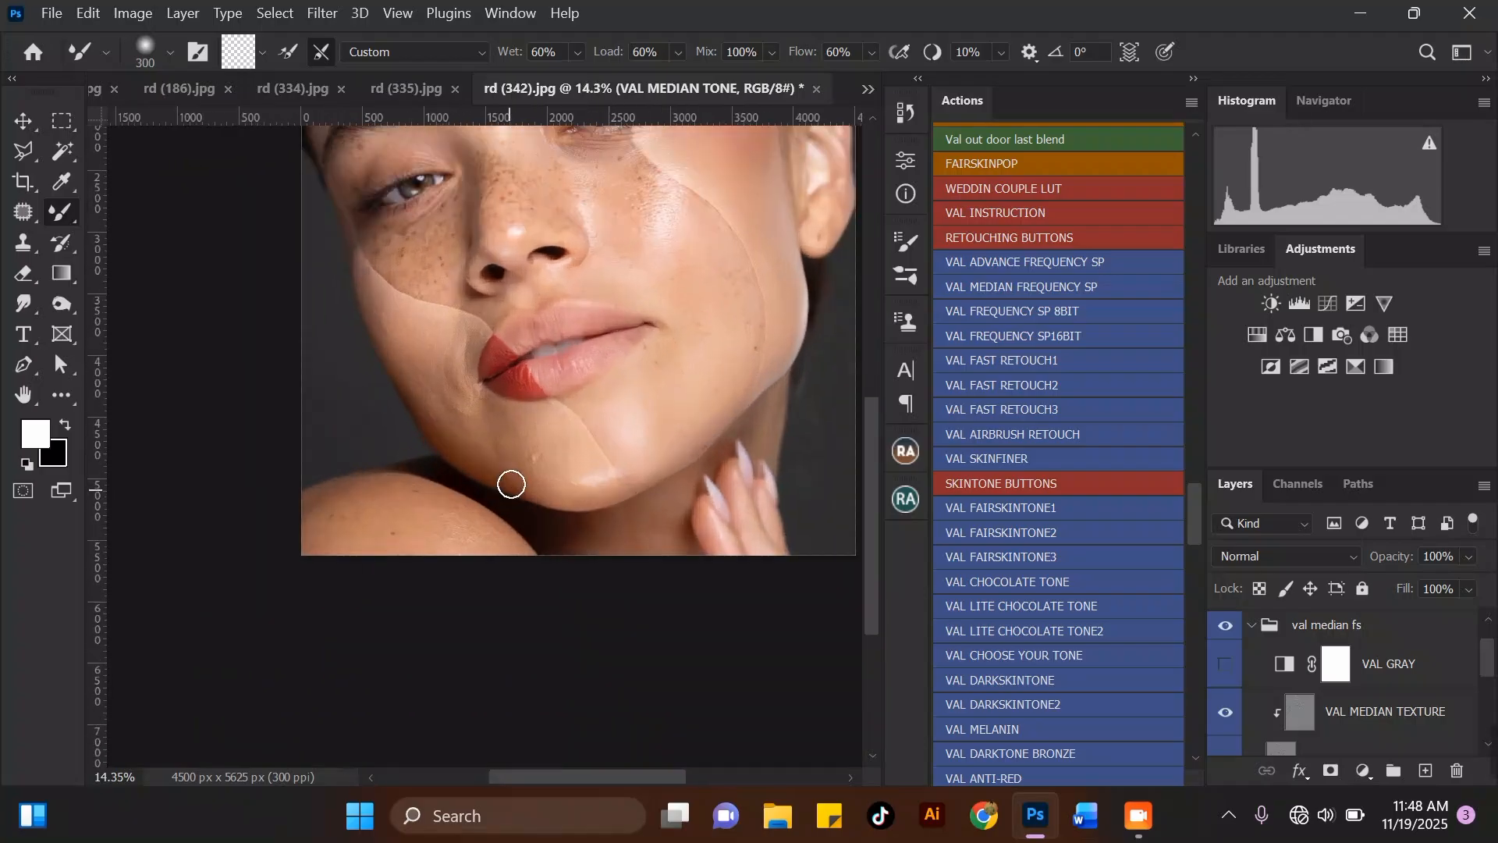
pyautogui.press('[')
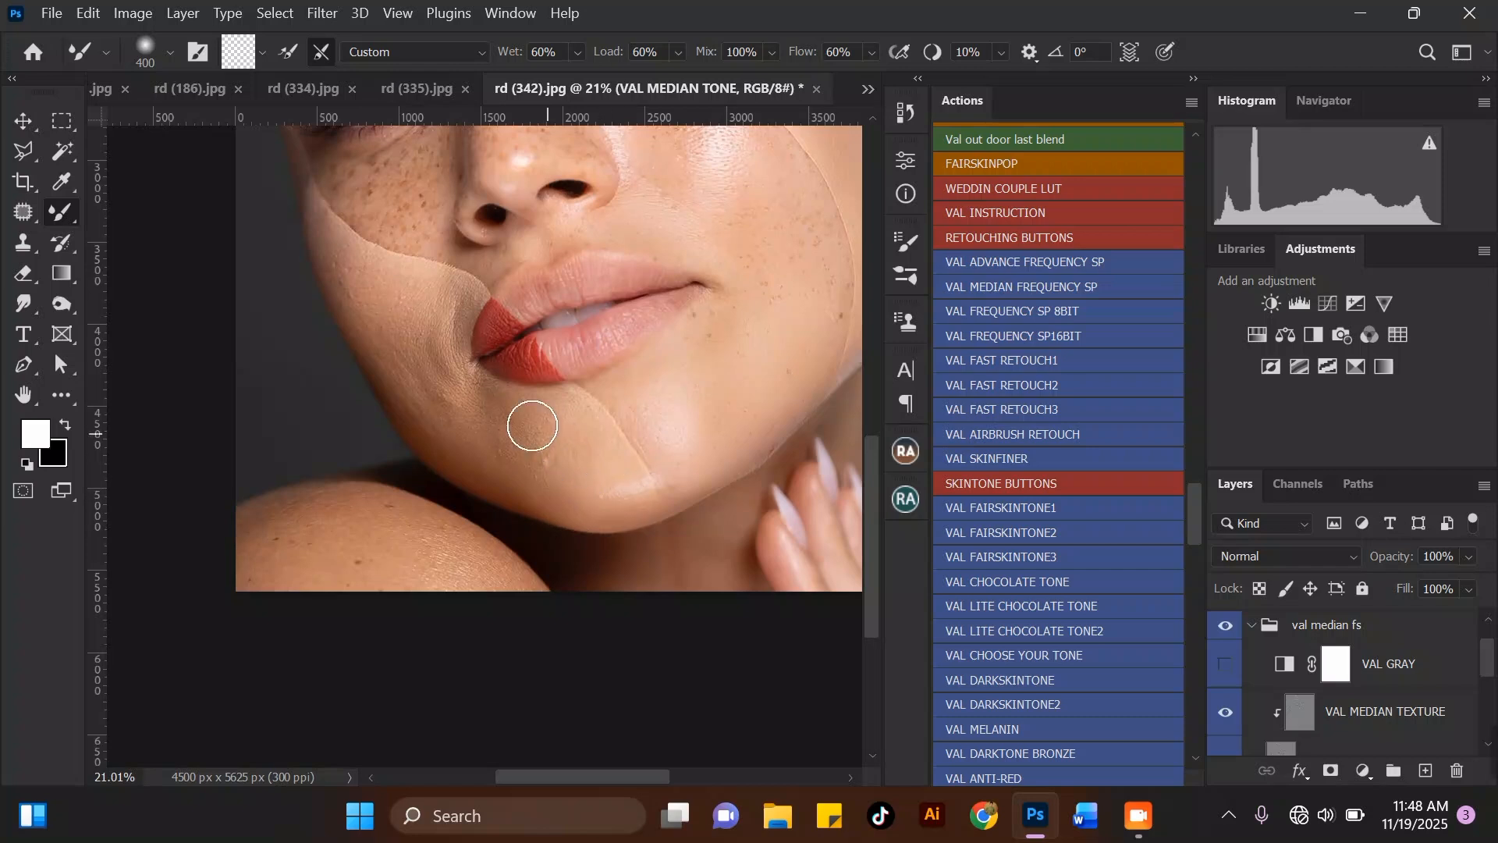
pyautogui.press(']')
pyautogui.moveTo(532, 457)
pyautogui.mouseDown()
pyautogui.moveTo(606, 456)
pyautogui.moveTo(607, 471)
pyautogui.moveTo(598, 452)
pyautogui.moveTo(650, 409)
pyautogui.moveTo(667, 436)
pyautogui.mouseUp()
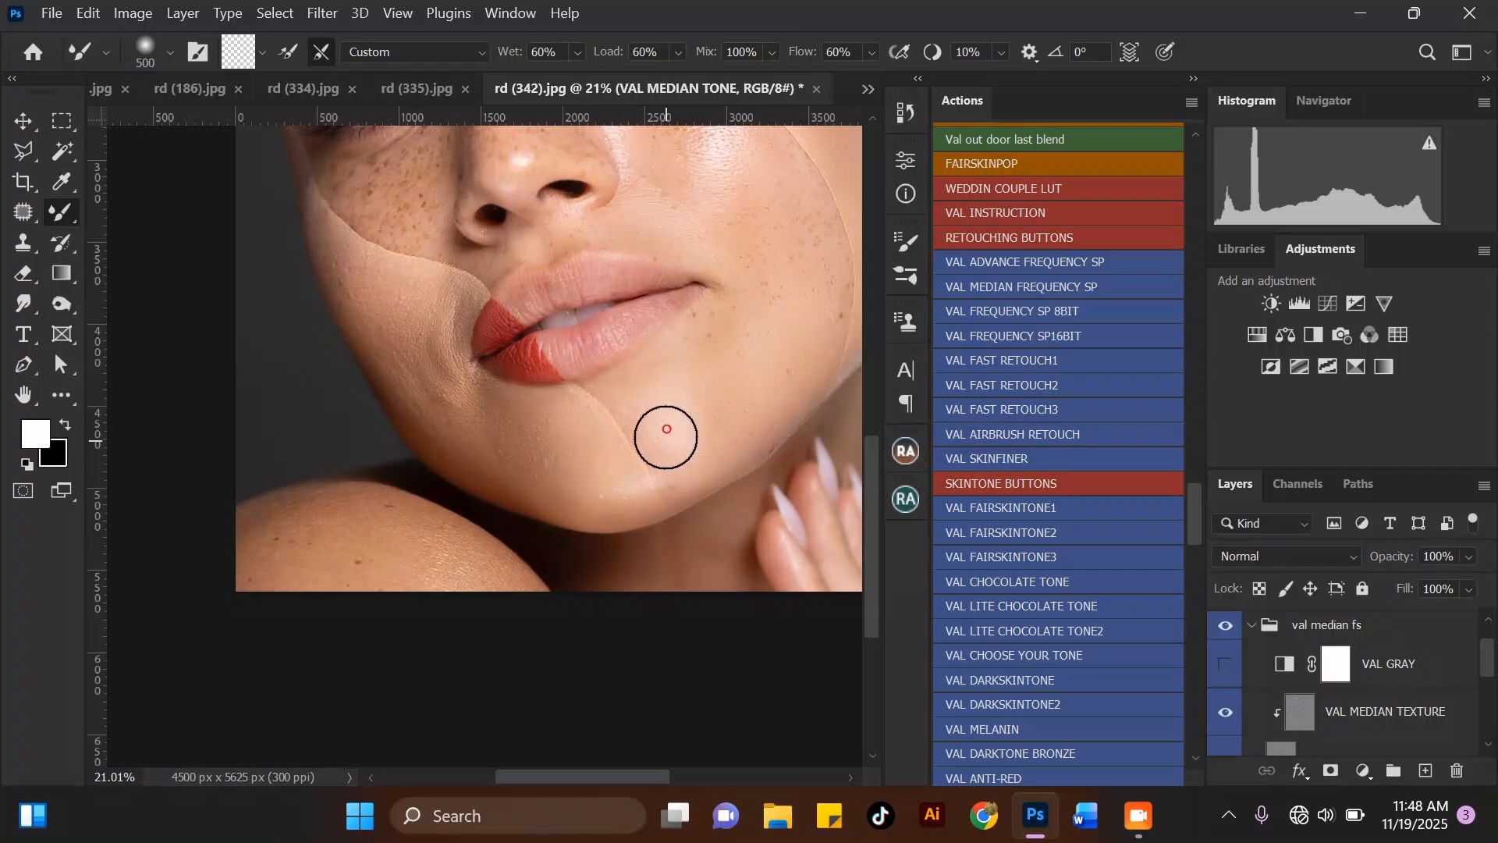
# Blend the lower cheek beside the red corner of the mouth with the Mixer Brush at 500 and 400 px.
pyautogui.scroll(-3, 614, 443)
pyautogui.scroll(3, 450, 350)
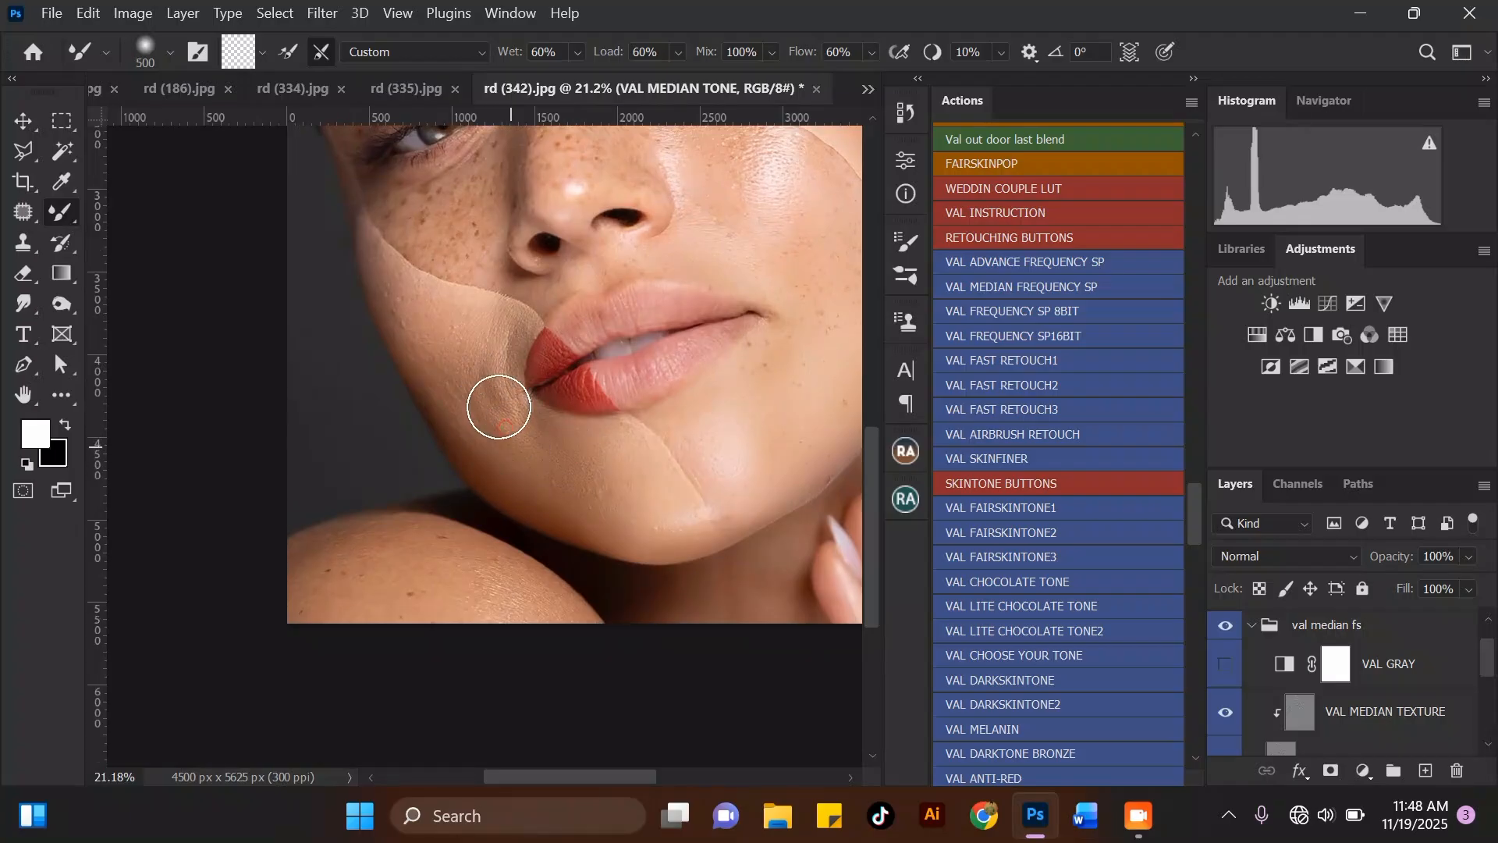
pyautogui.press(']')
pyautogui.press(']')
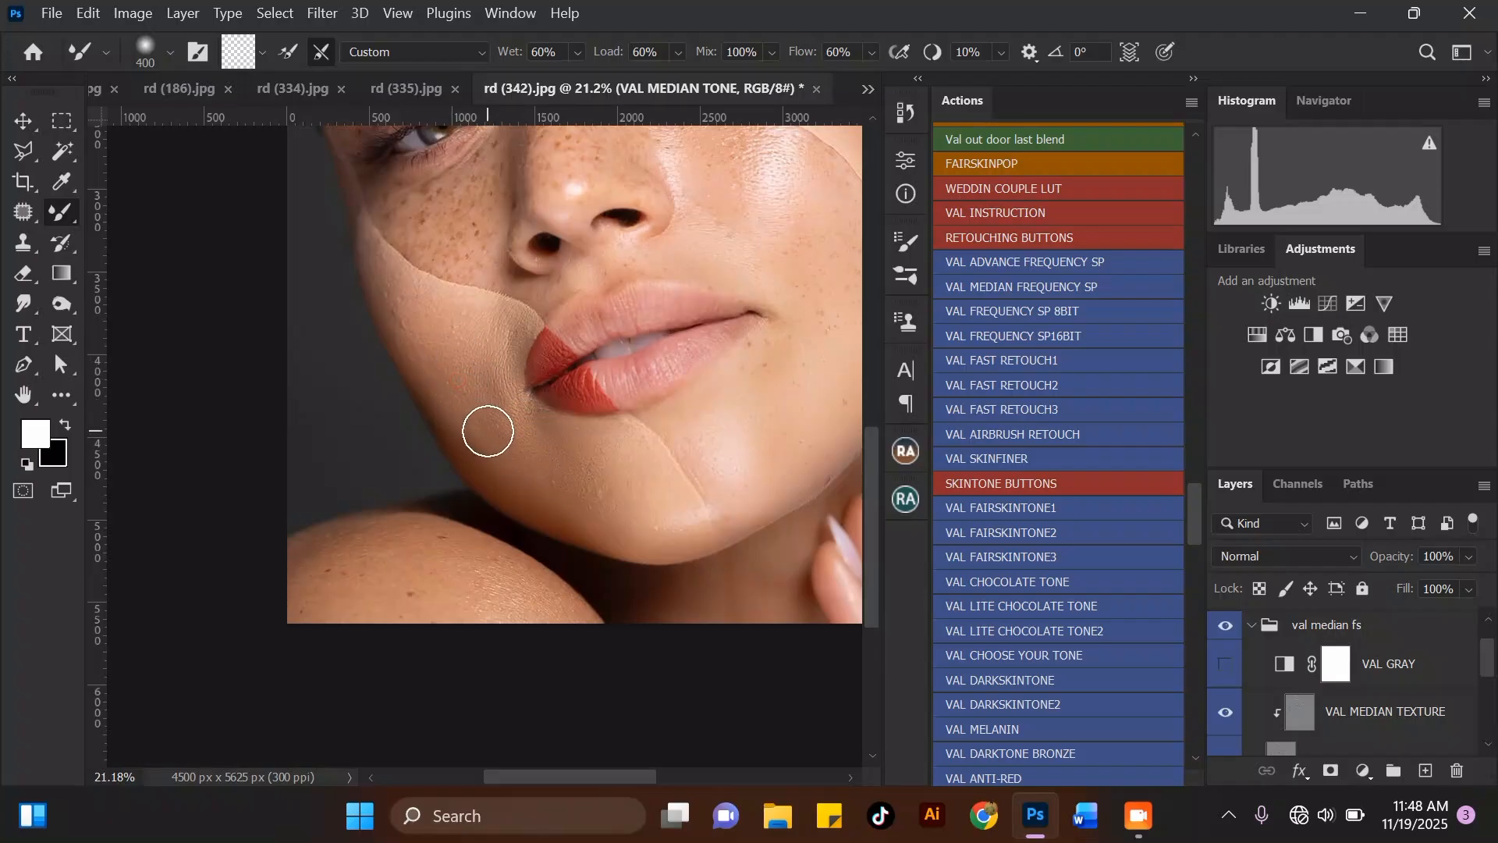
pyautogui.scroll(-2, 499, 464)
pyautogui.scroll(2, 439, 318)
pyautogui.moveTo(474, 383)
pyautogui.mouseDown()
pyautogui.moveTo(438, 342)
pyautogui.moveTo(440, 385)
pyautogui.moveTo(419, 344)
pyautogui.moveTo(425, 385)
pyautogui.mouseUp()
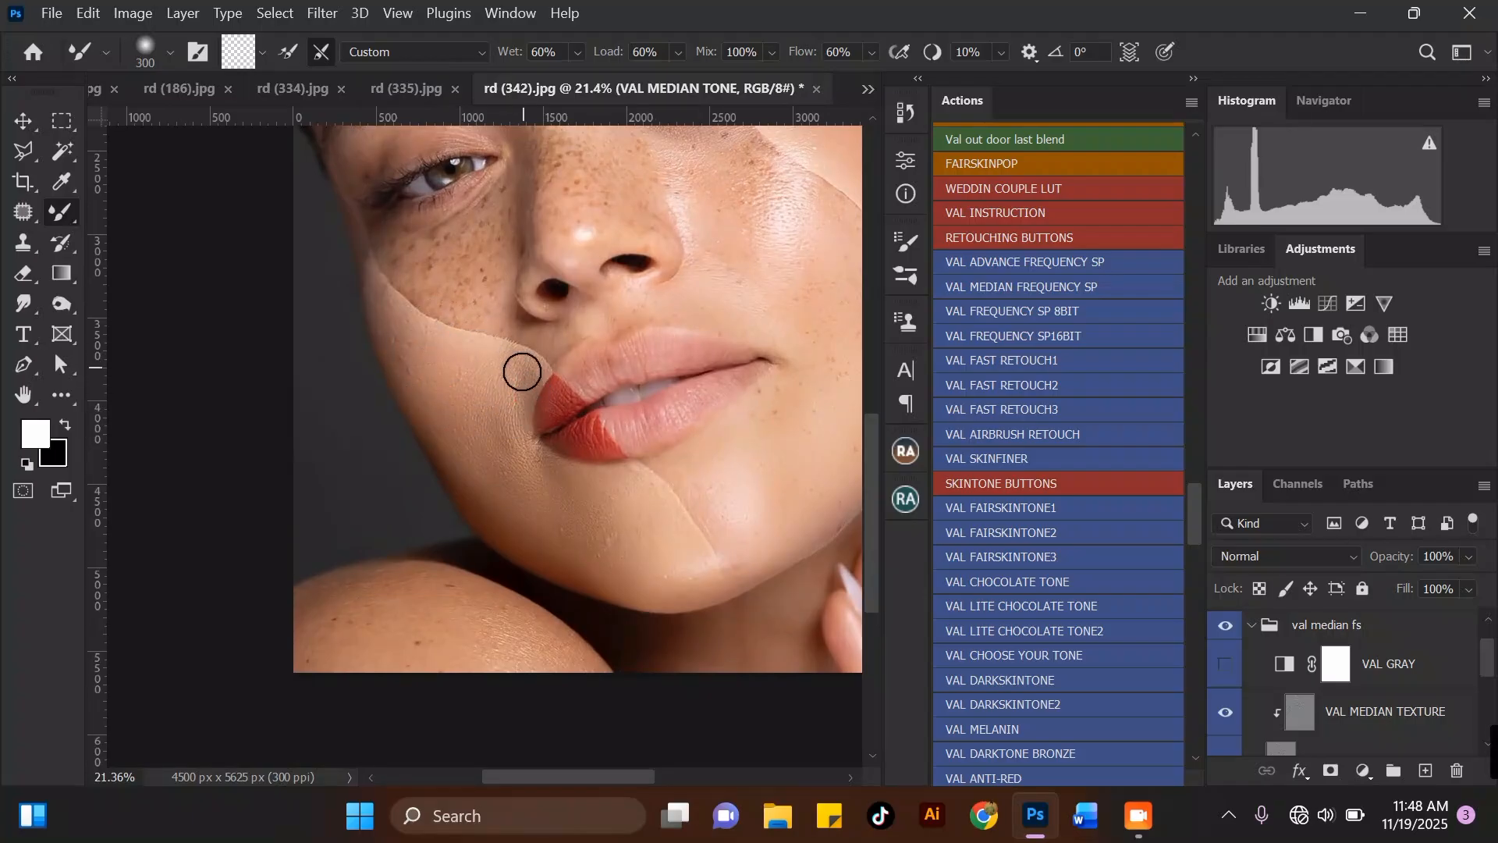
# Blend the shading from the red lip corner down to the jawline with a 400 px Mixer Brush.
pyautogui.press(']')
pyautogui.moveTo(517, 377); pyautogui.dragTo(506, 423)
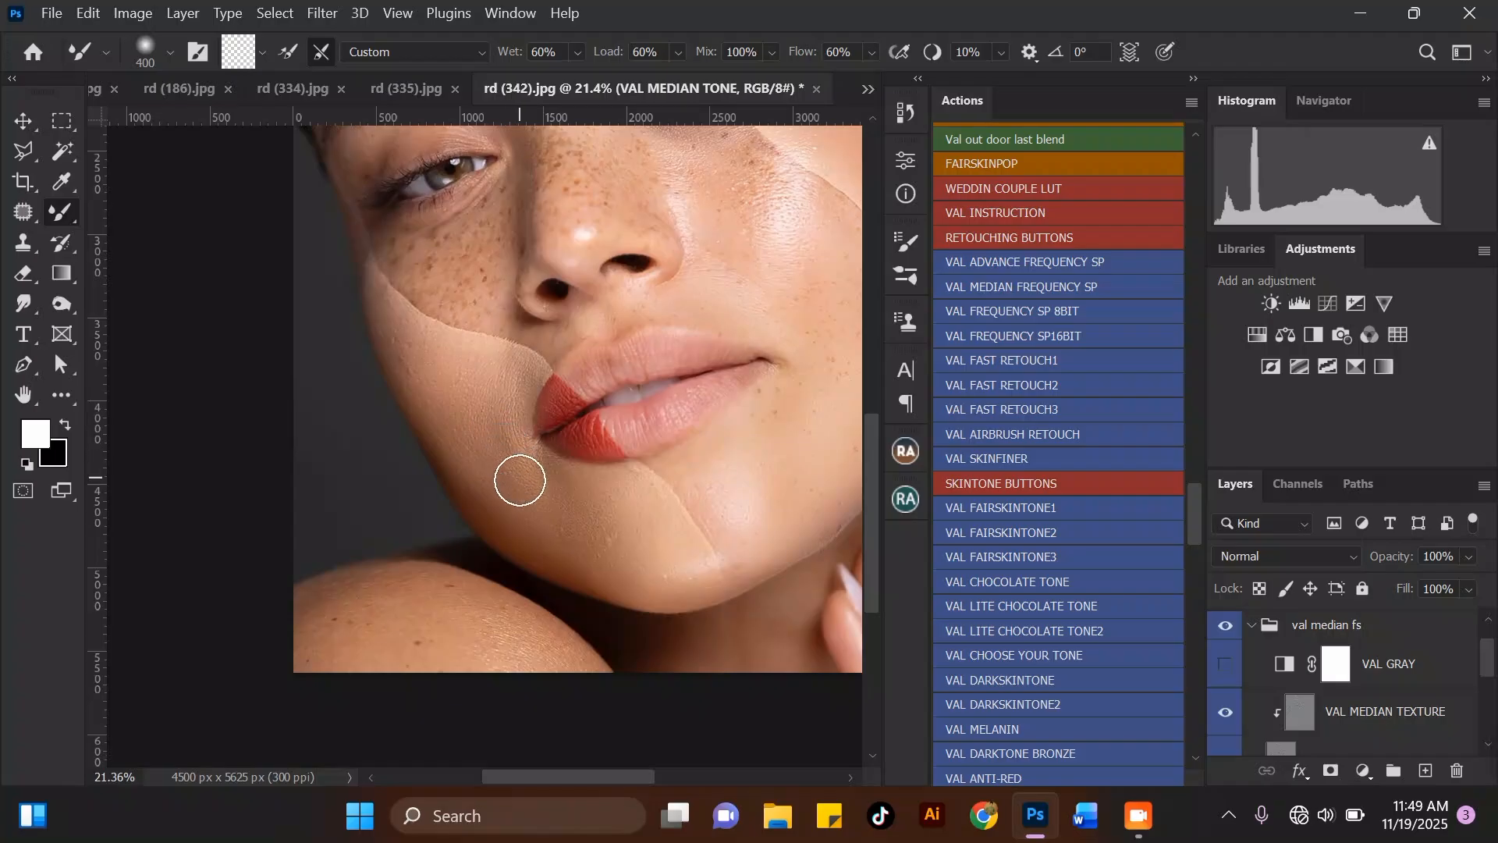
pyautogui.moveTo(538, 480)
pyautogui.mouseDown()
pyautogui.moveTo(510, 502)
pyautogui.moveTo(463, 459)
pyautogui.moveTo(480, 492)
pyautogui.mouseUp()
pyautogui.scroll(-2, 422, 367)
pyautogui.scroll(3, 418, 364)
pyautogui.press('[')
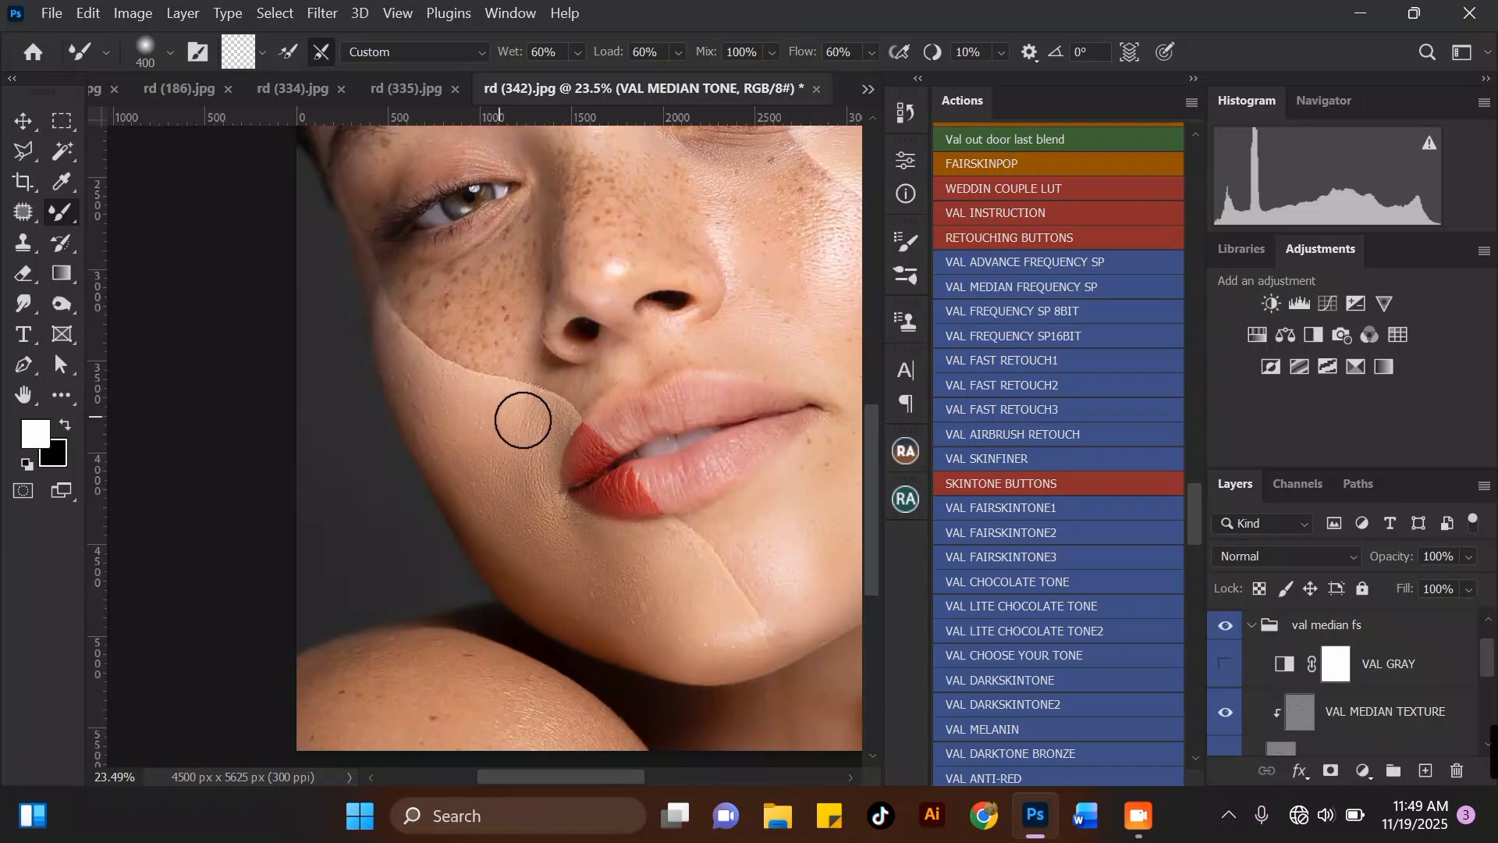
# Even the cheek along the makeup seam below the freckles with the Mixer Brush at 300 and 250 px.
pyautogui.scroll(3, 421, 367)
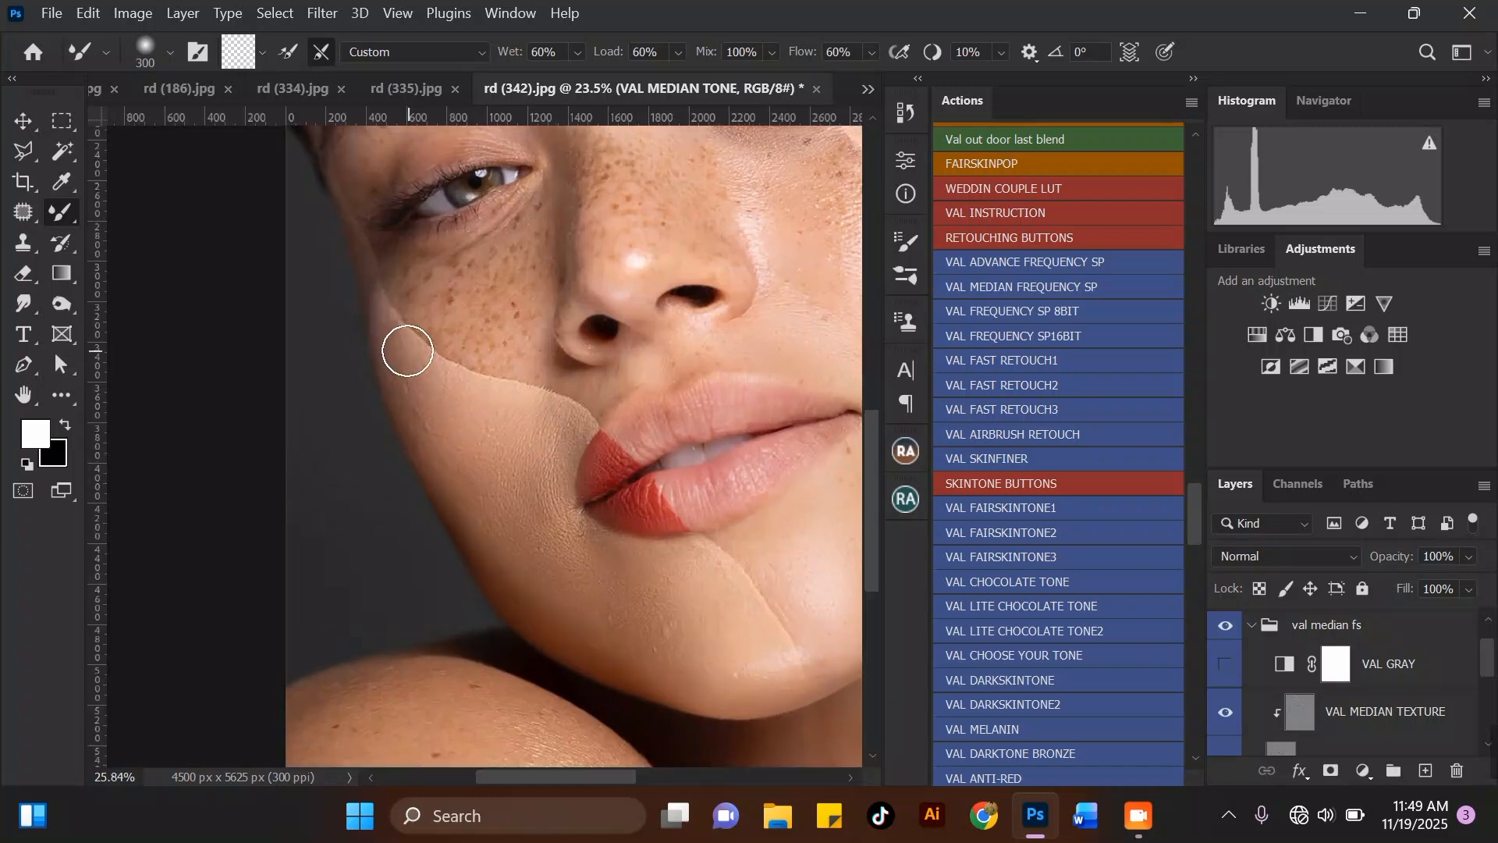
pyautogui.press('[')
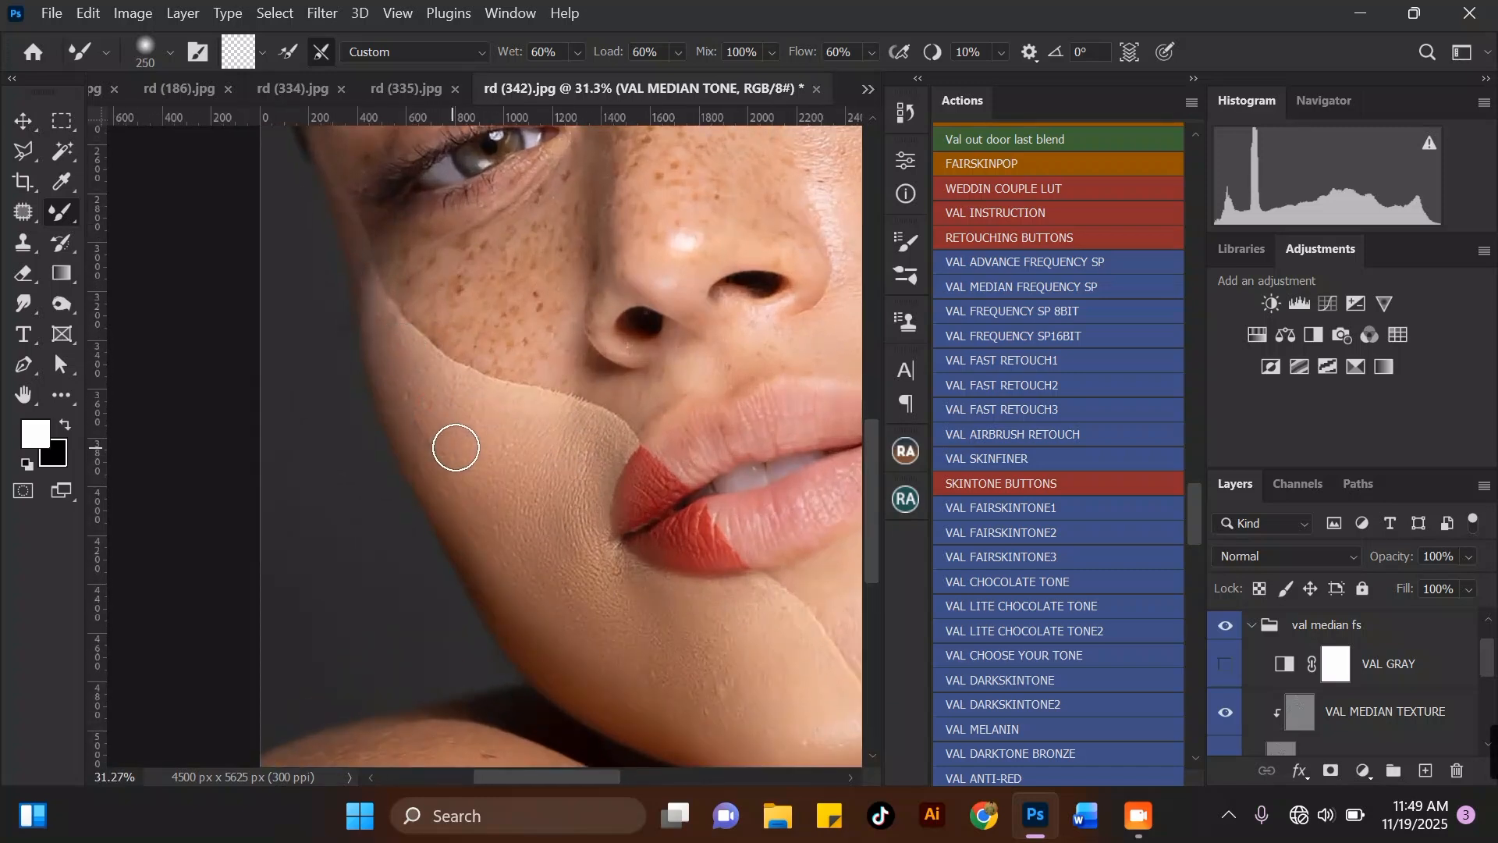
pyautogui.scroll(-4, 466, 421)
pyautogui.scroll(4, 532, 384)
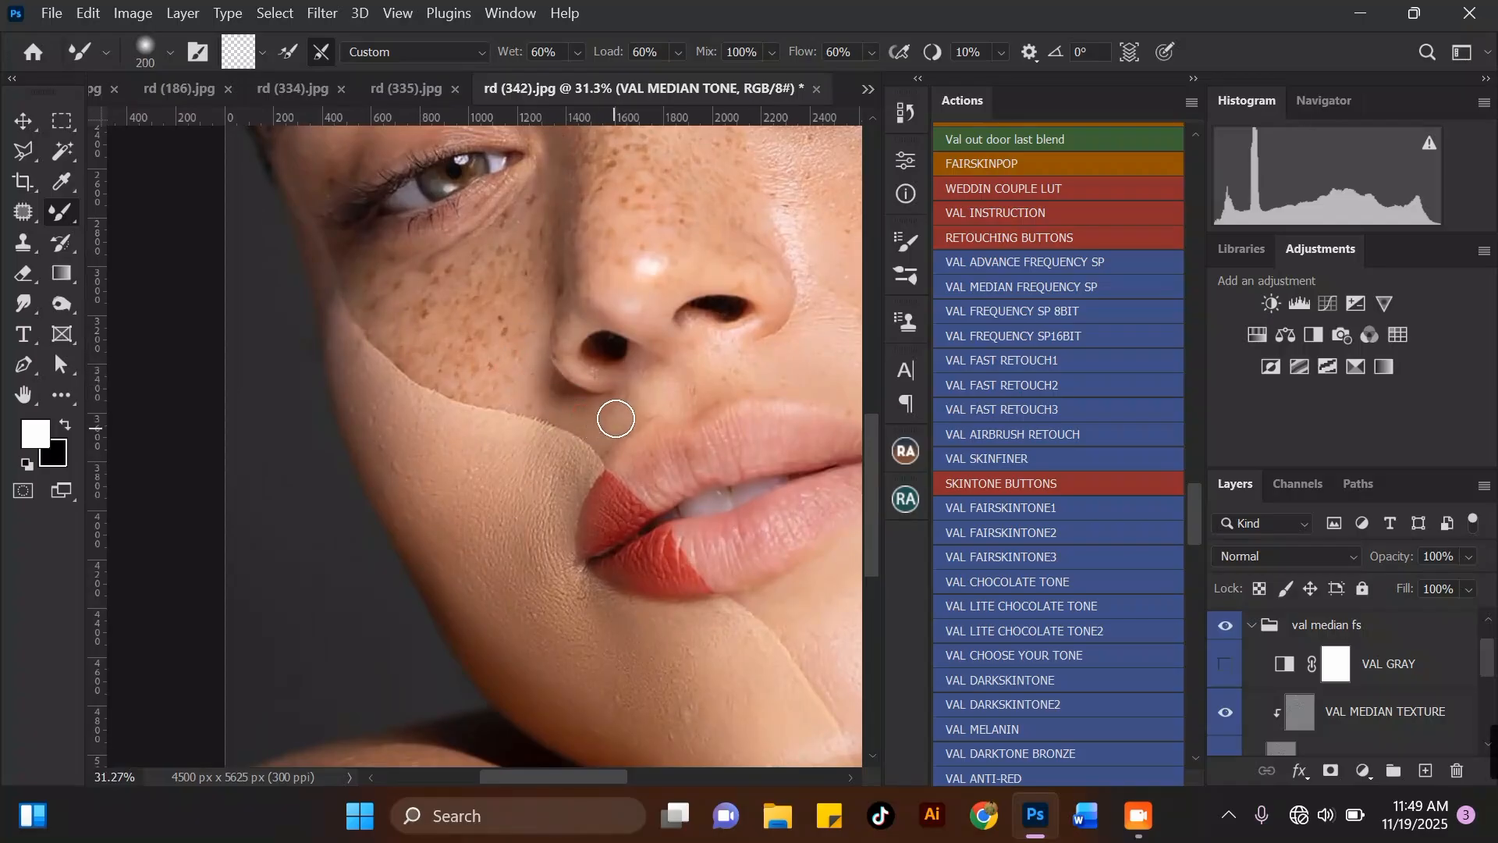
# Blend the tip and side of the nose above the nostrils with a 250 px Mixer Brush.
pyautogui.scroll(-2, 617, 351)
pyautogui.scroll(3, 597, 296)
pyautogui.press(']')
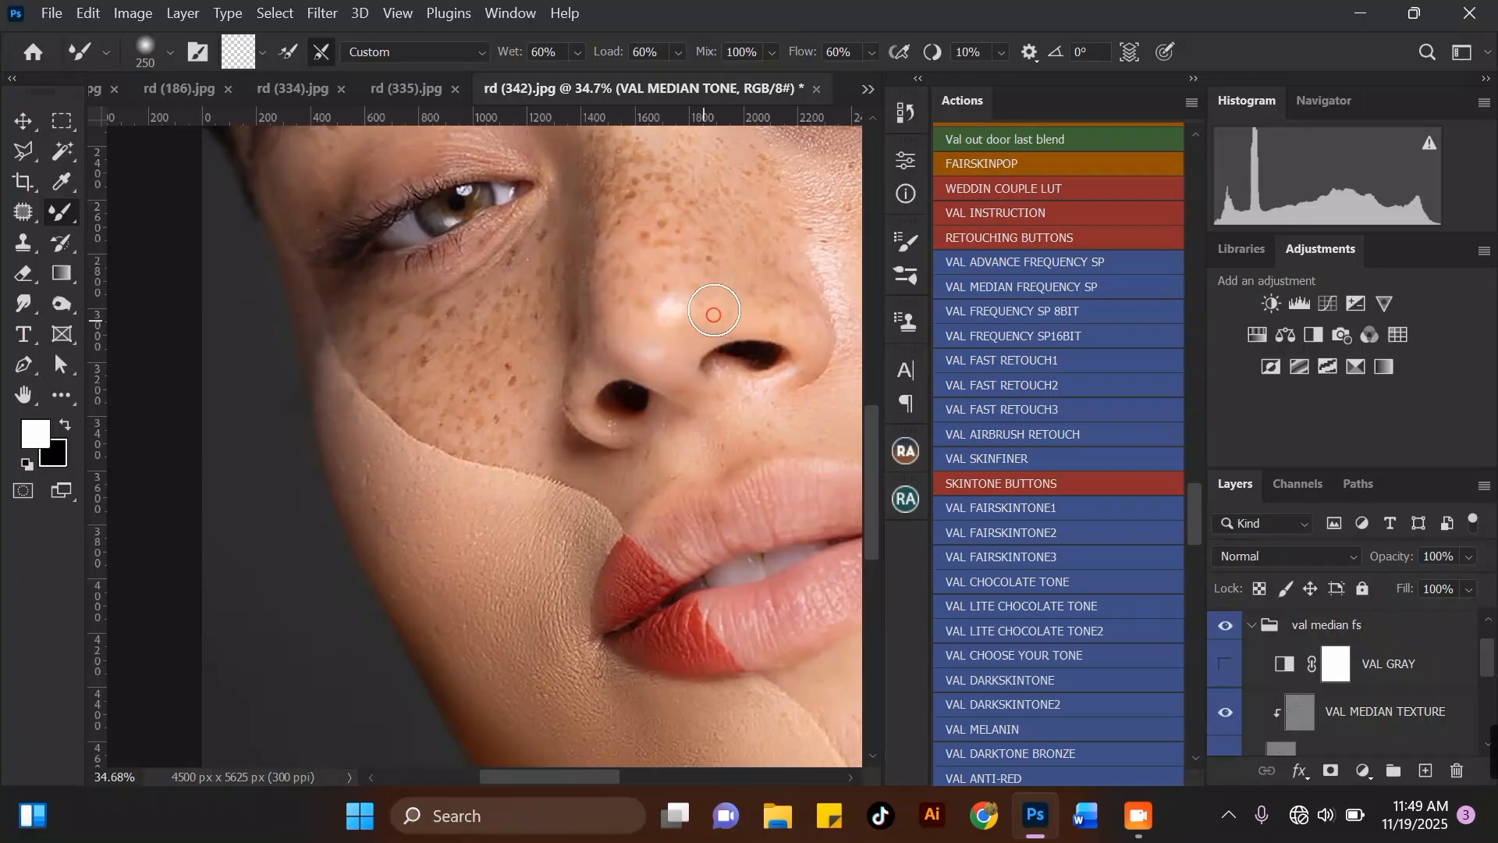
pyautogui.scroll(-2, 767, 326)
pyautogui.scroll(2, 691, 290)
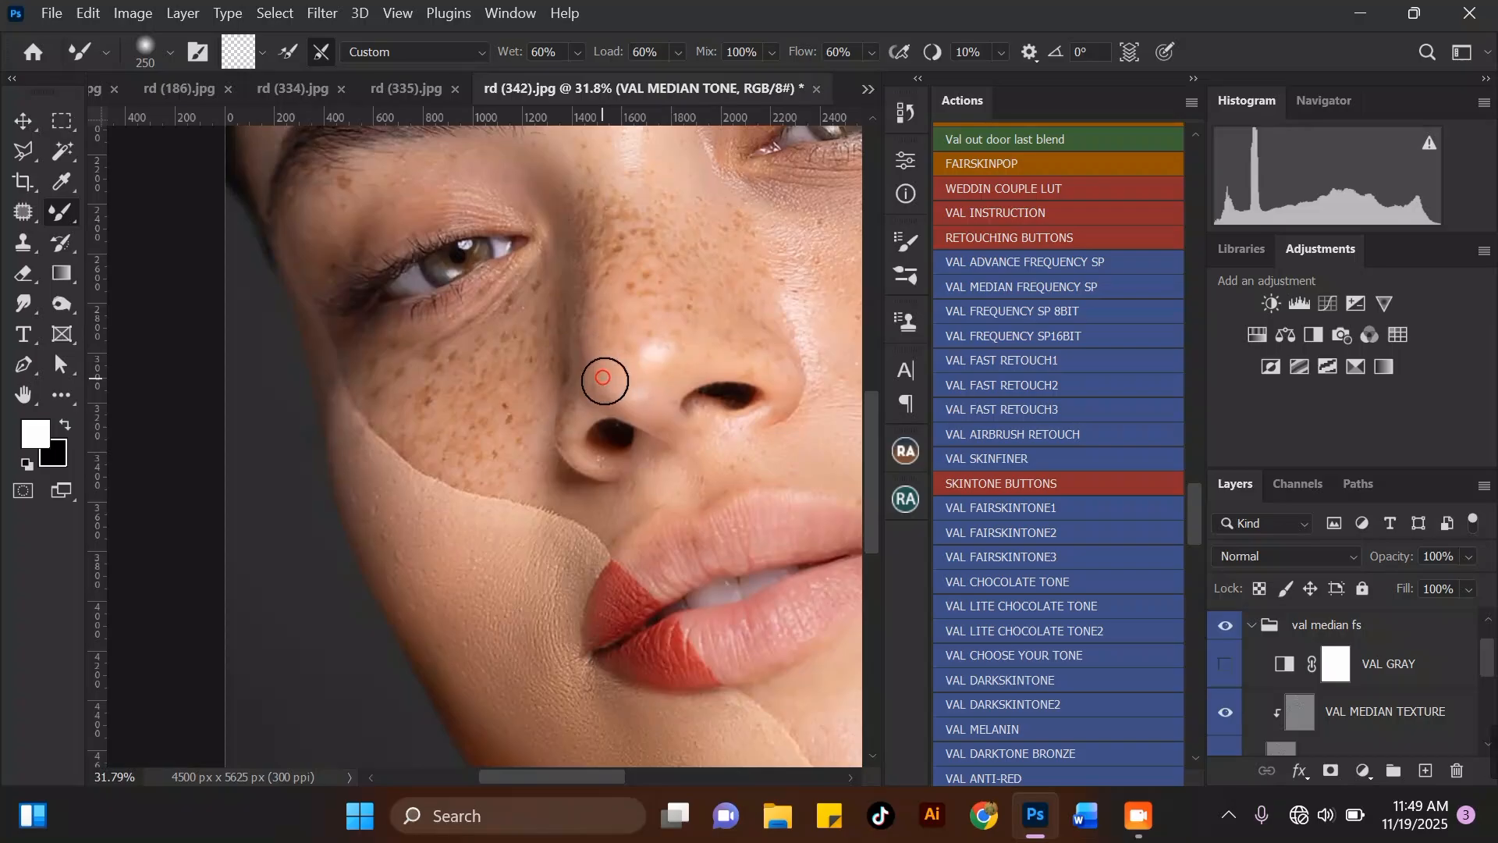
pyautogui.scroll(-2, 642, 405)
pyautogui.scroll(2, 671, 312)
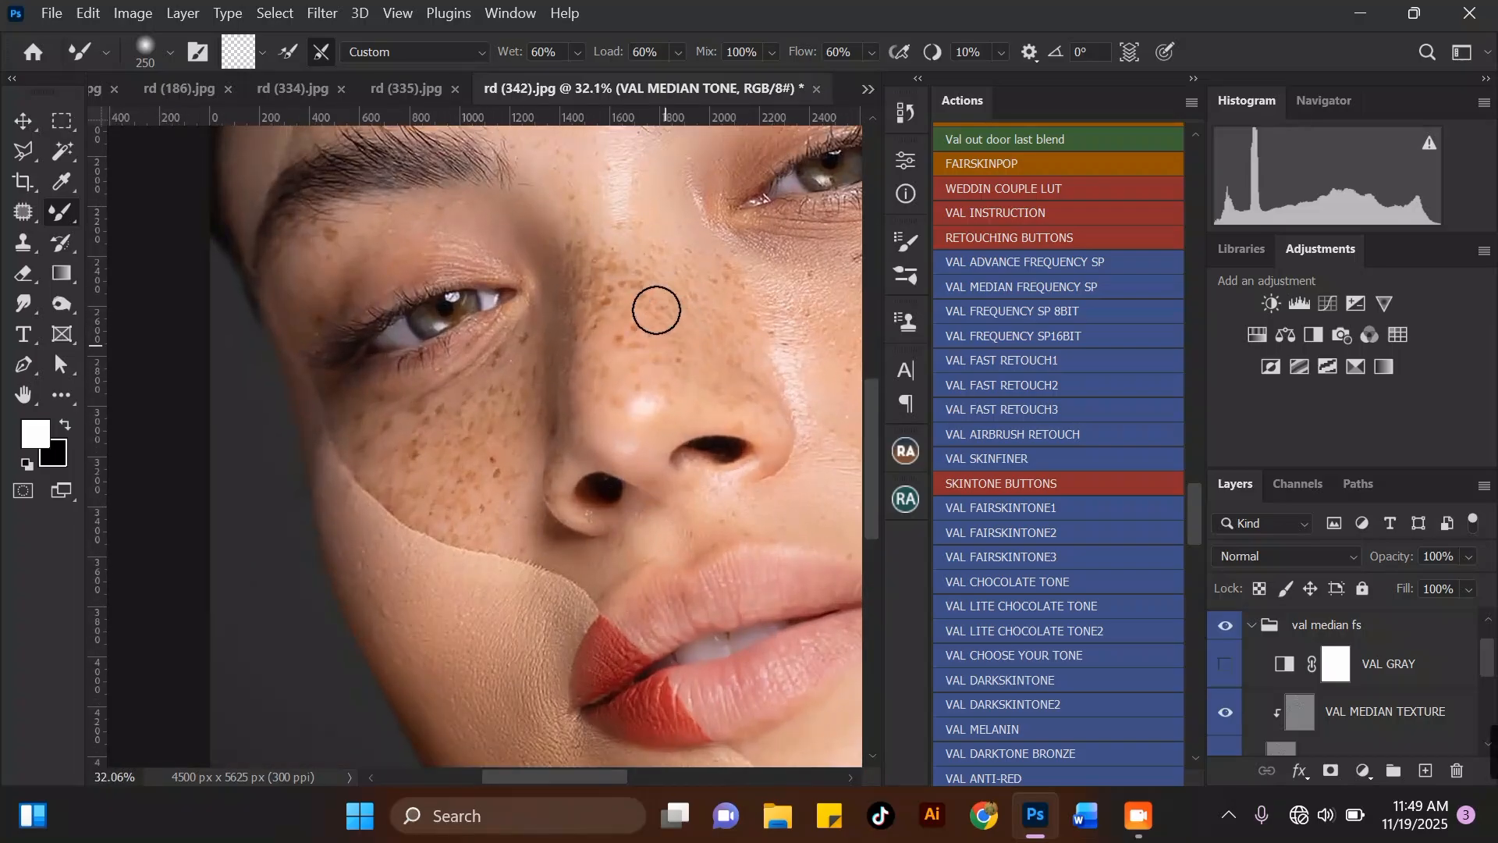
# Blend the freckled tones on the nose bridge with the Mixer Brush at 250 and 300 px.
pyautogui.click(640, 340)
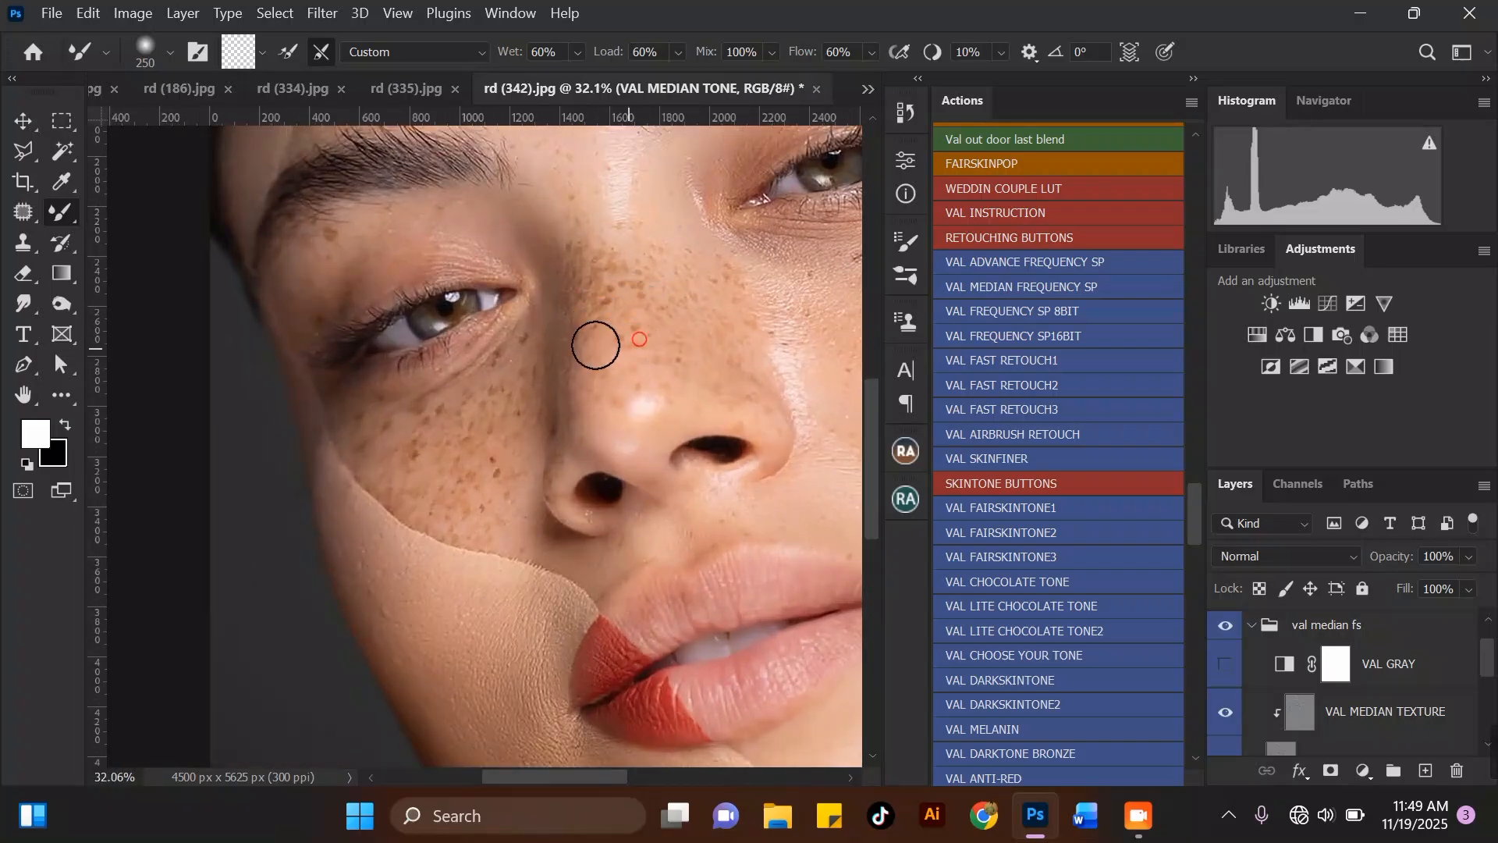
pyautogui.press(']')
pyautogui.press(']')
pyautogui.click(612, 265)
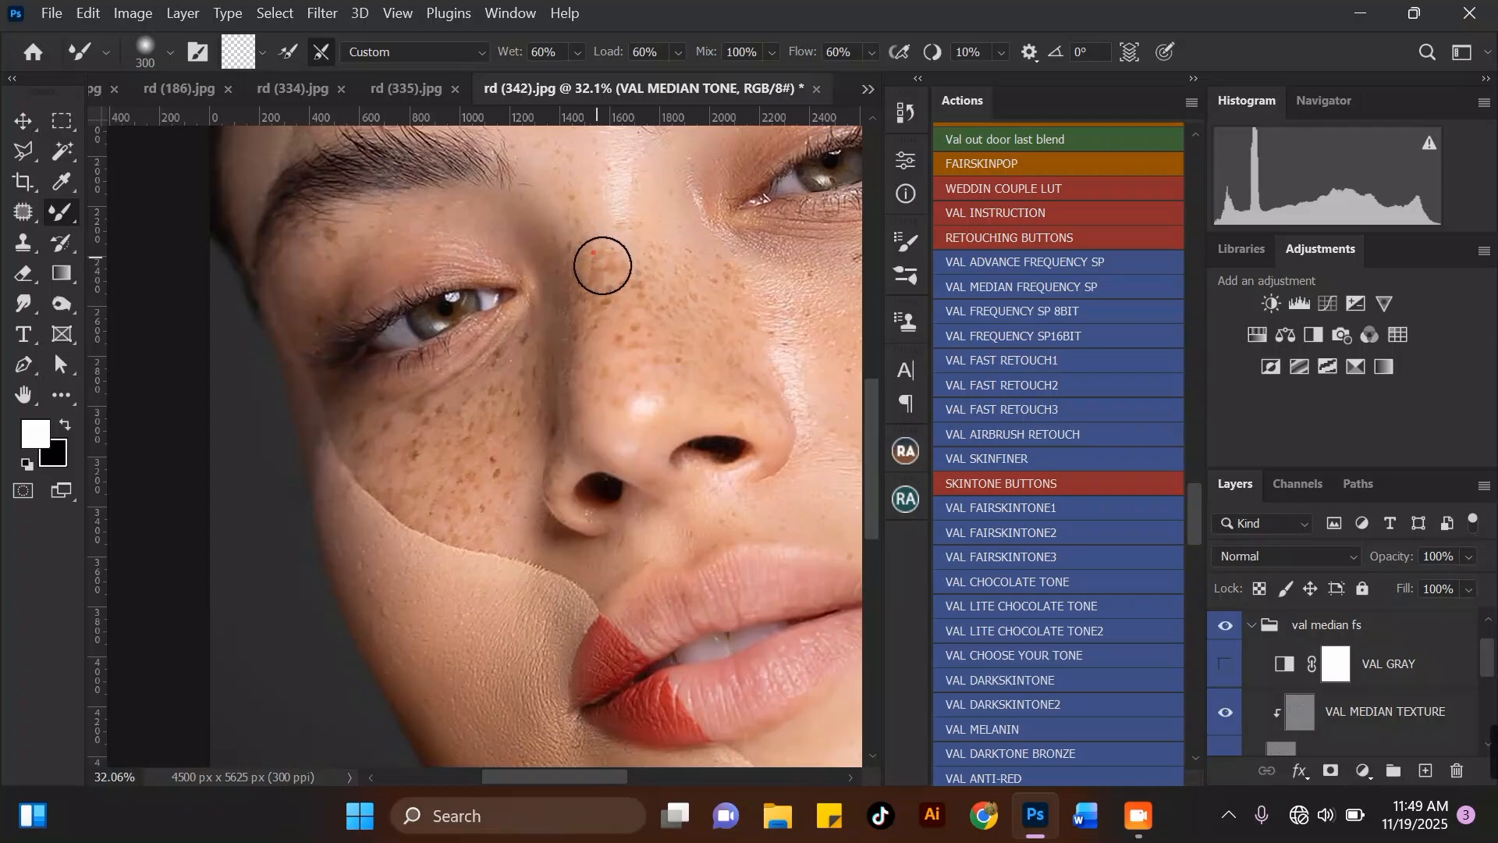
# Blend the freckled cheek above the makeup seam with the Mixer Brush, enlarging it from 175 to 300 px.
pyautogui.scroll(-3, 608, 263)
pyautogui.scroll(2, 445, 378)
pyautogui.press('[')
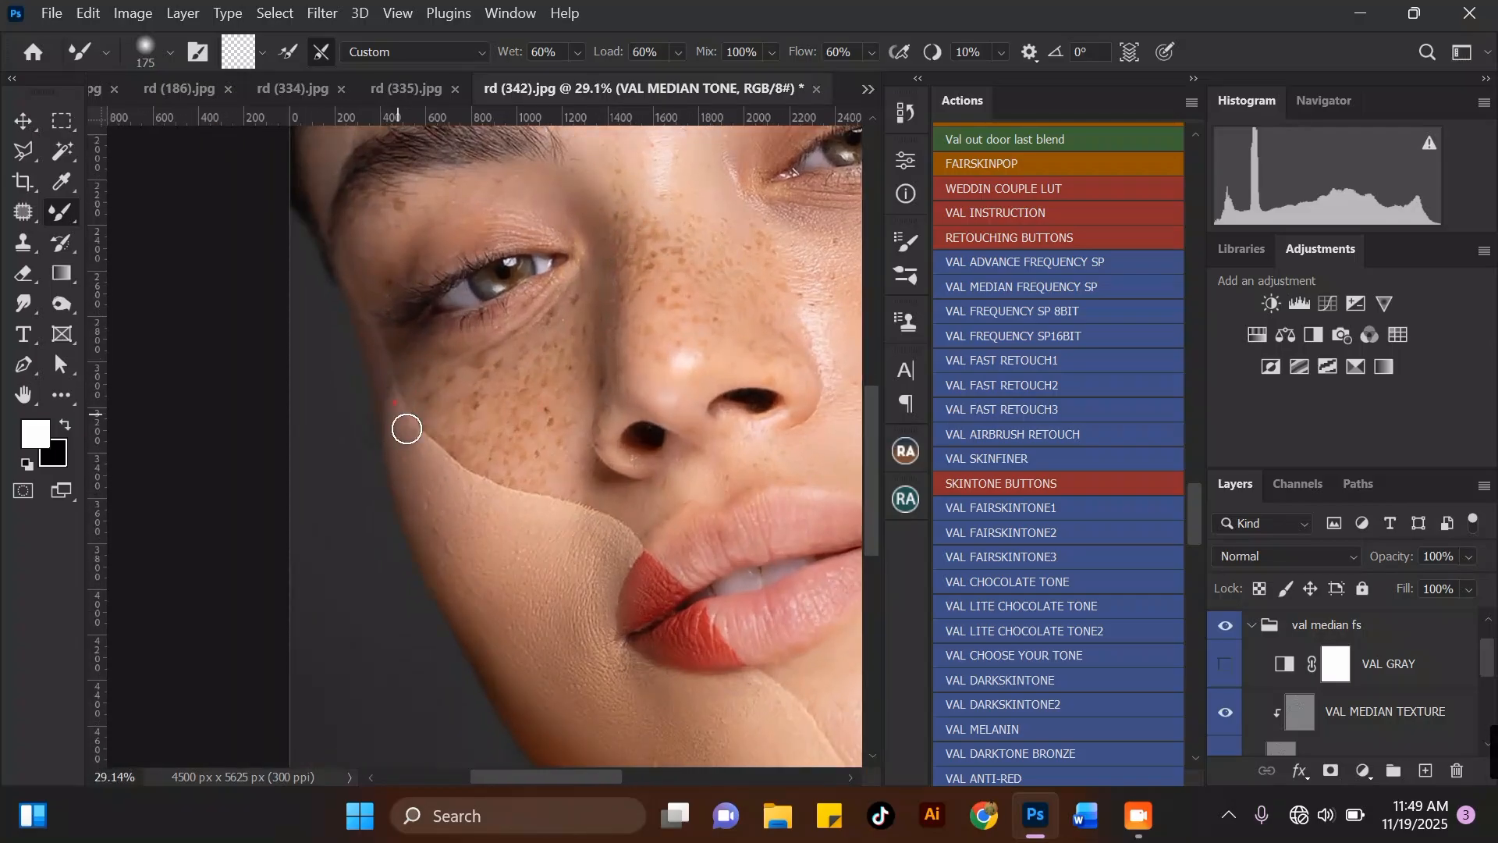
pyautogui.press(']')
pyautogui.press(']')
pyautogui.click(441, 375)
pyautogui.press(']')
pyautogui.click(474, 422)
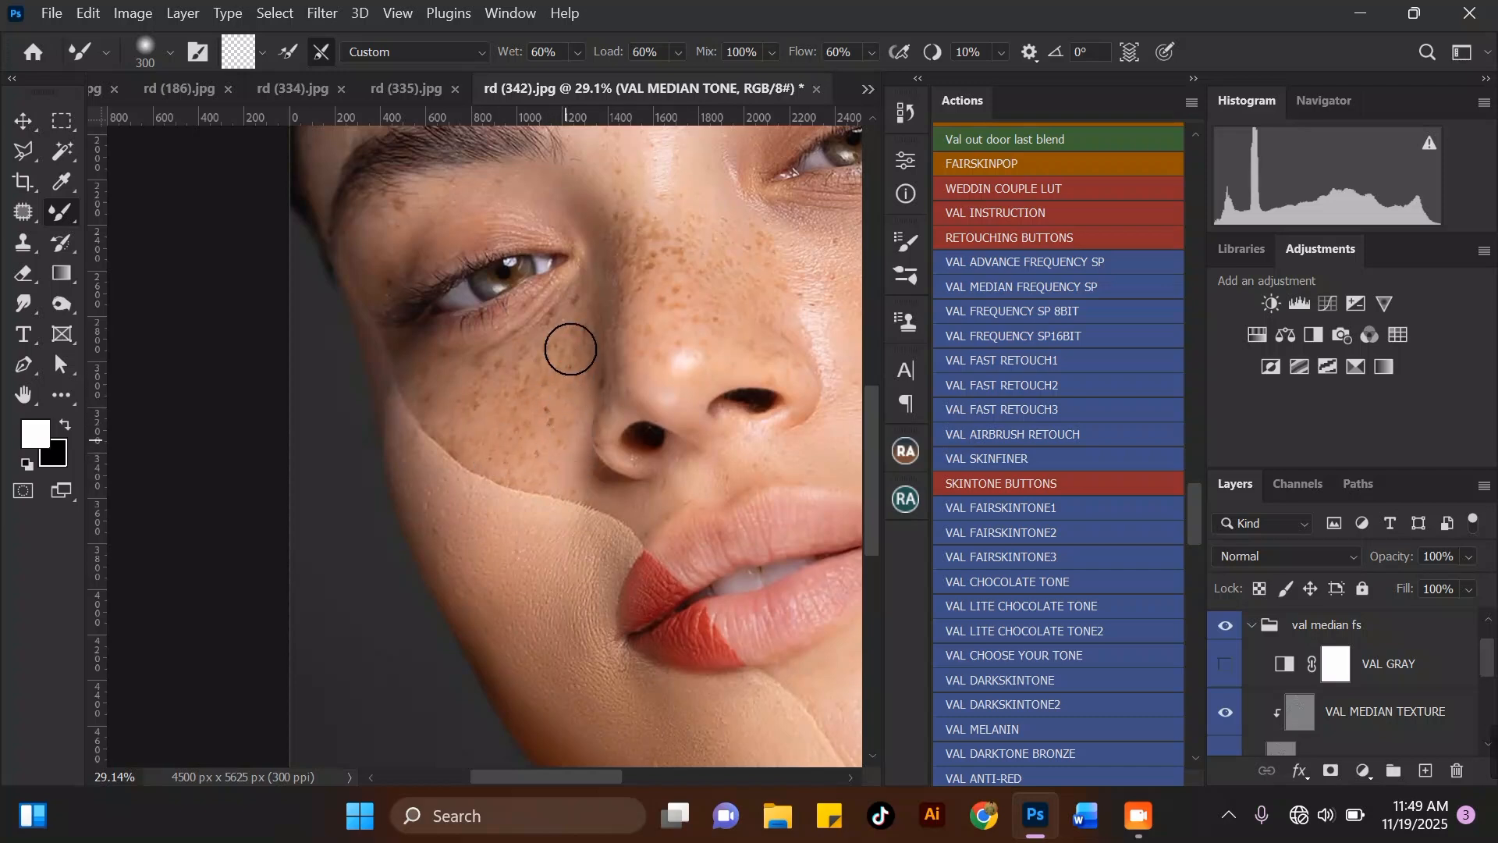
# Smooth the under-eye skin toward the side of the nose with a 250 px Mixer Brush.
pyautogui.press('[')
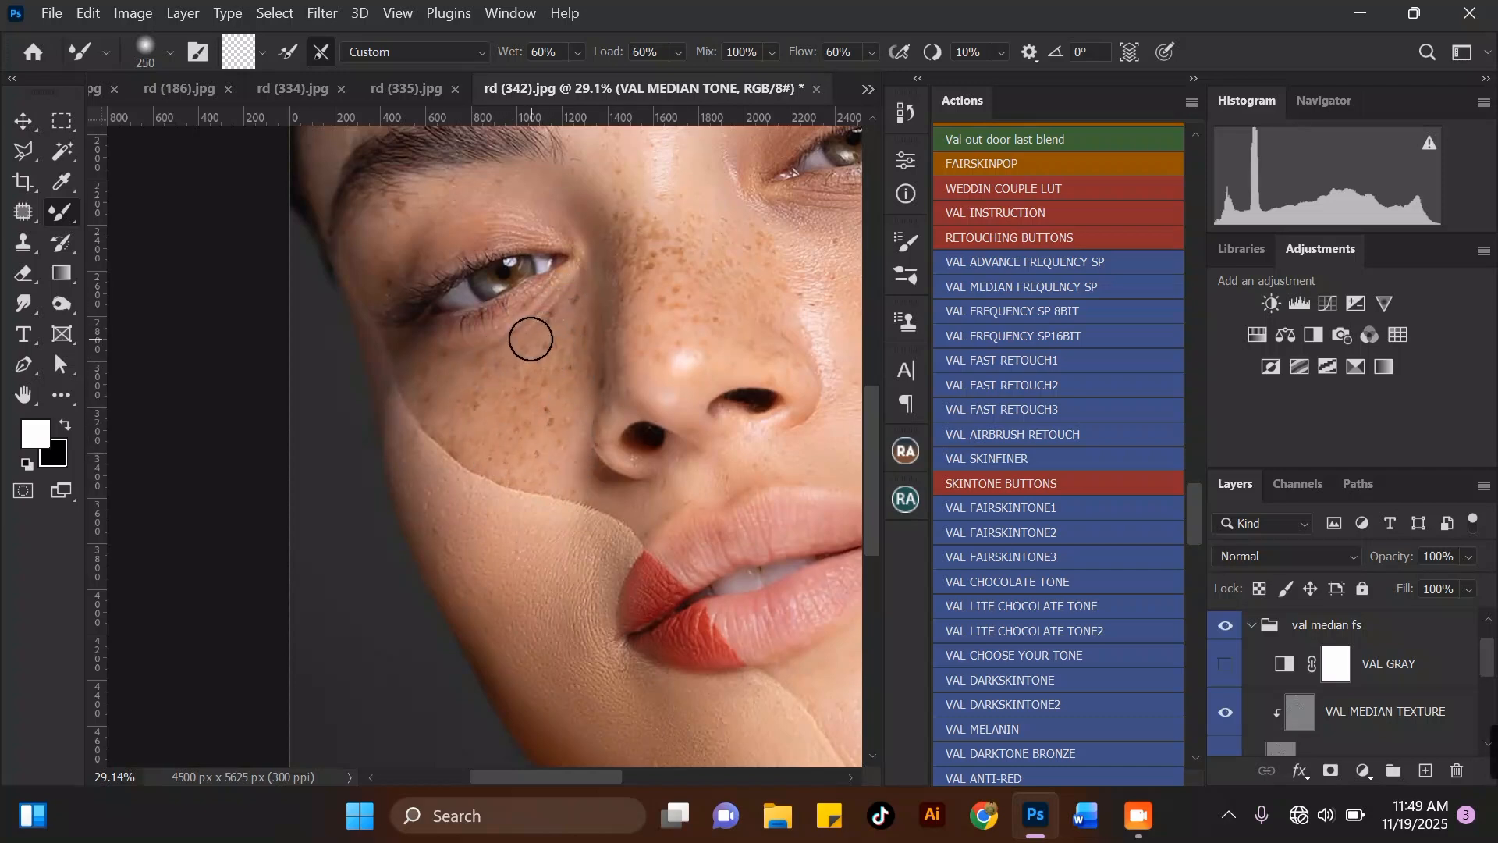
pyautogui.moveTo(558, 329)
pyautogui.mouseDown()
pyautogui.moveTo(577, 375)
pyautogui.moveTo(578, 316)
pyautogui.mouseUp()
pyautogui.press(']')
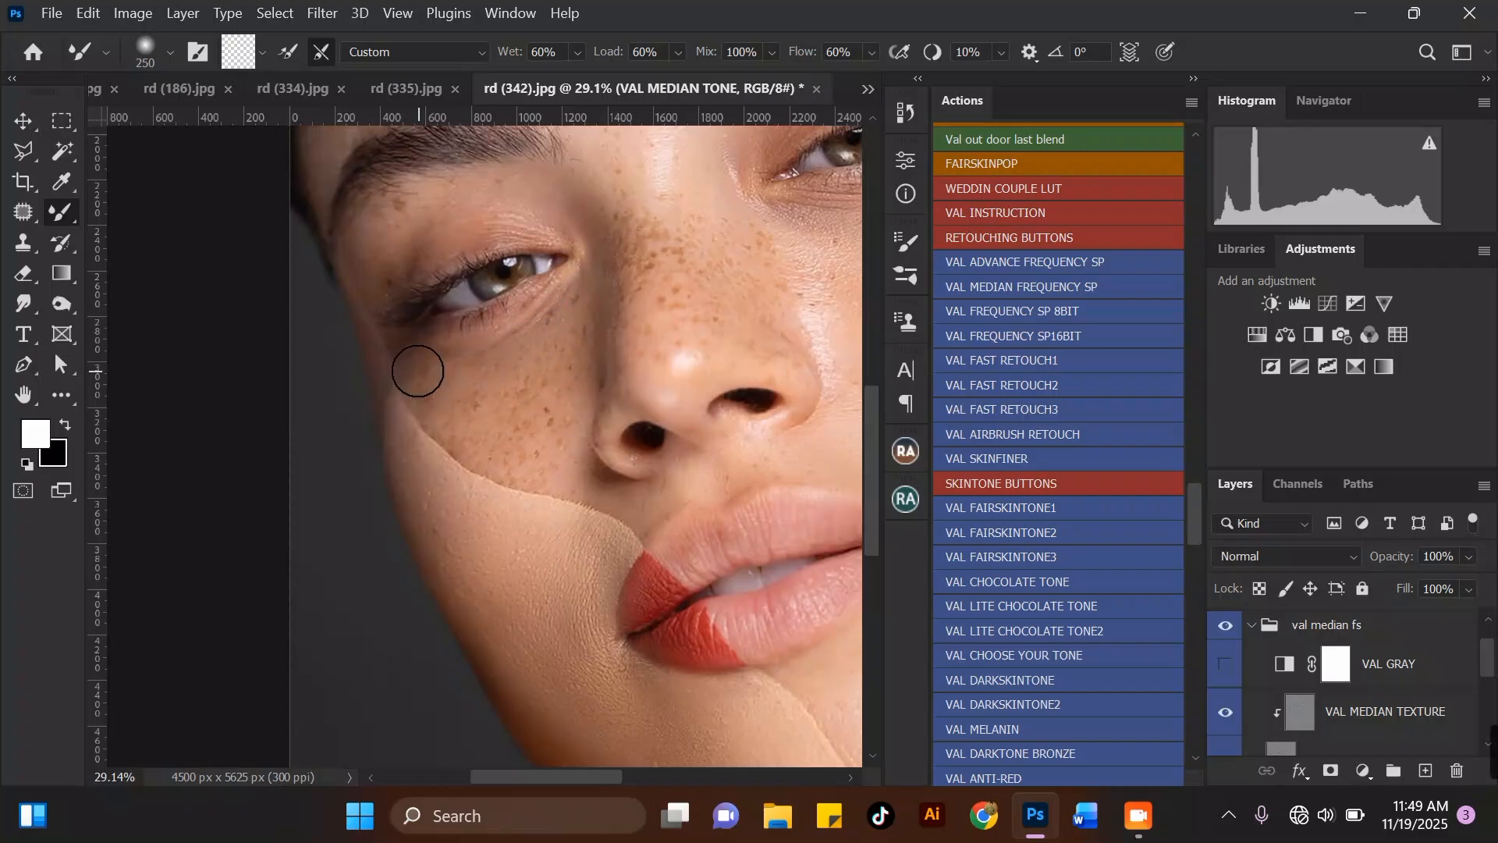
# Blend the skin between the eyebrow and the eyelid of the shadowed eye with a 300 px Mixer Brush.
pyautogui.press(']')
pyautogui.press('[')
pyautogui.scroll(-3, 528, 401)
pyautogui.scroll(2, 558, 161)
pyautogui.press('[')
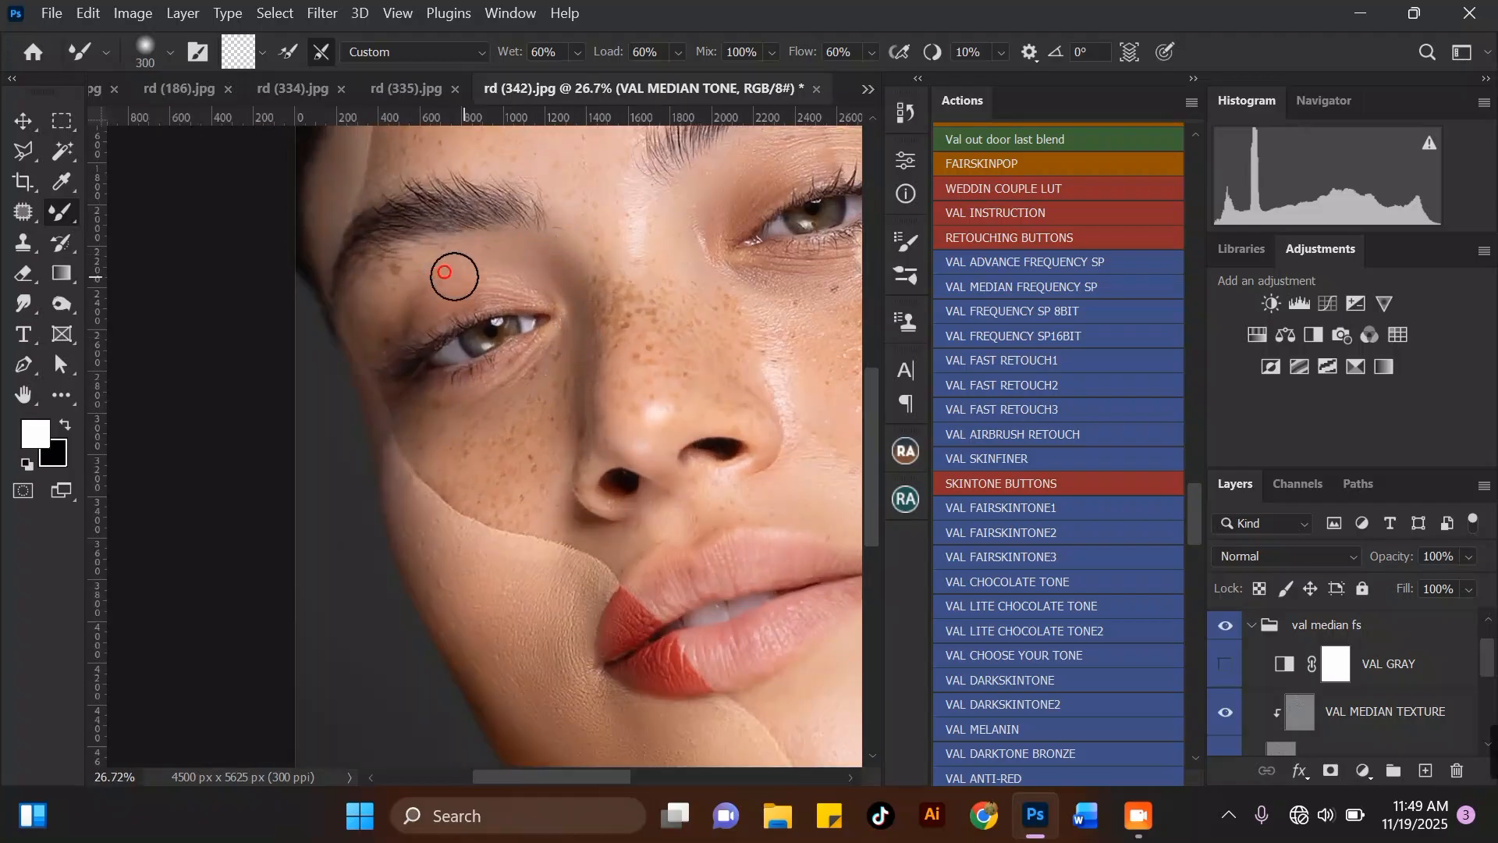
pyautogui.press(']')
pyautogui.press('[')
pyautogui.press(']')
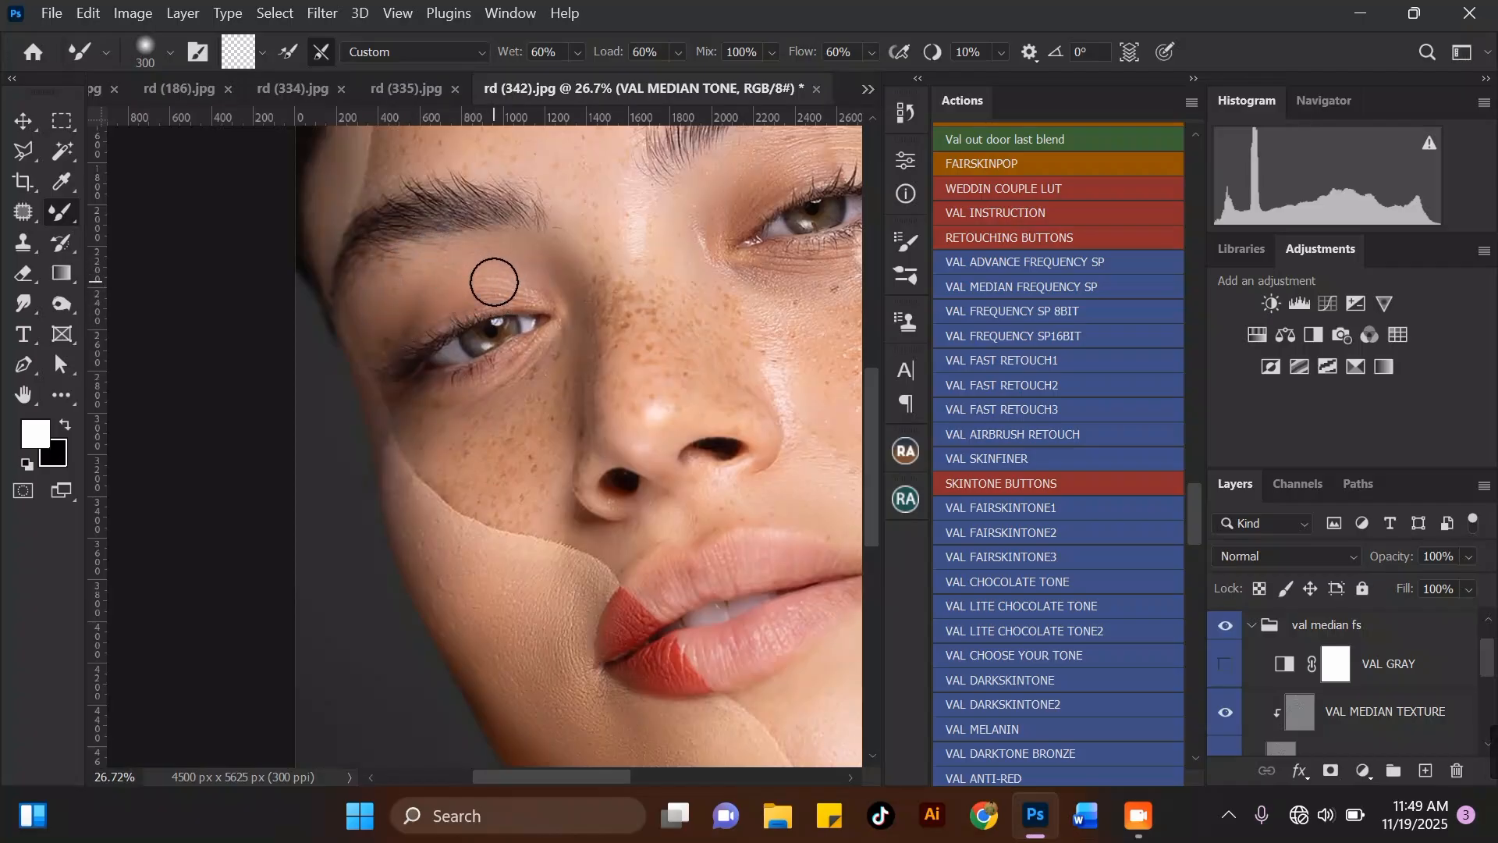
pyautogui.scroll(-1, 430, 286)
pyautogui.scroll(3, 430, 286)
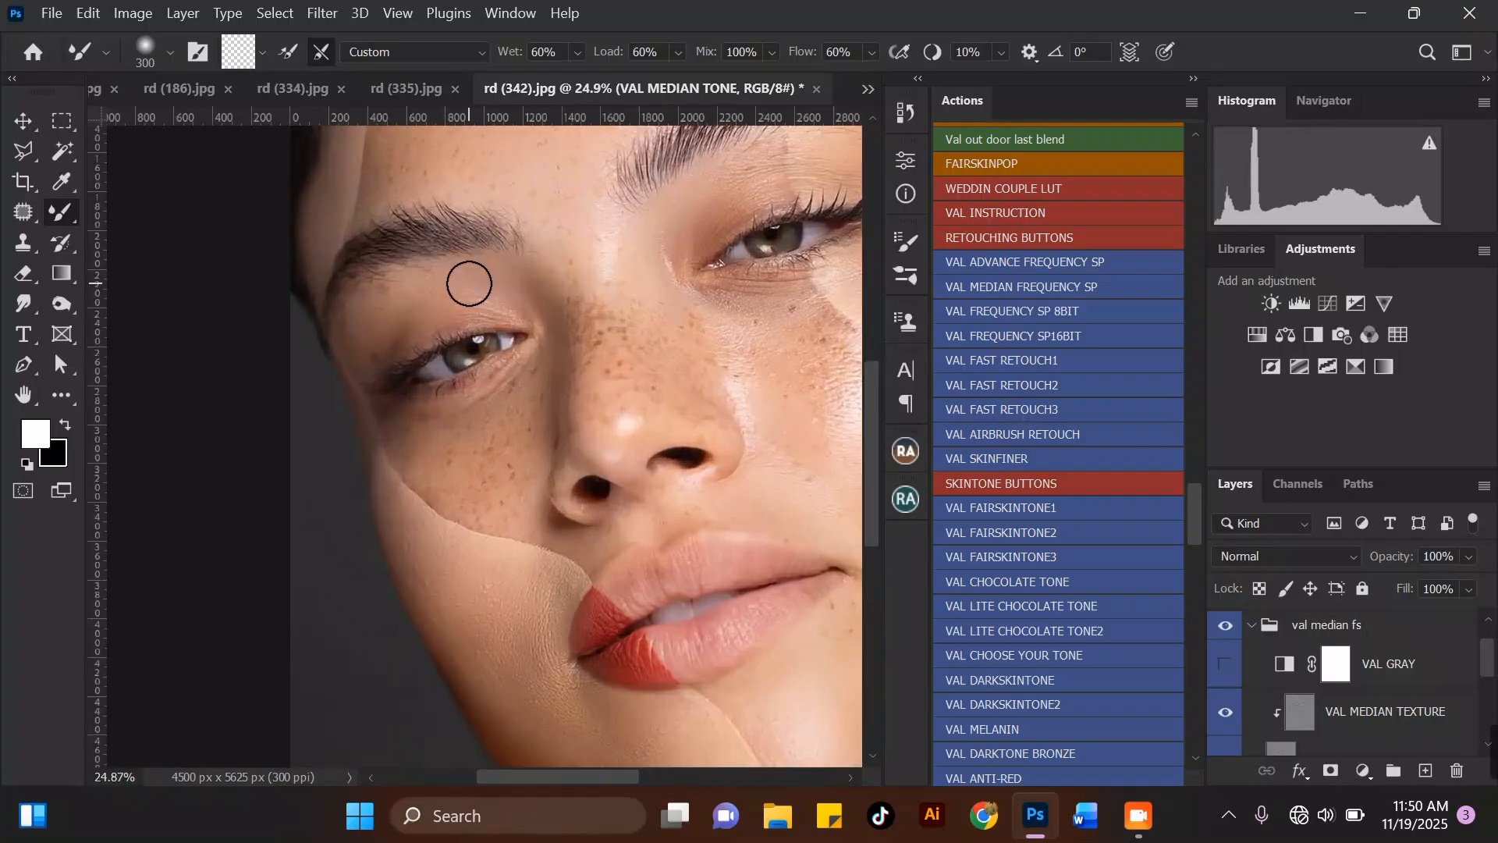
# Blend the freckled cheek below the eye and along the makeup seam with the Mixer Brush at 300 and 400 px.
pyautogui.scroll(-3, 472, 302)
pyautogui.scroll(2, 424, 227)
pyautogui.press(']')
pyautogui.press(']')
pyautogui.scroll(-1, 508, 297)
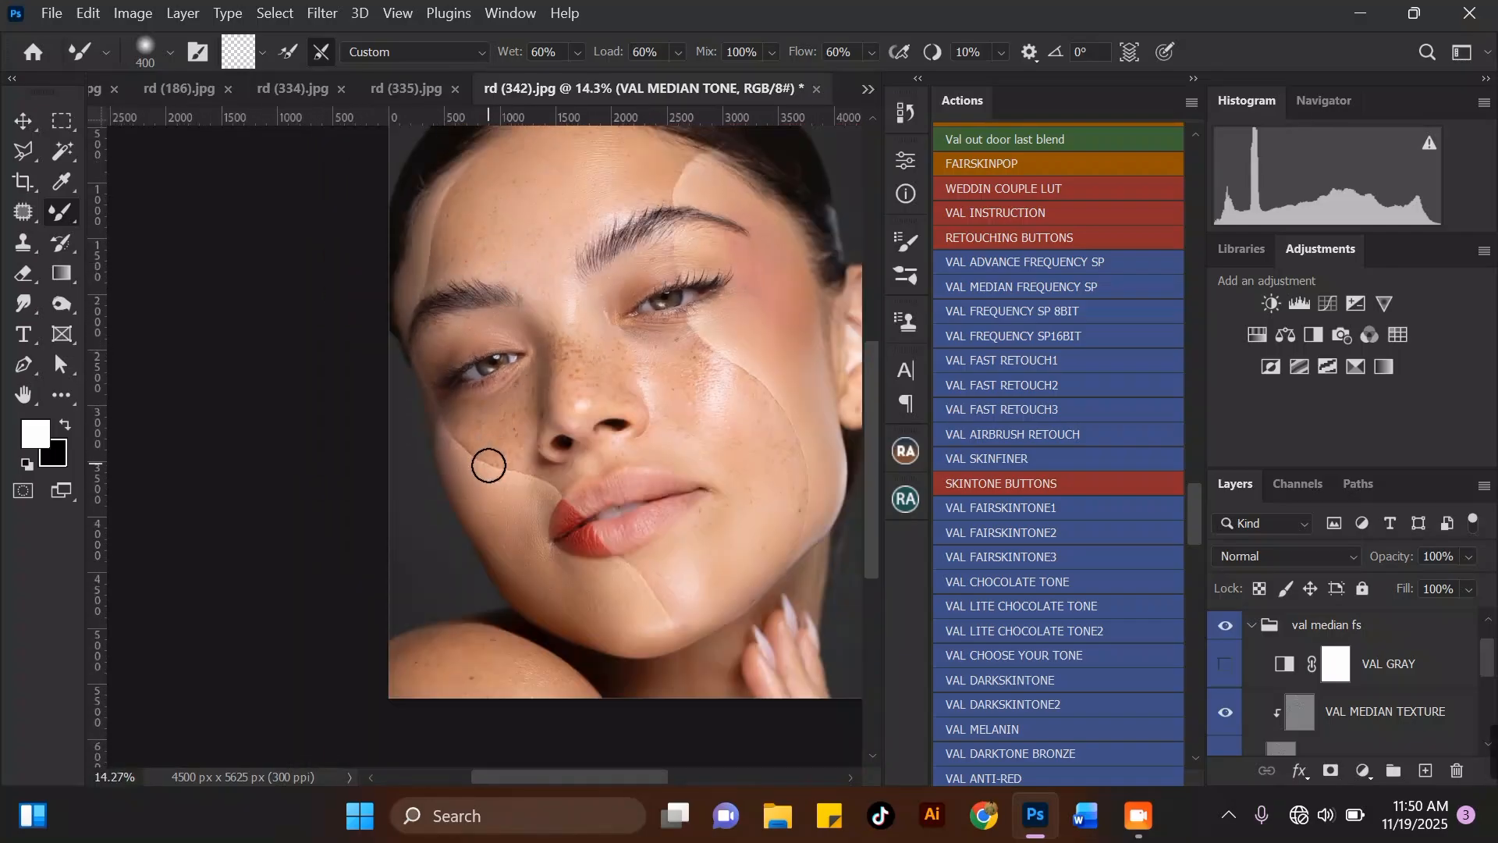
pyautogui.scroll(3, 488, 462)
pyautogui.press('[')
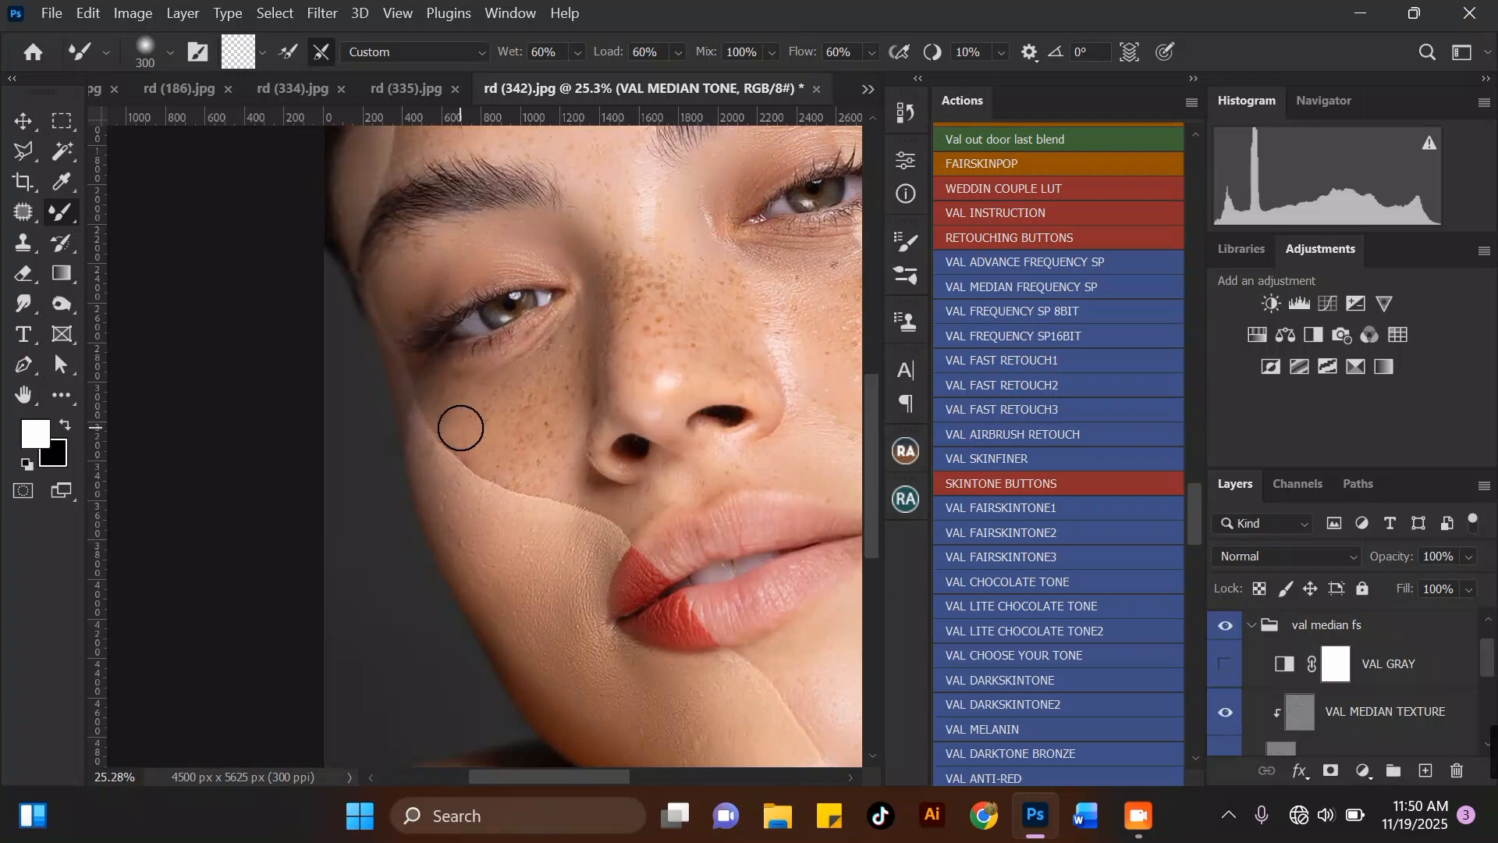
pyautogui.scroll(-1, 514, 370)
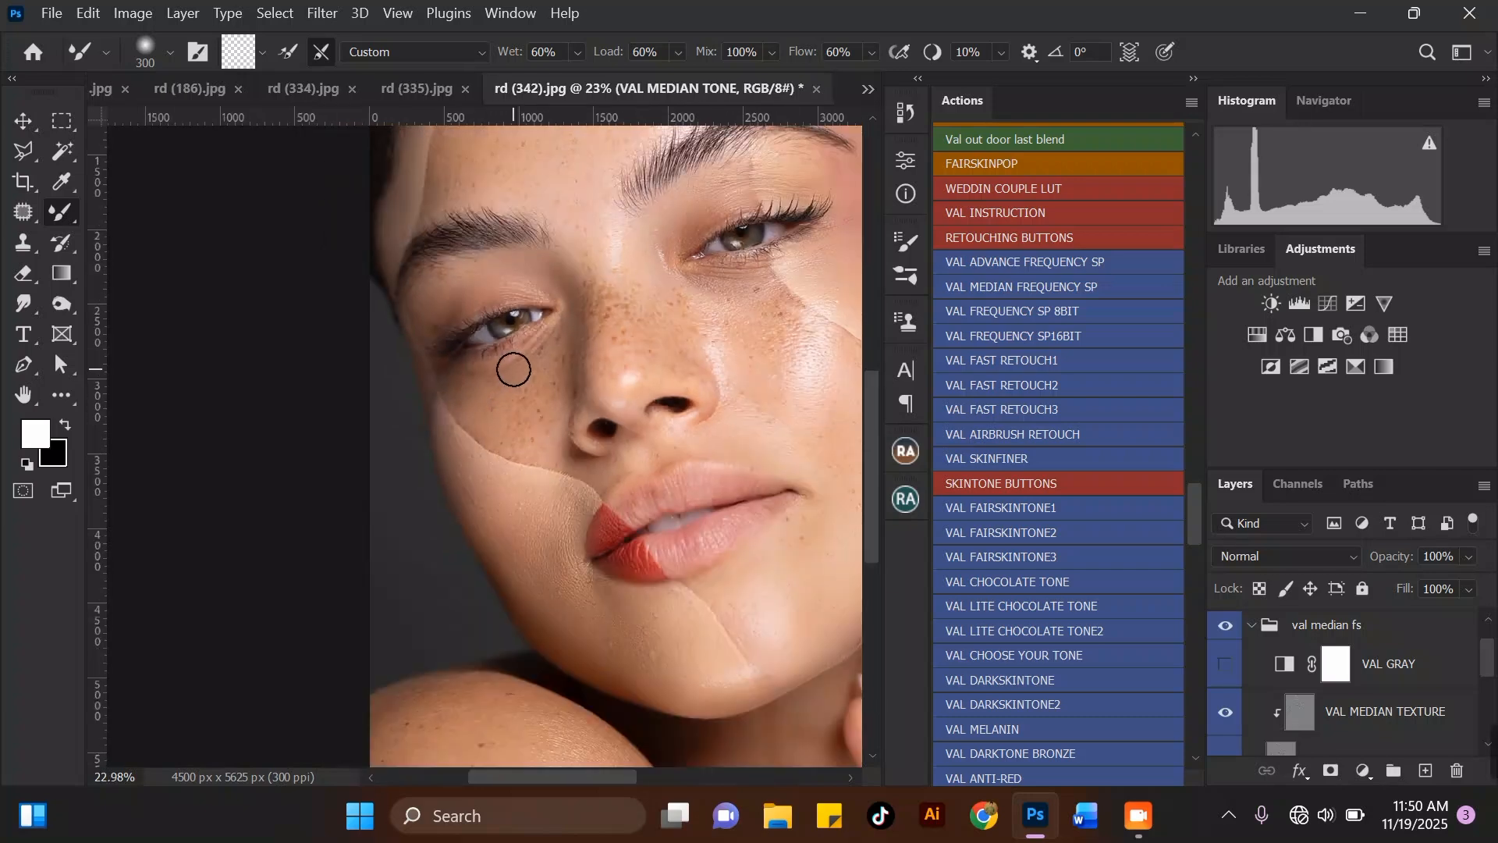
pyautogui.scroll(-2, 515, 370)
pyautogui.scroll(2, 734, 405)
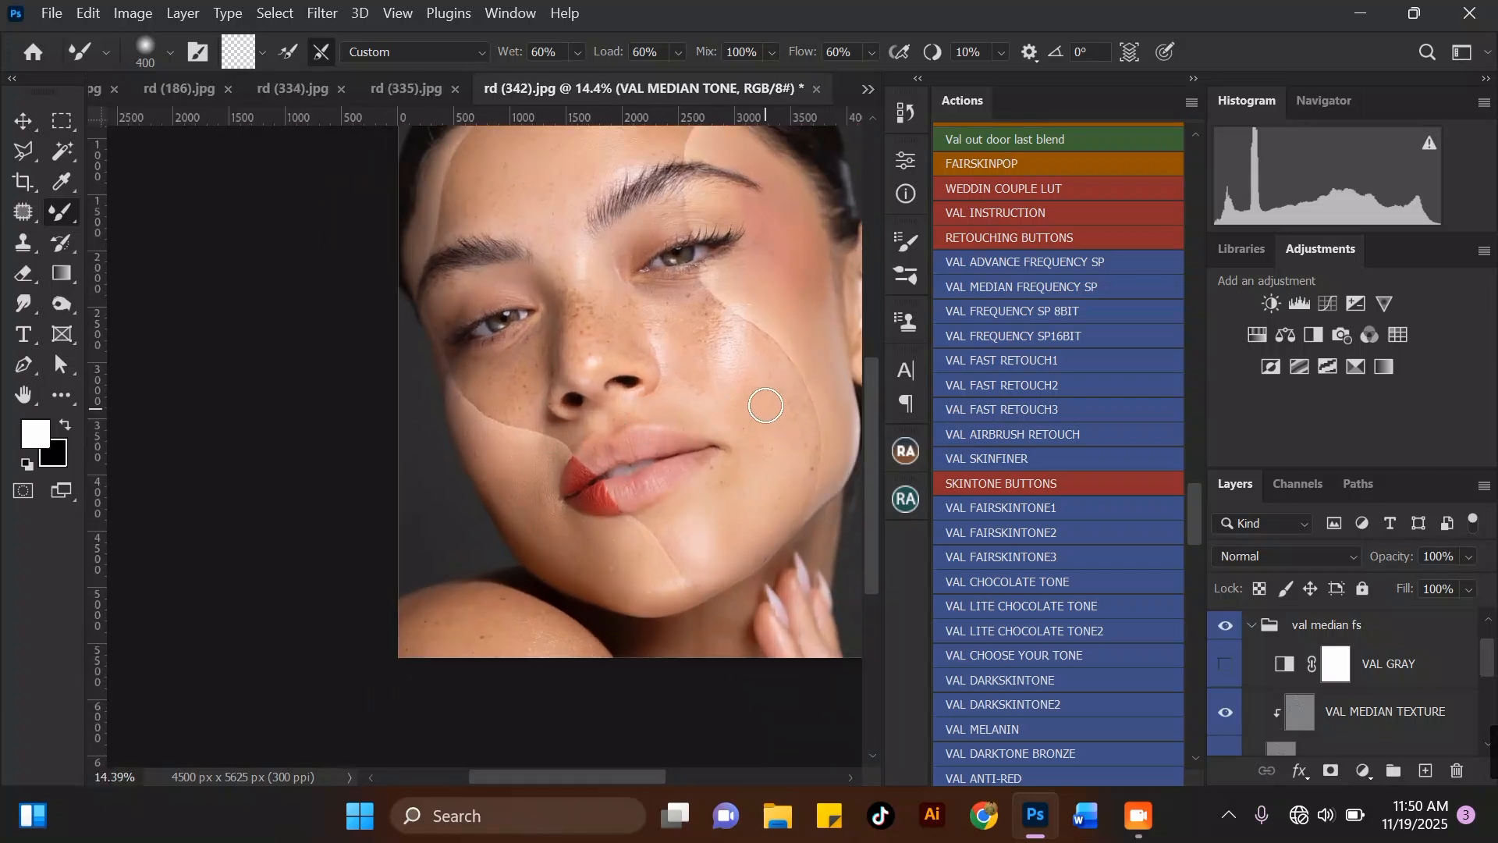
# Blend the made-up cheek beside the red lip corner and the chin with a 400 px Mixer Brush.
pyautogui.press(']')
pyautogui.scroll(-3, 663, 350)
pyautogui.press('[')
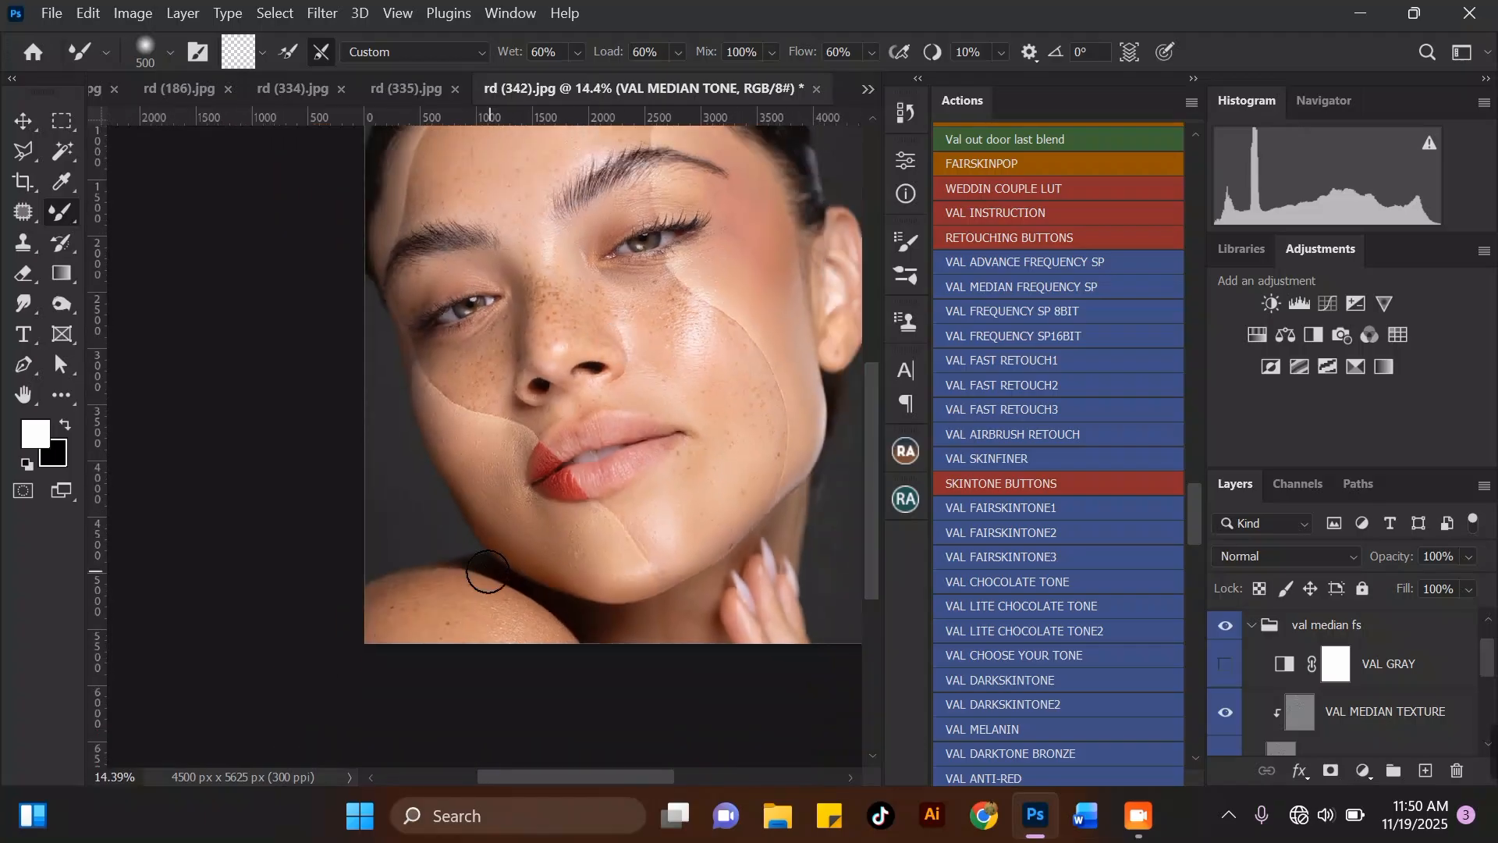
pyautogui.scroll(3, 493, 573)
pyautogui.moveTo(512, 416); pyautogui.dragTo(512, 444)
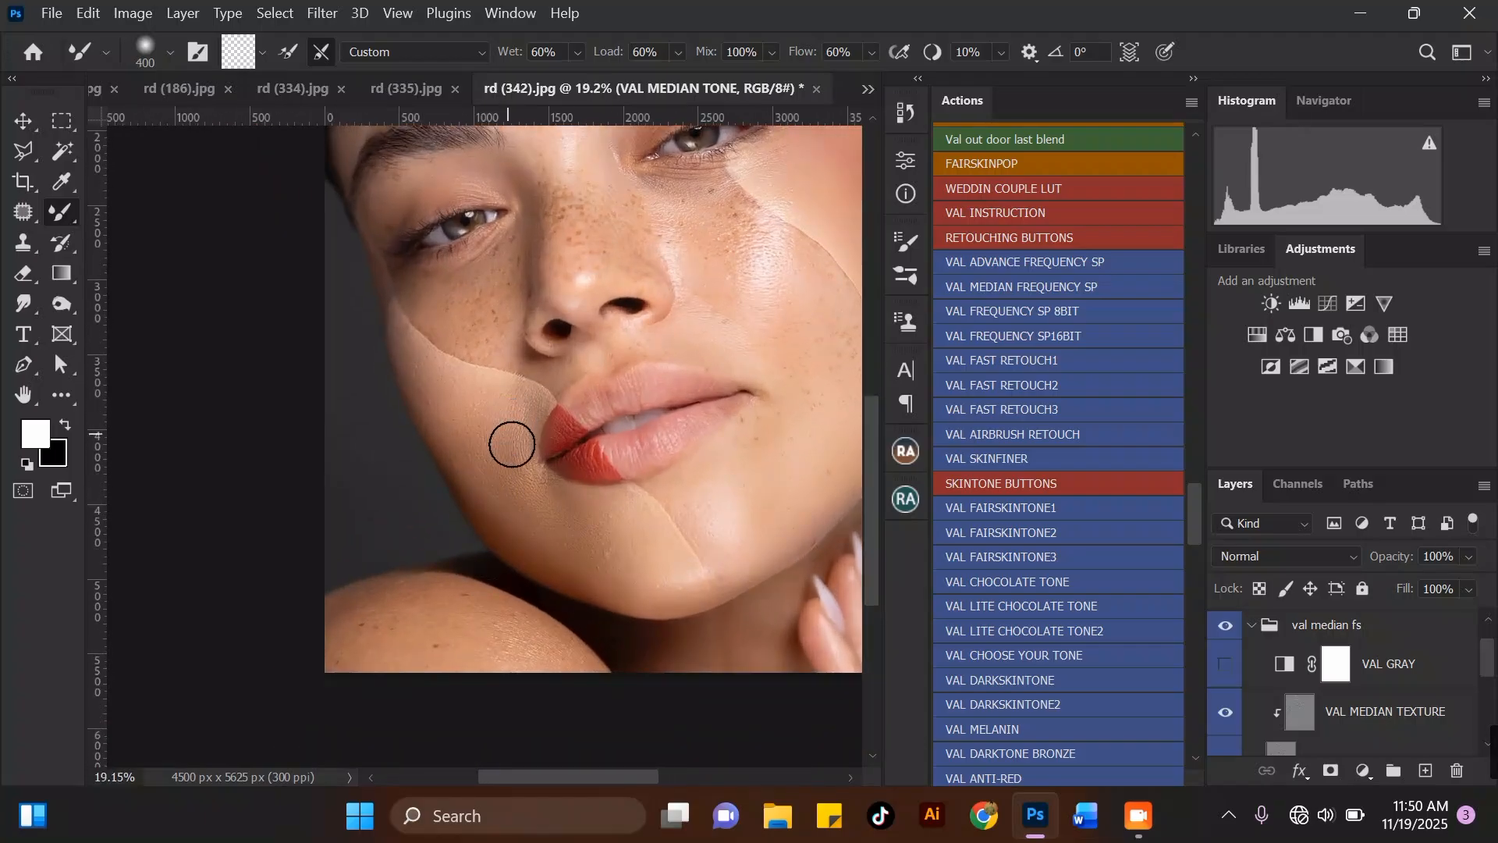
pyautogui.press(']')
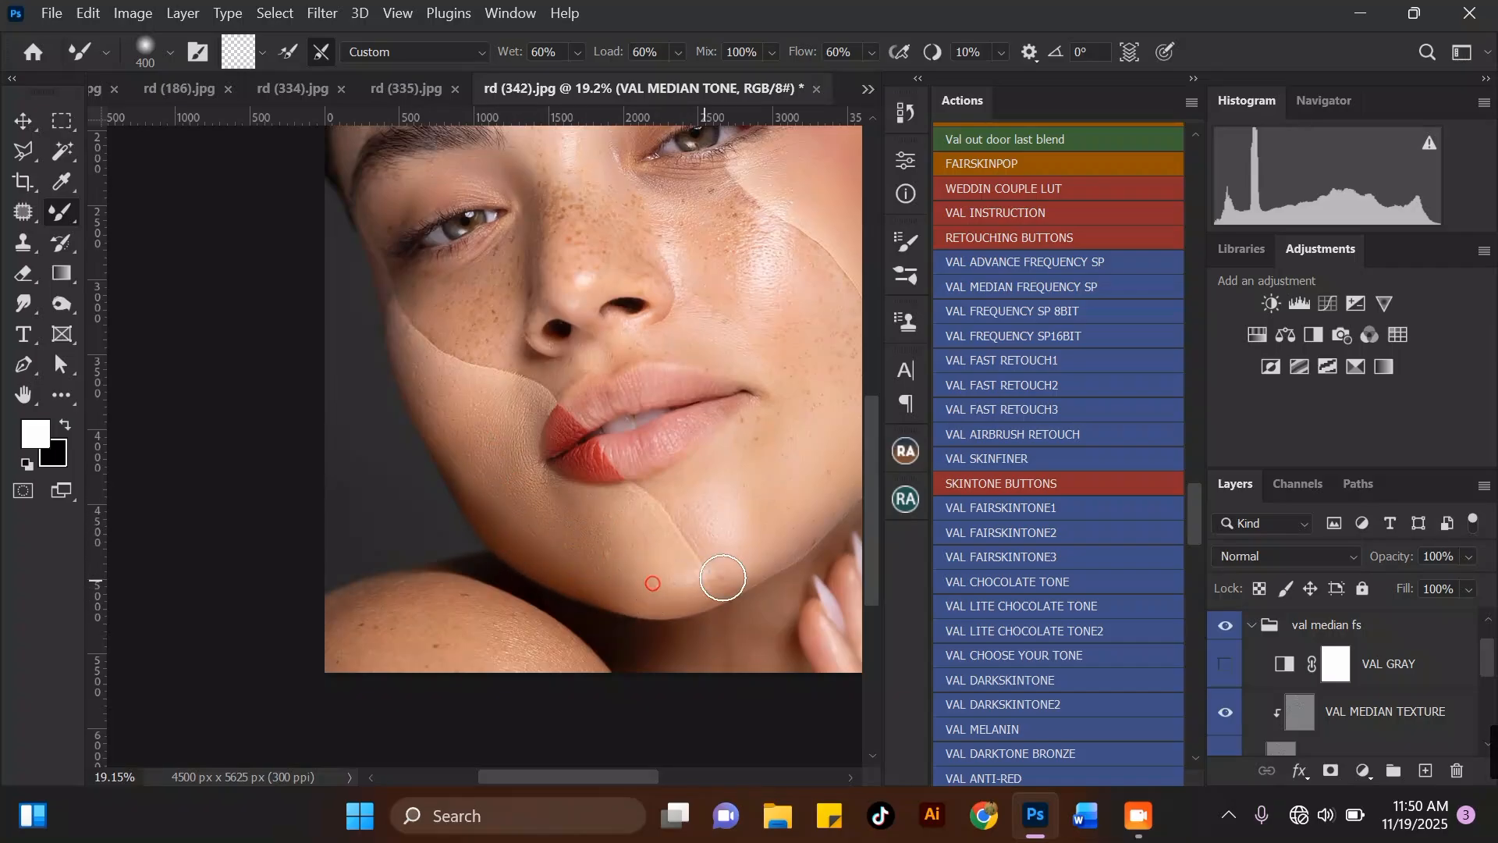
# Blend the freckled shoulder below the chin with the Mixer Brush at 500 and 600 px.
pyautogui.scroll(-3, 578, 499)
pyautogui.press(']')
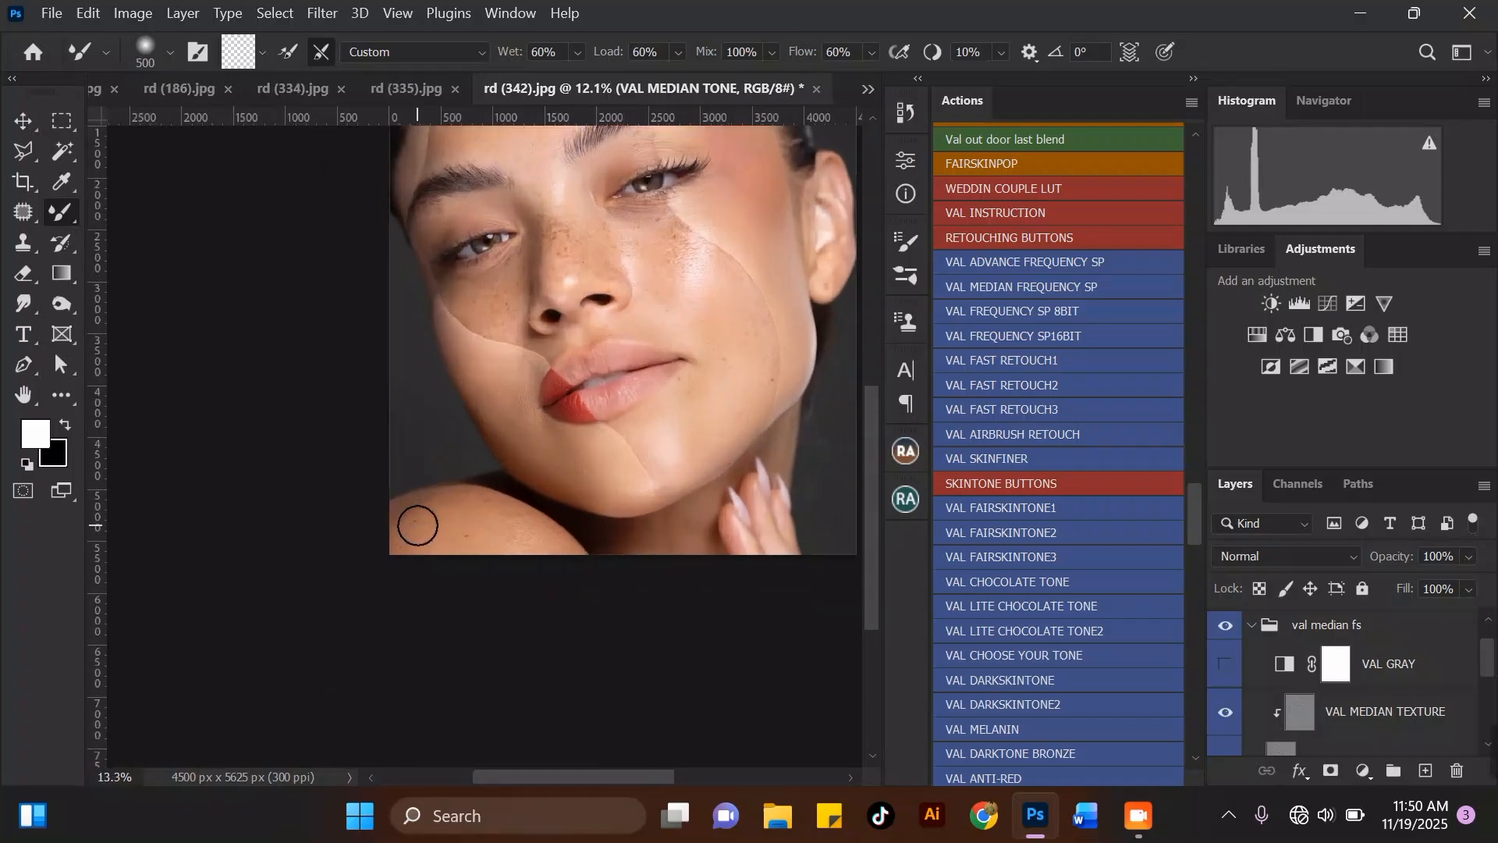
pyautogui.scroll(2, 417, 525)
pyautogui.press(']')
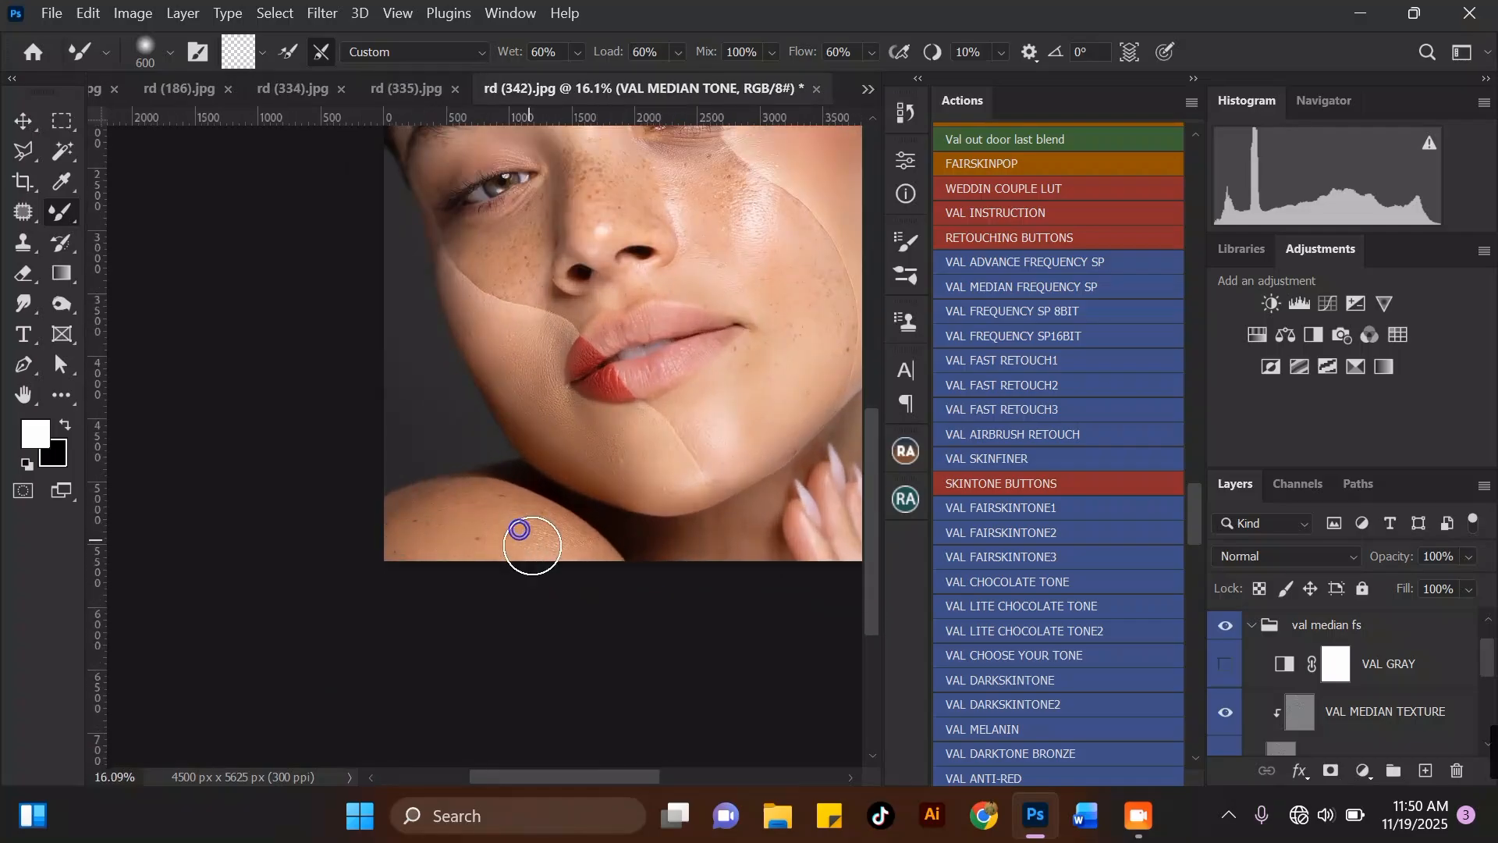
pyautogui.scroll(-2, 531, 547)
pyautogui.scroll(-2, 562, 525)
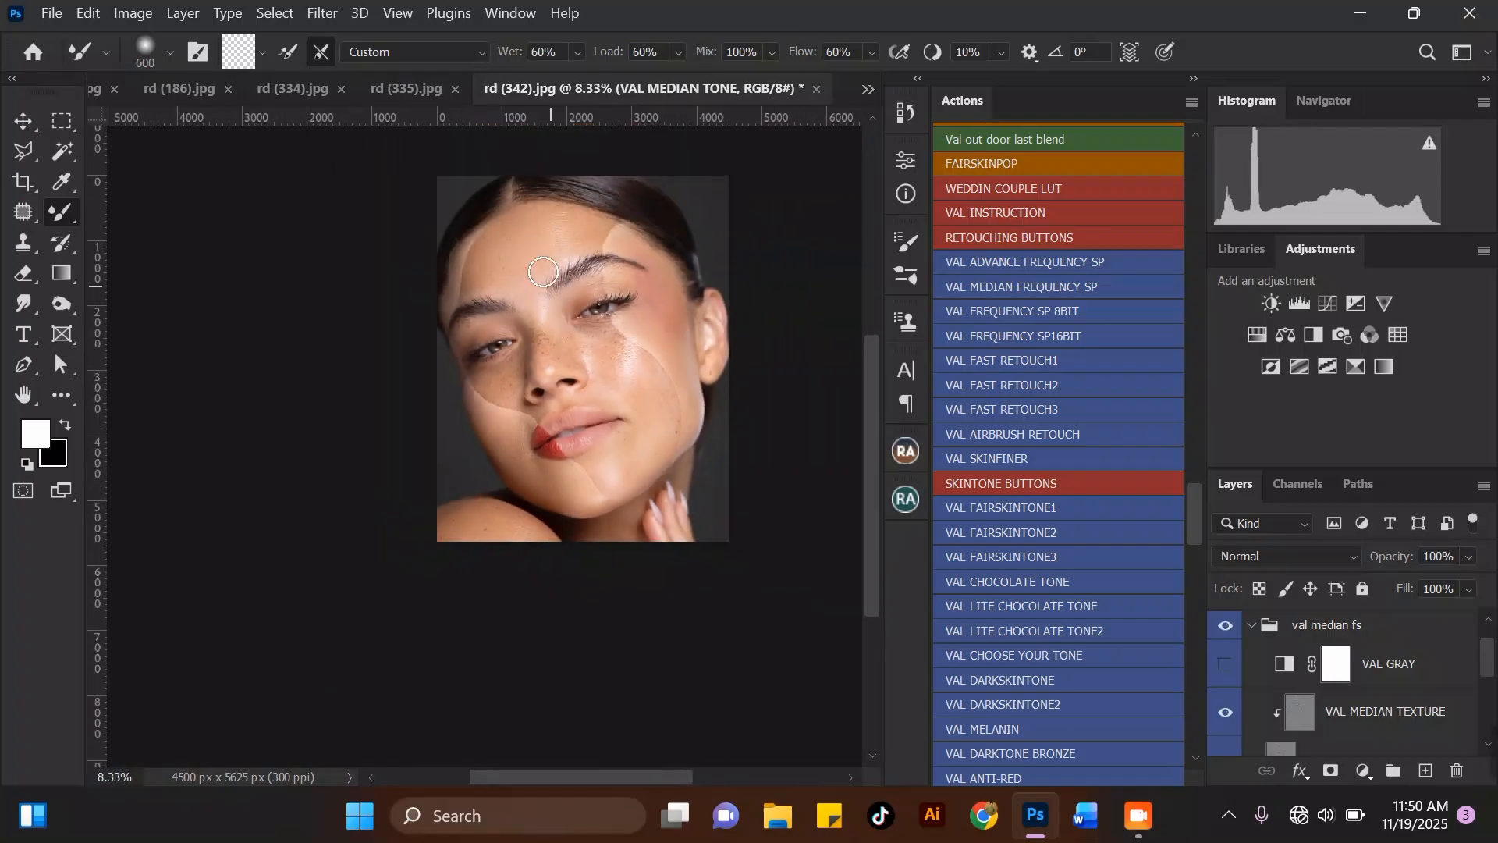
# Blend the forehead and the outer cheek near the ear with a 600 px Mixer Brush.
pyautogui.scroll(2, 687, 289)
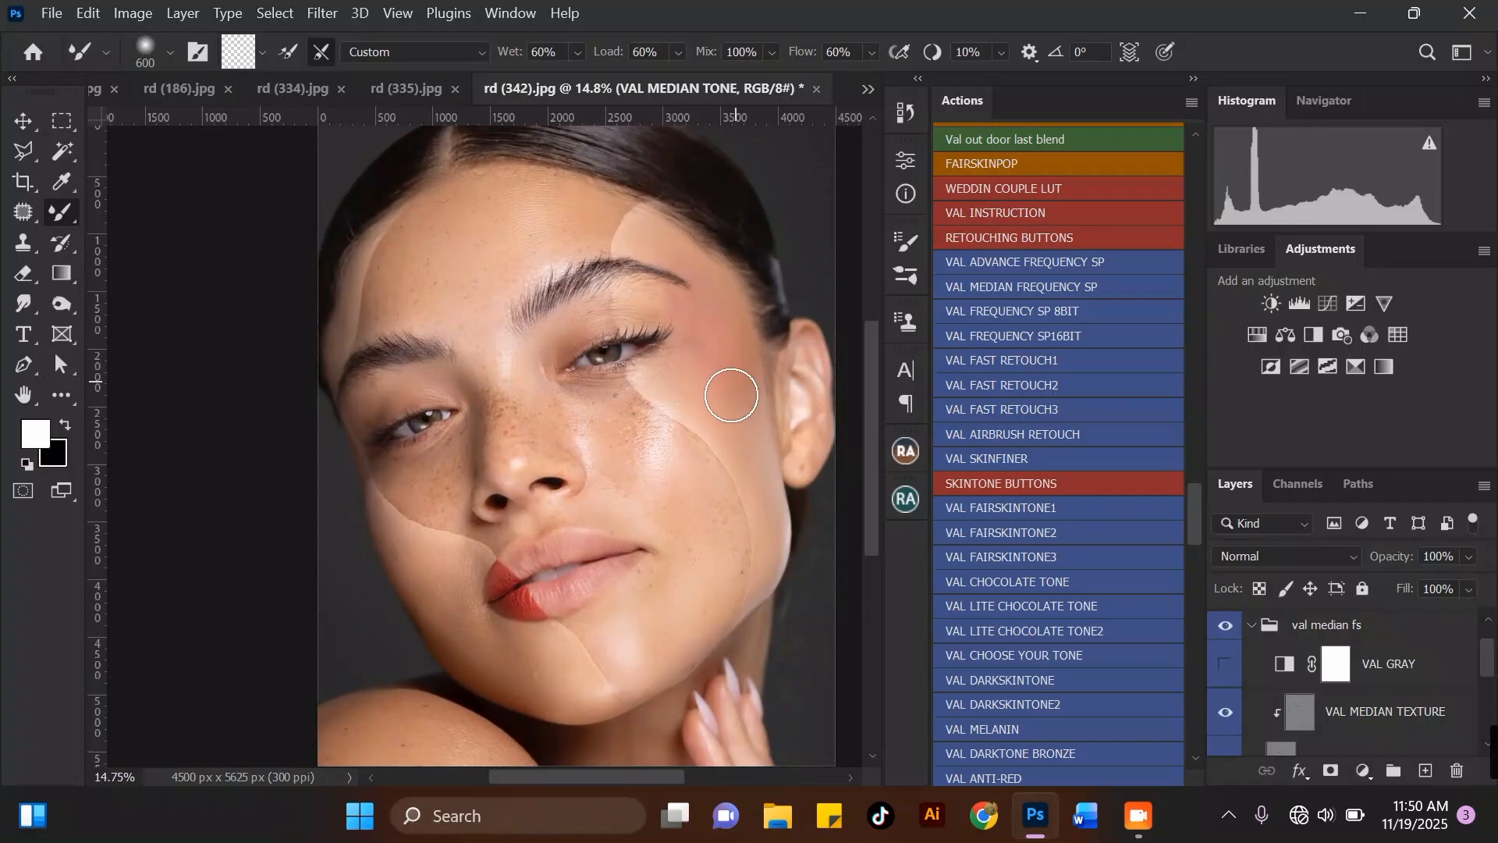
pyautogui.scroll(-1, 555, 288)
pyautogui.scroll(2, 445, 241)
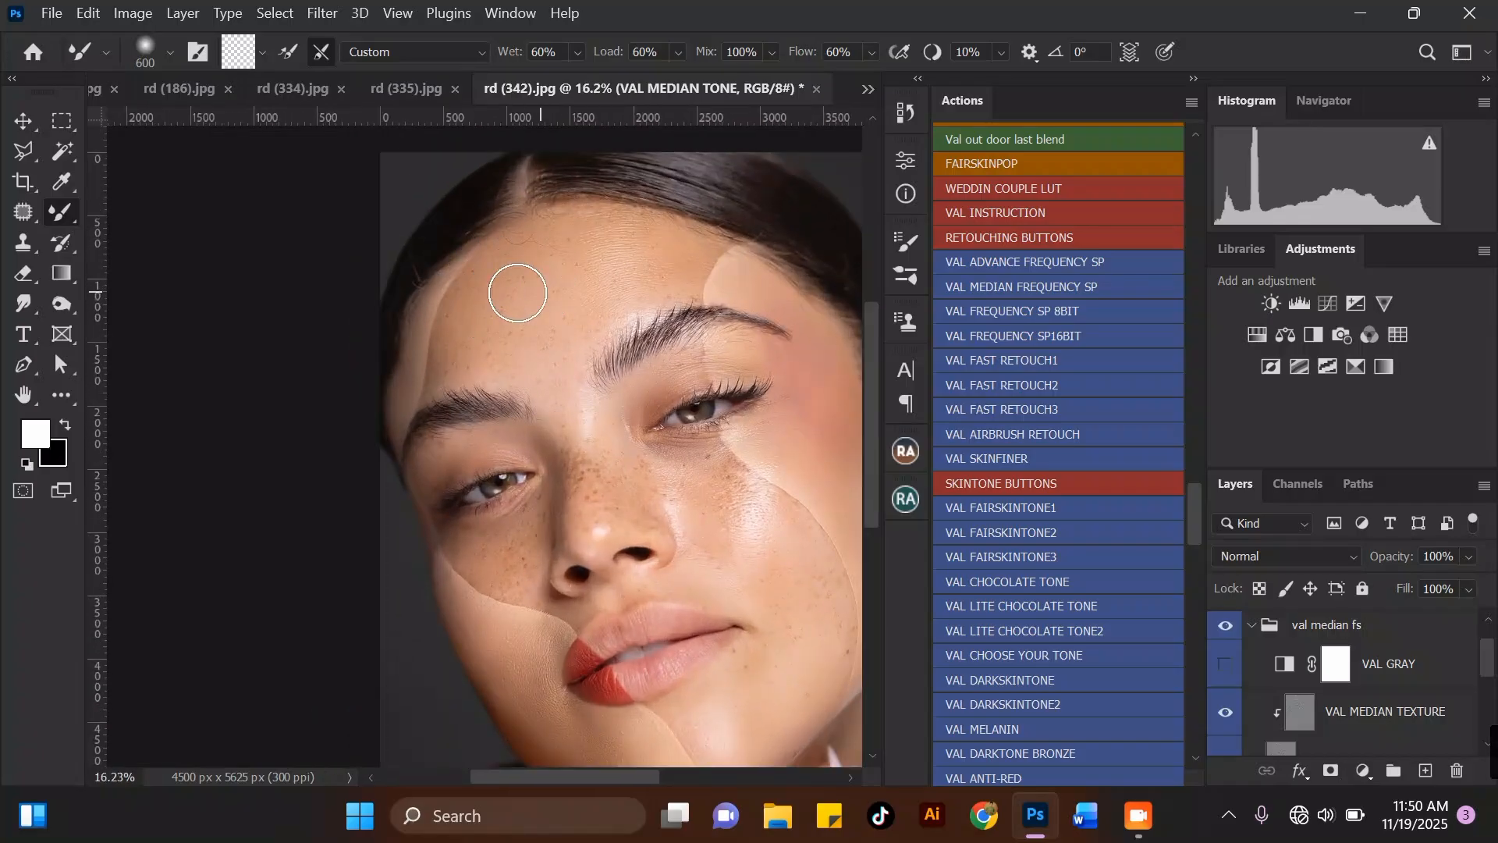
pyautogui.scroll(-1, 515, 285)
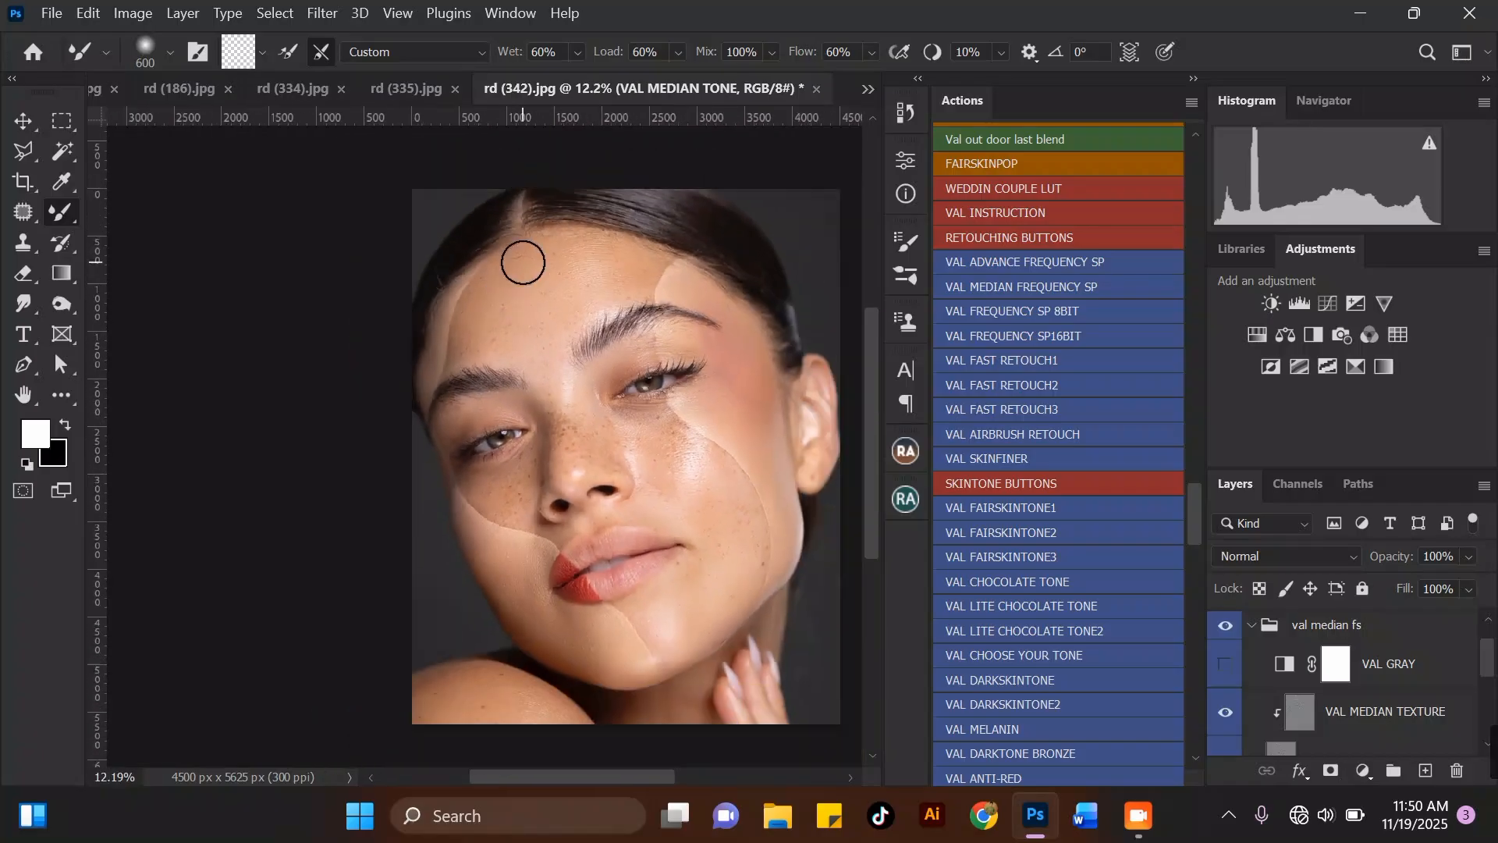
# Toggle the visibility of the val median fs group to compare the skin before and after blending.
pyautogui.click(1226, 628)
pyautogui.scroll(3, 646, 457)
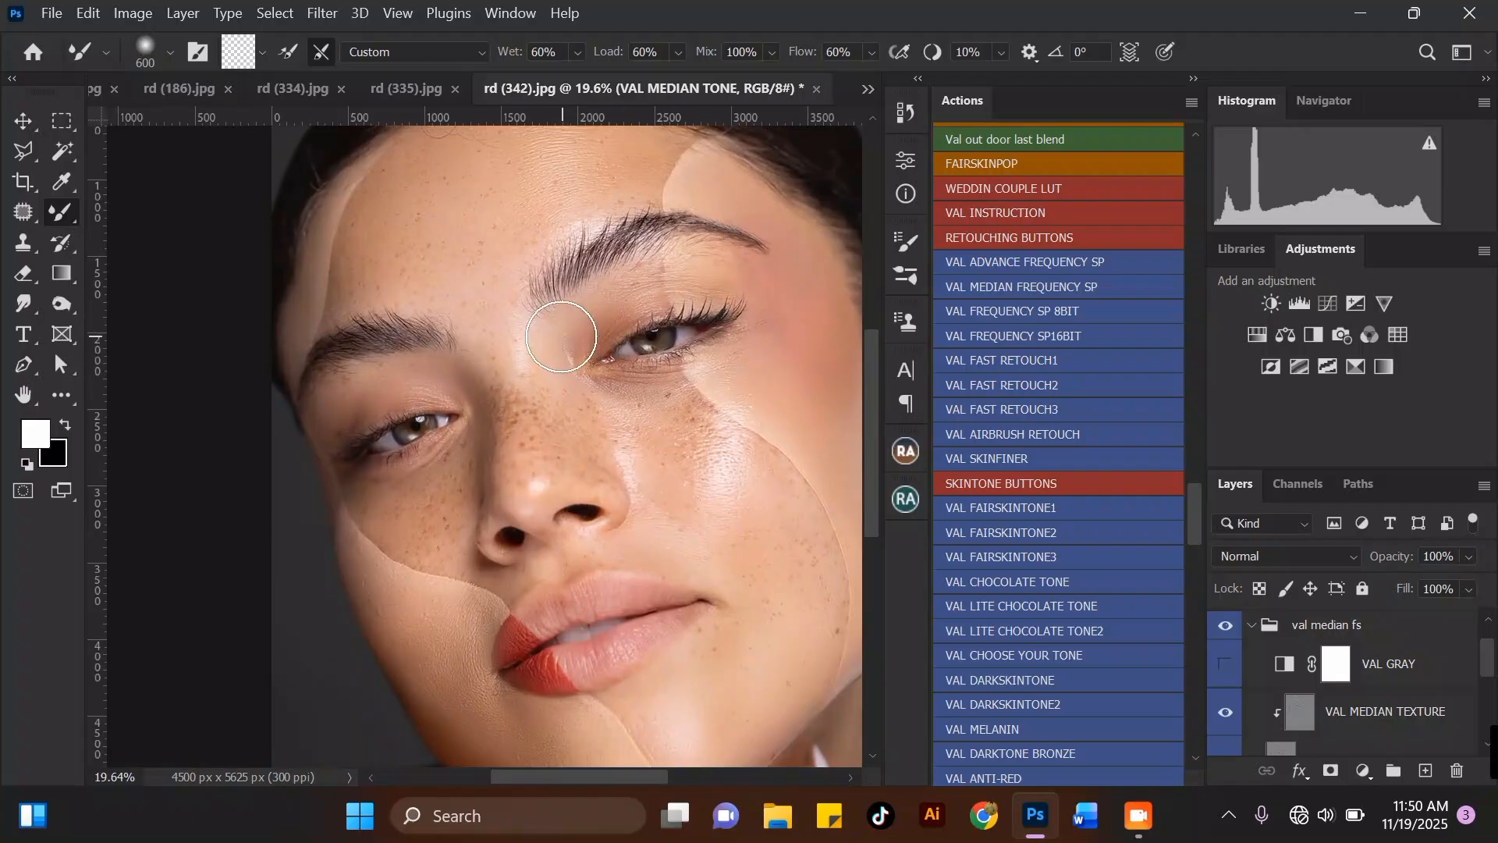
pyautogui.scroll(-1, 781, 491)
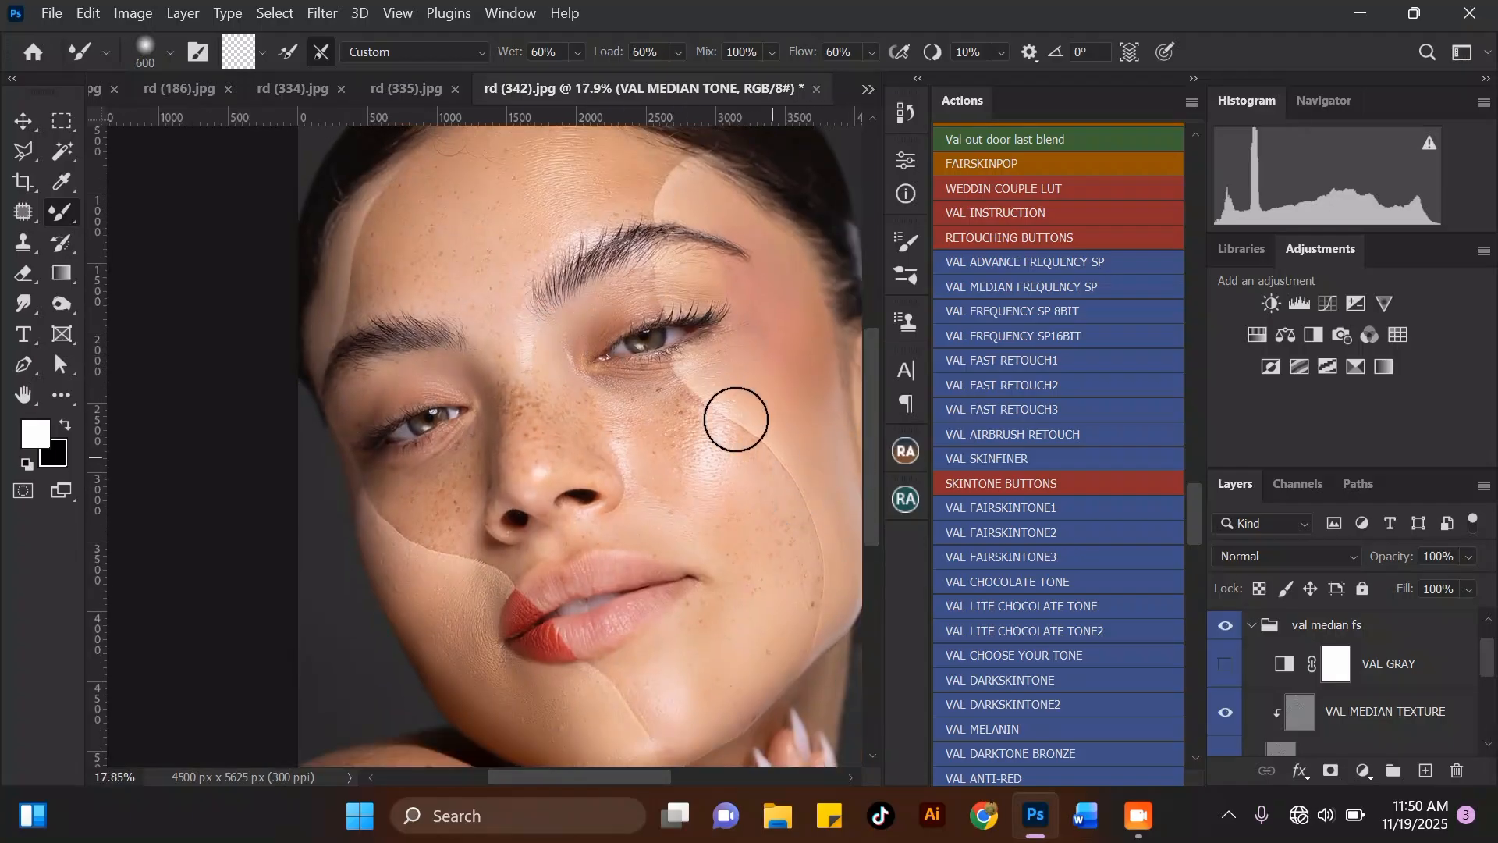
# Blend the chin around the makeup seam below the lower lip with a 400 px Mixer Brush.
pyautogui.scroll(-1, 780, 483)
pyautogui.scroll(1, 812, 562)
pyautogui.press('[')
pyautogui.press('[')
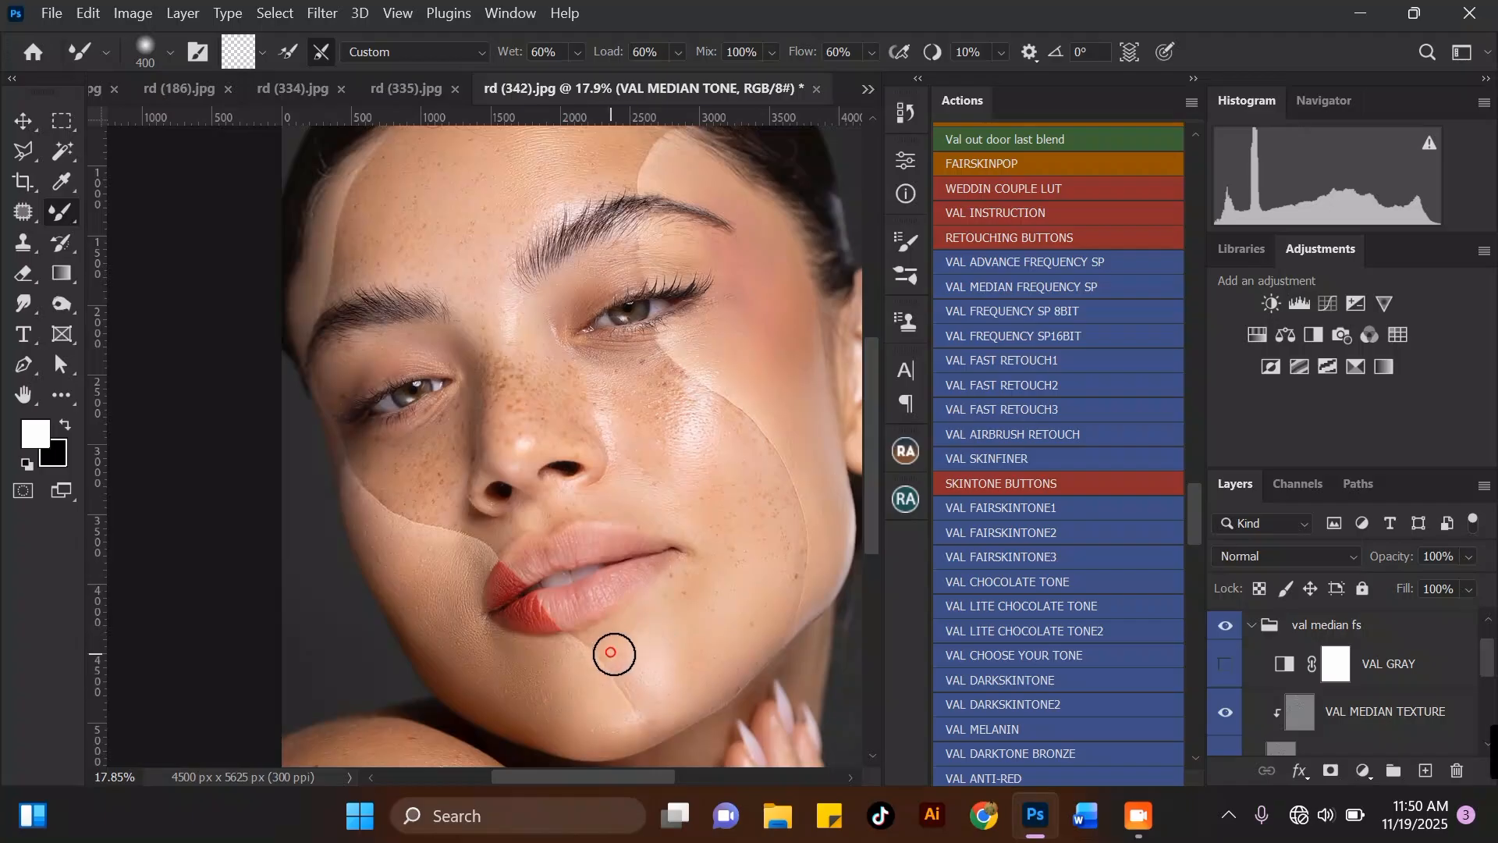
# Smooth the tones of the upper and lower lips with the Mixer Brush at 250 and 200 px.
pyautogui.scroll(3, 578, 622)
pyautogui.press('[')
pyautogui.press('[')
pyautogui.press('[')
pyautogui.scroll(1, 612, 577)
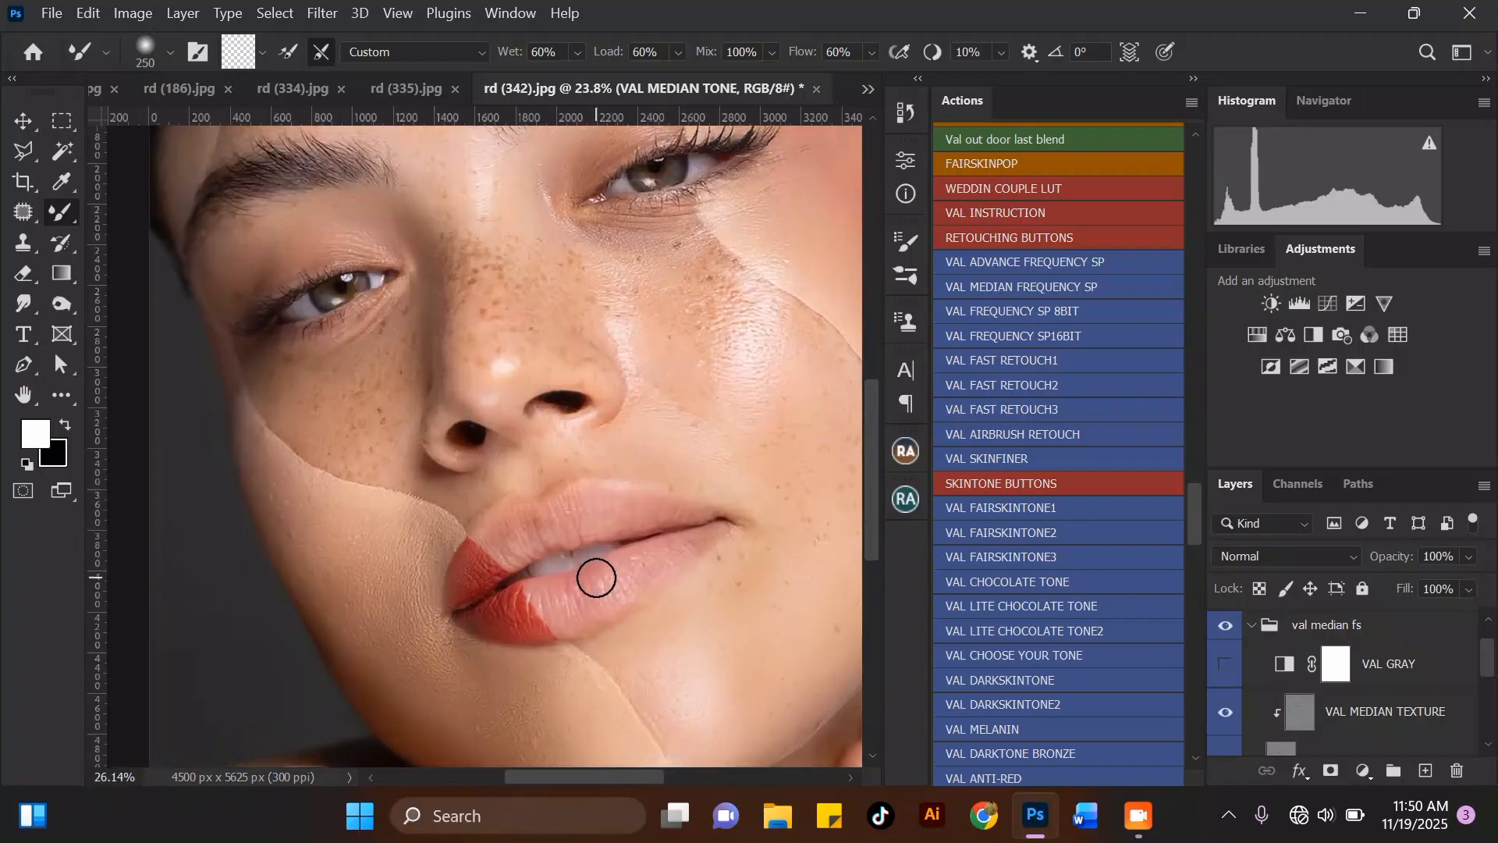
pyautogui.scroll(1, 596, 578)
pyautogui.press('[')
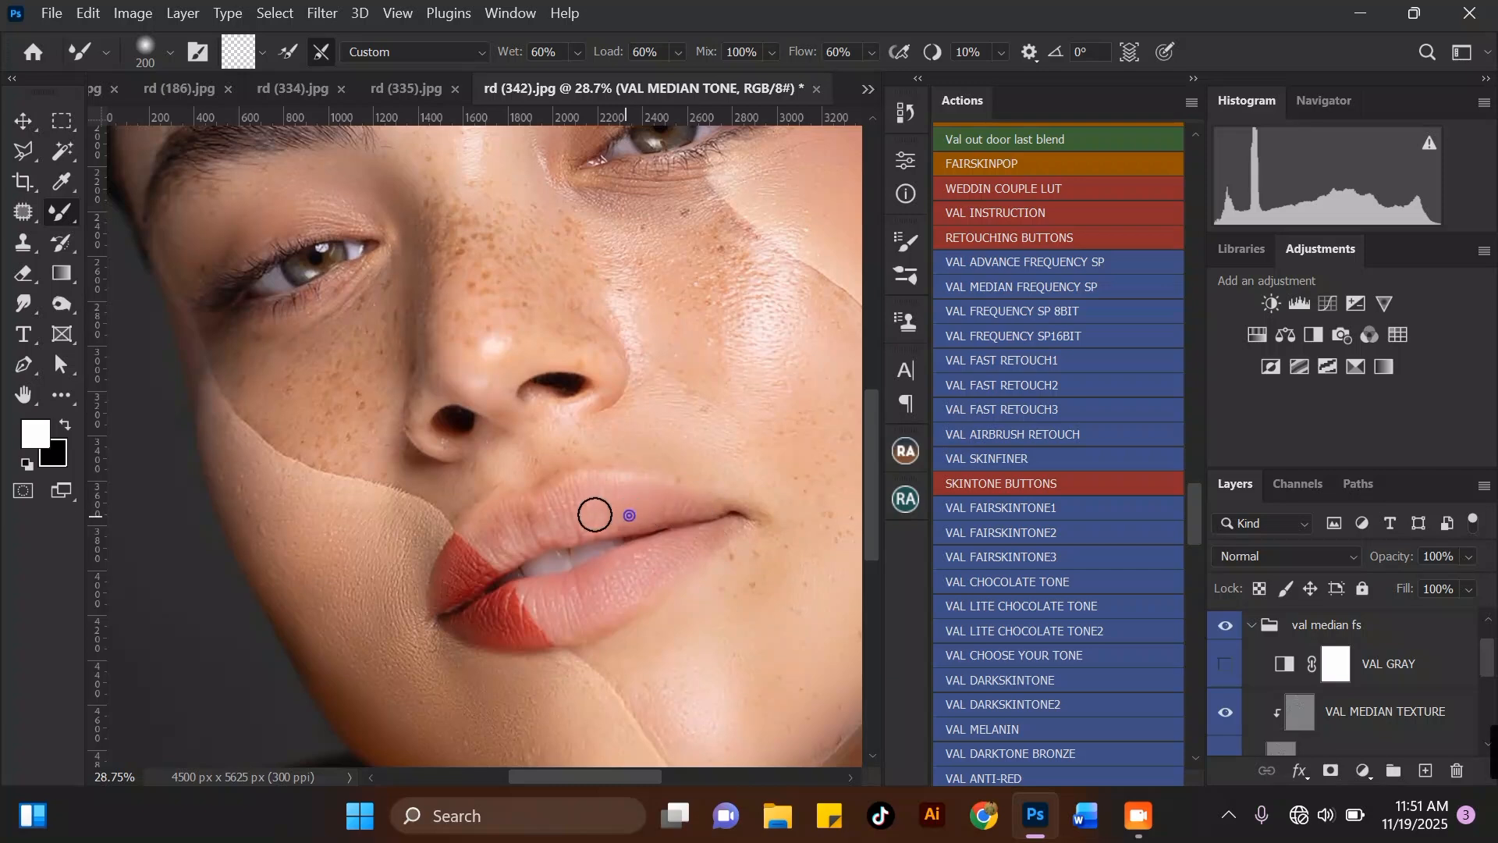
pyautogui.moveTo(573, 507); pyautogui.dragTo(539, 519)
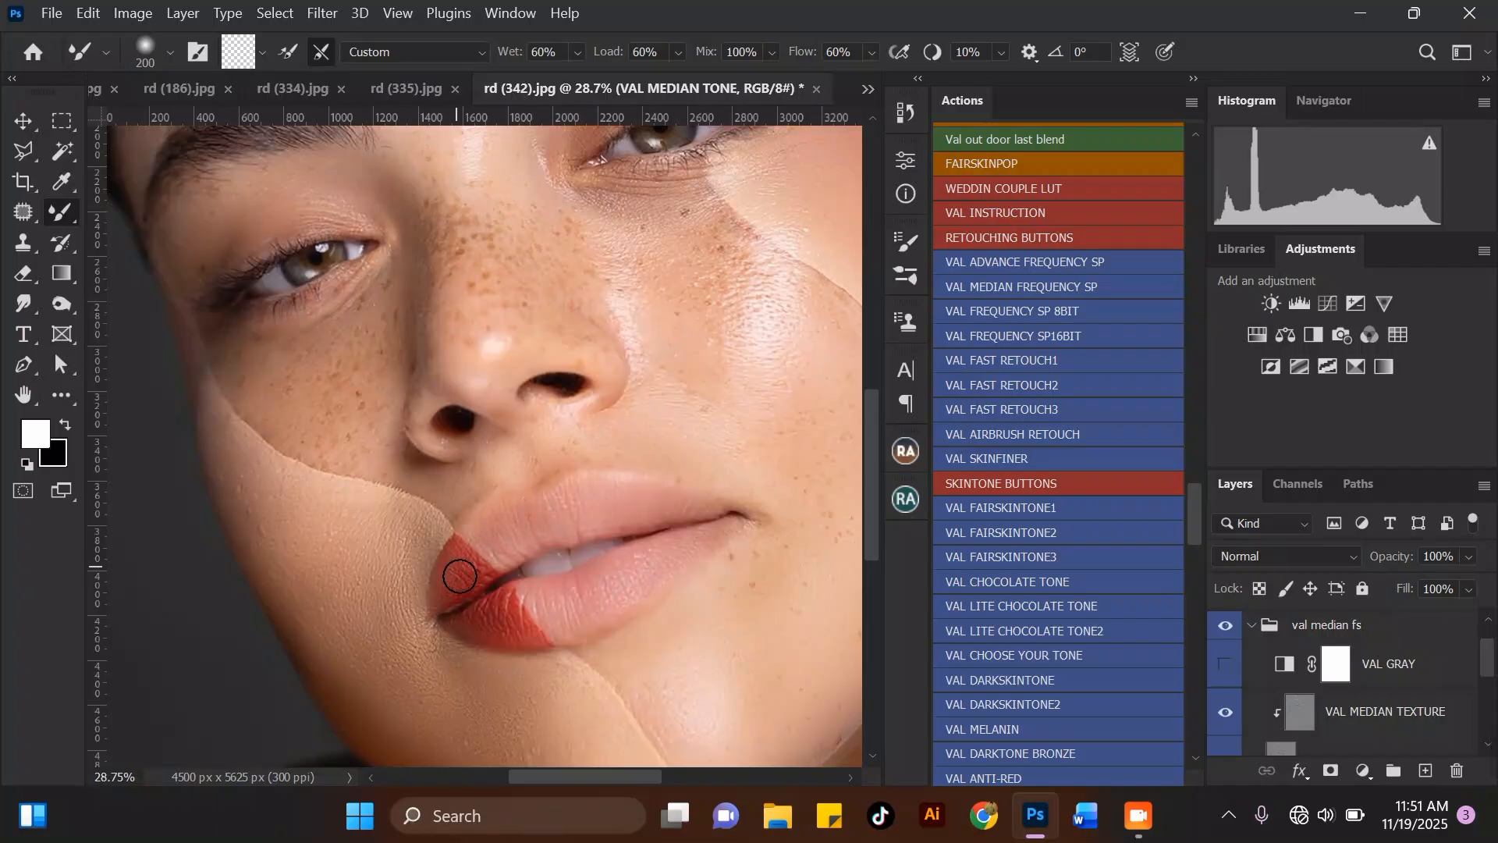
# Hide and show the val median fs group to review the retouched face and lips against the original.
pyautogui.scroll(-4, 458, 577)
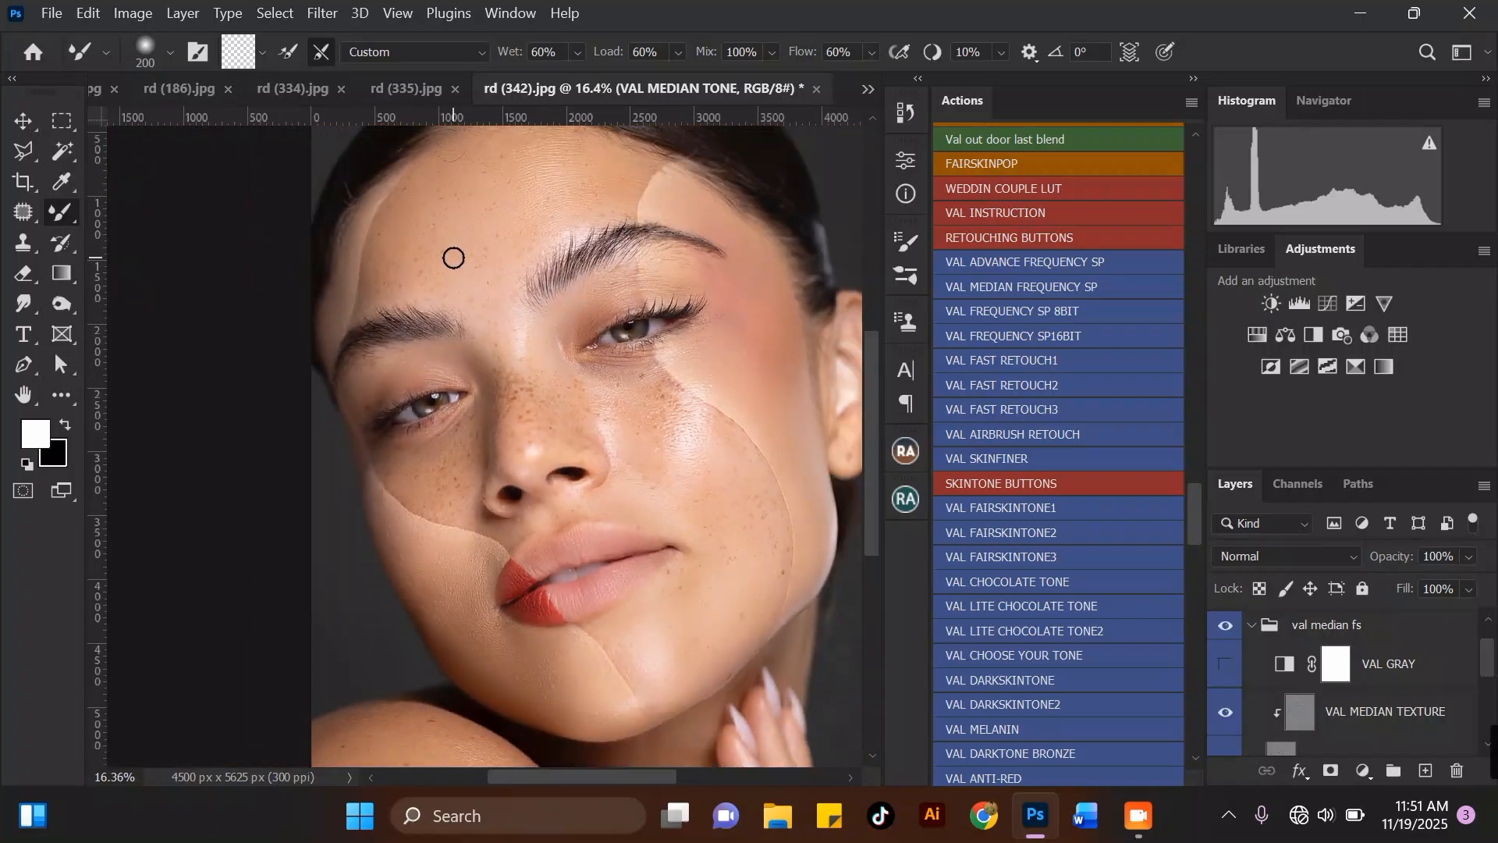
pyautogui.scroll(3, 786, 588)
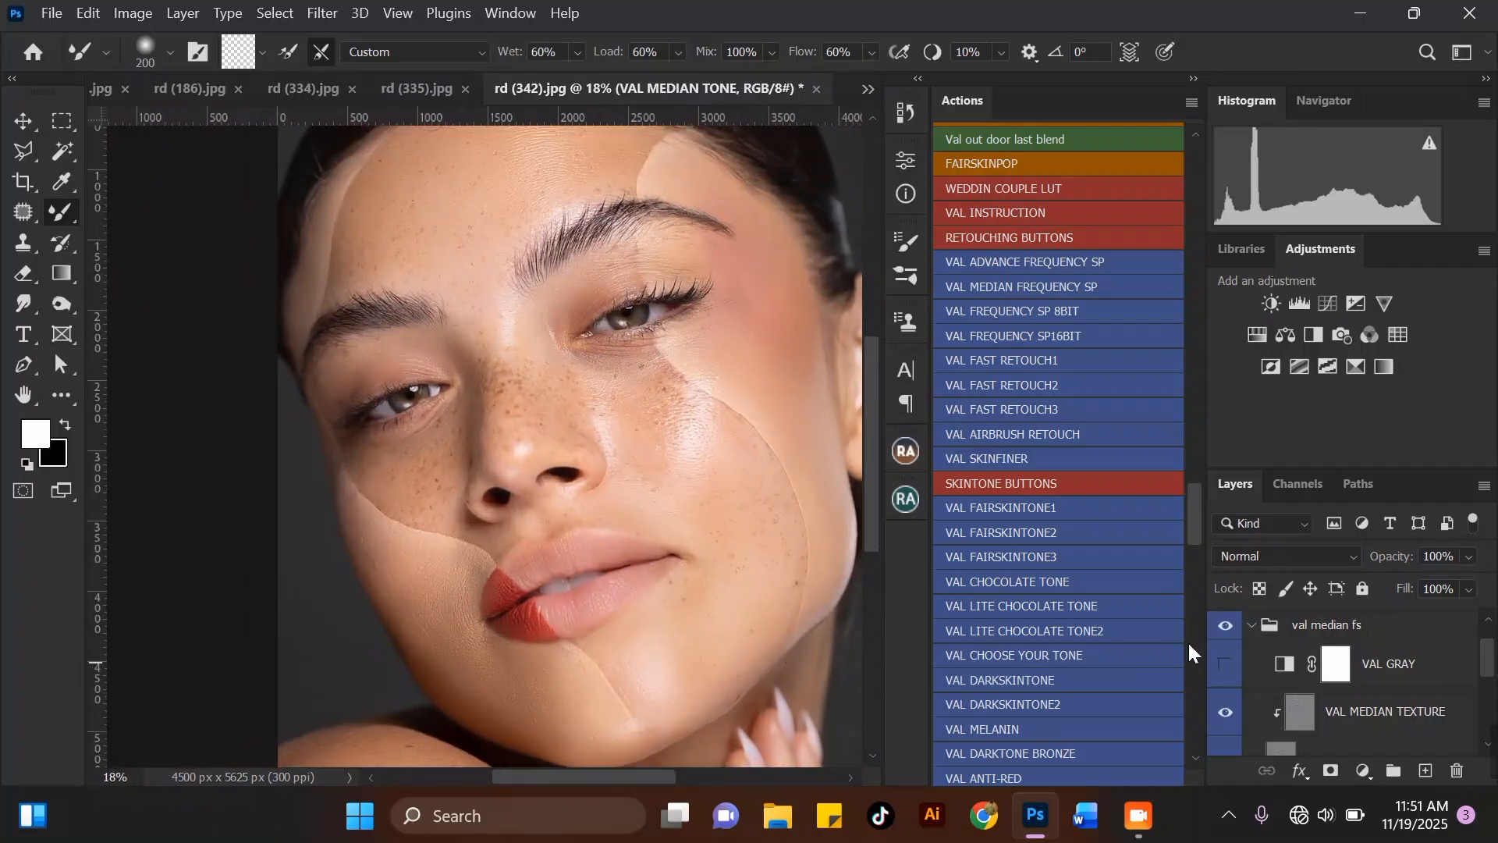
pyautogui.click(1223, 632)
pyautogui.click(1221, 632)
pyautogui.click(1218, 631)
# Blend the forehead edge along the pale seam above the shadowed eyebrow with a 400 px Mixer Brush.
pyautogui.moveTo(457, 582)
pyautogui.mouseDown()
pyautogui.moveTo(462, 637)
pyautogui.moveTo(426, 632)
pyautogui.moveTo(432, 594)
pyautogui.moveTo(437, 609)
pyautogui.moveTo(414, 606)
pyautogui.moveTo(442, 652)
pyautogui.moveTo(421, 615)
pyautogui.moveTo(471, 652)
pyautogui.moveTo(437, 605)
pyautogui.mouseUp()
pyautogui.press(']')
pyautogui.scroll(-1, 437, 662)
pyautogui.scroll(2, 390, 137)
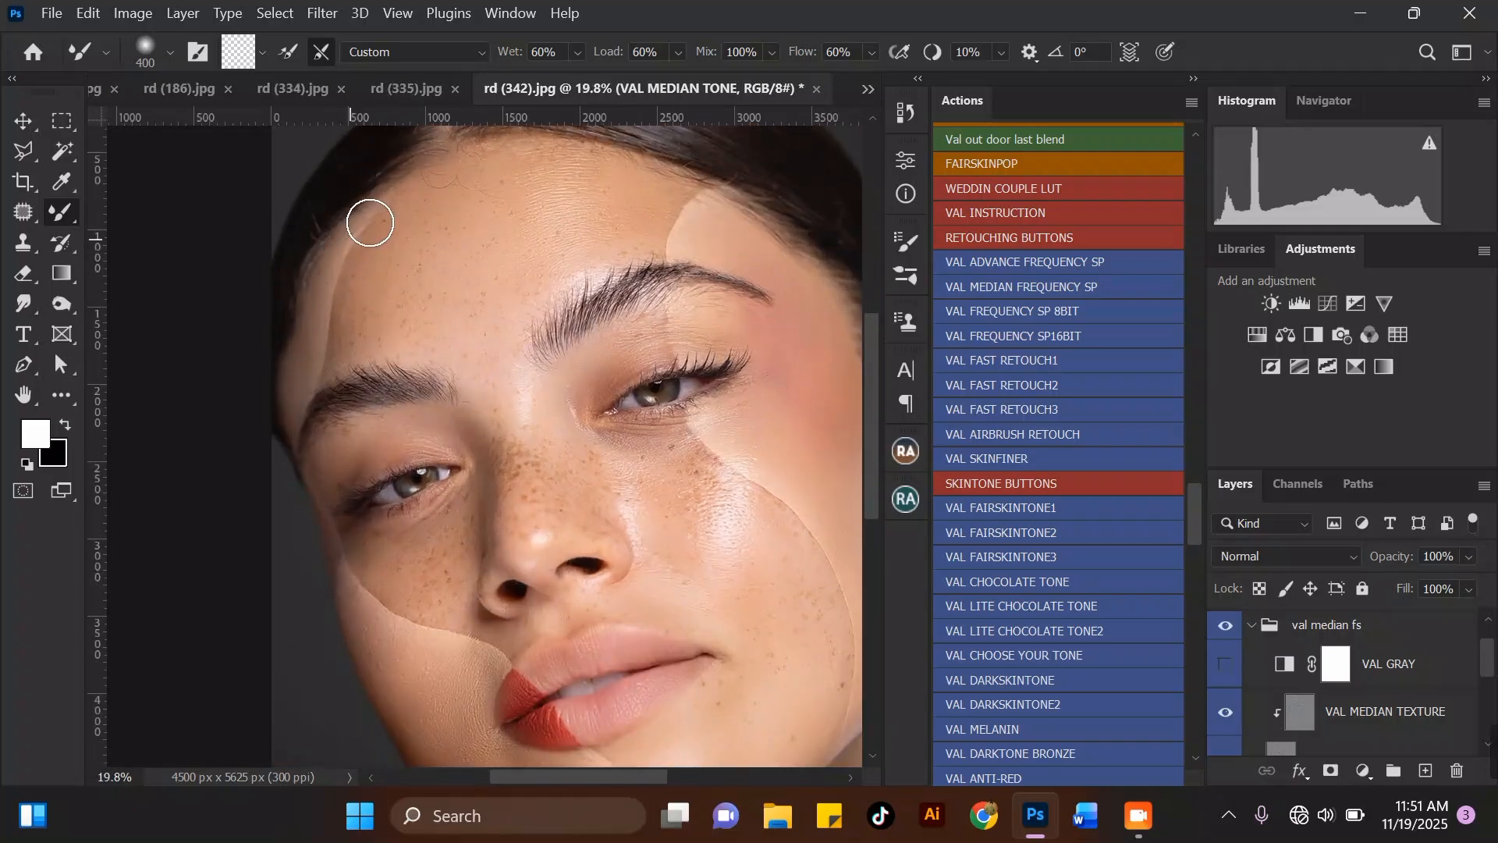
pyautogui.moveTo(373, 221)
pyautogui.mouseDown()
pyautogui.moveTo(331, 278)
pyautogui.moveTo(359, 221)
pyautogui.moveTo(337, 313)
pyautogui.mouseUp()
pyautogui.scroll(-3, 349, 398)
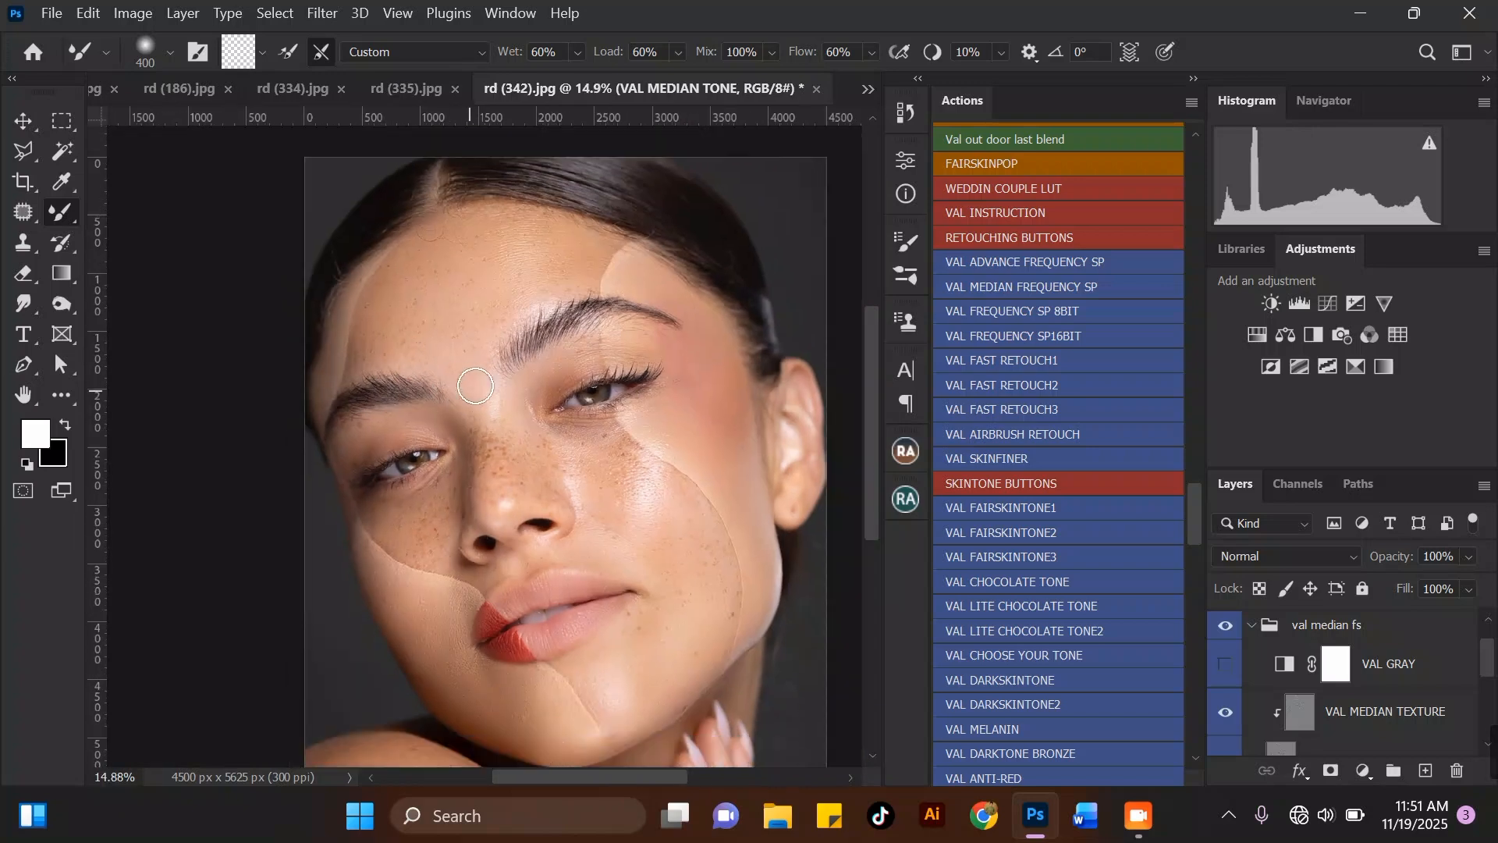
pyautogui.scroll(1, 618, 183)
pyautogui.scroll(1, 619, 182)
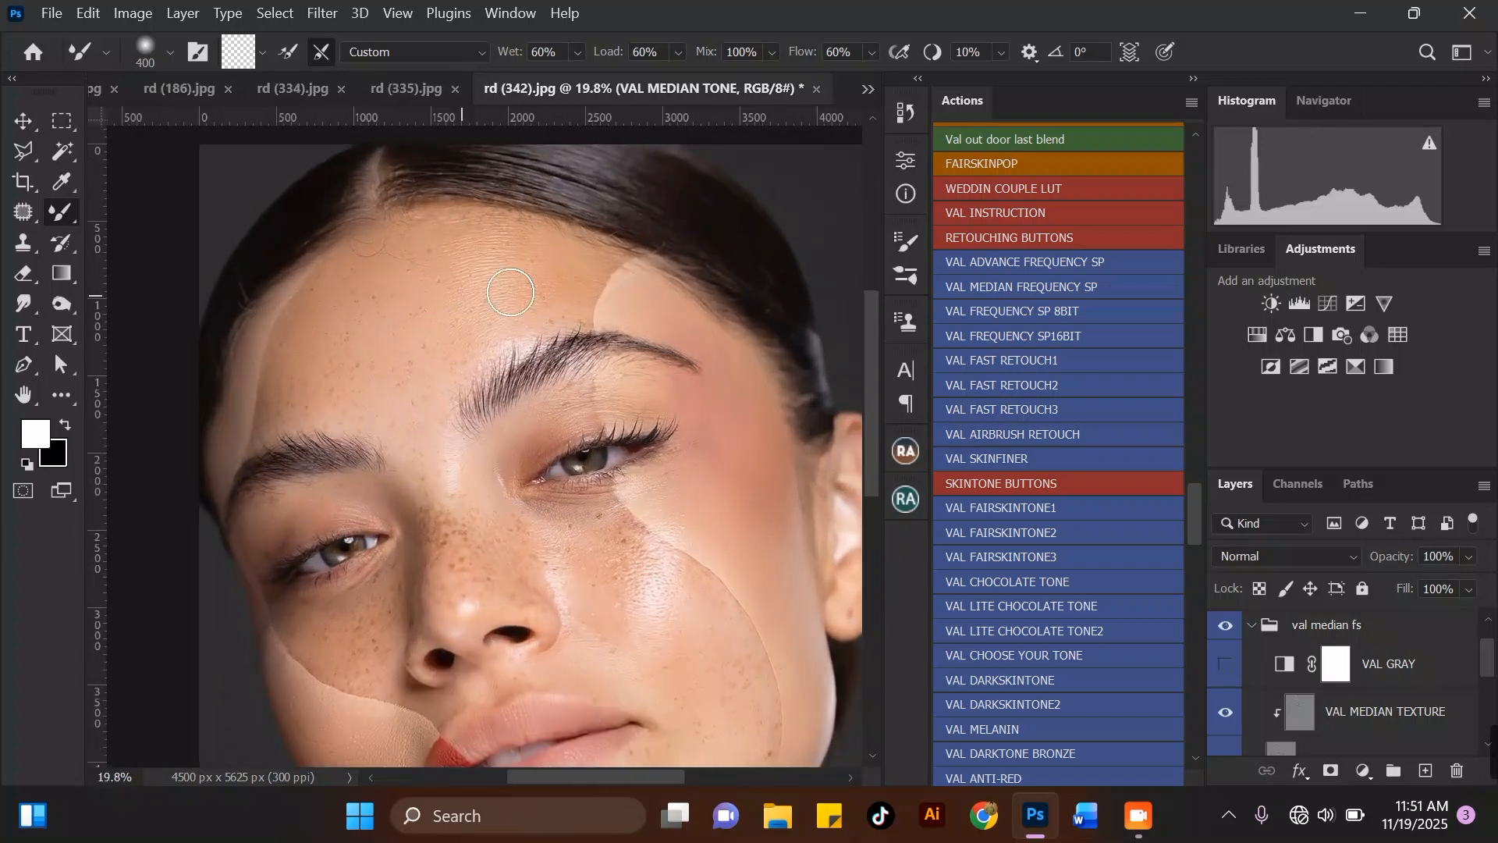
# Smooth the slicked-back hair above the forehead and the pale temple patch with a 400 px Mixer Brush.
pyautogui.scroll(1, 699, 164)
pyautogui.press(']')
pyautogui.moveTo(702, 230)
pyautogui.mouseDown()
pyautogui.moveTo(779, 309)
pyautogui.moveTo(640, 178)
pyautogui.moveTo(743, 251)
pyautogui.mouseUp()
pyautogui.moveTo(548, 165)
pyautogui.mouseDown()
pyautogui.moveTo(644, 195)
pyautogui.moveTo(572, 175)
pyautogui.moveTo(643, 172)
pyautogui.moveTo(792, 289)
pyautogui.mouseUp()
pyautogui.moveTo(725, 247); pyautogui.dragTo(783, 319)
pyautogui.press('[')
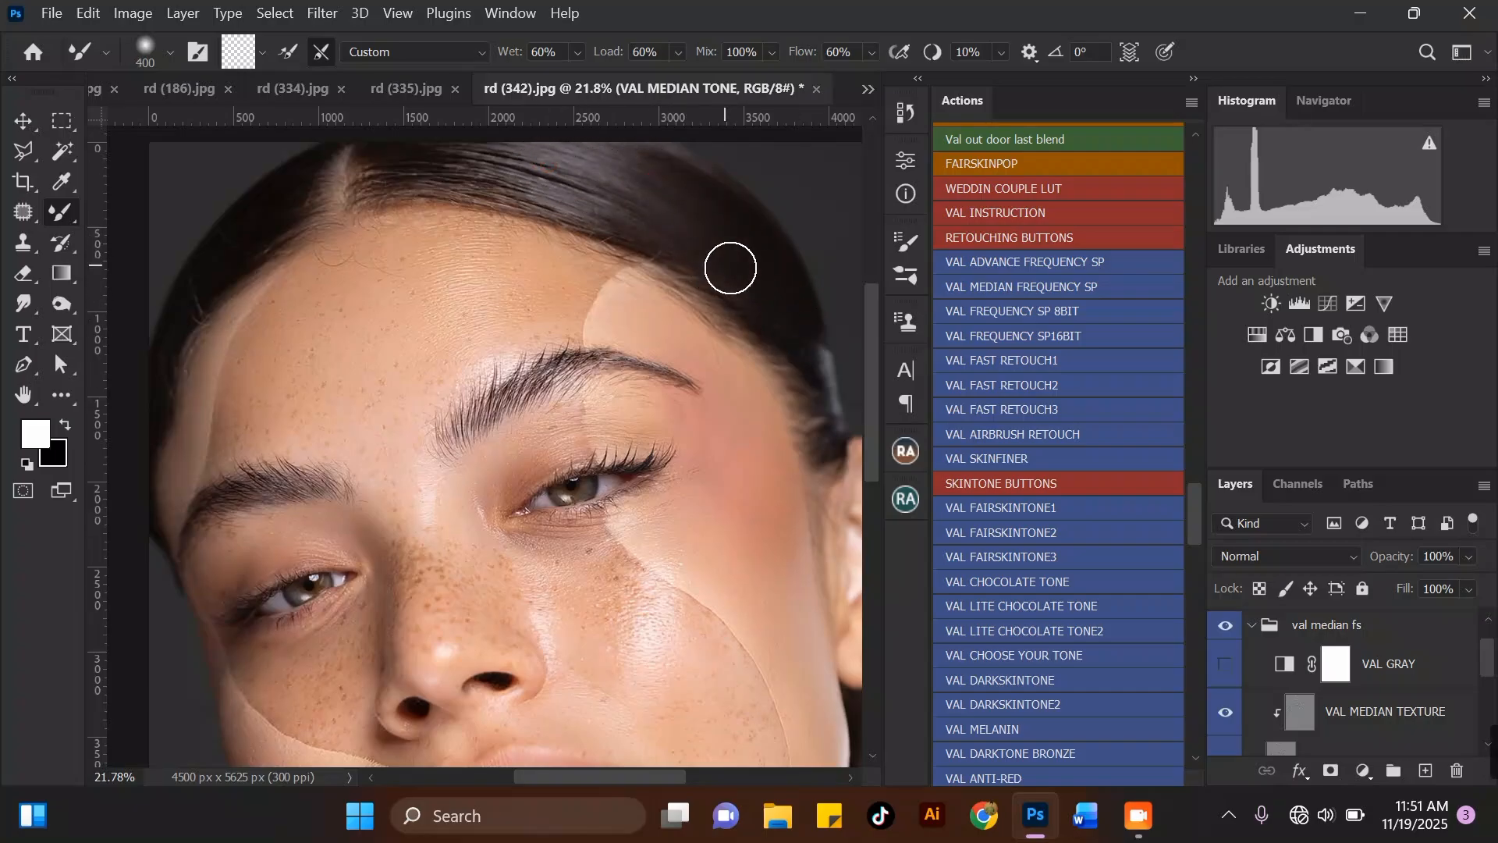
pyautogui.moveTo(685, 263); pyautogui.dragTo(737, 308)
pyautogui.moveTo(684, 244); pyautogui.dragTo(691, 256)
pyautogui.press(']')
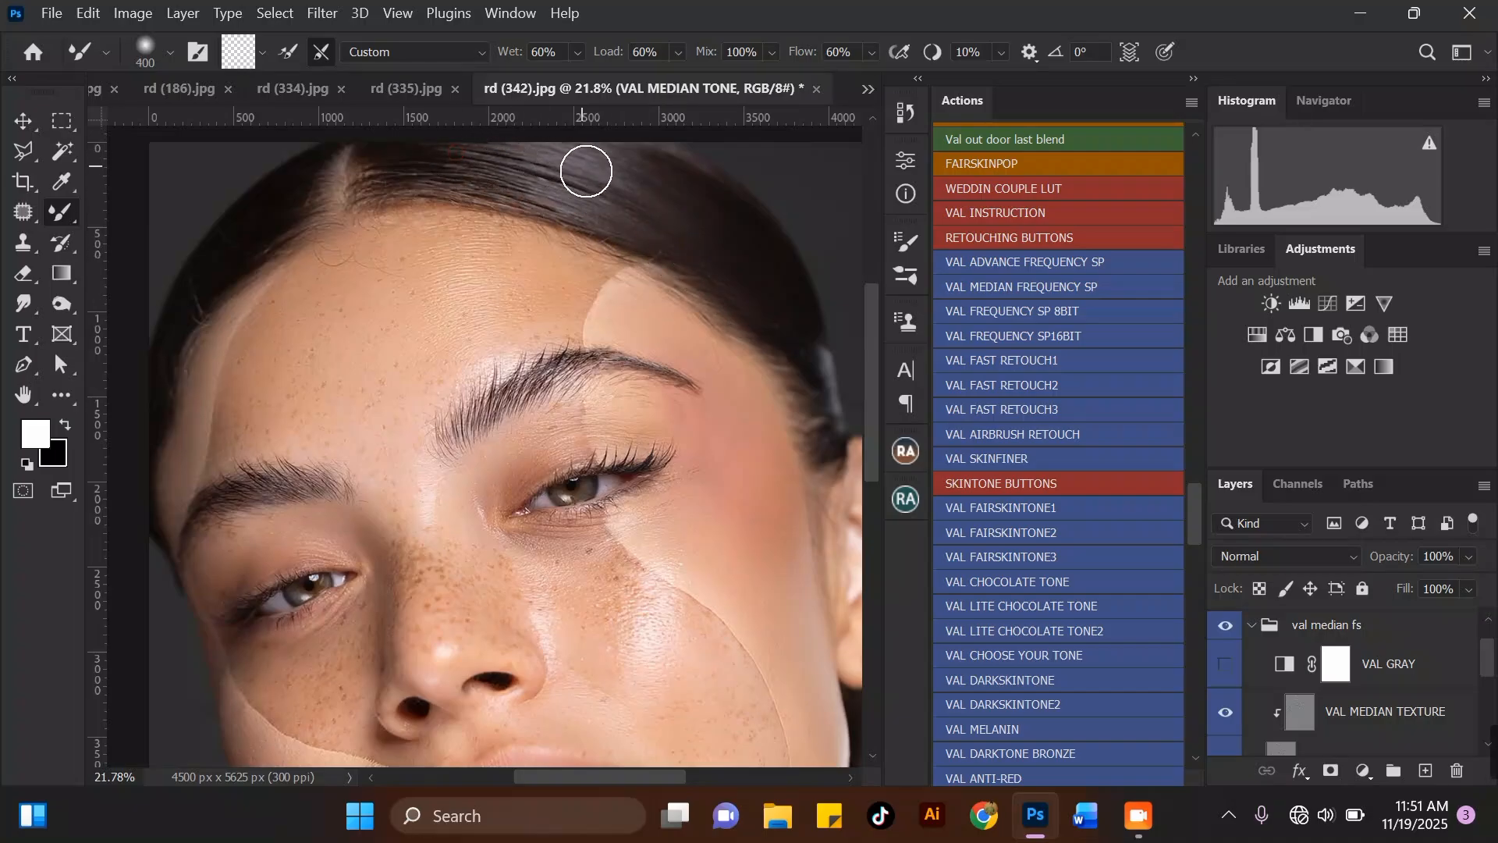
# Blend the hair and upper forehead beside the parting with the Mixer Brush, varying it between 300 and 500 px.
pyautogui.press(']')
pyautogui.scroll(-2, 764, 285)
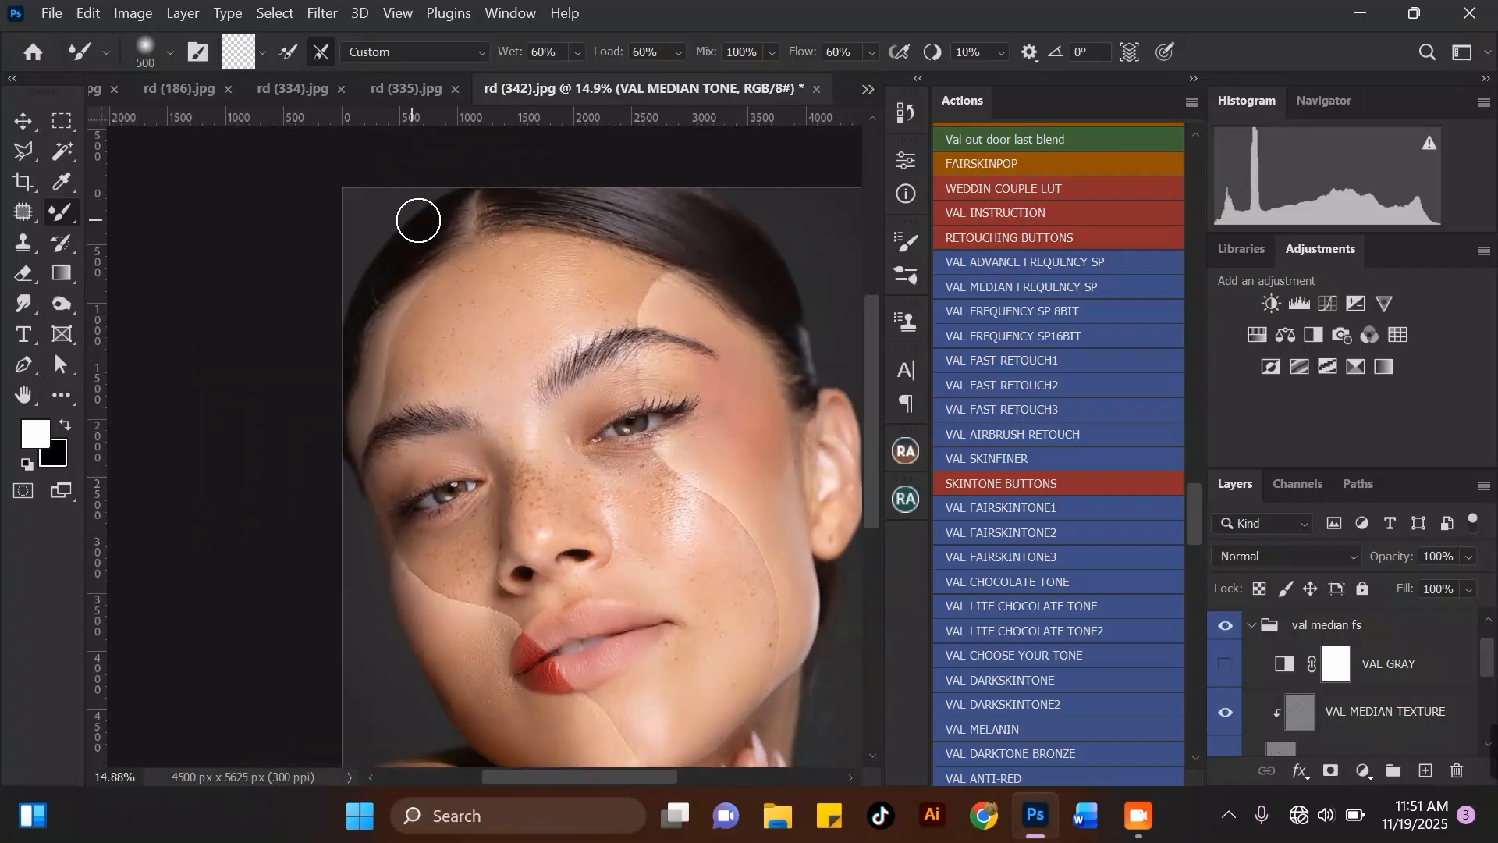
pyautogui.scroll(1, 437, 218)
pyautogui.press('[')
pyautogui.press('[')
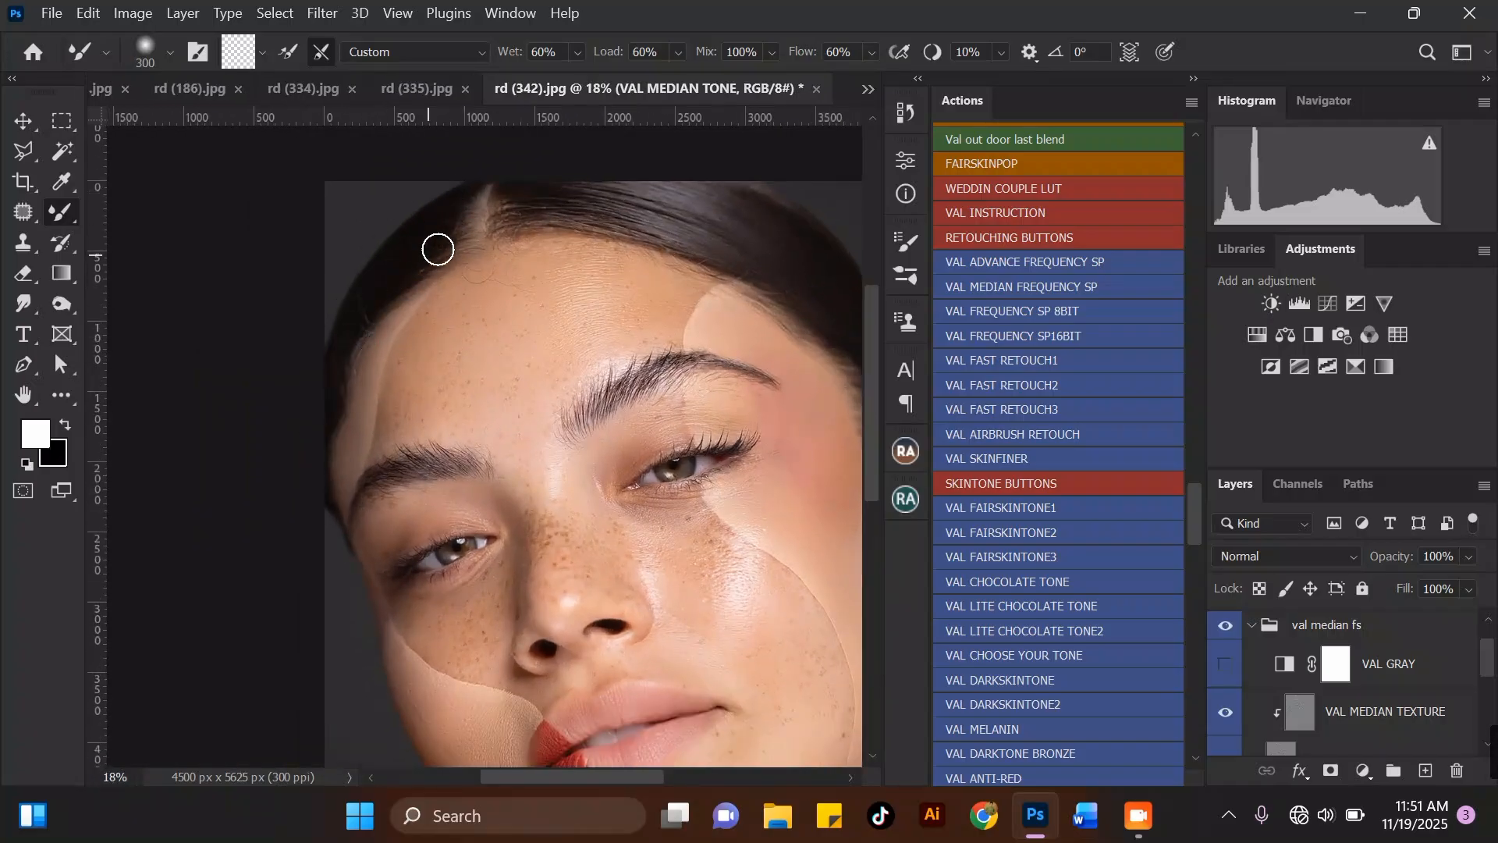
pyautogui.scroll(-1, 484, 224)
pyautogui.press('[')
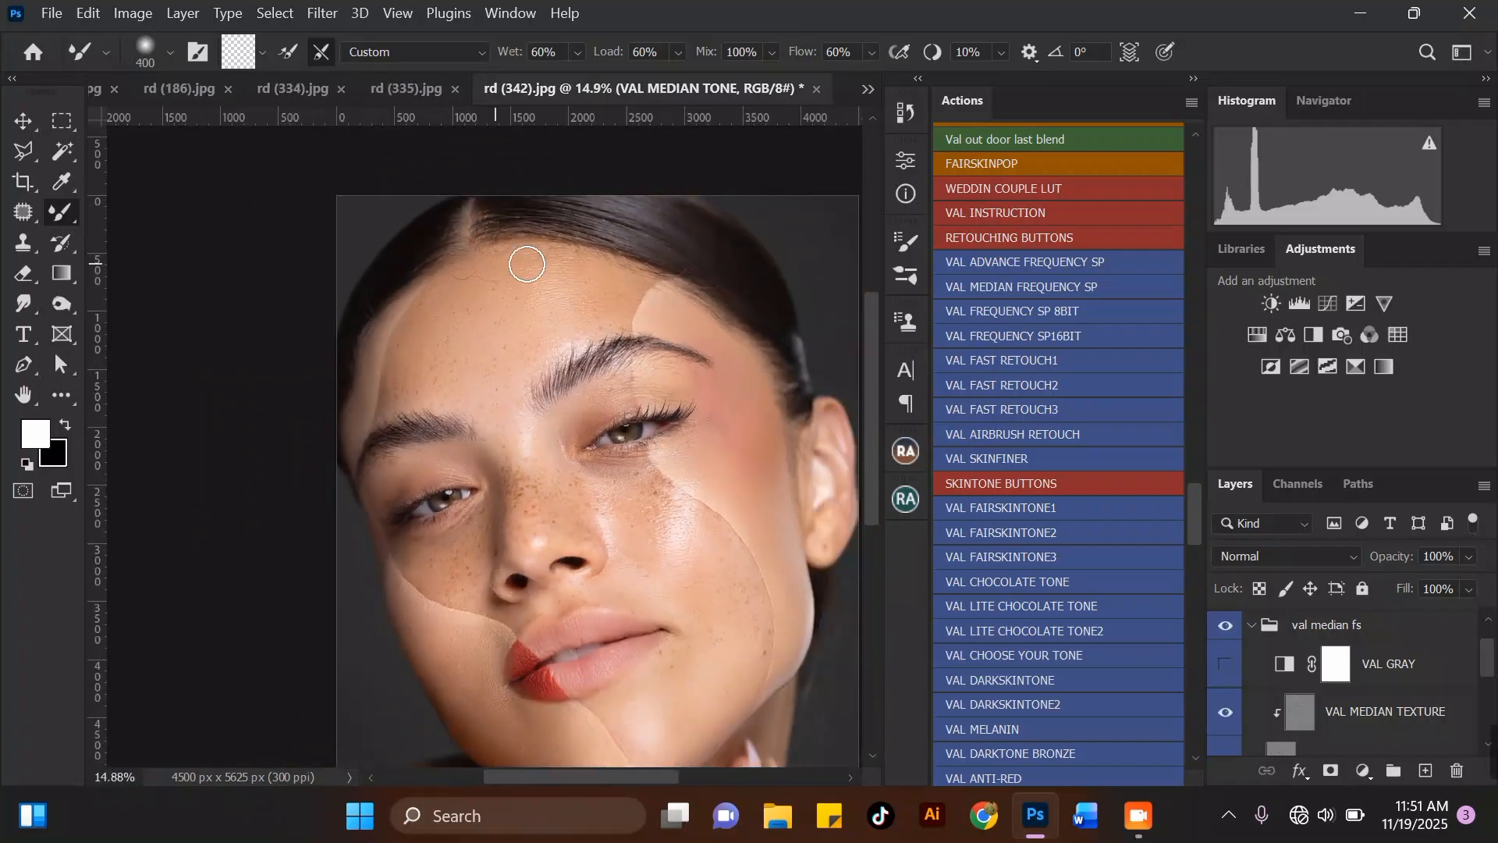
# Blend the forehead hairline toward the pale temple patch with the Mixer Brush at 200 and 250 px.
pyautogui.scroll(3, 671, 261)
pyautogui.scroll(1, 747, 314)
pyautogui.press('[')
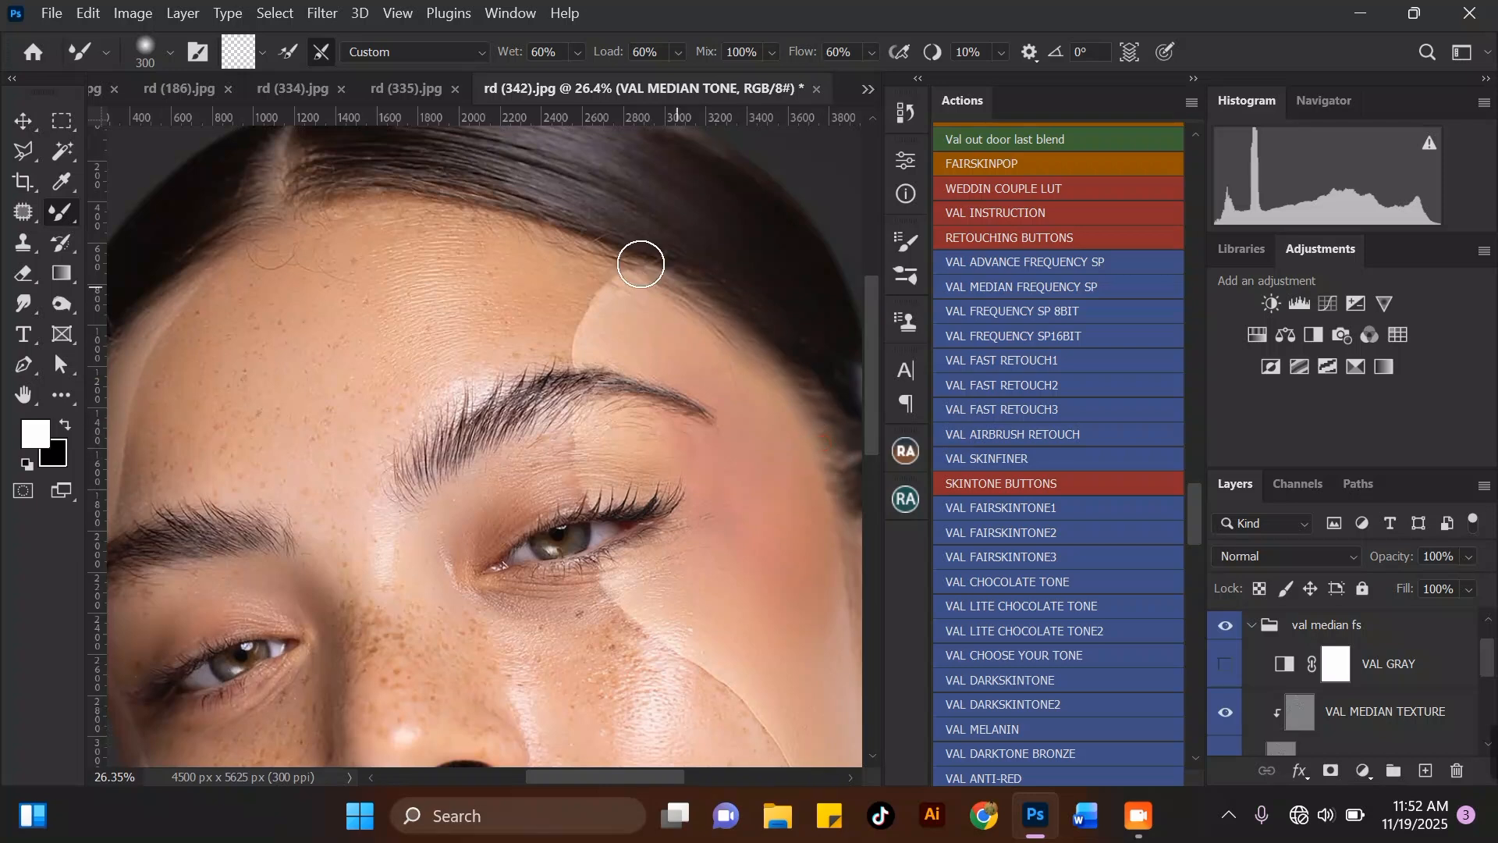
pyautogui.scroll(1, 518, 220)
pyautogui.scroll(1, 518, 220)
pyautogui.press('[')
pyautogui.press('[')
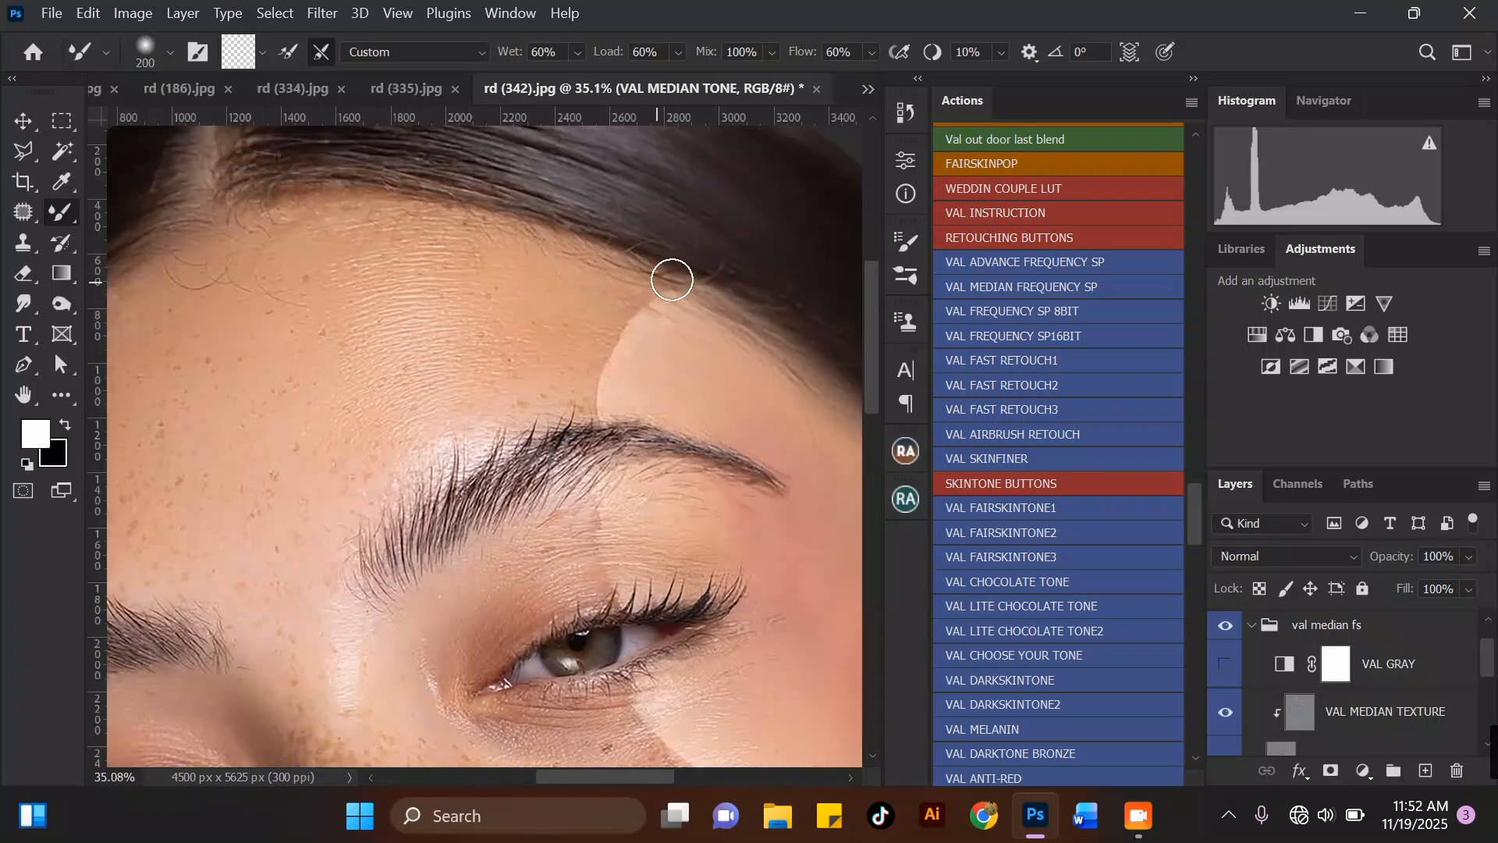
pyautogui.press(']')
pyautogui.press(']')
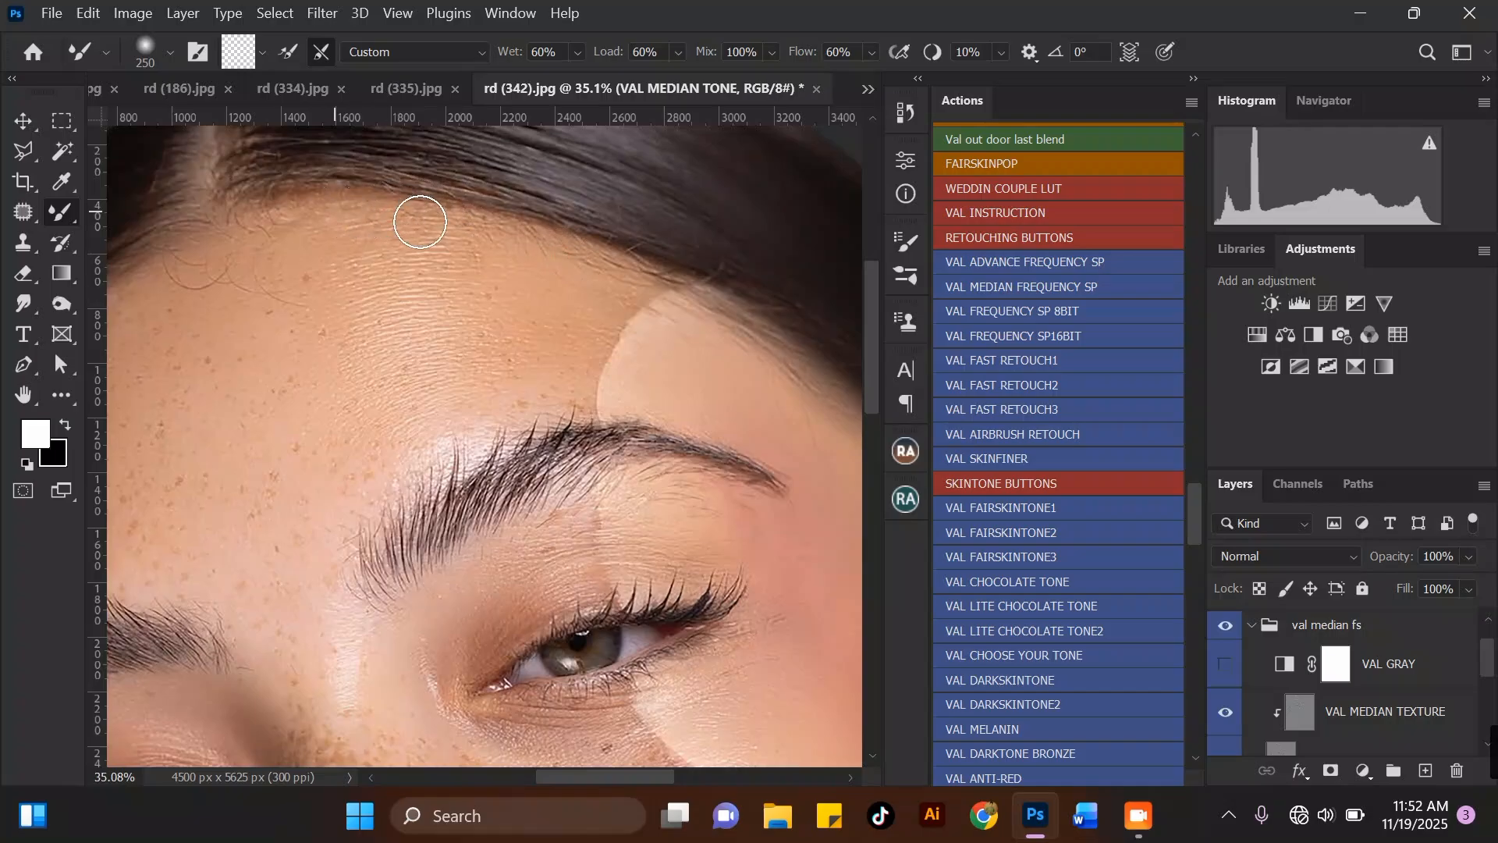
# Blend the forehead hairline on the shadowed side of the parting with a 200 px Mixer Brush.
pyautogui.scroll(-1, 196, 228)
pyautogui.scroll(-4, 196, 227)
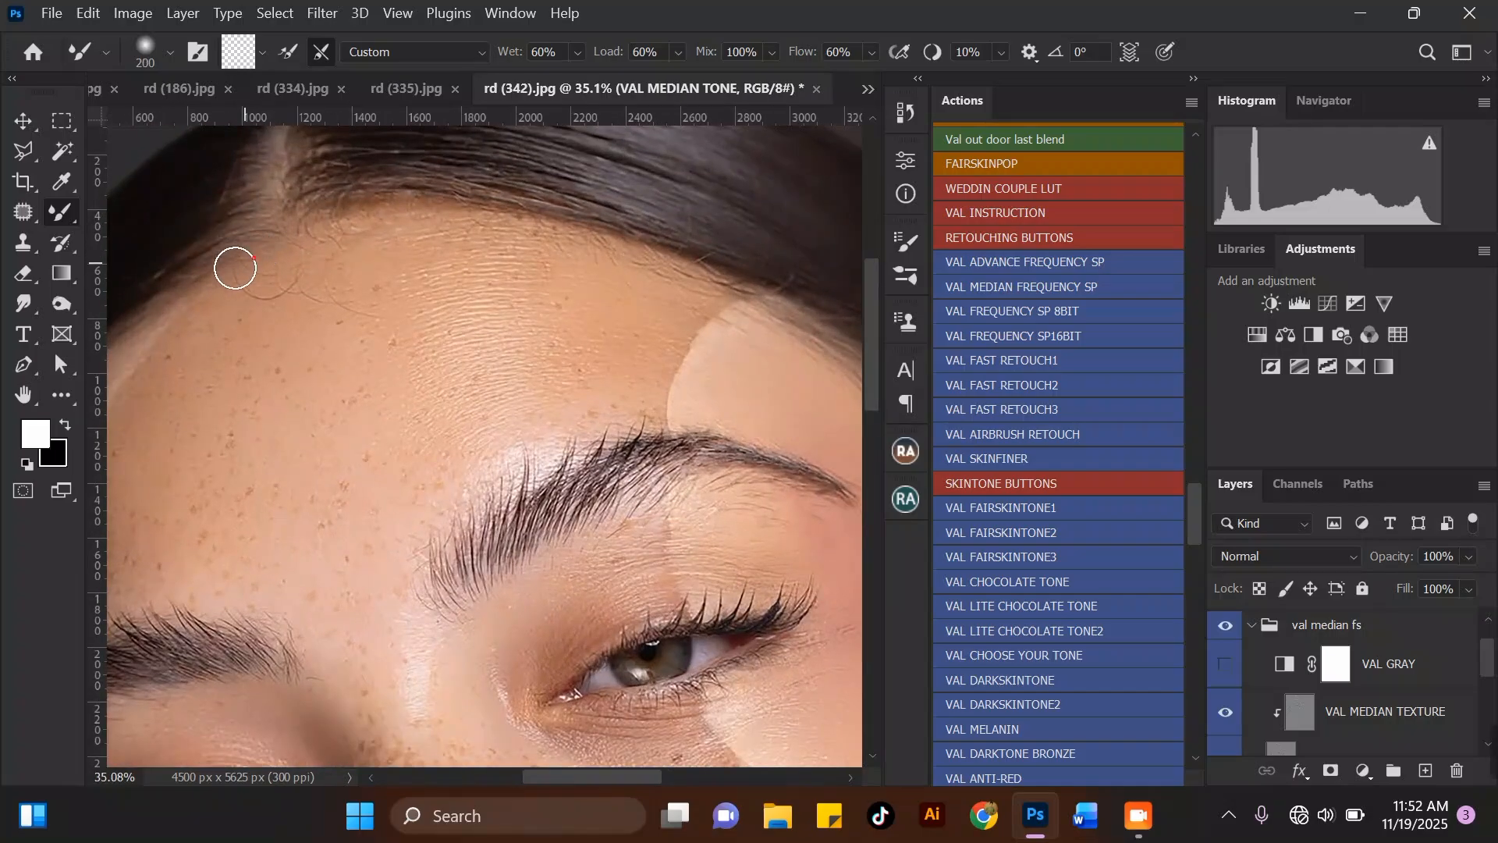
pyautogui.press('[')
pyautogui.press('[')
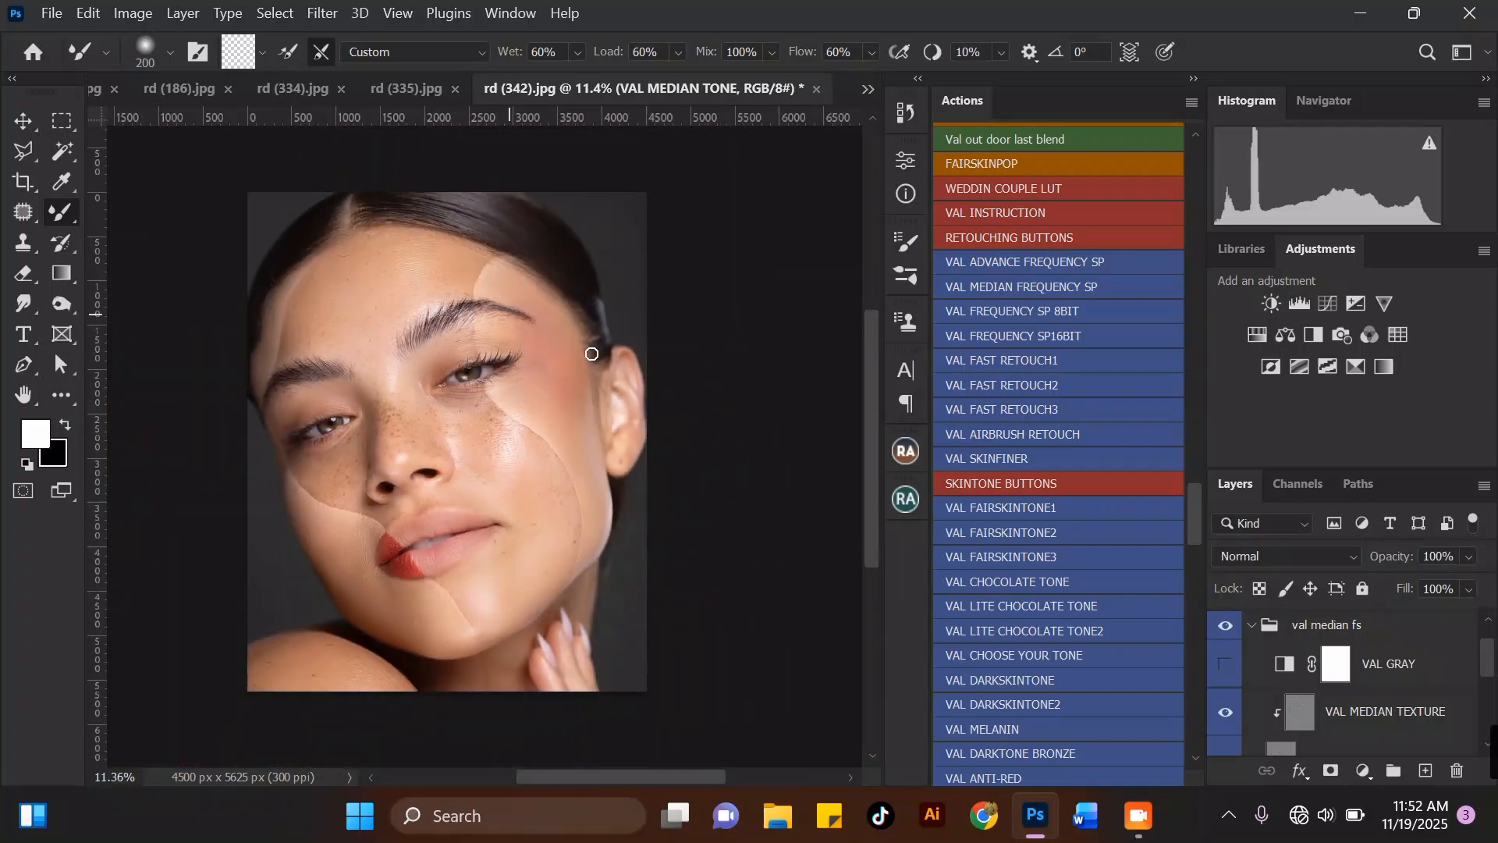
# Blend the freckled cheek highlight beside the nose with a 250 px Mixer Brush.
pyautogui.scroll(1, 592, 354)
pyautogui.scroll(-1, 615, 341)
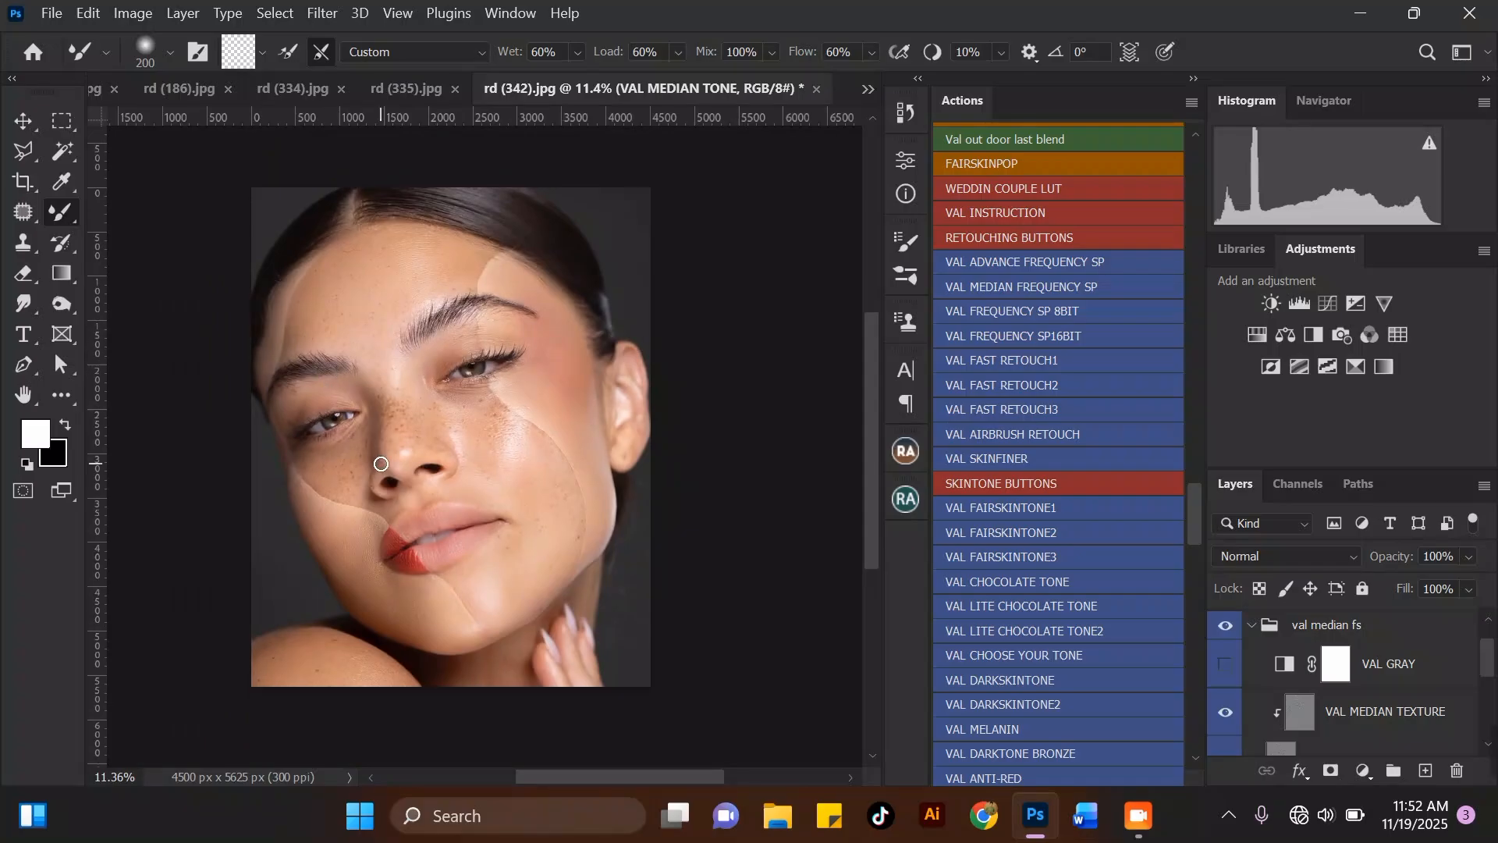
pyautogui.scroll(1, 381, 463)
pyautogui.scroll(1, 533, 471)
pyautogui.press(']')
pyautogui.press(']')
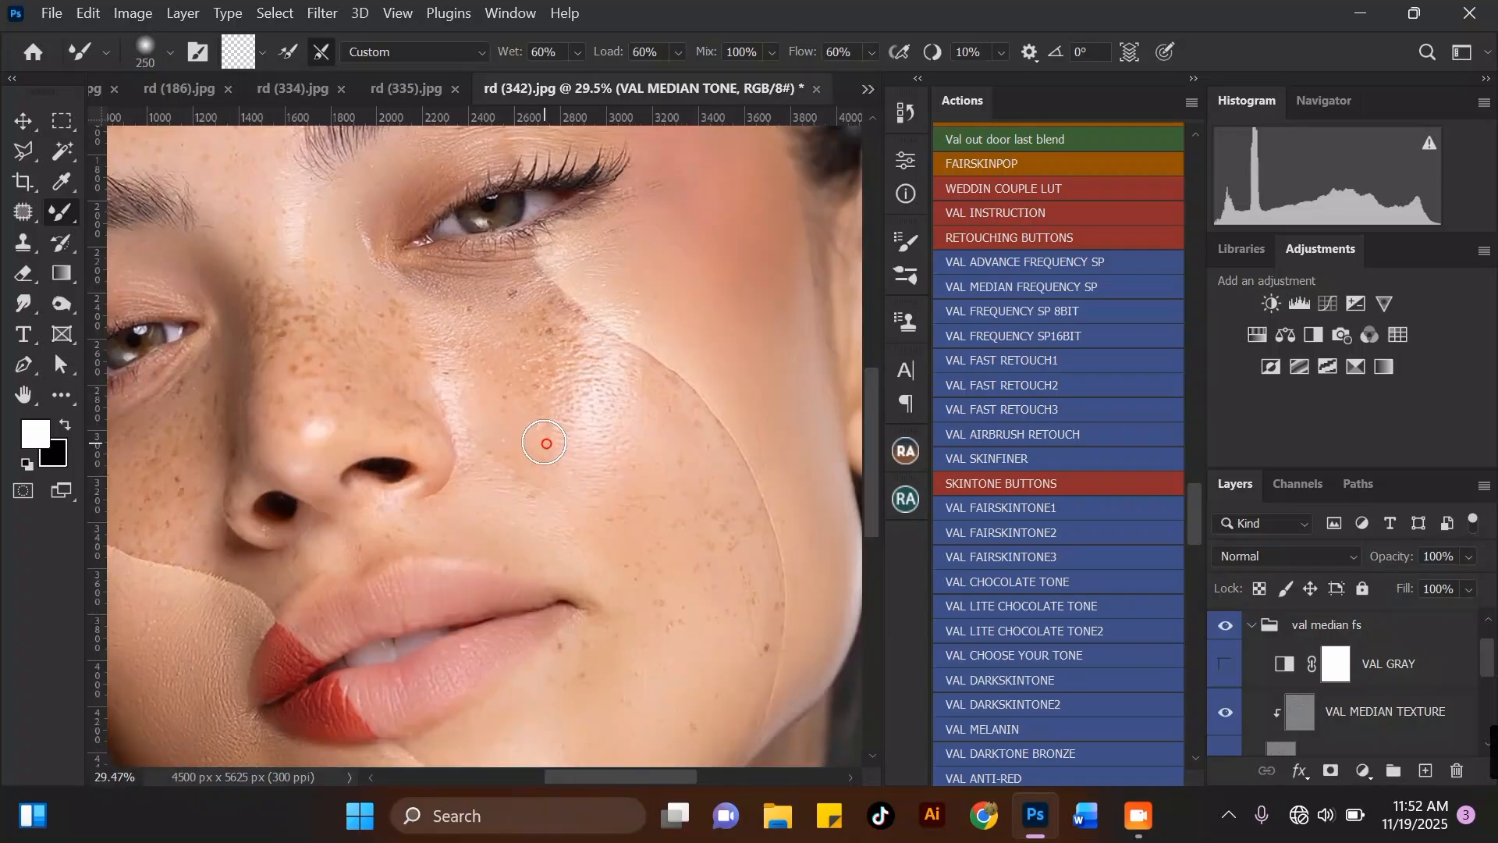
pyautogui.scroll(-1, 565, 421)
pyautogui.scroll(2, 591, 408)
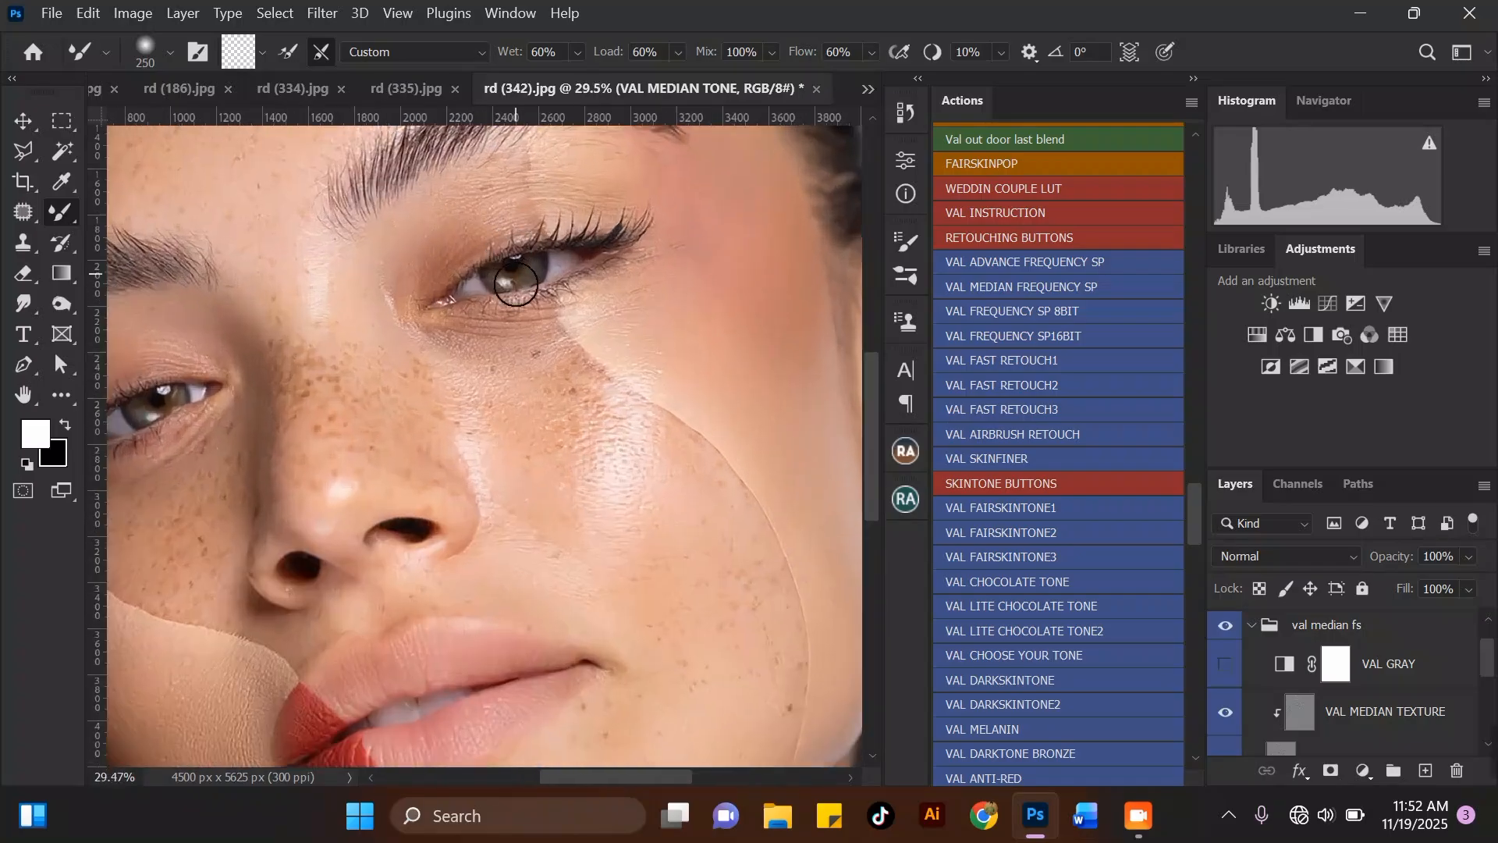
# Smooth the skin under the eye nearer the visible ear, out to its outer corner, with a 150 px Mixer Brush.
pyautogui.press('[')
pyautogui.press('[')
pyautogui.press('[')
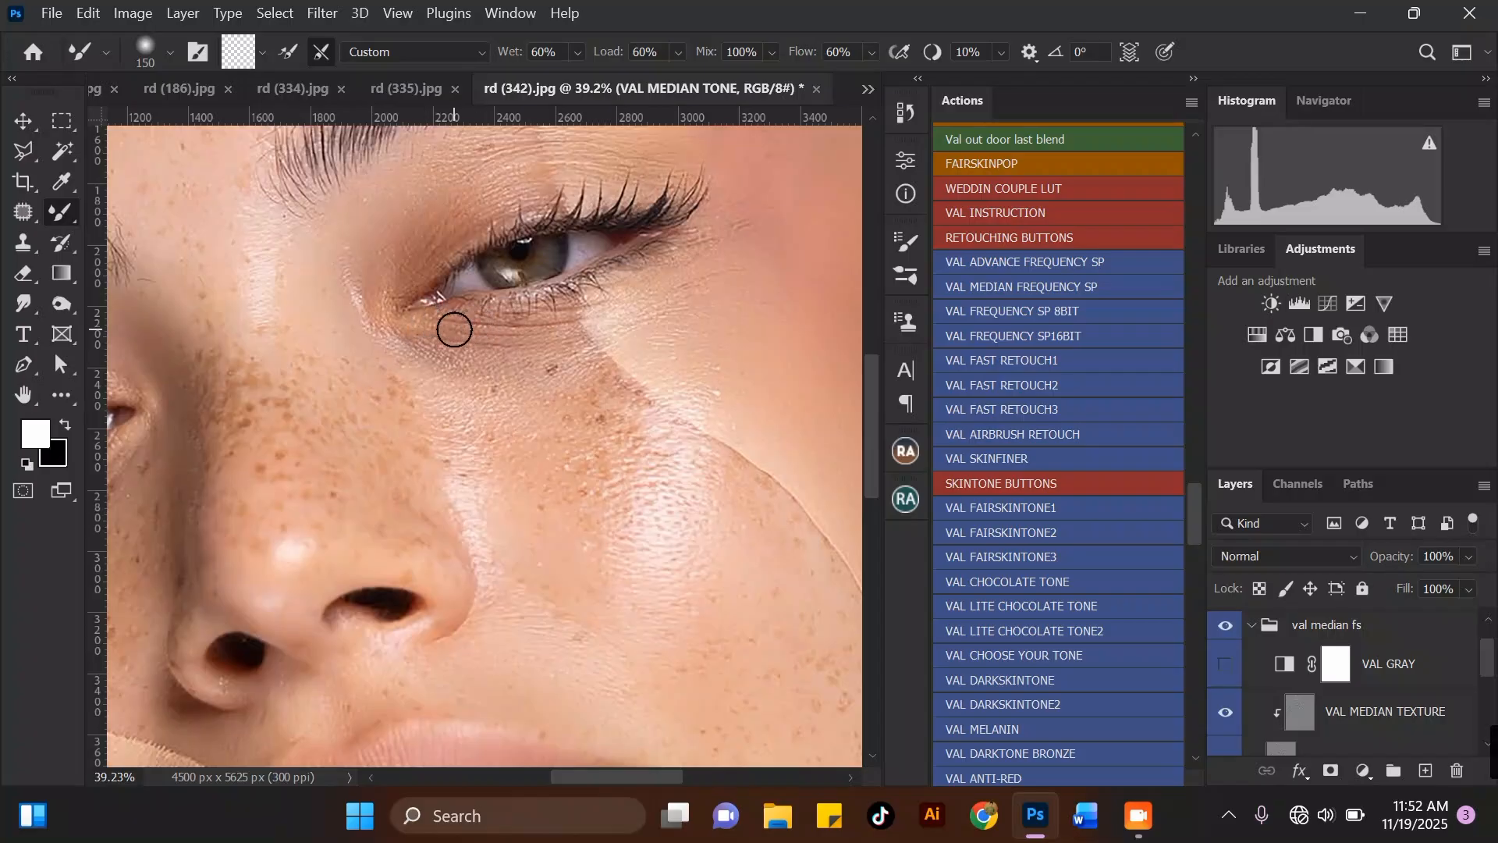
pyautogui.moveTo(549, 315); pyautogui.dragTo(478, 318)
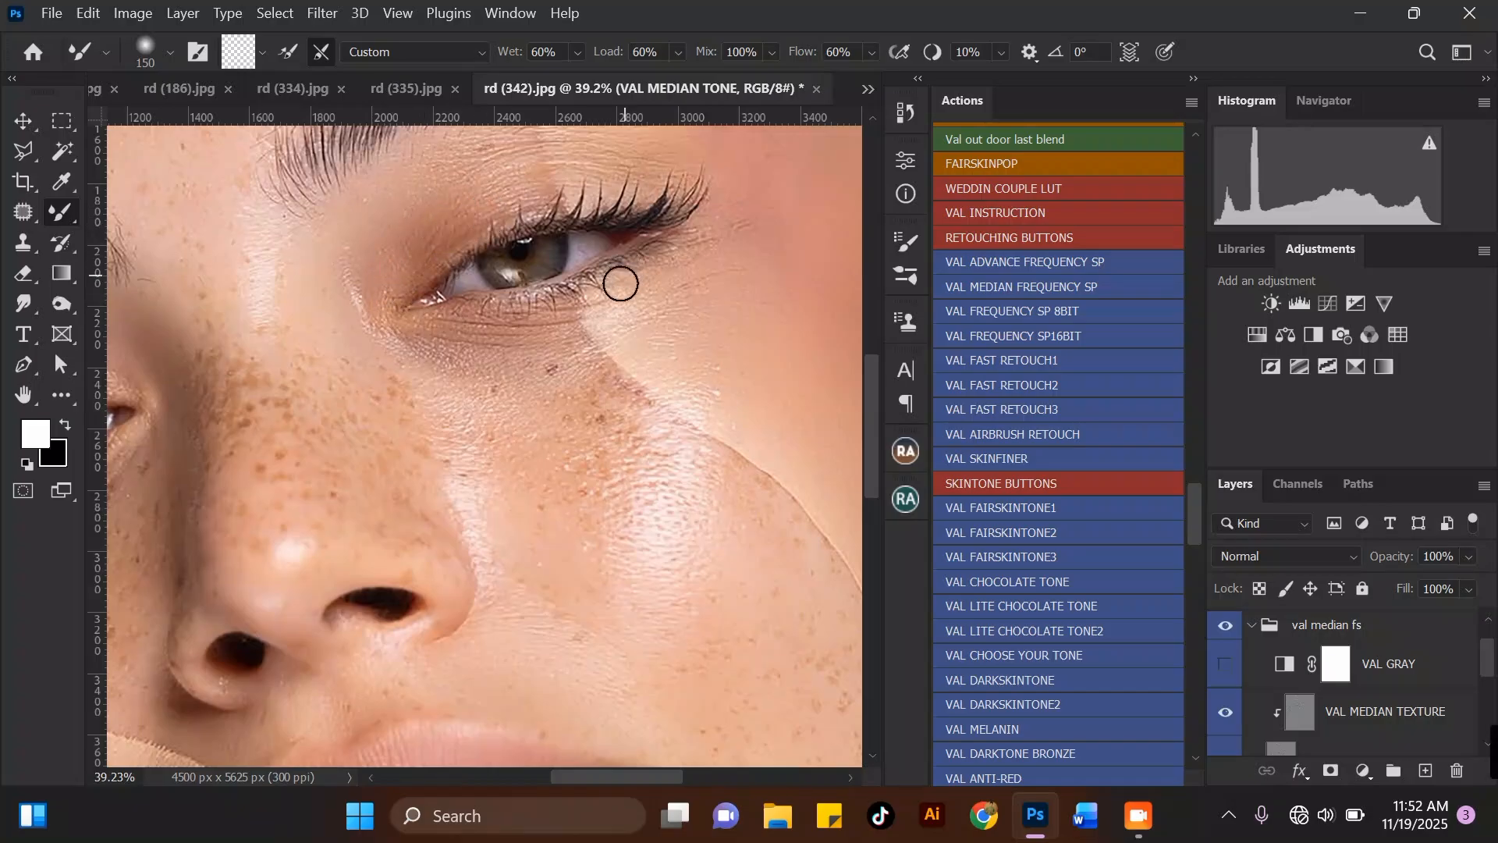
pyautogui.moveTo(574, 297); pyautogui.dragTo(613, 276)
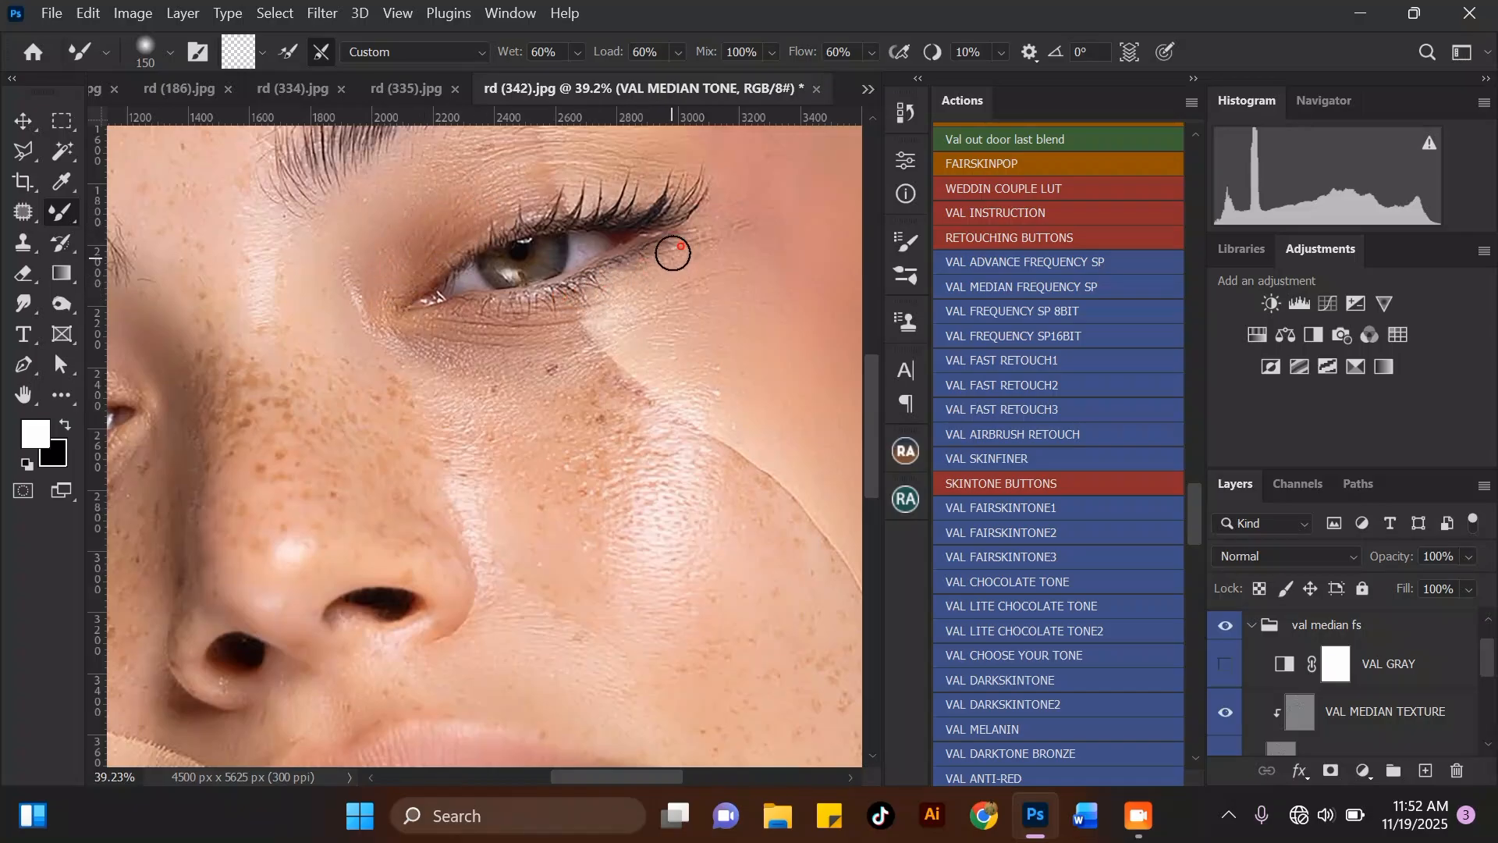
pyautogui.moveTo(488, 329); pyautogui.dragTo(601, 290)
# Smooth the skin under the shadowed eye and around its inner corner with the Mixer Brush at 150 and 125 px.
pyautogui.scroll(-4, 613, 278)
pyautogui.scroll(5, 316, 390)
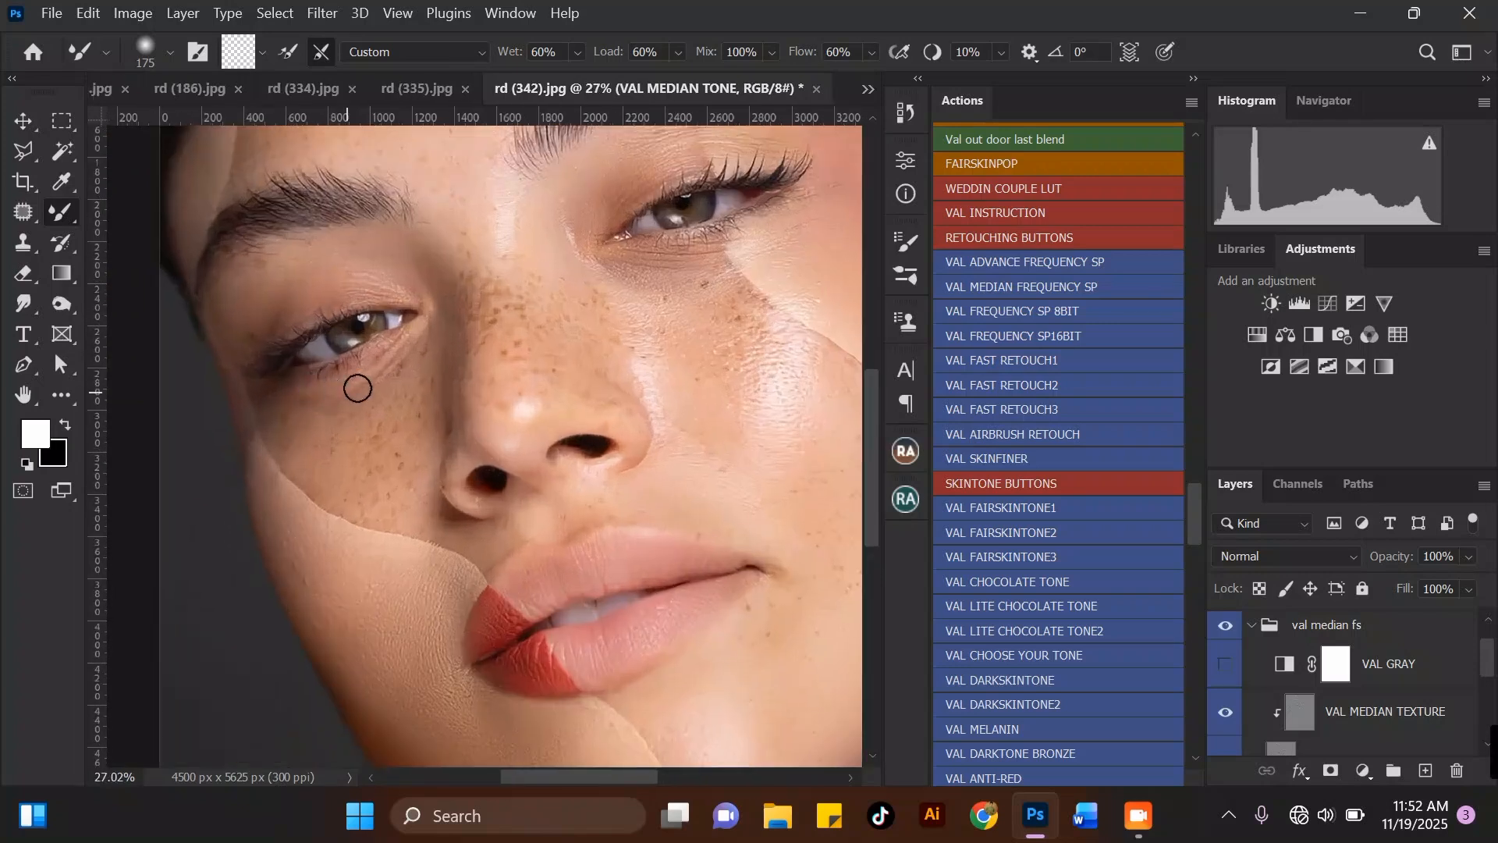
pyautogui.moveTo(319, 405)
pyautogui.mouseDown()
pyautogui.moveTo(363, 391)
pyautogui.moveTo(464, 309)
pyautogui.mouseUp()
pyautogui.moveTo(402, 358); pyautogui.dragTo(460, 303)
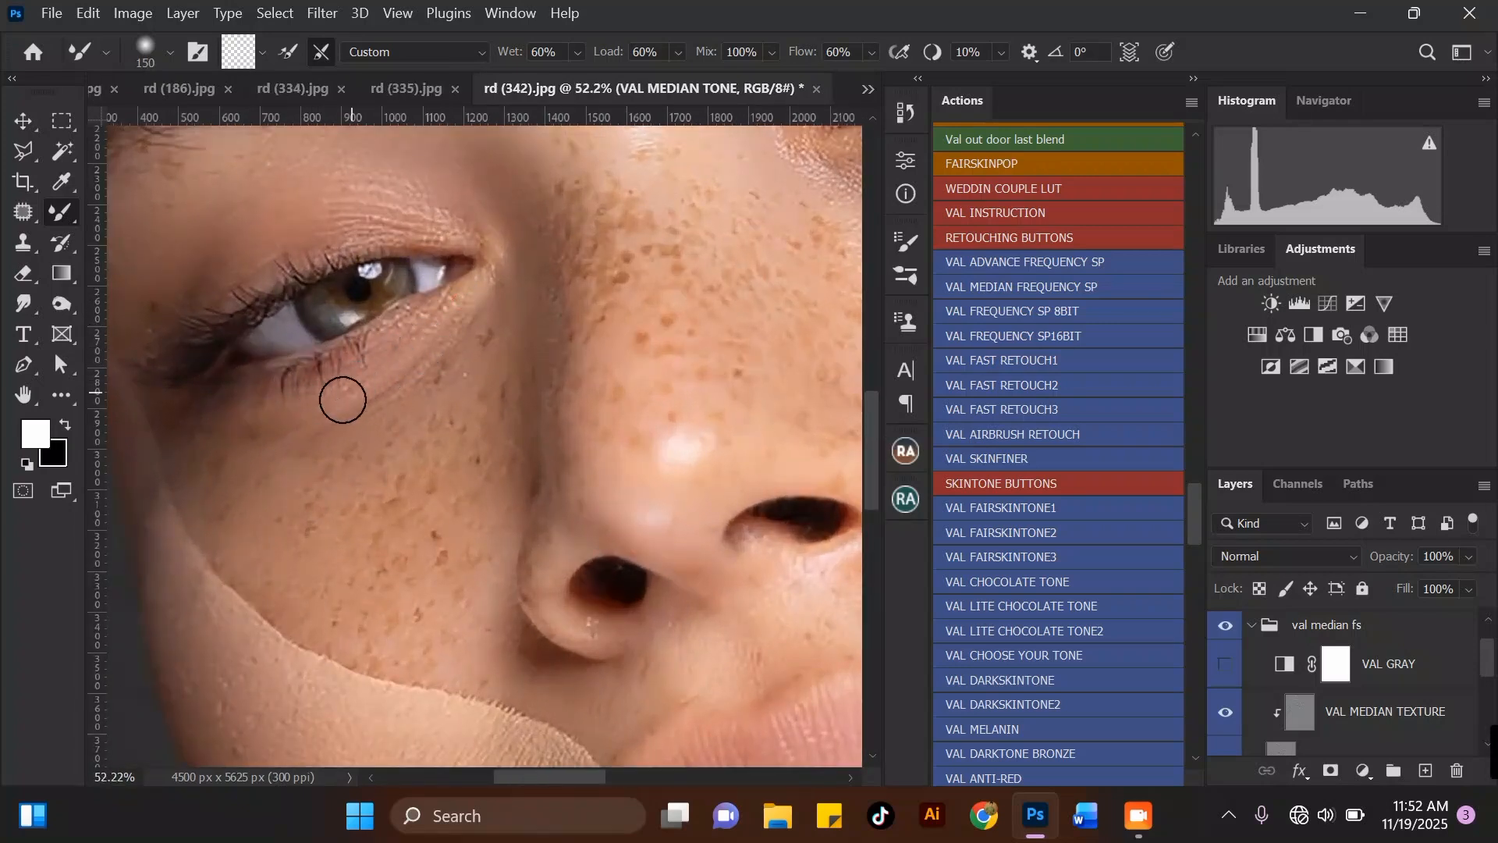
pyautogui.moveTo(242, 419); pyautogui.dragTo(370, 375)
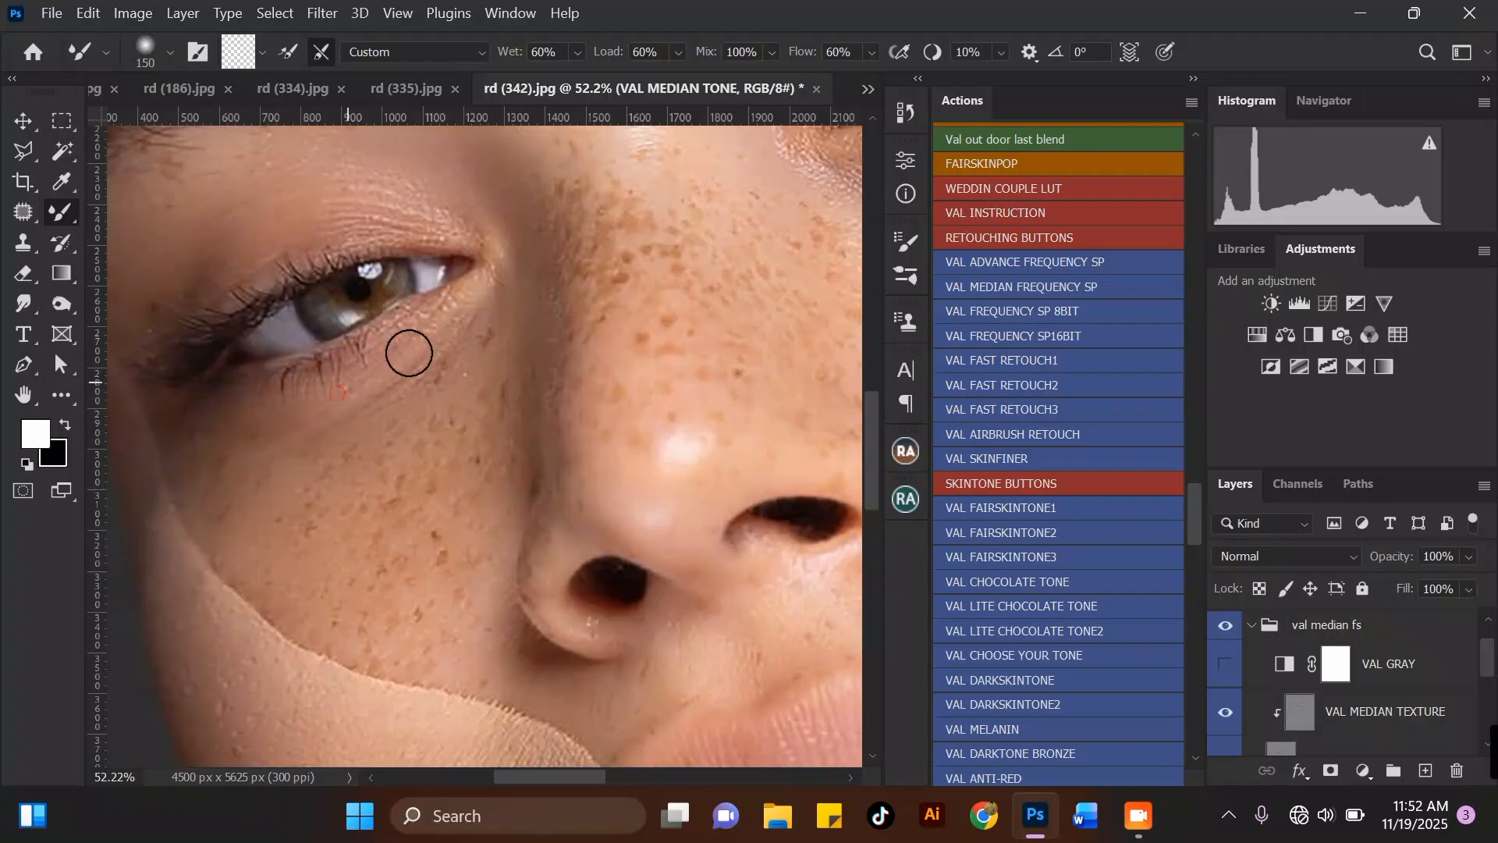
pyautogui.press('[')
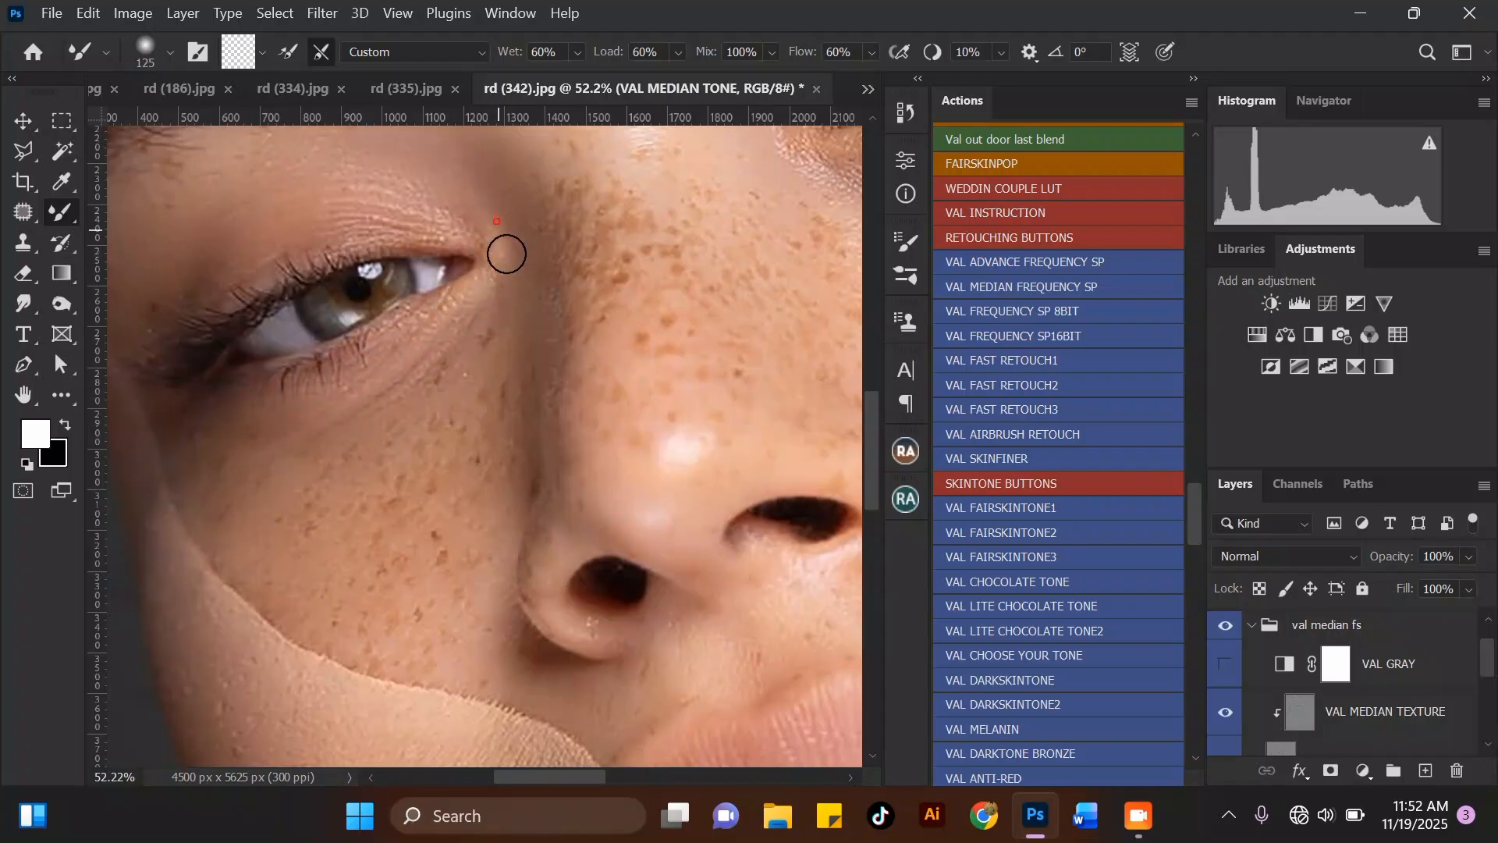
pyautogui.moveTo(352, 219); pyautogui.dragTo(349, 230)
# Compare the portrait before and after retouching by hiding and showing the val median fs group.
pyautogui.scroll(-6, 288, 348)
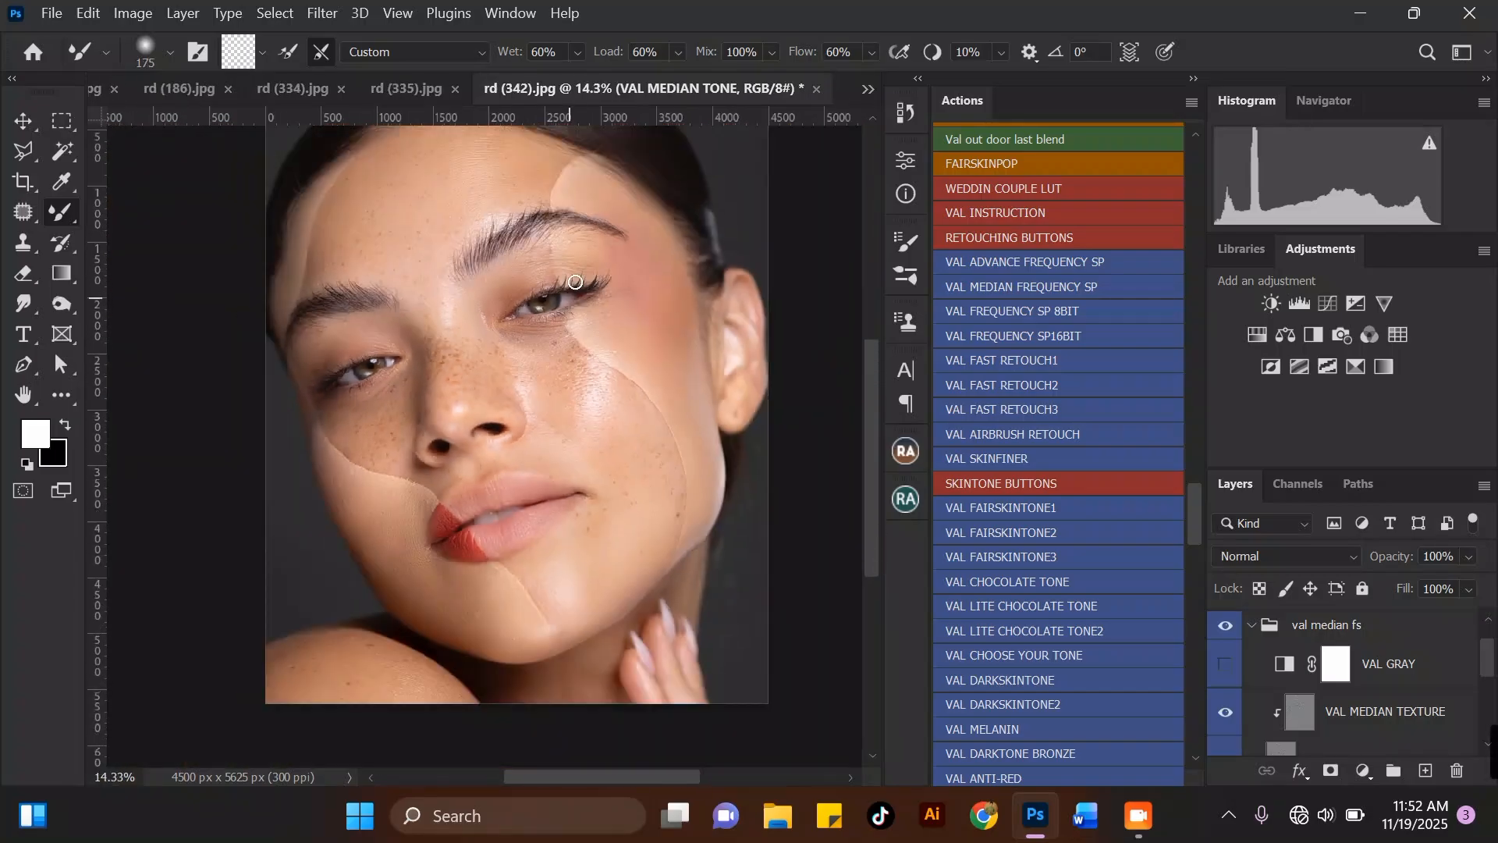
pyautogui.scroll(3, 523, 401)
pyautogui.scroll(-2, 523, 401)
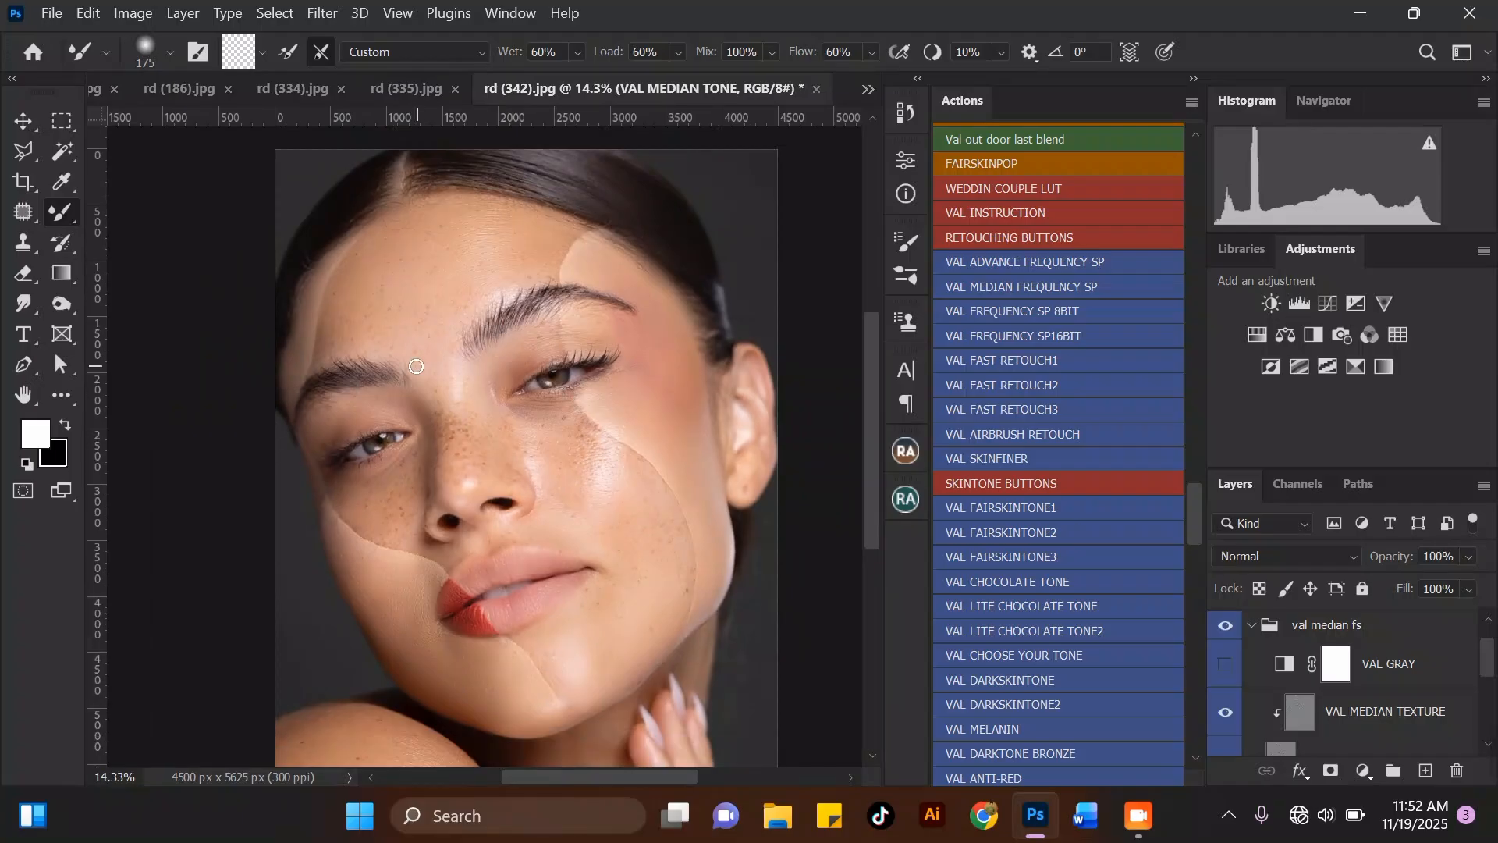
pyautogui.scroll(1, 416, 366)
pyautogui.click(1224, 626)
pyautogui.click(1224, 628)
# Examine the forehead, hairline and pale temple patch up close for areas that still need retouching.
pyautogui.scroll(7, 599, 274)
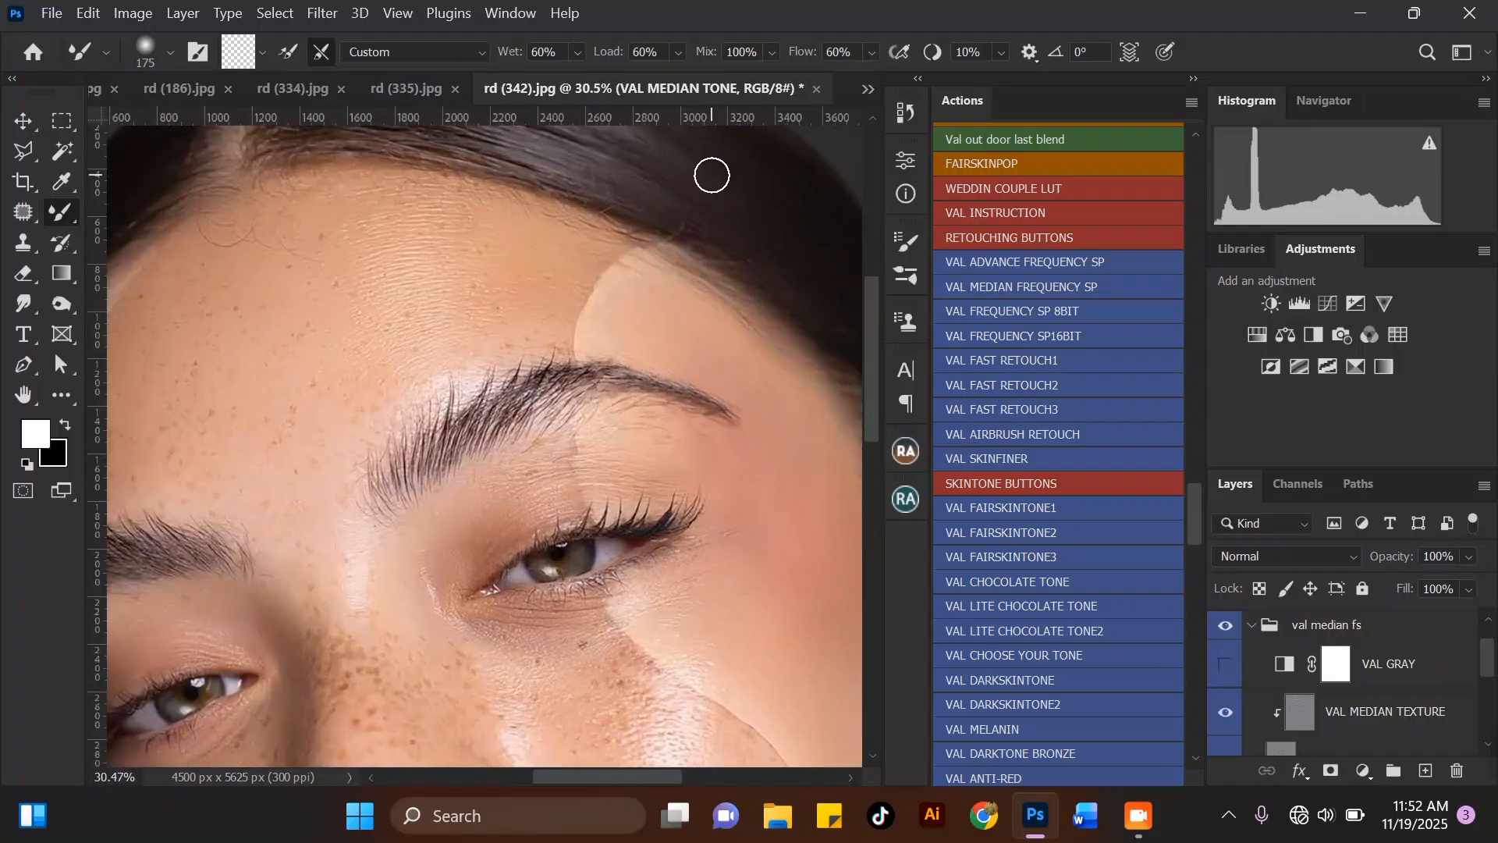
pyautogui.scroll(2, 625, 271)
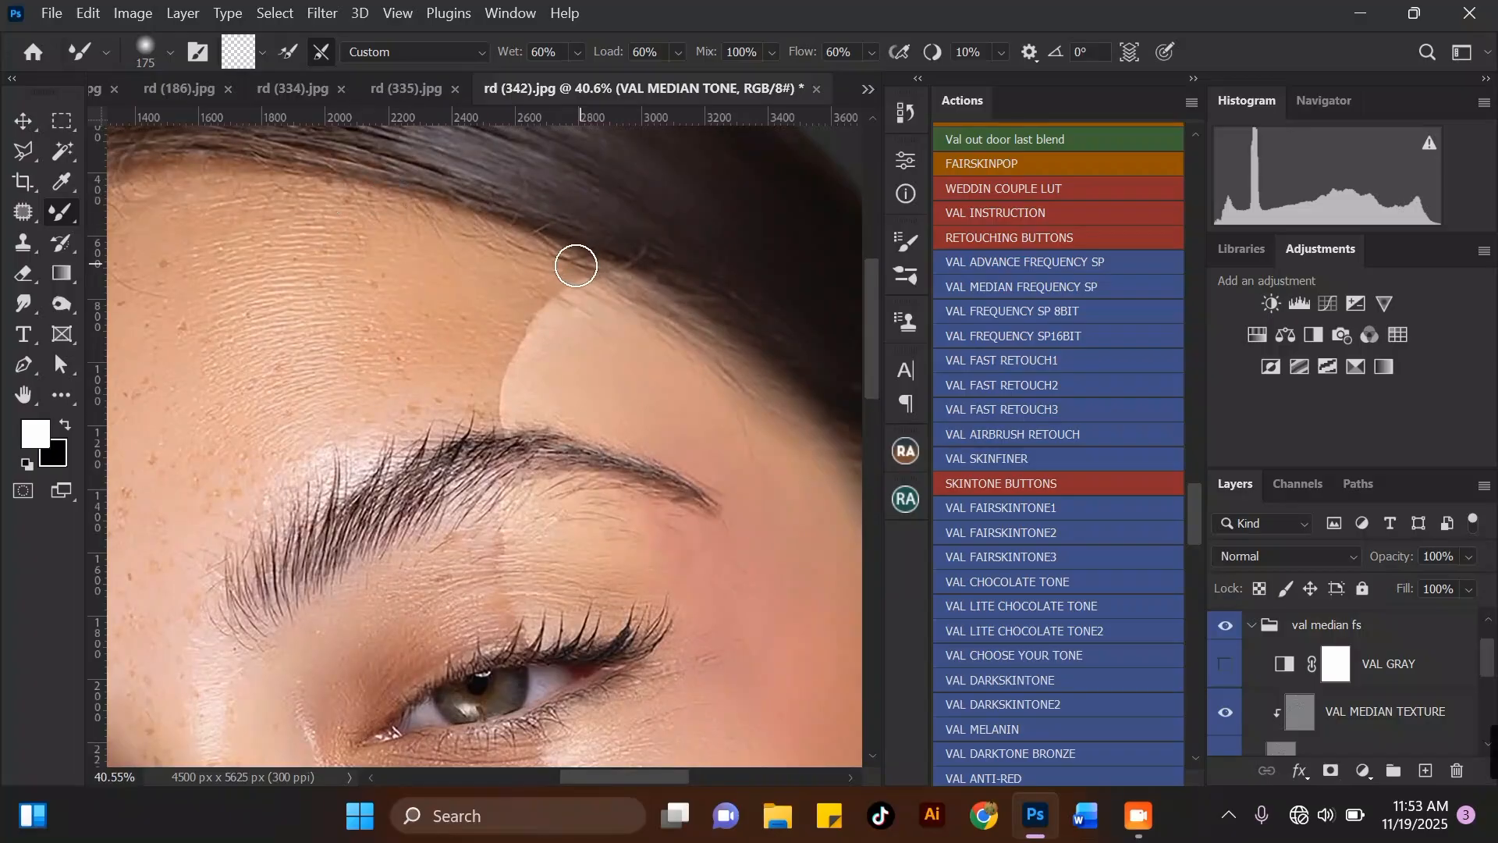
pyautogui.scroll(-1, 780, 390)
pyautogui.scroll(2, 167, 273)
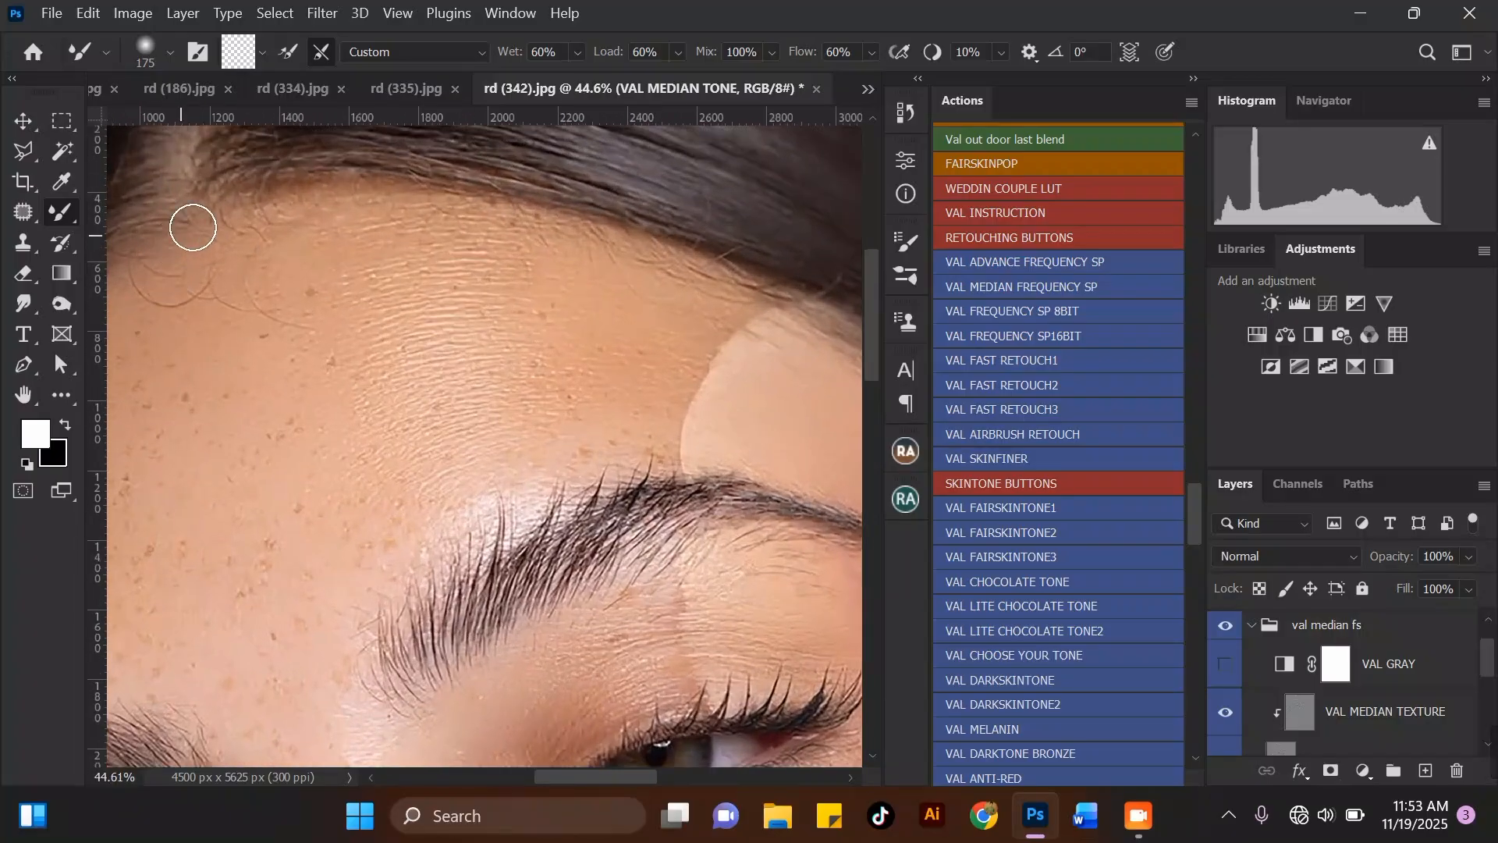
pyautogui.scroll(-2, 669, 251)
pyautogui.scroll(1, 414, 288)
pyautogui.scroll(-1, 291, 273)
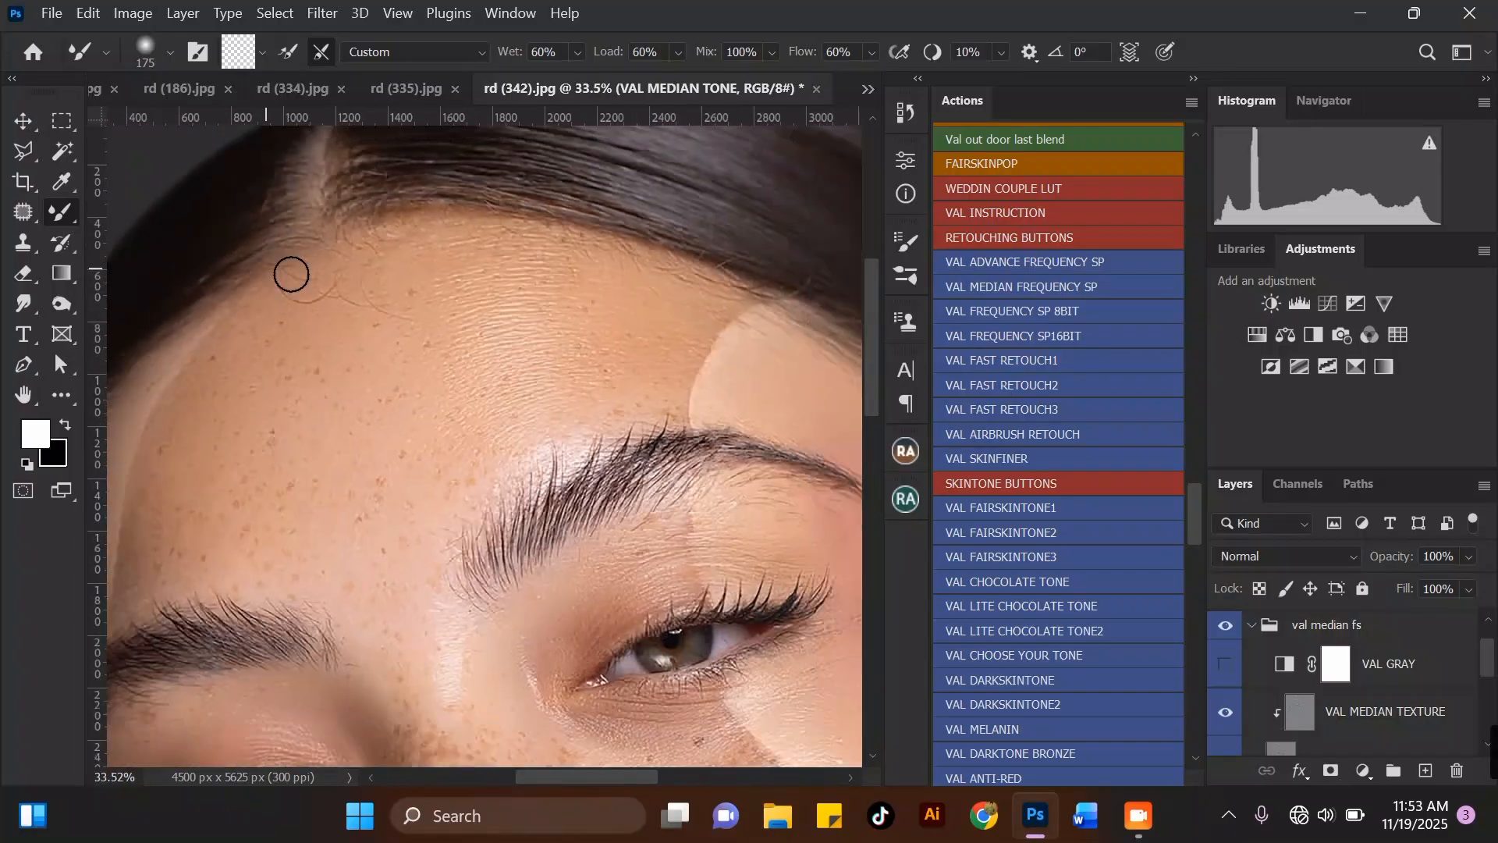
pyautogui.scroll(-1, 458, 322)
pyautogui.scroll(-3, 413, 250)
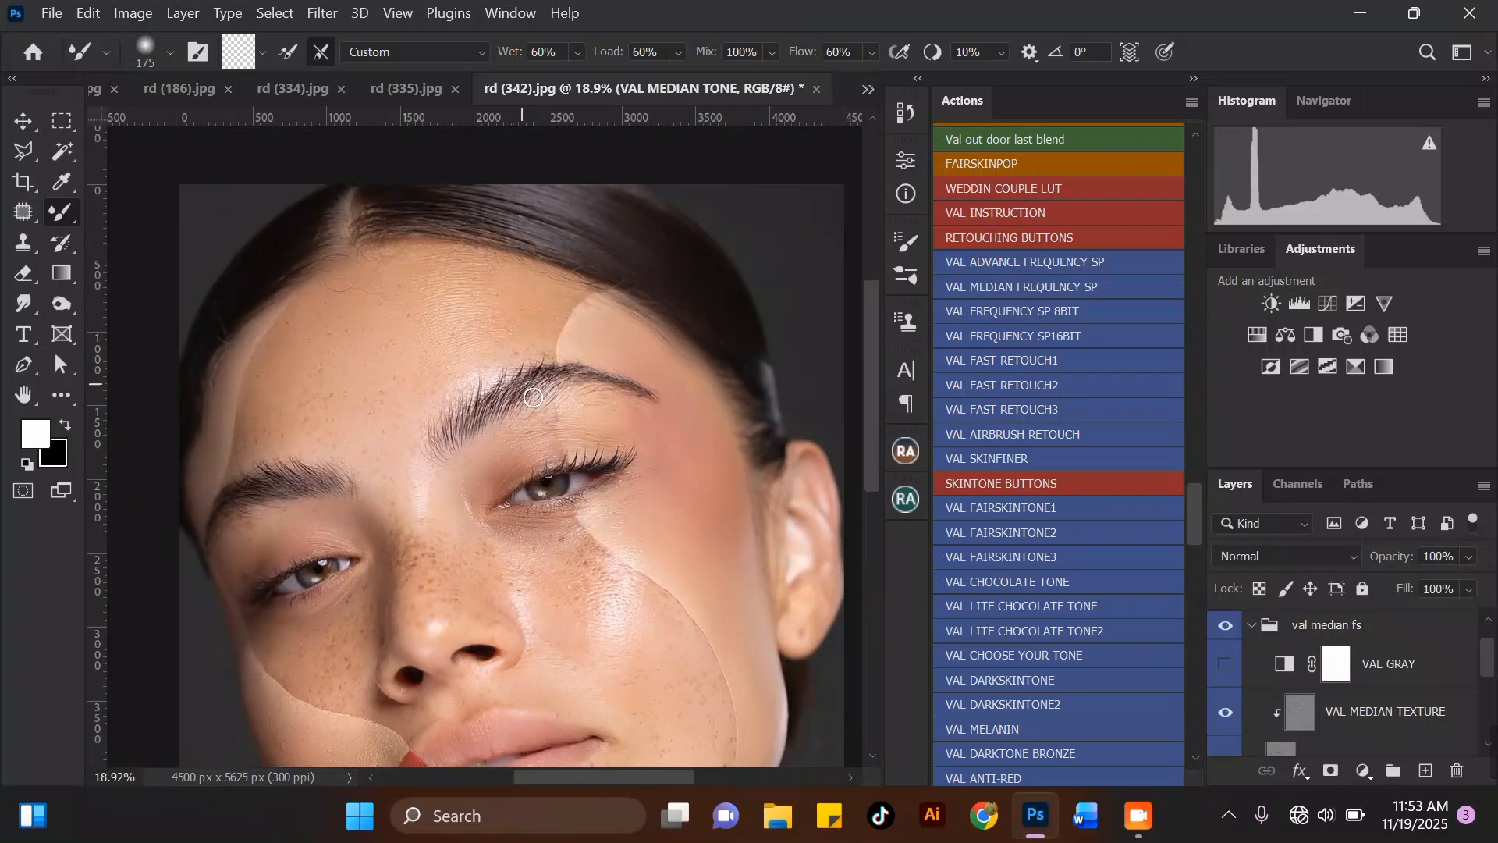
pyautogui.scroll(1, 511, 414)
pyautogui.scroll(2, 437, 251)
pyautogui.scroll(1, 401, 248)
pyautogui.scroll(1, 291, 227)
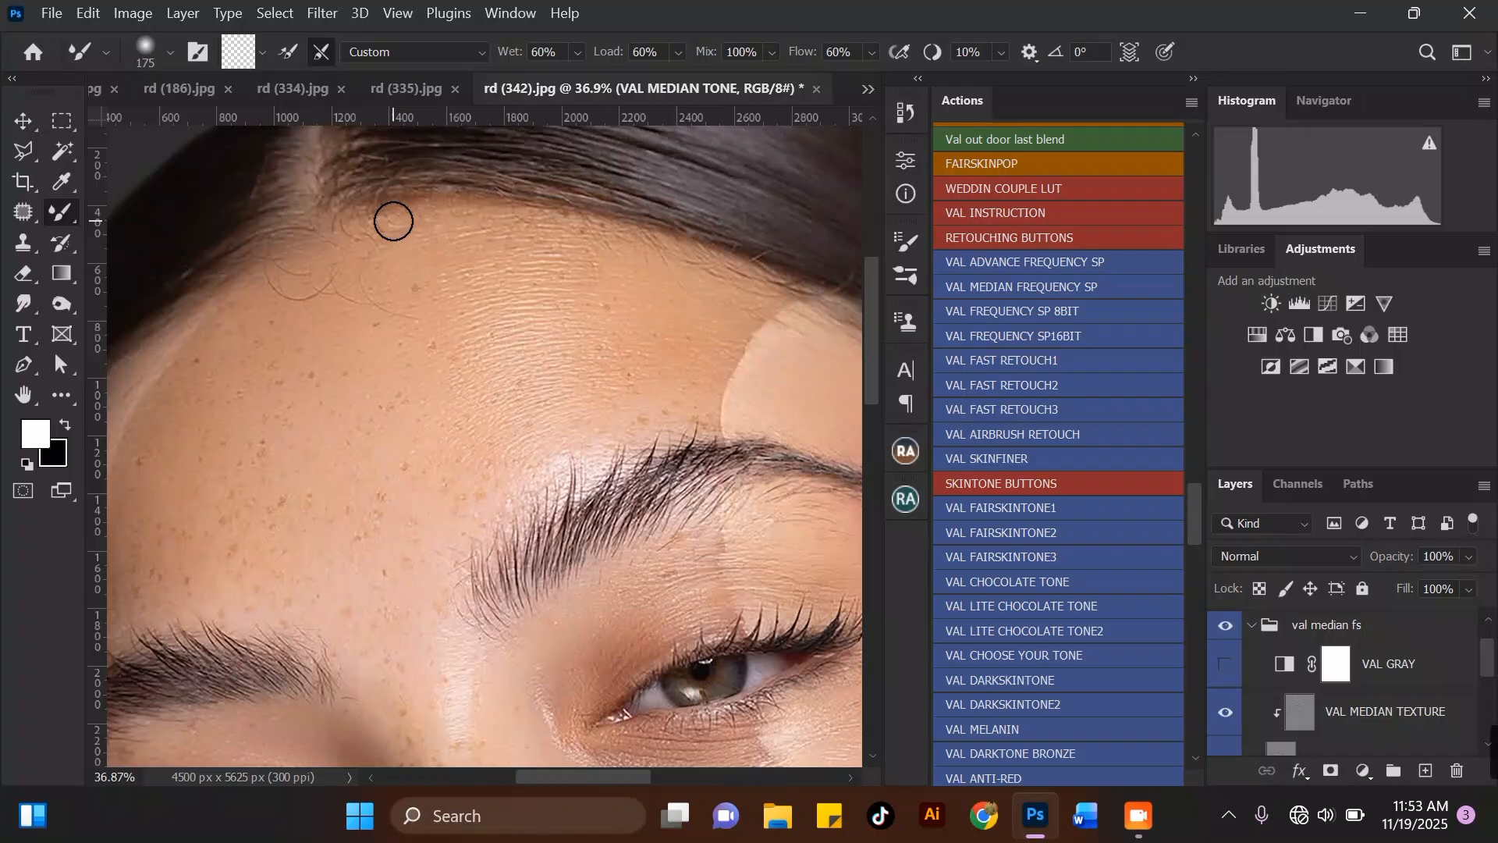
# Set up a 50 px Clone Stamp on the VAL MEDIAN TEXTURE layer for the stray forehead hairs below the parting.
pyautogui.click(1358, 720)
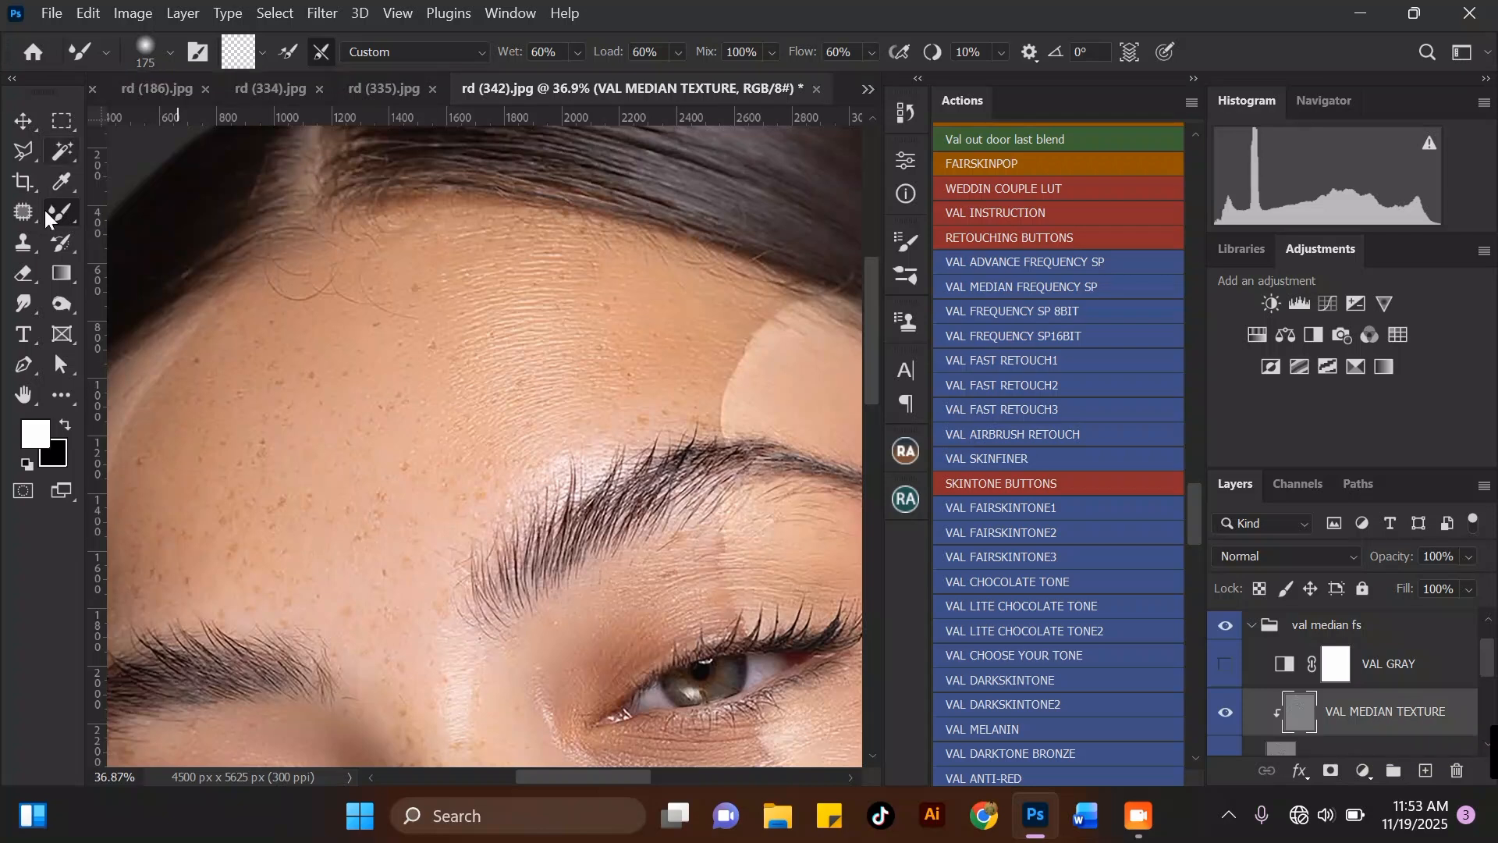
pyautogui.click(24, 242)
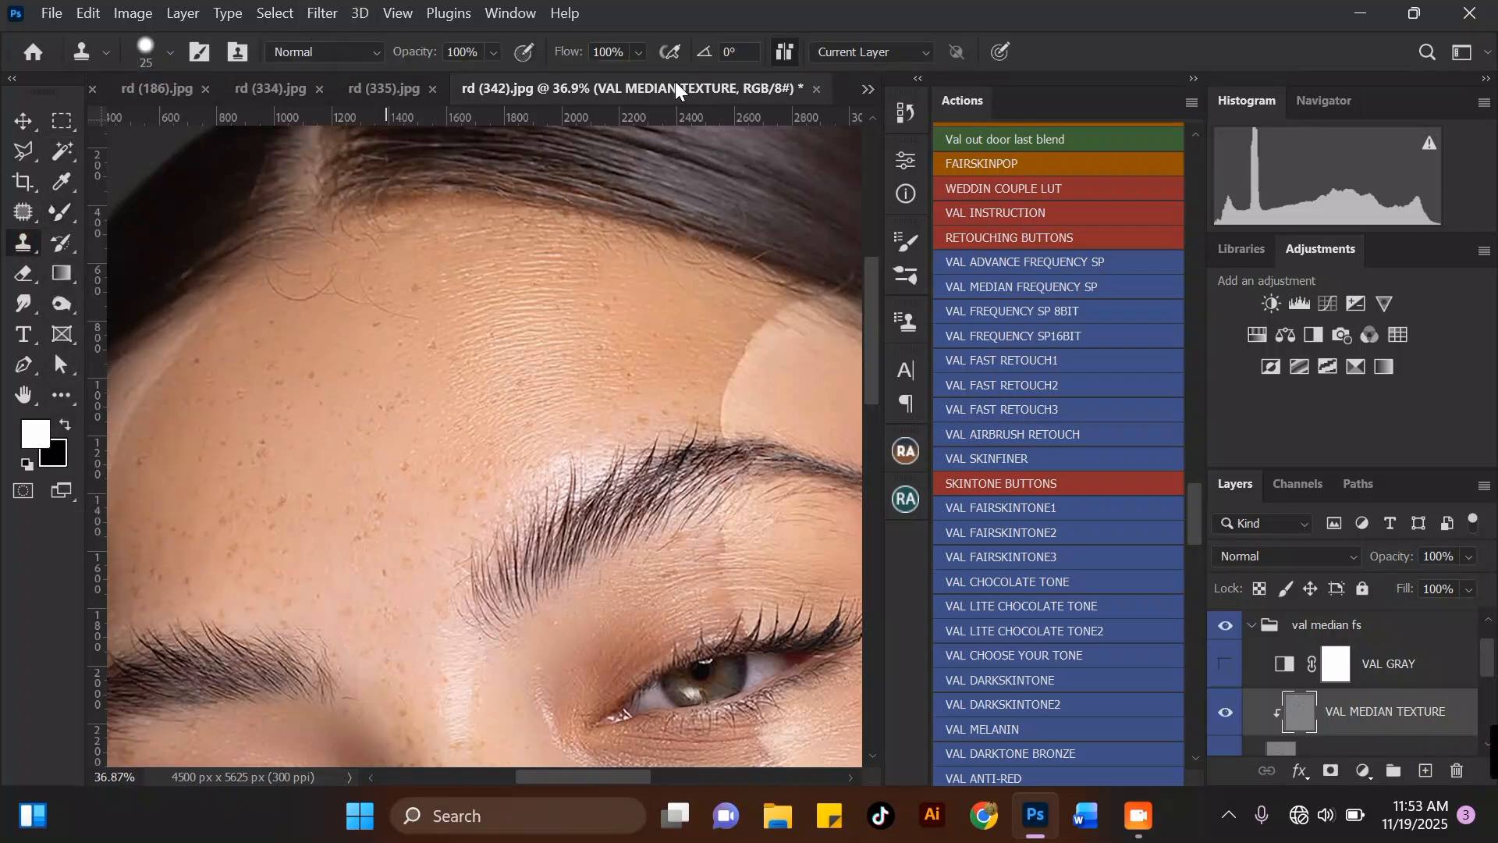
pyautogui.scroll(3, 354, 305)
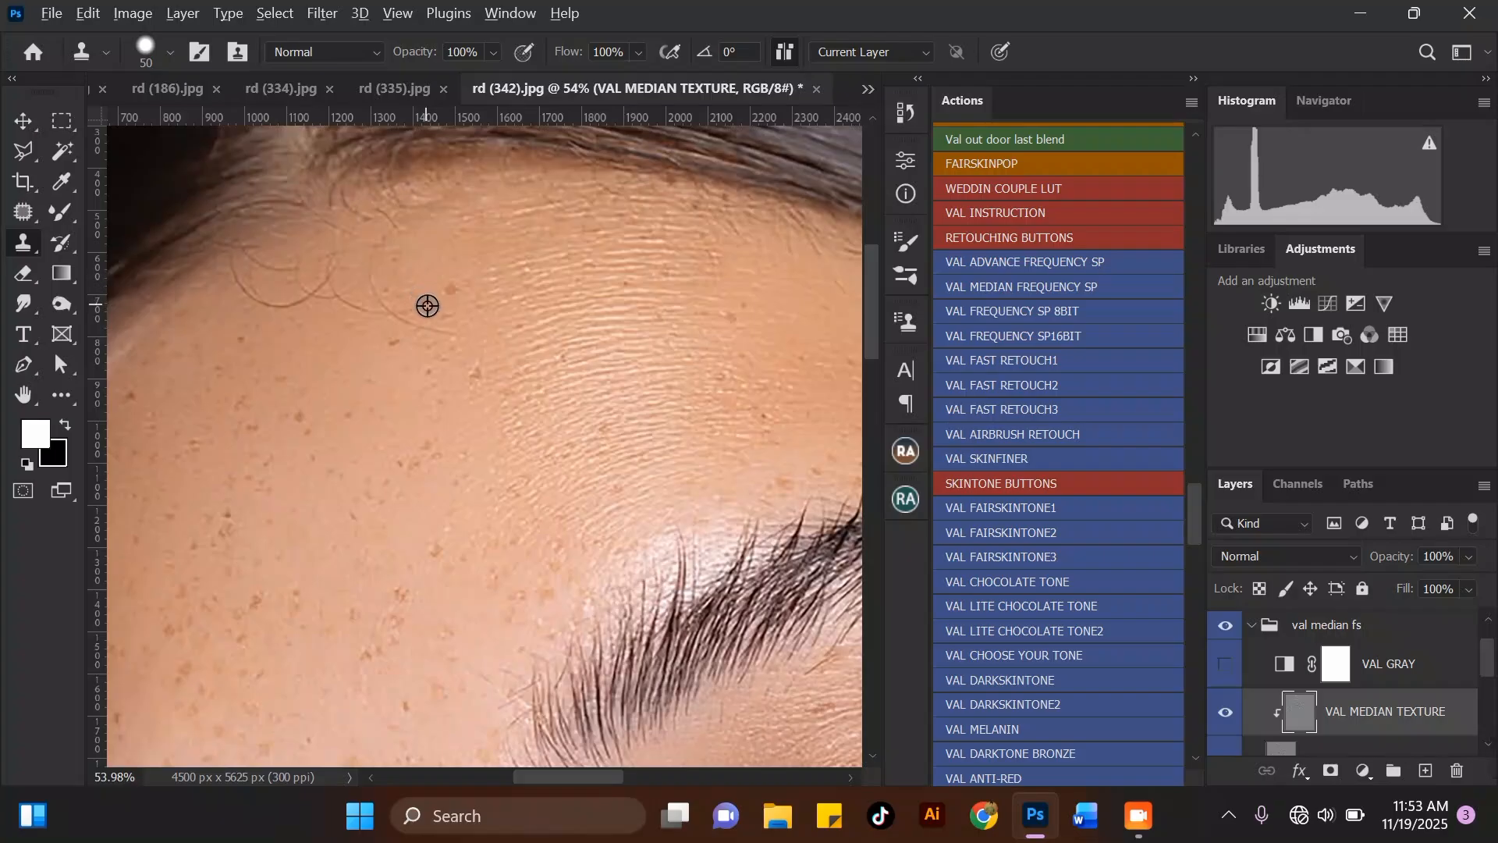
# Clone clean skin texture over the stray hairs below the hairline on the model's right forehead in the VAL MEDIAN TEXTURE layer.
pyautogui.keyDown('alt'); pyautogui.click(431, 309); pyautogui.keyUp('alt')
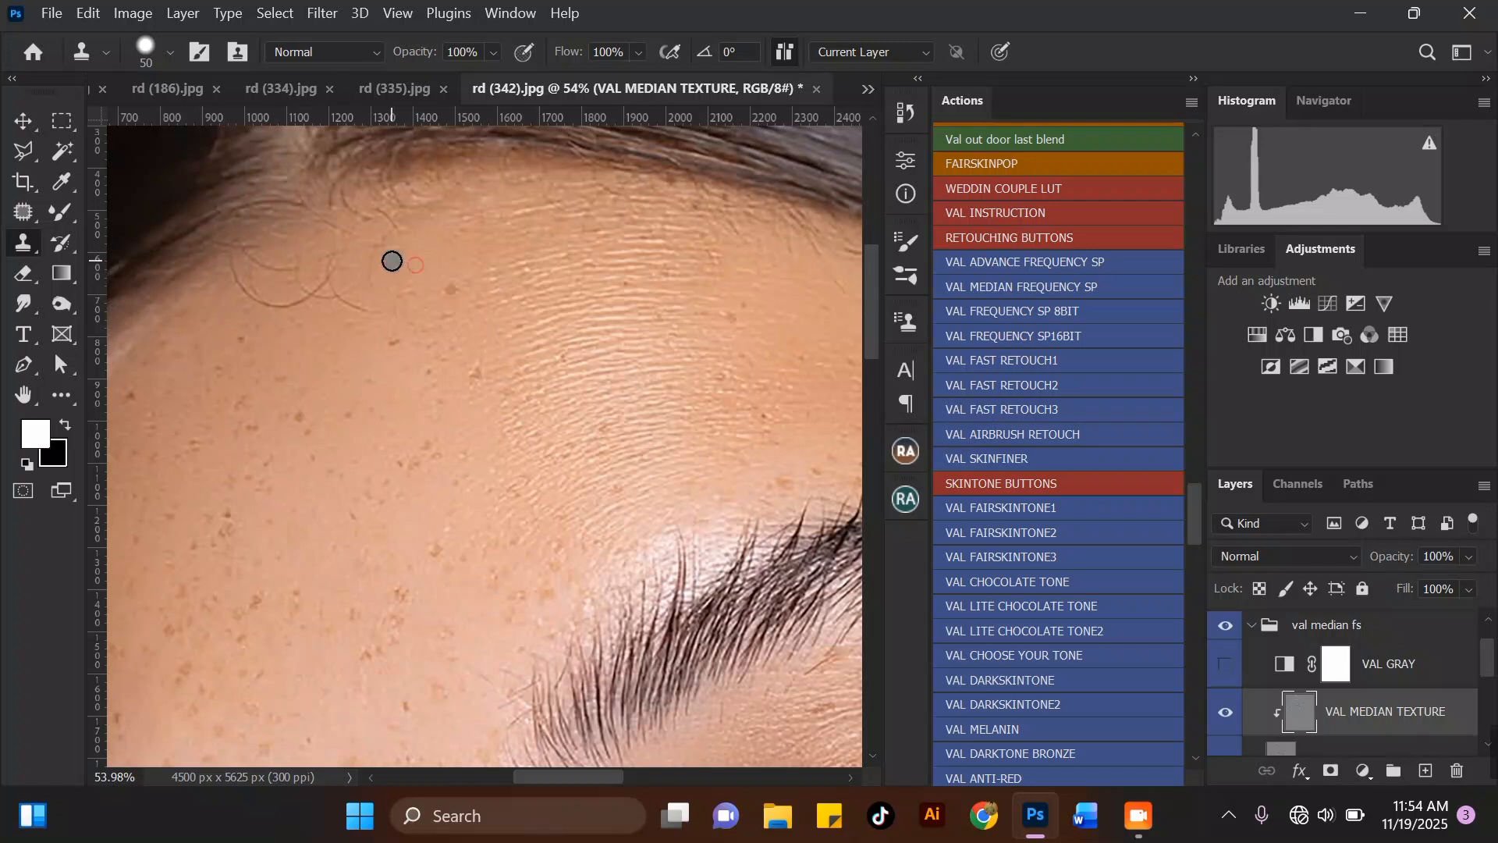
pyautogui.moveTo(333, 263)
pyautogui.mouseDown()
pyautogui.moveTo(333, 296)
pyautogui.moveTo(291, 301)
pyautogui.mouseUp()
pyautogui.moveTo(244, 244)
pyautogui.mouseDown()
pyautogui.moveTo(287, 267)
pyautogui.moveTo(242, 238)
pyautogui.moveTo(332, 220)
pyautogui.moveTo(403, 238)
pyautogui.moveTo(329, 188)
pyautogui.moveTo(317, 216)
pyautogui.moveTo(249, 206)
pyautogui.moveTo(429, 203)
pyautogui.moveTo(301, 210)
pyautogui.moveTo(302, 228)
pyautogui.moveTo(398, 240)
pyautogui.moveTo(376, 215)
pyautogui.moveTo(335, 237)
pyautogui.moveTo(344, 204)
pyautogui.moveTo(311, 219)
pyautogui.moveTo(376, 247)
pyautogui.moveTo(272, 287)
pyautogui.mouseUp()
pyautogui.scroll(2, 412, 190)
pyautogui.keyDown('alt'); pyautogui.click(408, 215); pyautogui.keyUp('alt')
pyautogui.moveTo(392, 223)
pyautogui.mouseDown()
pyautogui.moveTo(364, 301)
pyautogui.moveTo(281, 308)
pyautogui.mouseUp()
pyautogui.keyDown('alt'); pyautogui.click(364, 306); pyautogui.keyUp('alt')
pyautogui.moveTo(390, 286)
pyautogui.mouseDown()
pyautogui.moveTo(361, 268)
pyautogui.moveTo(304, 292)
pyautogui.moveTo(341, 294)
pyautogui.moveTo(294, 274)
pyautogui.moveTo(247, 308)
pyautogui.moveTo(254, 268)
pyautogui.moveTo(317, 293)
pyautogui.moveTo(474, 301)
pyautogui.moveTo(474, 275)
pyautogui.moveTo(414, 257)
pyautogui.mouseUp()
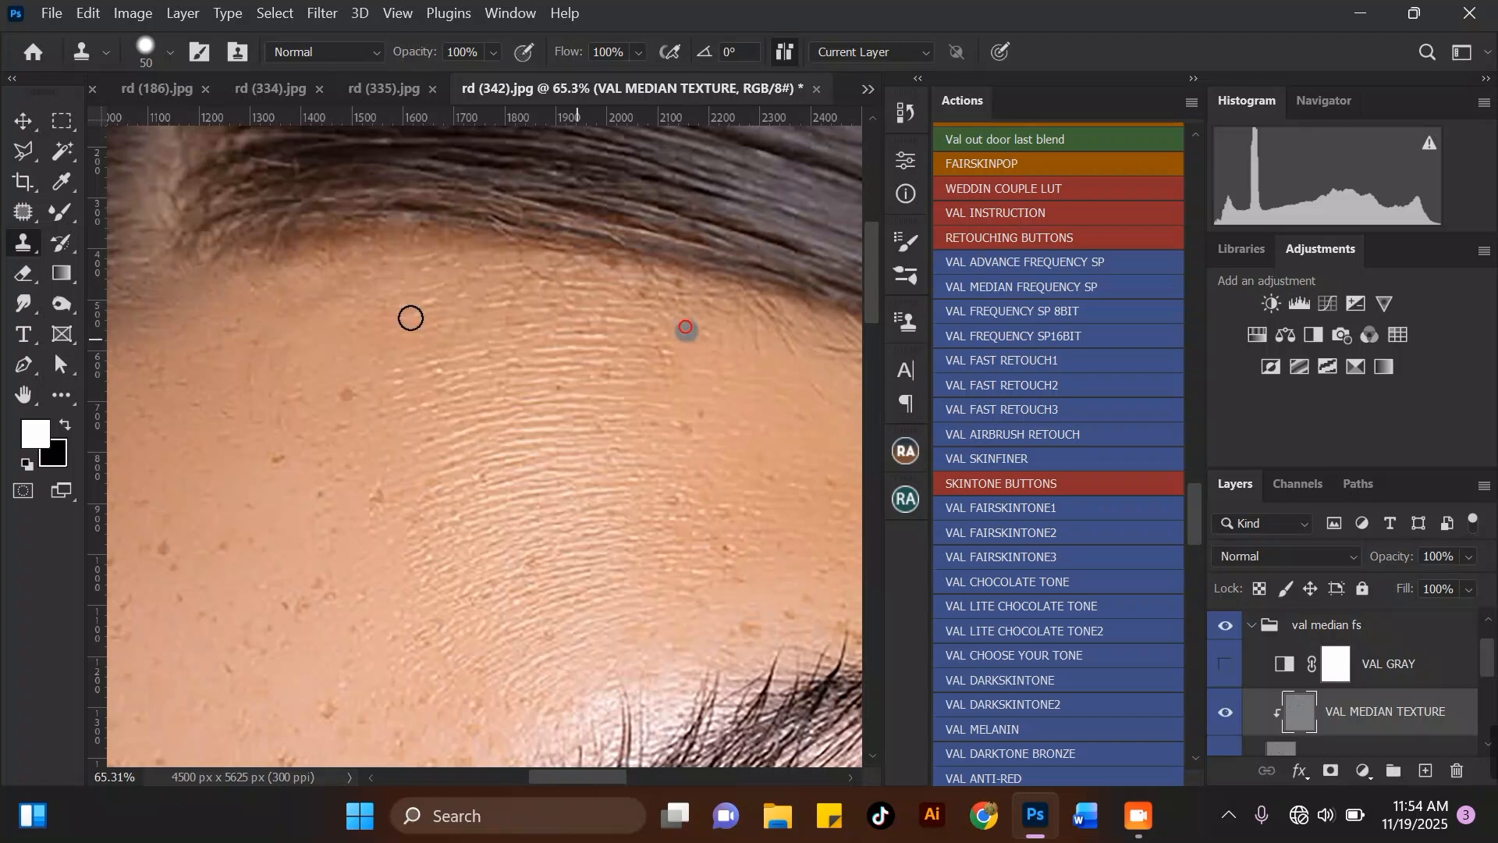
# Clone clean forehead texture over the fine stray hairs along the upper middle of the hairline.
pyautogui.scroll(-4, 730, 358)
pyautogui.scroll(2, 599, 341)
pyautogui.scroll(3, 599, 341)
pyautogui.keyDown('alt'); pyautogui.click(593, 351); pyautogui.keyUp('alt')
pyautogui.moveTo(542, 281)
pyautogui.mouseDown()
pyautogui.moveTo(587, 320)
pyautogui.moveTo(533, 270)
pyautogui.moveTo(550, 290)
pyautogui.moveTo(424, 247)
pyautogui.mouseUp()
pyautogui.keyDown('alt'); pyautogui.click(520, 306); pyautogui.keyUp('alt')
pyautogui.moveTo(499, 295); pyautogui.dragTo(476, 277)
pyautogui.keyDown('alt'); pyautogui.click(412, 257); pyautogui.keyUp('alt')
pyautogui.click(338, 244)
pyautogui.scroll(-2, 606, 338)
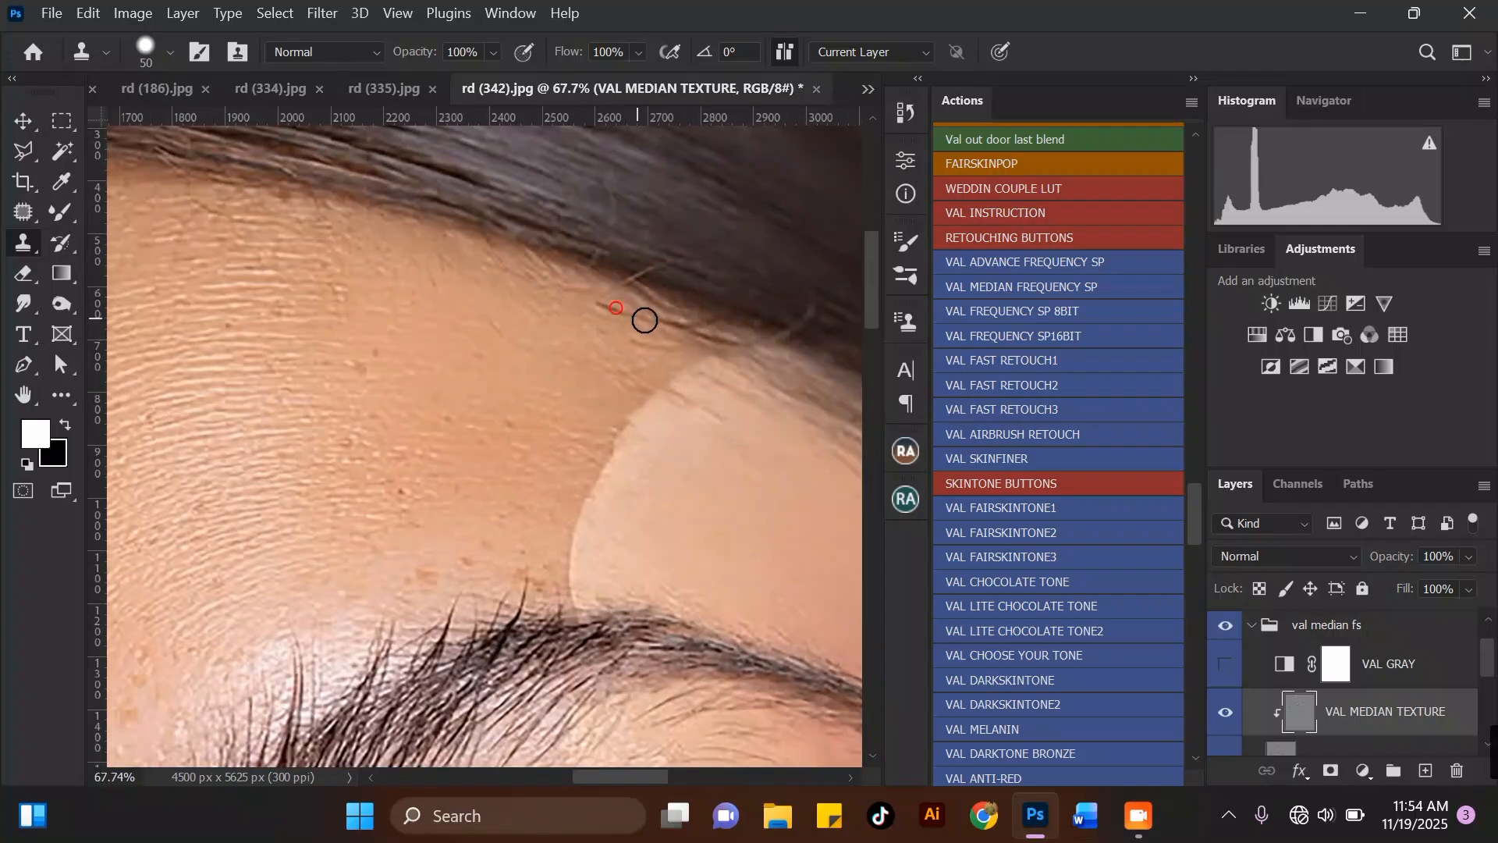
# Clone away the stray hairs along the hairline beside the pale patch edge above the arched eyebrow.
pyautogui.scroll(1, 625, 352)
pyautogui.keyDown('alt'); pyautogui.click(621, 355); pyautogui.keyUp('alt')
pyautogui.click(647, 401)
pyautogui.keyDown('alt'); pyautogui.click(545, 376); pyautogui.keyUp('alt')
pyautogui.moveTo(570, 368); pyautogui.dragTo(267, 291)
pyautogui.keyDown('alt'); pyautogui.click(541, 331); pyautogui.keyUp('alt')
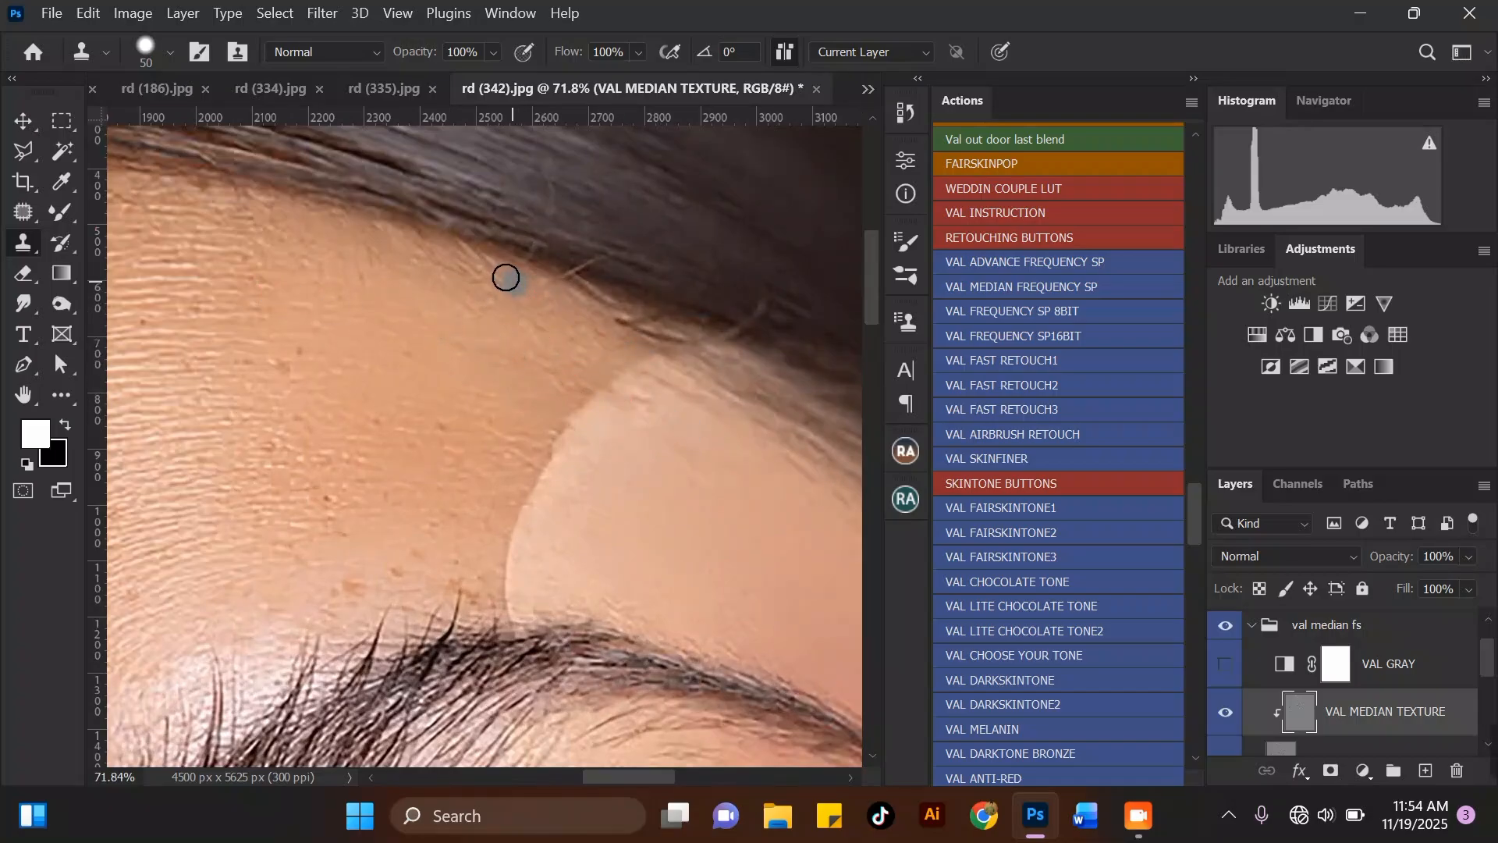
pyautogui.moveTo(617, 341)
pyautogui.mouseDown()
pyautogui.moveTo(669, 335)
pyautogui.moveTo(588, 287)
pyautogui.mouseUp()
pyautogui.scroll(-5, 452, 304)
pyautogui.scroll(2, 631, 416)
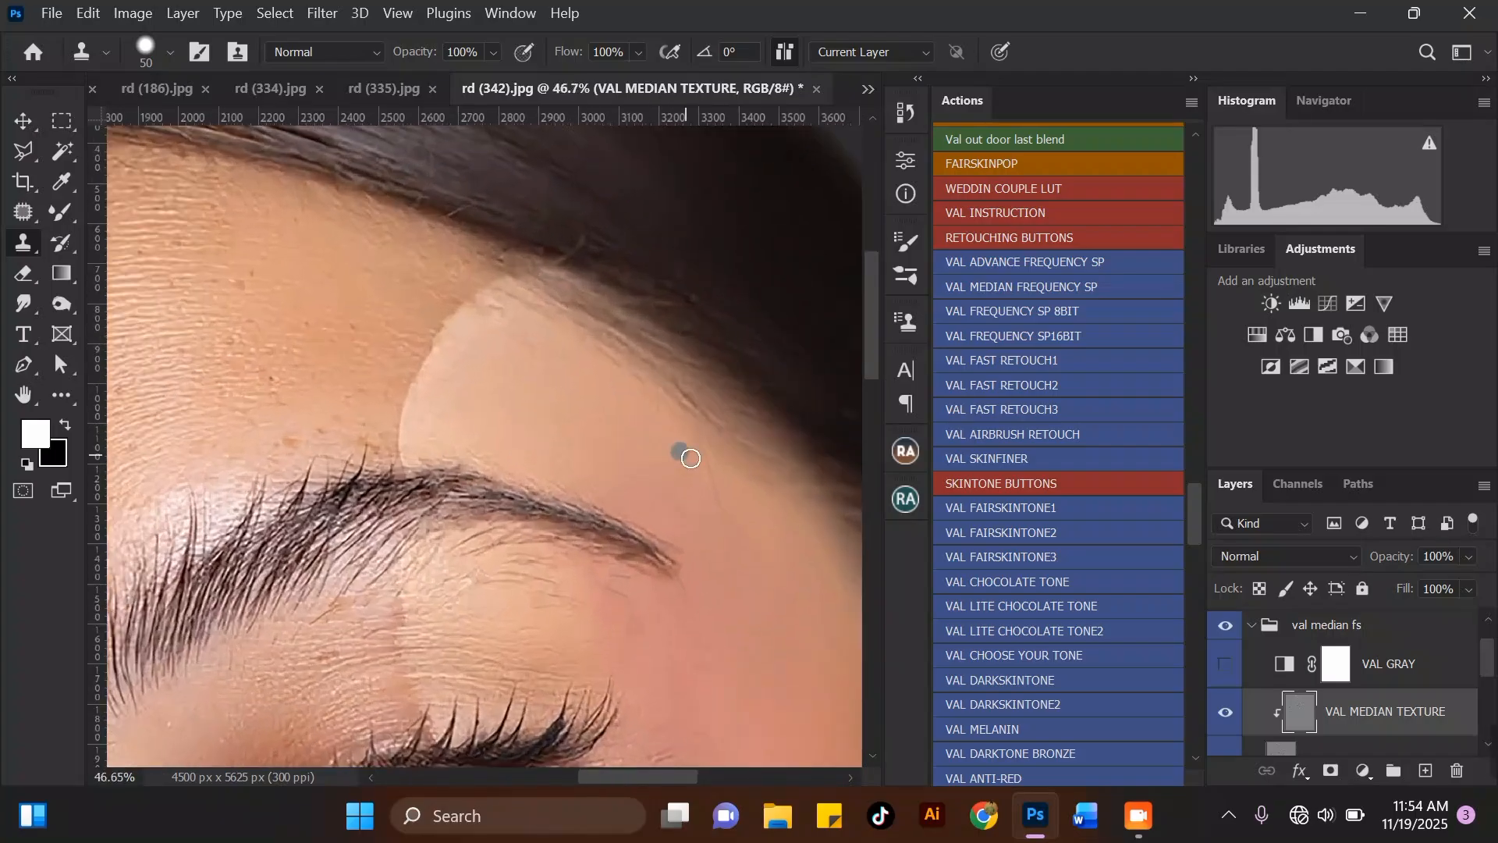
# Enlarge the Clone Stamp brush to 80 px and clean the stray hairs along the temple hairline above the eyebrow's tail.
pyautogui.press(']')
pyautogui.press(']')
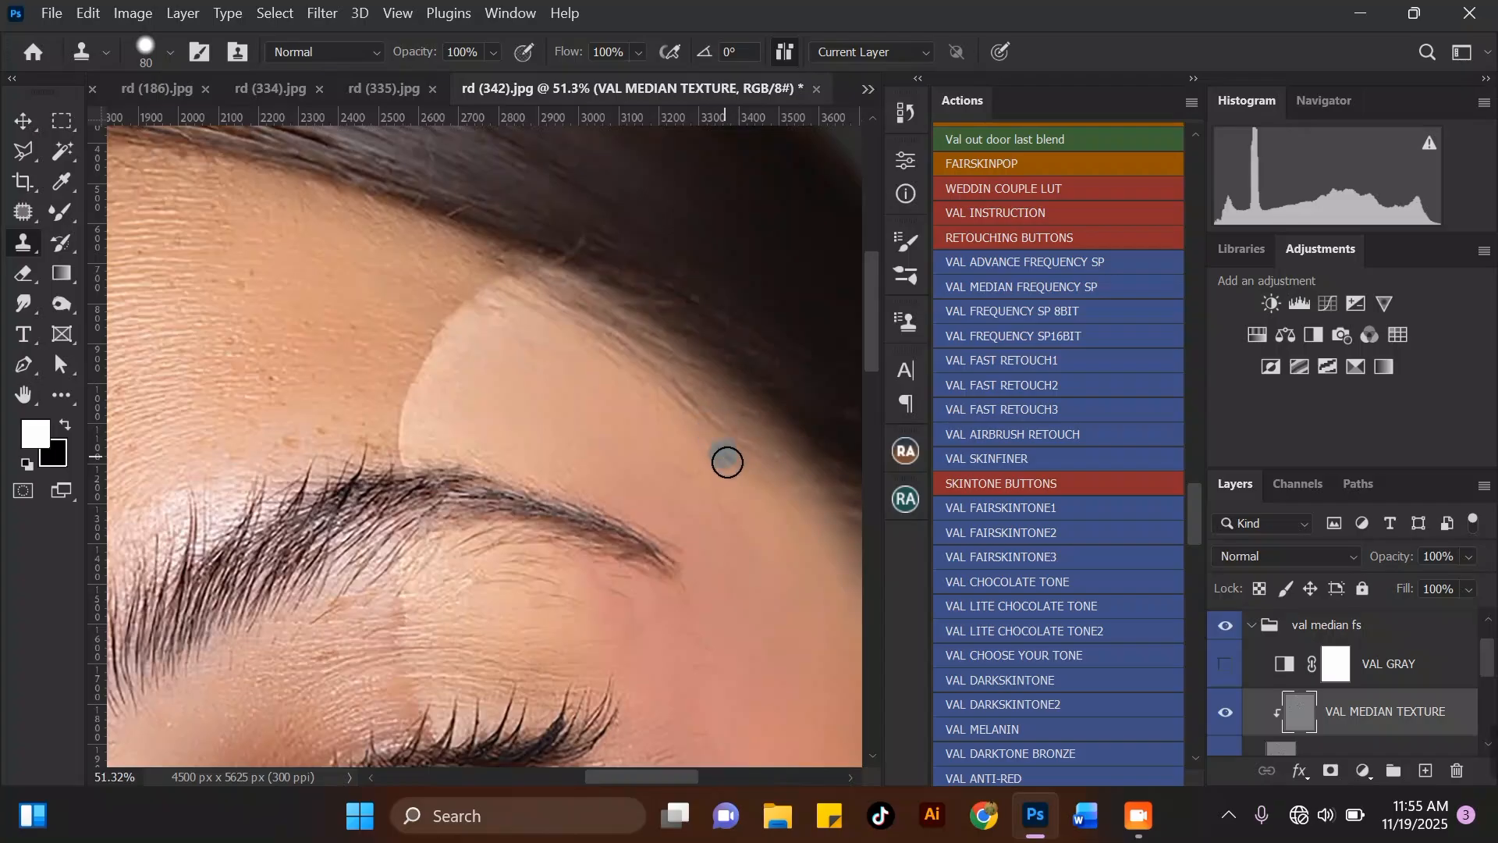
pyautogui.press(']')
pyautogui.moveTo(719, 422)
pyautogui.mouseDown()
pyautogui.moveTo(646, 364)
pyautogui.moveTo(633, 411)
pyautogui.moveTo(689, 473)
pyautogui.mouseUp()
pyautogui.keyDown('alt'); pyautogui.click(632, 411); pyautogui.keyUp('alt')
pyautogui.keyDown('alt'); pyautogui.click(684, 379); pyautogui.keyUp('alt')
pyautogui.moveTo(665, 358); pyautogui.dragTo(562, 291)
pyautogui.keyDown('alt'); pyautogui.click(584, 356); pyautogui.keyUp('alt')
pyautogui.moveTo(605, 348); pyautogui.dragTo(677, 408)
pyautogui.keyDown('alt'); pyautogui.click(635, 353); pyautogui.keyUp('alt')
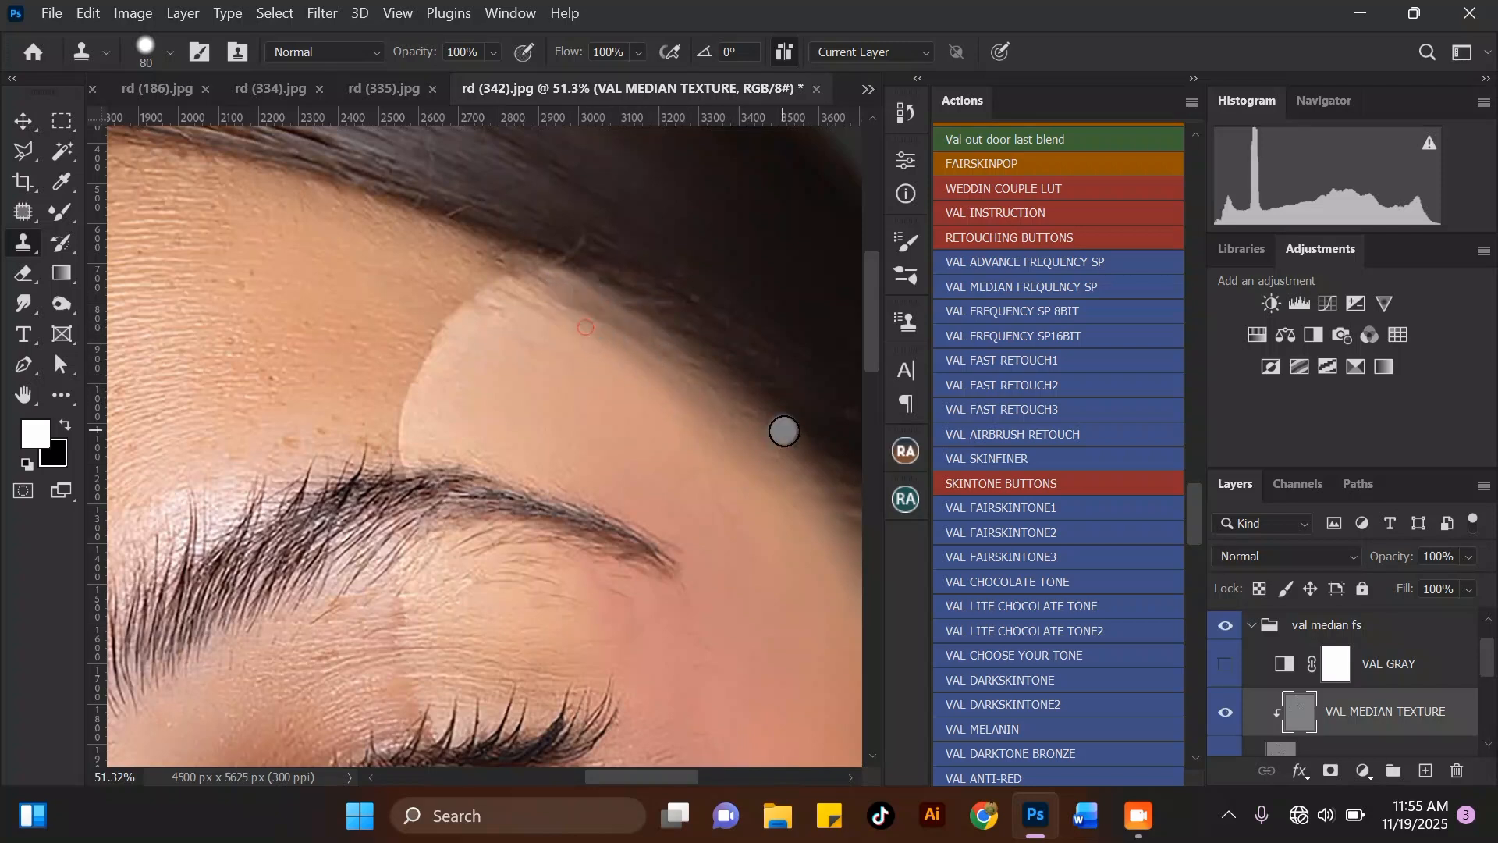
# Inspect the skin texture over the forehead, lips, chin and cheek for remaining blemishes and stray hairs.
pyautogui.scroll(-3, 782, 428)
pyautogui.scroll(5, 258, 401)
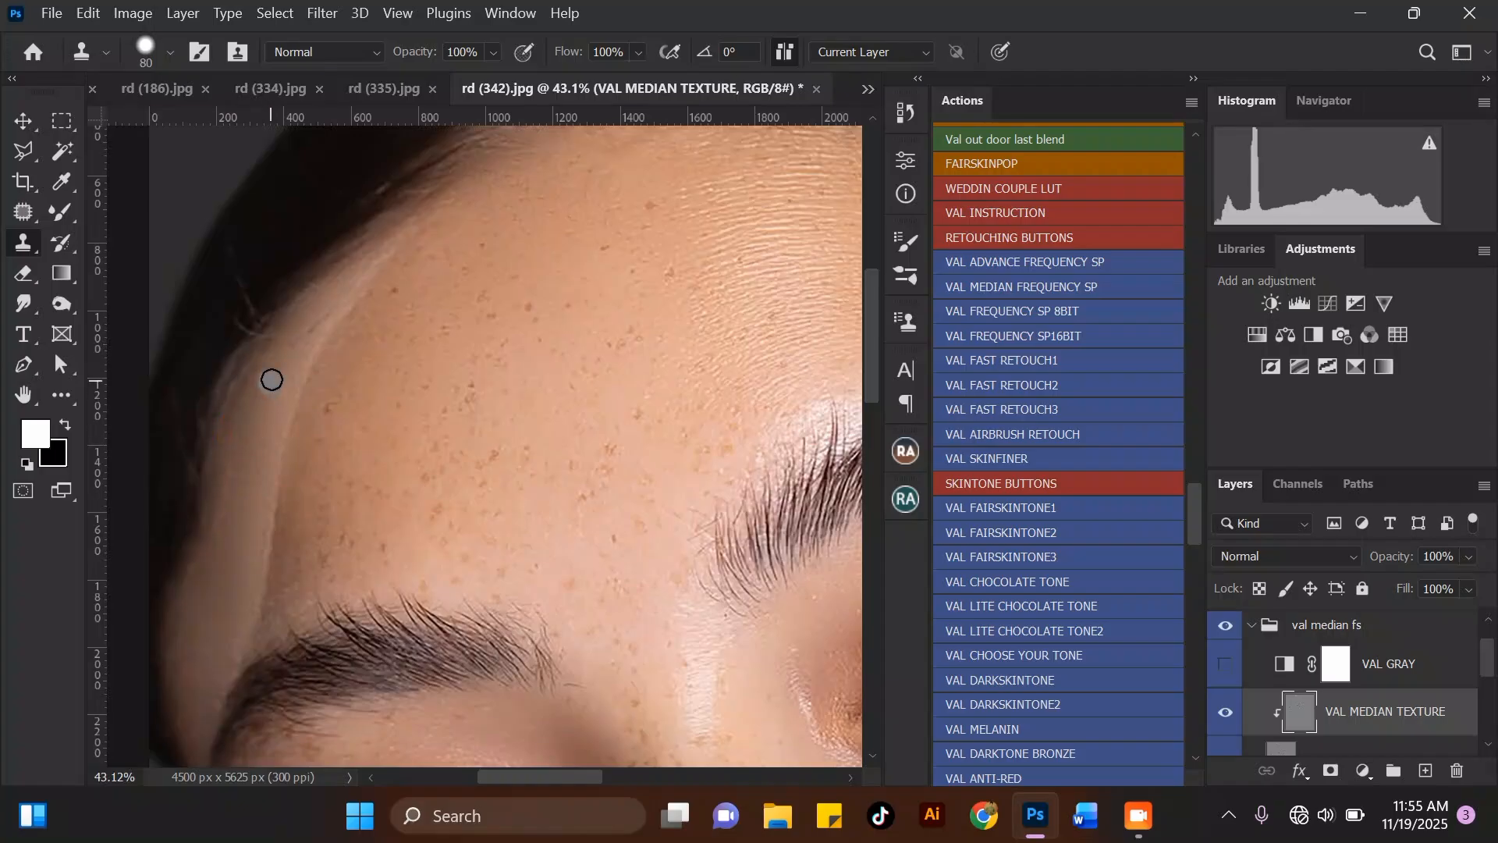
pyautogui.scroll(-3, 273, 374)
pyautogui.scroll(-2, 547, 276)
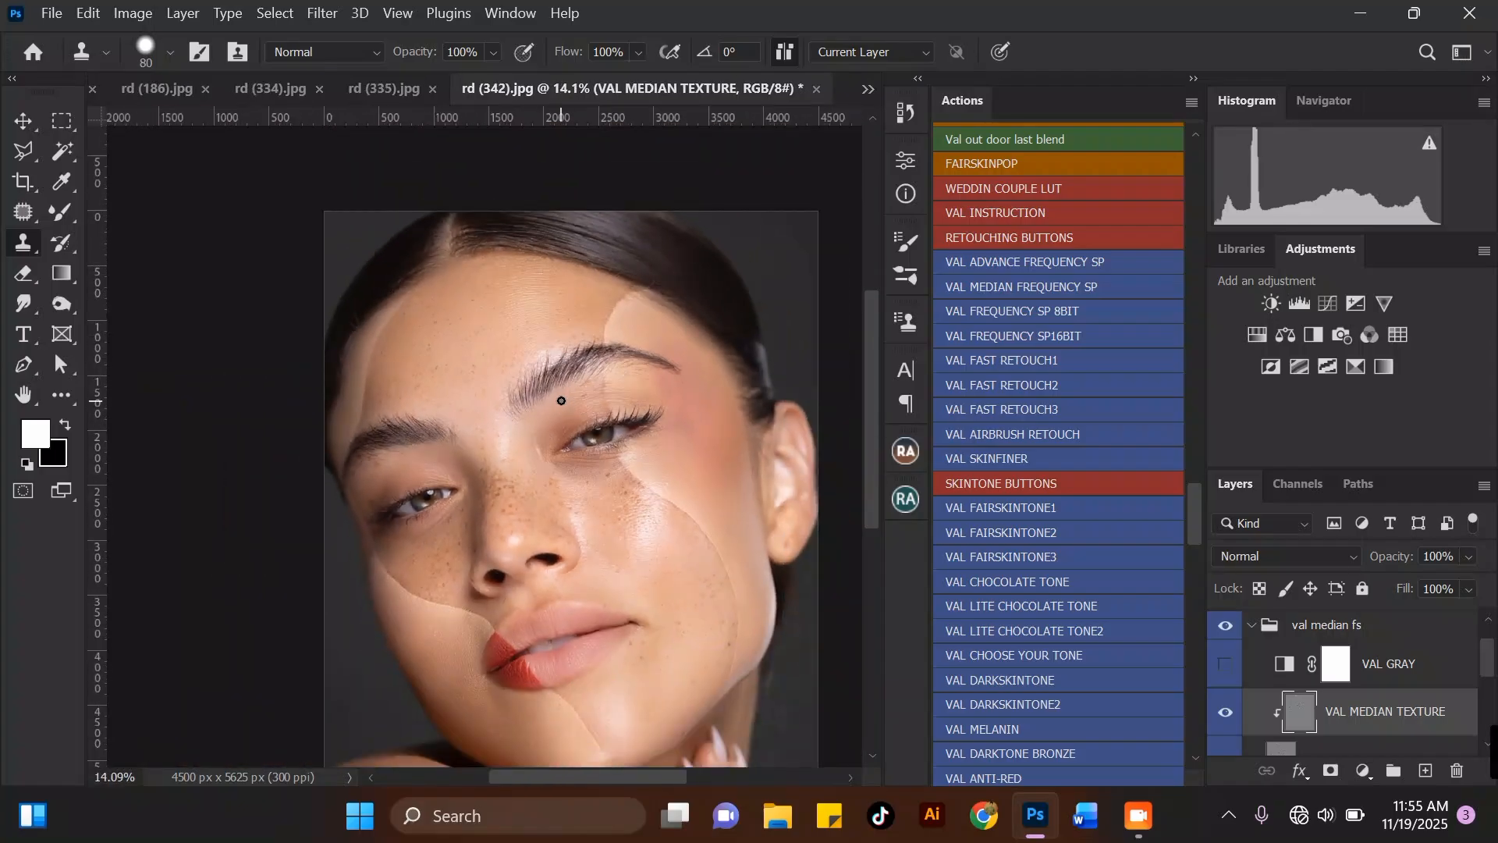
pyautogui.scroll(2, 535, 323)
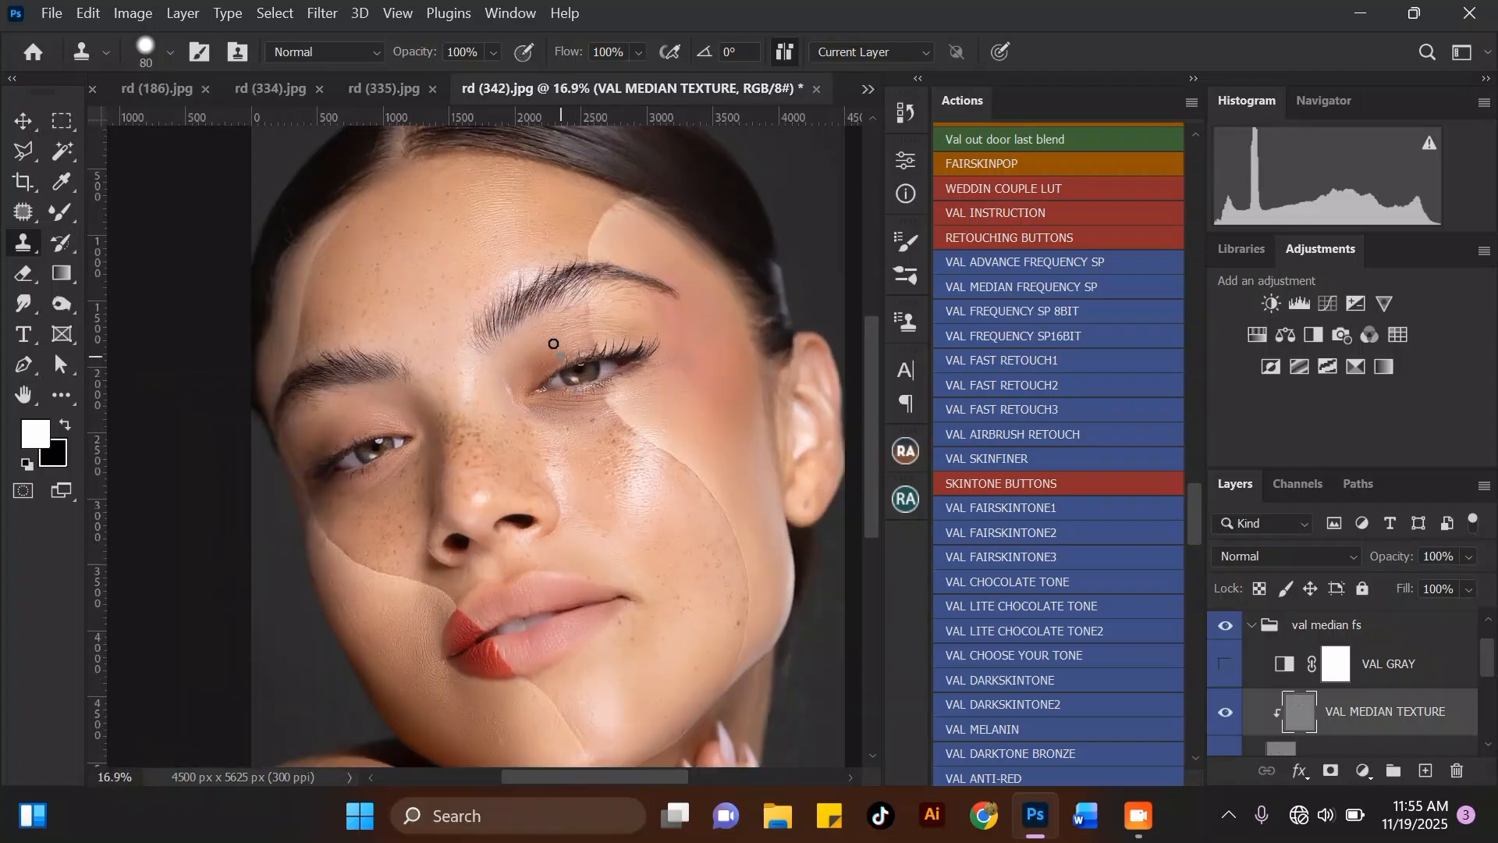
pyautogui.scroll(-2, 551, 344)
pyautogui.scroll(2, 522, 638)
pyautogui.scroll(3, 523, 637)
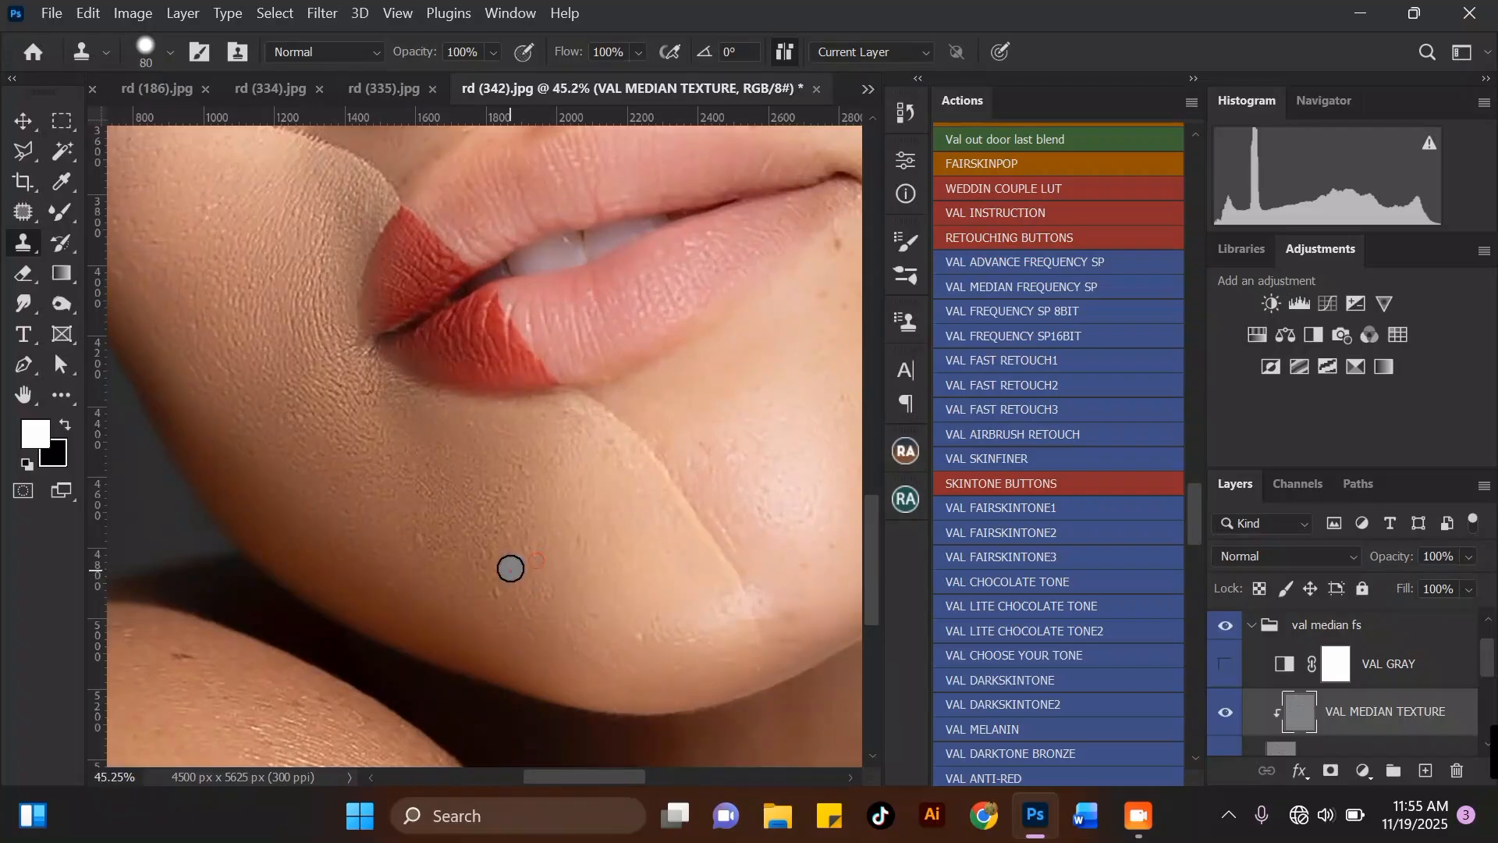
pyautogui.scroll(1, 419, 536)
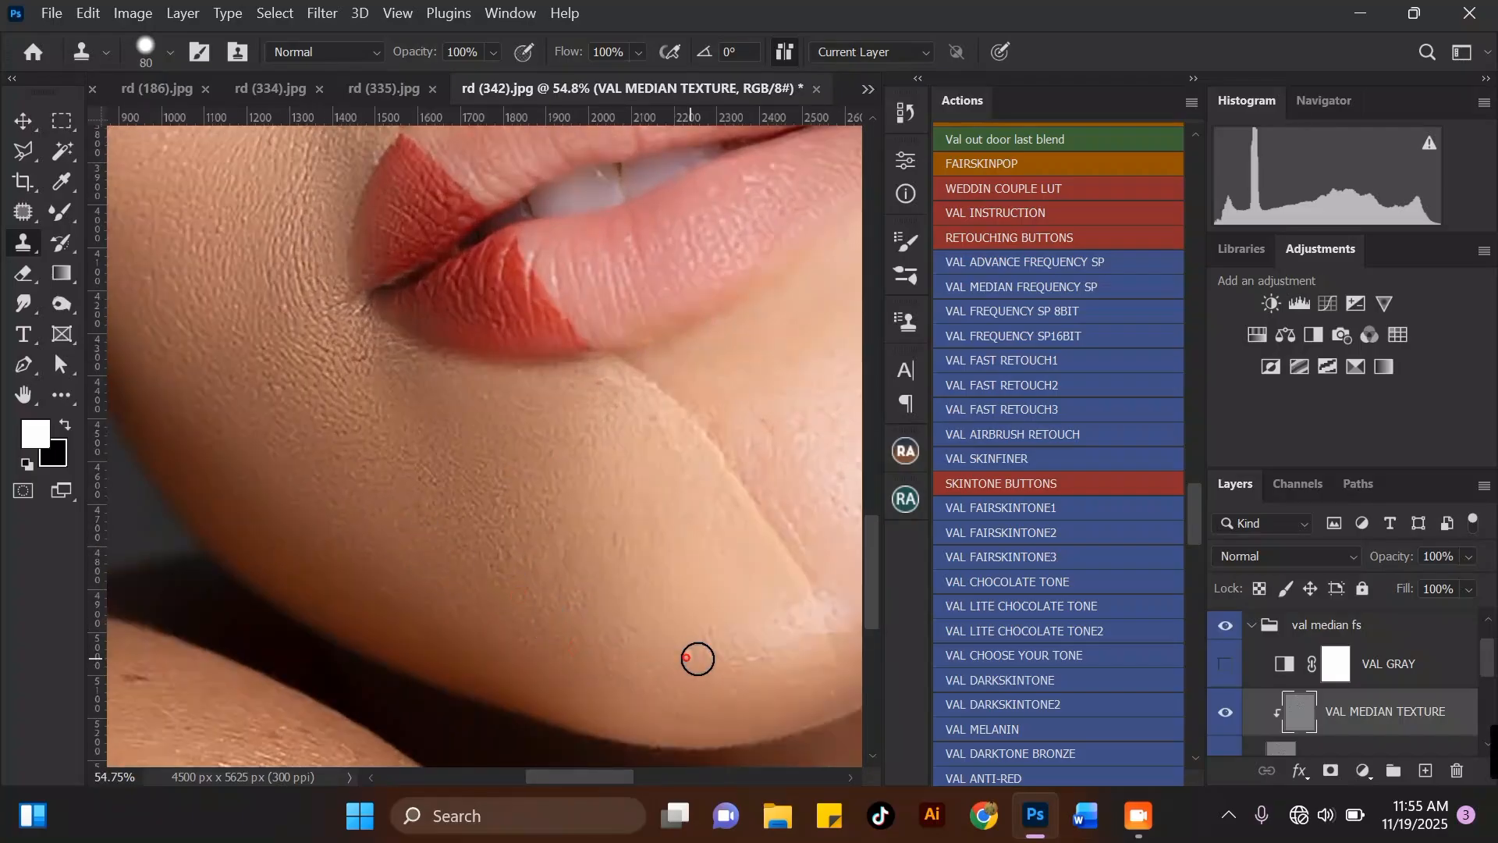
pyautogui.scroll(-1, 742, 676)
pyautogui.scroll(-2, 741, 676)
pyautogui.scroll(3, 398, 367)
pyautogui.scroll(-4, 433, 530)
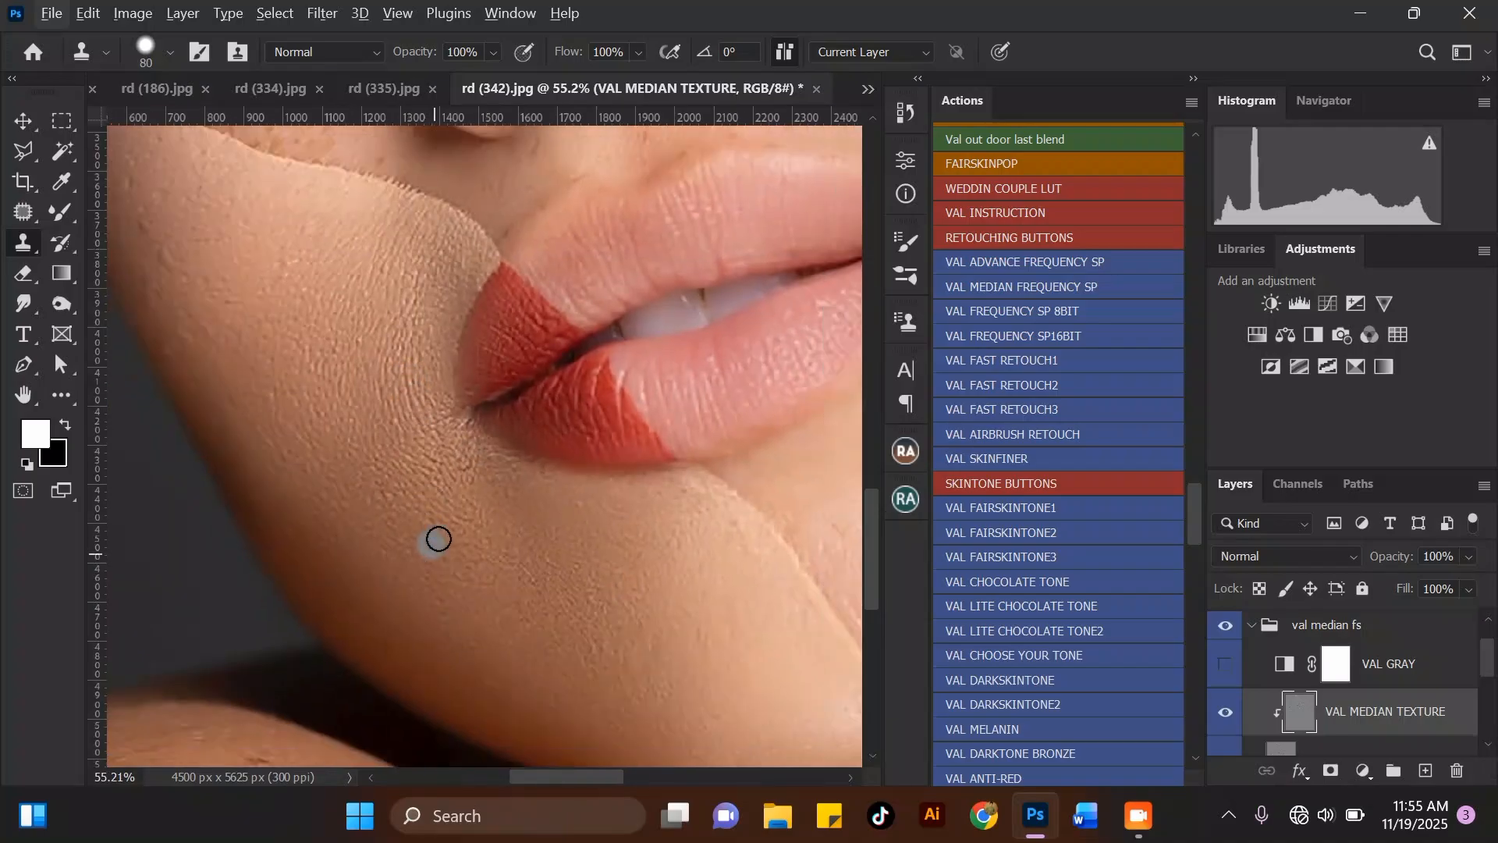
pyautogui.scroll(3, 240, 262)
pyautogui.keyDown('alt'); pyautogui.click(257, 327); pyautogui.keyUp('alt')
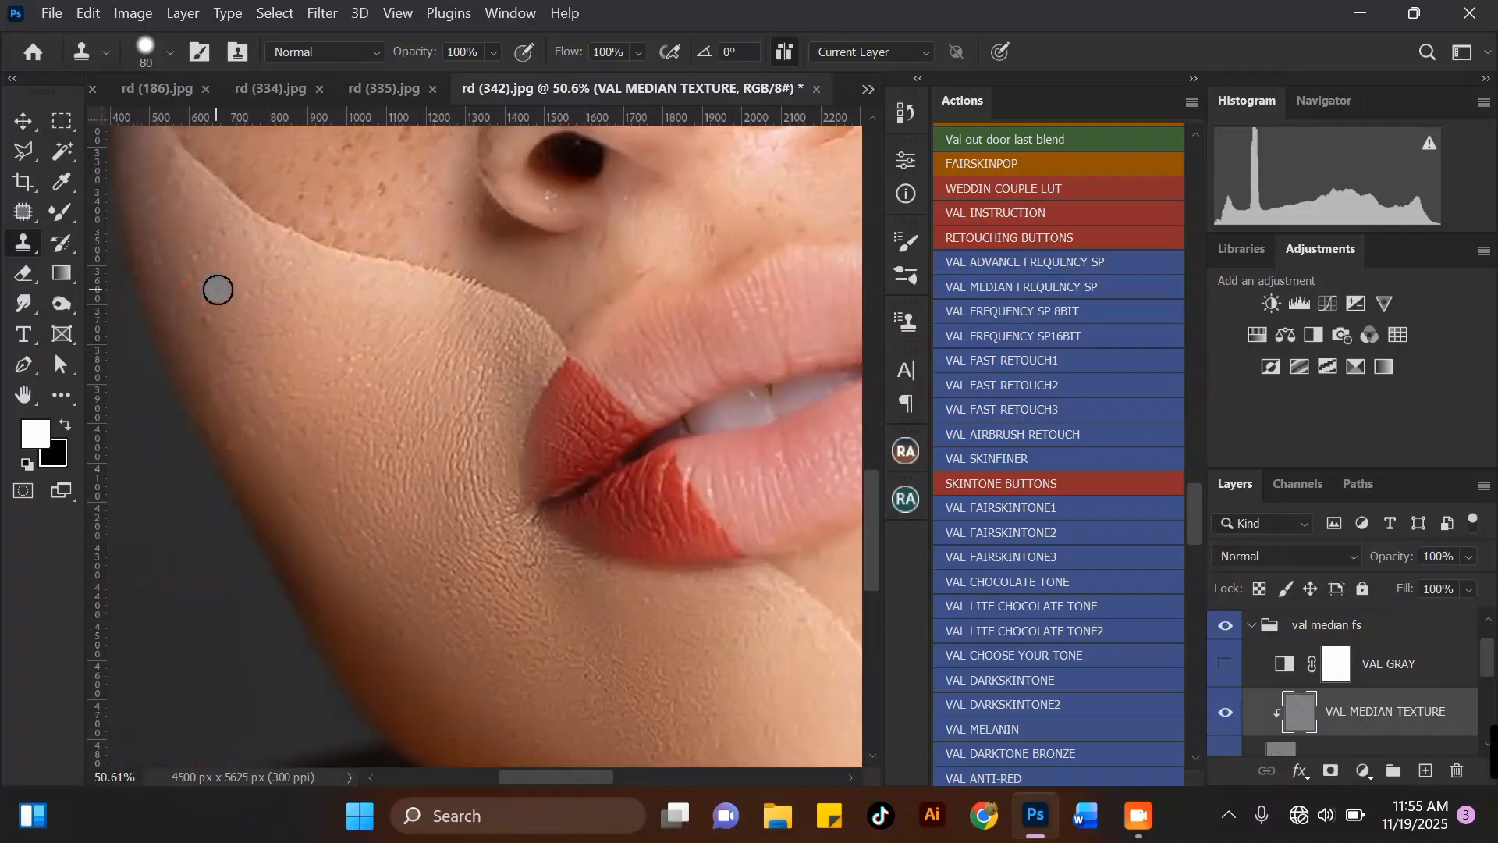
pyautogui.scroll(-1, 234, 419)
pyautogui.scroll(-10, 235, 419)
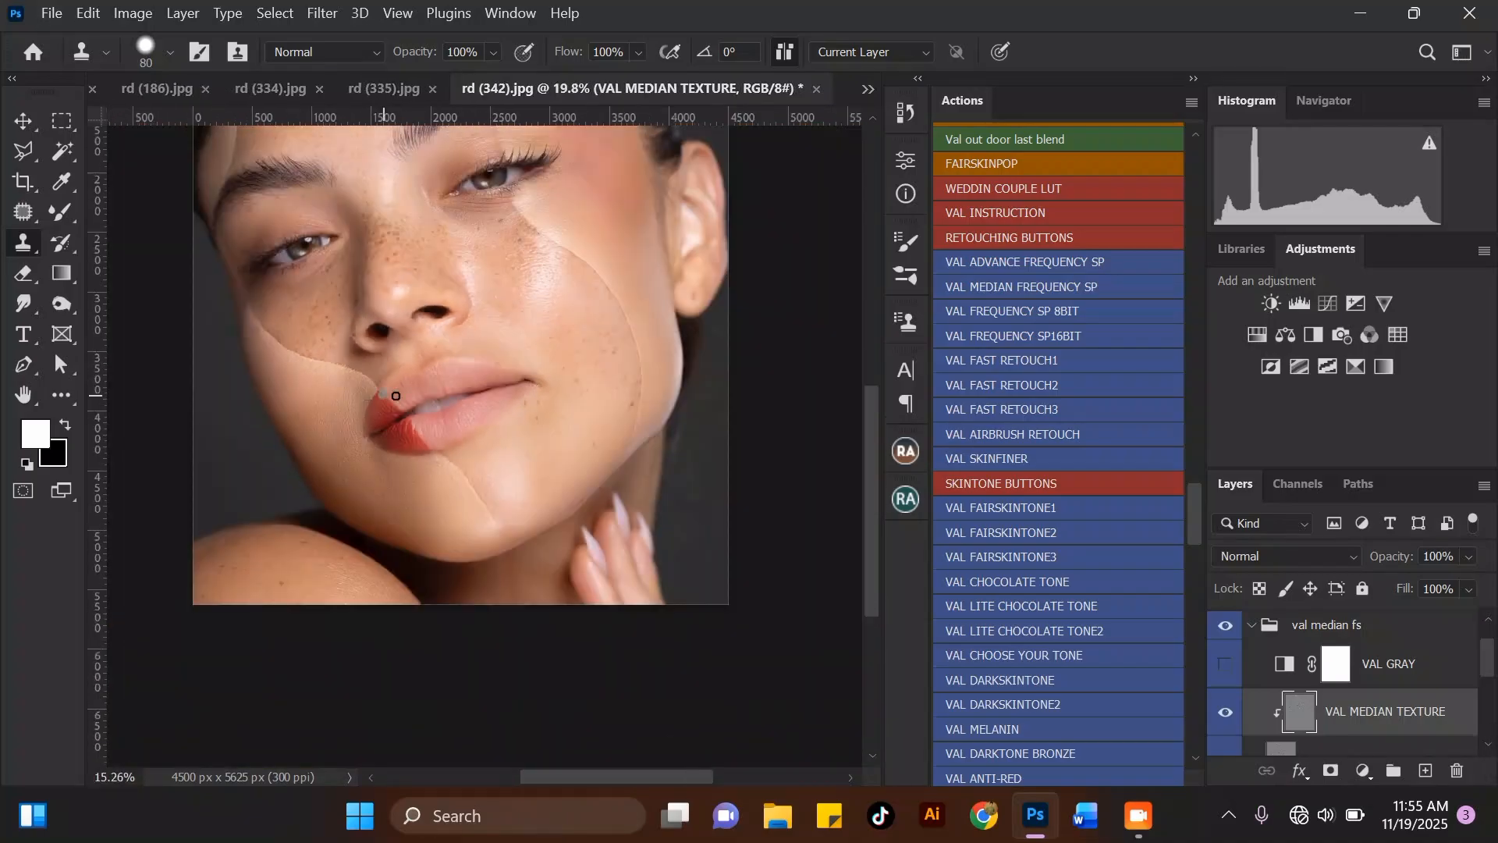
pyautogui.scroll(-4, 643, 485)
pyautogui.scroll(4, 515, 167)
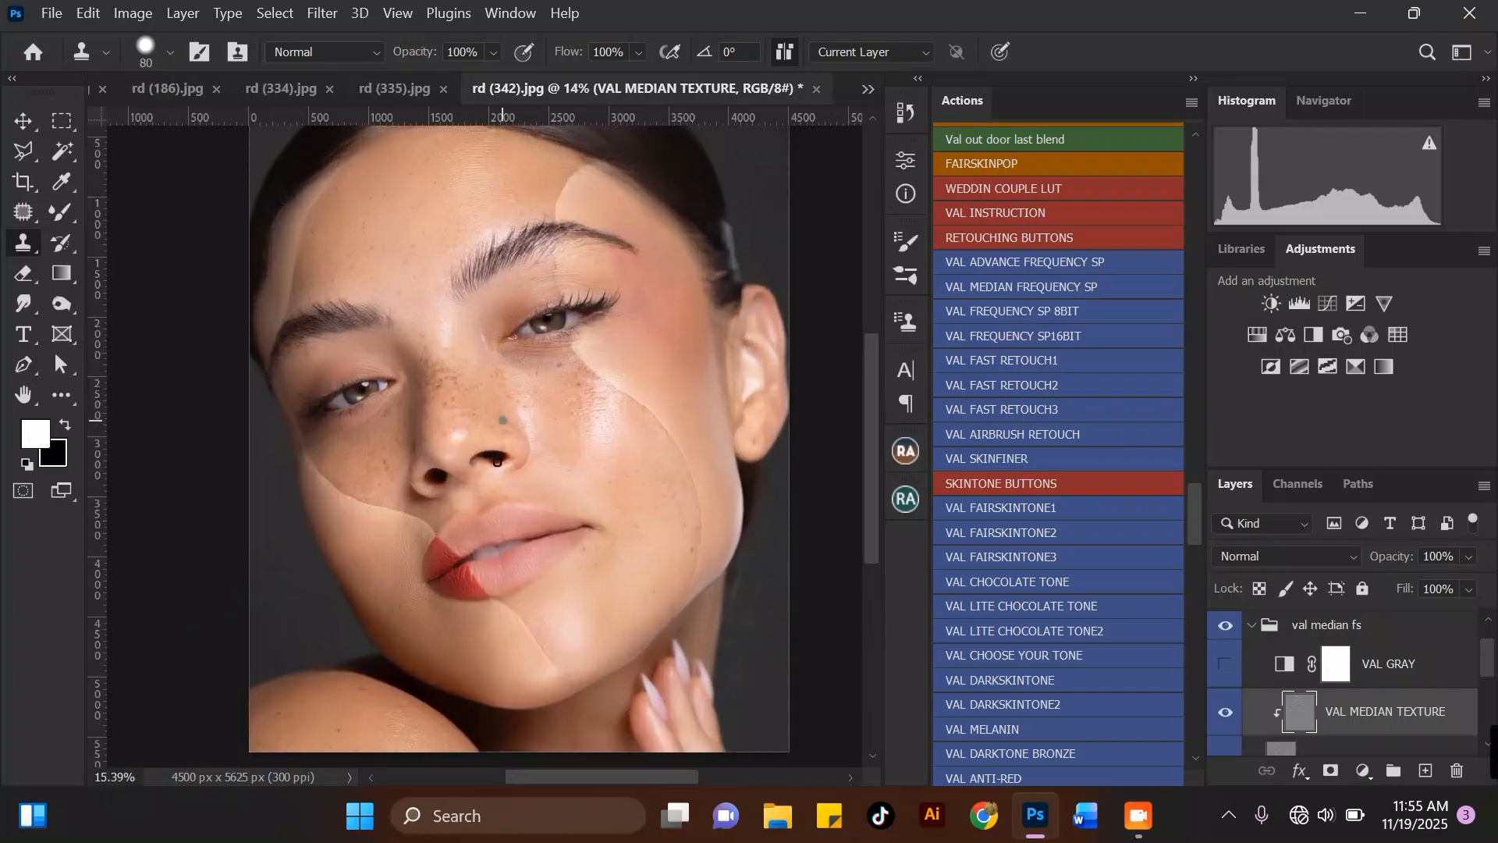
pyautogui.scroll(-3, 497, 479)
# Collapse and select the val median fs group, and toggle its visibility to compare the portrait before and after retouching.
pyautogui.click(1270, 626)
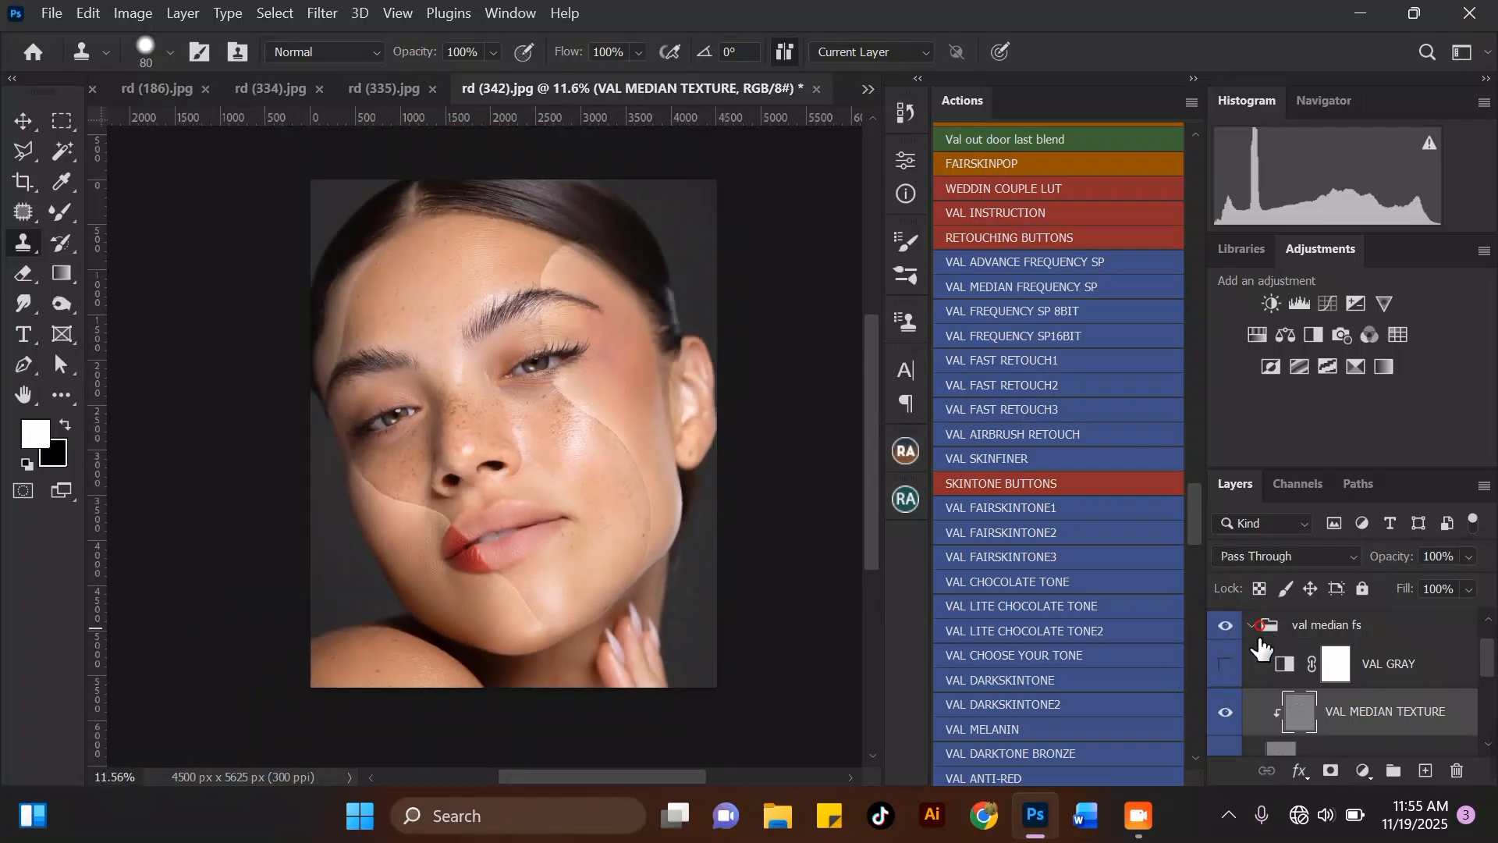
pyautogui.click(1252, 625)
pyautogui.scroll(1, 585, 234)
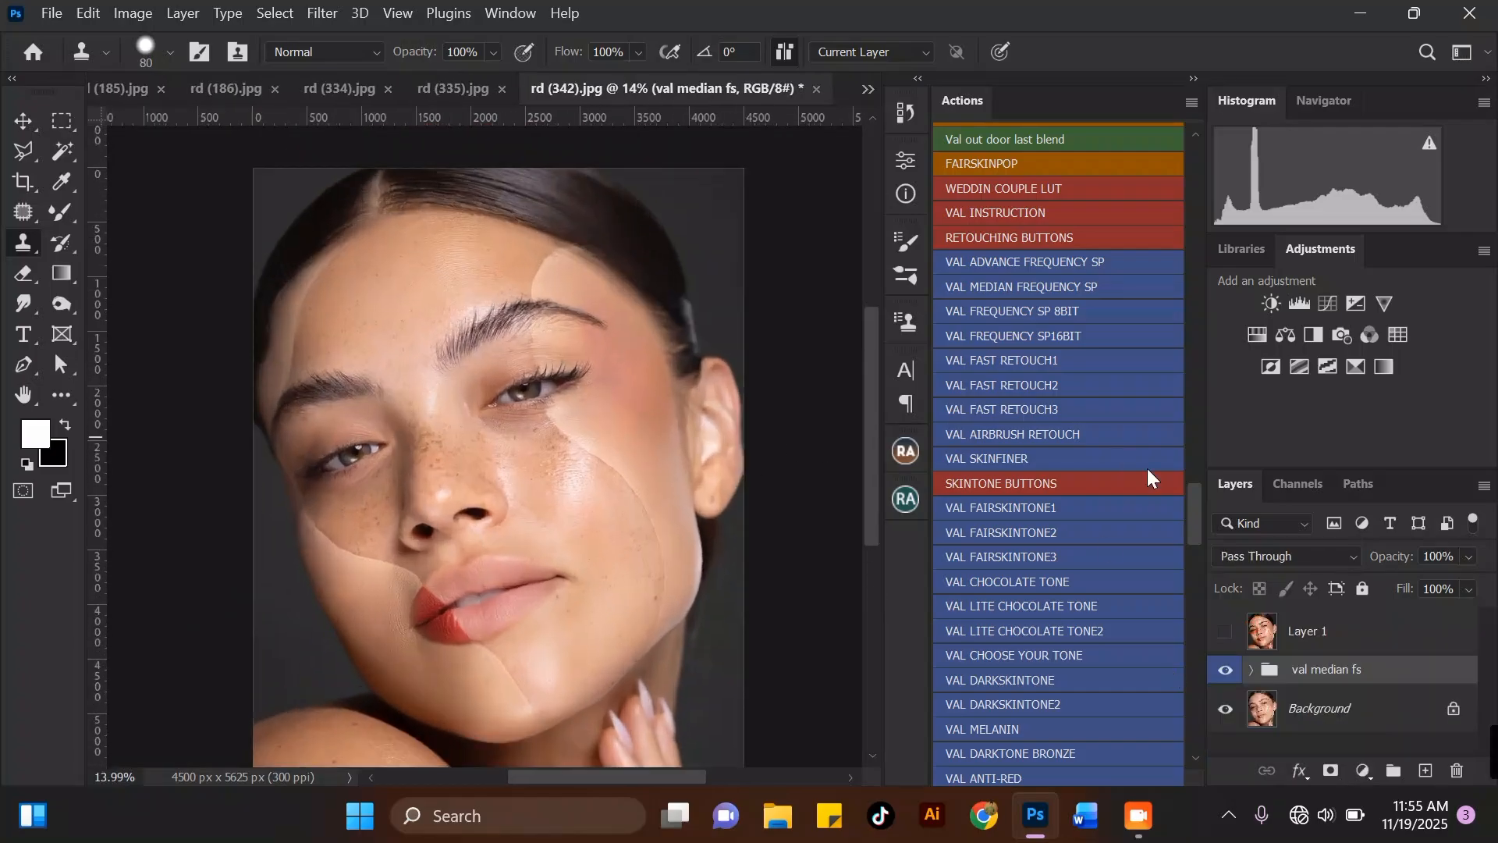
pyautogui.click(1226, 669)
pyautogui.click(1226, 671)
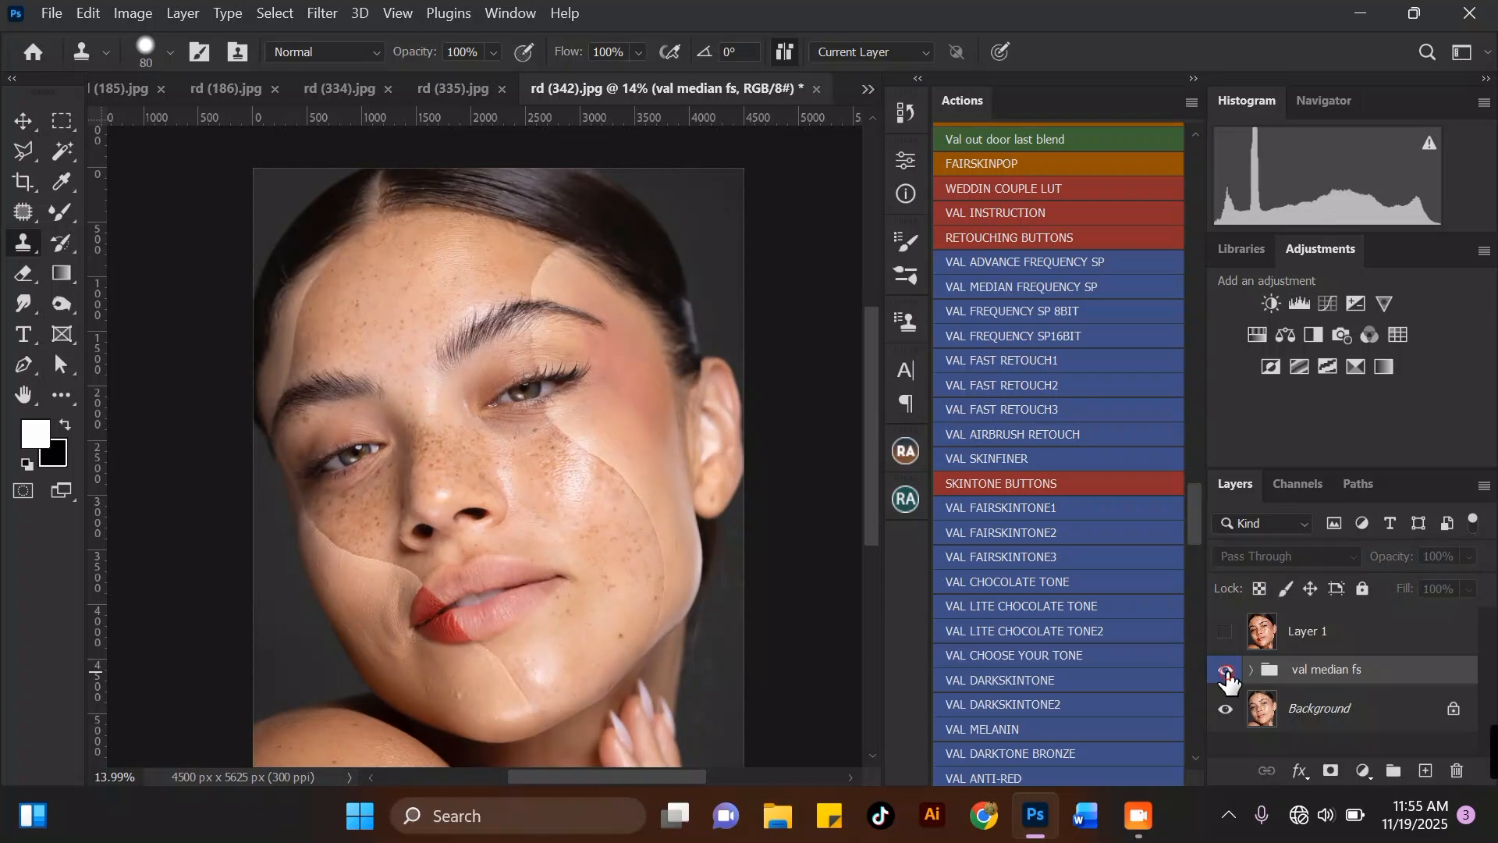
pyautogui.click(1226, 671)
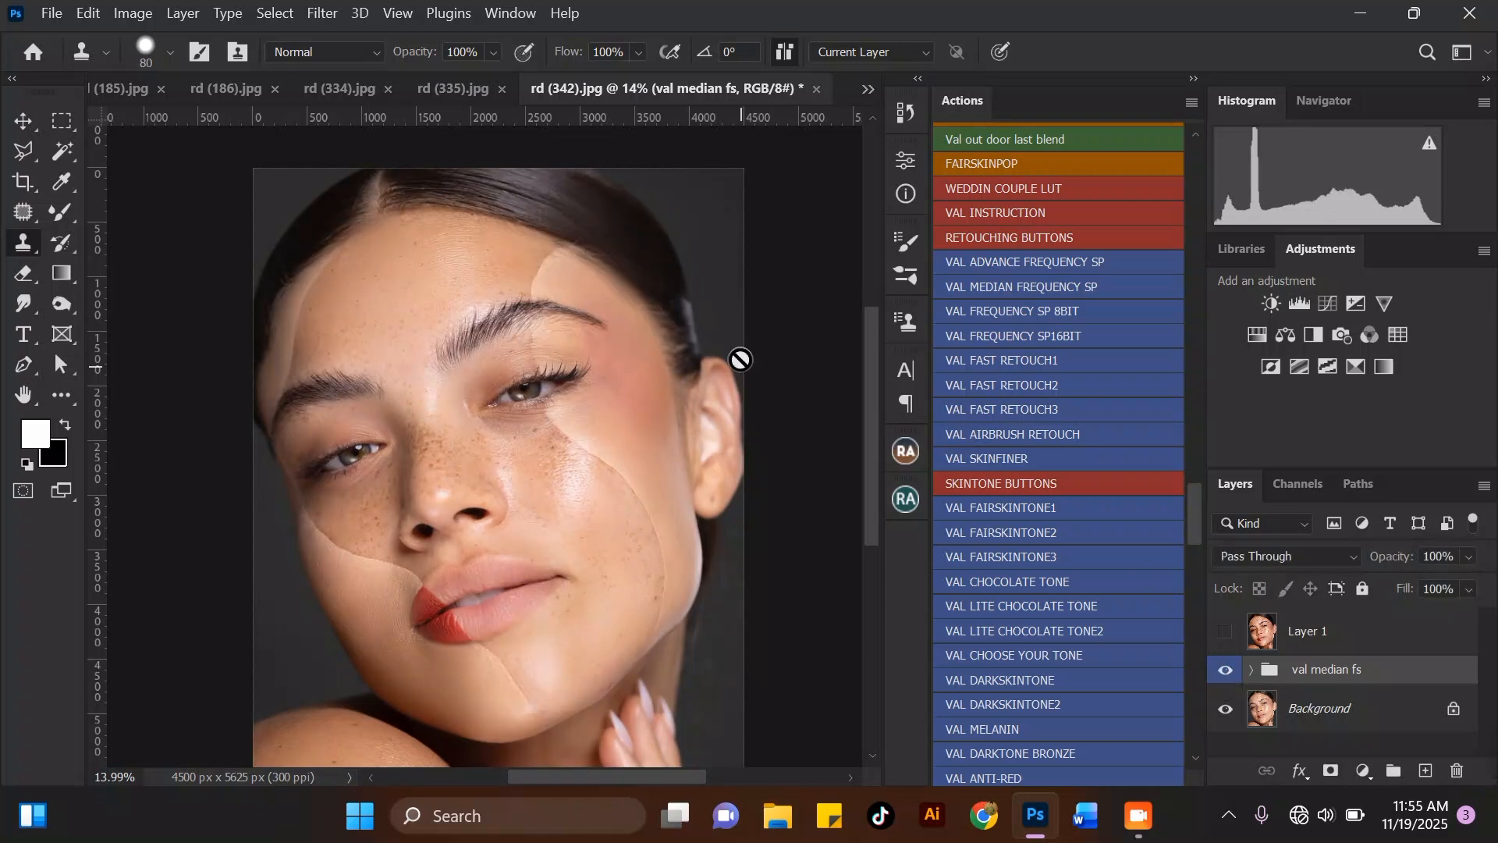
# Merge the val median fs group into a single layer.
pyautogui.scroll(2, 694, 286)
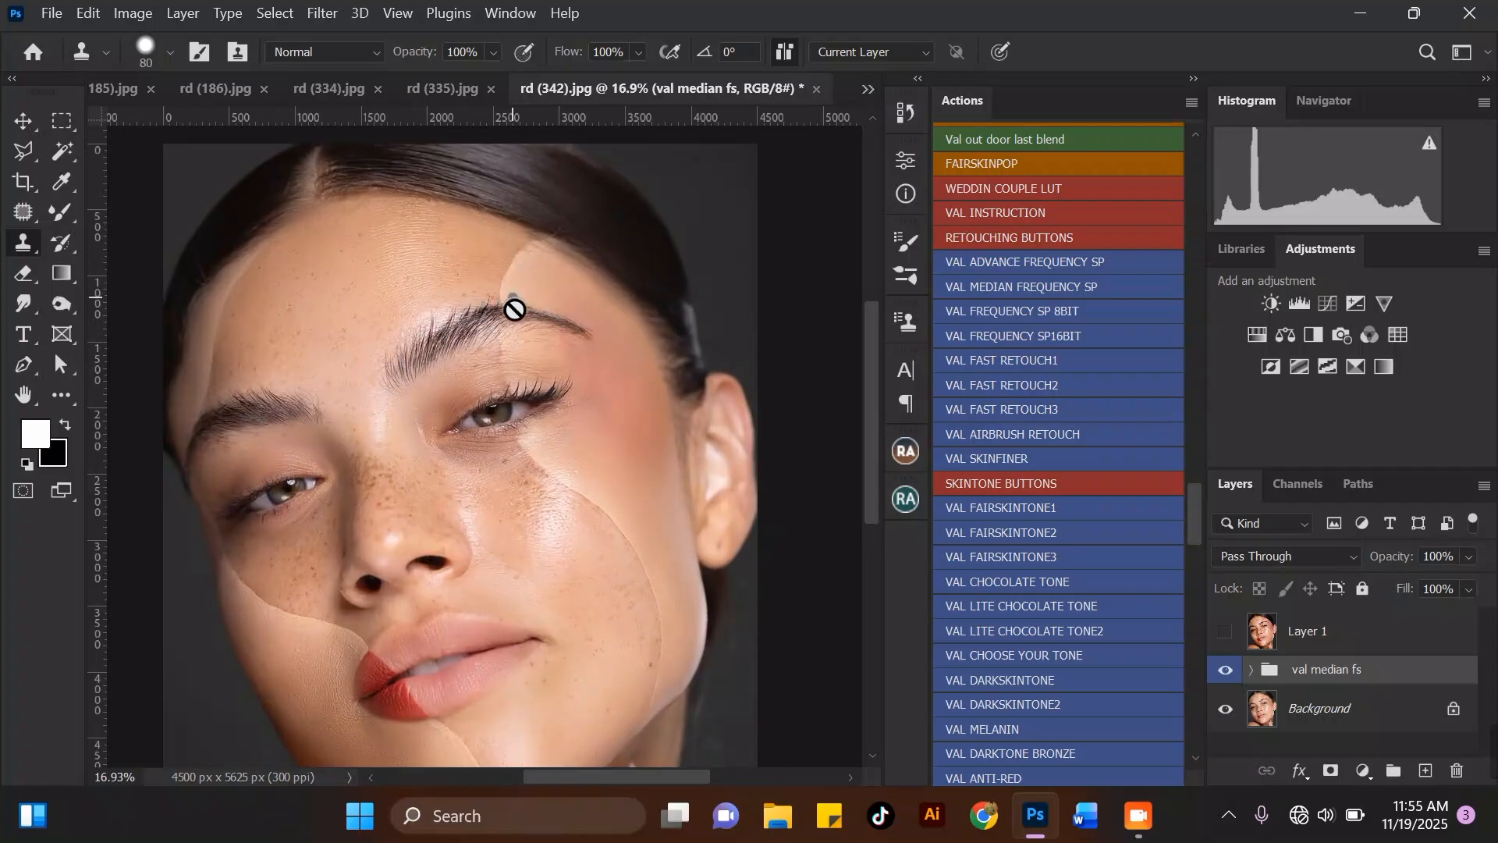
pyautogui.scroll(-1, 597, 312)
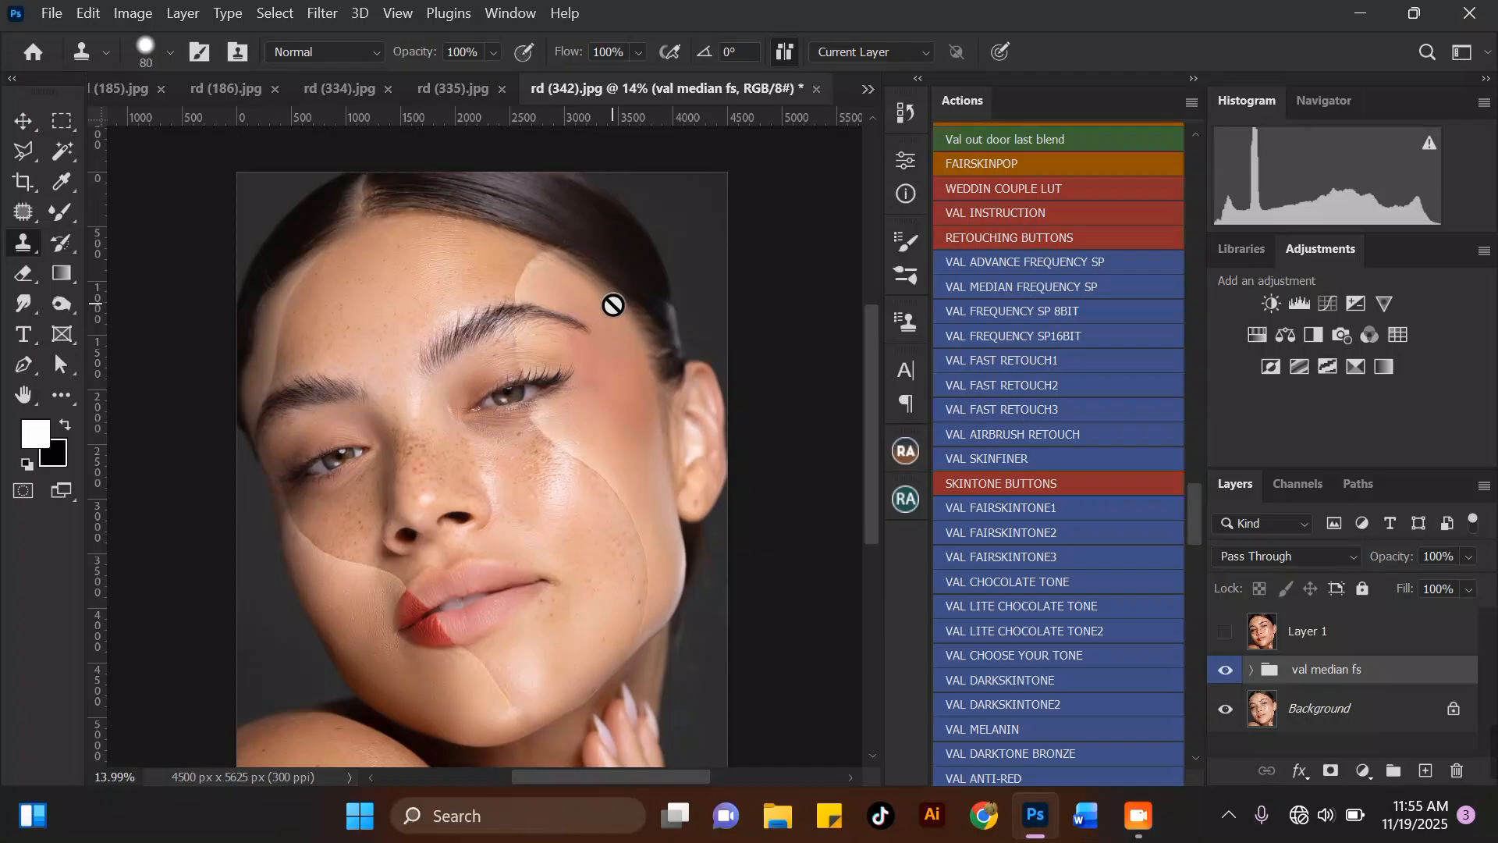
pyautogui.hotkey('ctrl', 'e')
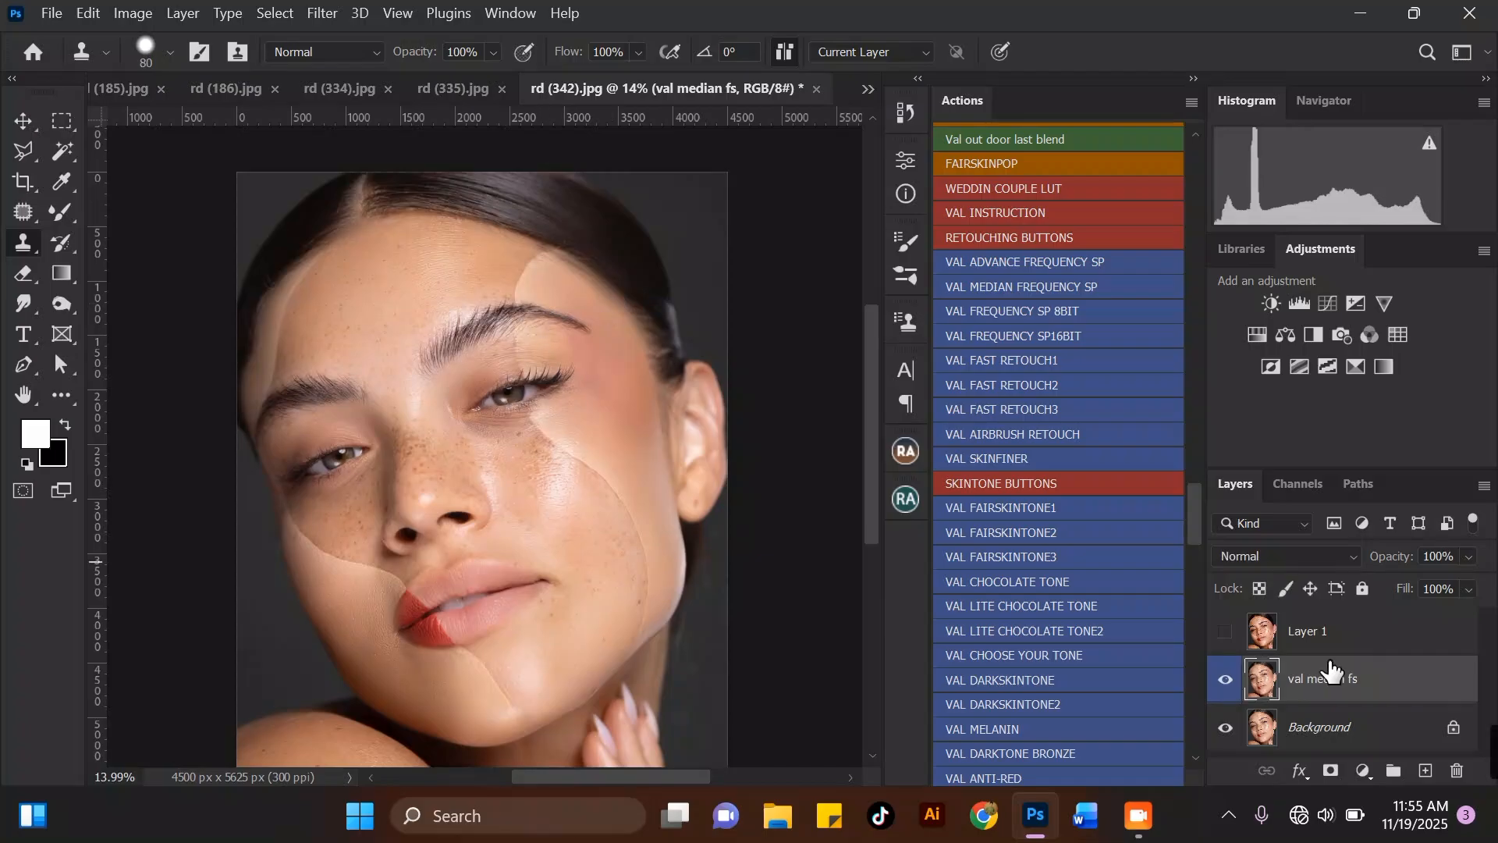
# Outline the hair area containing the grey streak above the ear with a Polygonal Lasso selection.
pyautogui.scroll(6, 689, 311)
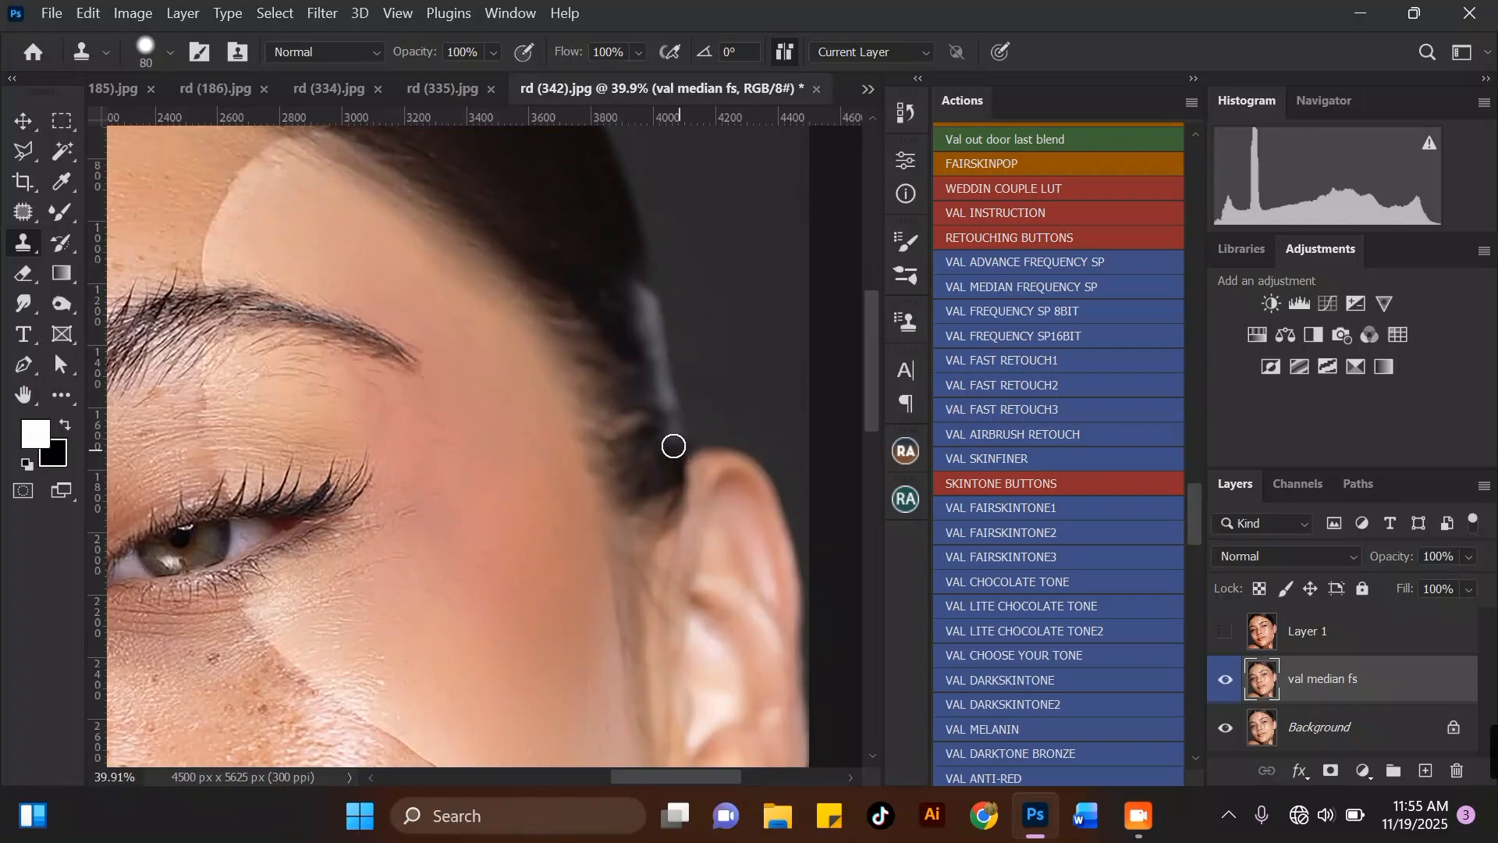
pyautogui.scroll(3, 650, 301)
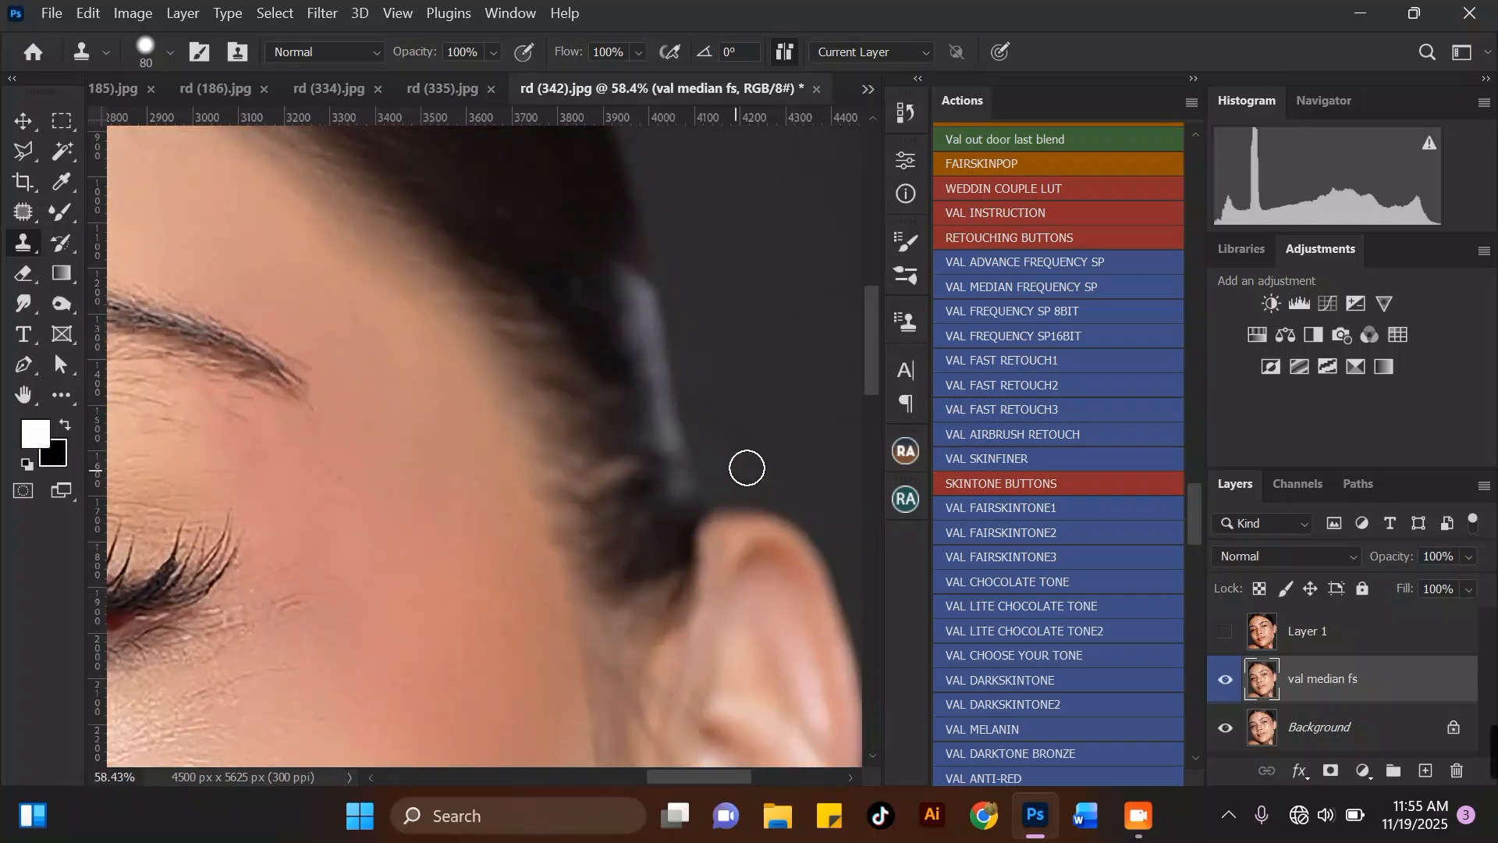
pyautogui.scroll(-2, 611, 515)
pyautogui.scroll(-1, 610, 515)
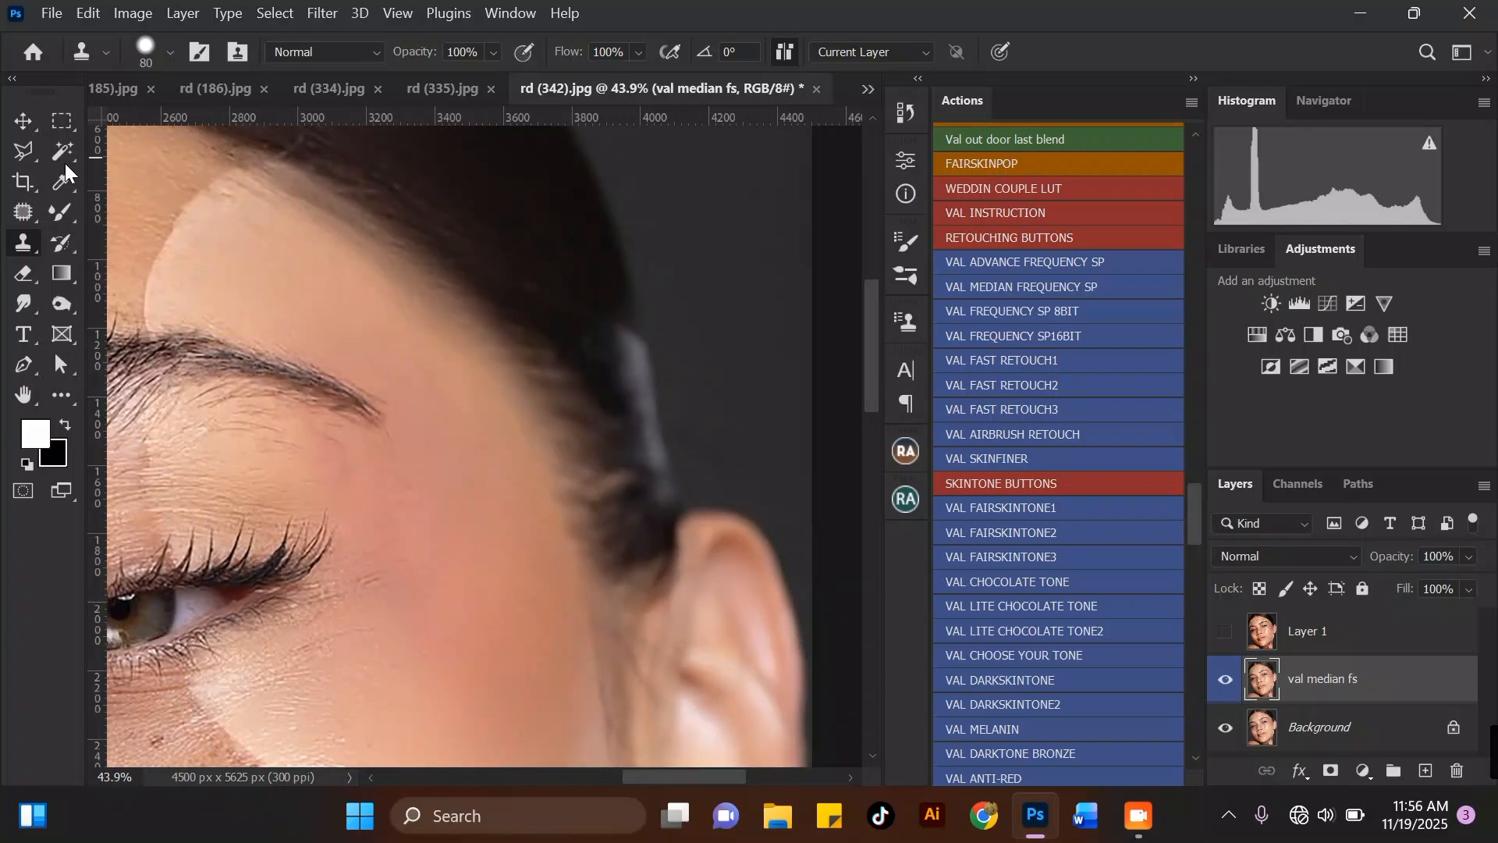
pyautogui.click(25, 153)
pyautogui.scroll(2, 632, 273)
pyautogui.click(625, 267)
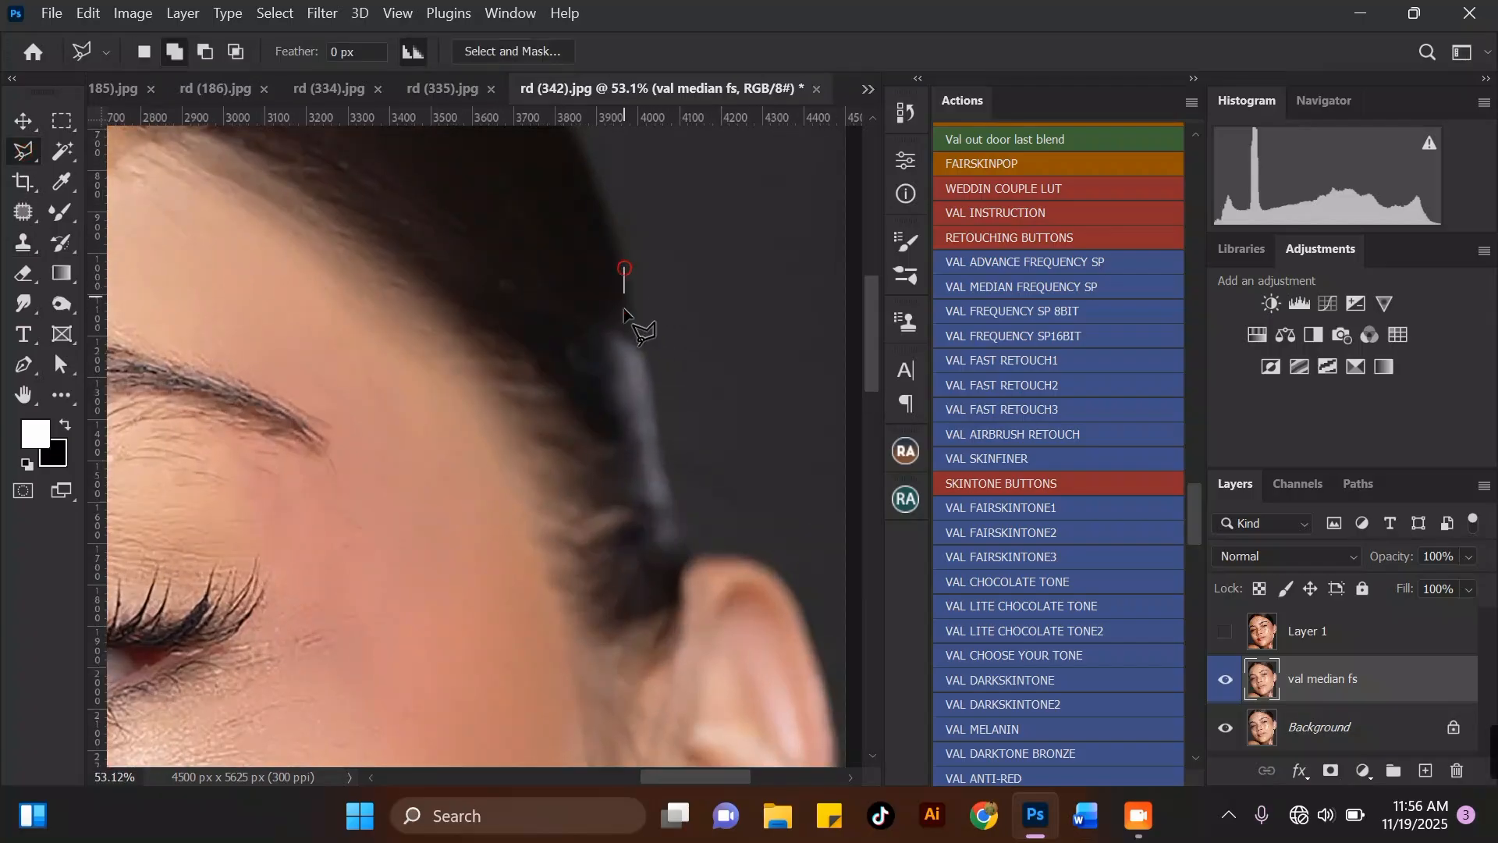
pyautogui.click(684, 521)
pyautogui.click(668, 591)
pyautogui.click(641, 566)
pyautogui.click(609, 472)
pyautogui.click(574, 410)
pyautogui.click(515, 335)
pyautogui.click(526, 267)
# Feather the selection around the grey streak by 9 pixels.
pyautogui.rightClick(573, 273)
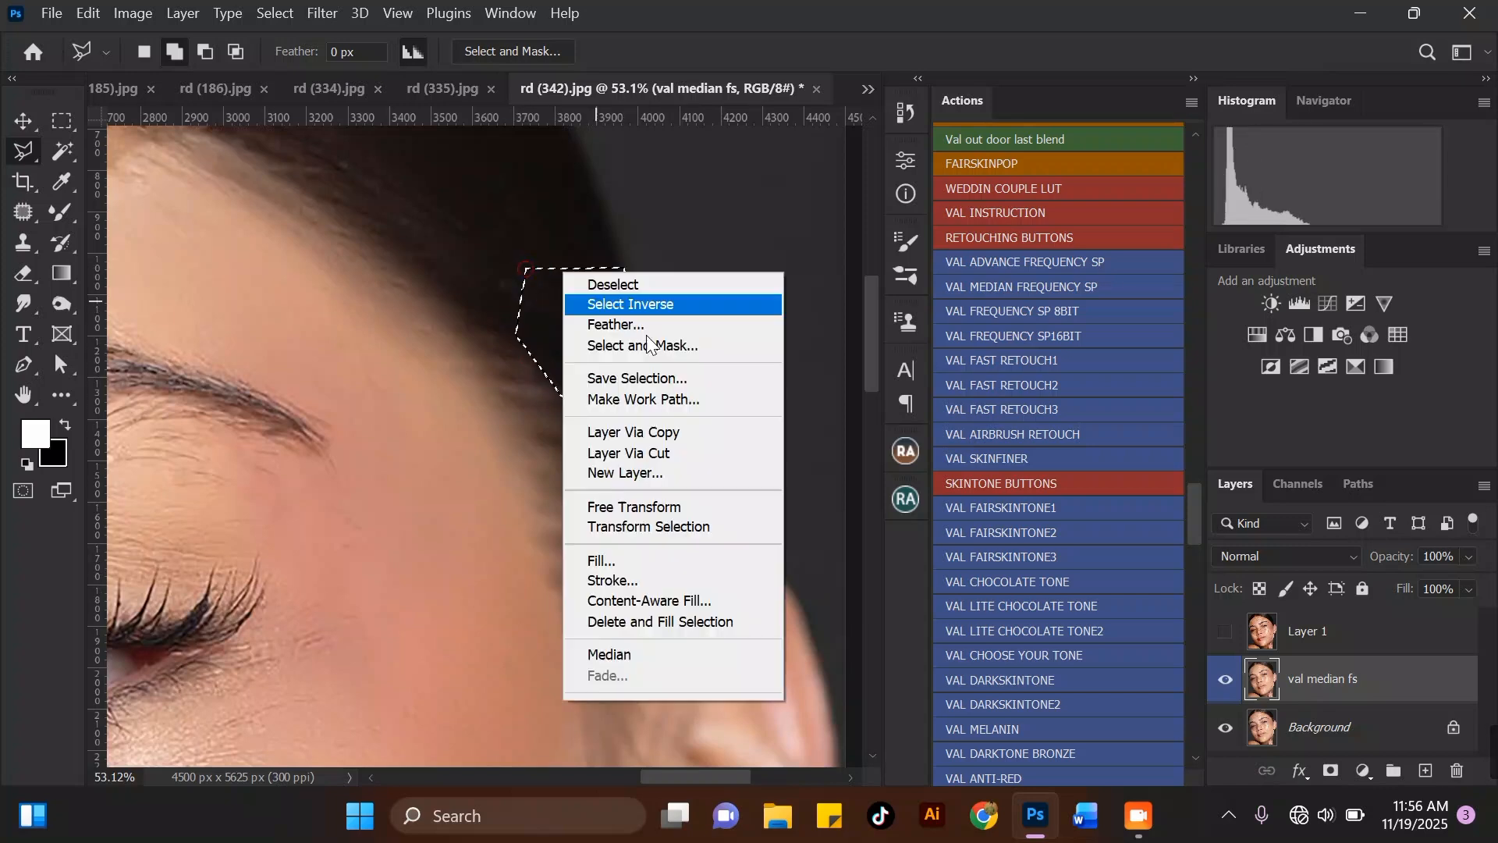
pyautogui.click(642, 326)
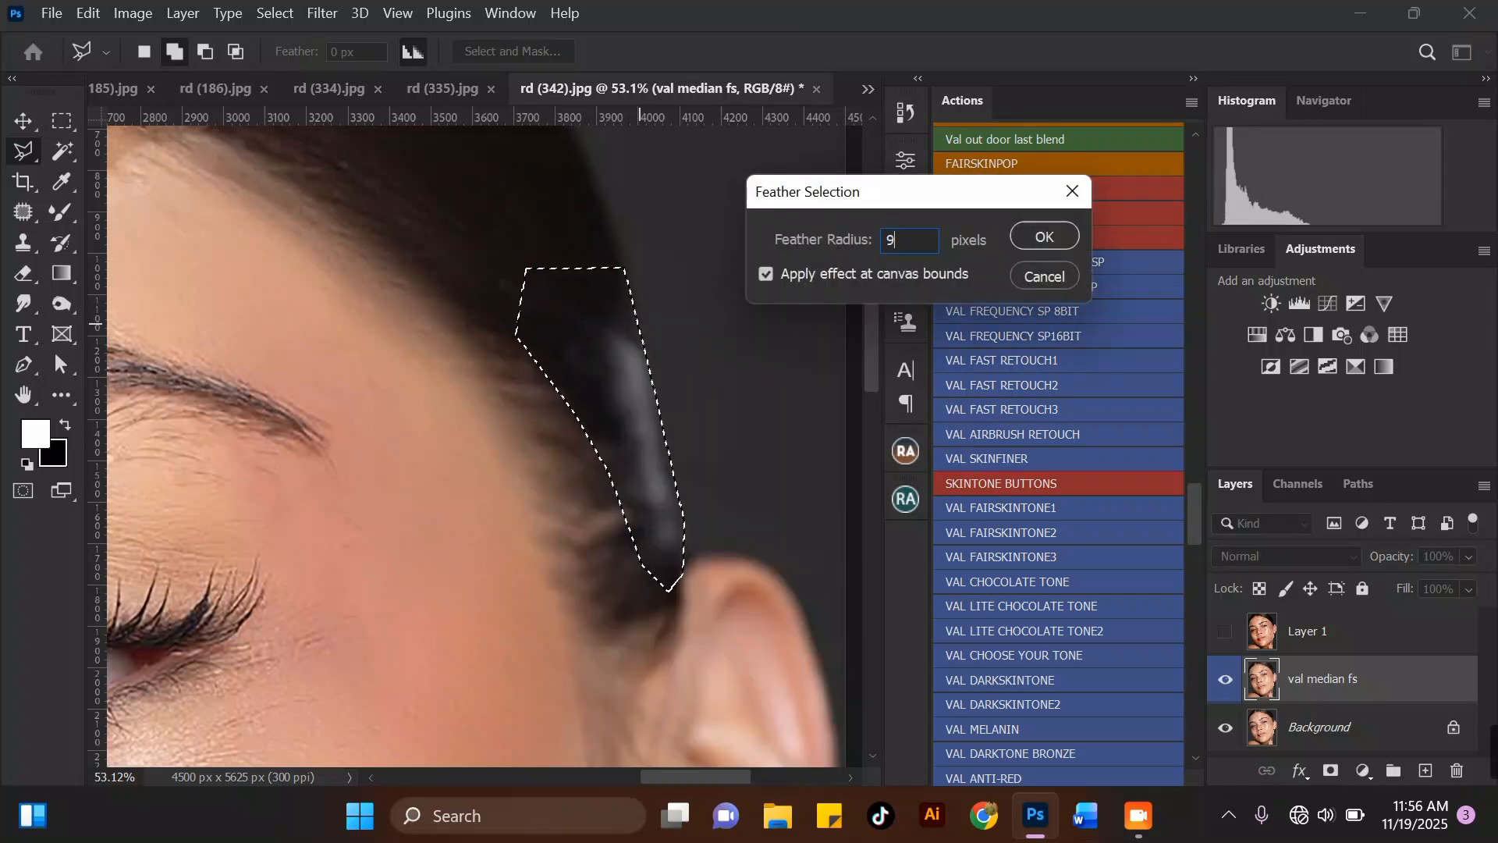
pyautogui.click(1046, 236)
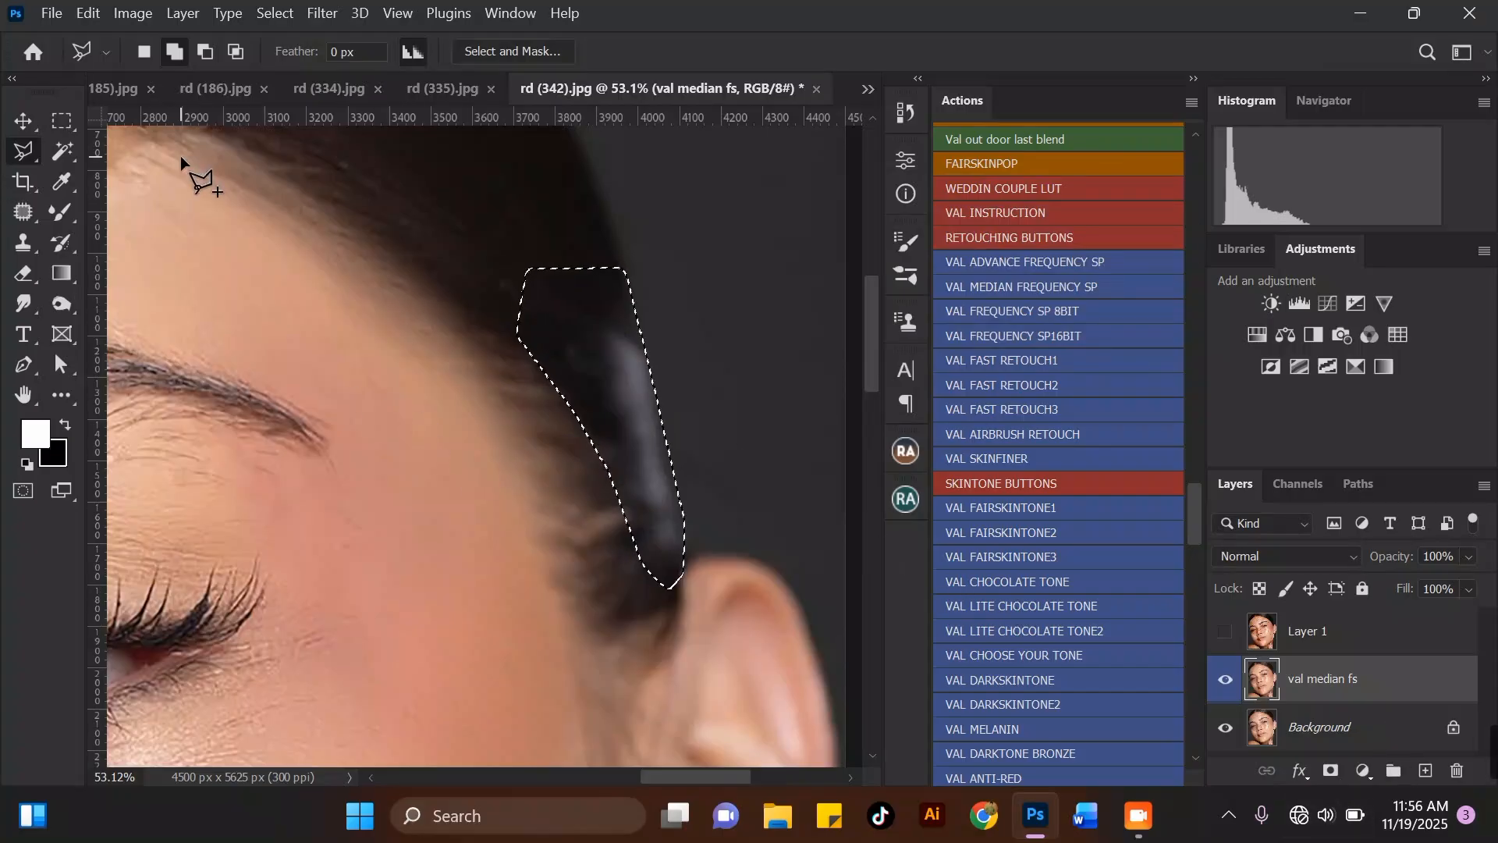
# Clone dark hair over the upper part of the grey streak inside the selection with a 175 px Clone Stamp brush.
pyautogui.click(30, 248)
pyautogui.press(']')
pyautogui.press(']')
pyautogui.press(']')
pyautogui.press(']')
pyautogui.press(']')
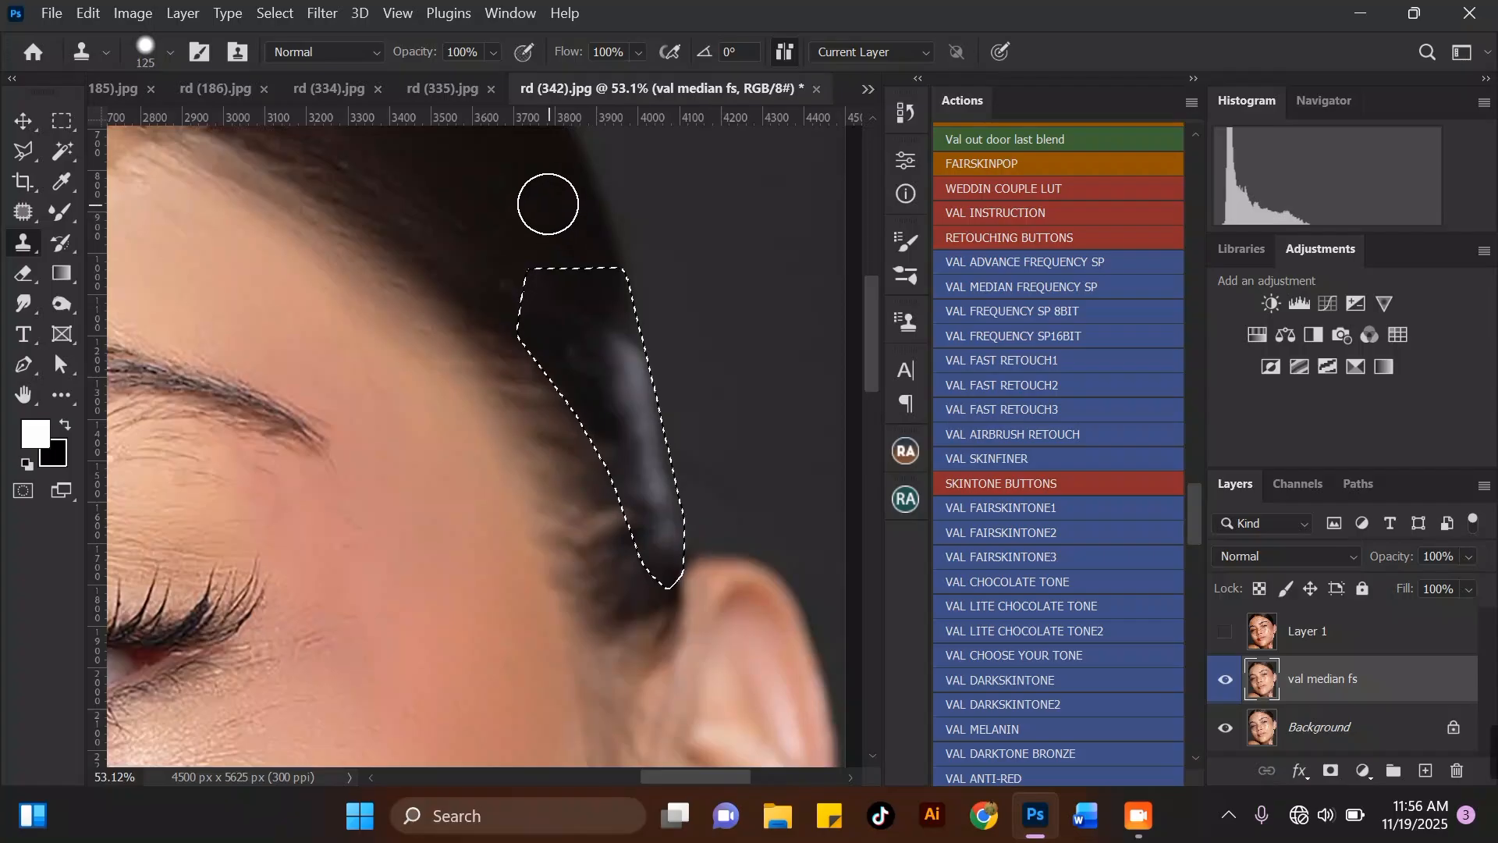
pyautogui.keyDown('alt'); pyautogui.click(548, 219); pyautogui.keyUp('alt')
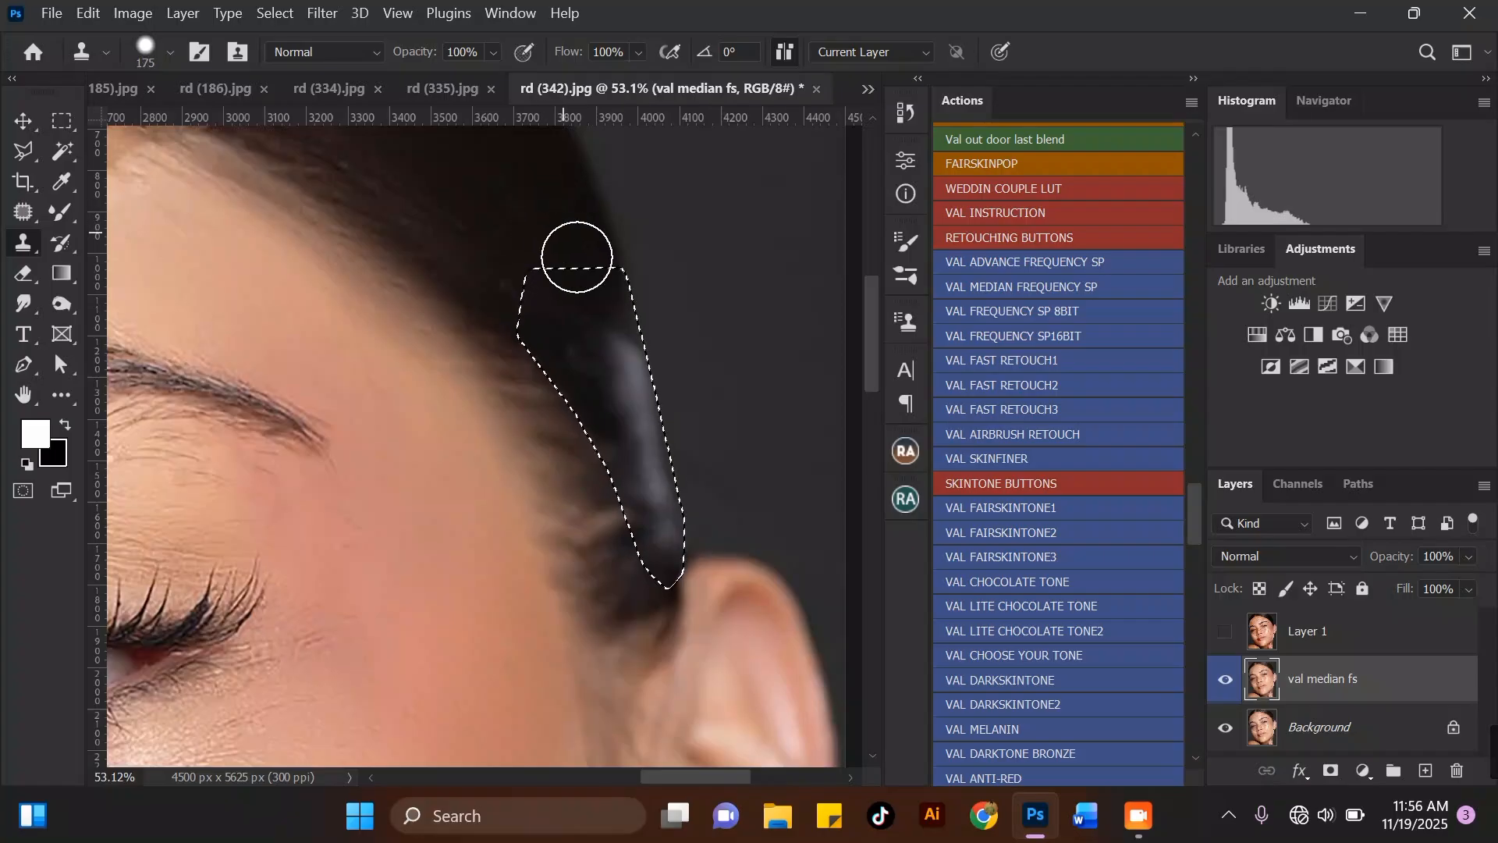
pyautogui.moveTo(625, 354); pyautogui.dragTo(628, 399)
pyautogui.keyDown('alt'); pyautogui.click(555, 209); pyautogui.keyUp('alt')
pyautogui.moveTo(608, 344); pyautogui.dragTo(578, 288)
# Cover the rest of the grey streak down to the ear with cloned dark hair and clear the selection.
pyautogui.keyDown('alt'); pyautogui.click(552, 228); pyautogui.keyUp('alt')
pyautogui.moveTo(629, 390); pyautogui.dragTo(664, 544)
pyautogui.keyDown('alt'); pyautogui.click(546, 240); pyautogui.keyUp('alt')
pyautogui.keyDown('alt'); pyautogui.click(536, 209); pyautogui.keyUp('alt')
pyautogui.moveTo(585, 310); pyautogui.dragTo(542, 260)
pyautogui.keyDown('alt'); pyautogui.click(515, 197); pyautogui.keyUp('alt')
pyautogui.click(642, 501)
pyautogui.click(643, 520)
pyautogui.hotkey('ctrl', 'd')
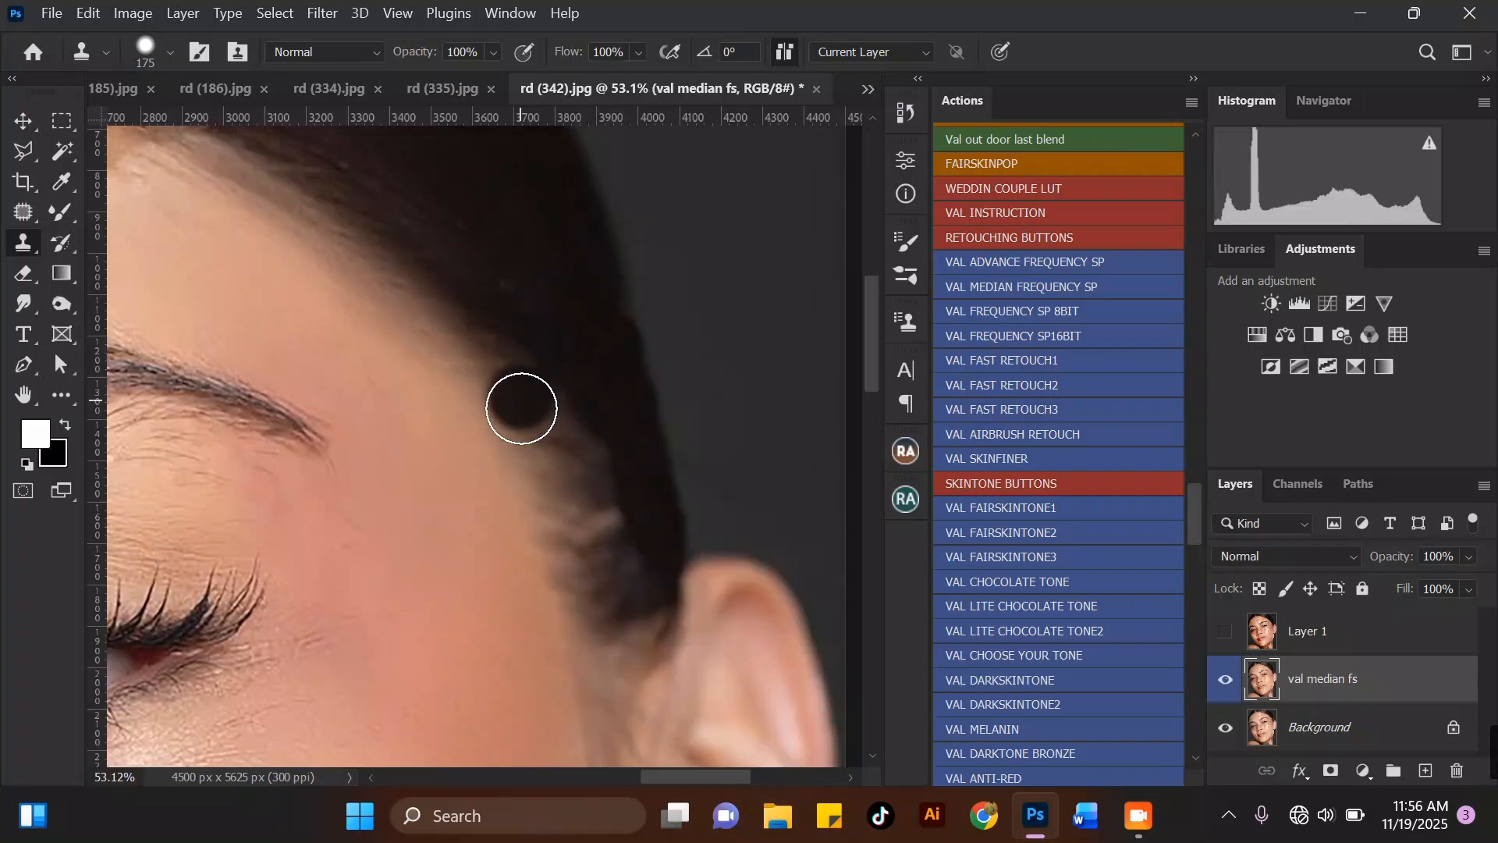
# Reduce the Clone Stamp brush to 100 px and sample dark hair near the hair's outer edge above the ear.
pyautogui.press('[')
pyautogui.press('[')
pyautogui.press('[')
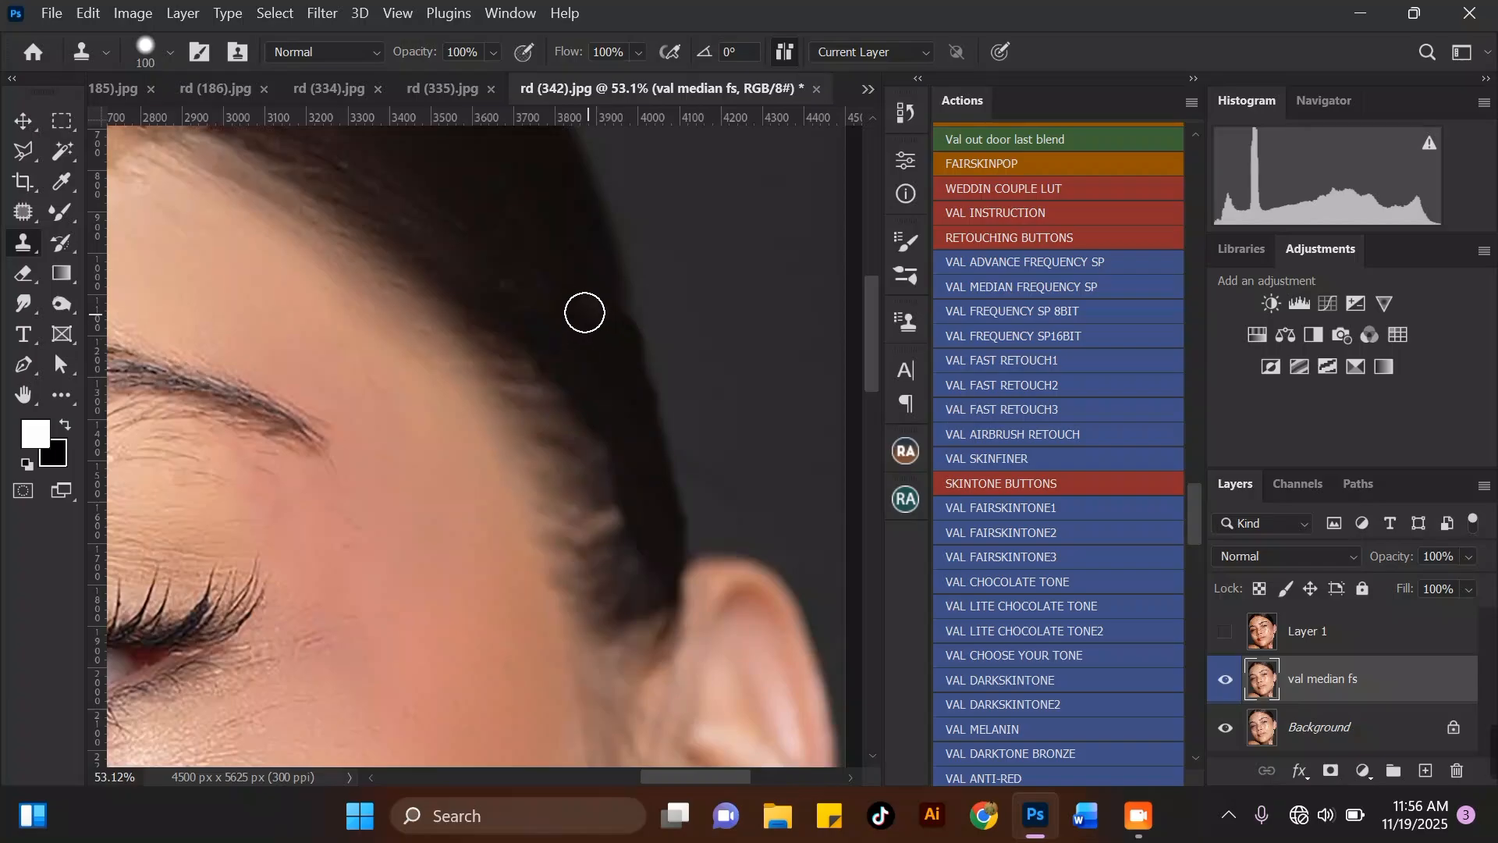
pyautogui.scroll(-3, 563, 328)
pyautogui.keyDown('alt'); pyautogui.click(571, 310); pyautogui.keyUp('alt')
pyautogui.scroll(-1, 620, 386)
pyautogui.scroll(-5, 555, 401)
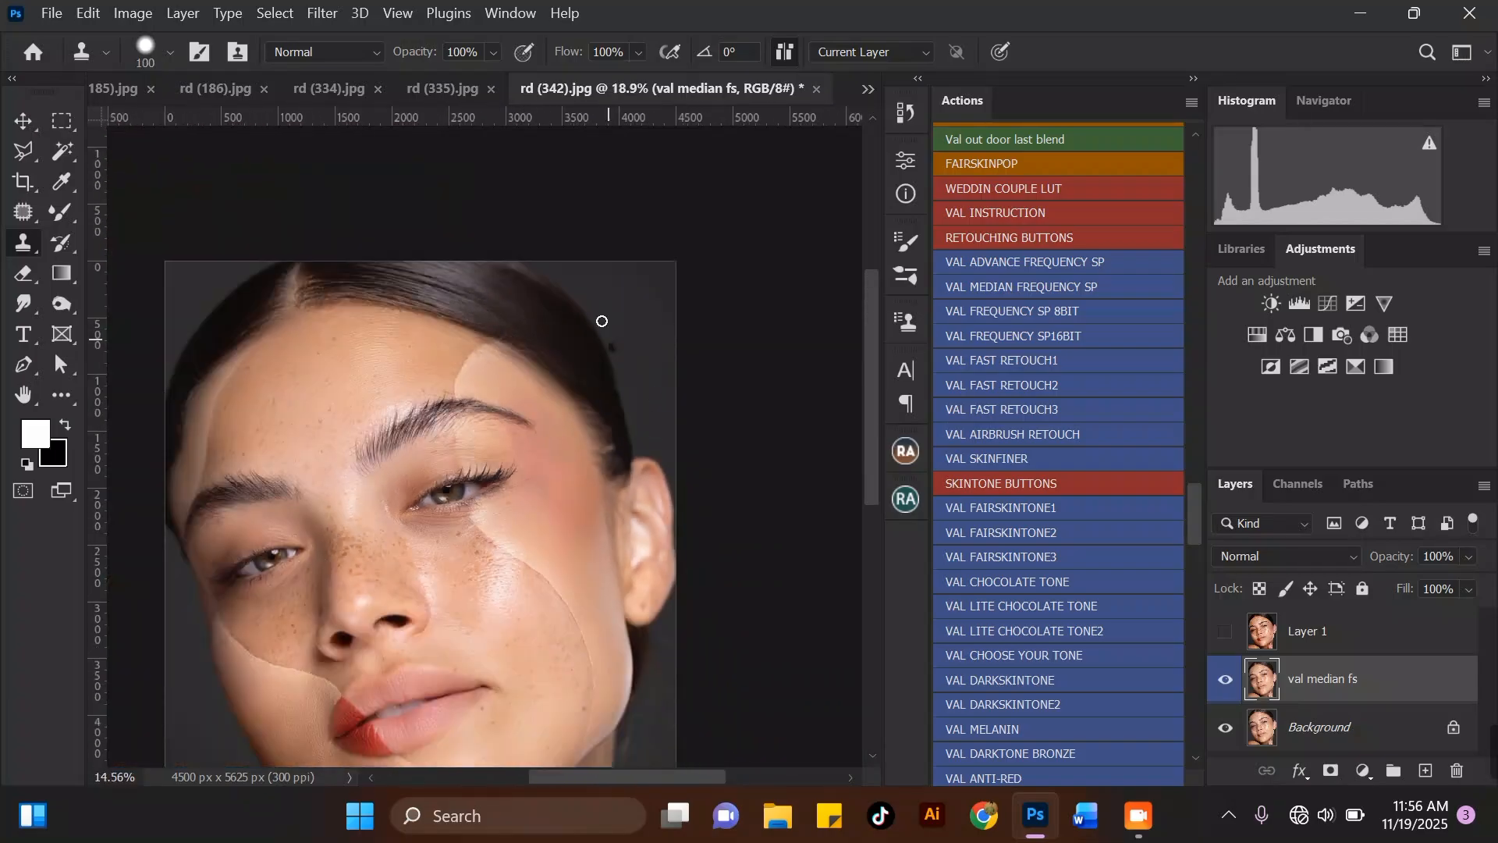
# Compare the portrait with and without the val median fs layer and examine the face up close.
pyautogui.scroll(2, 438, 585)
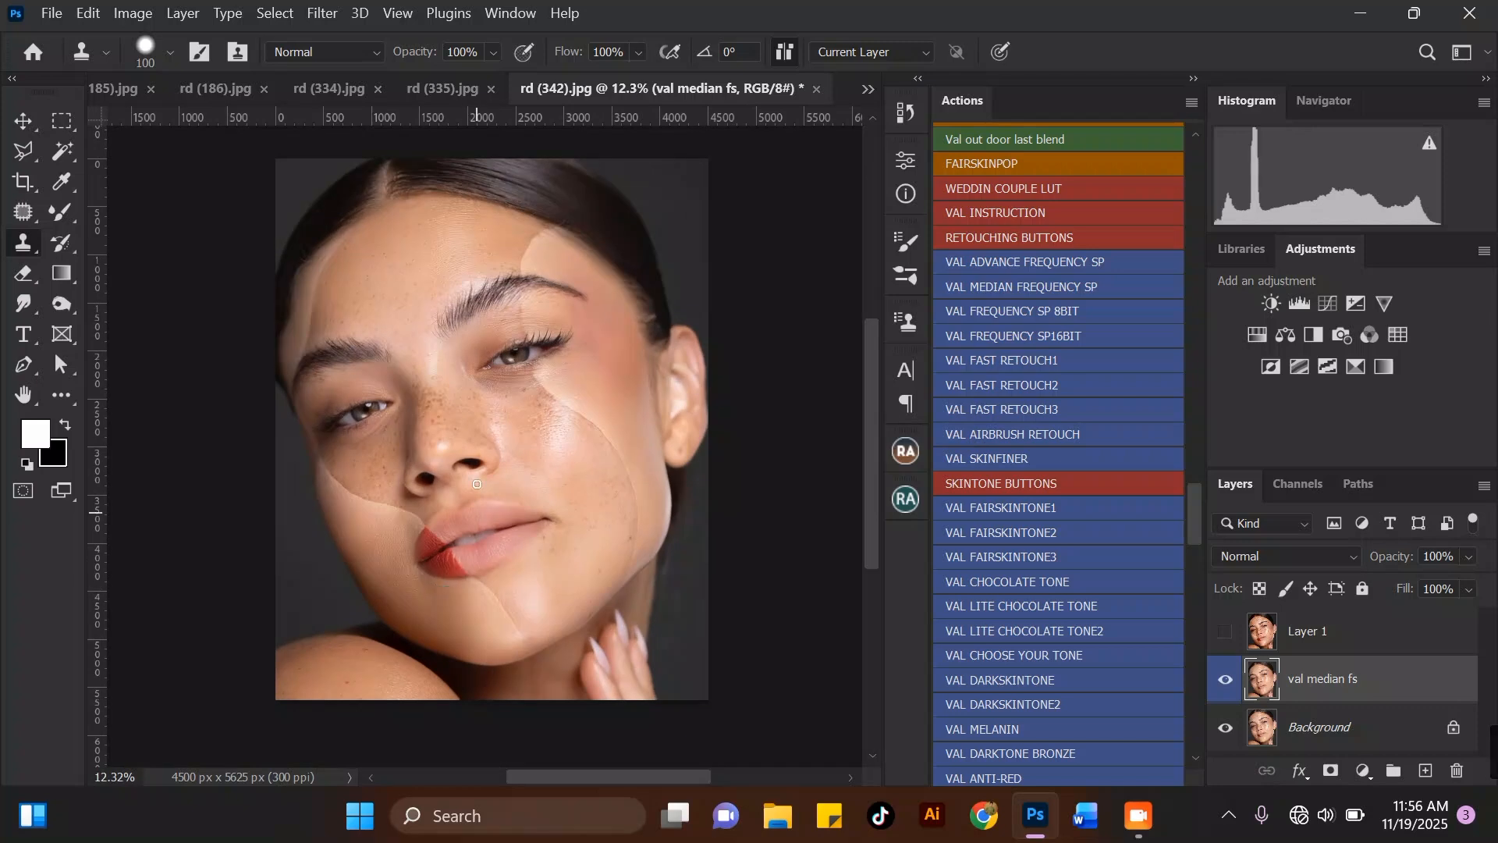
pyautogui.scroll(1, 545, 570)
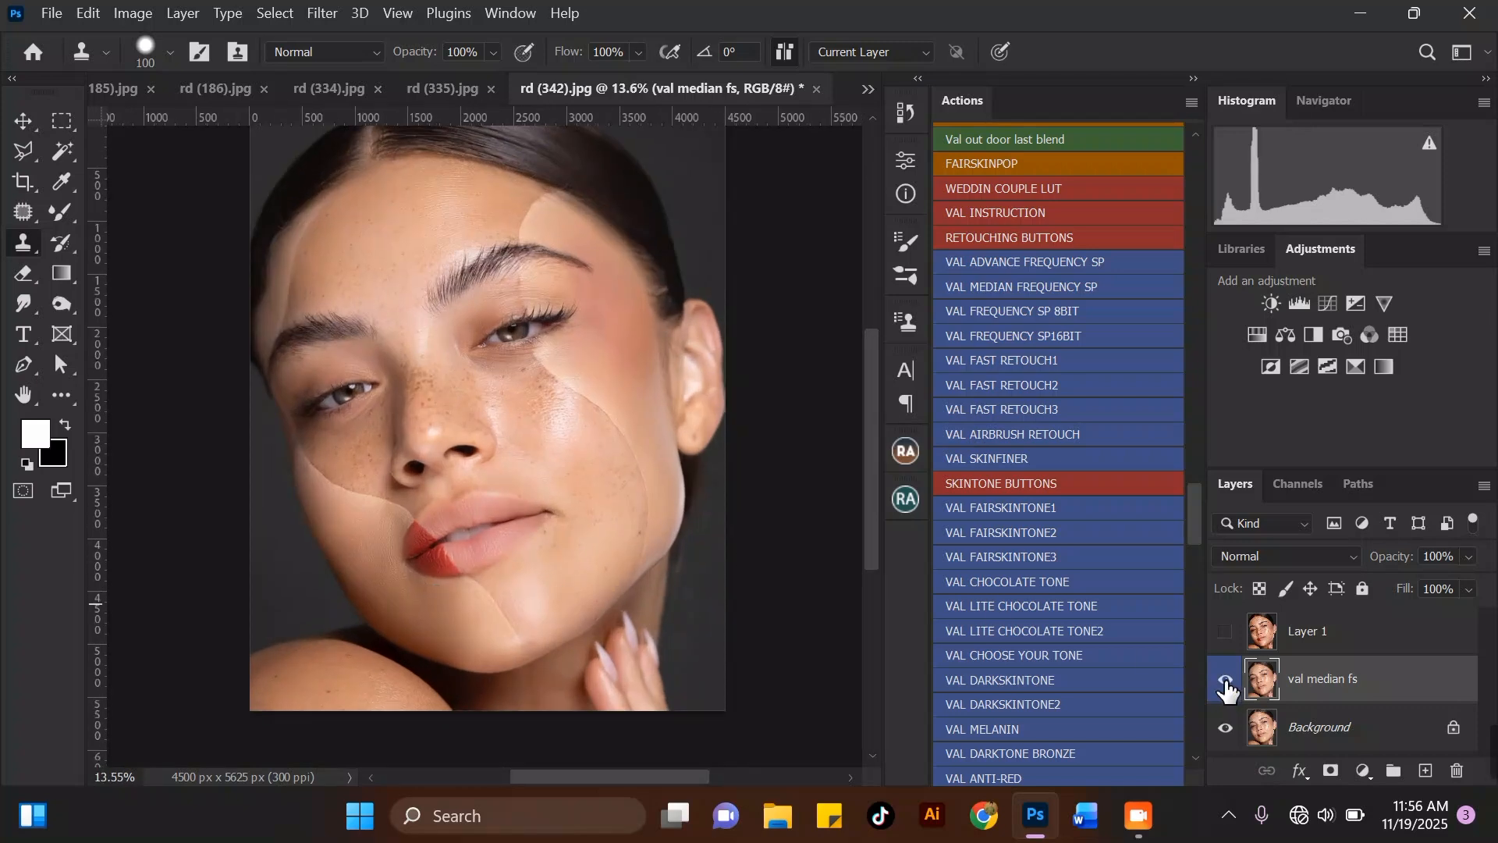
pyautogui.click(1226, 681)
pyautogui.click(1225, 682)
pyautogui.click(1225, 685)
pyautogui.scroll(3, 361, 428)
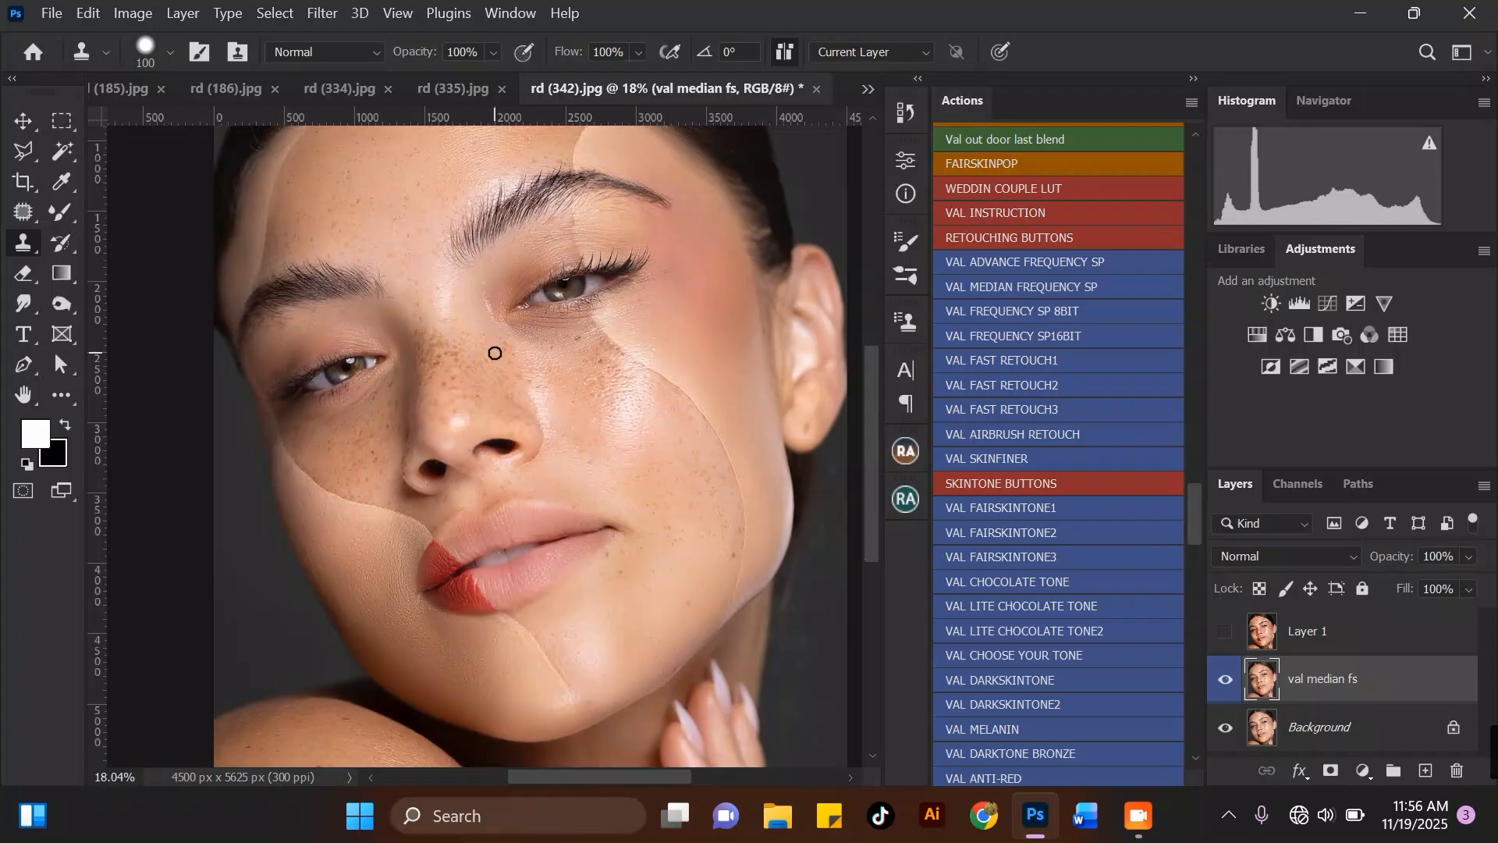
pyautogui.scroll(-2, 494, 353)
pyautogui.scroll(2, 391, 196)
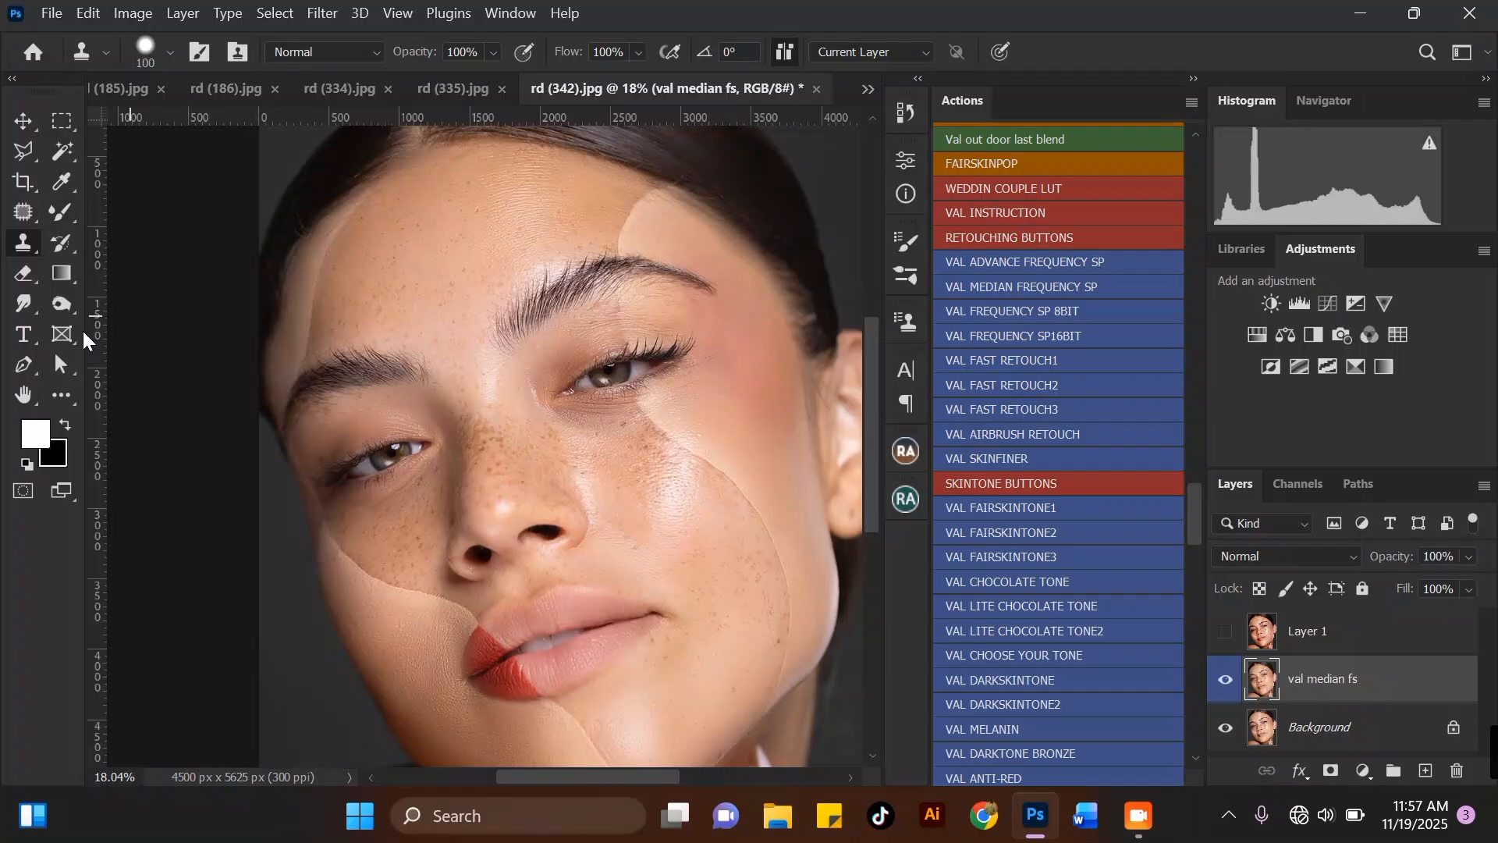
# Start a Pen tool path at the hairline and trace the freckled patch's outer edge down the side of the forehead.
pyautogui.click(29, 368)
pyautogui.click(114, 358)
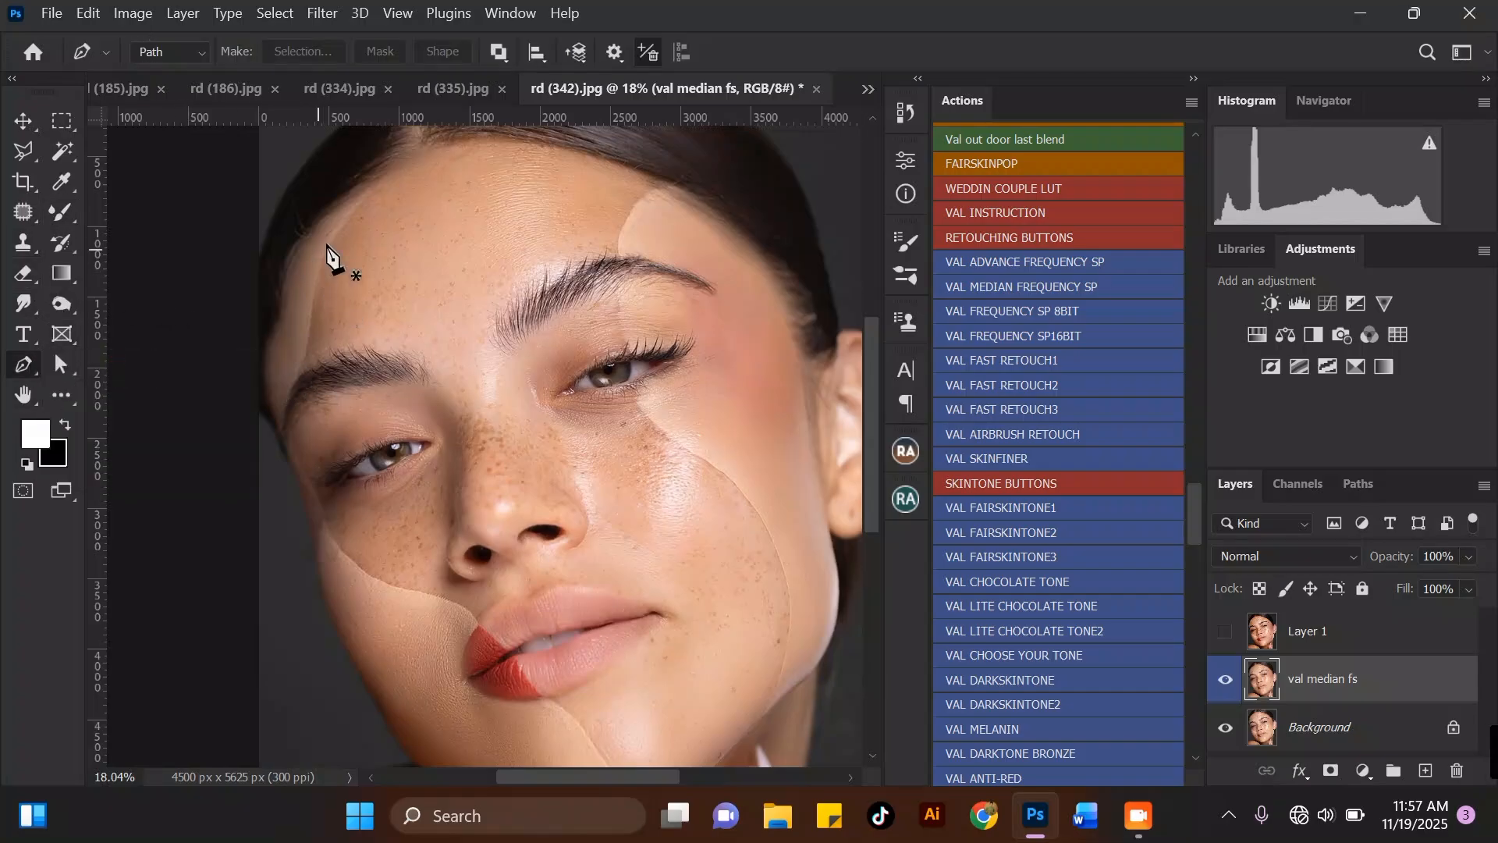
pyautogui.scroll(3, 325, 245)
pyautogui.click(409, 166)
pyautogui.click(301, 290)
pyautogui.scroll(-3, 328, 484)
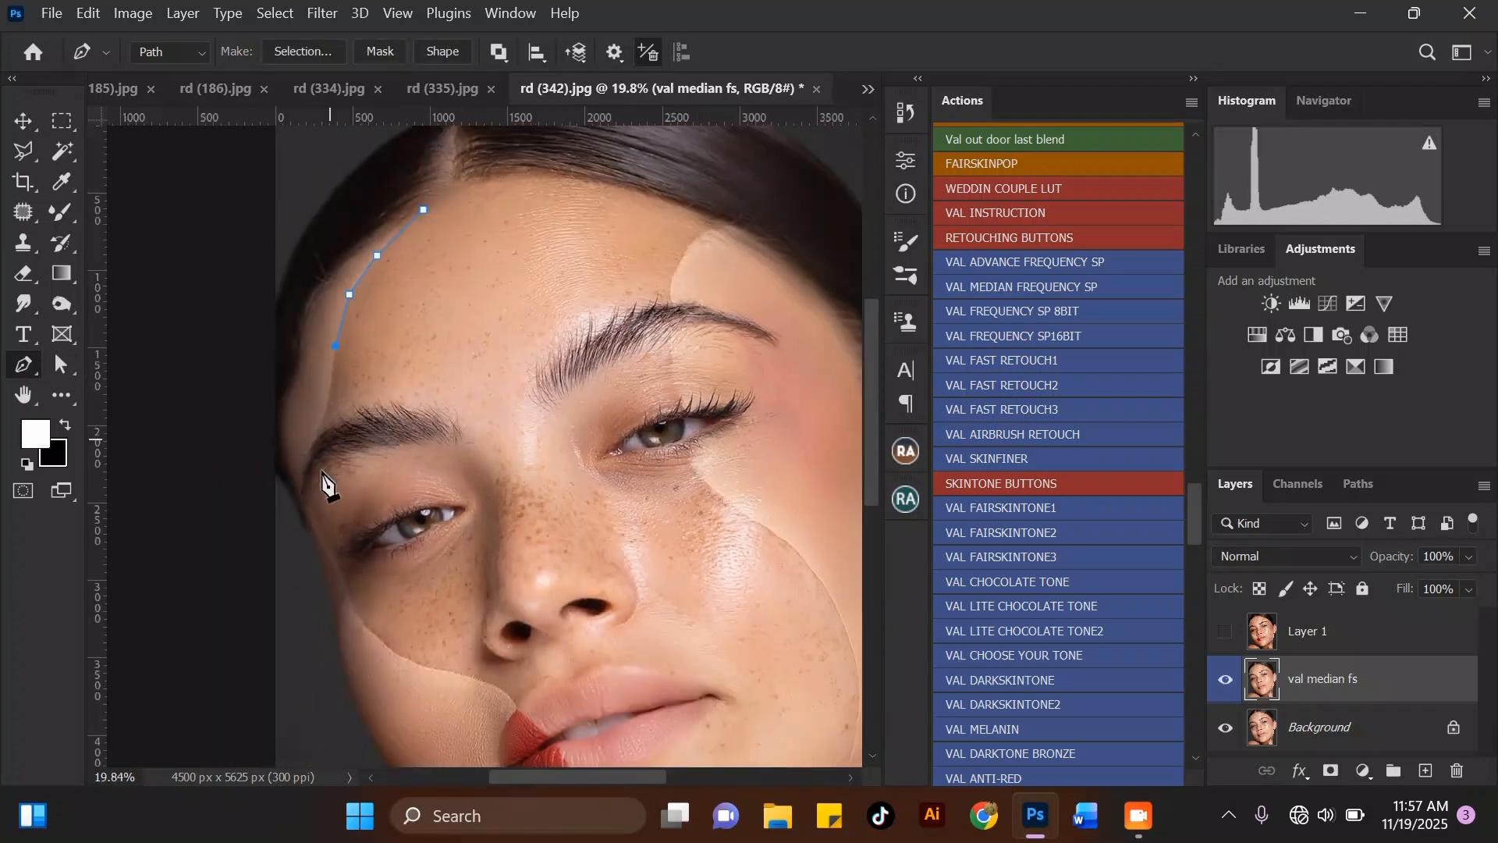
# Continue the path past the outer end of the eyebrow and along the temple to the seam on the cheek.
pyautogui.scroll(2, 325, 425)
pyautogui.click(310, 447)
pyautogui.click(309, 504)
pyautogui.scroll(-3, 336, 581)
pyautogui.scroll(4, 358, 595)
pyautogui.click(326, 461)
pyautogui.click(351, 523)
pyautogui.click(396, 574)
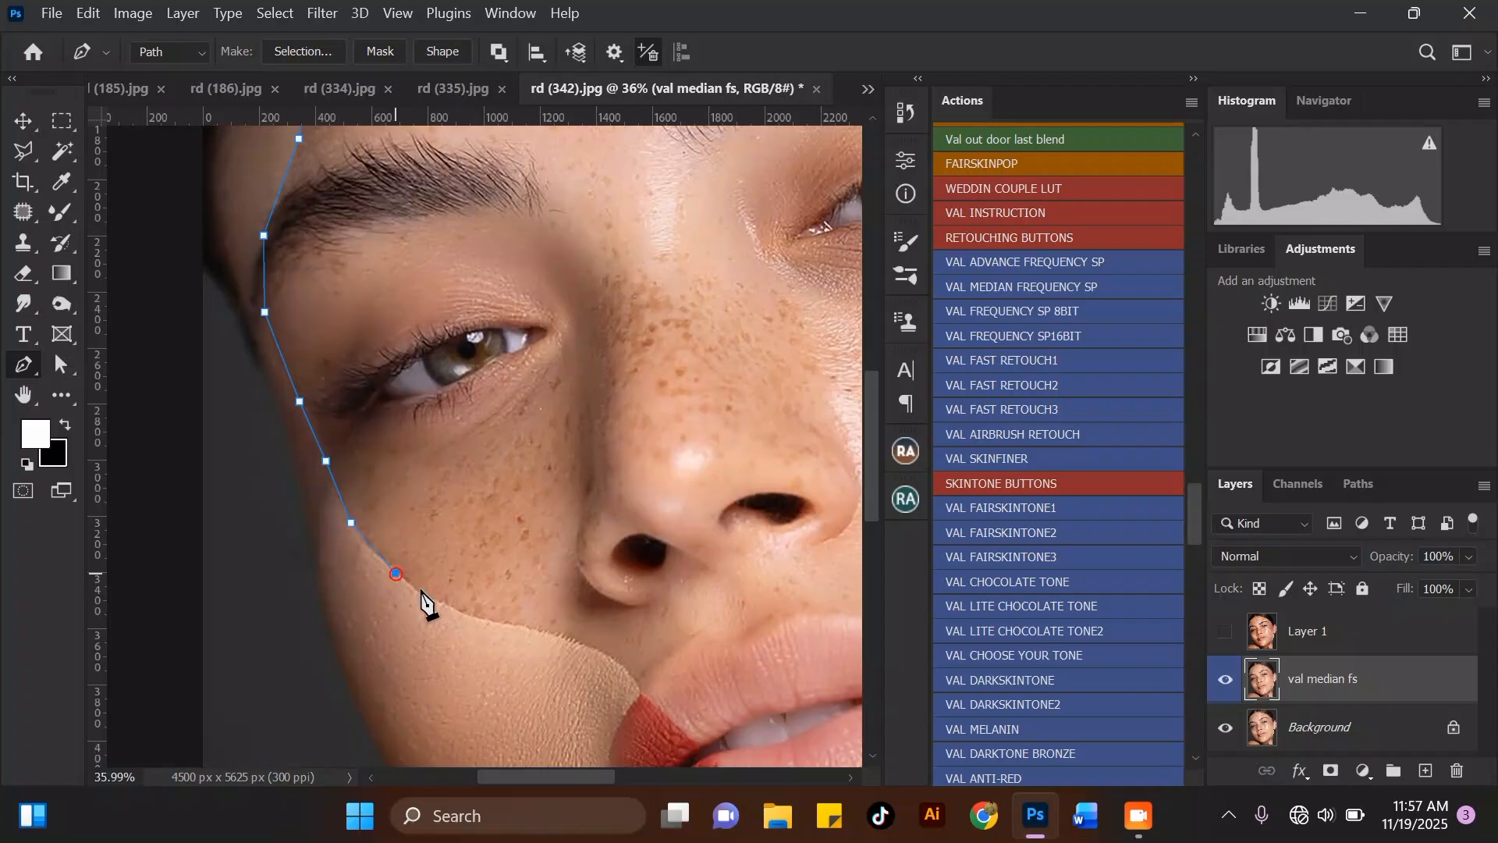
# Trace the seam across the cheek with path points up to the edge of the red part of the upper lip.
pyautogui.click(437, 603)
pyautogui.click(493, 622)
pyautogui.click(566, 638)
pyautogui.click(627, 671)
pyautogui.click(637, 690)
pyautogui.scroll(-3, 547, 547)
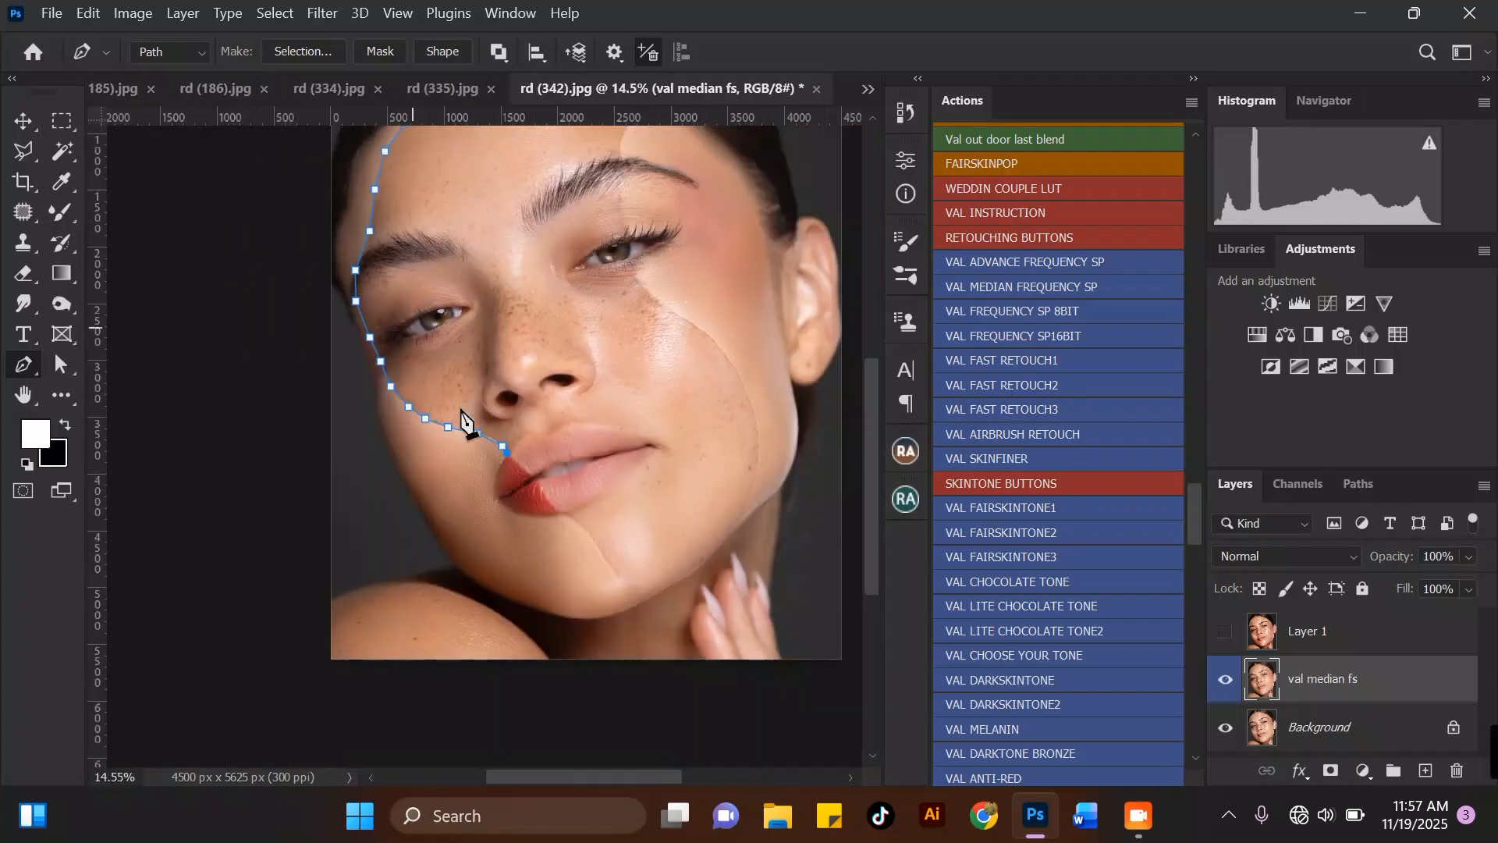
# Carry the path across both lips along the red colour edge and down the chin seam to the jawline.
pyautogui.scroll(3, 568, 518)
pyautogui.scroll(-3, 568, 503)
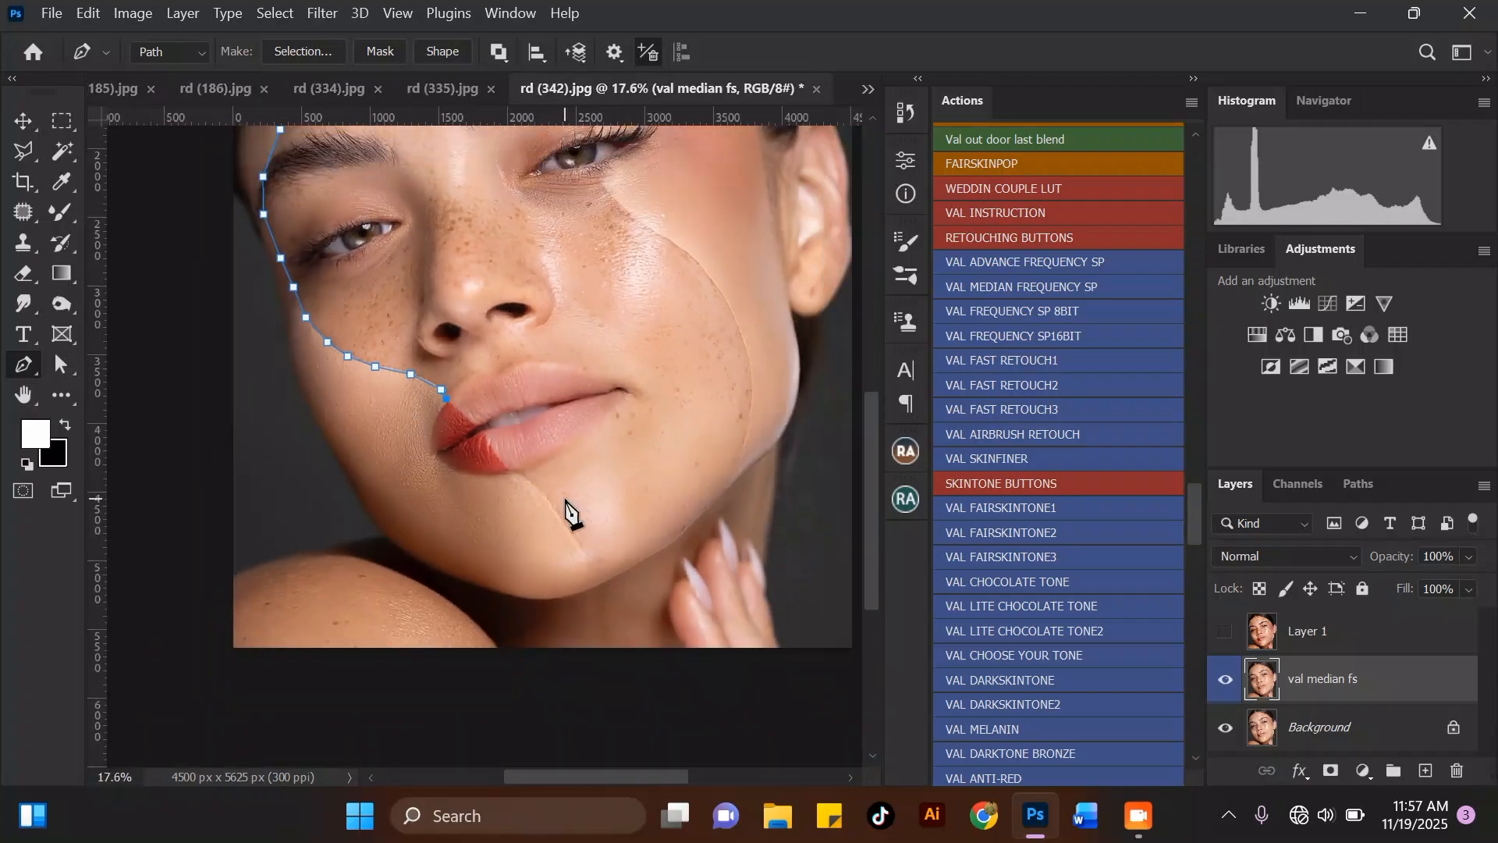
pyautogui.scroll(4, 568, 508)
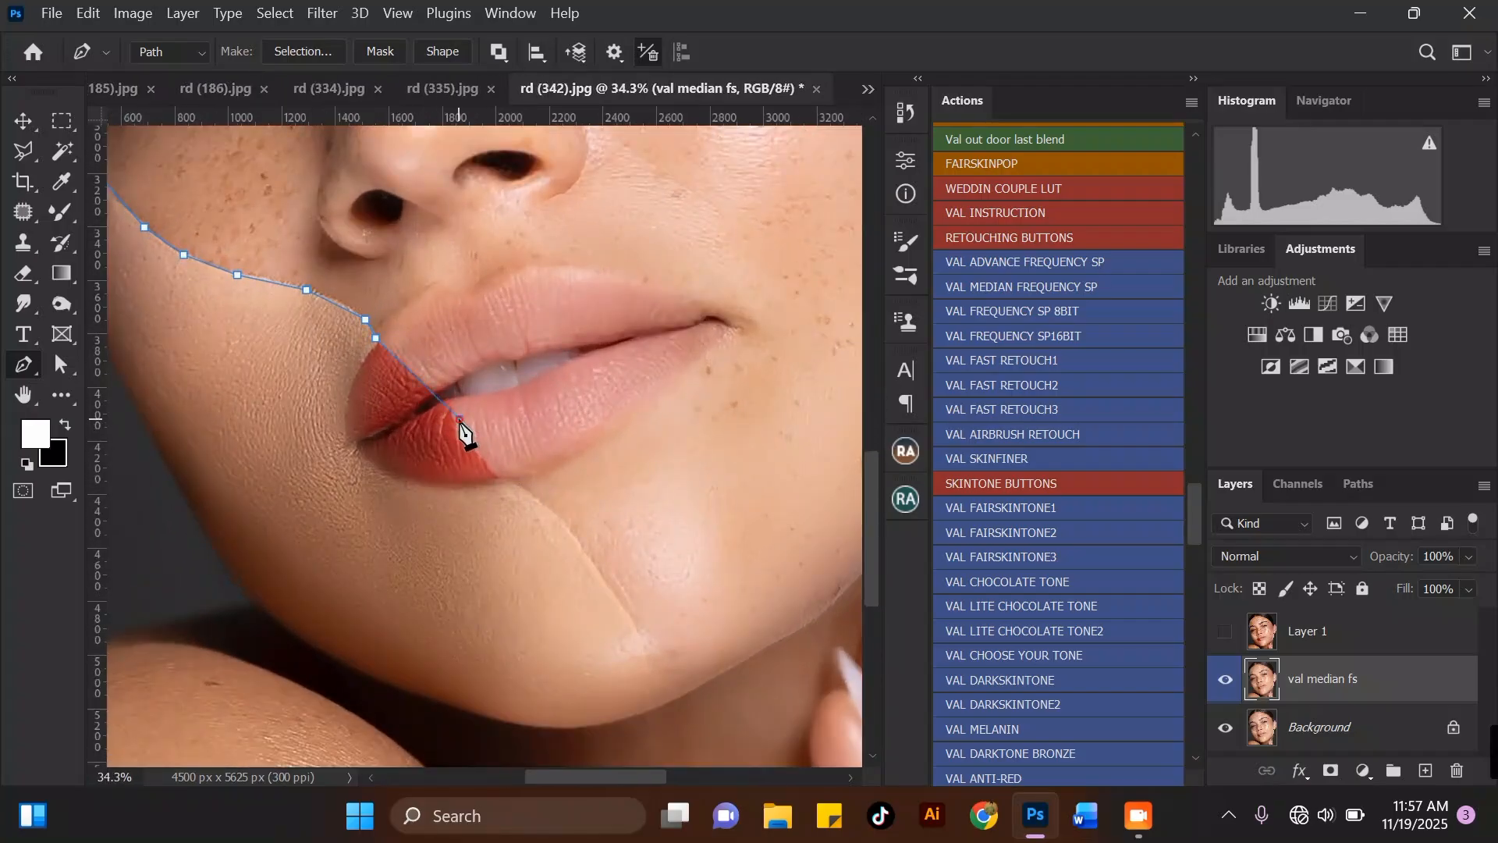
pyautogui.click(490, 471)
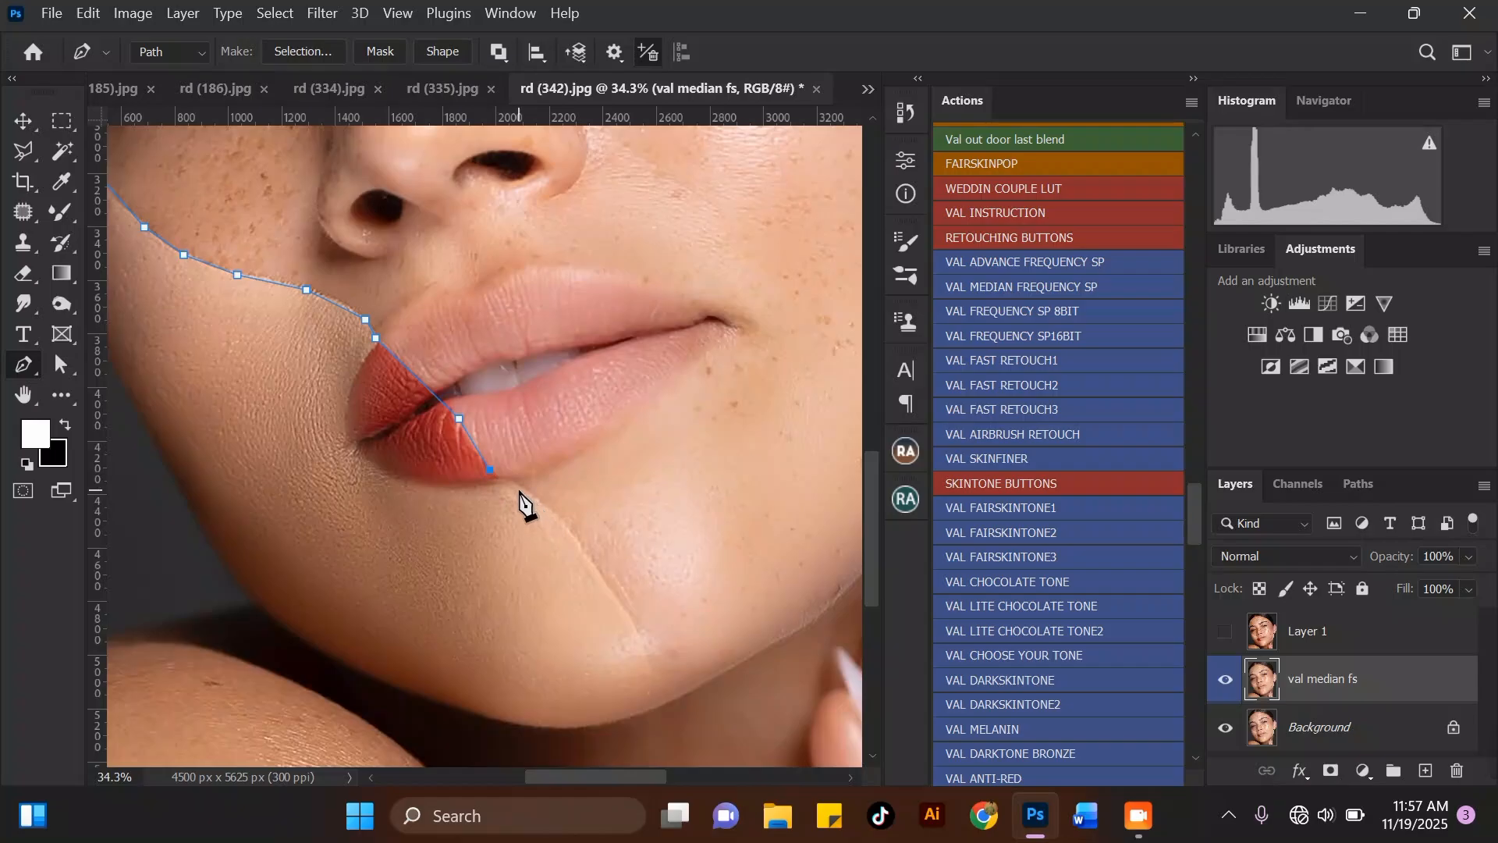
pyautogui.click(531, 493)
pyautogui.click(595, 561)
pyautogui.click(641, 629)
pyautogui.click(662, 695)
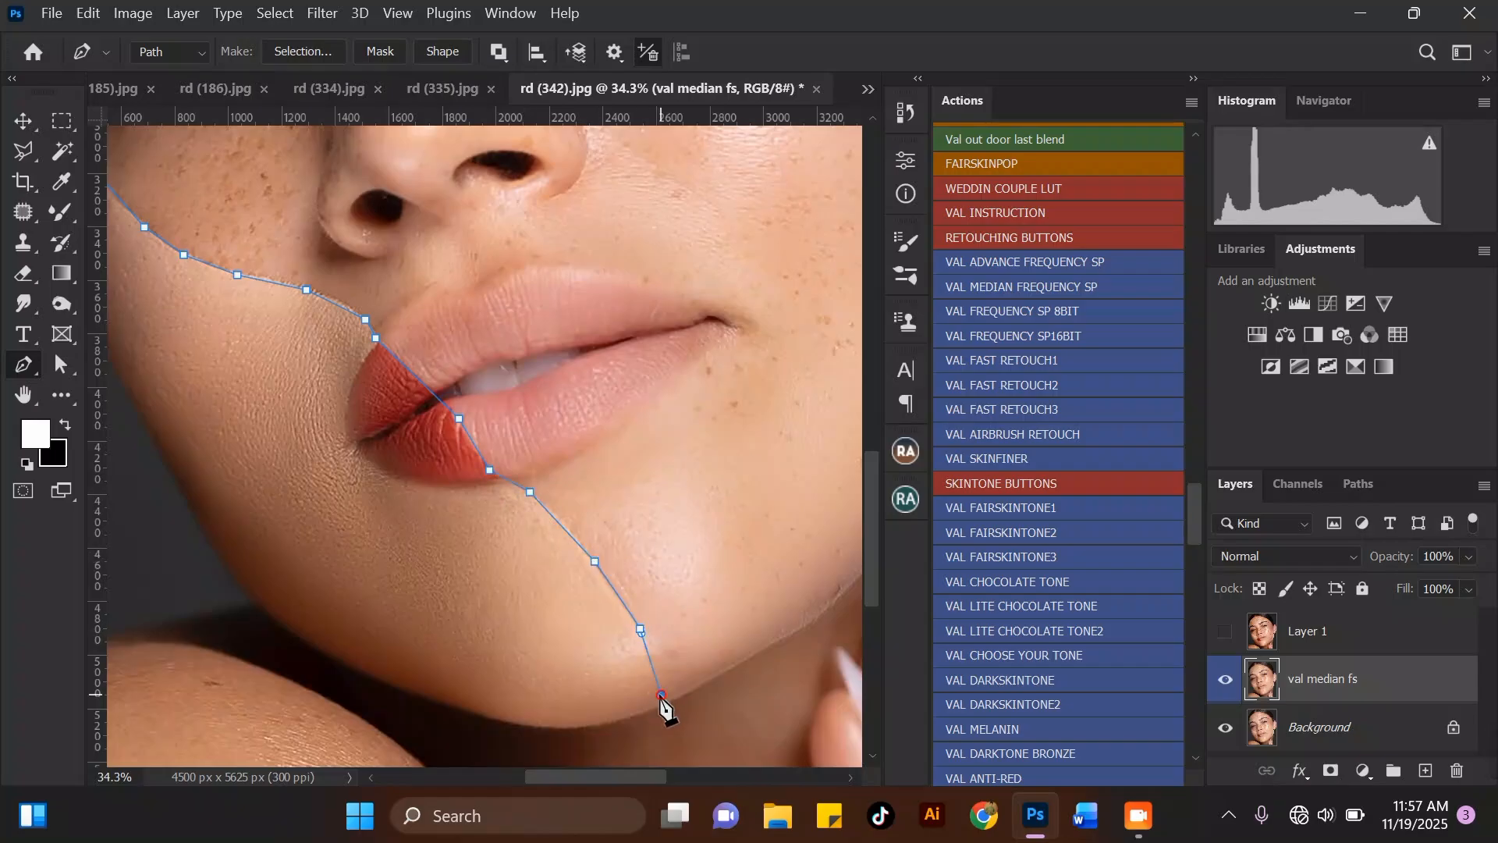
# Extend the path along the jawline from the chin and up onto the seam on the ear-side cheek.
pyautogui.scroll(-4, 374, 524)
pyautogui.scroll(4, 569, 573)
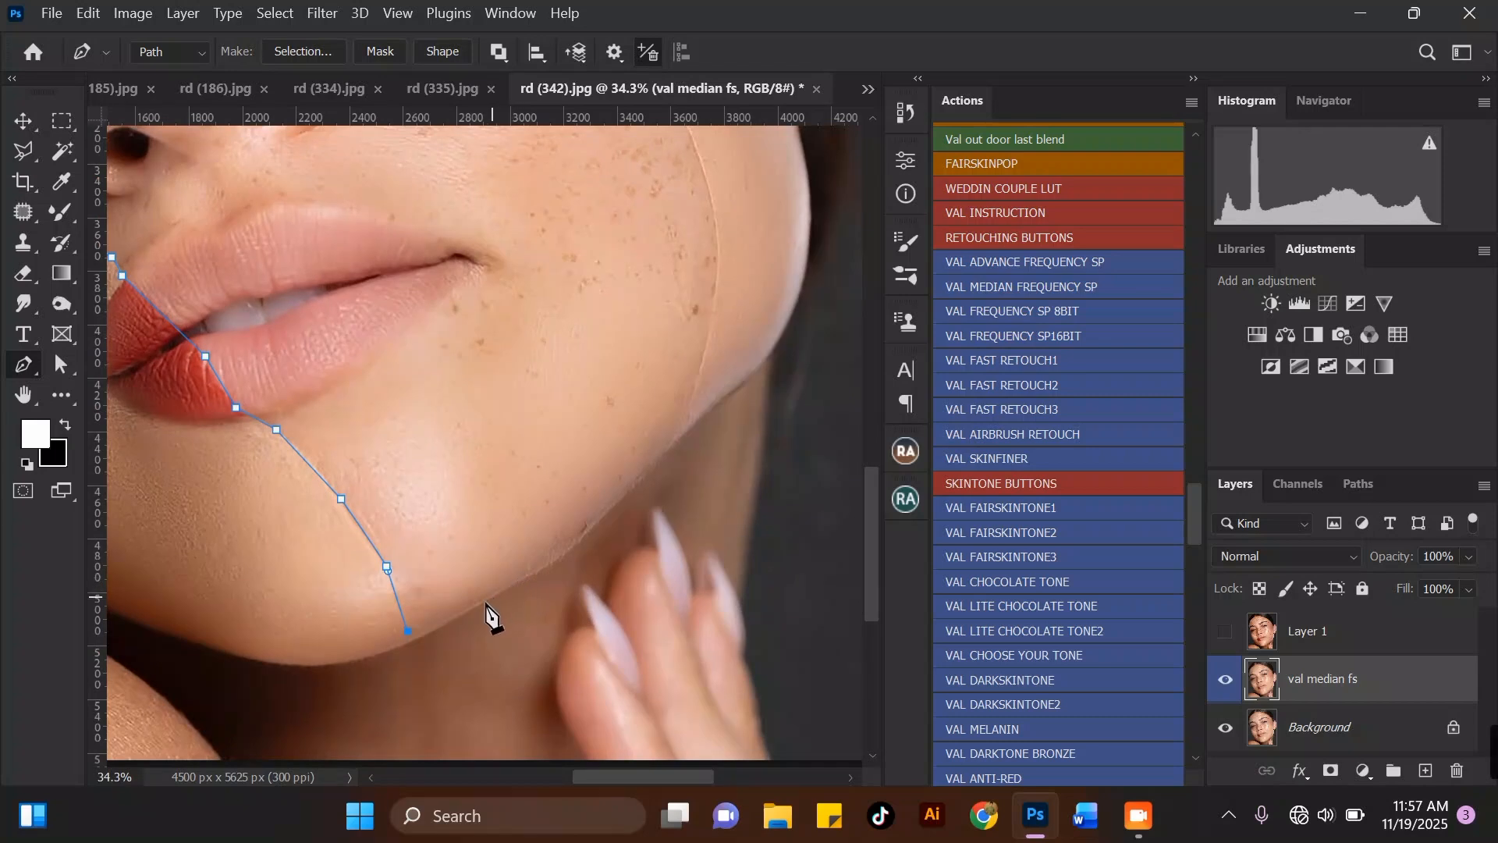
pyautogui.click(409, 640)
pyautogui.click(473, 607)
pyautogui.click(568, 550)
pyautogui.click(641, 479)
pyautogui.click(714, 319)
pyautogui.click(720, 238)
pyautogui.scroll(-4, 564, 647)
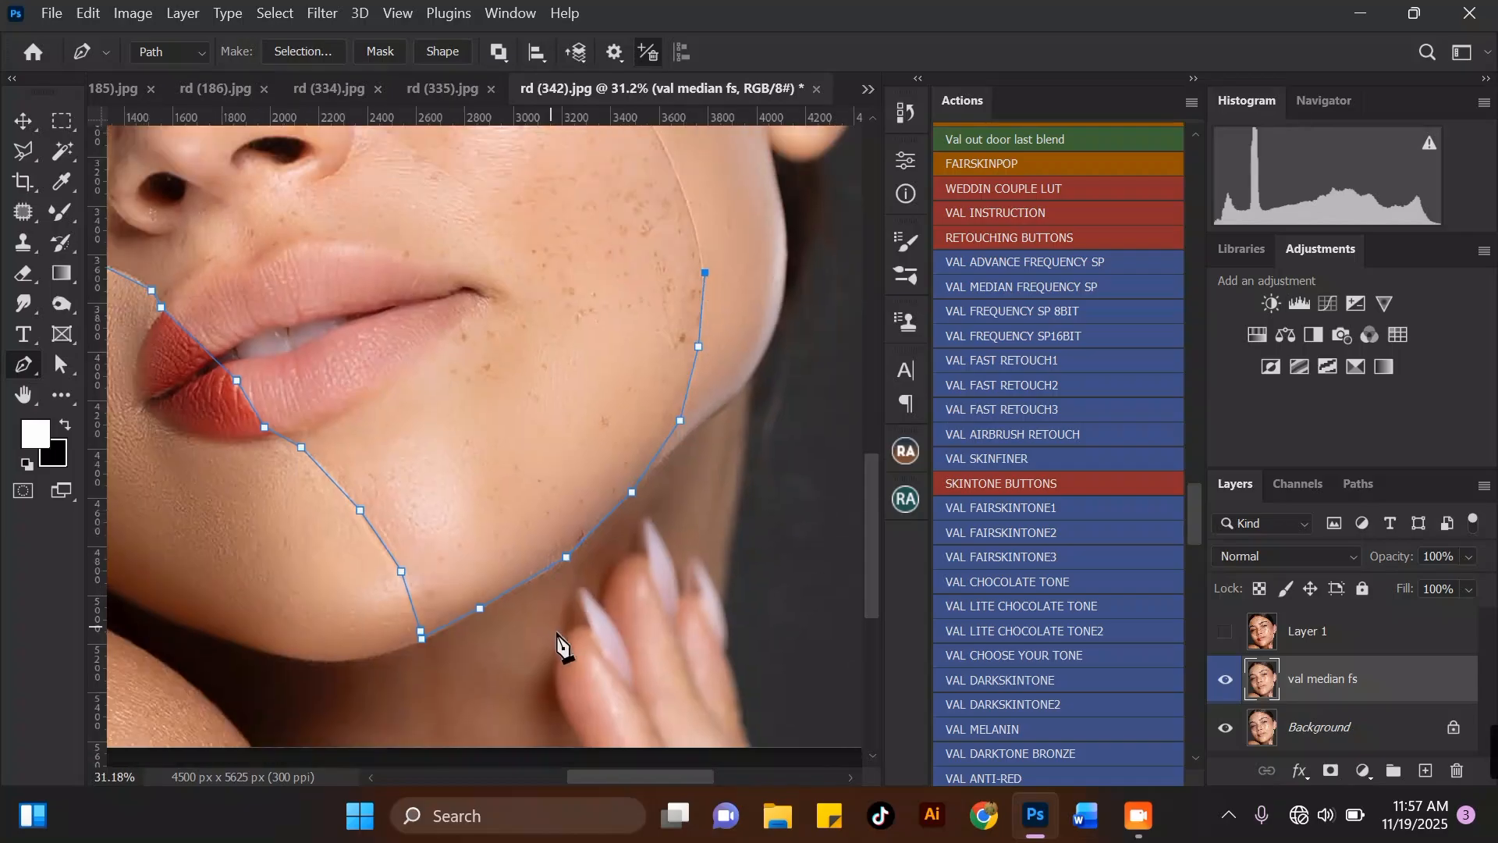
# Trace the curved cheek seam upward with path points to just below the eye nearer the ear.
pyautogui.scroll(5, 625, 311)
pyautogui.click(665, 370)
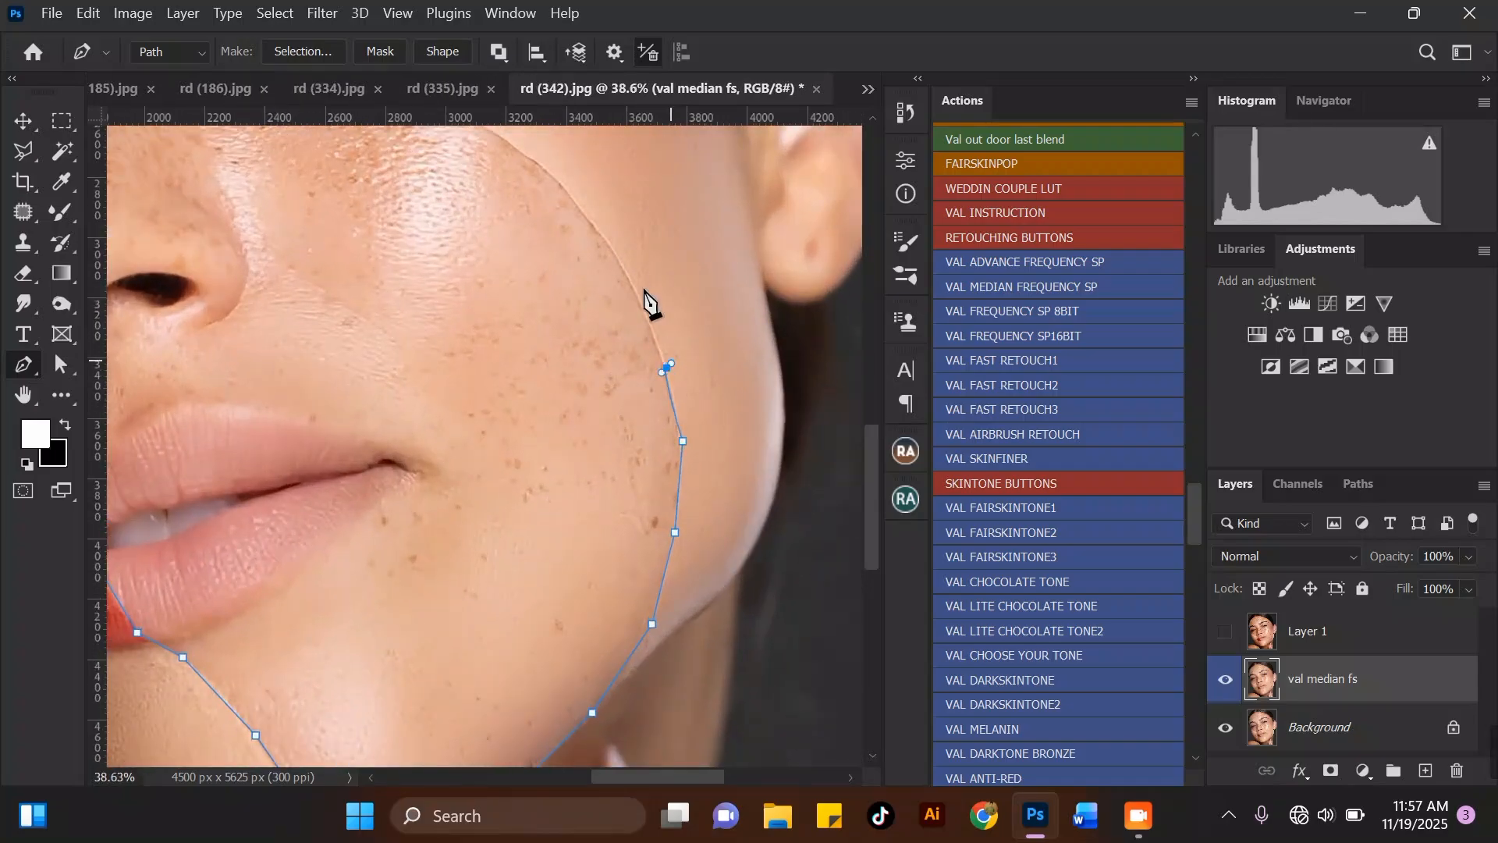
pyautogui.click(617, 267)
pyautogui.scroll(-2, 618, 268)
pyautogui.scroll(3, 604, 369)
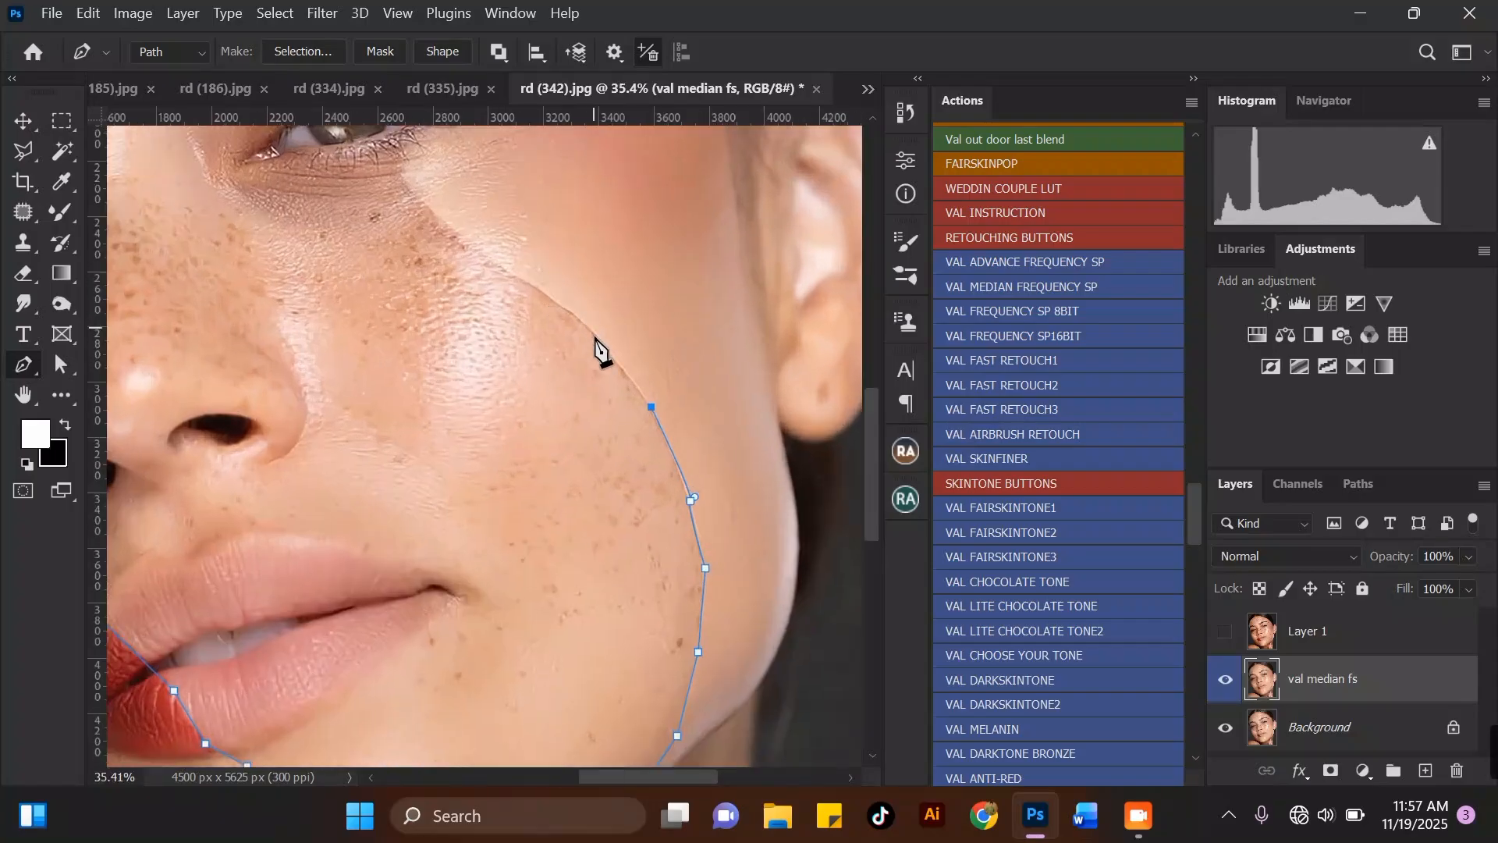
pyautogui.click(623, 363)
pyautogui.click(567, 301)
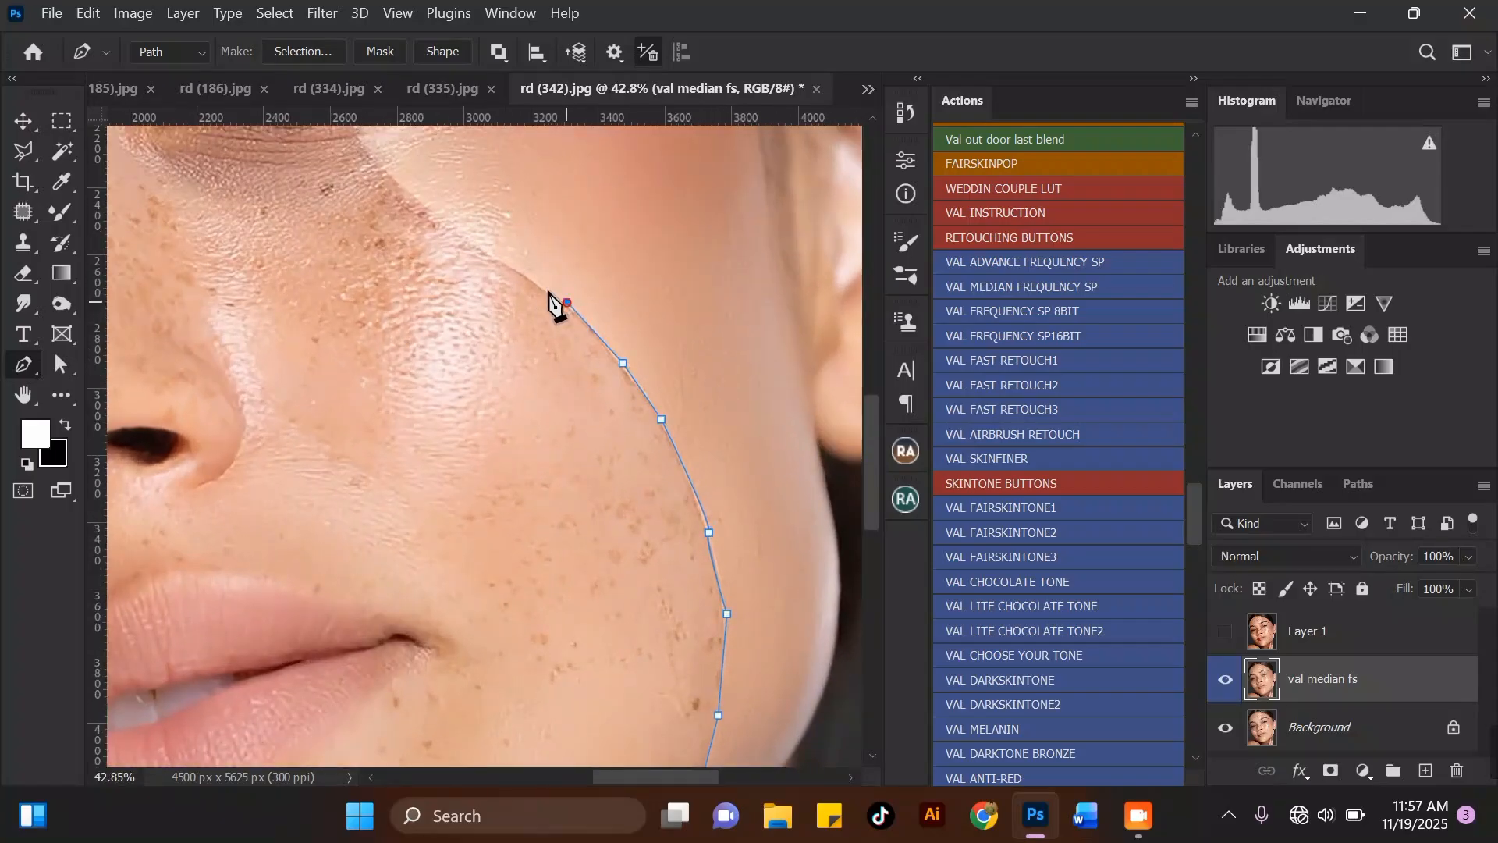
pyautogui.click(478, 247)
pyautogui.click(408, 195)
pyautogui.scroll(-3, 712, 593)
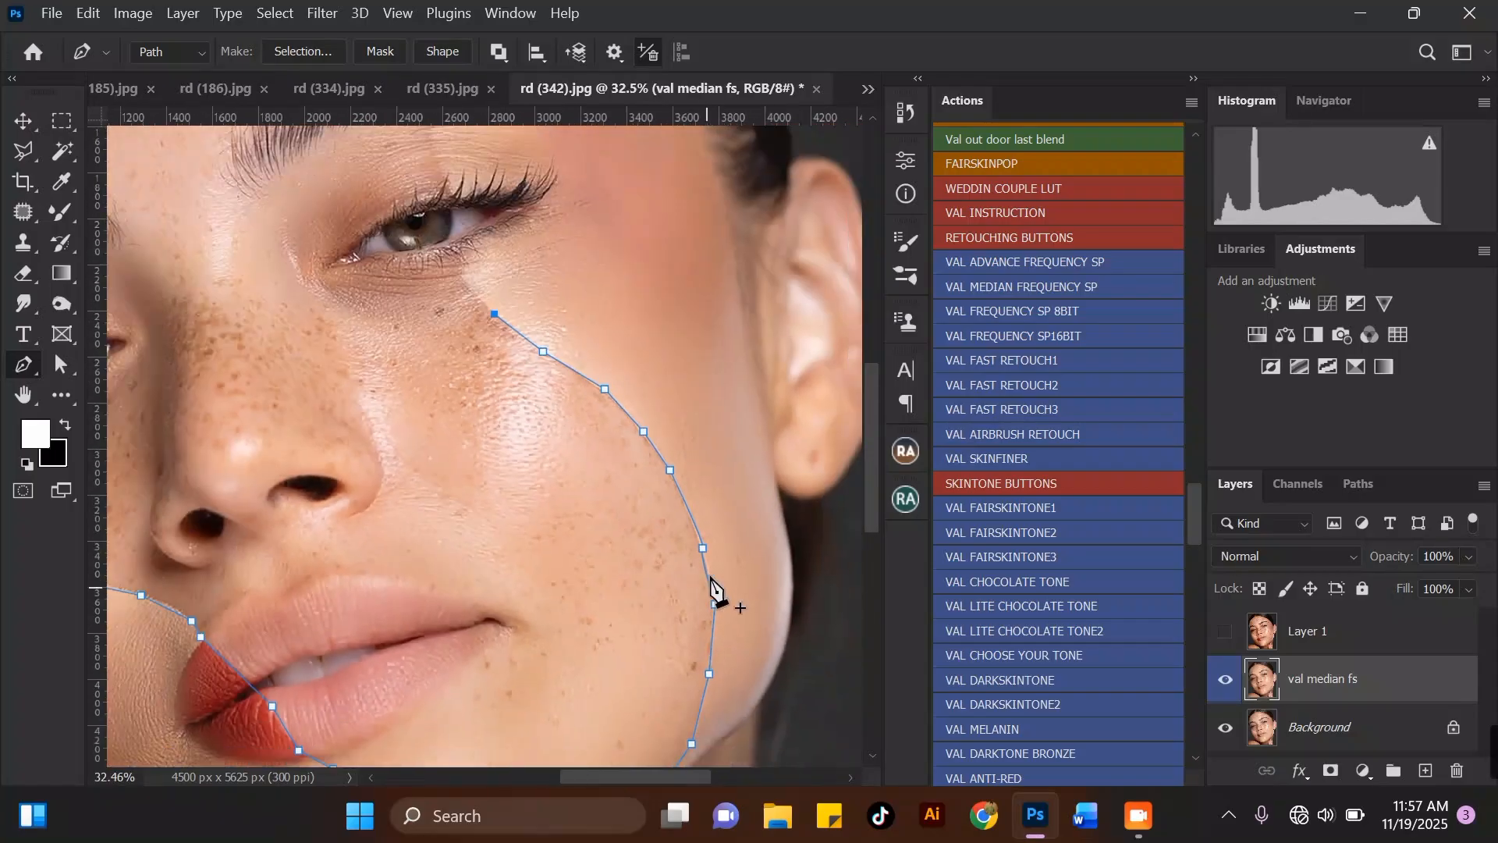
# Continue the path from below the eye across the iris edge and lashes to the upper eyelid.
pyautogui.scroll(2, 547, 384)
pyautogui.click(527, 347)
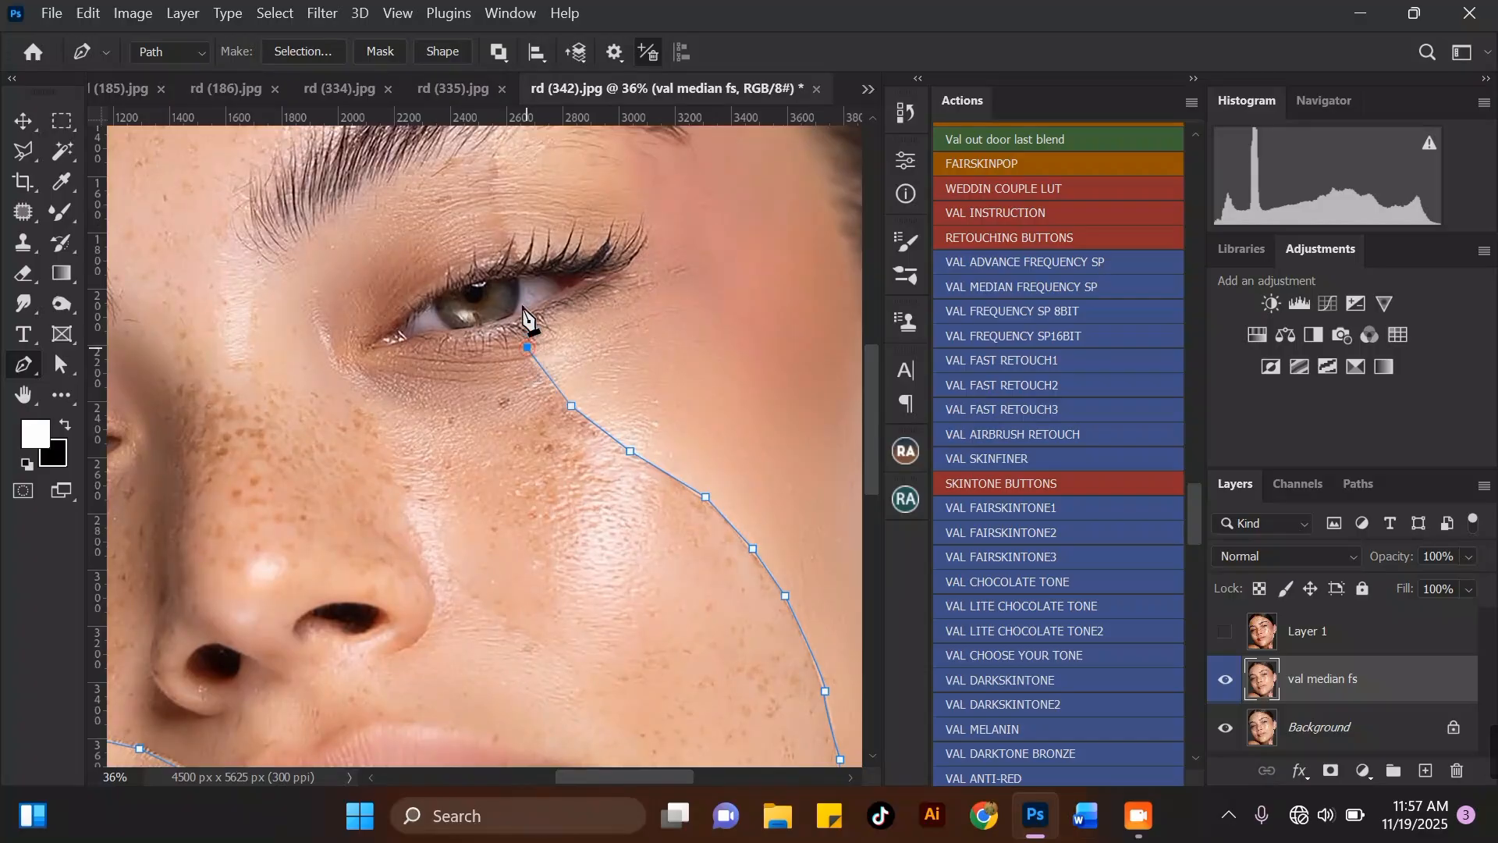
pyautogui.click(522, 267)
pyautogui.click(495, 176)
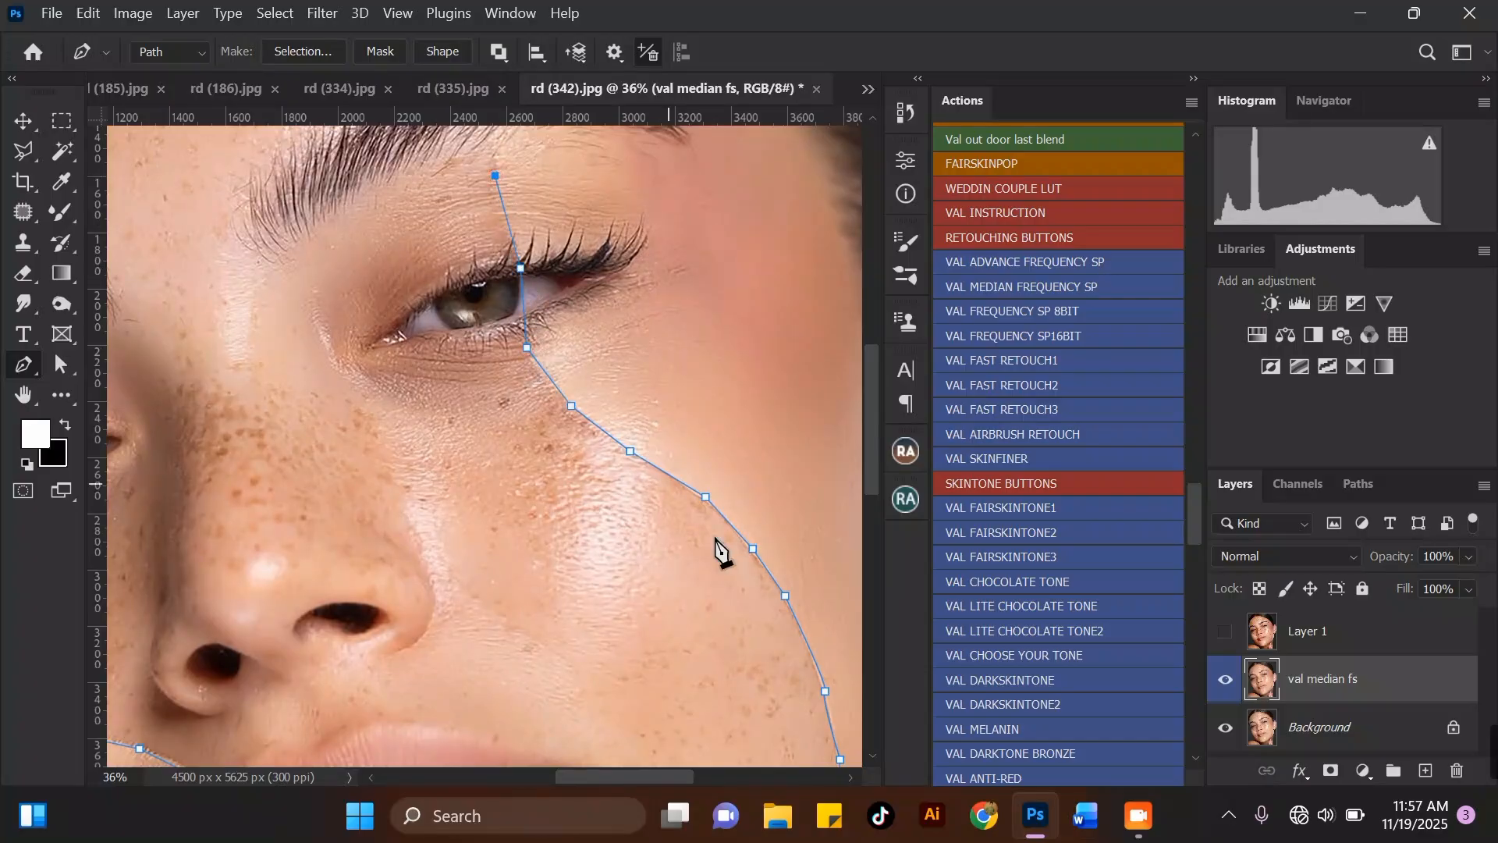
# Extend the path over the eyebrow and follow the curved forehead seam up to the hairline.
pyautogui.scroll(-3, 605, 341)
pyautogui.scroll(2, 608, 308)
pyautogui.scroll(1, 610, 306)
pyautogui.click(608, 302)
pyautogui.click(611, 259)
pyautogui.click(629, 213)
pyautogui.click(685, 178)
pyautogui.click(697, 165)
# Trace the hairline across the top of the forehead and close the path at its starting point.
pyautogui.scroll(-2, 609, 226)
pyautogui.scroll(3, 609, 227)
pyautogui.click(693, 292)
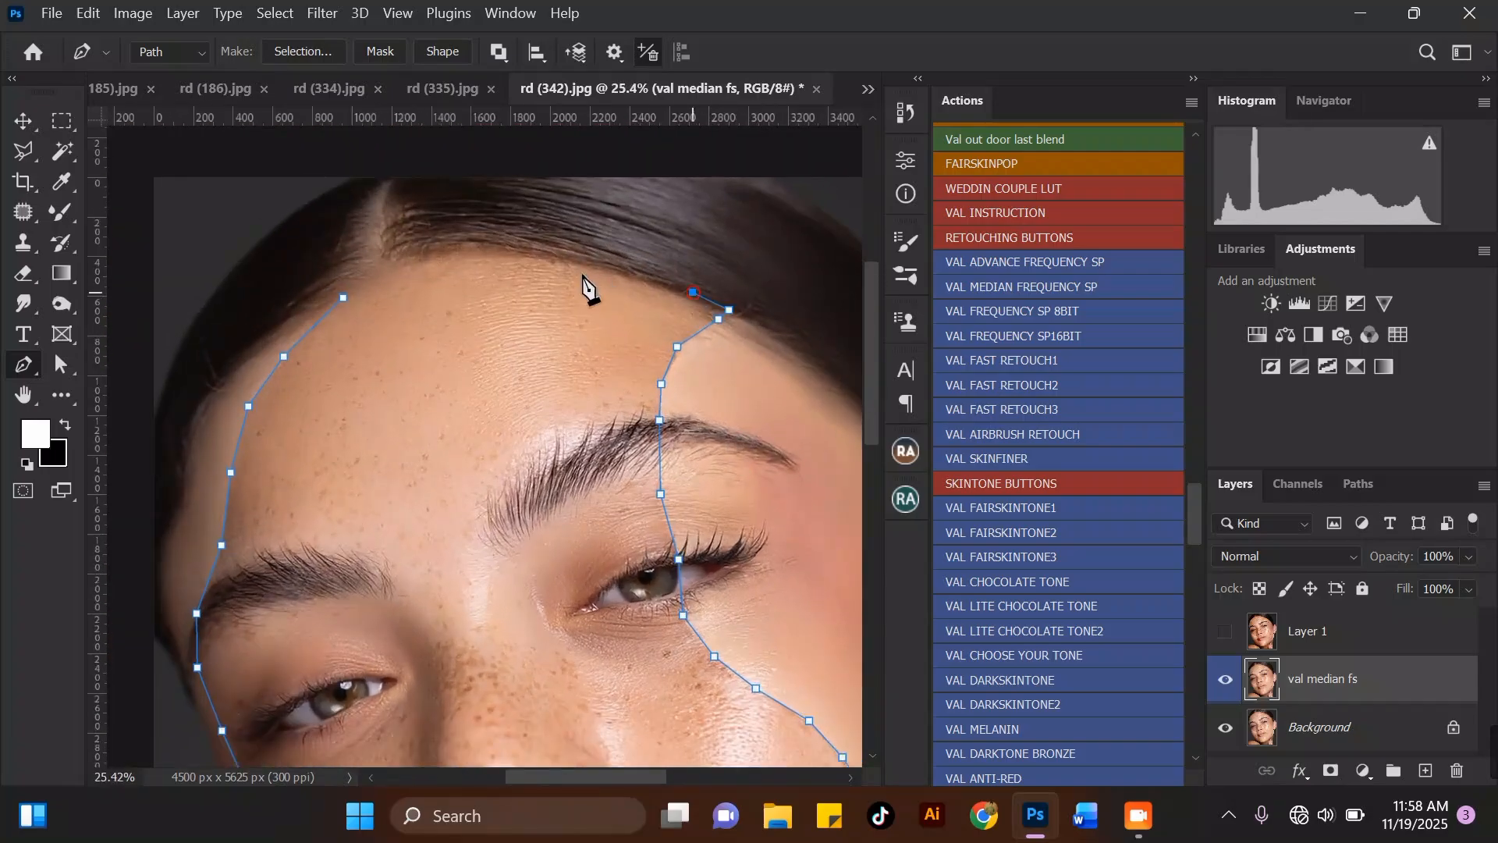
pyautogui.click(559, 256)
pyautogui.click(464, 247)
pyautogui.click(375, 271)
pyautogui.click(355, 279)
pyautogui.click(344, 297)
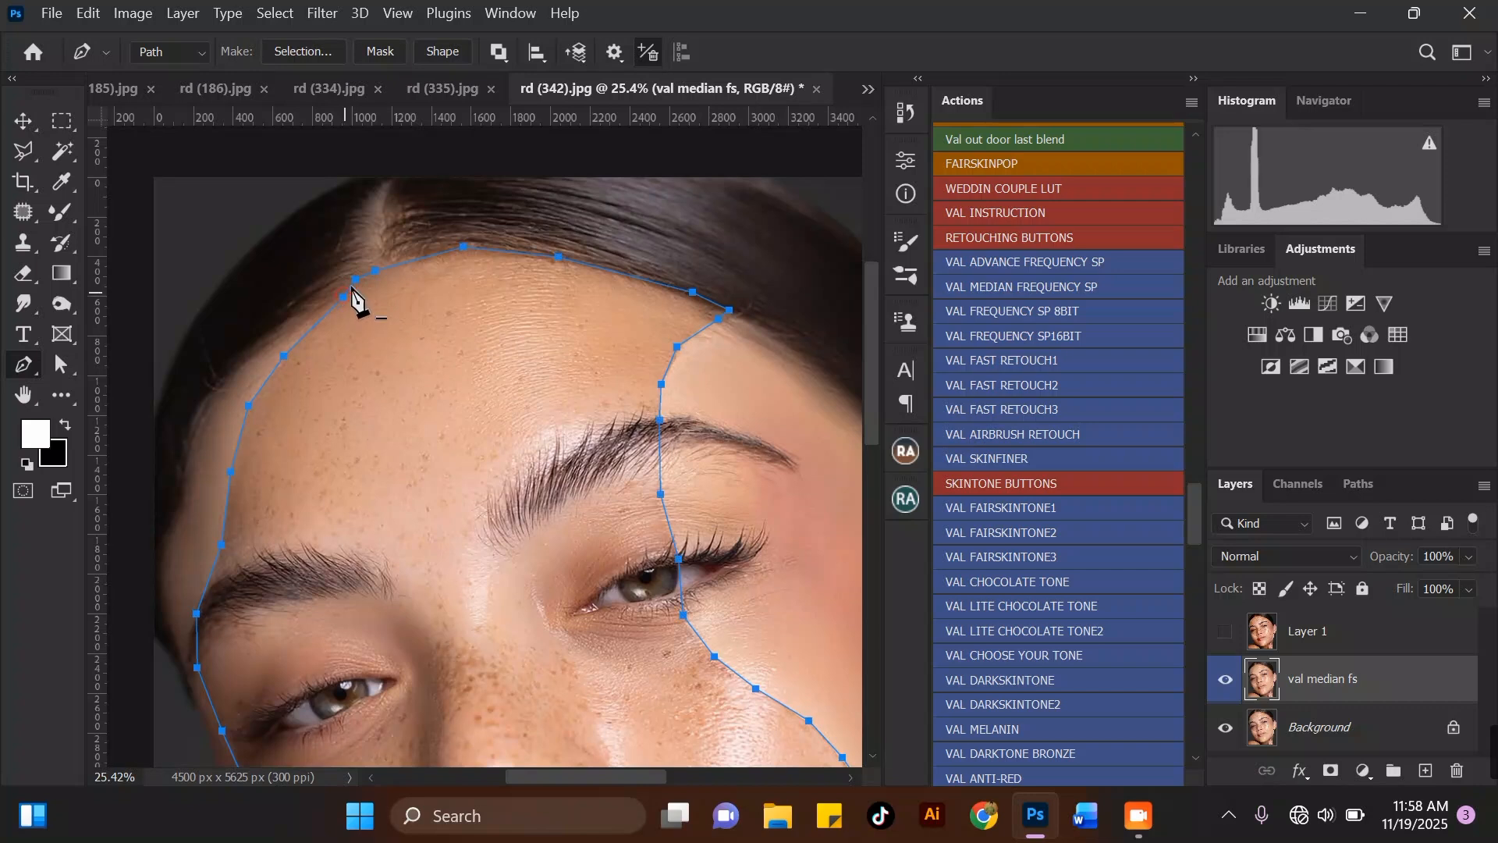
# Convert the closed face path into a new selection with a feather radius of 4 pixels.
pyautogui.scroll(-3, 359, 304)
pyautogui.scroll(1, 573, 566)
pyautogui.rightClick(442, 206)
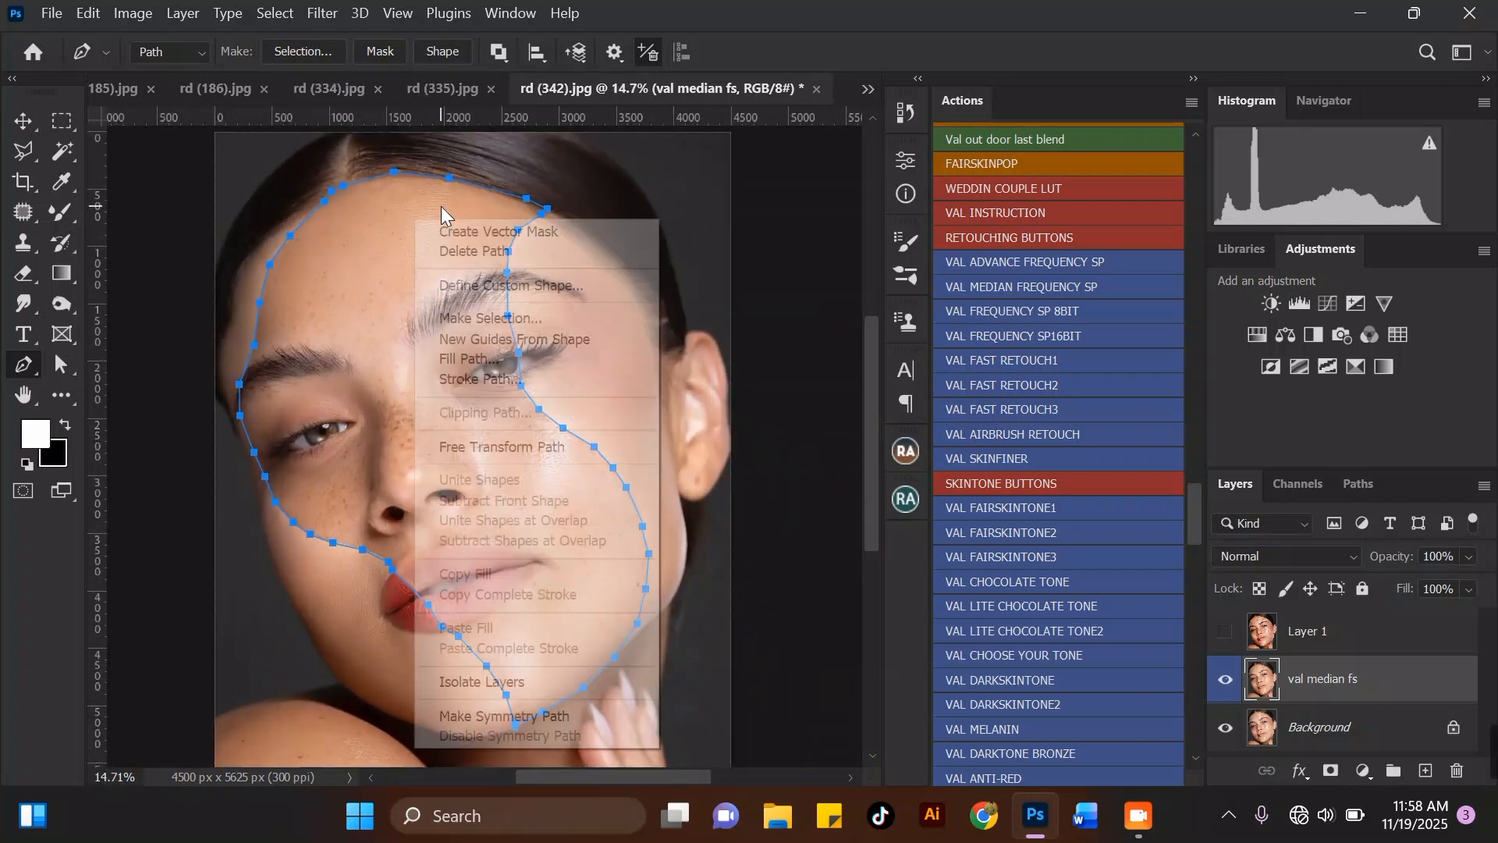
pyautogui.click(519, 320)
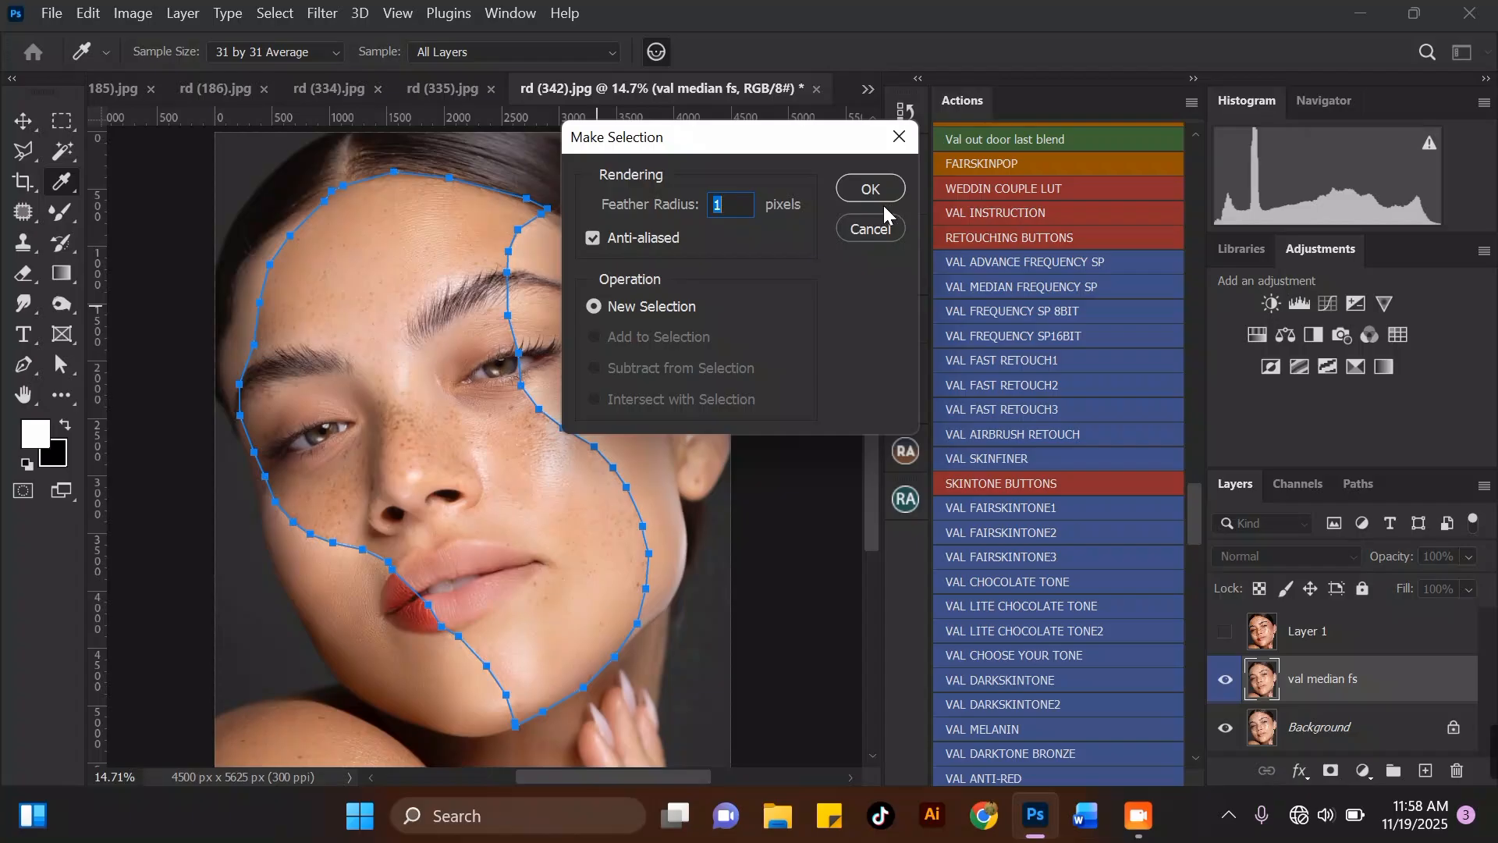
pyautogui.write('4')
pyautogui.click(871, 189)
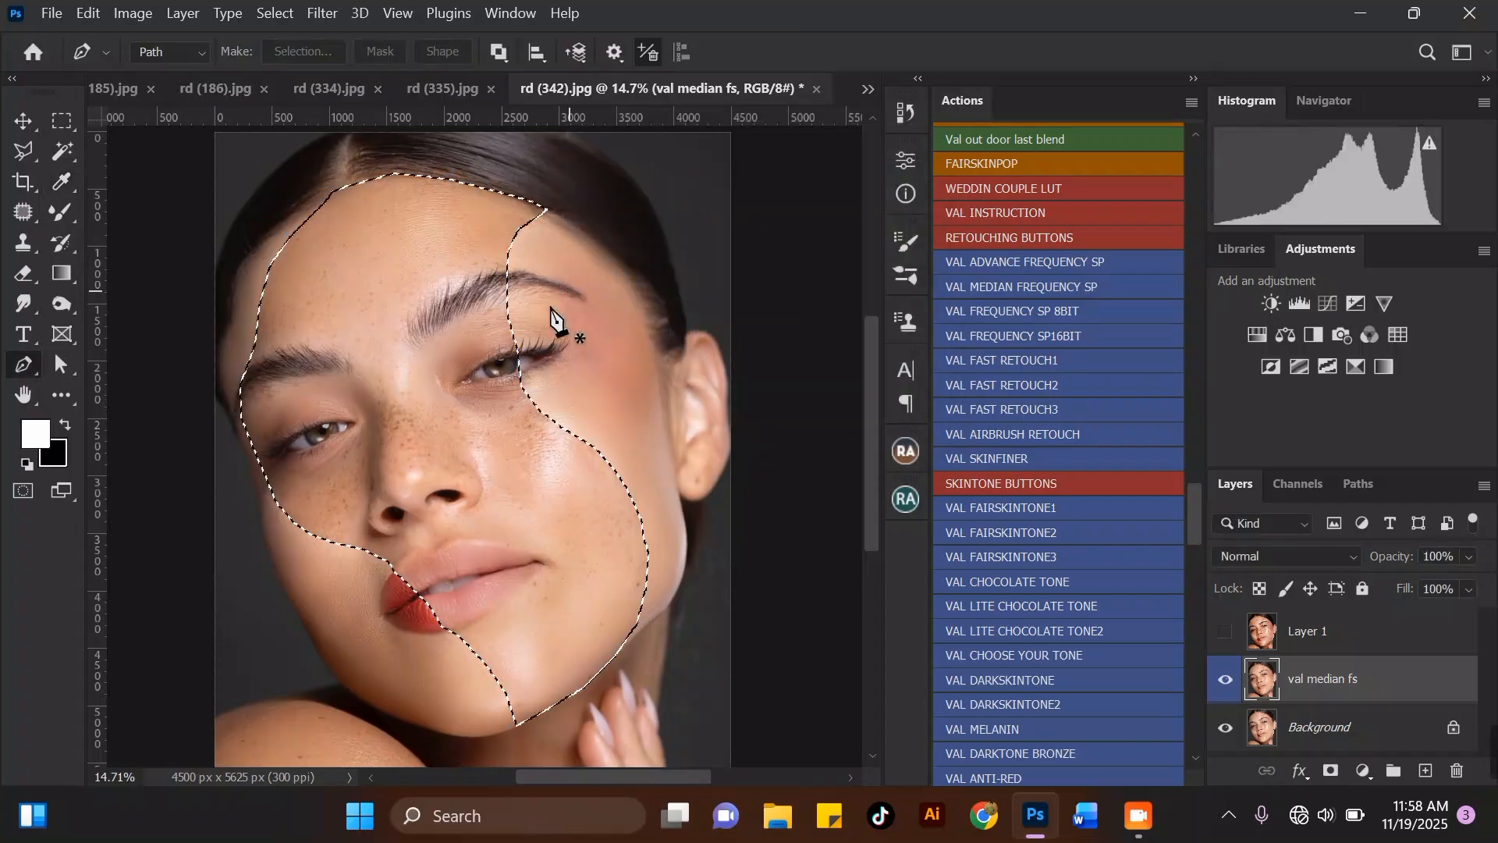
# Add a Curves adjustment layer masked to the selection and pull the RGB midtones down to about input 130, output 115.
pyautogui.scroll(-1, 526, 300)
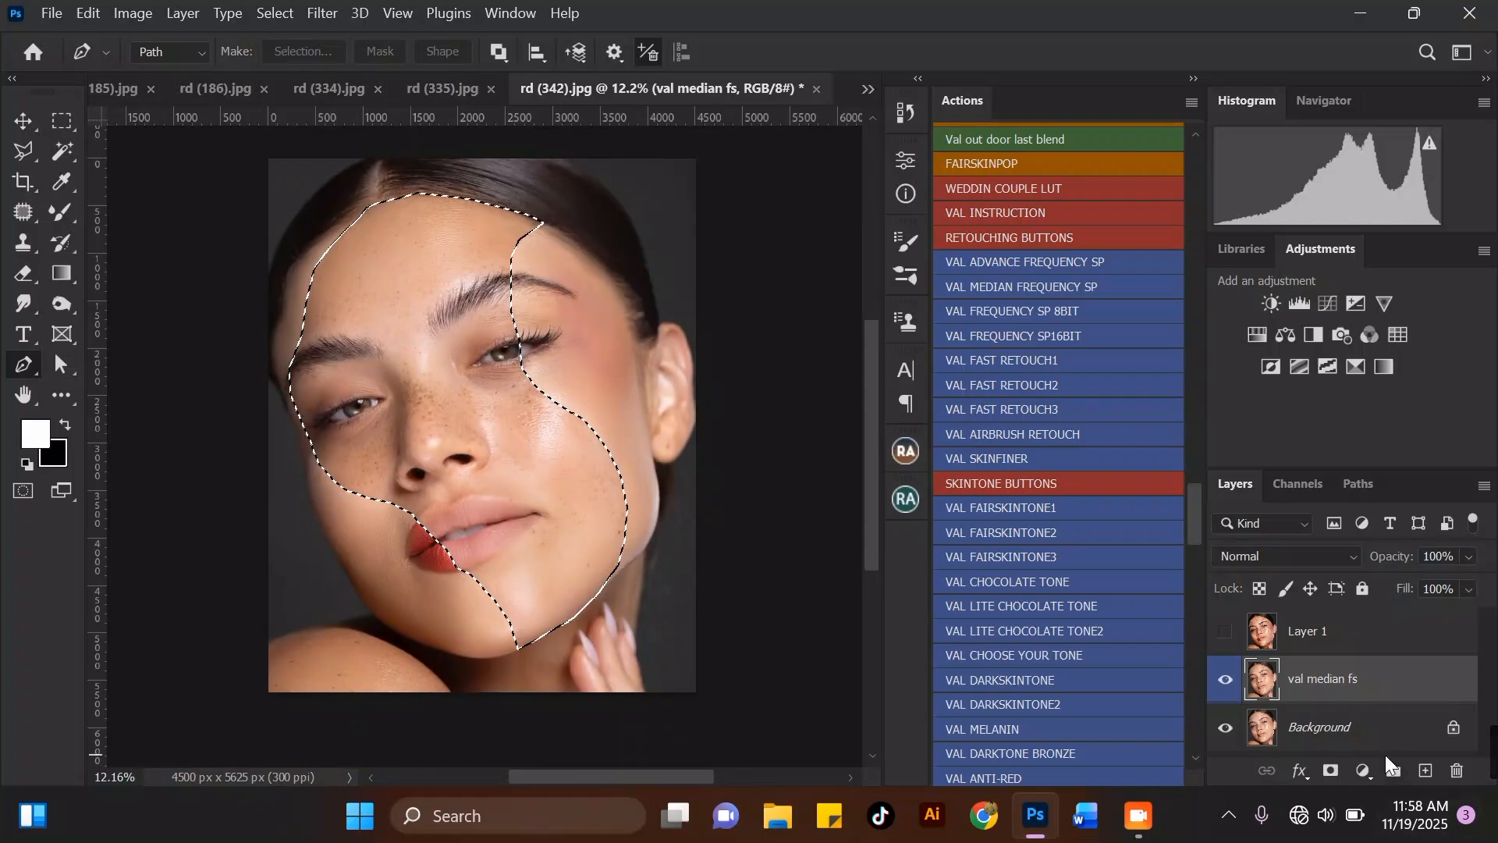
pyautogui.click(1362, 771)
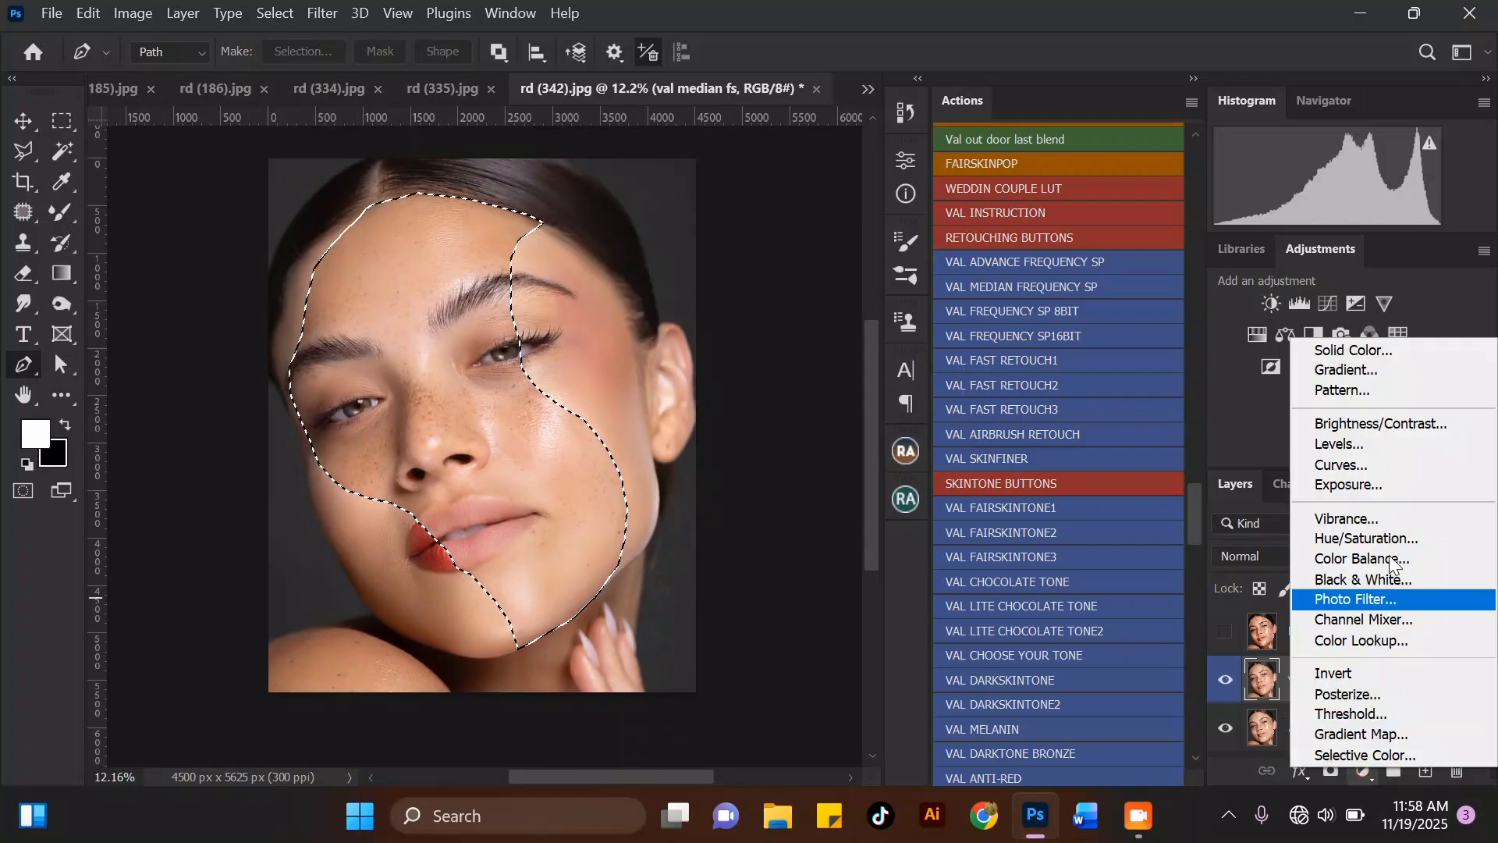
pyautogui.click(1386, 466)
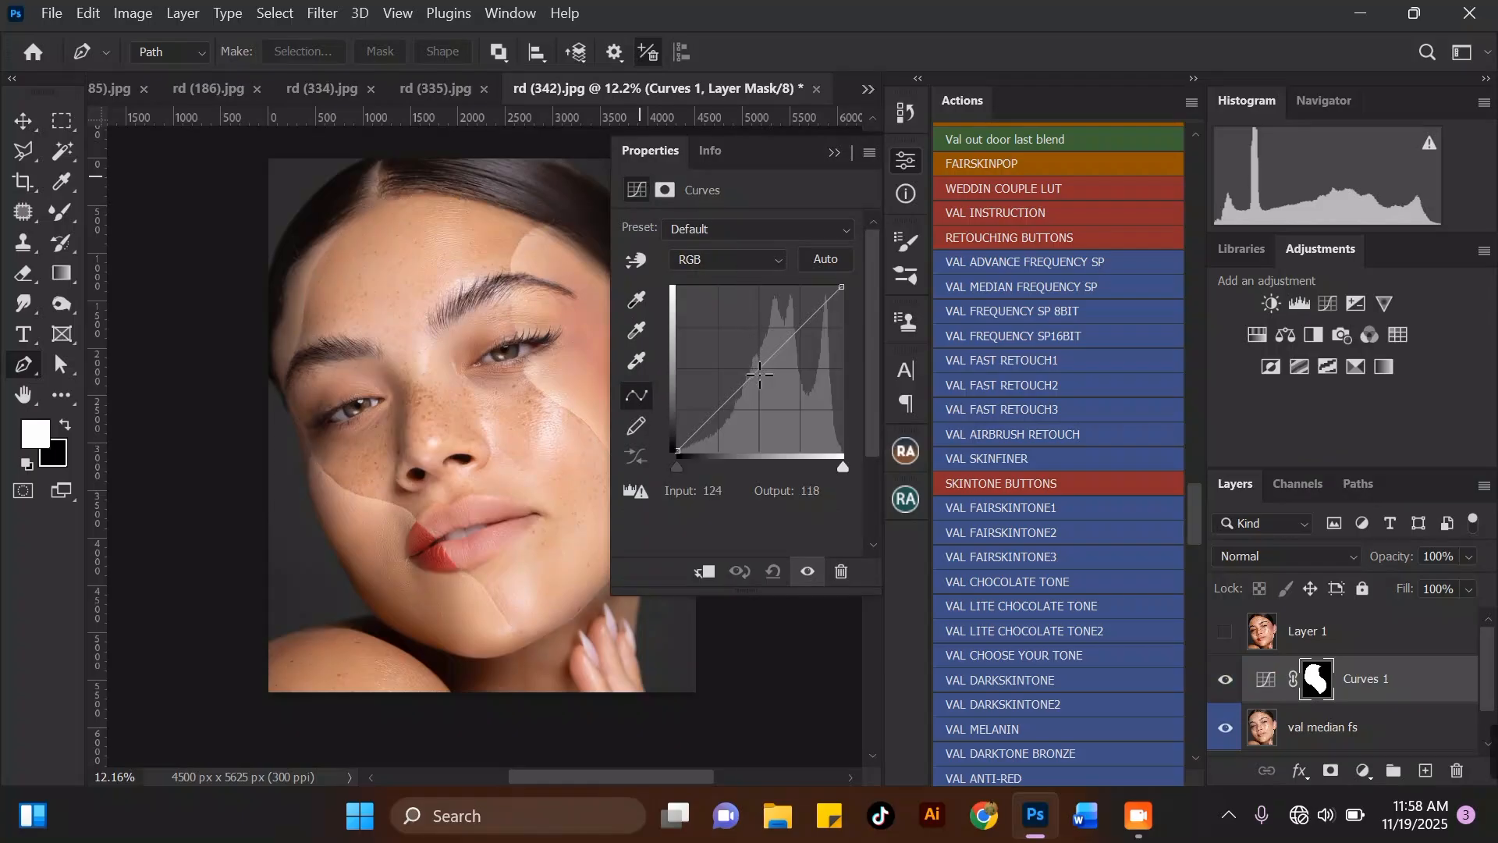
pyautogui.click(760, 375)
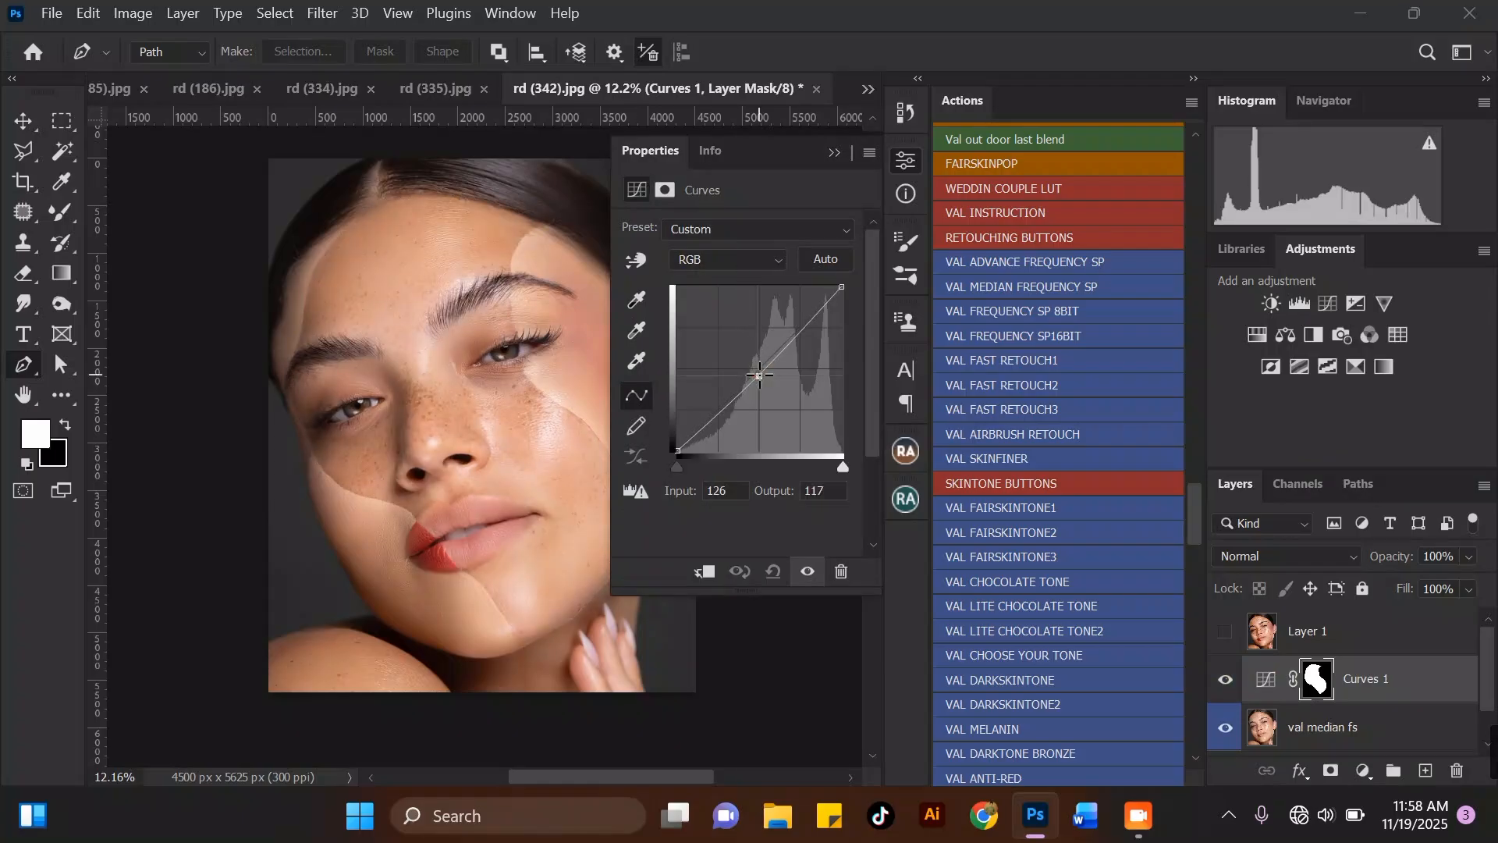
pyautogui.moveTo(760, 375); pyautogui.dragTo(760, 377)
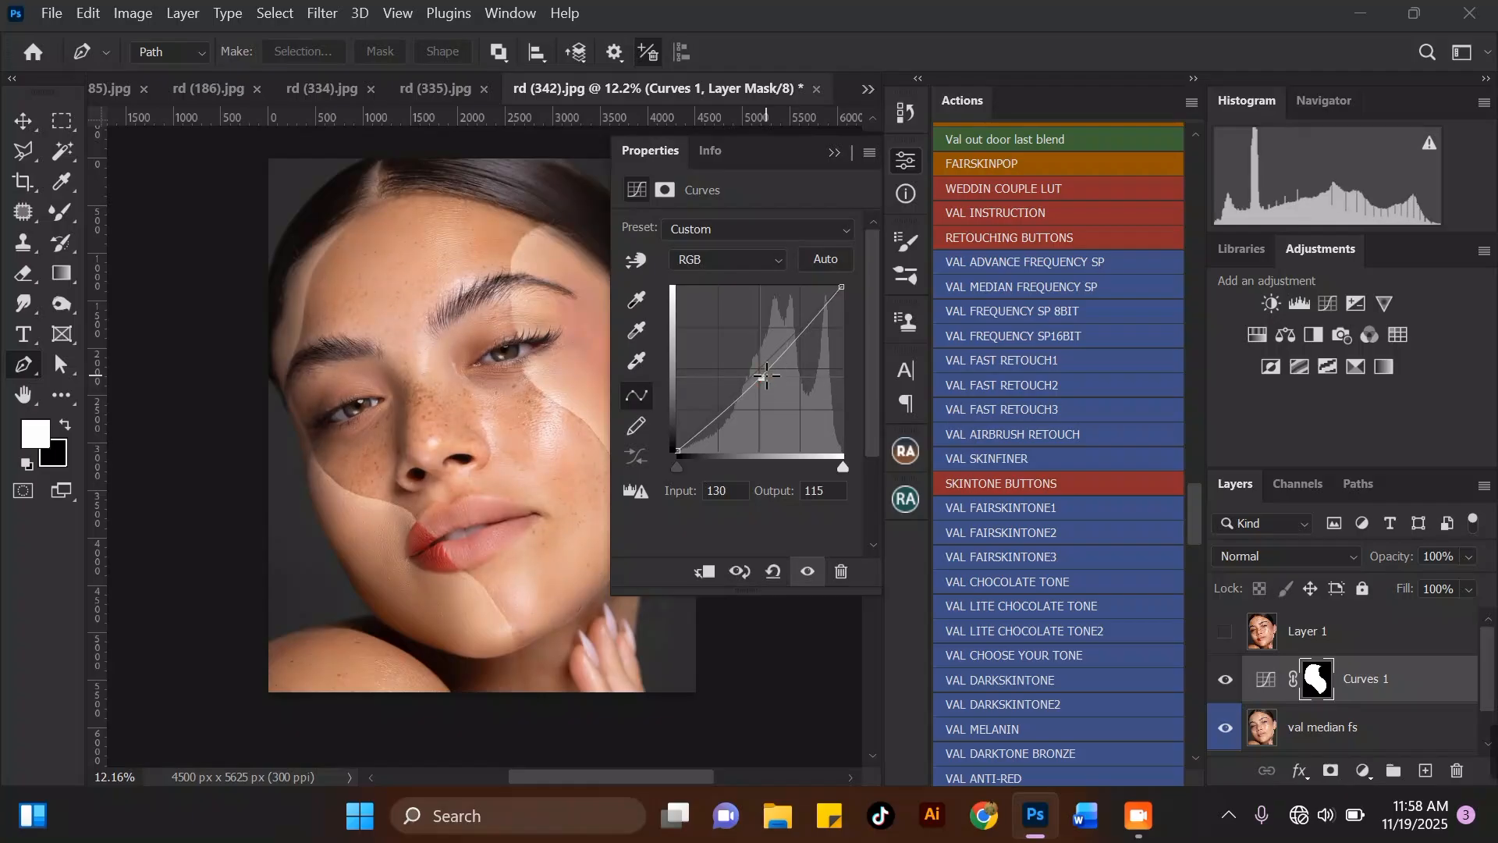
pyautogui.moveTo(766, 376); pyautogui.dragTo(766, 378)
pyautogui.click(834, 153)
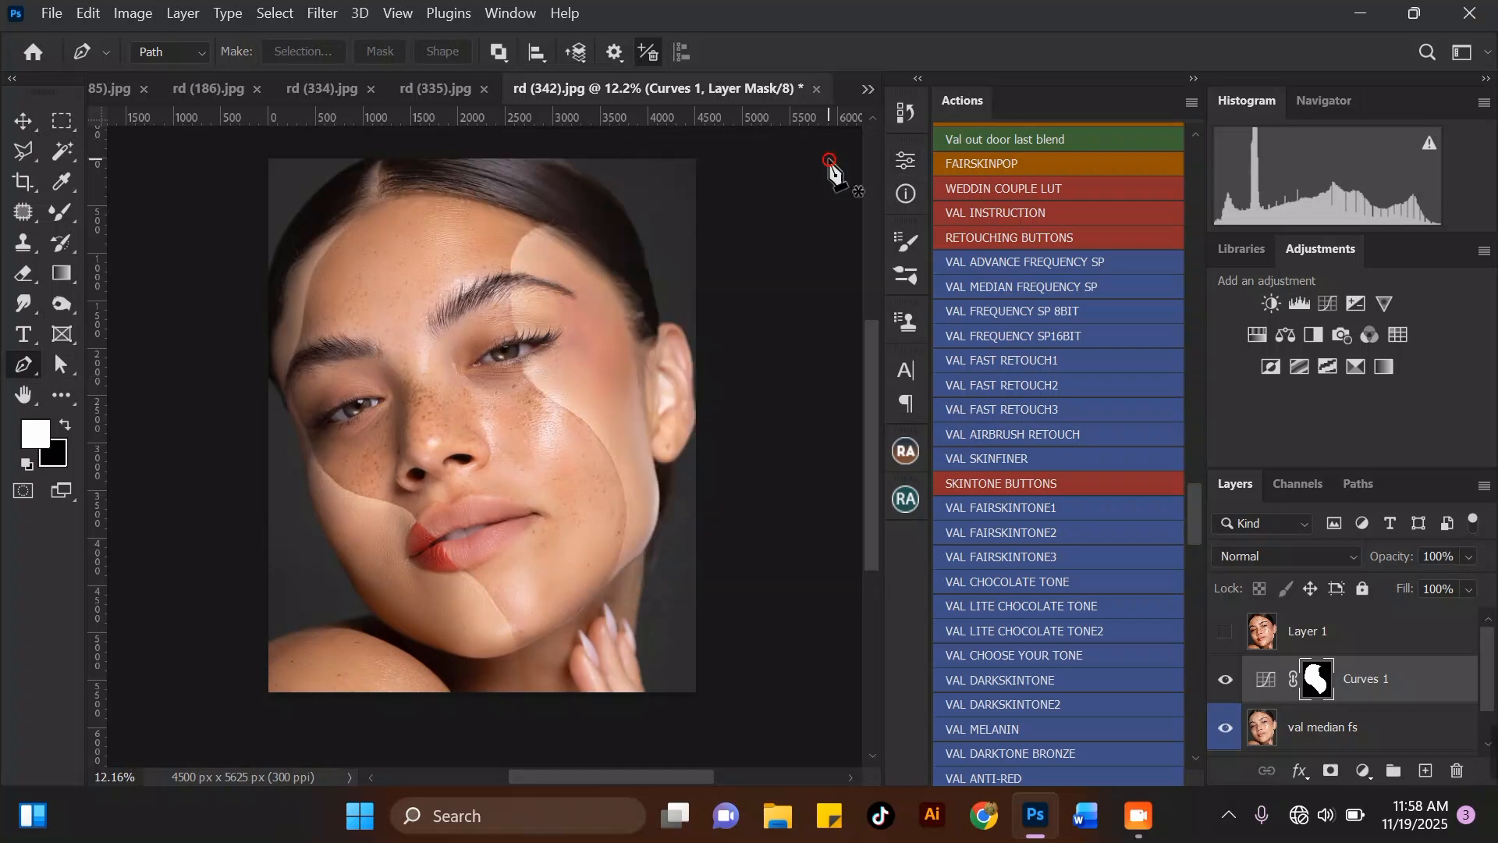
# Compare the face with and without the Curves adjustment and examine the remaining tone differences along the seams.
pyautogui.scroll(1, 338, 435)
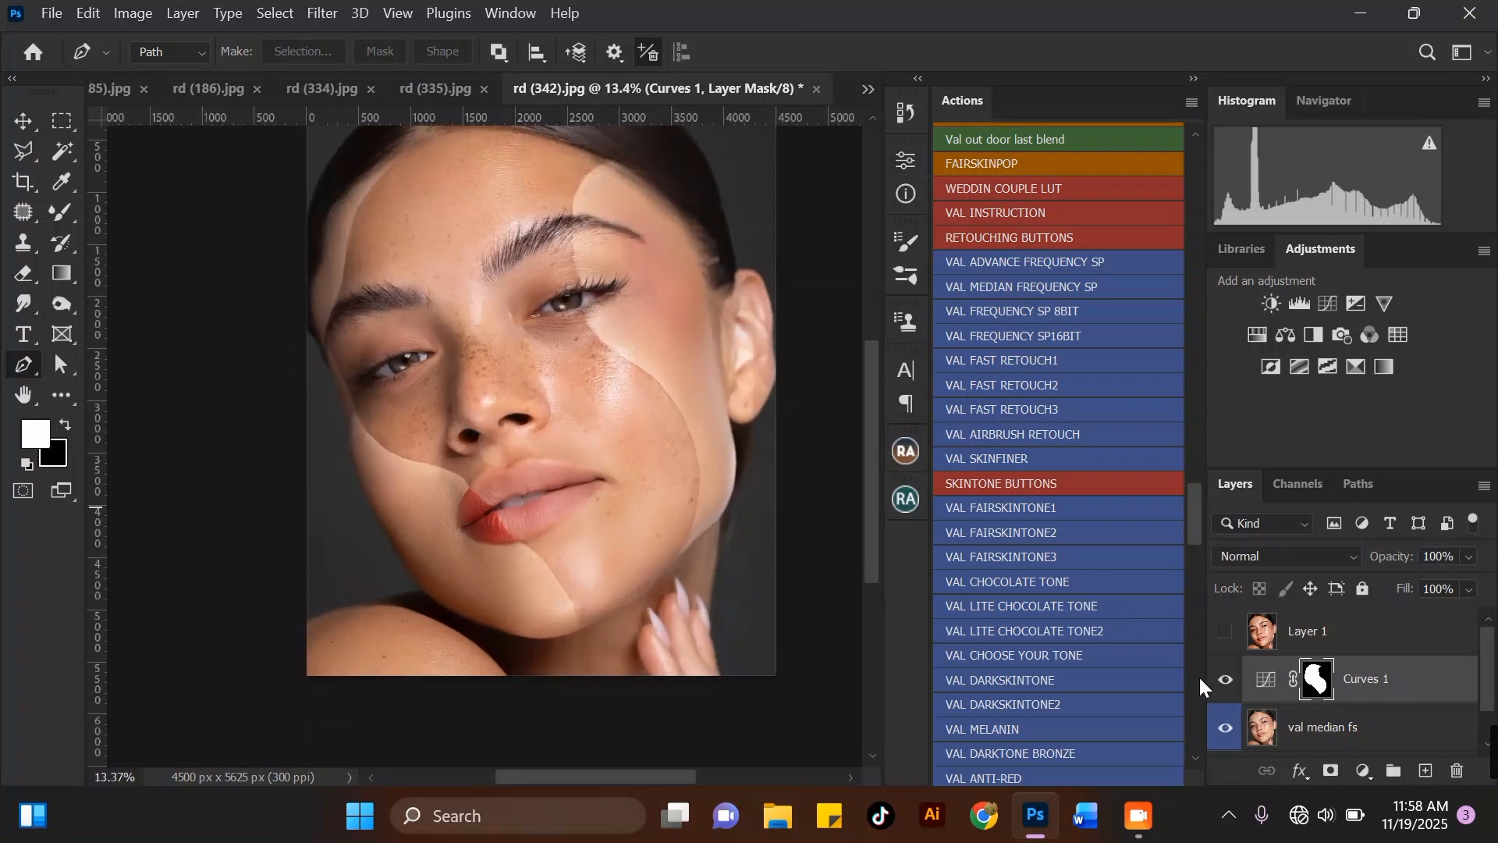
pyautogui.click(1225, 681)
pyautogui.click(1224, 683)
pyautogui.scroll(3, 545, 260)
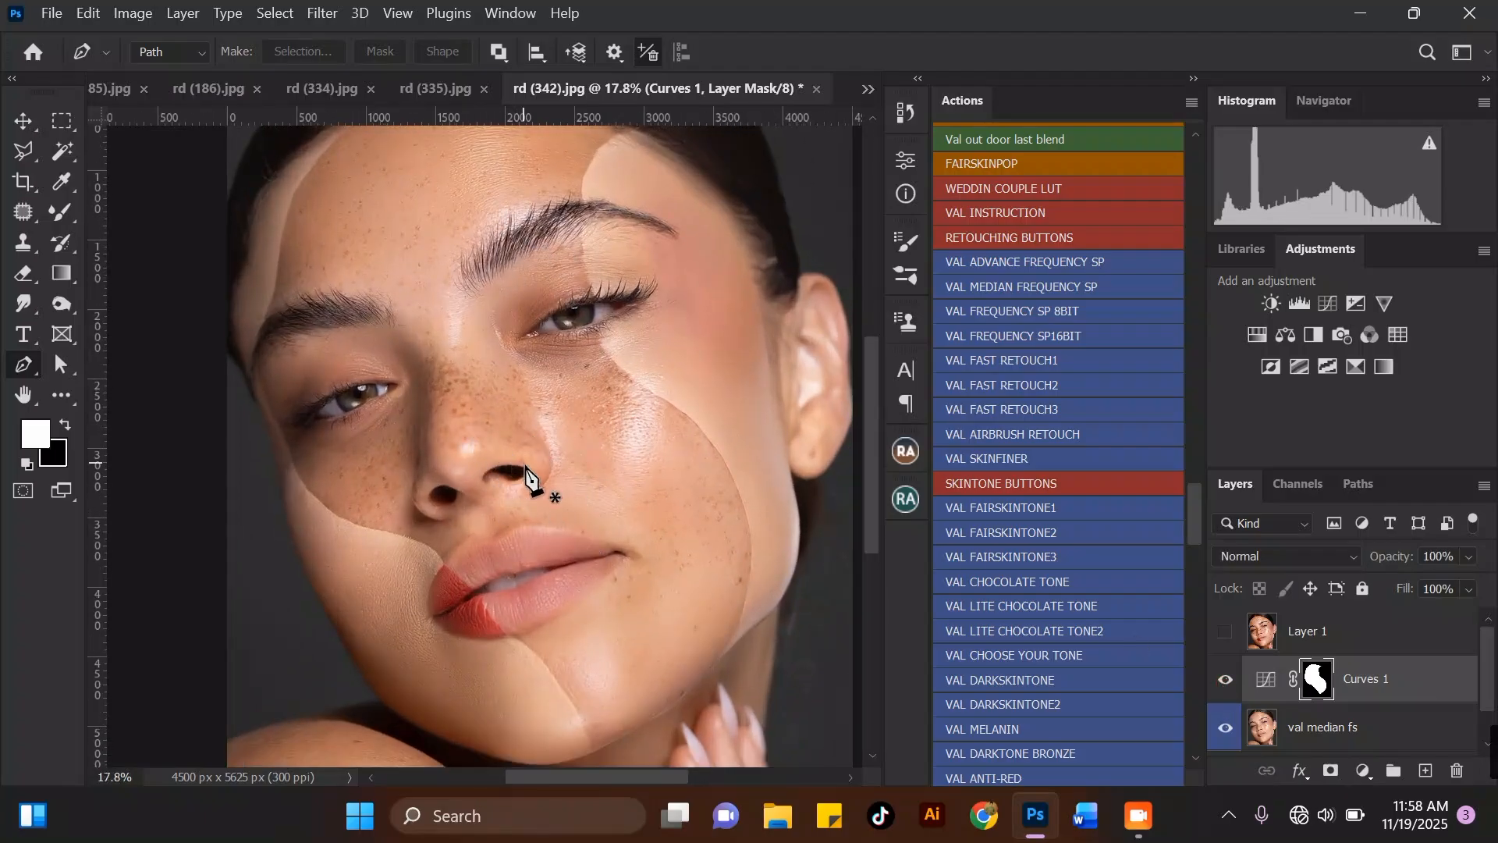
pyautogui.scroll(-2, 535, 351)
pyautogui.scroll(1, 533, 351)
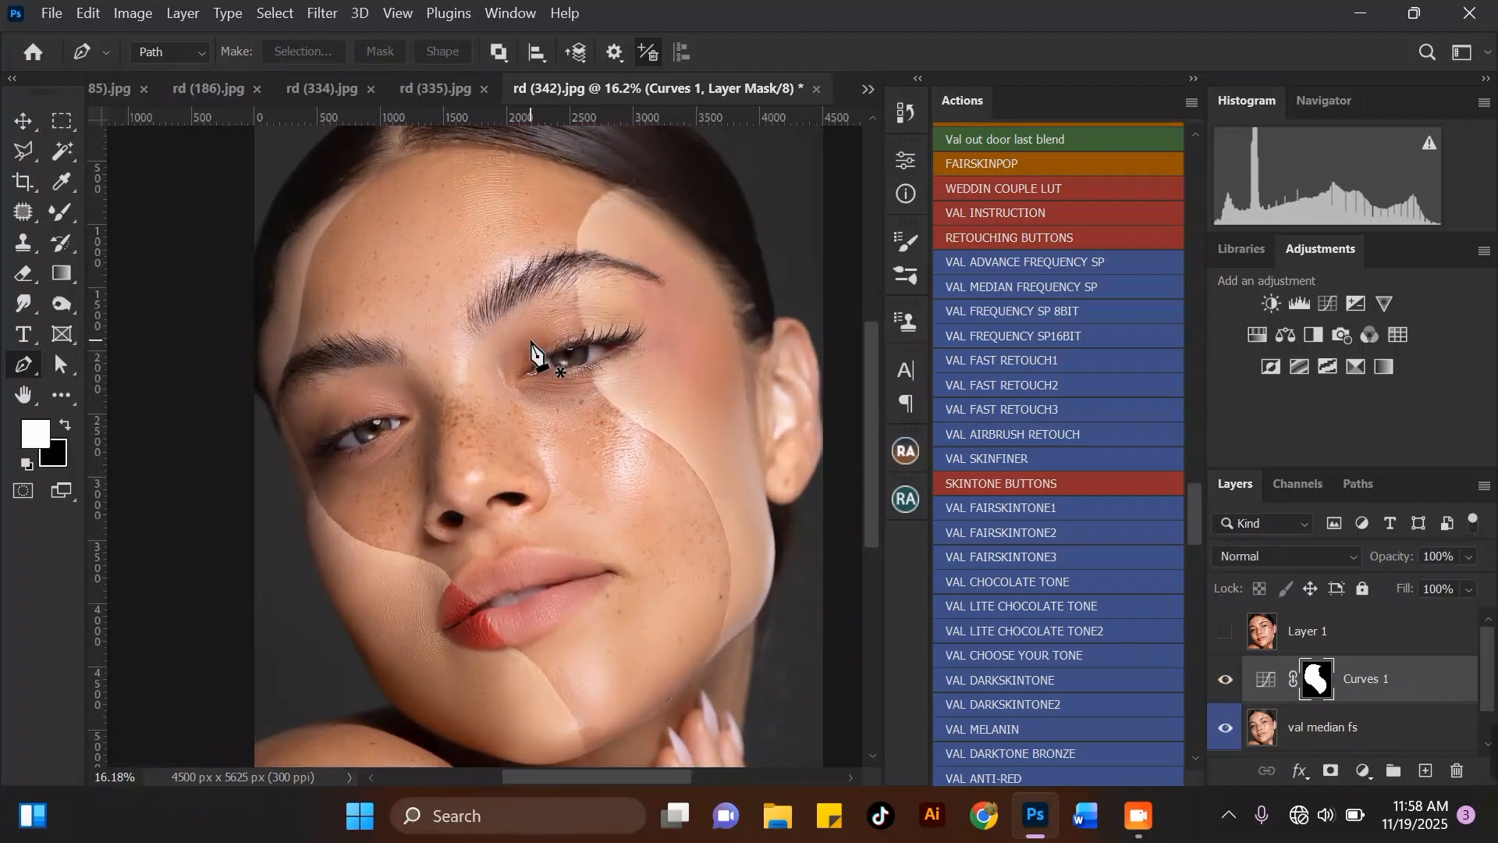
# Choose the Pixelstains Skin Brush 03 - freckles preset from the Val freckles 2 set for the Brush tool.
pyautogui.click(60, 214)
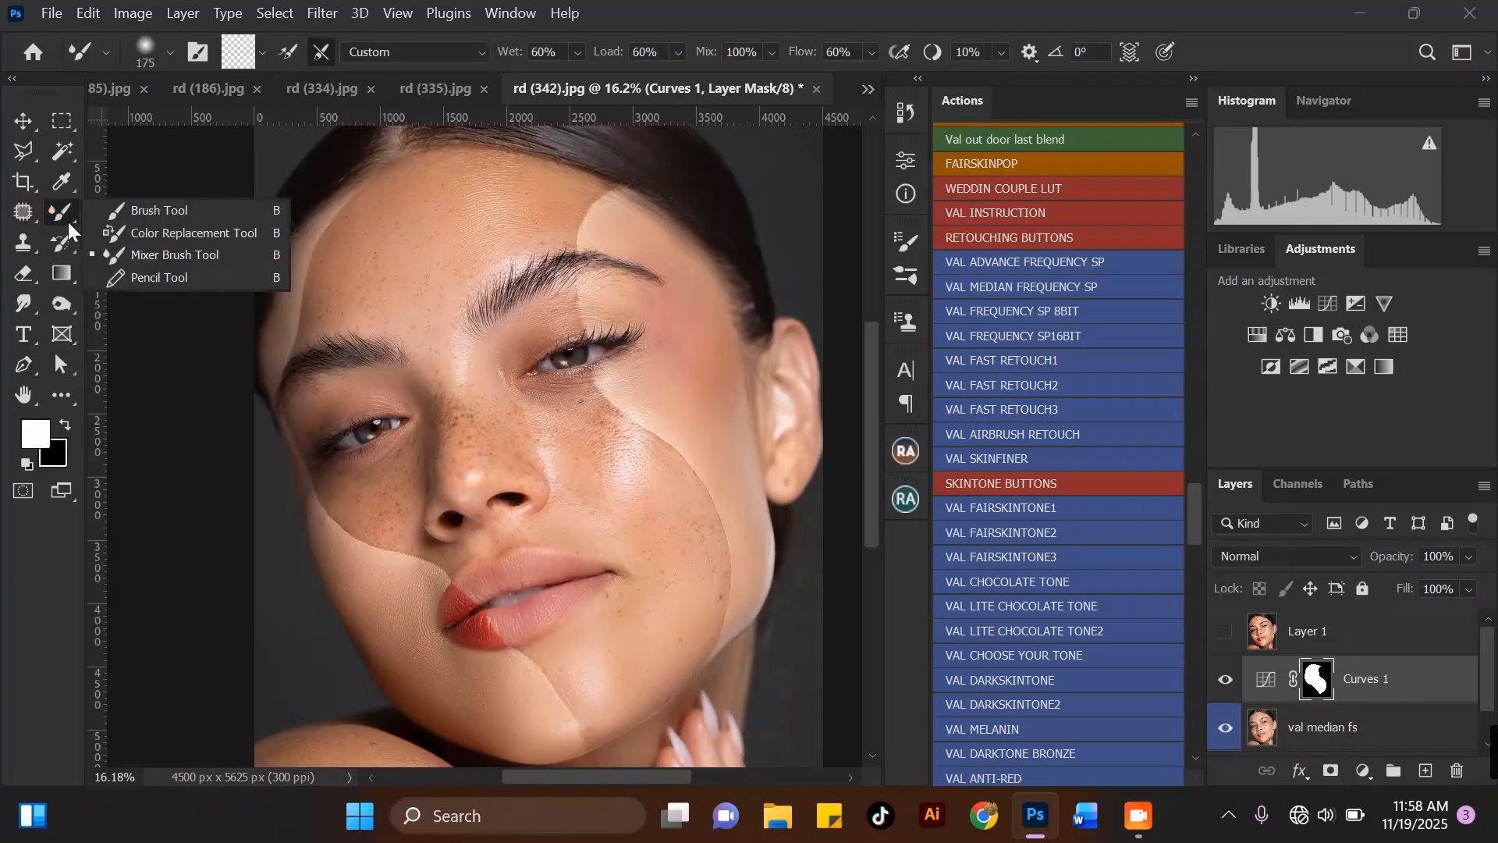
pyautogui.click(192, 216)
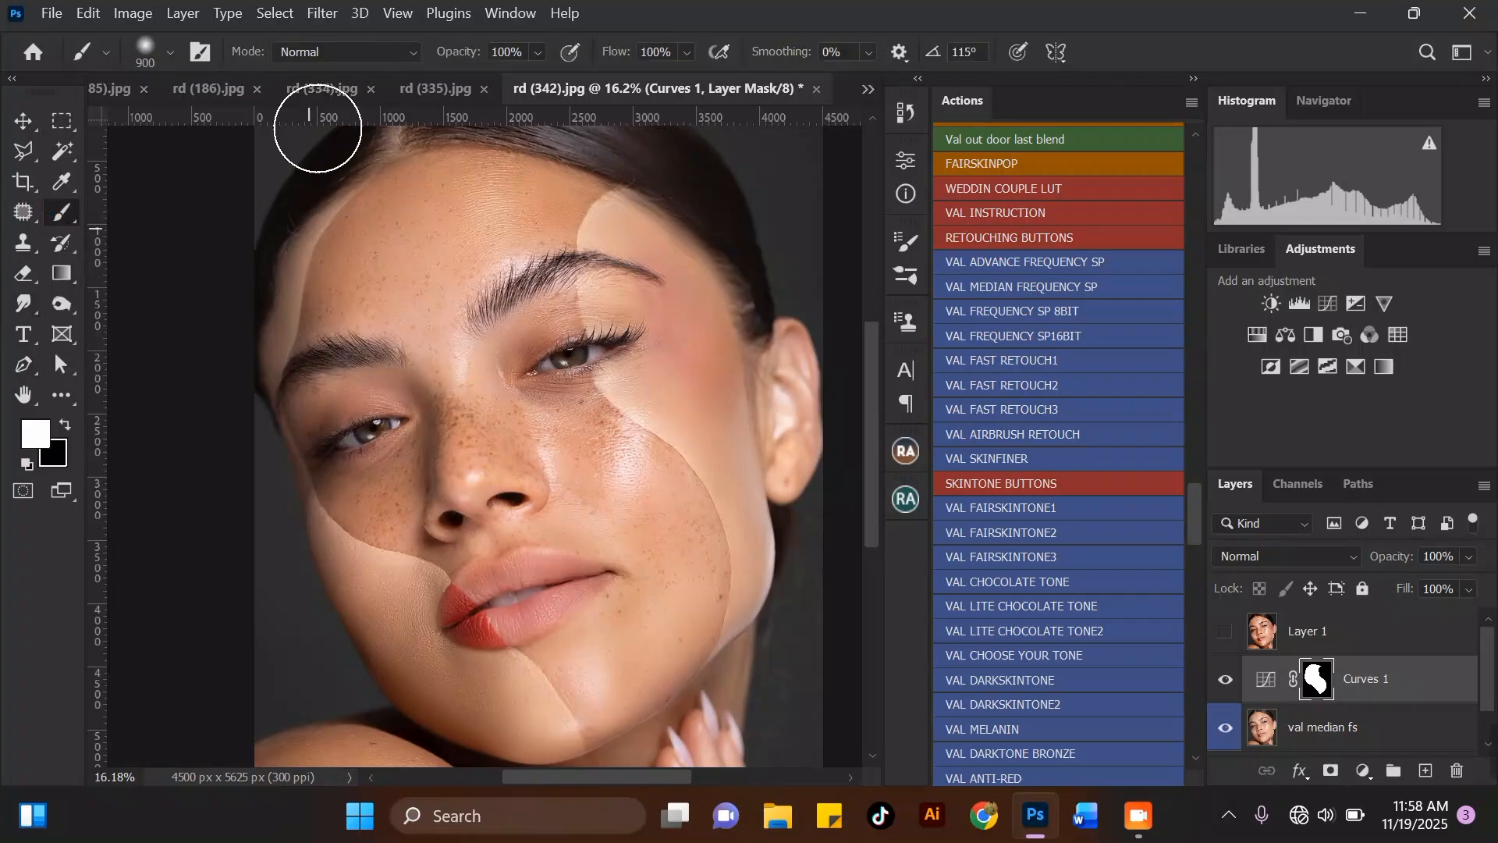
pyautogui.click(171, 53)
pyautogui.click(40, 313)
pyautogui.moveTo(531, 358); pyautogui.dragTo(523, 404)
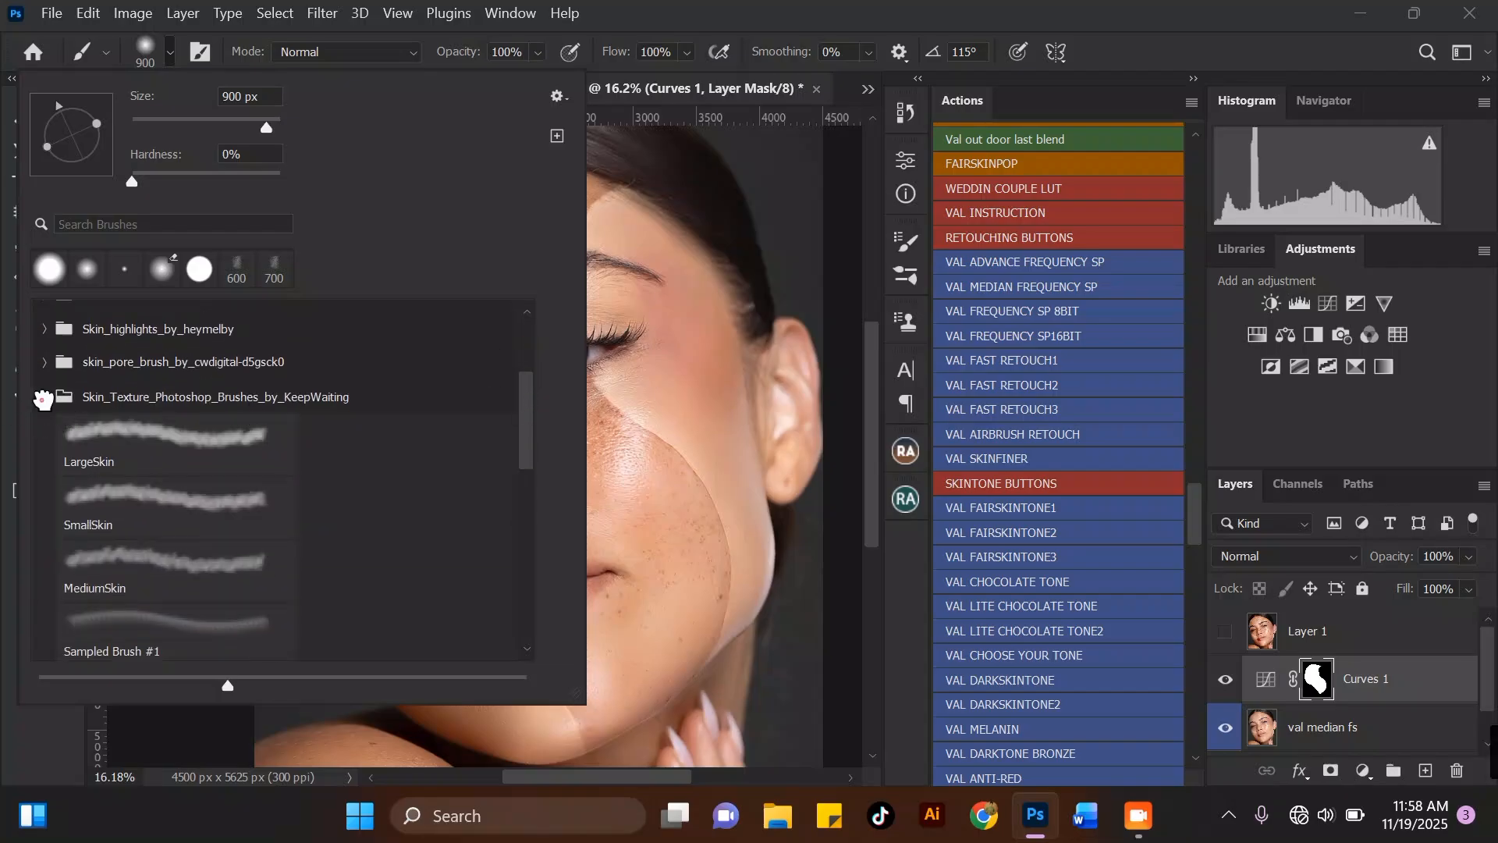
pyautogui.click(43, 396)
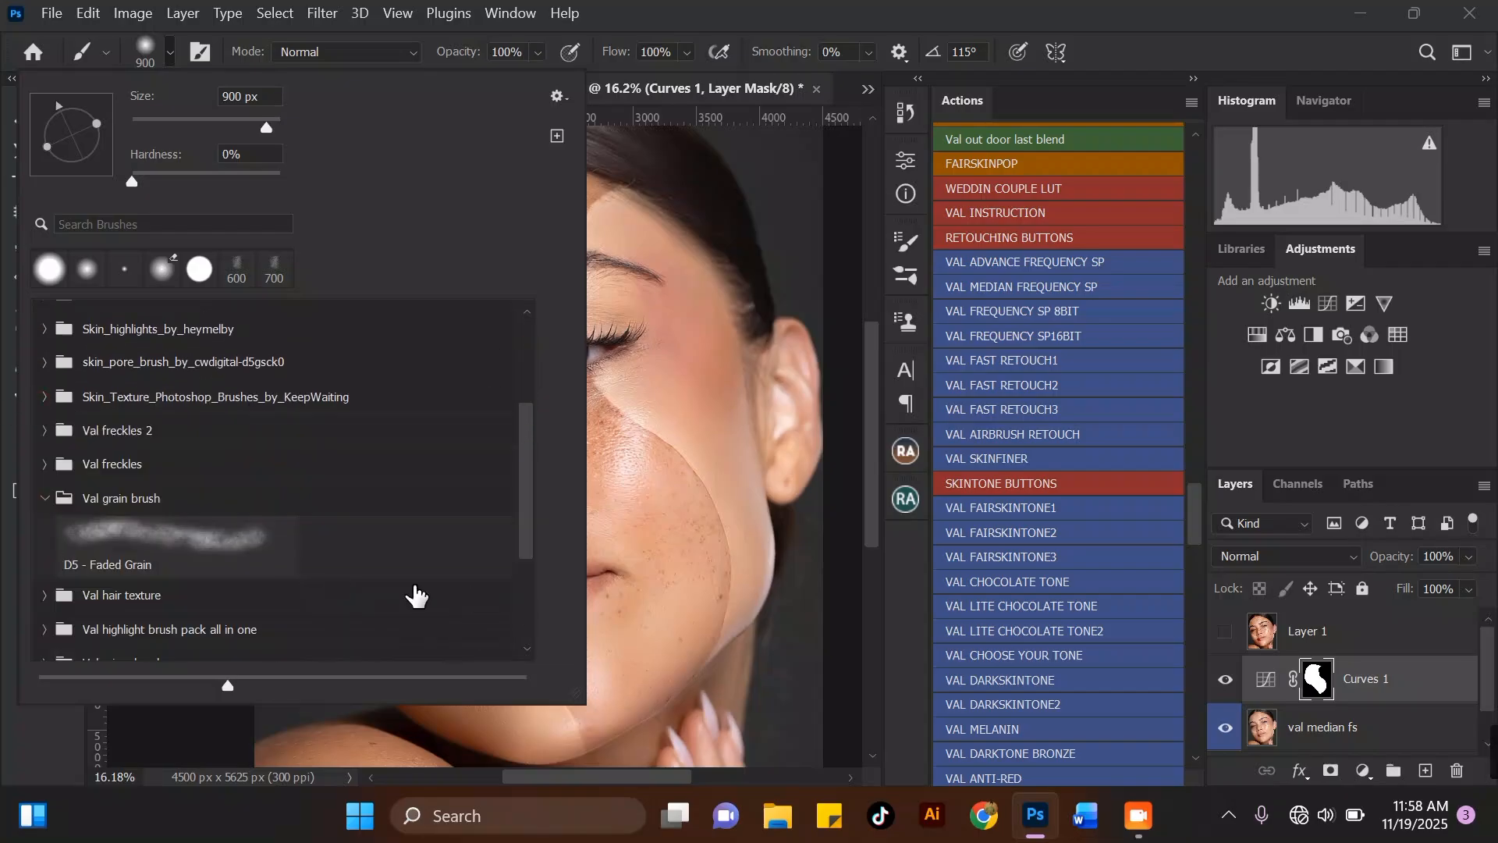
pyautogui.click(43, 430)
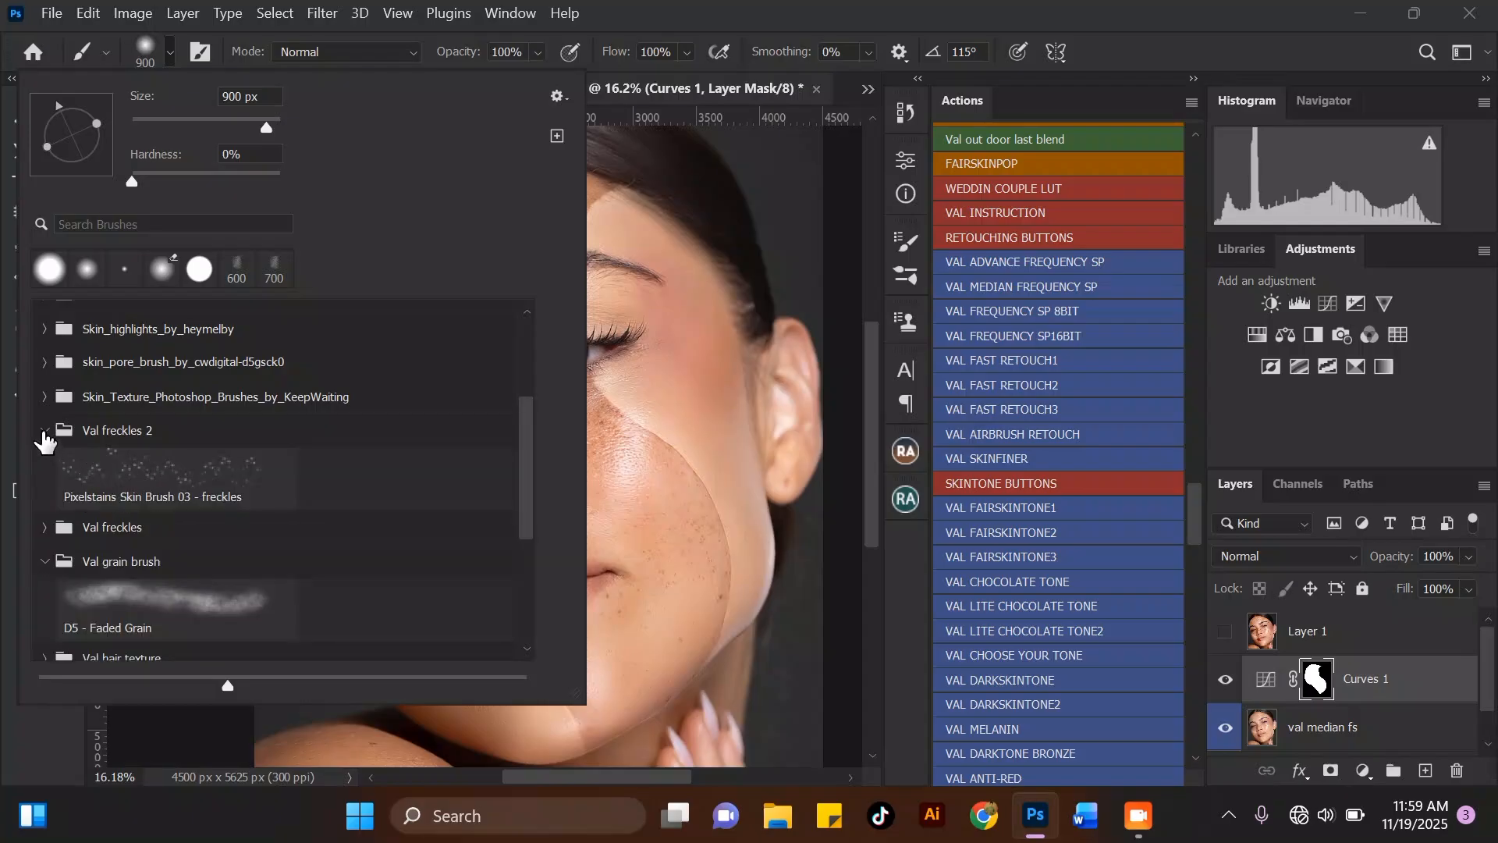
pyautogui.click(43, 431)
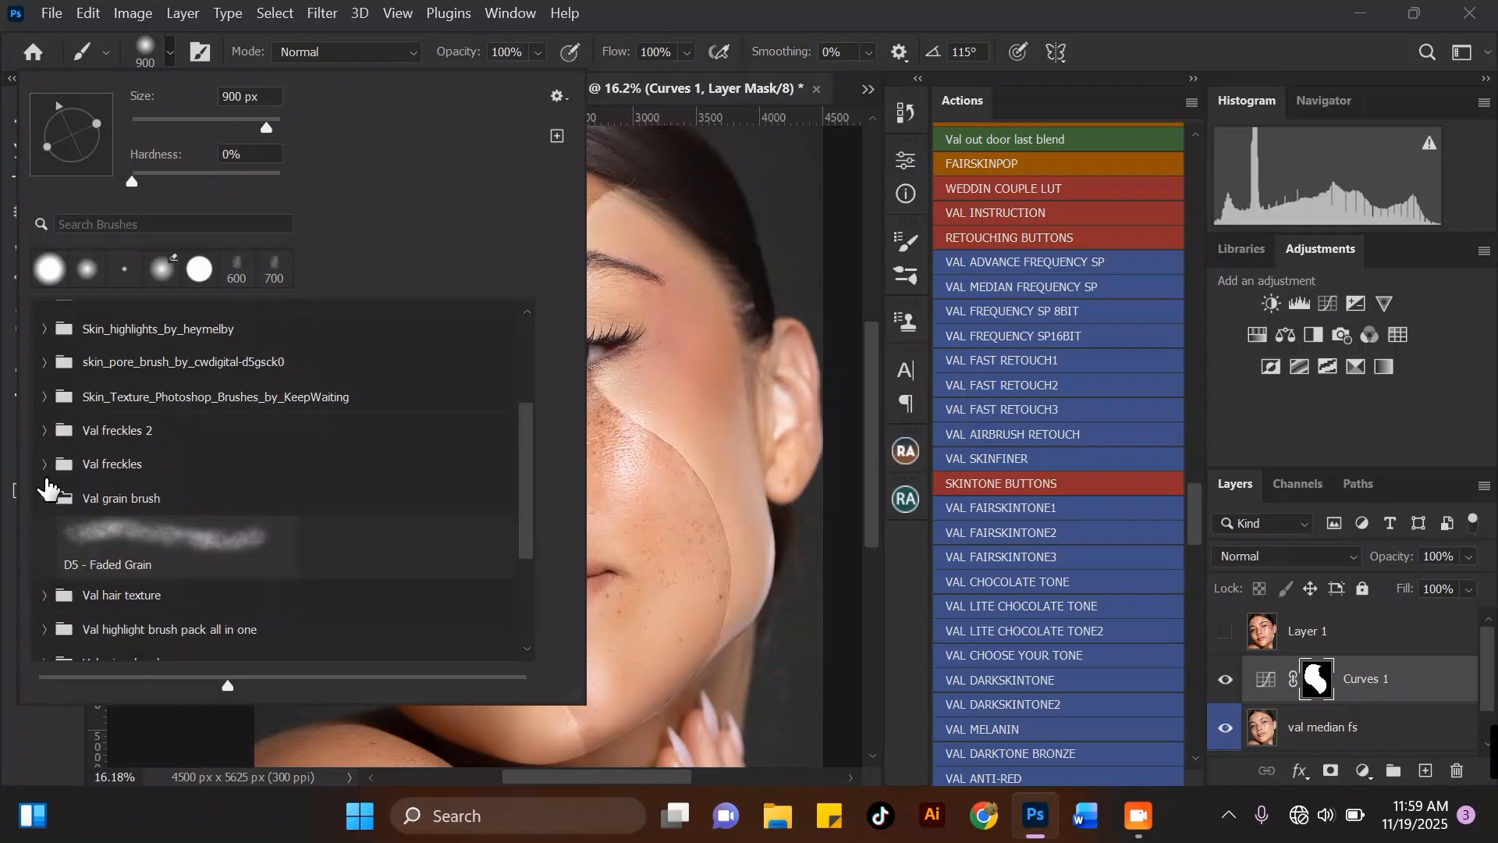
pyautogui.click(45, 464)
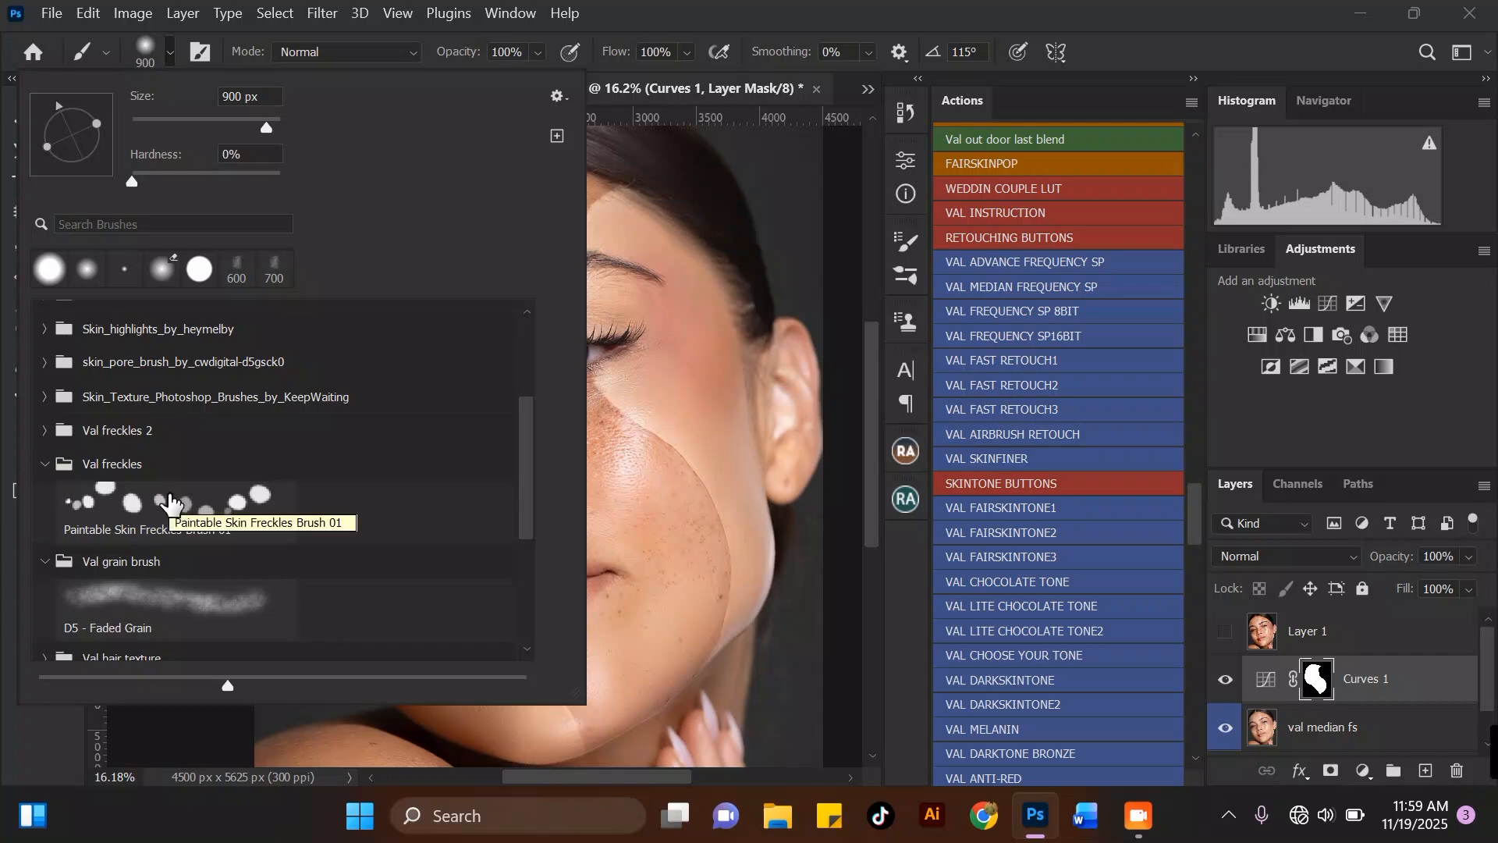
pyautogui.click(43, 431)
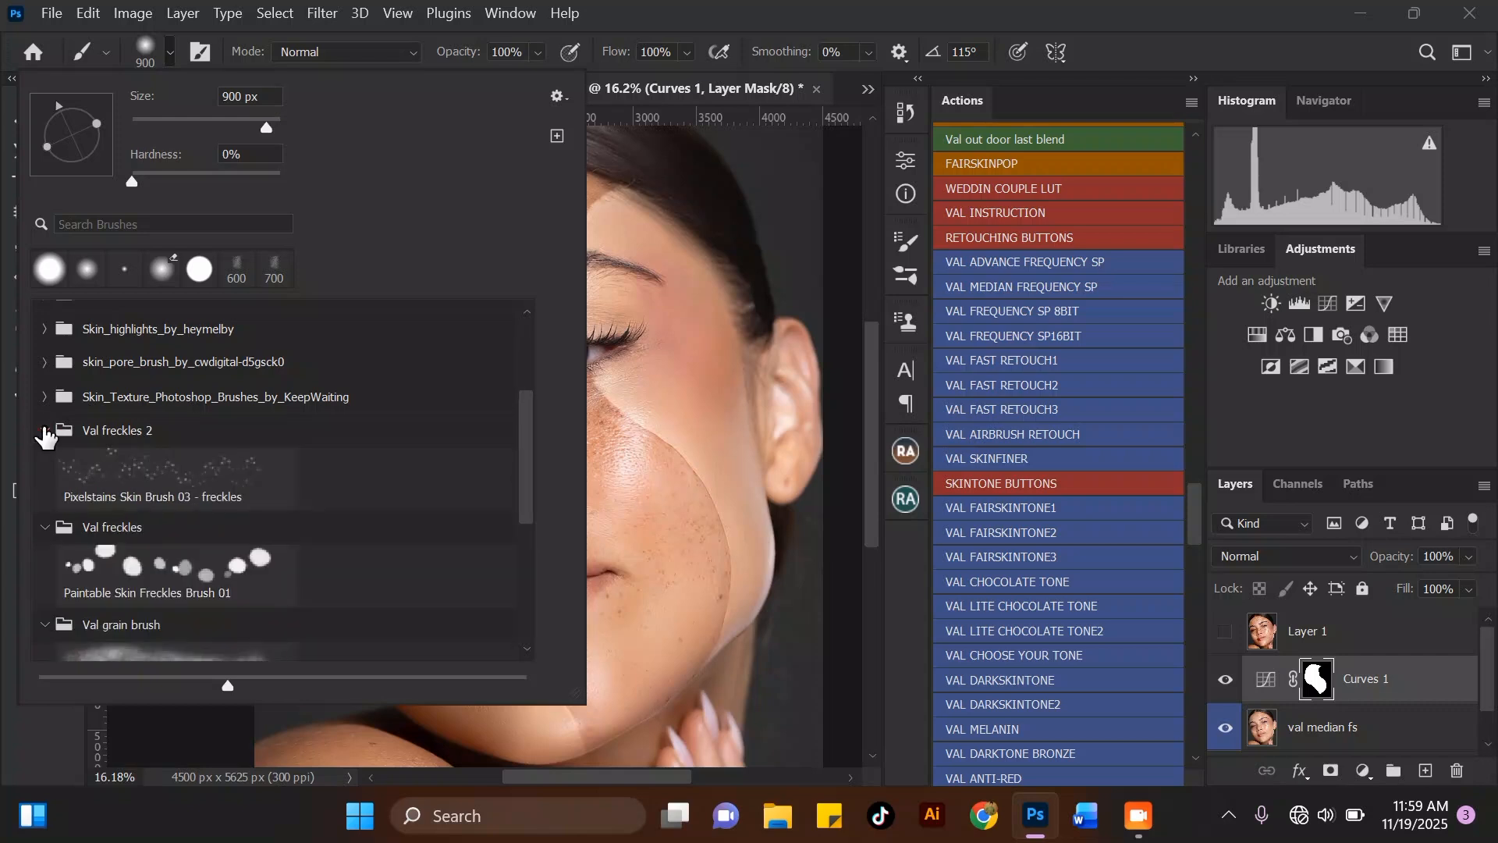
pyautogui.click(245, 492)
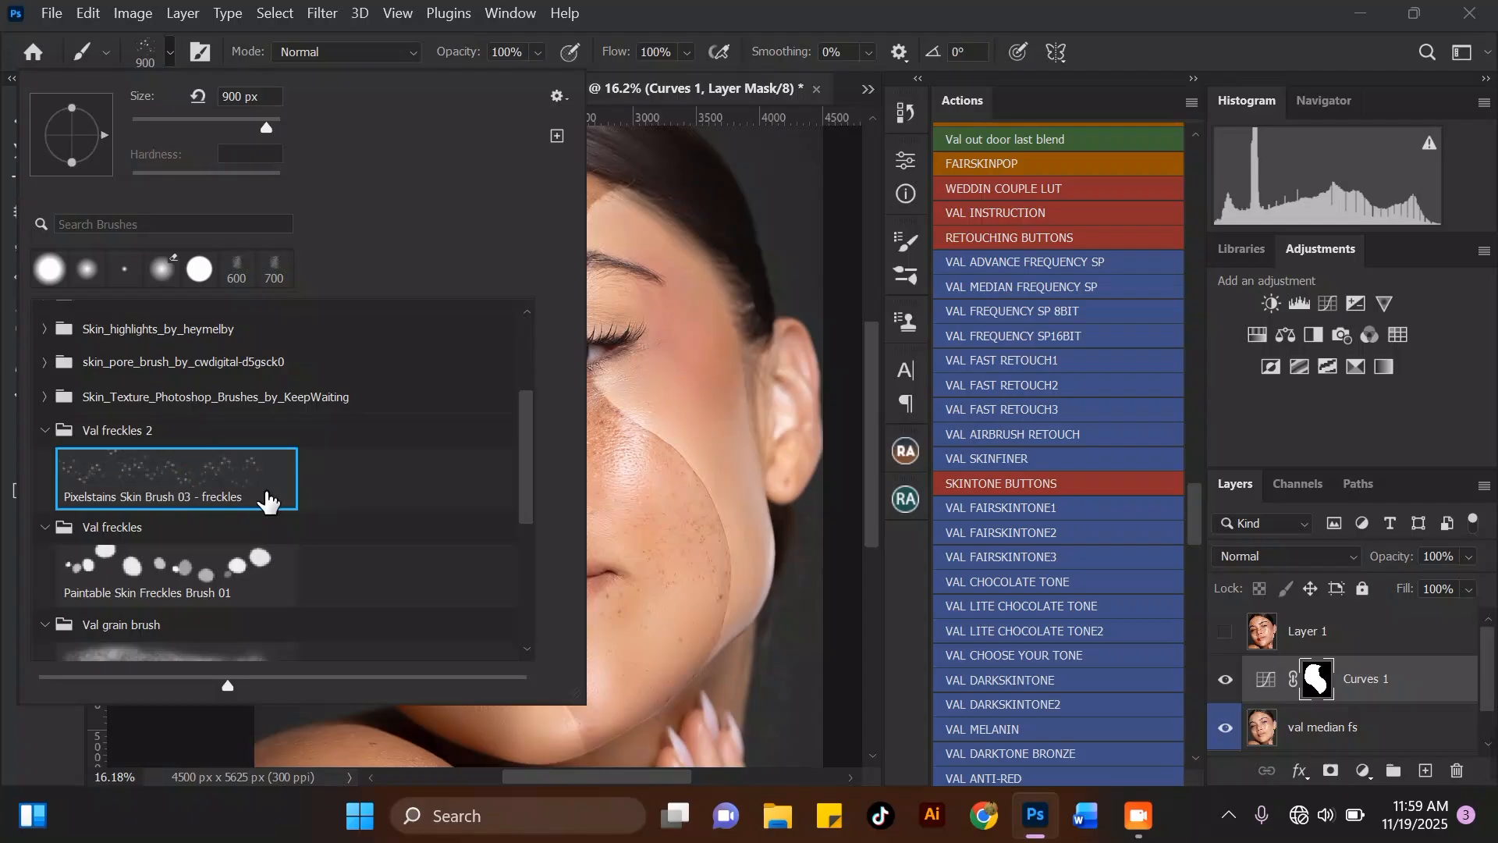
pyautogui.doubleClick(226, 470)
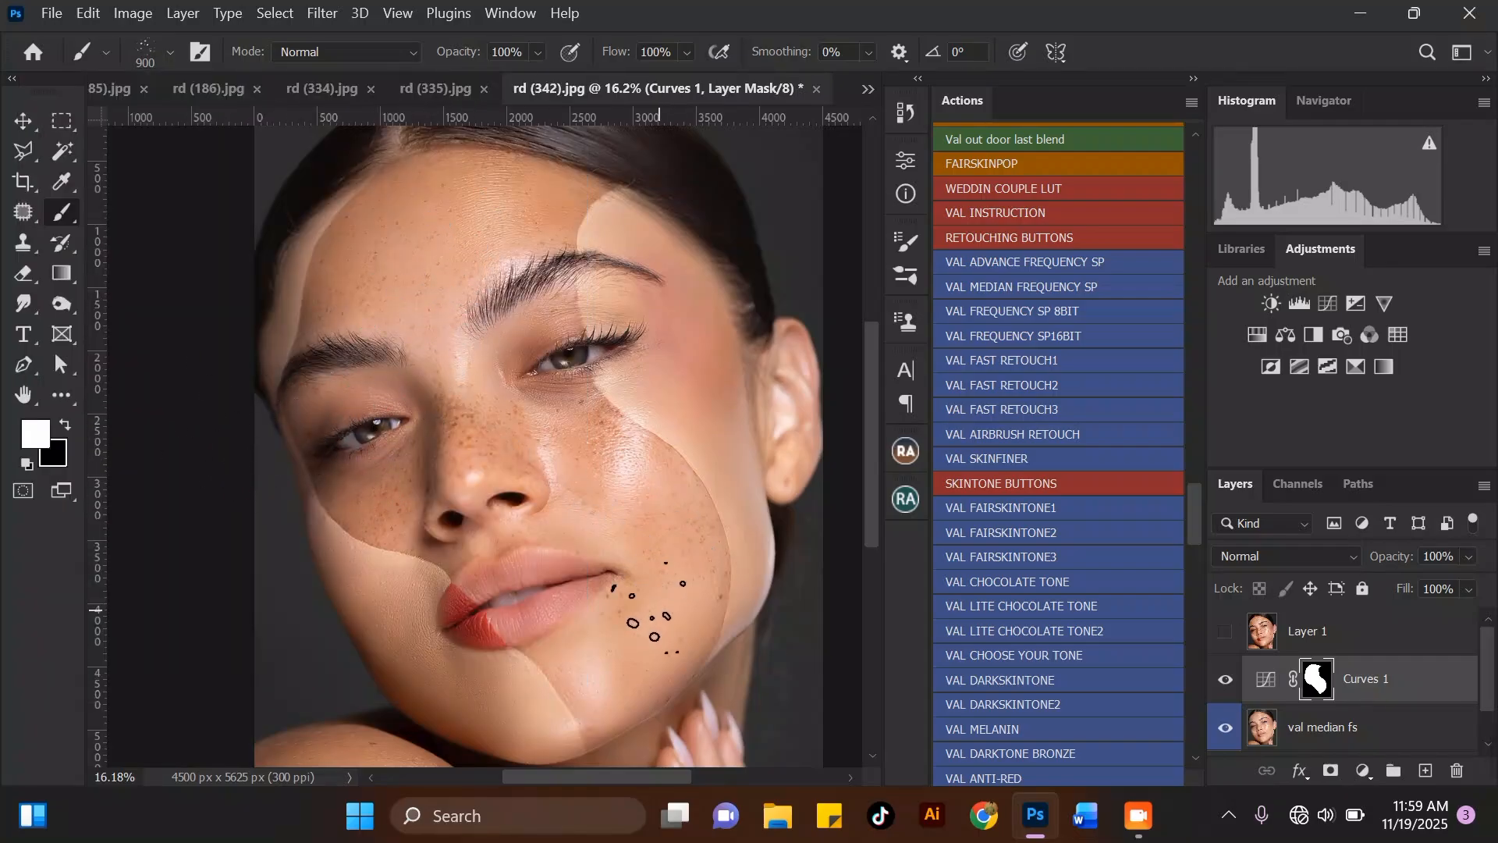
pyautogui.scroll(1, 591, 480)
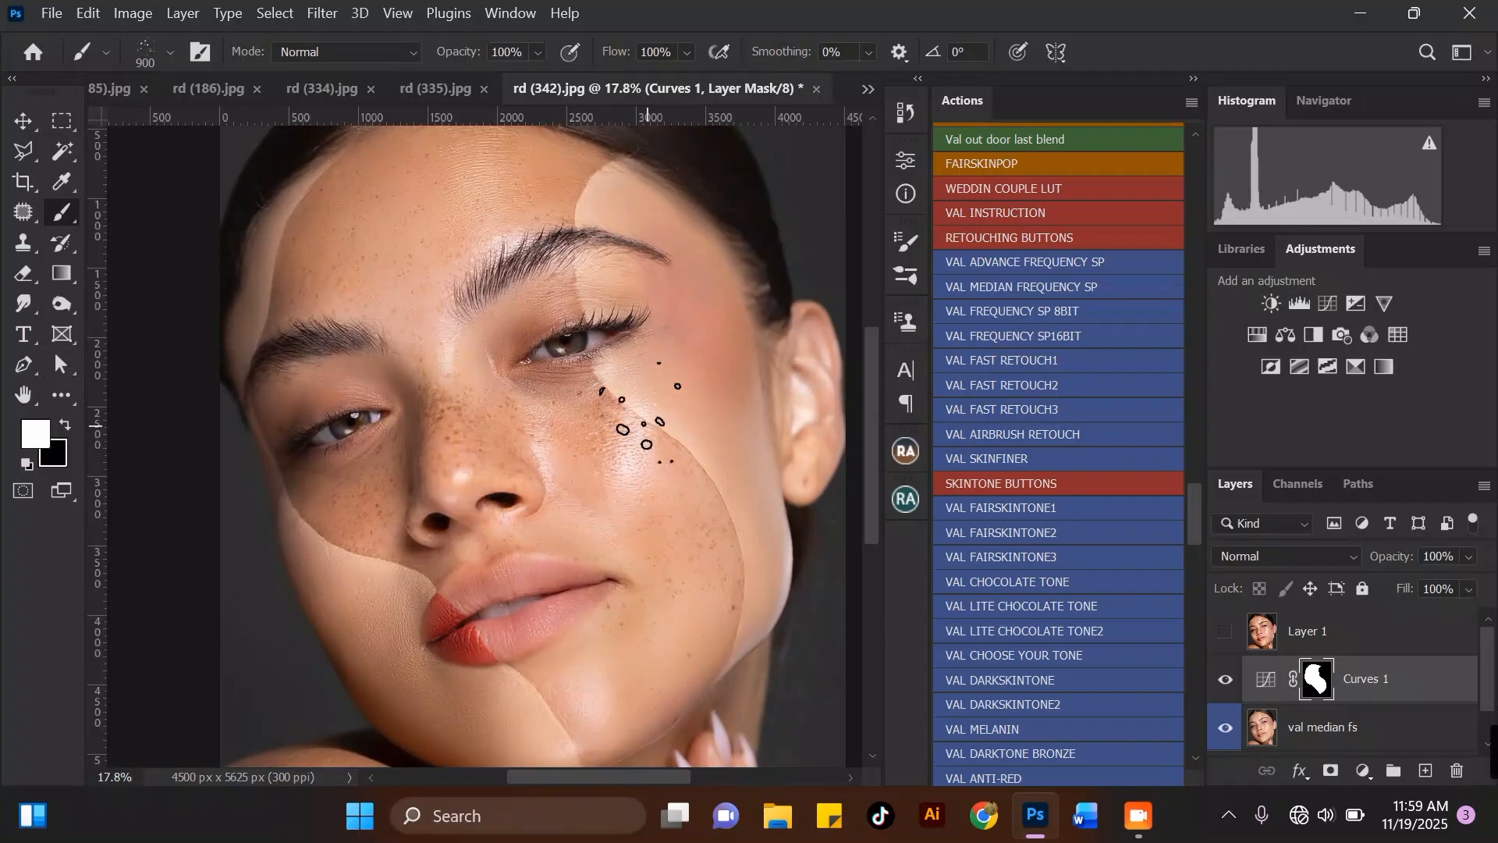
pyautogui.click(39, 437)
pyautogui.click(390, 203)
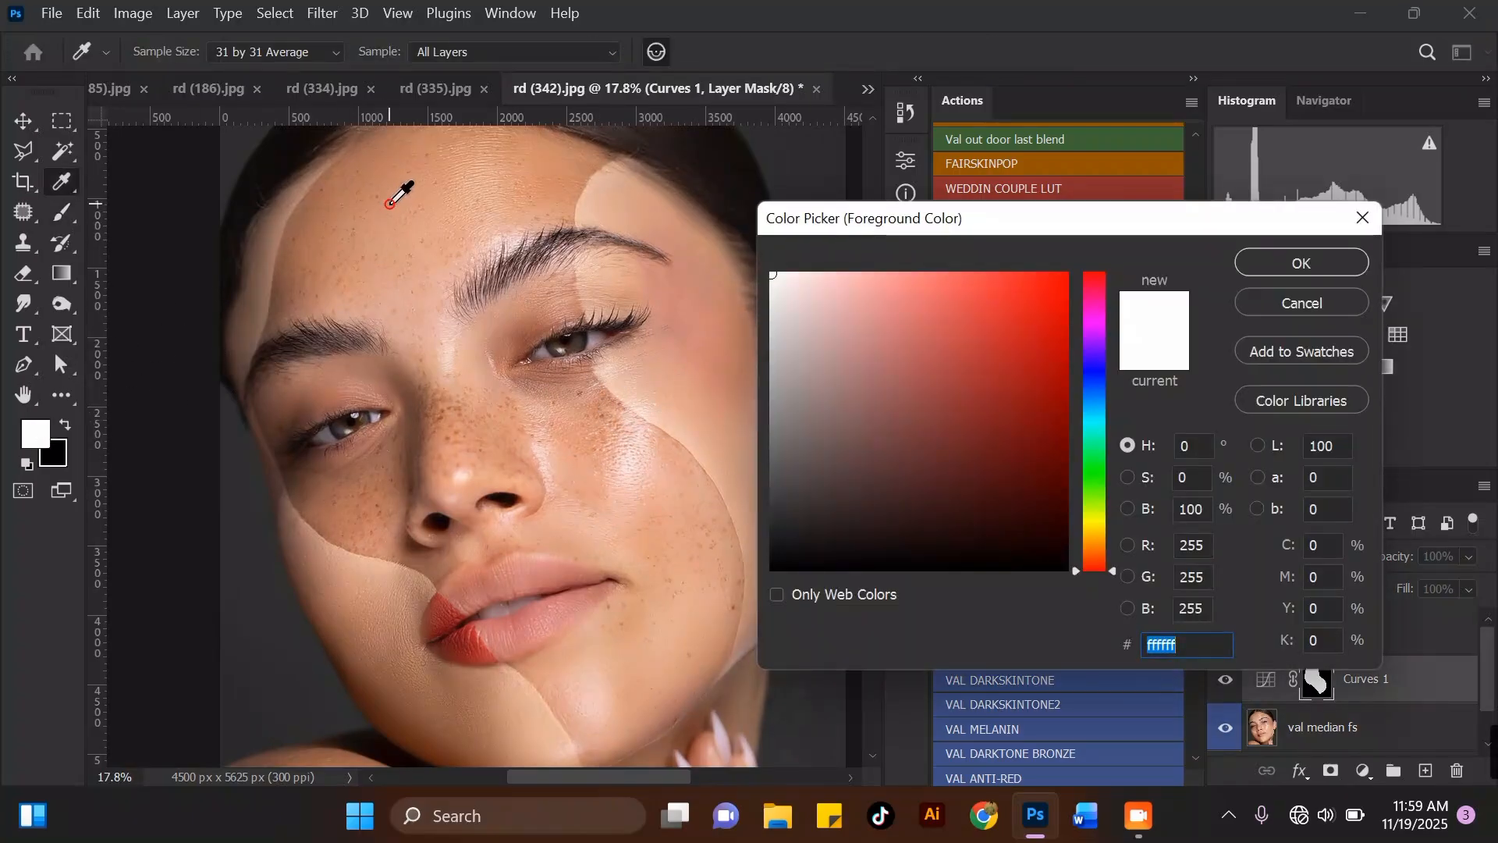
pyautogui.click(1302, 303)
# With the val median fs layer active, sample the forehead skin tone #d1937a as the foreground color for the brush.
pyautogui.press('b')
pyautogui.press('i')
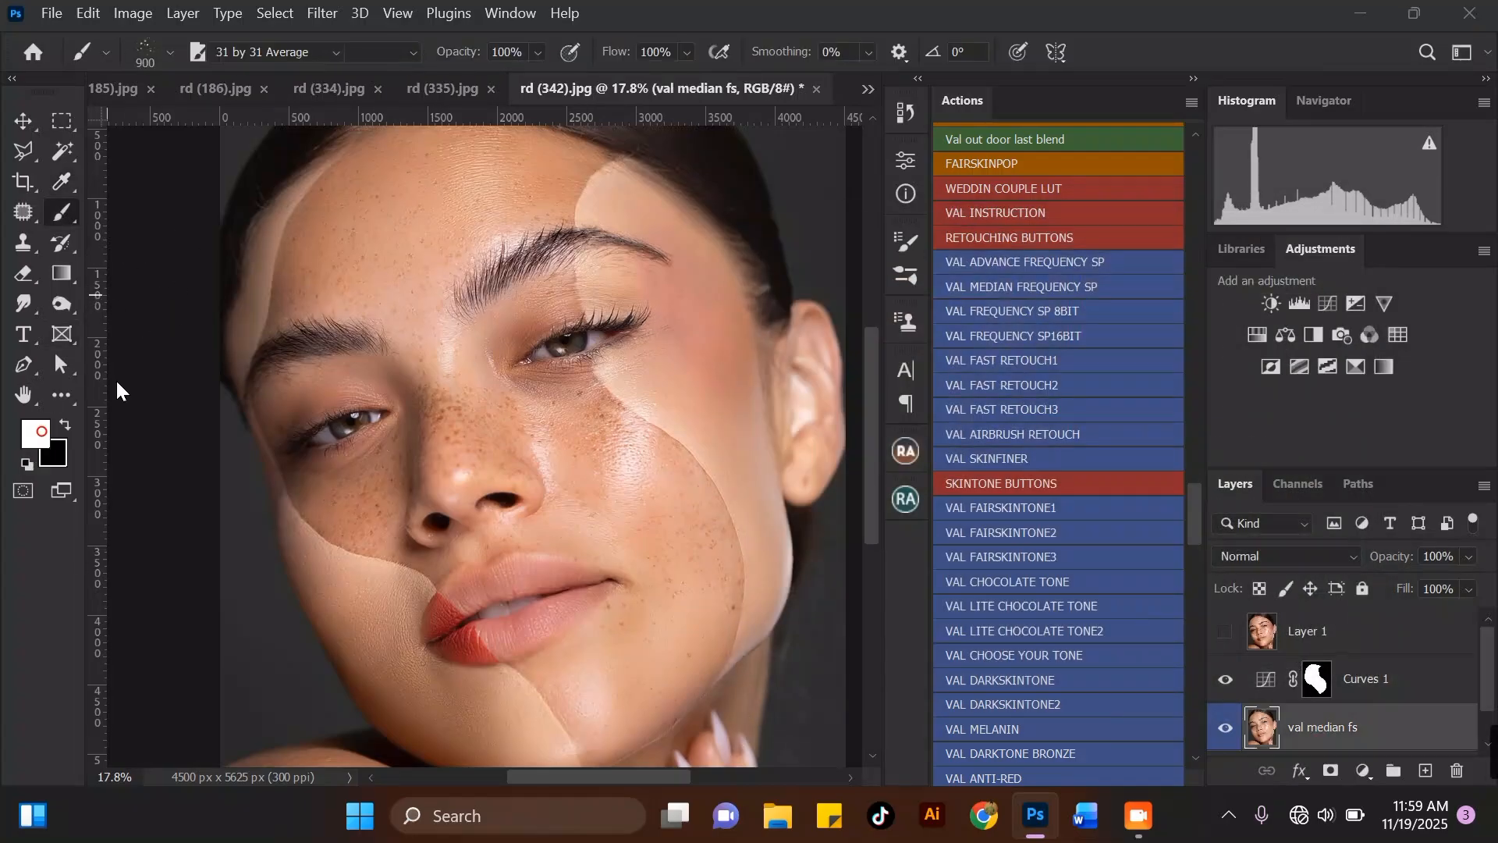
pyautogui.click(35, 433)
pyautogui.click(391, 219)
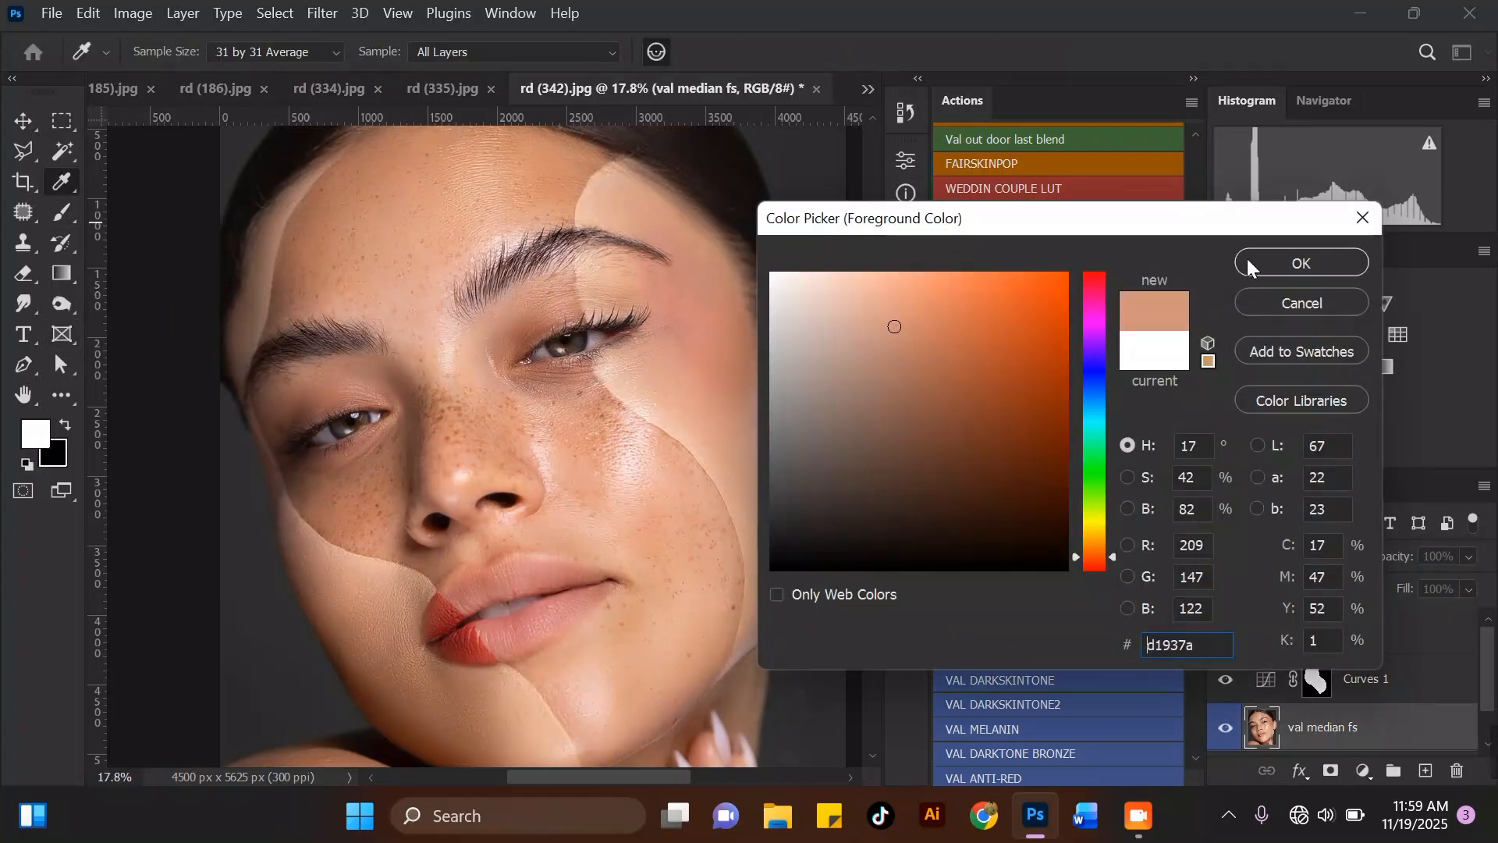
pyautogui.click(1295, 262)
pyautogui.press('b')
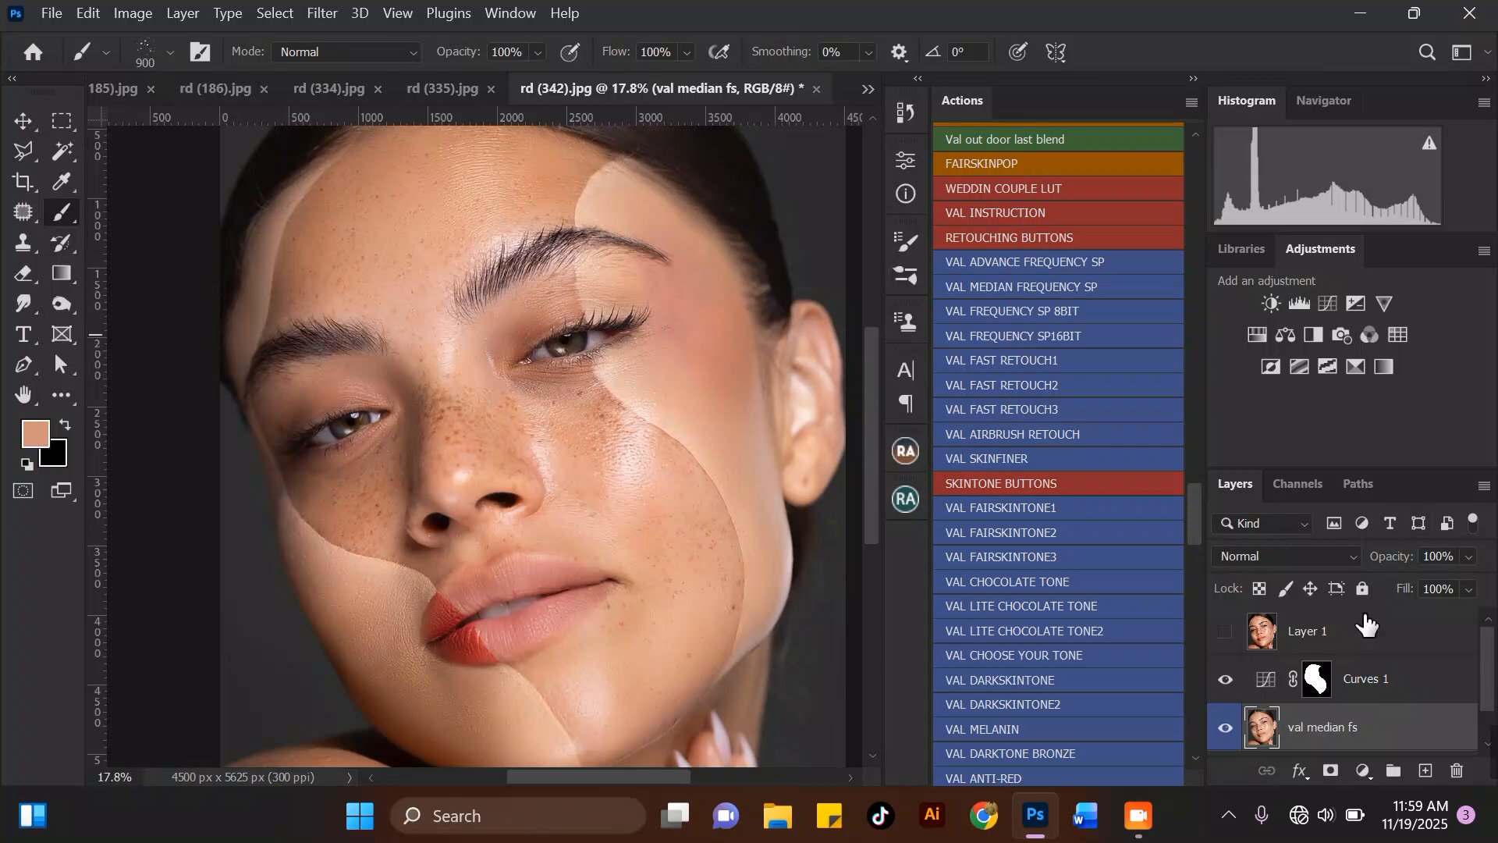
# Add a new layer named freckles above val median fs and set its blend mode to Multiply.
pyautogui.click(1425, 773)
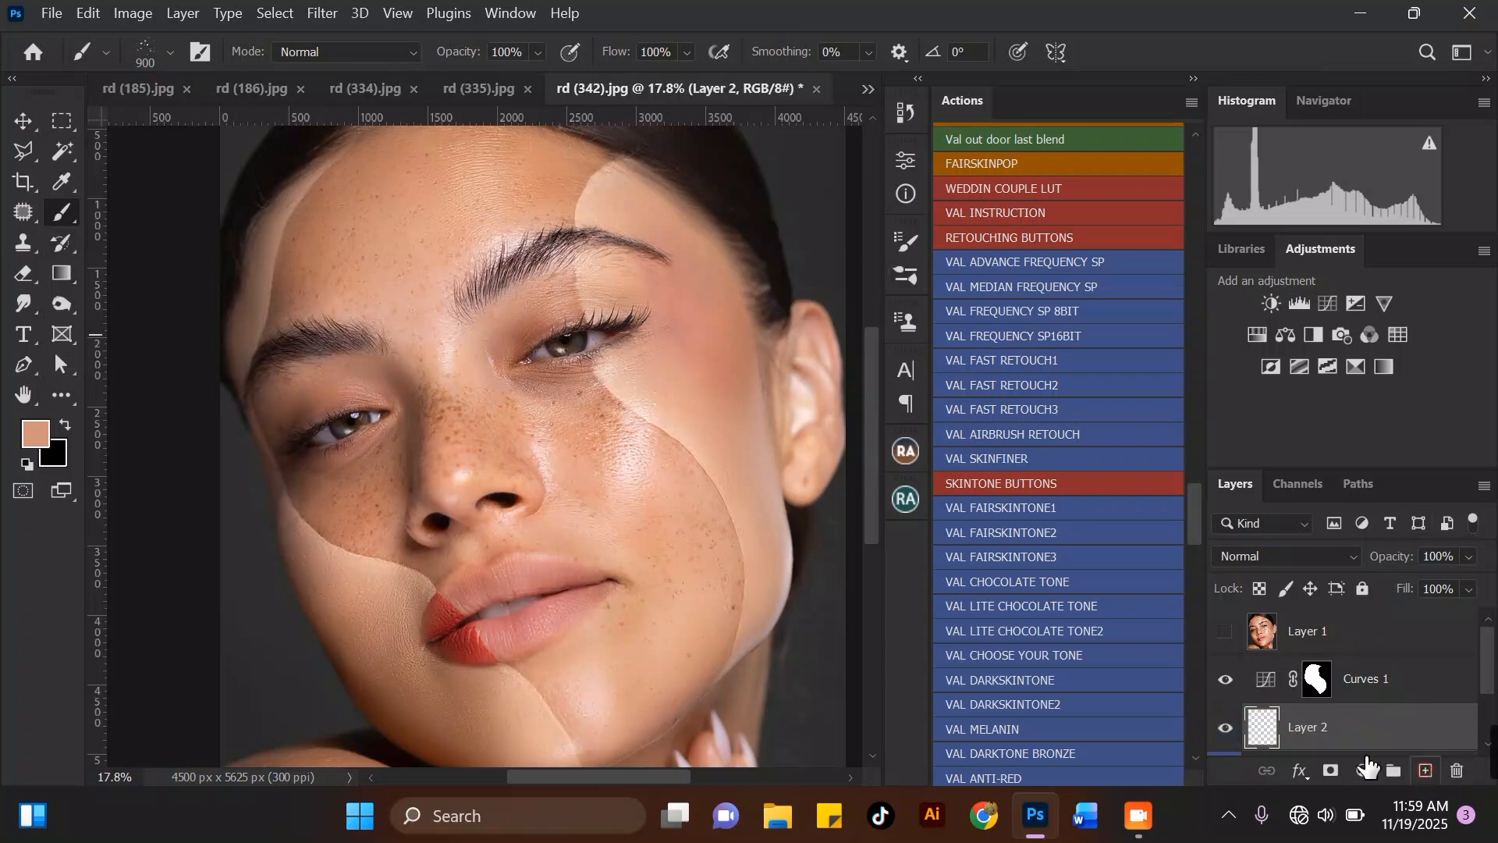
pyautogui.doubleClick(1313, 727)
pyautogui.moveTo(1330, 727); pyautogui.dragTo(1259, 734)
pyautogui.write('freckles')
pyautogui.press('Return')
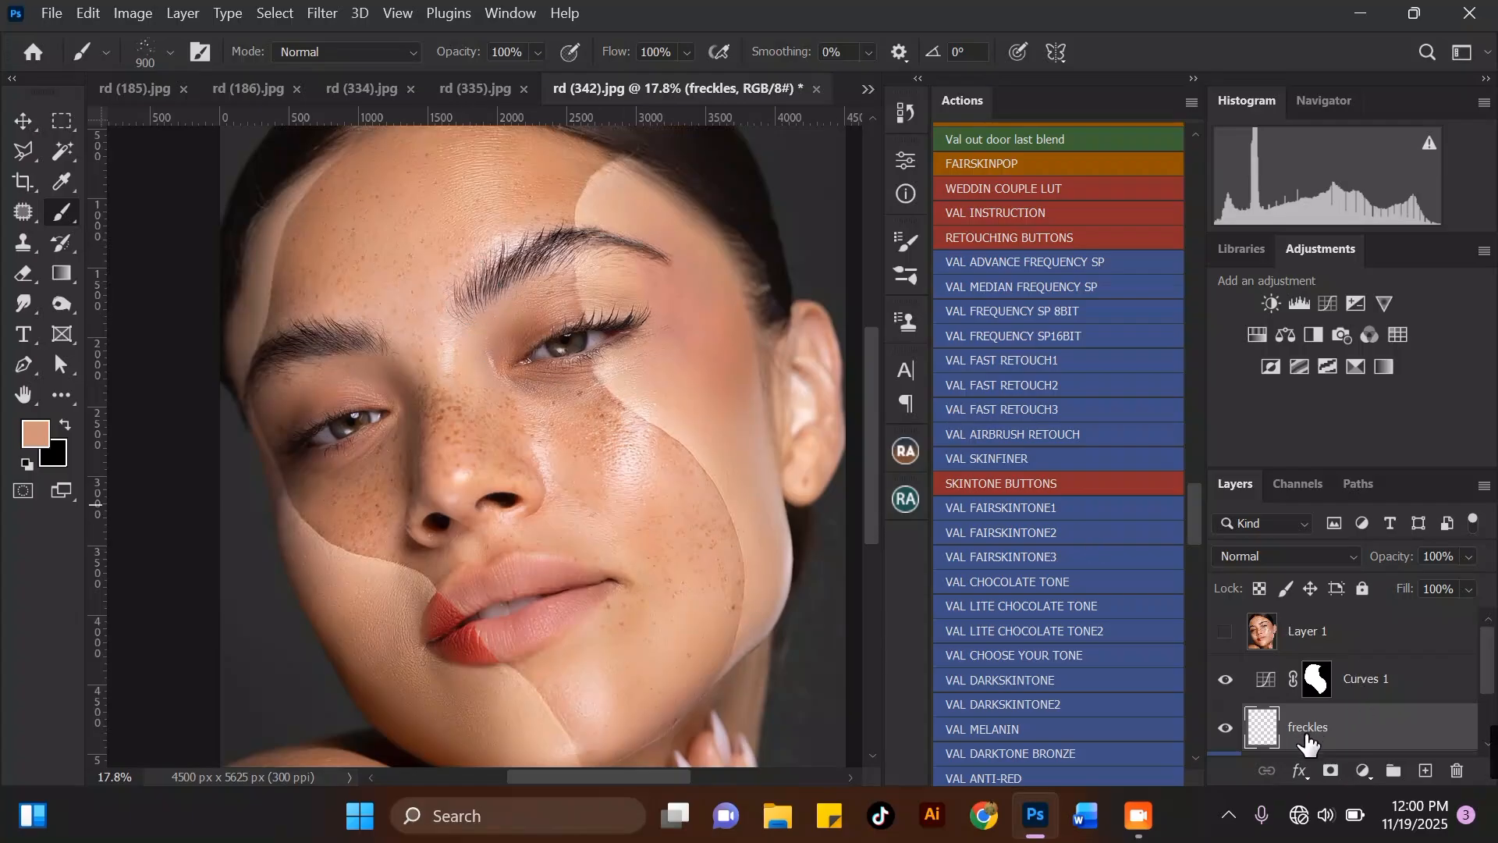
pyautogui.click(1308, 559)
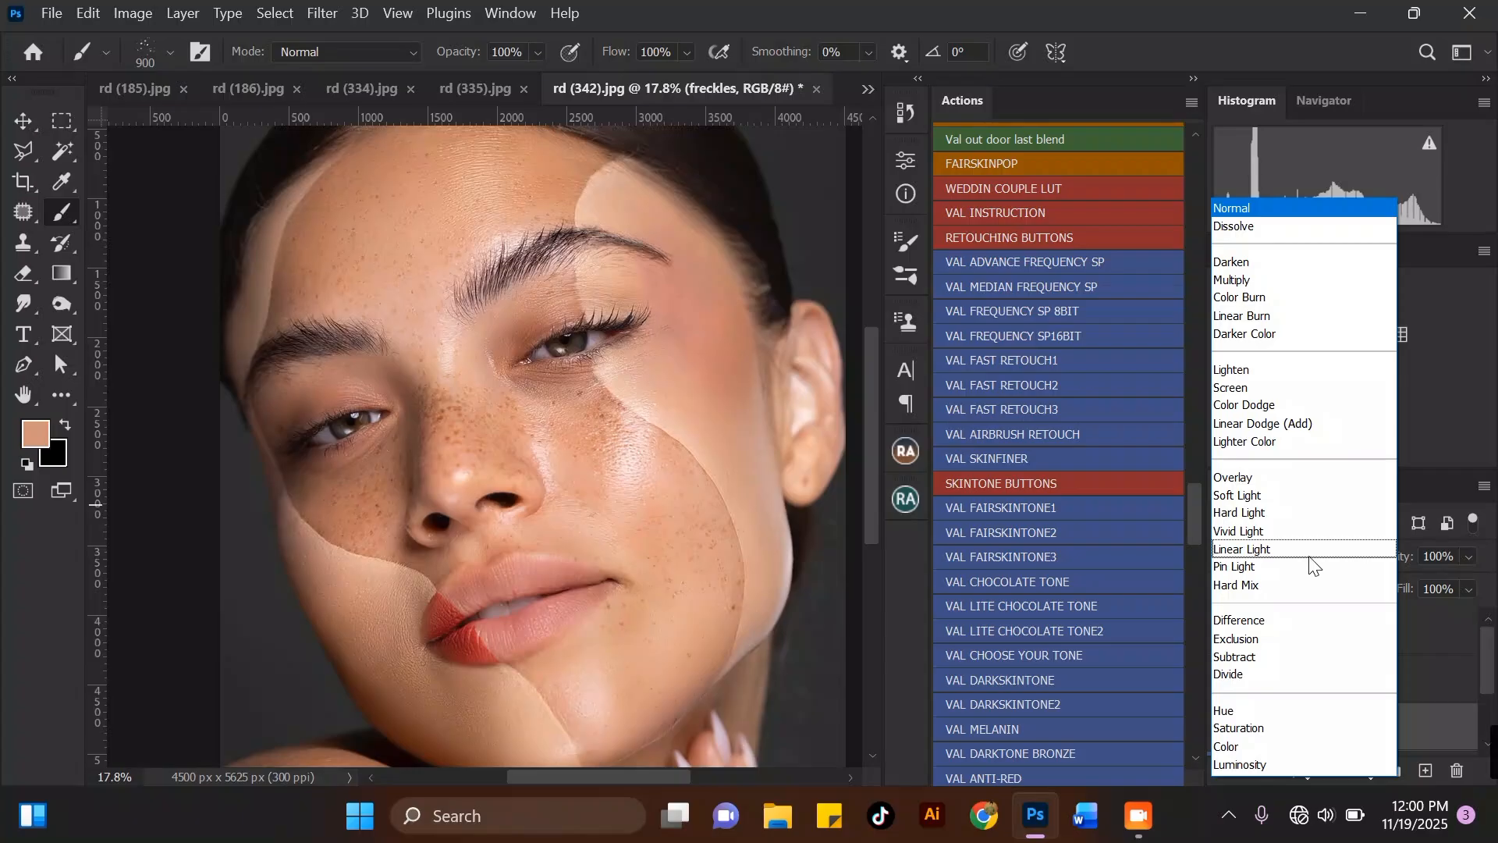
pyautogui.click(1258, 276)
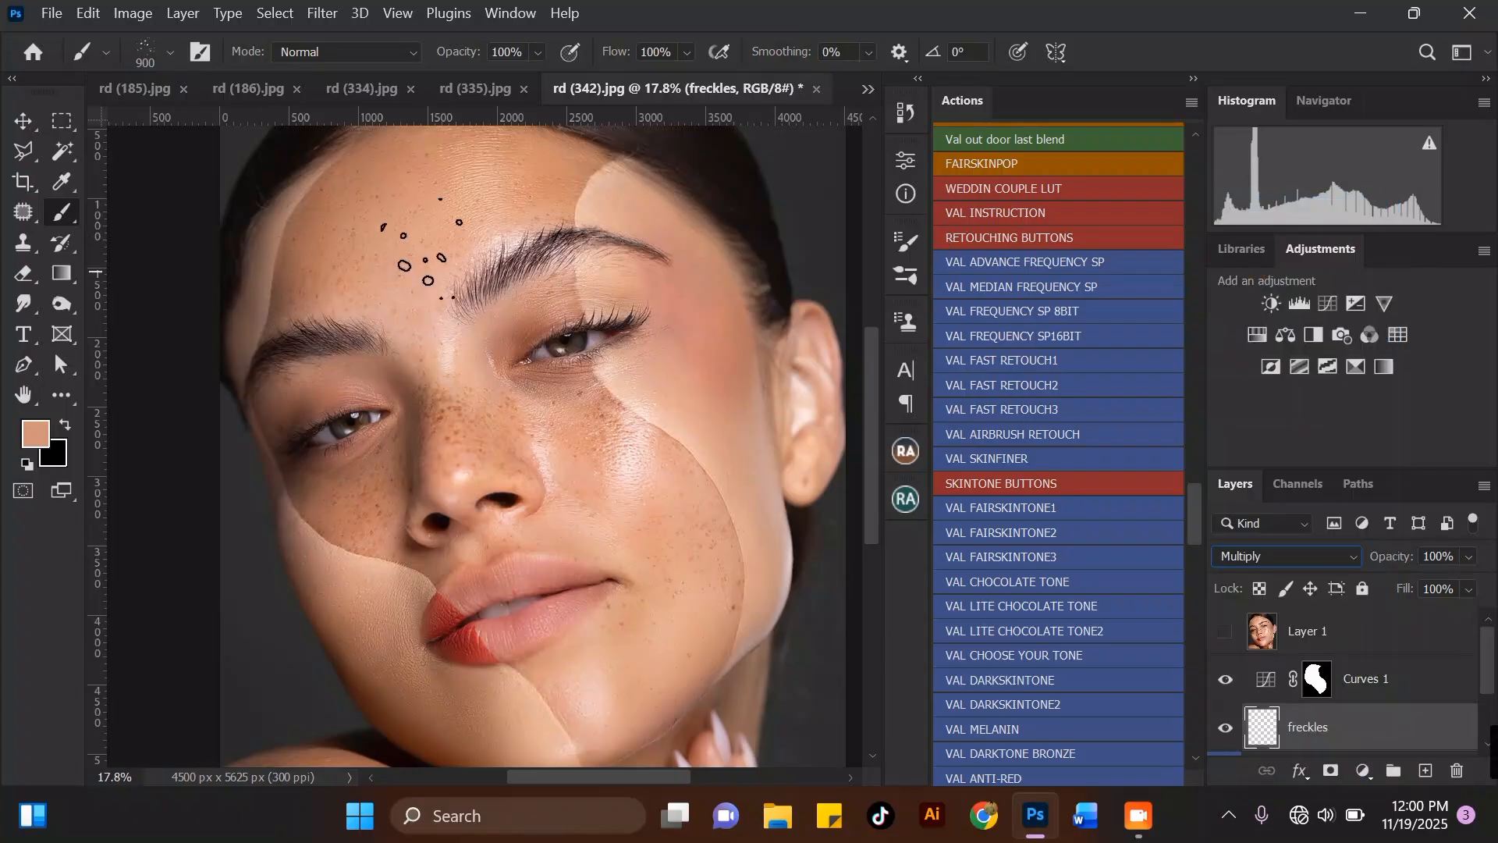
# Reduce the brush size to 400 px and stamp freckles on the forehead, the cheek and the area beside the mouth.
pyautogui.press('[')
pyautogui.press('[')
pyautogui.press('[')
pyautogui.click(422, 222)
pyautogui.press('[')
pyautogui.press(']')
pyautogui.press('[')
pyautogui.press('[')
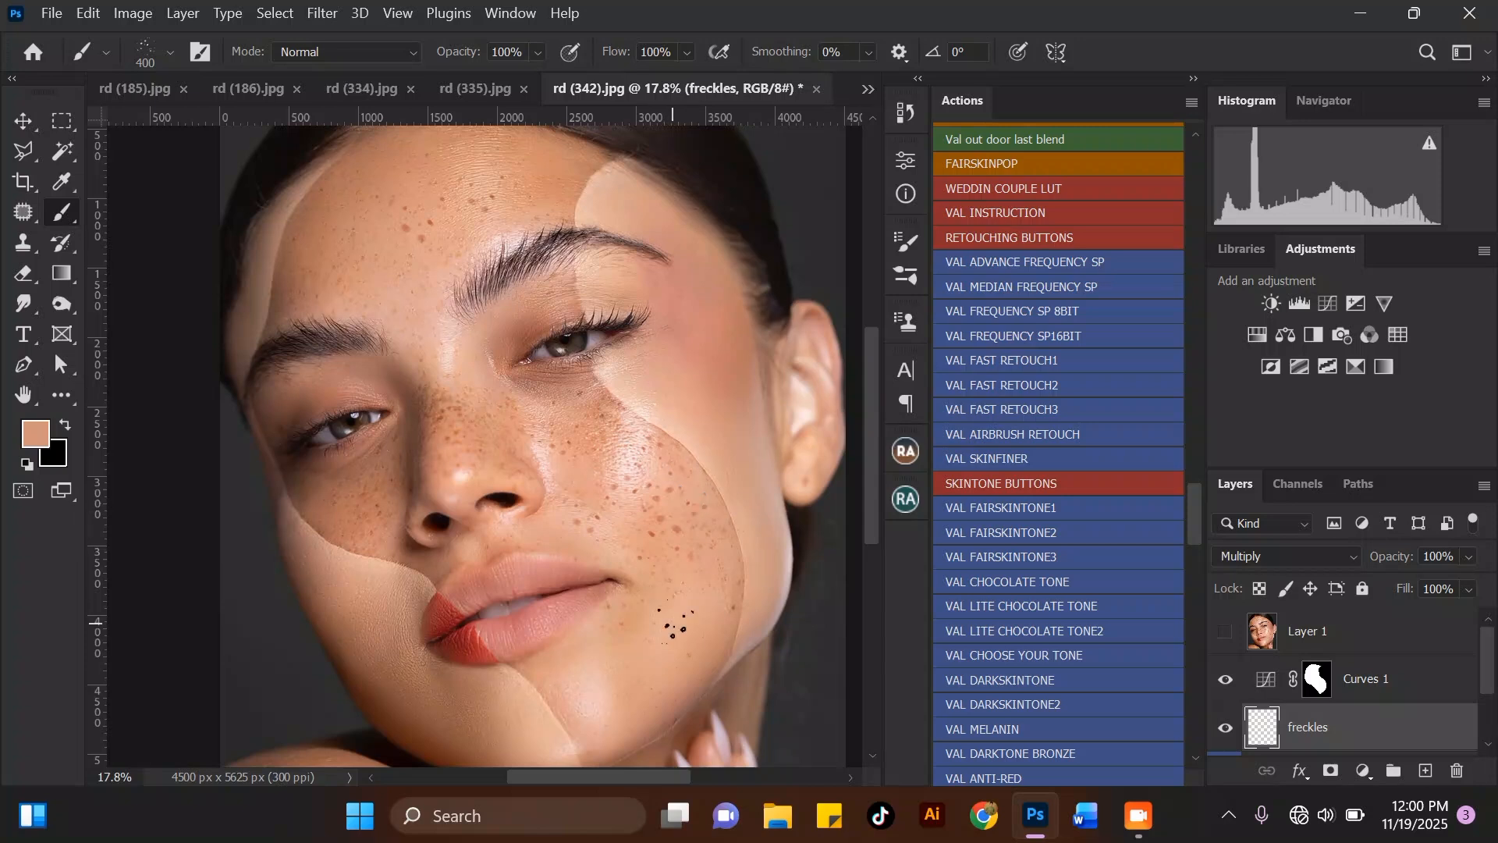
pyautogui.click(624, 641)
# Stamp more freckles across the forehead up to the hairline.
pyautogui.scroll(-3, 581, 478)
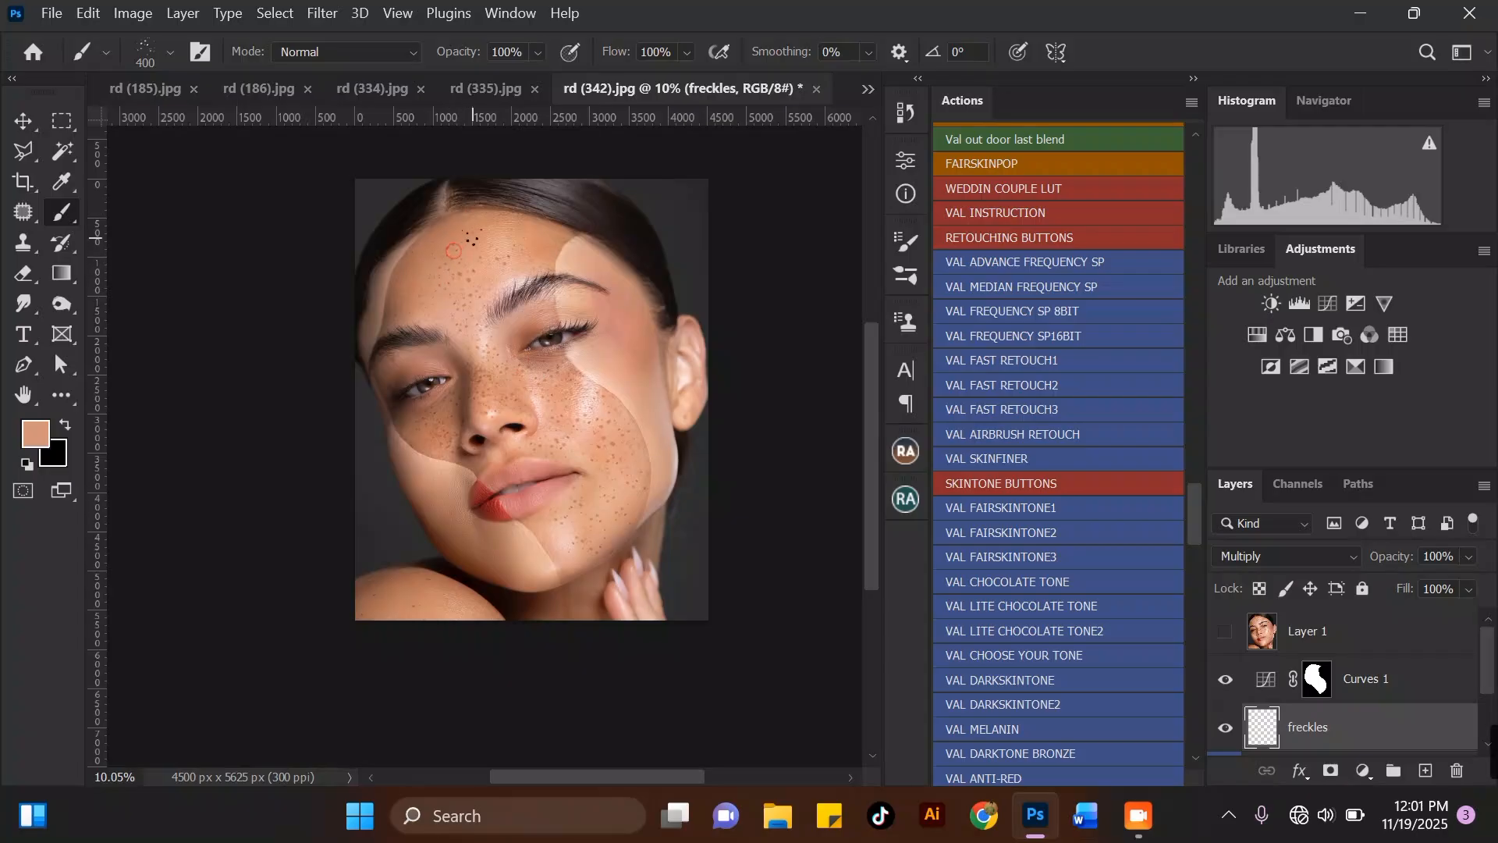
pyautogui.click(434, 298)
pyautogui.click(438, 248)
pyautogui.click(516, 259)
pyautogui.click(486, 233)
pyautogui.click(451, 229)
pyautogui.click(465, 232)
pyautogui.click(520, 242)
# Lower the freckles layer's opacity to 71%.
pyautogui.scroll(-2, 525, 342)
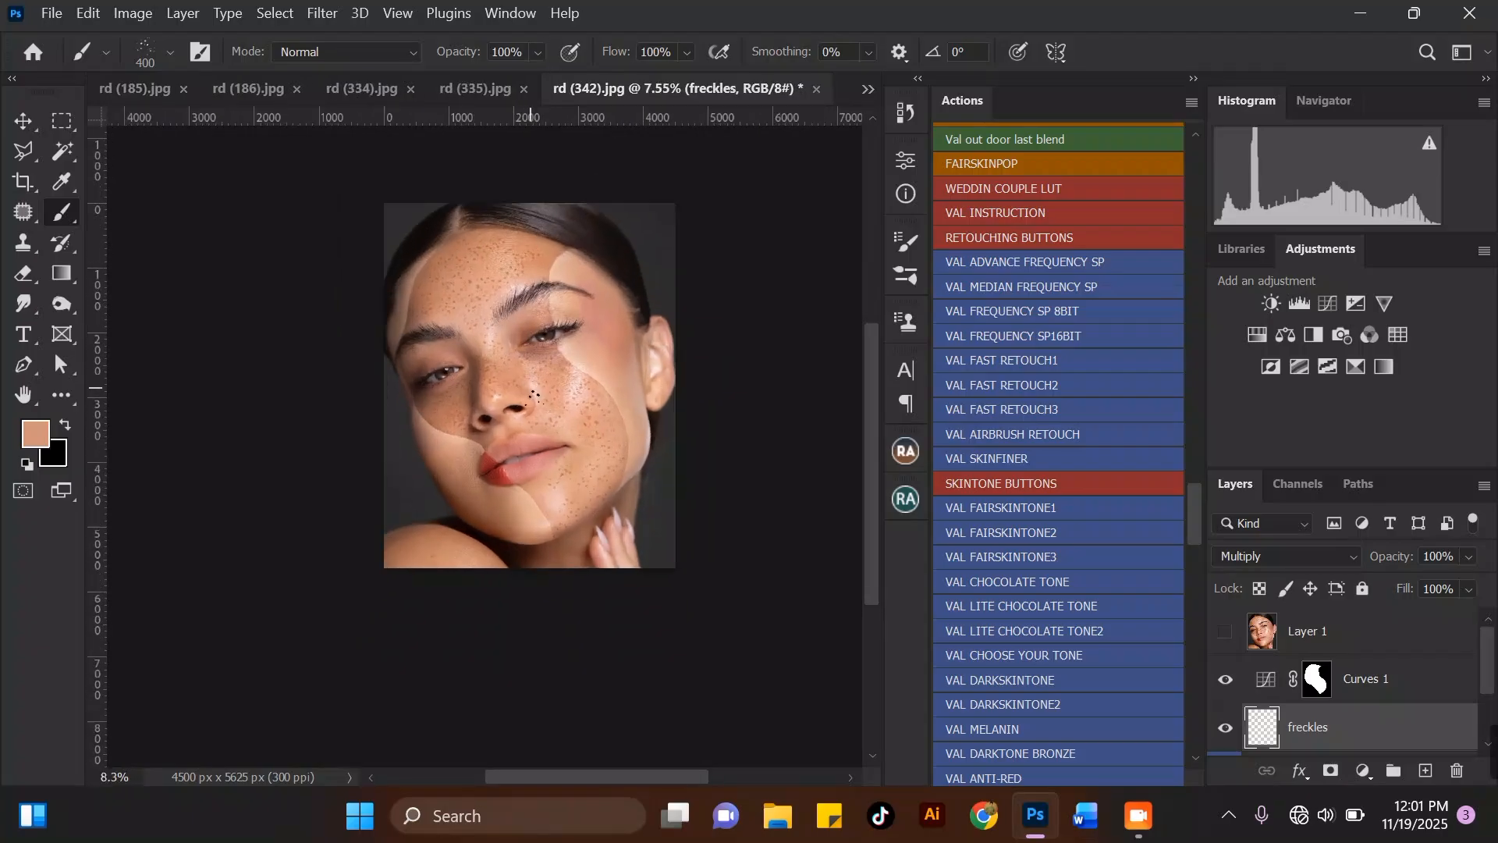
pyautogui.scroll(2, 562, 305)
pyautogui.scroll(-1, 575, 318)
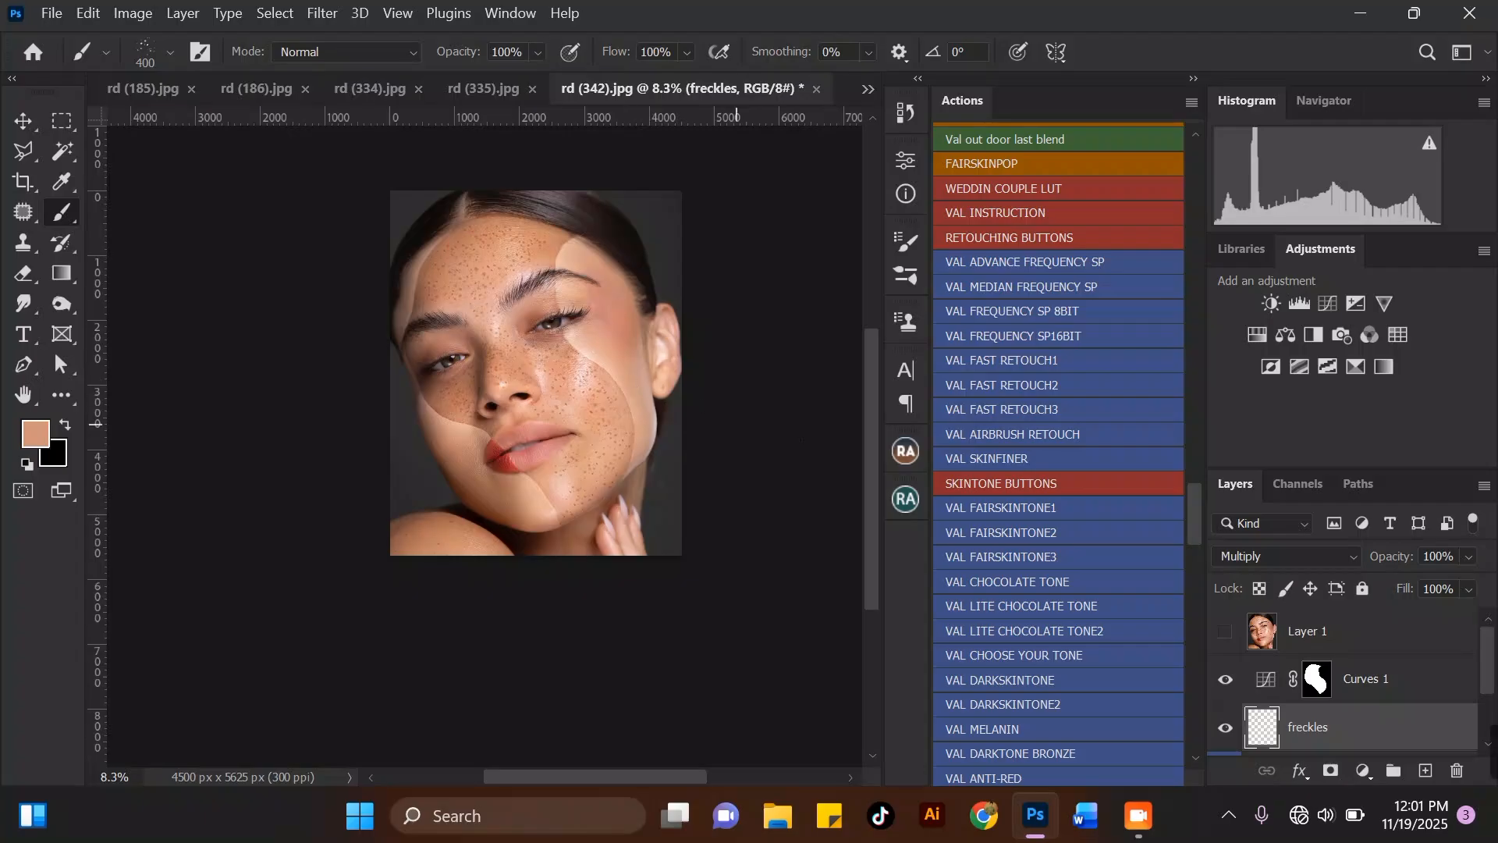
pyautogui.click(1470, 558)
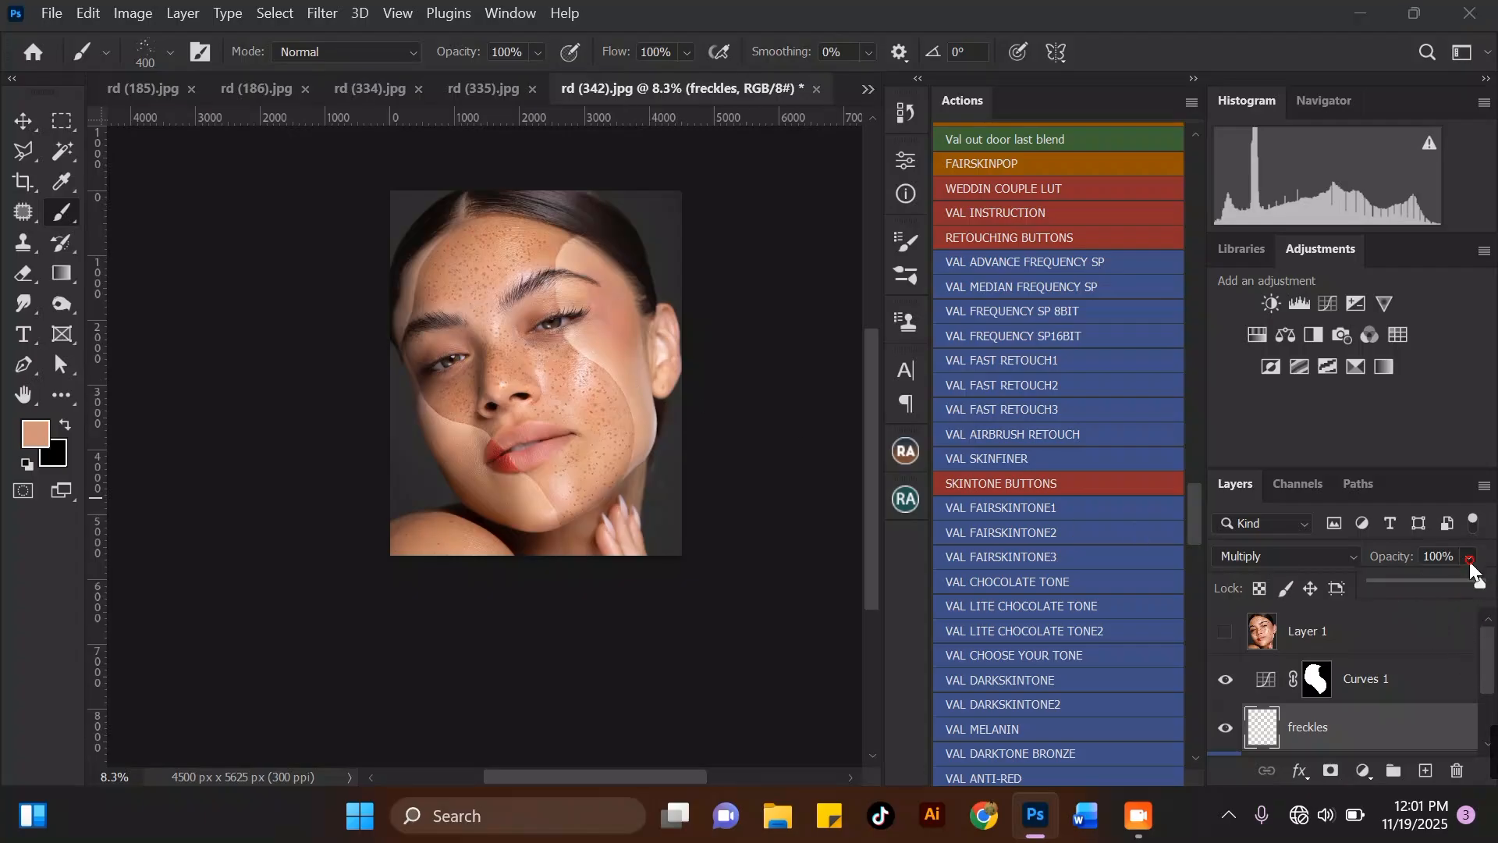
pyautogui.click(1454, 583)
pyautogui.press('Return')
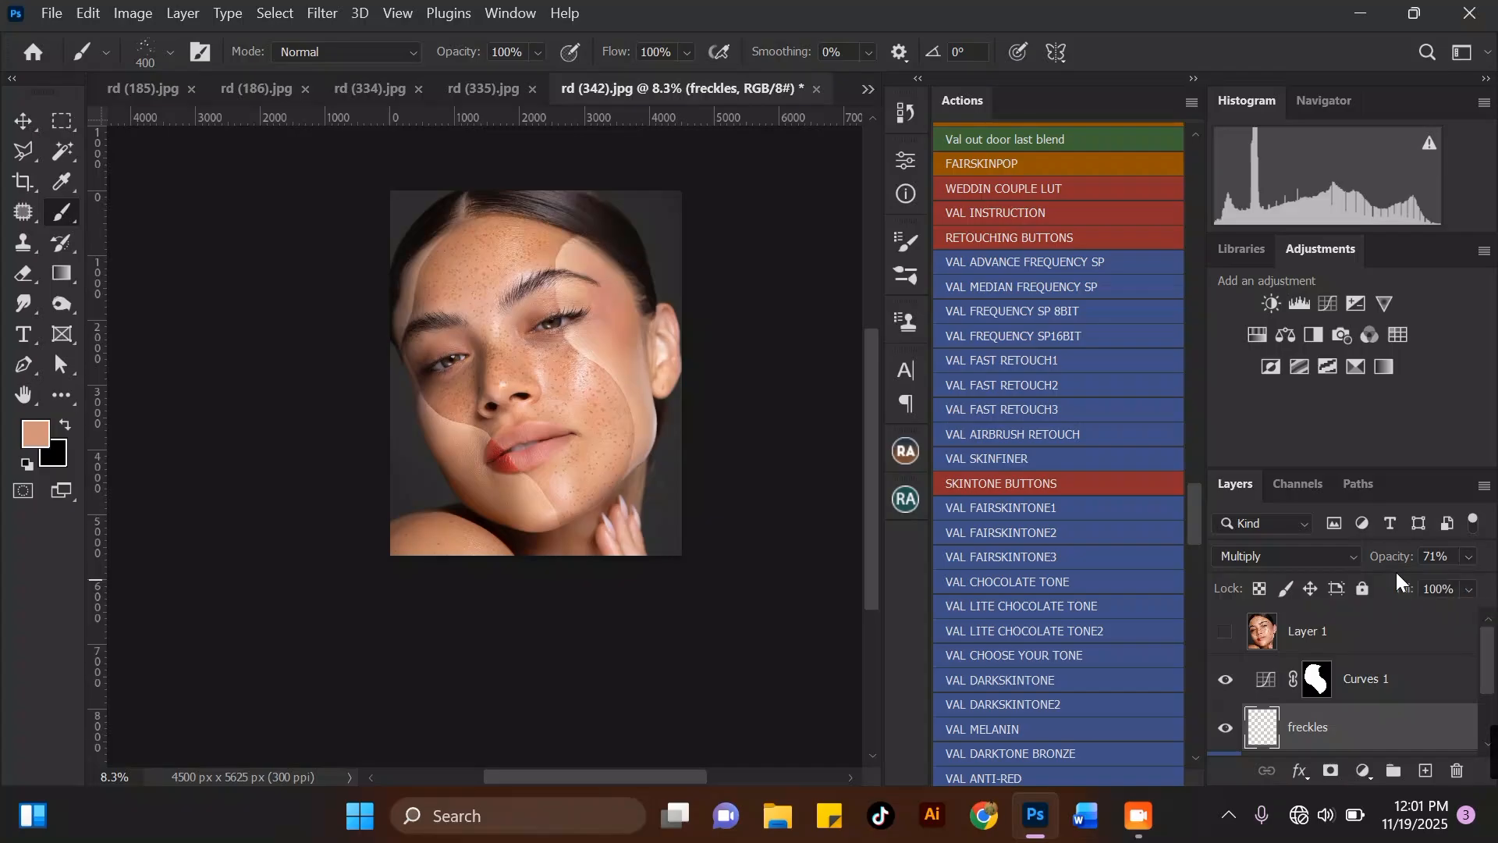
# Compare the face with and without the freckles layer, examining how naturally the painted freckles blend into the skin.
pyautogui.click(1228, 730)
pyautogui.click(1227, 732)
pyautogui.scroll(3, 591, 300)
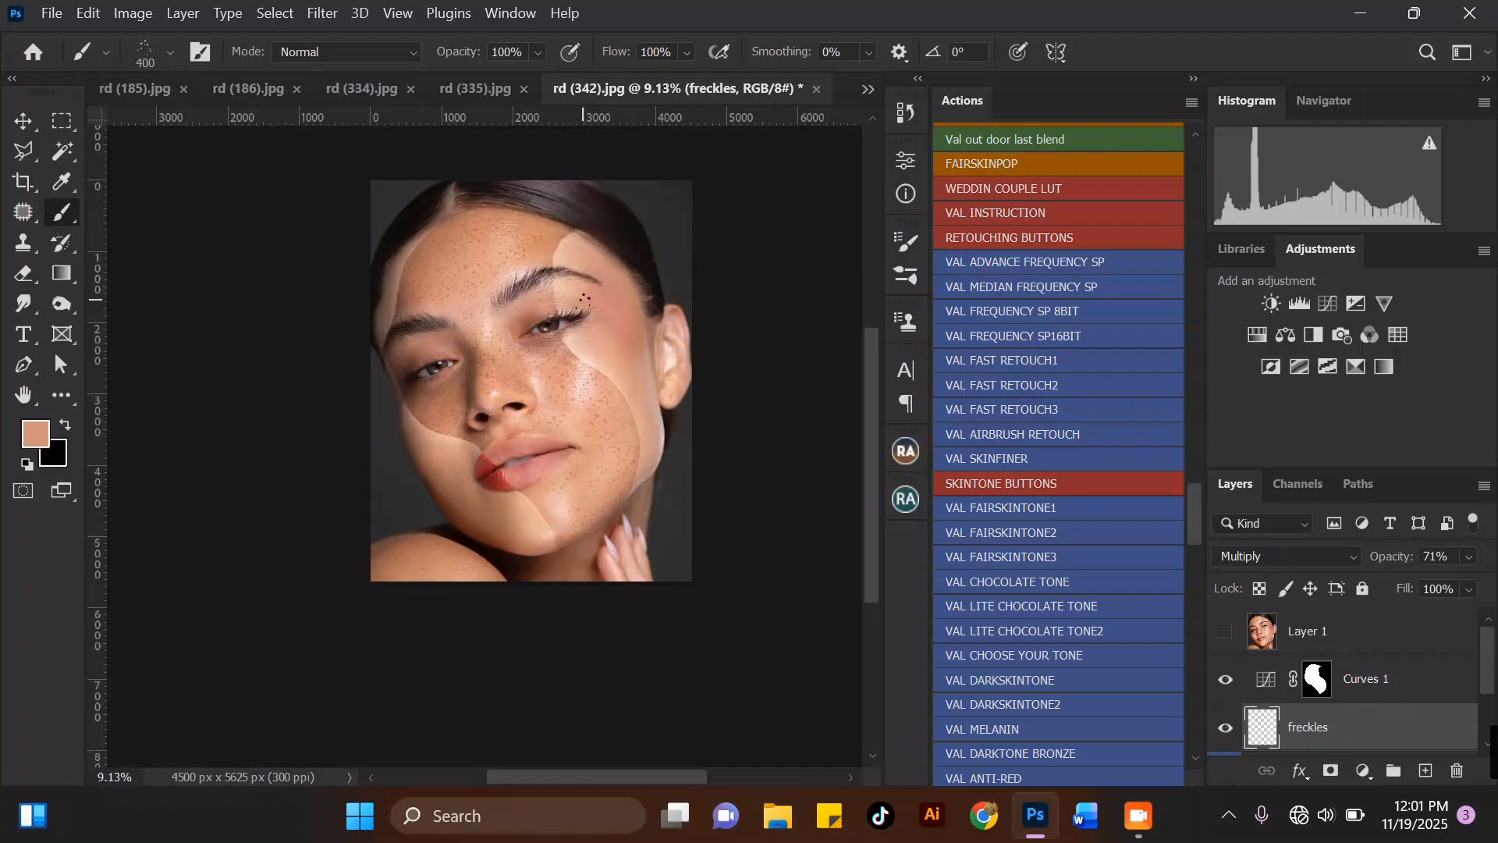
pyautogui.click(1226, 730)
pyautogui.click(1225, 732)
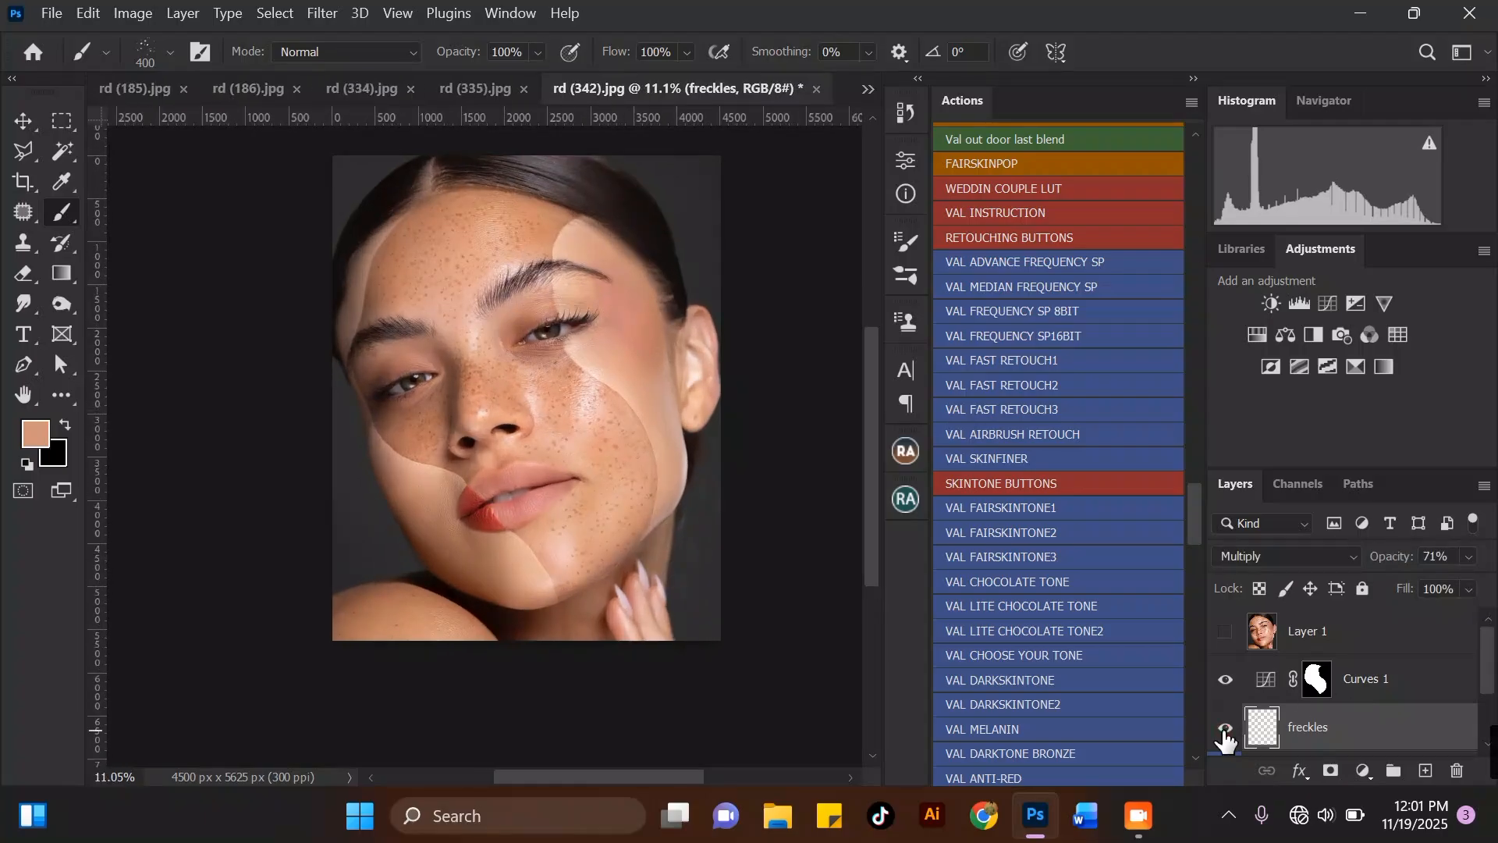
pyautogui.scroll(-3, 437, 453)
pyautogui.scroll(3, 342, 473)
pyautogui.scroll(-2, 756, 241)
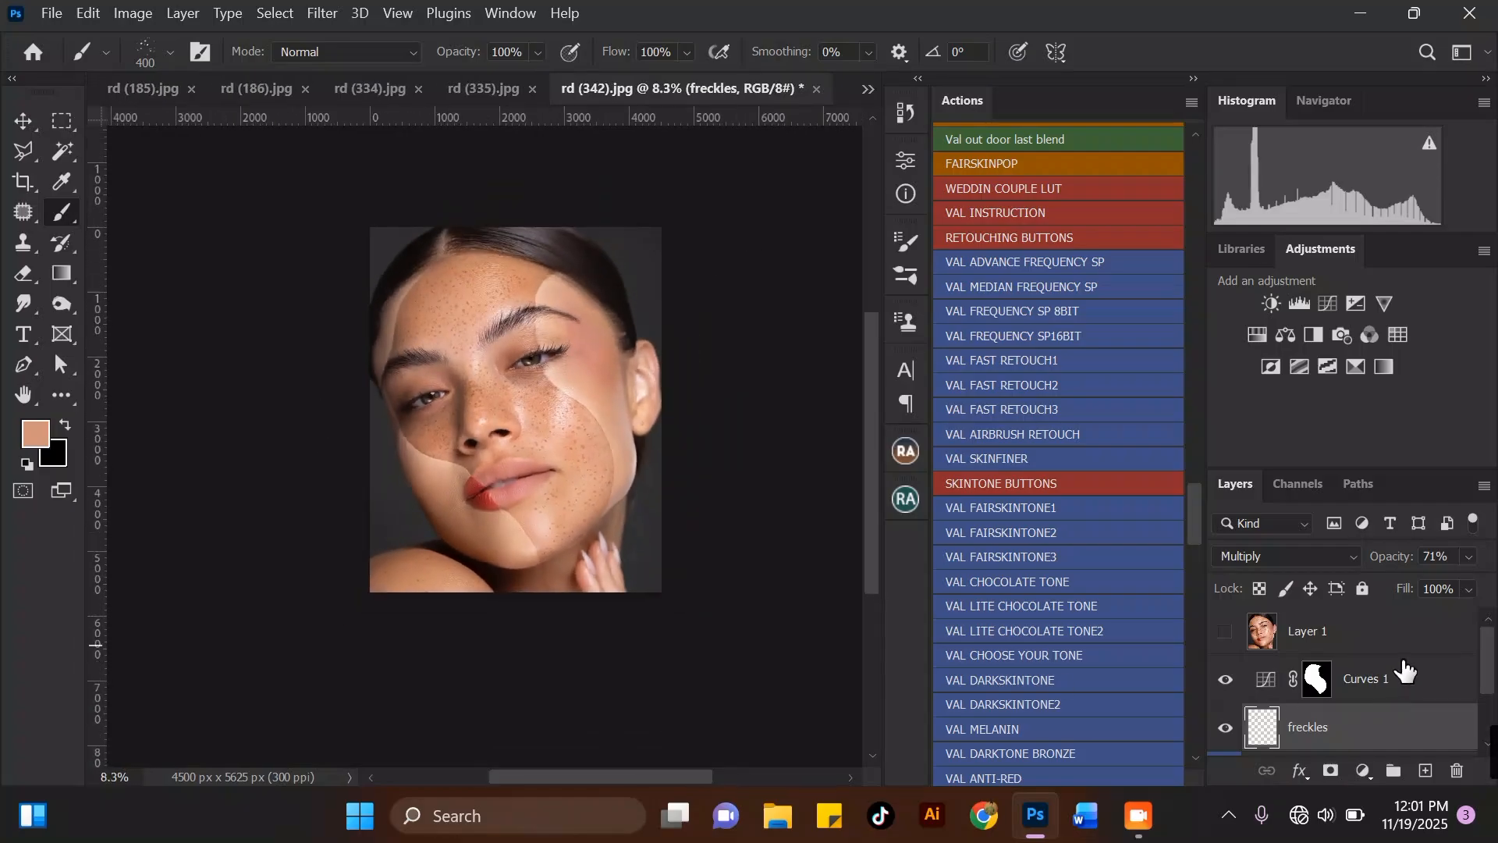
# Merge the Curves 1, freckles and val median fs layers into a single layer.
pyautogui.click(1400, 677)
pyautogui.scroll(-2, 1494, 671)
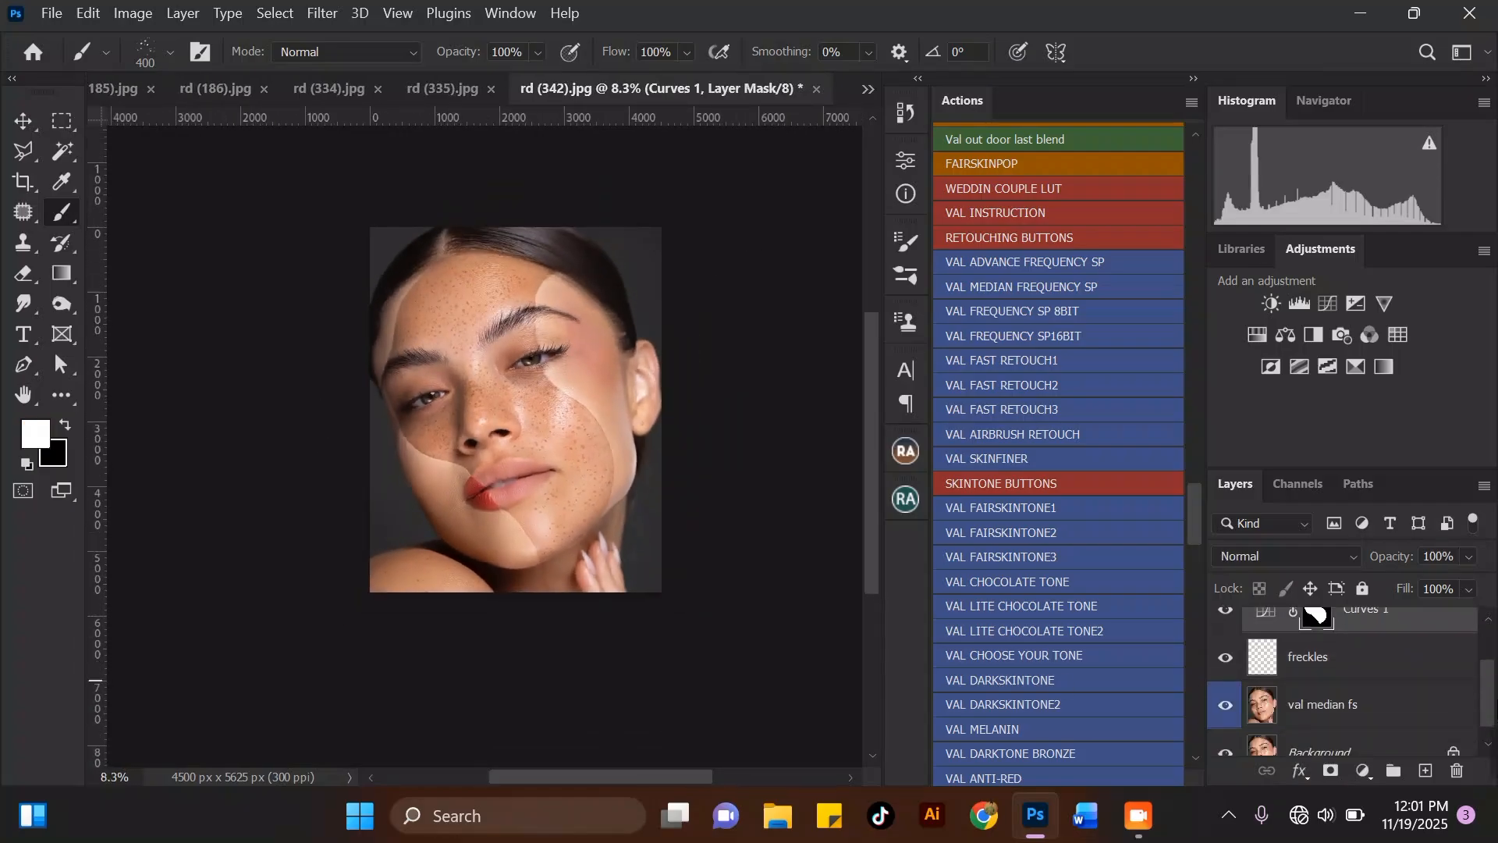
pyautogui.click(1399, 692)
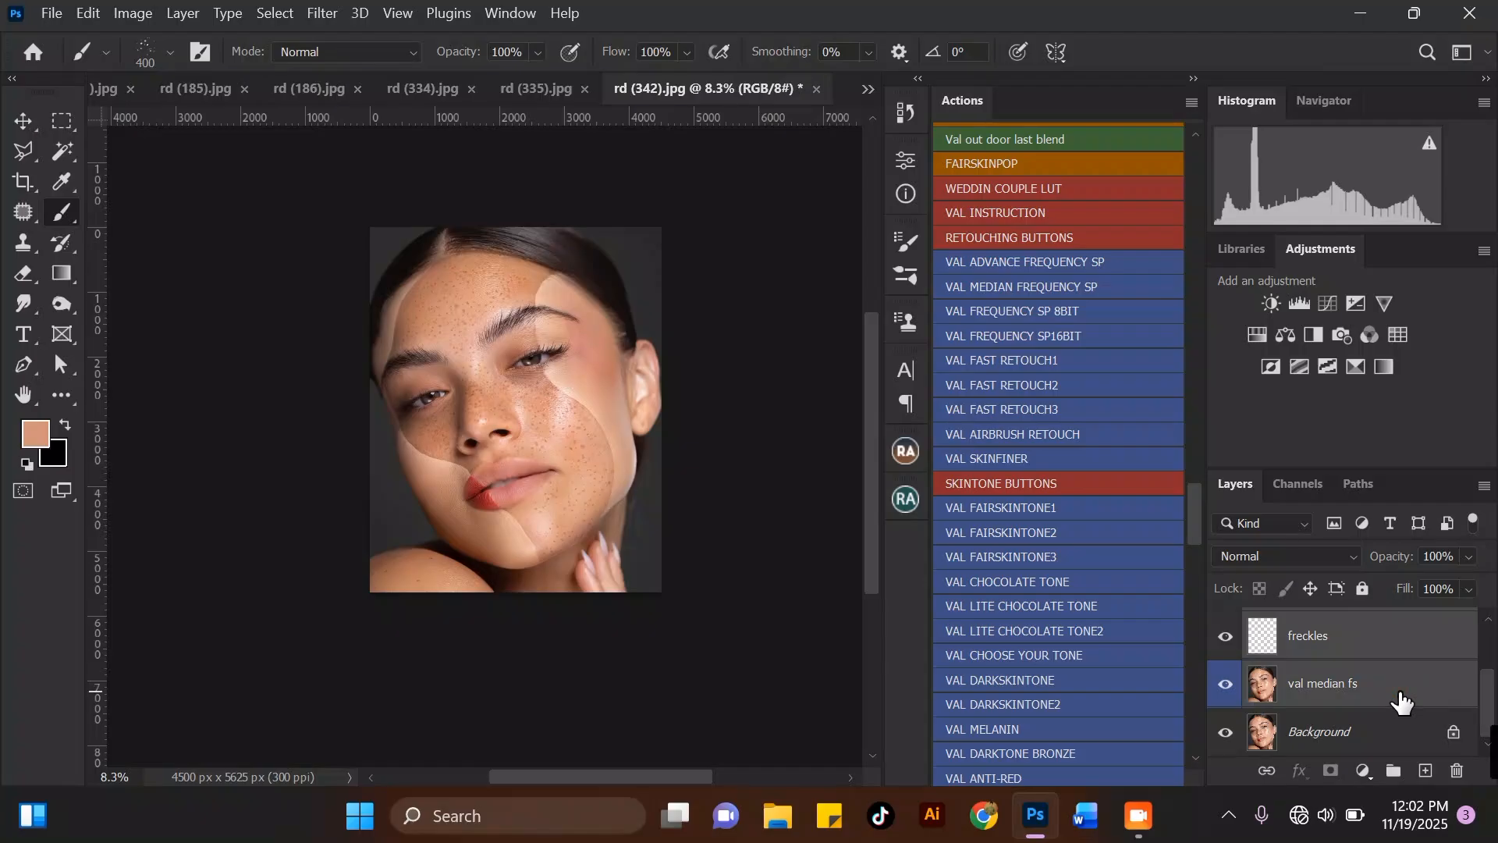
pyautogui.hotkey('ctrl', 'e')
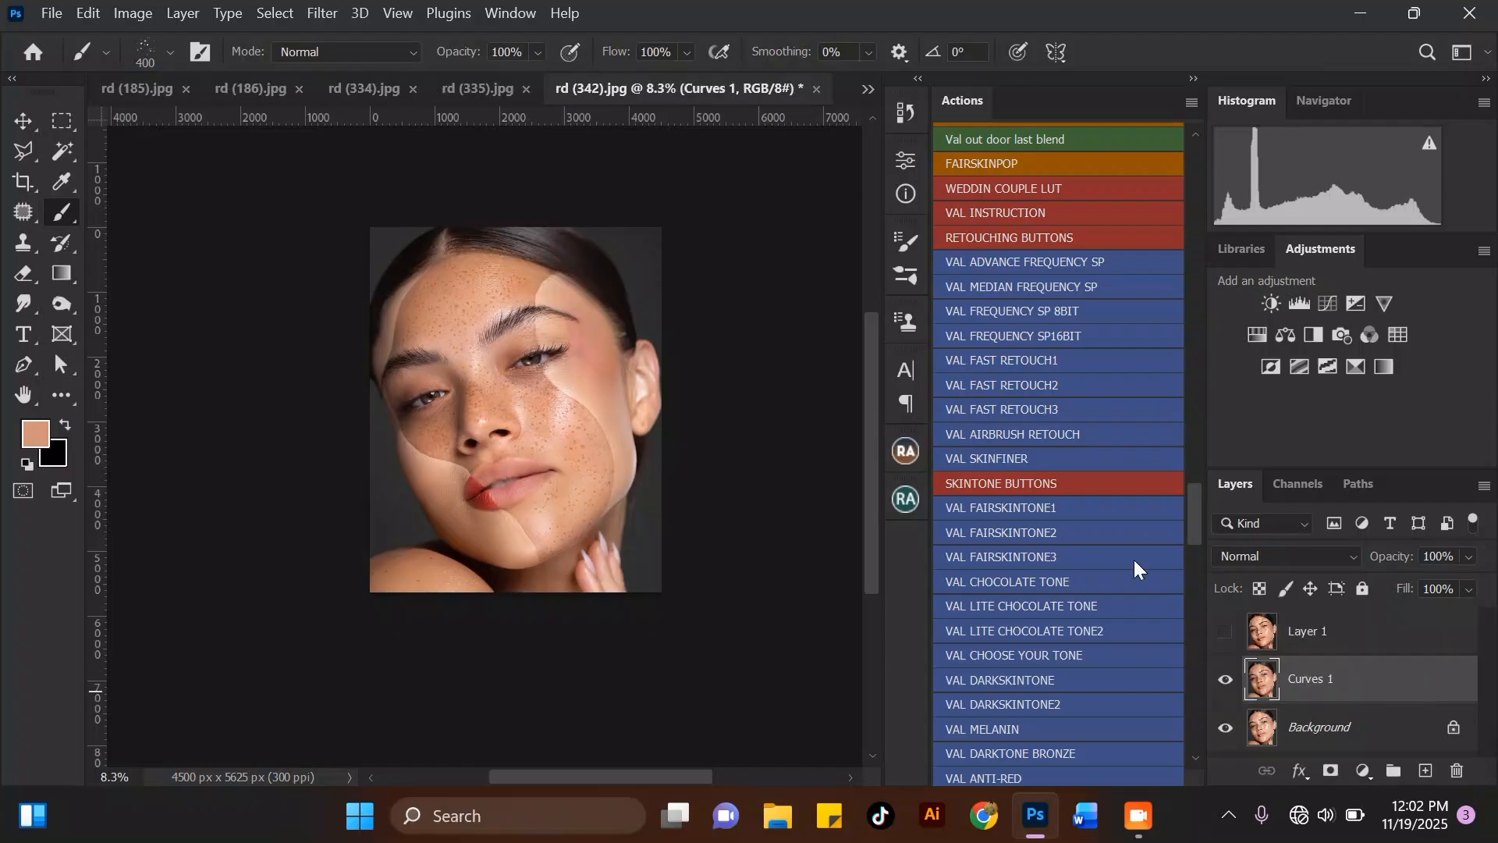
# Duplicate the merged Curves 1 layer.
pyautogui.scroll(3, 483, 445)
pyautogui.scroll(-4, 663, 318)
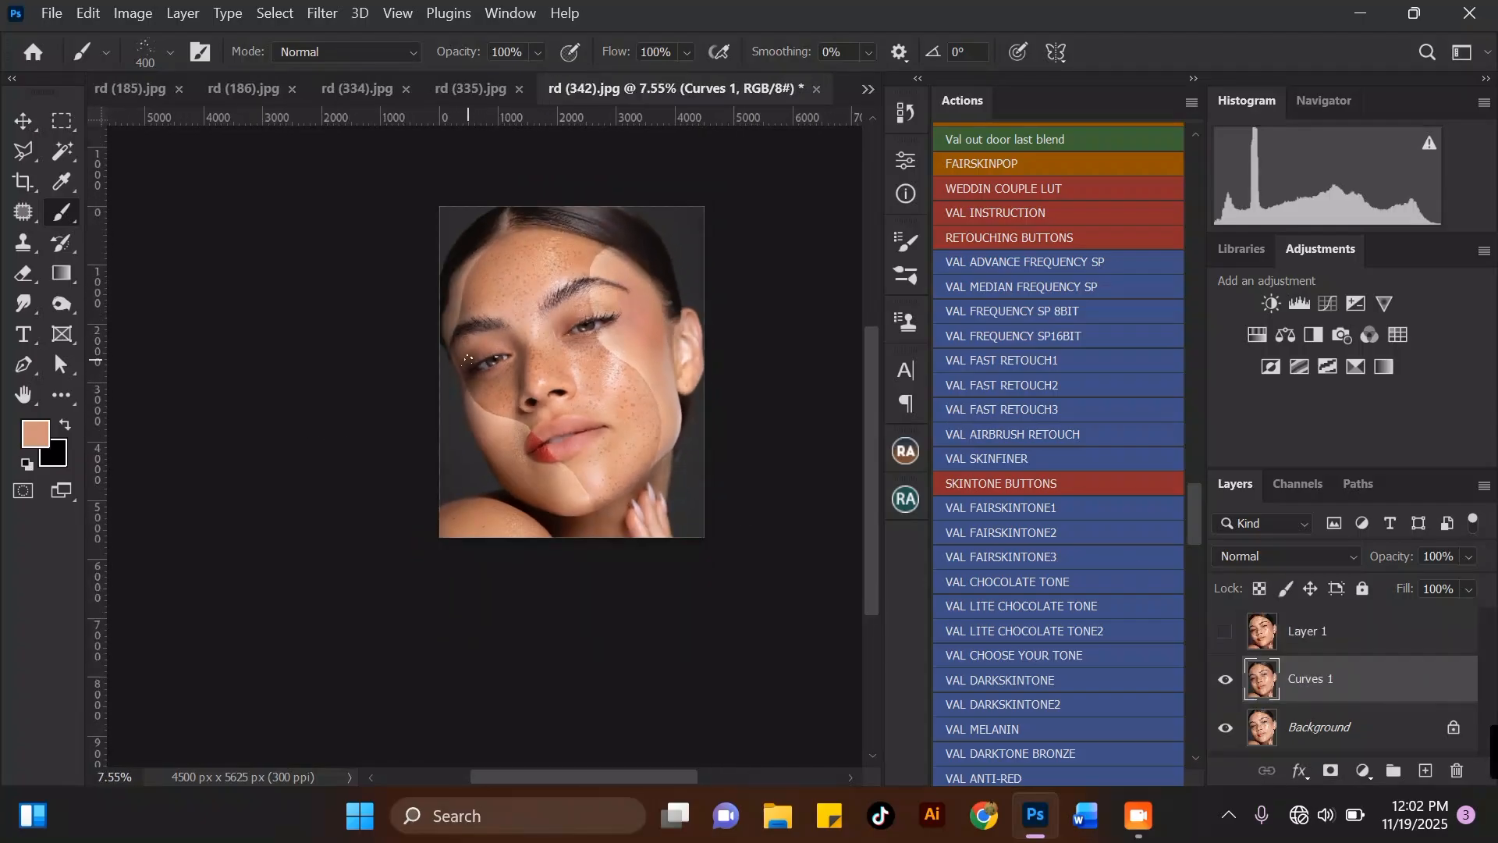
pyautogui.scroll(1, 468, 343)
pyautogui.scroll(1, 523, 304)
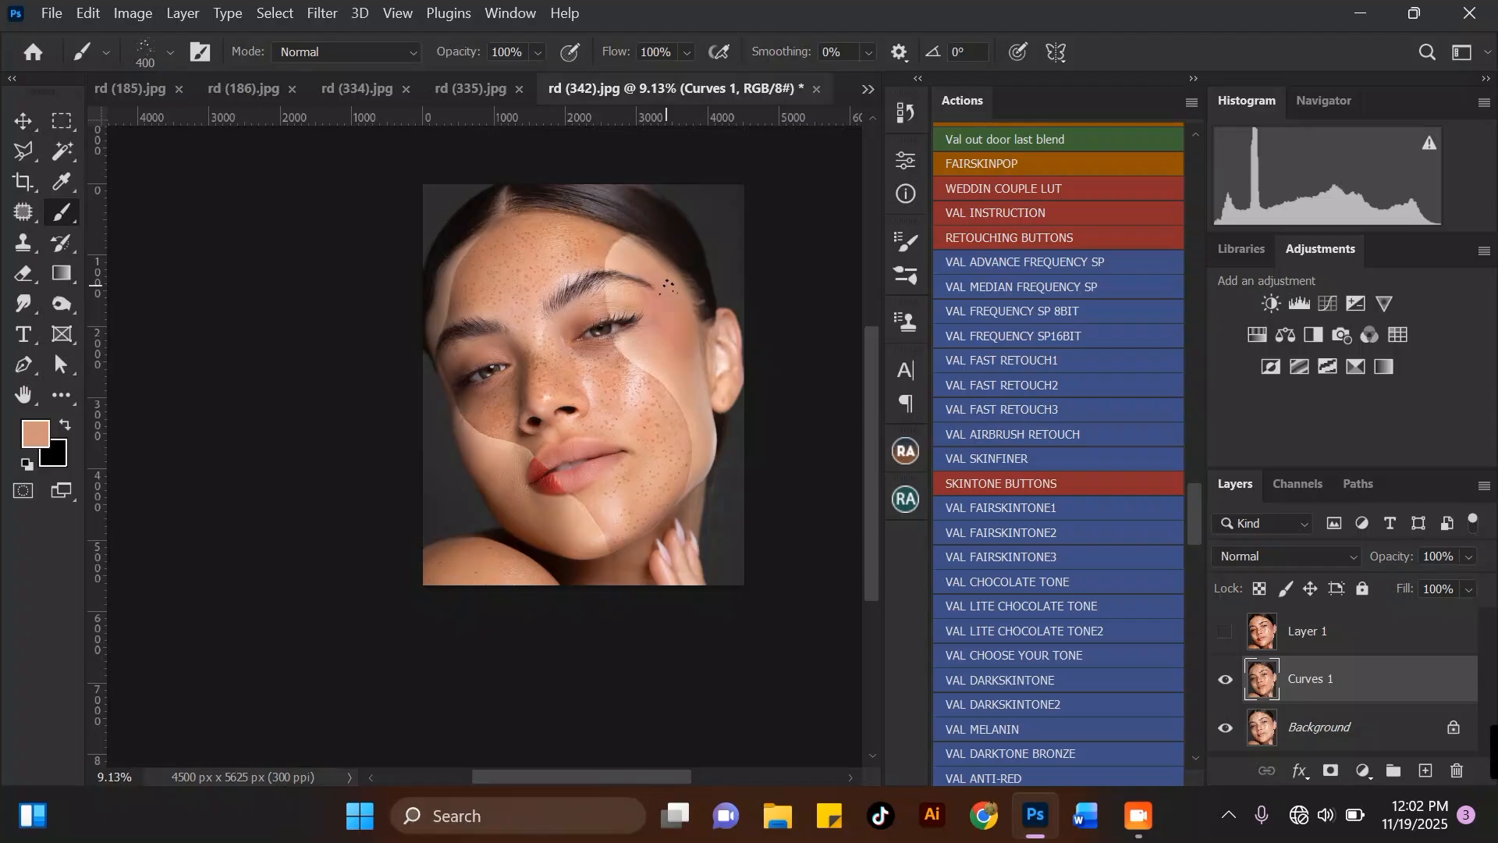
pyautogui.click(333, 13)
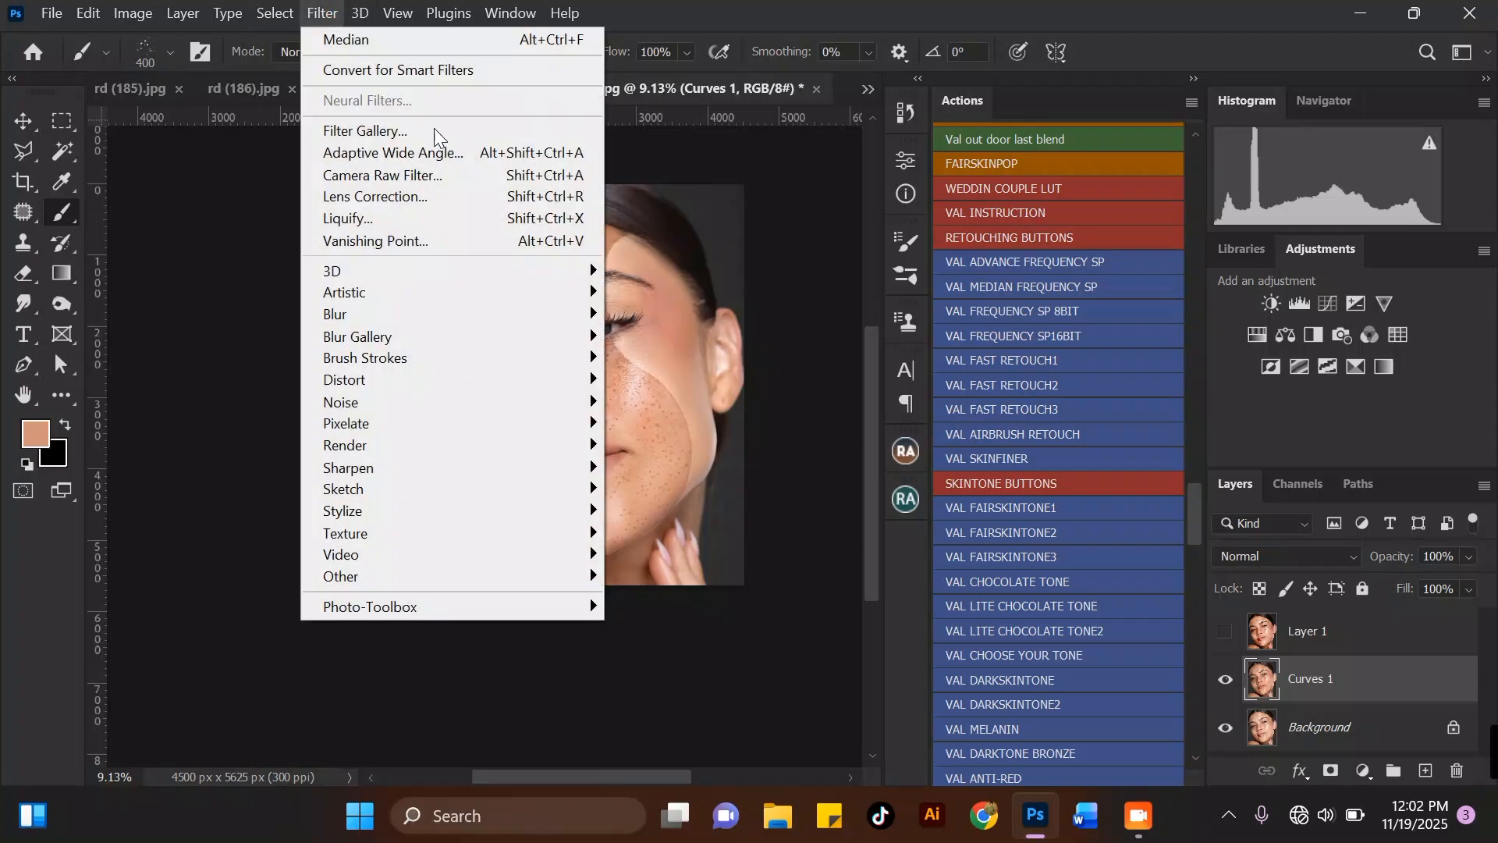
pyautogui.click(1366, 680)
pyautogui.hotkey('ctrl', 'j')
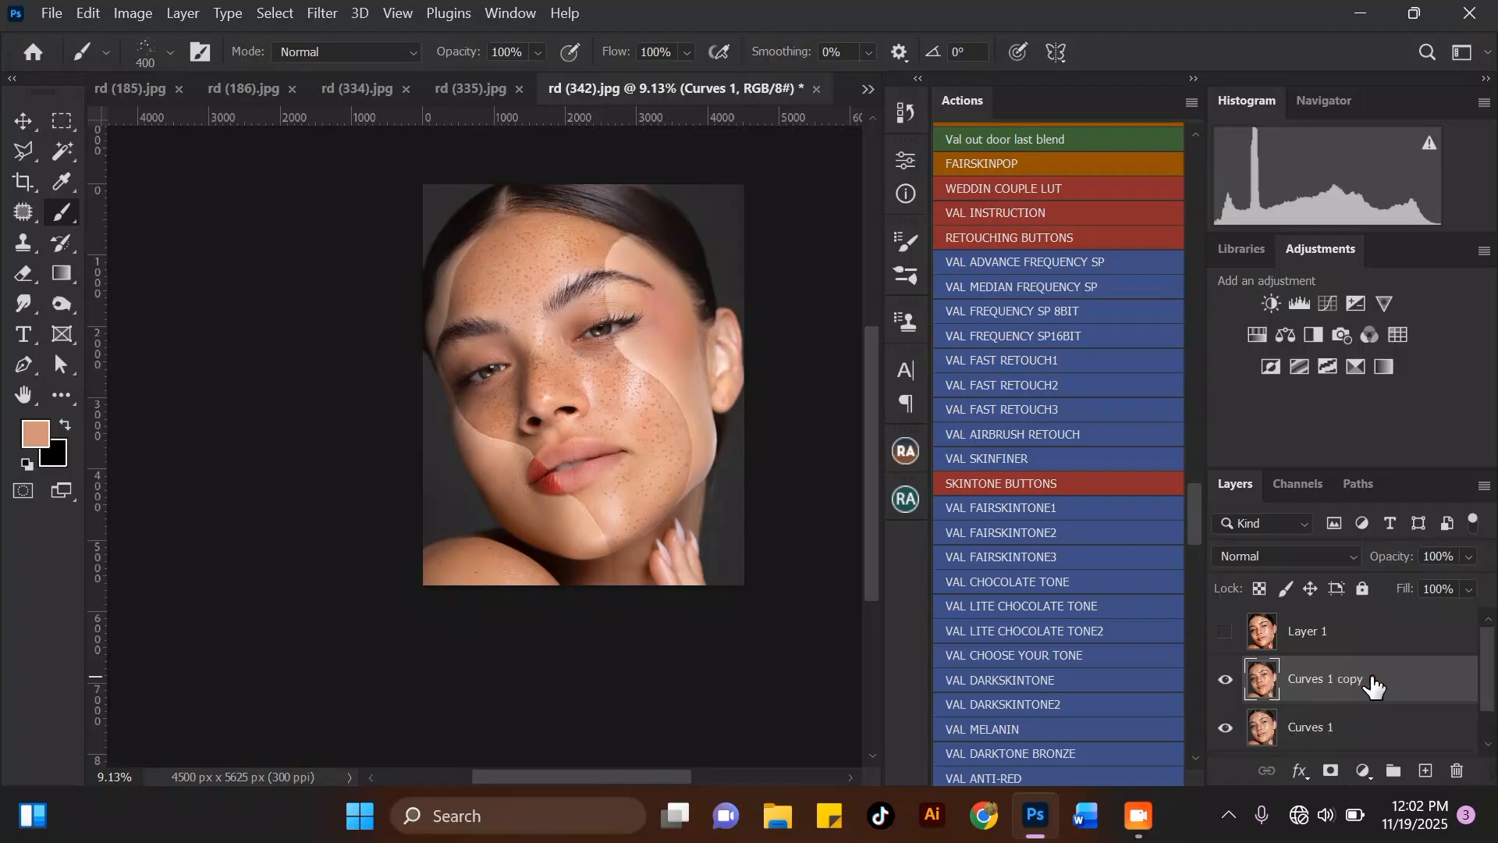
# Open the Camera Raw Filter on the Curves 1 copy layer with a before/after view, and set Highlights to +12 and Blacks to -27.
pyautogui.click(323, 12)
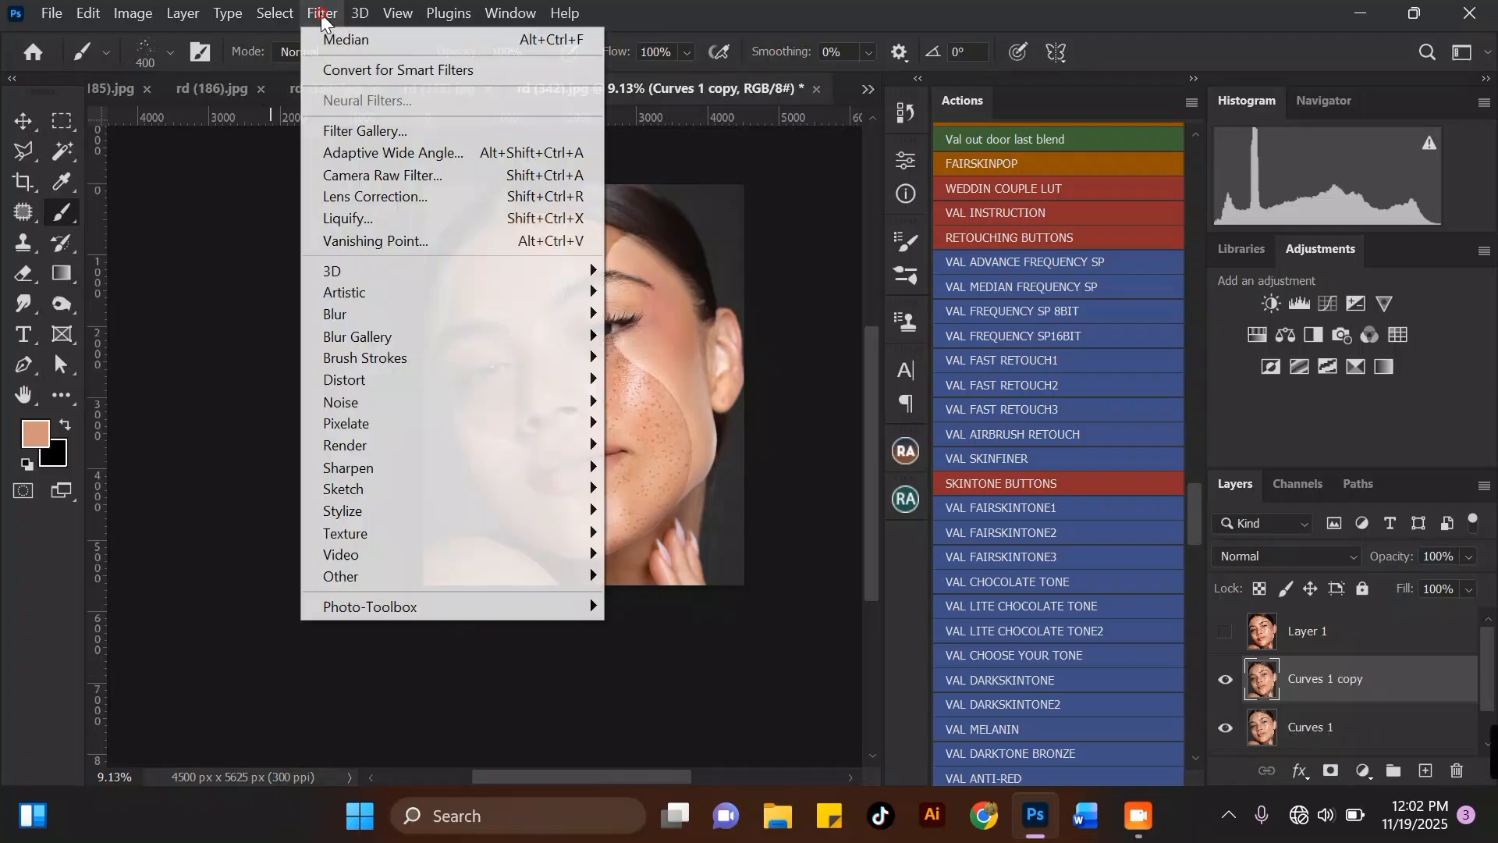
pyautogui.click(419, 182)
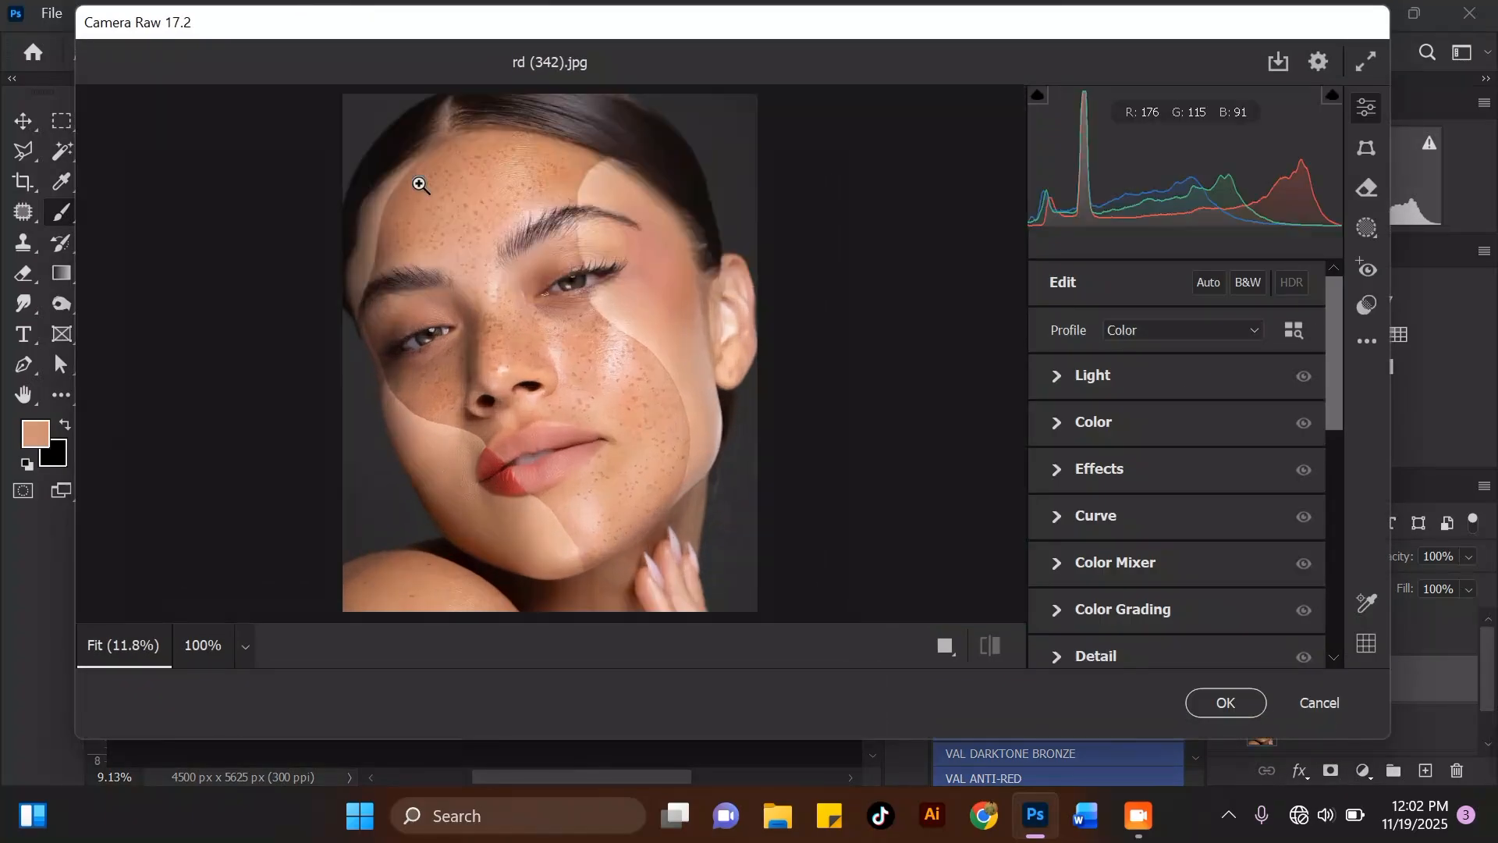
pyautogui.click(946, 647)
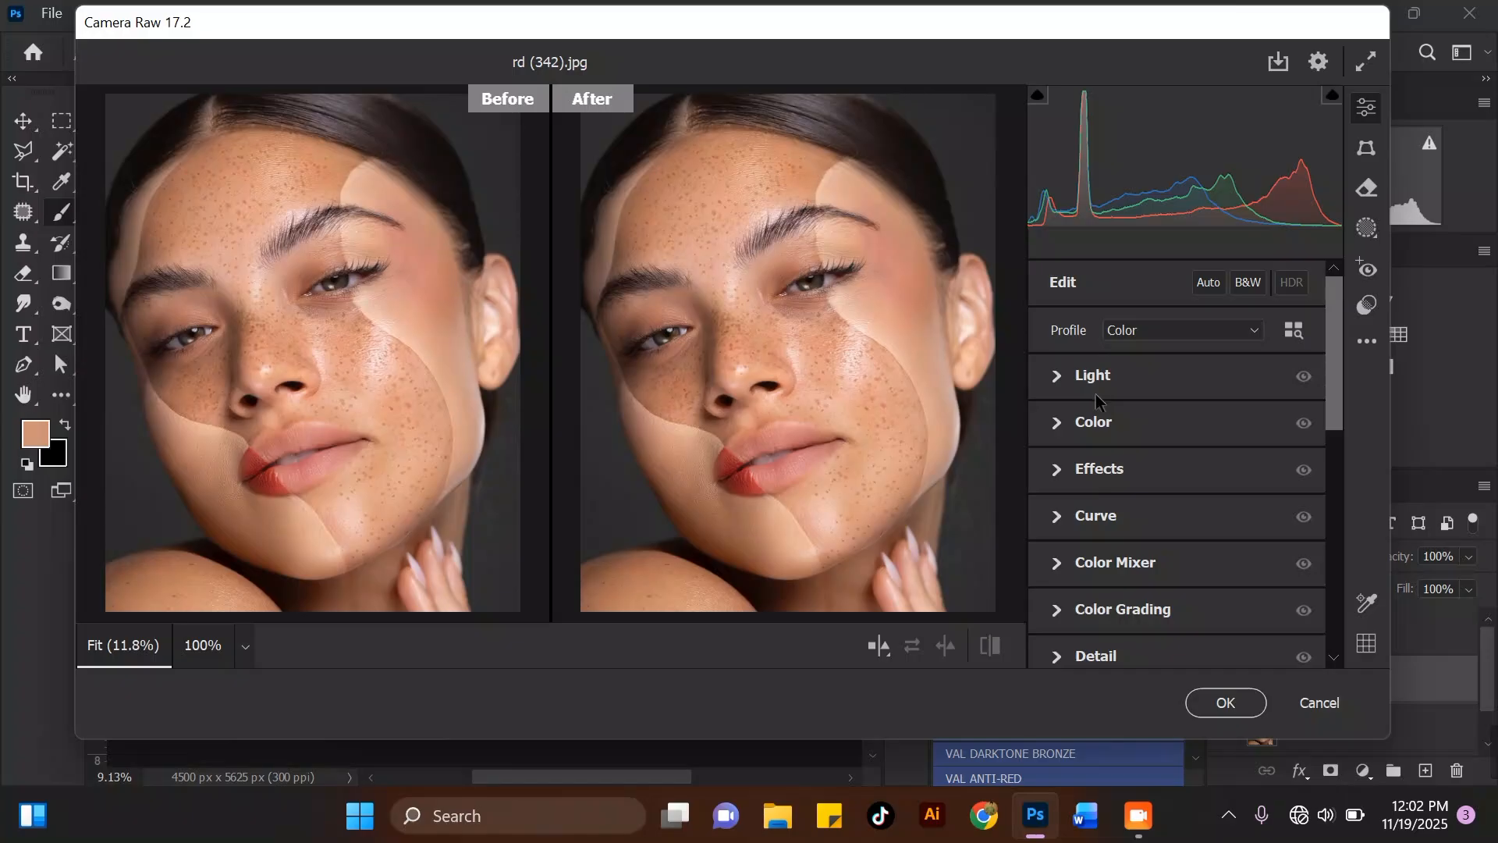
pyautogui.click(1066, 387)
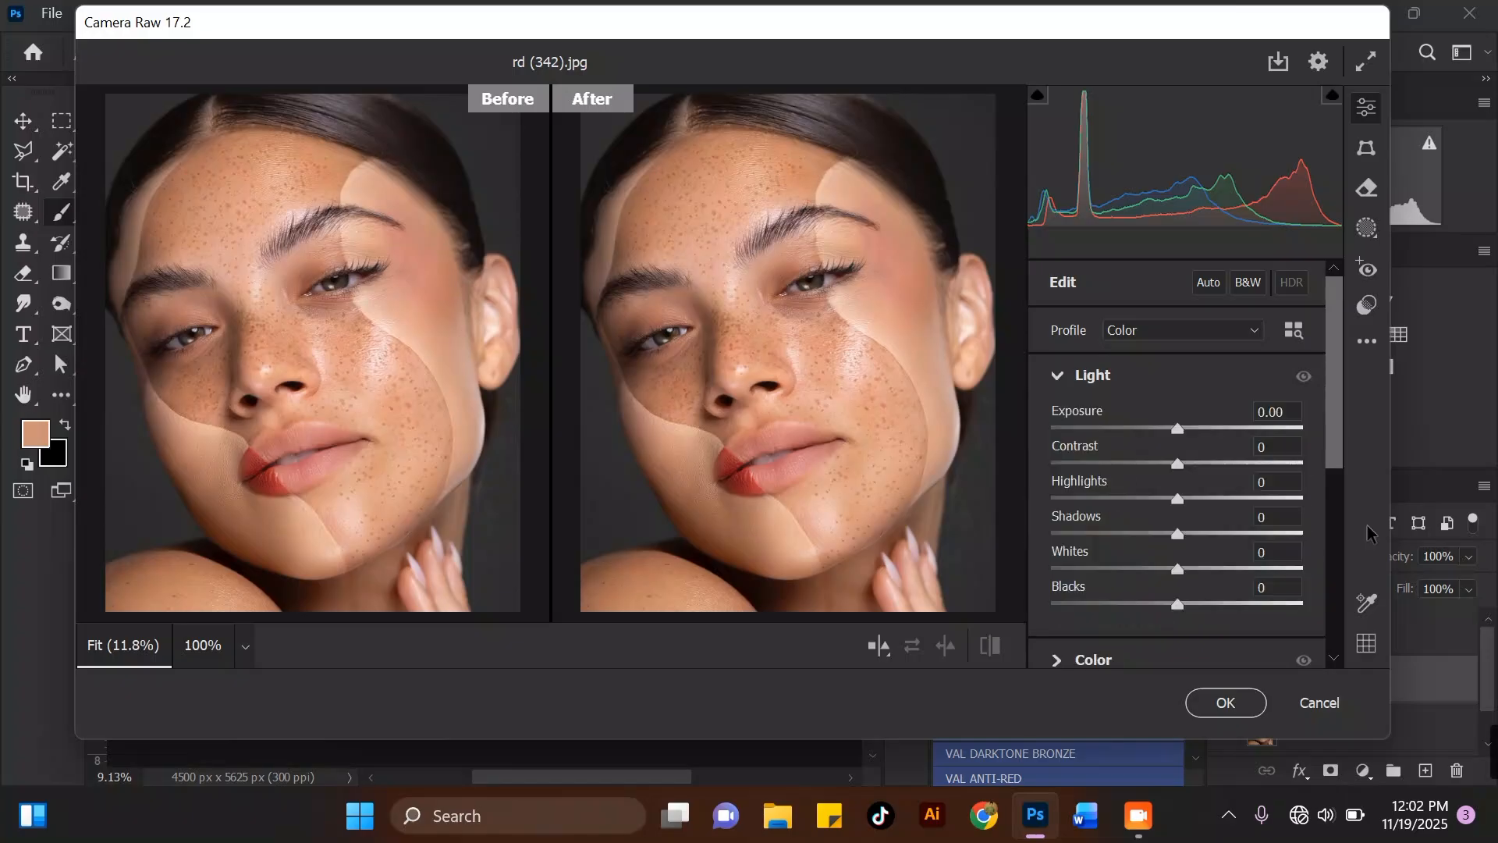
pyautogui.moveTo(1182, 507); pyautogui.dragTo(1197, 509)
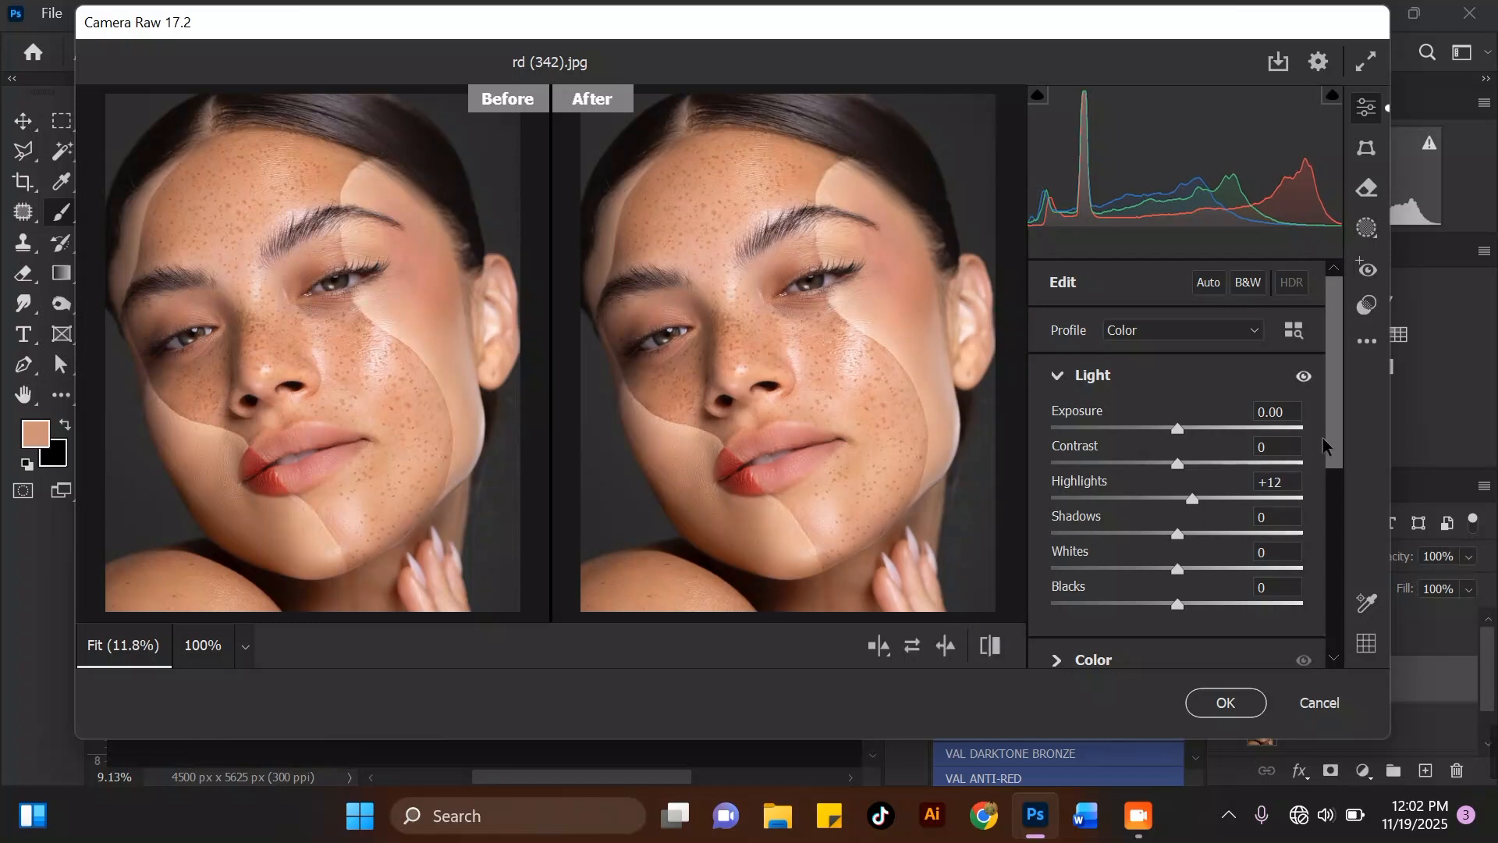
pyautogui.moveTo(1174, 605); pyautogui.dragTo(1144, 601)
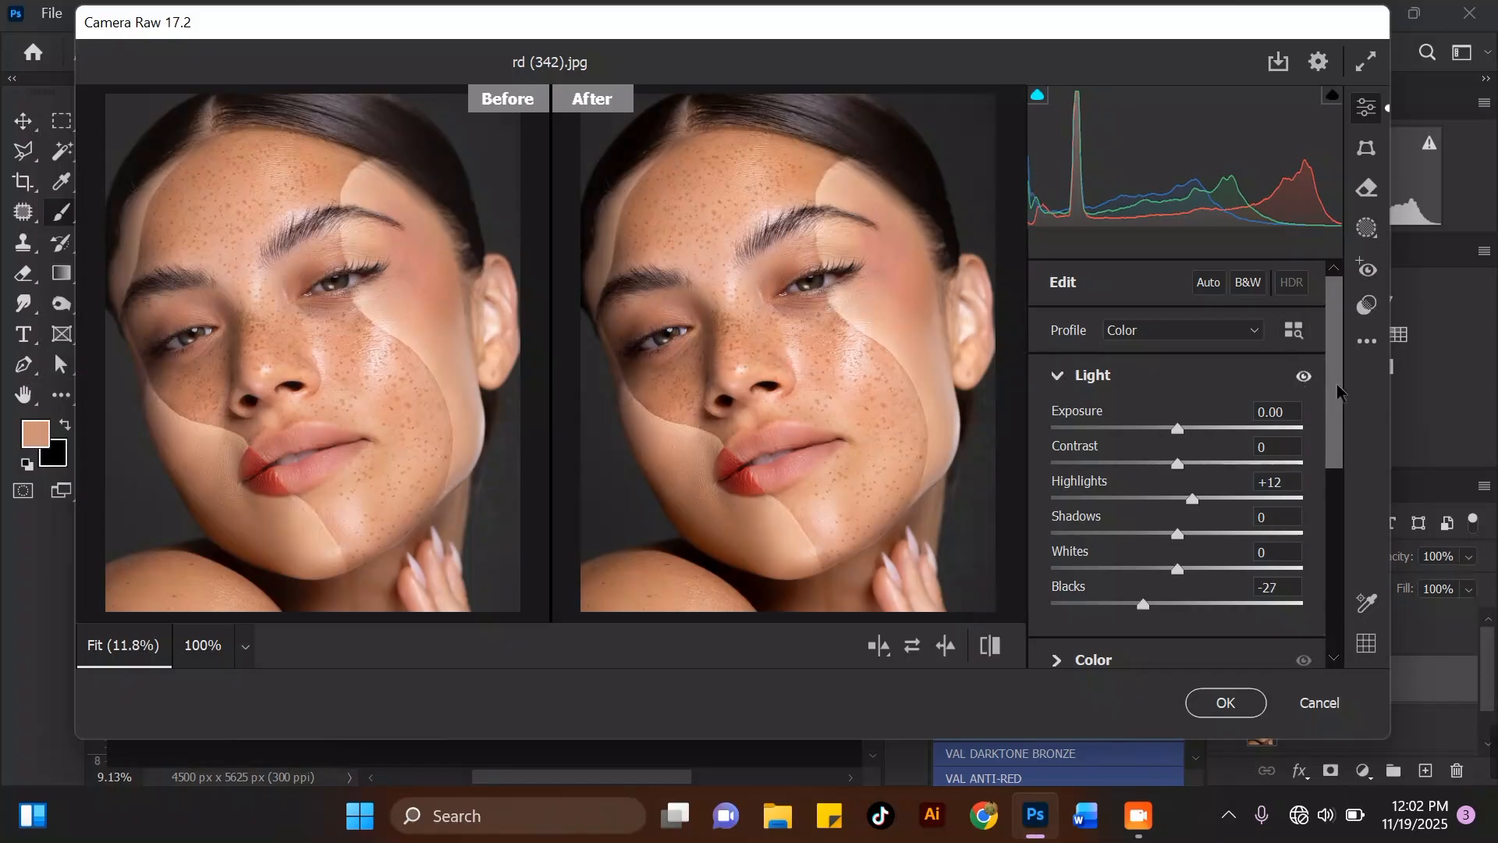
# Raise the portrait's Vibrance to +14 in the Camera Raw colour settings.
pyautogui.moveTo(1337, 392); pyautogui.dragTo(1331, 441)
pyautogui.scroll(-2, 1327, 472)
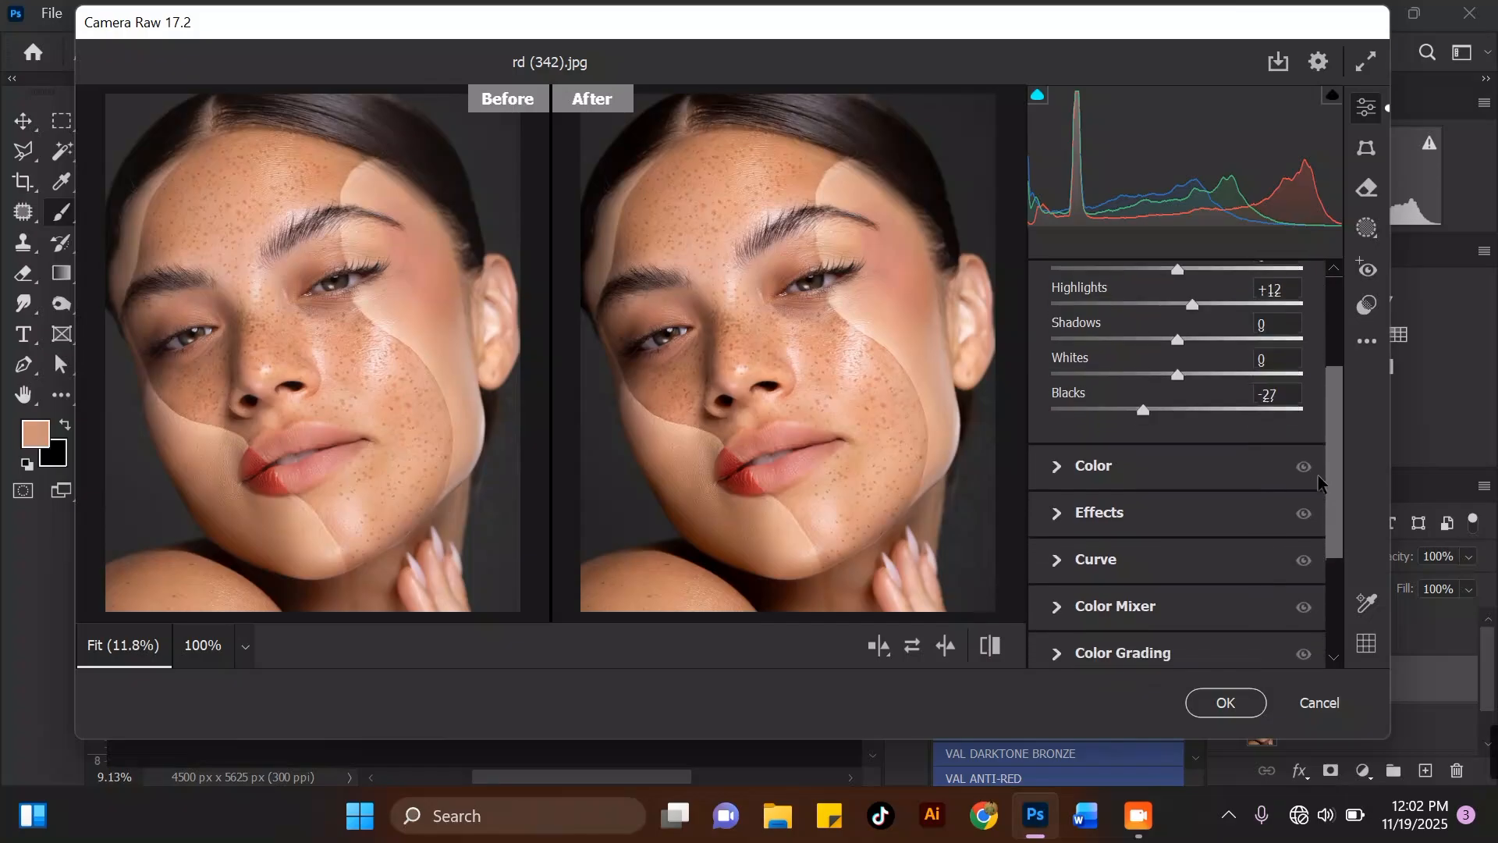
pyautogui.click(1079, 468)
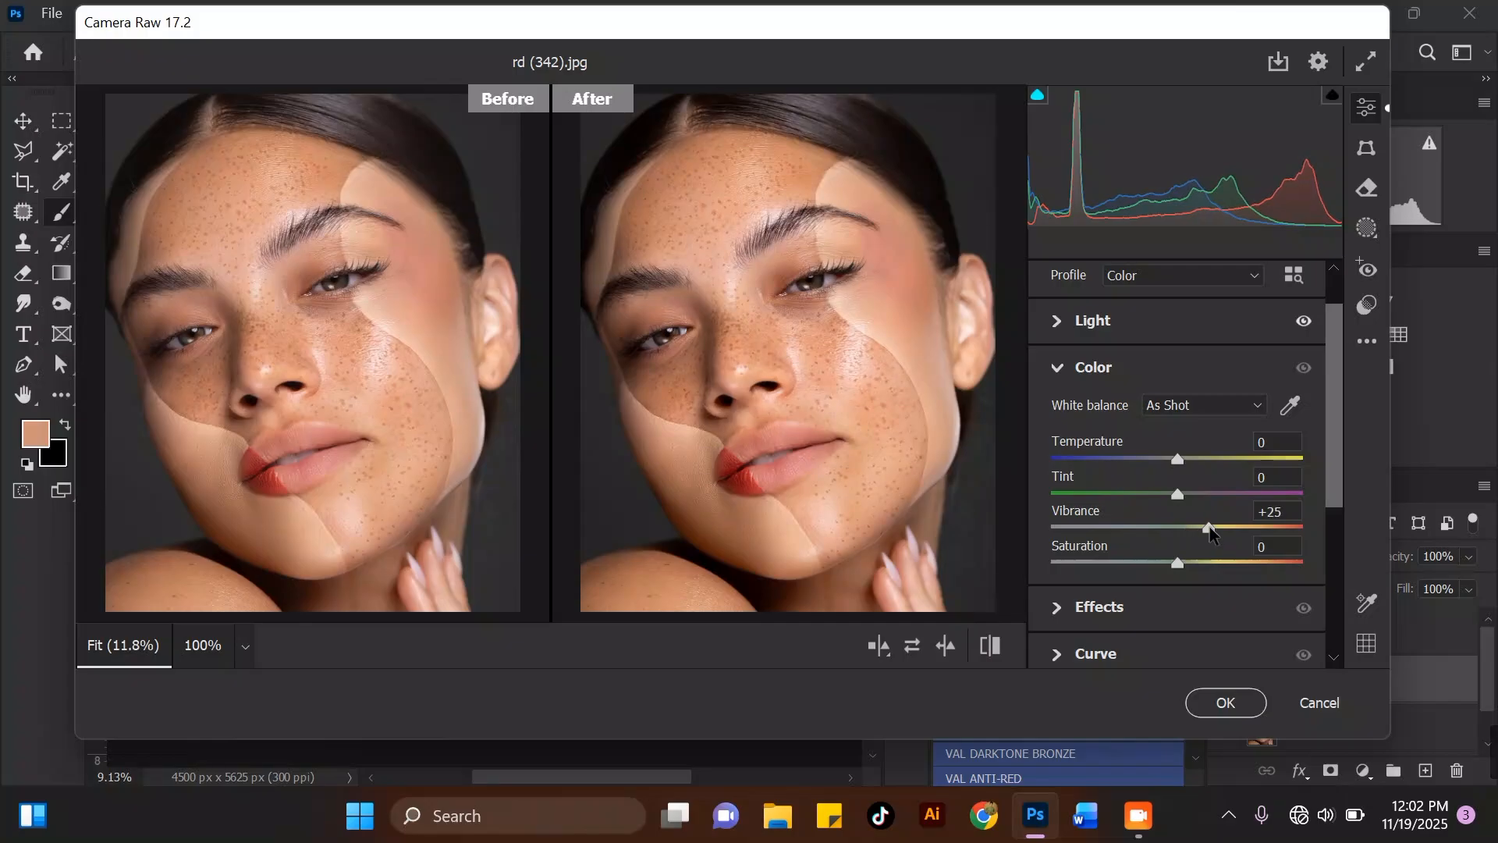
pyautogui.moveTo(1211, 526); pyautogui.dragTo(1200, 525)
# Set Texture to +7 and Sharpening to 34, and apply the Camera Raw adjustments.
pyautogui.moveTo(1331, 443); pyautogui.dragTo(1225, 508)
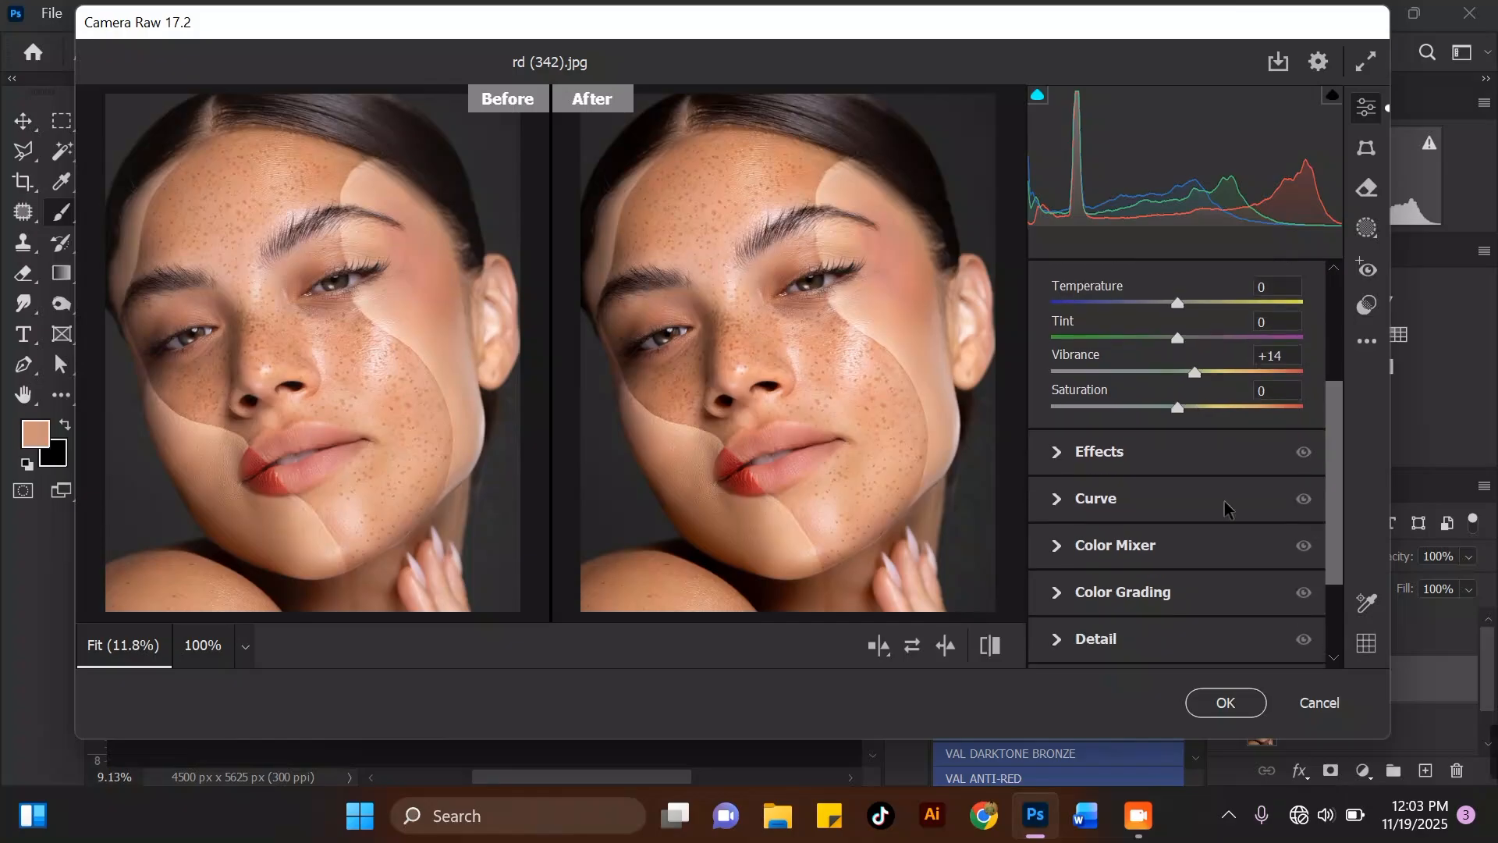
pyautogui.click(1068, 455)
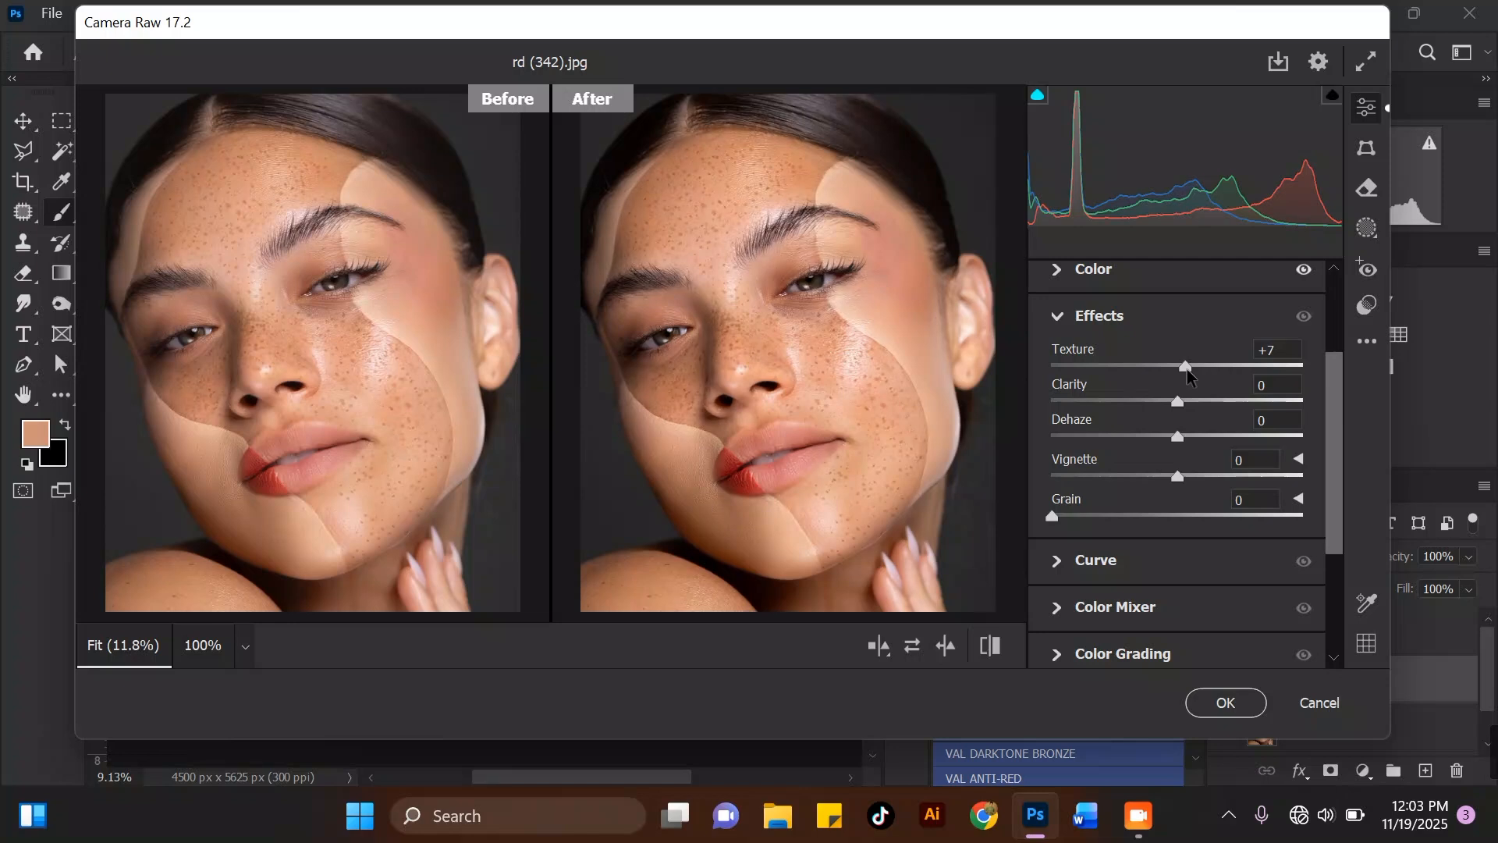
pyautogui.moveTo(1335, 420); pyautogui.dragTo(1084, 537)
pyautogui.click(1071, 546)
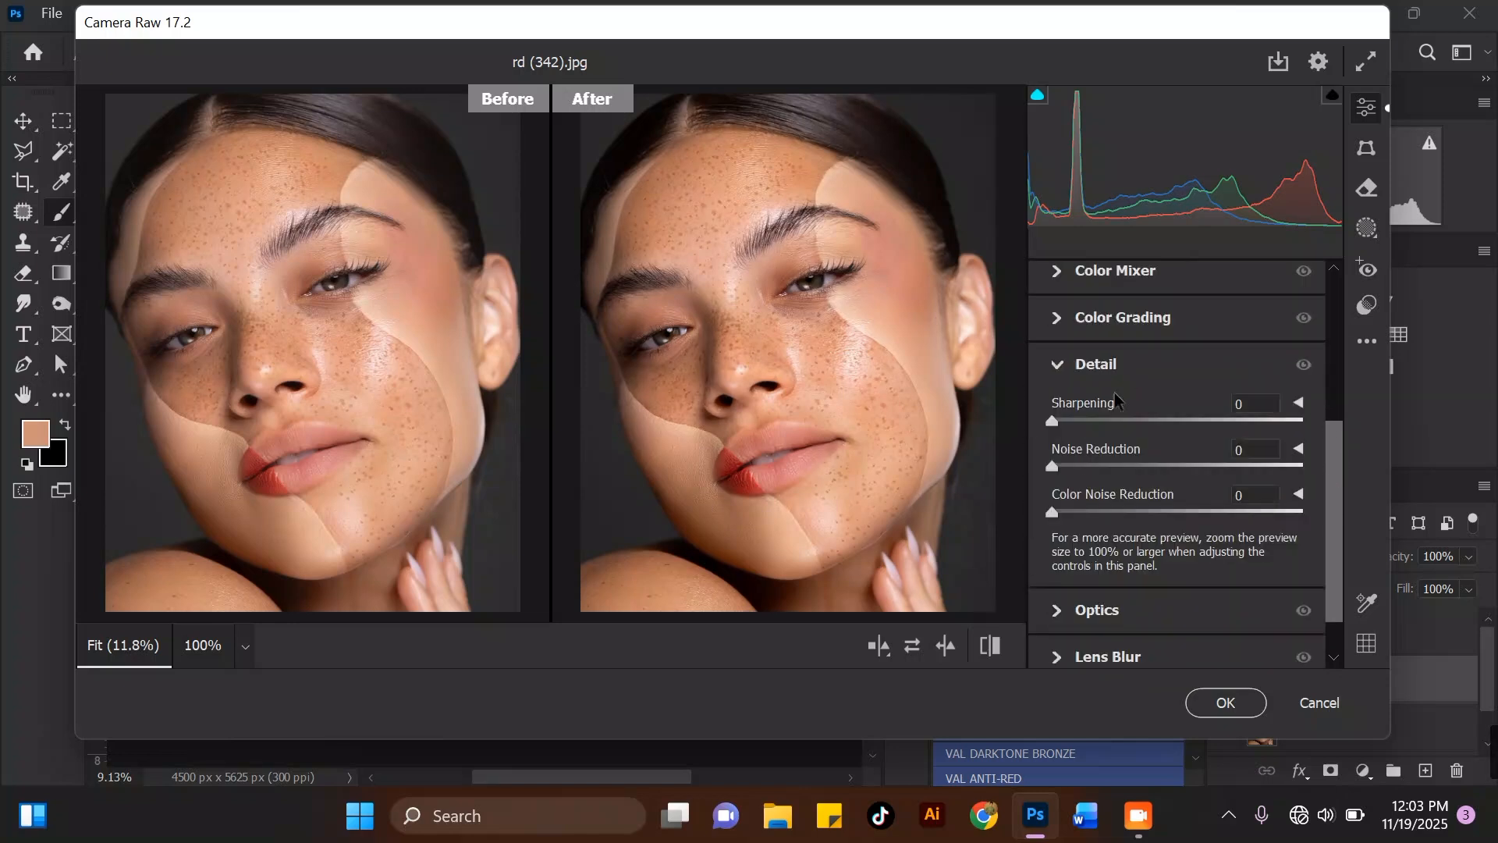
pyautogui.moveTo(1056, 421); pyautogui.dragTo(1159, 425)
pyautogui.moveTo(1329, 473); pyautogui.dragTo(1338, 515)
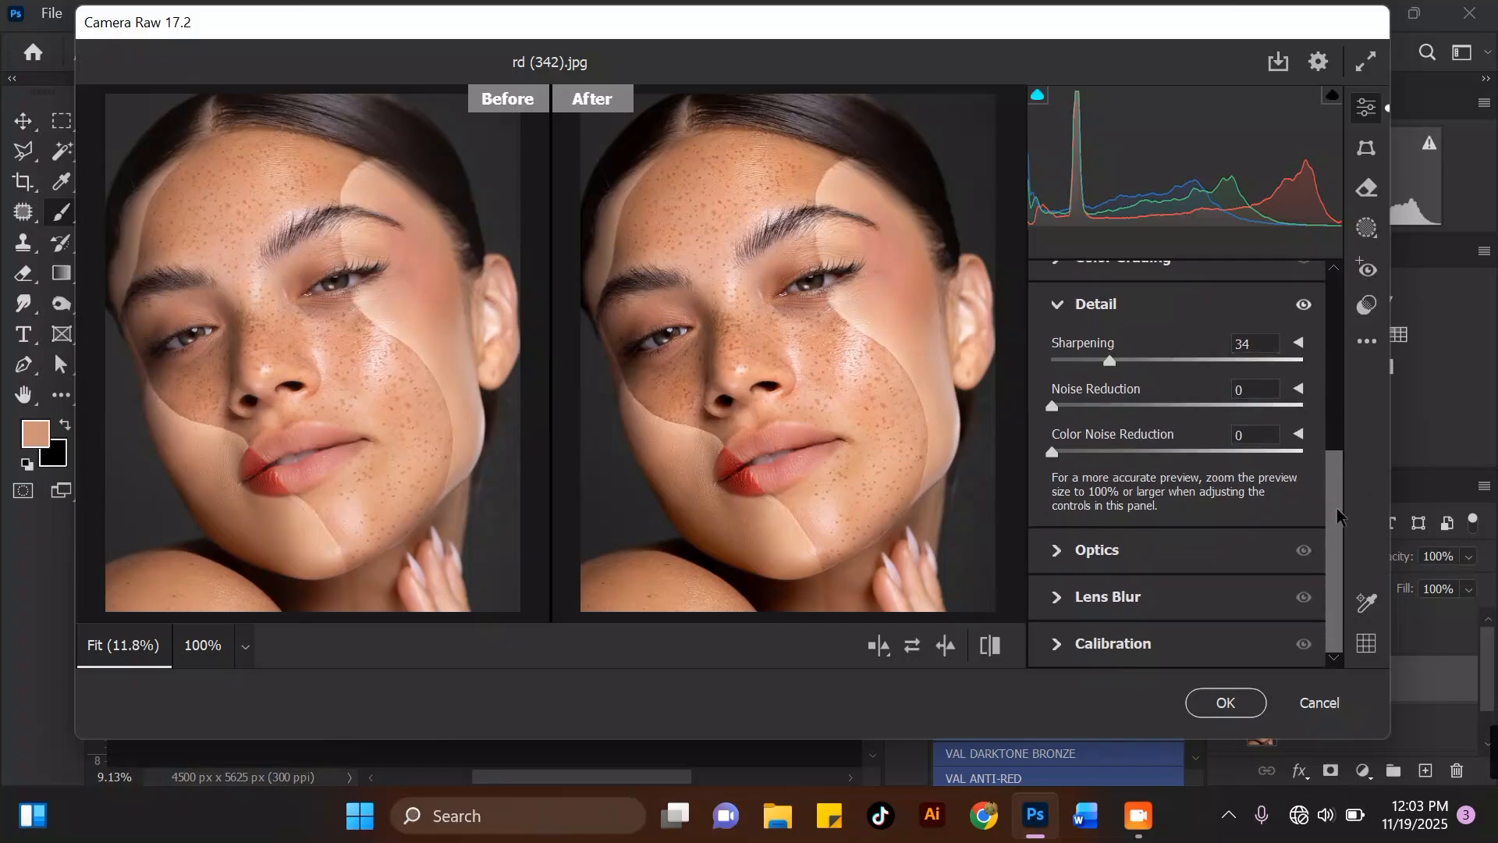
pyautogui.click(1227, 703)
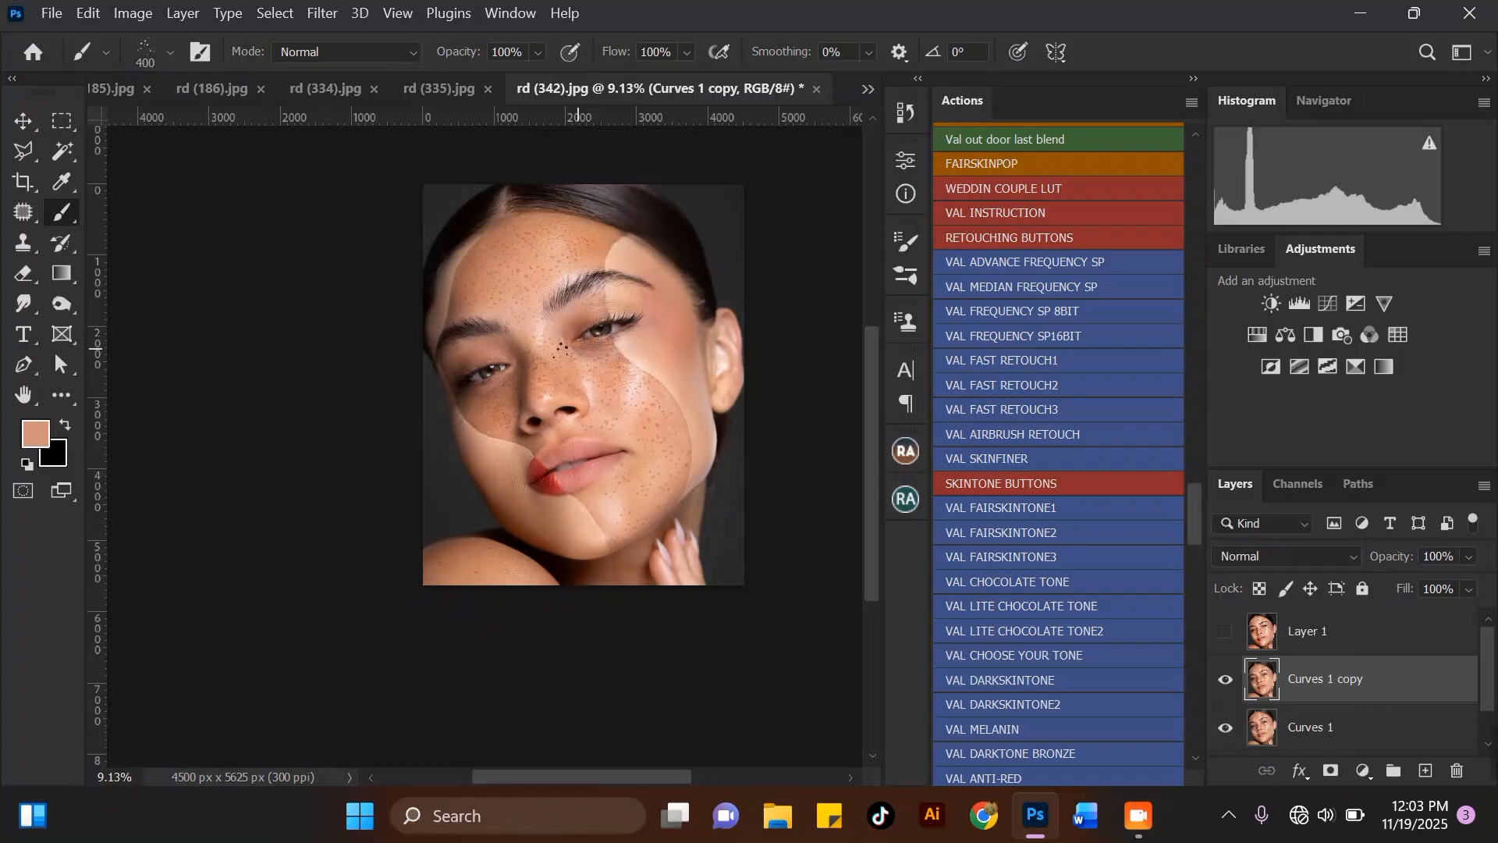
# Reset the foreground and background colours to white and black, and add a new empty layer above the Curves 1 copy layer.
pyautogui.scroll(2, 562, 348)
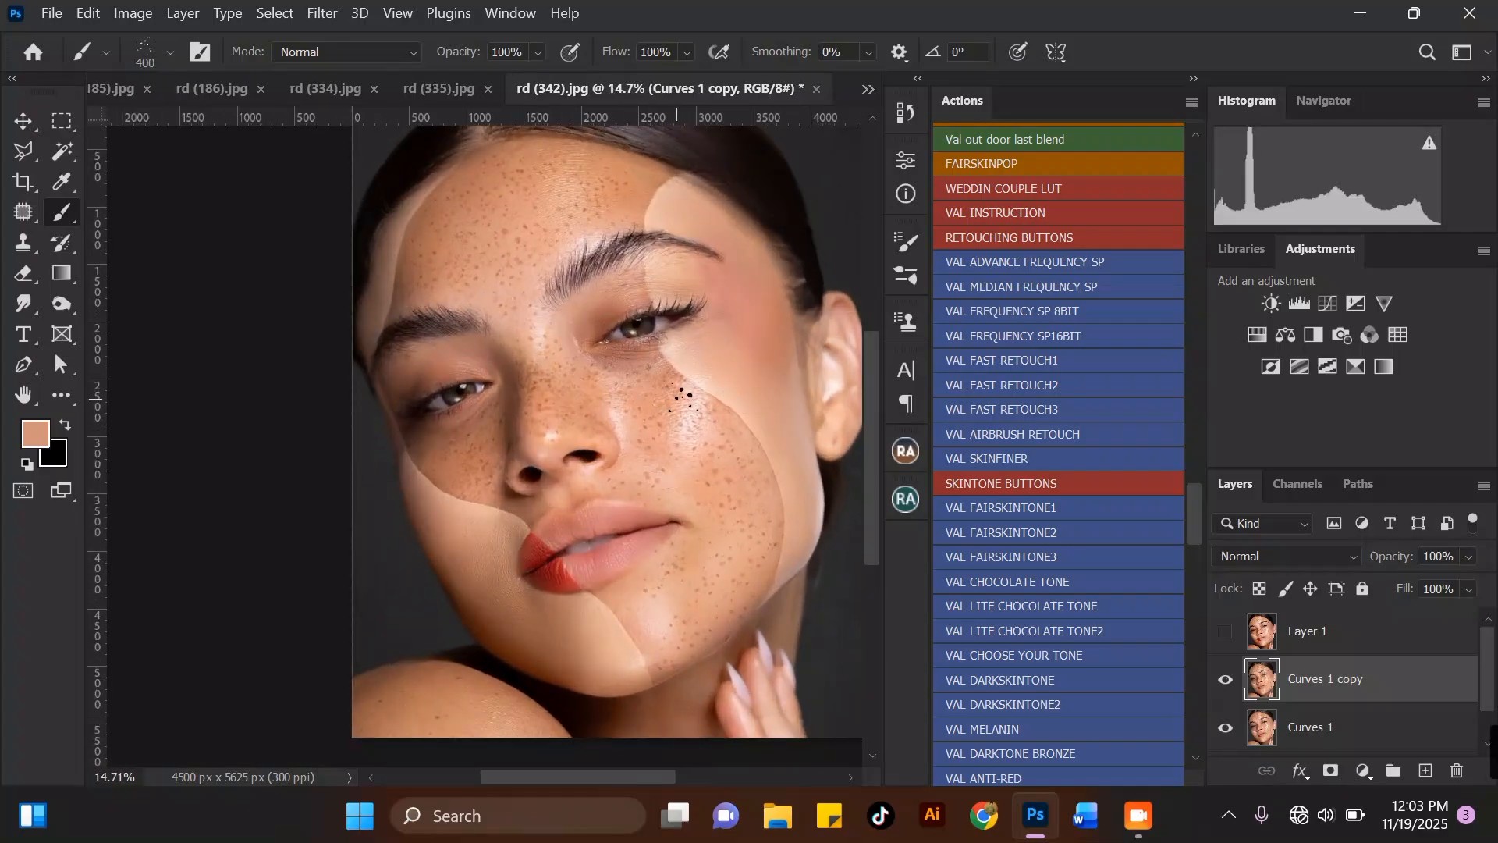
pyautogui.click(21, 120)
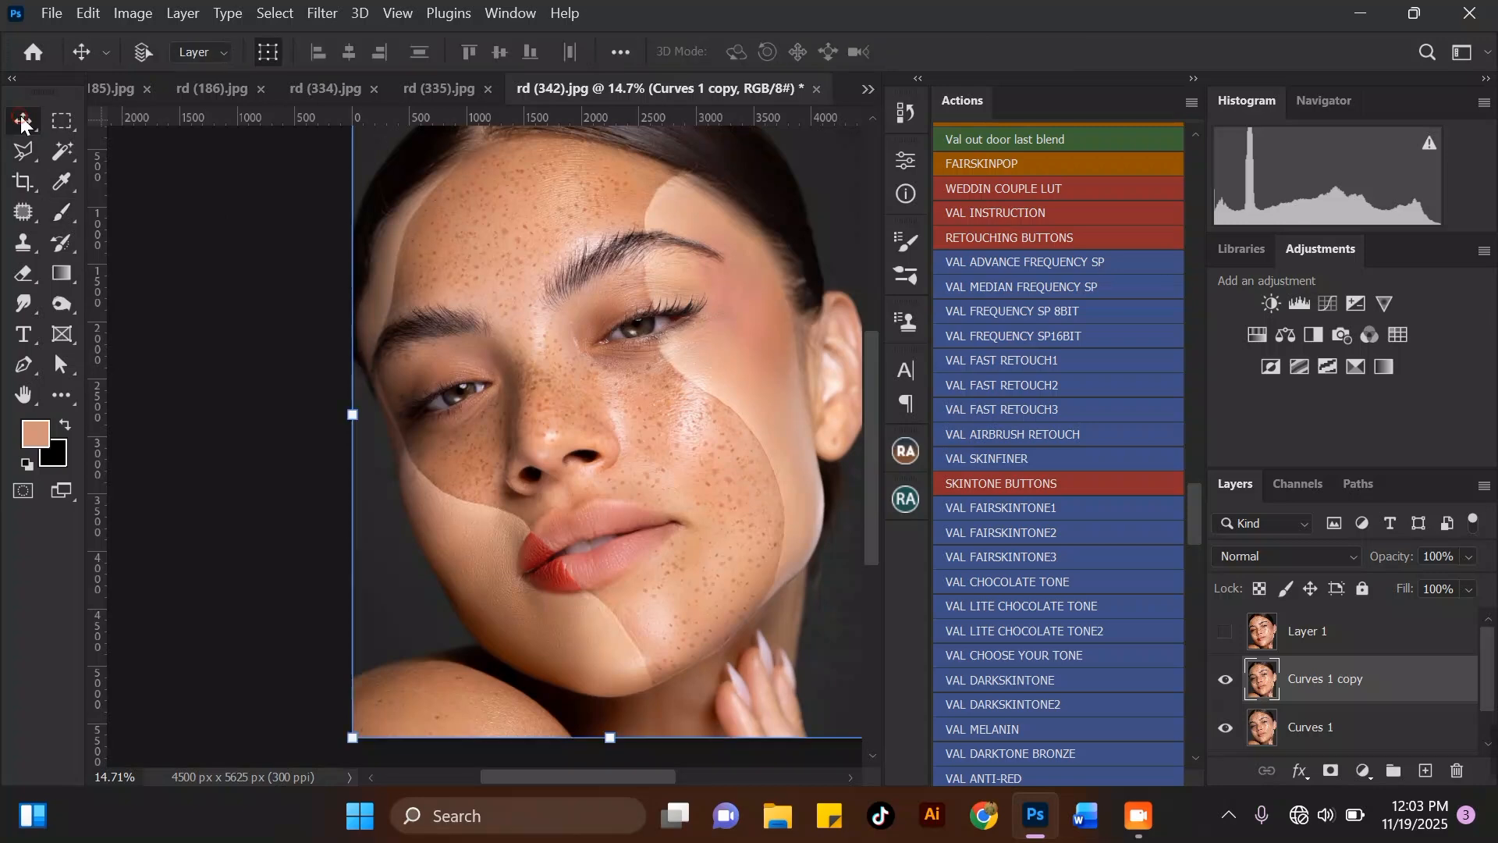
pyautogui.press('d')
pyautogui.scroll(6, 688, 644)
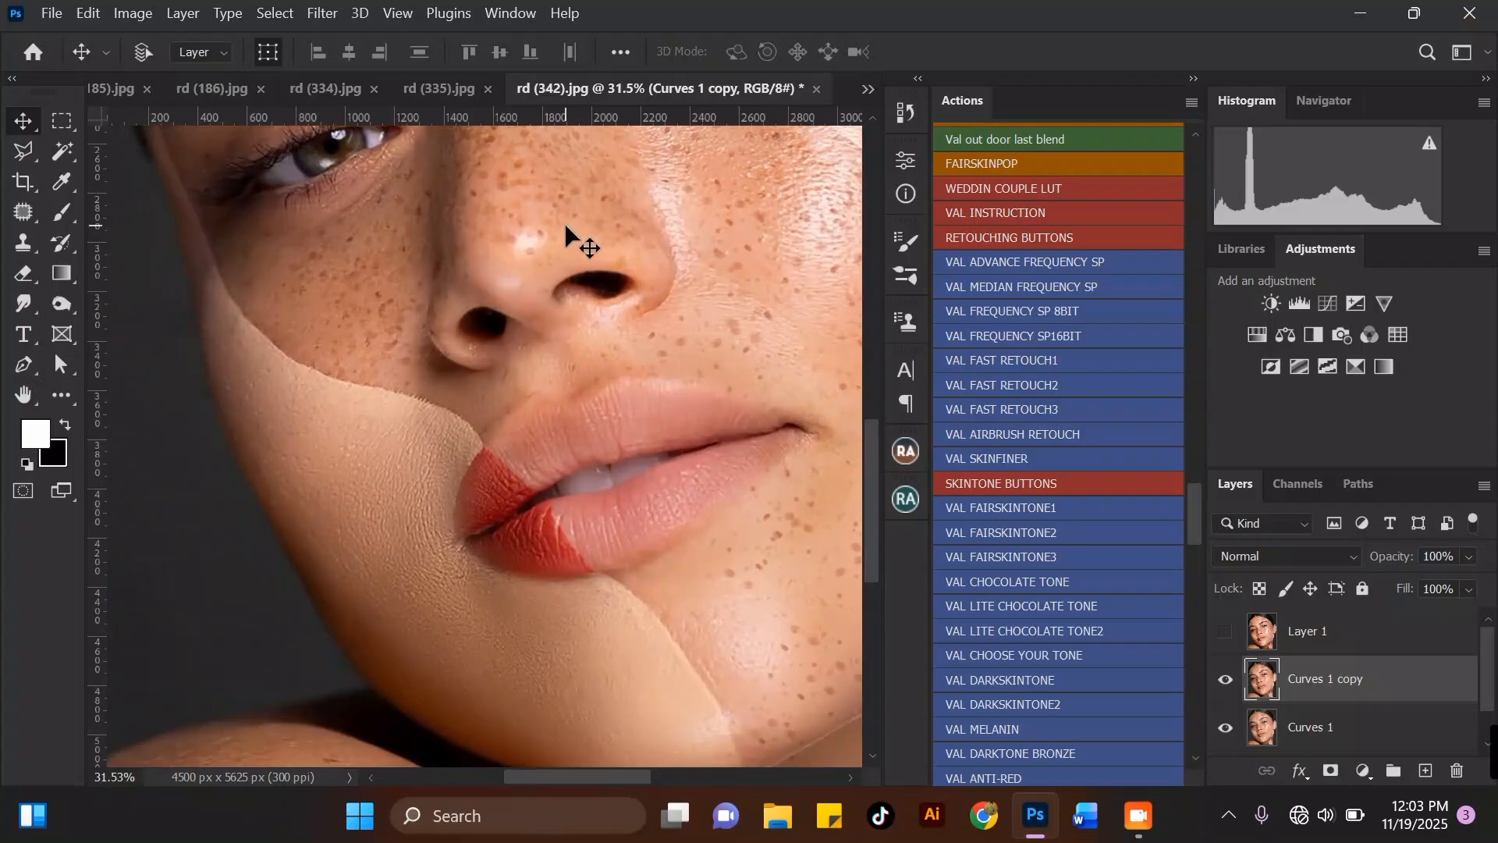
pyautogui.scroll(-1, 564, 222)
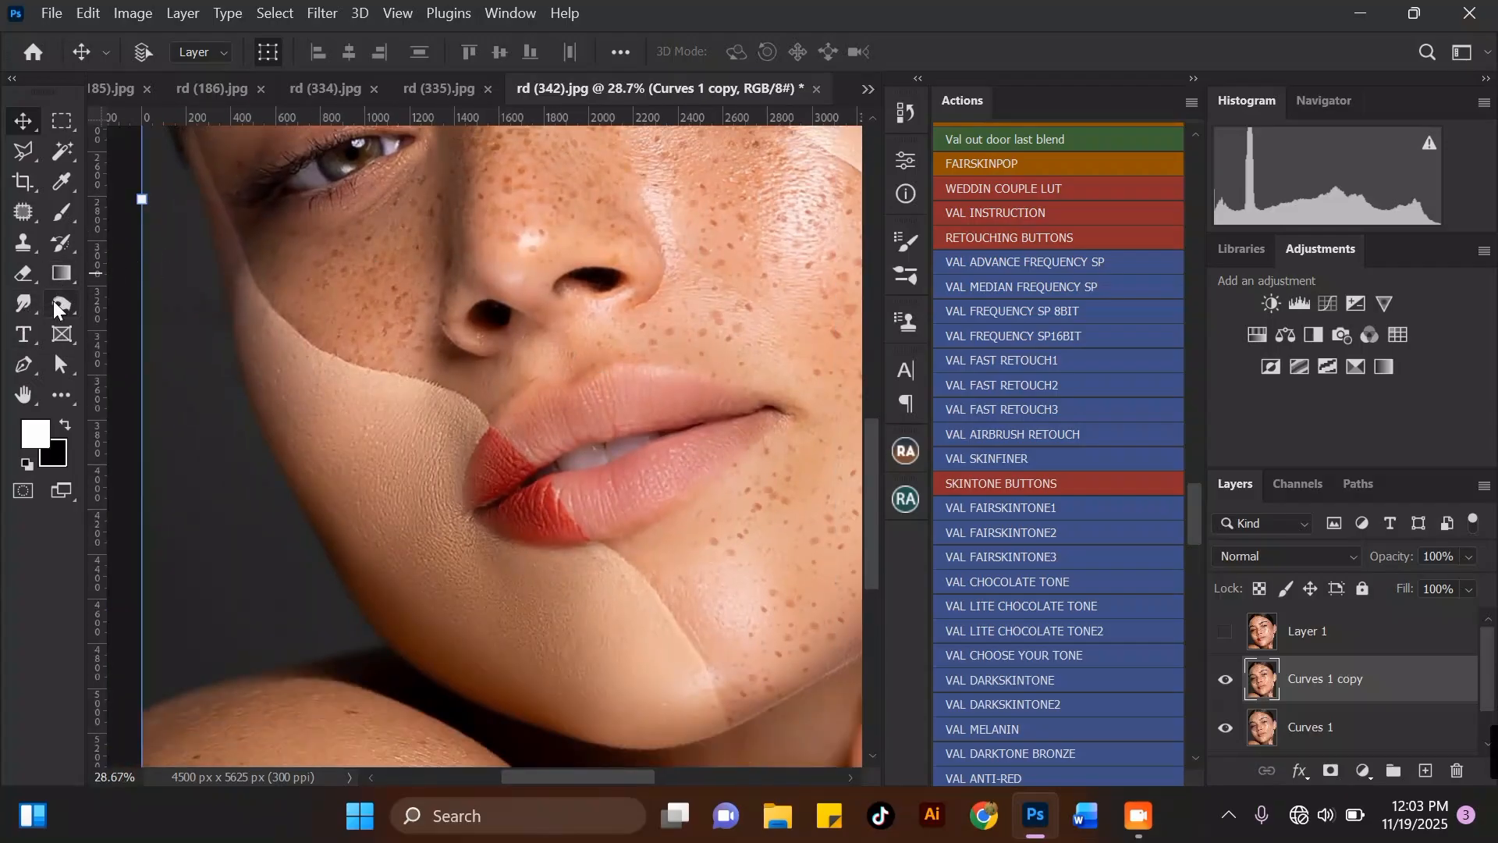
pyautogui.click(30, 367)
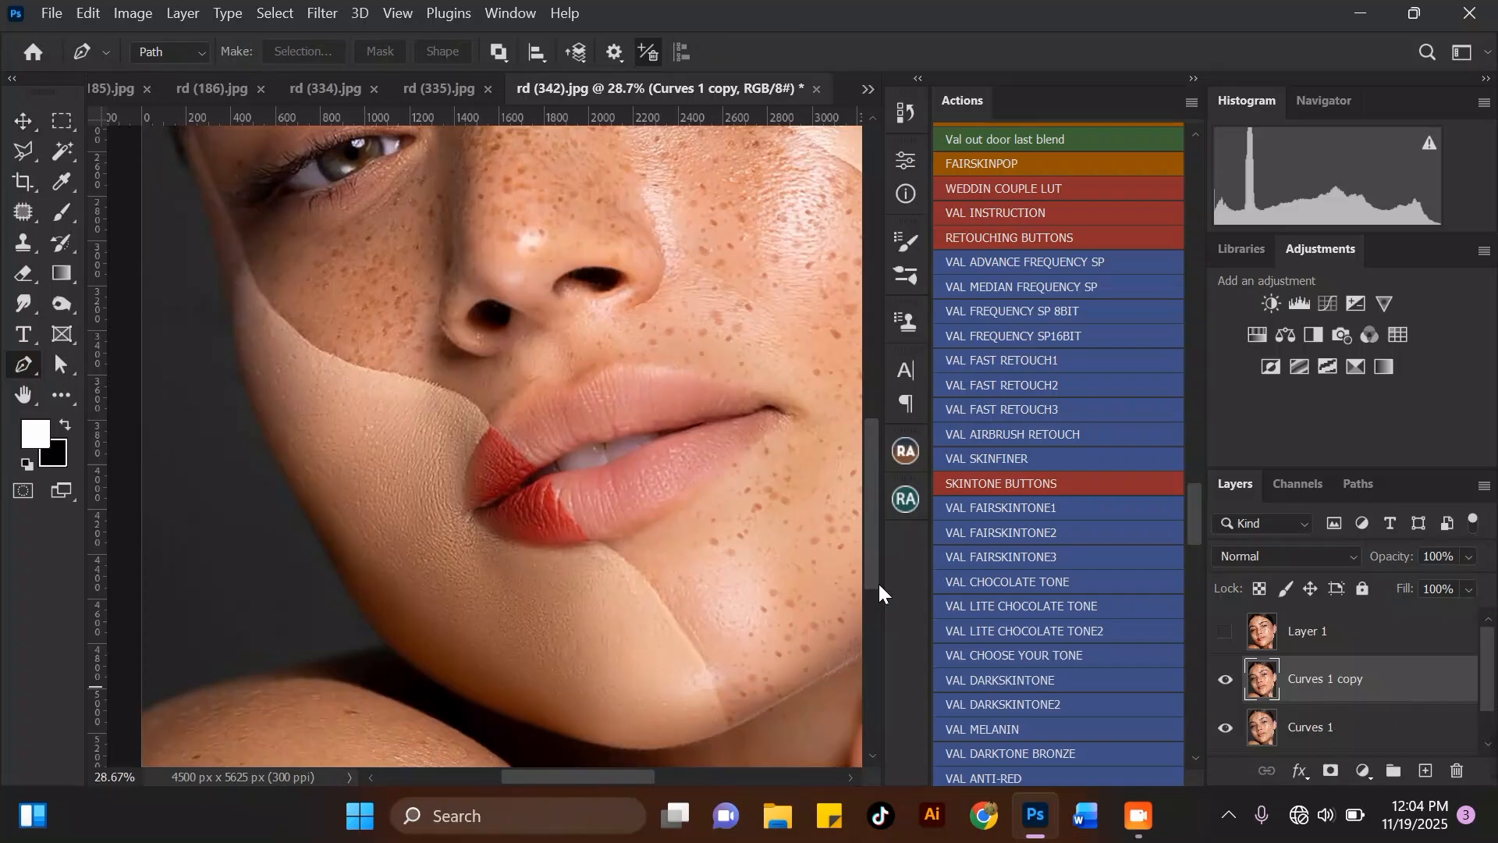
pyautogui.click(1427, 772)
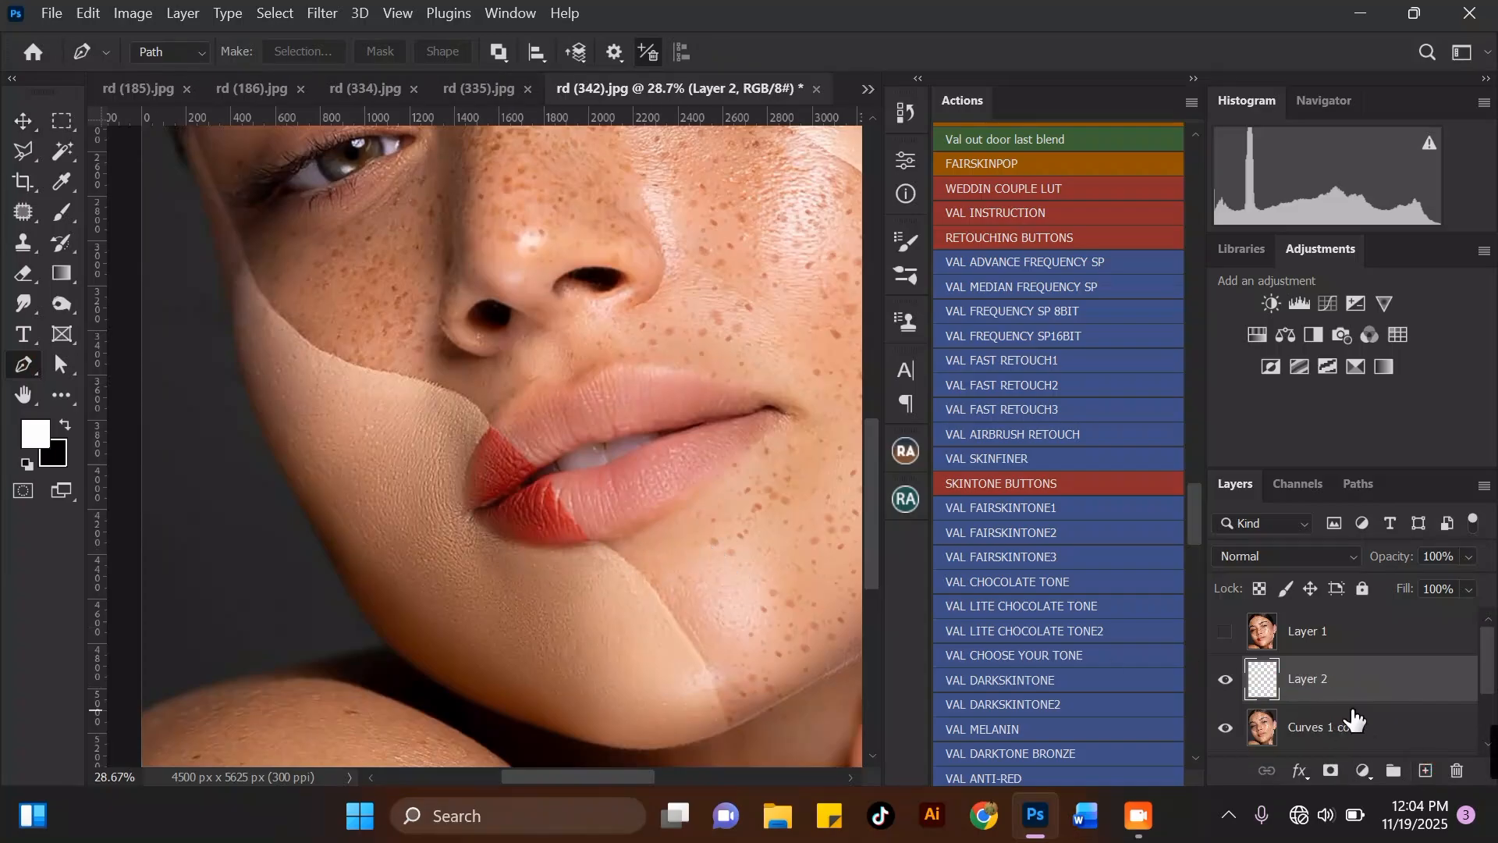
# Draw a closed Pen path around the red section at the corner of the upper and lower lips.
pyautogui.scroll(3, 500, 500)
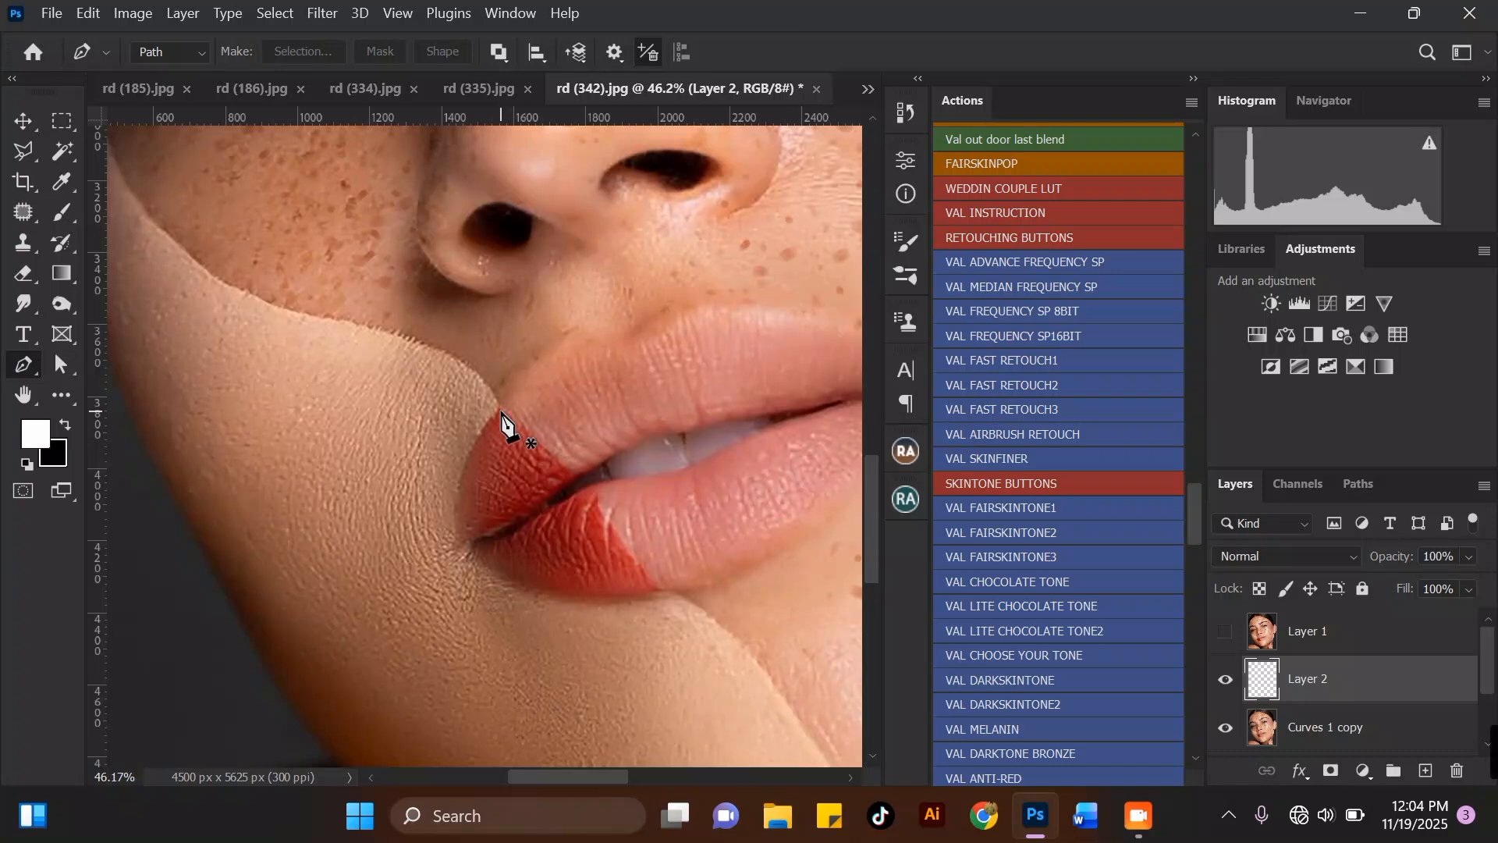
pyautogui.click(501, 406)
pyautogui.click(565, 466)
pyautogui.click(579, 472)
pyautogui.click(591, 491)
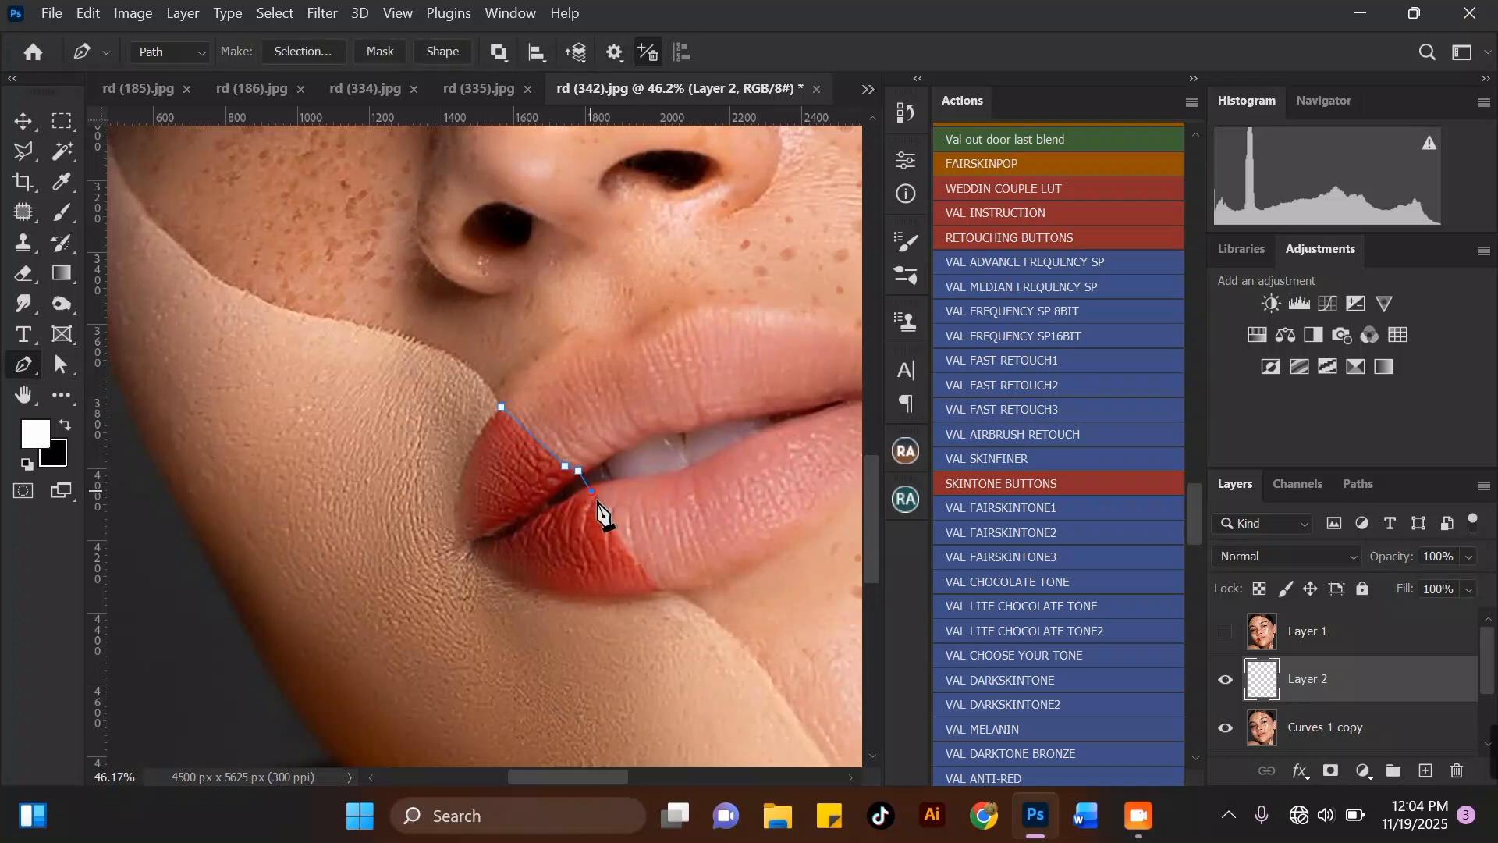
pyautogui.click(663, 587)
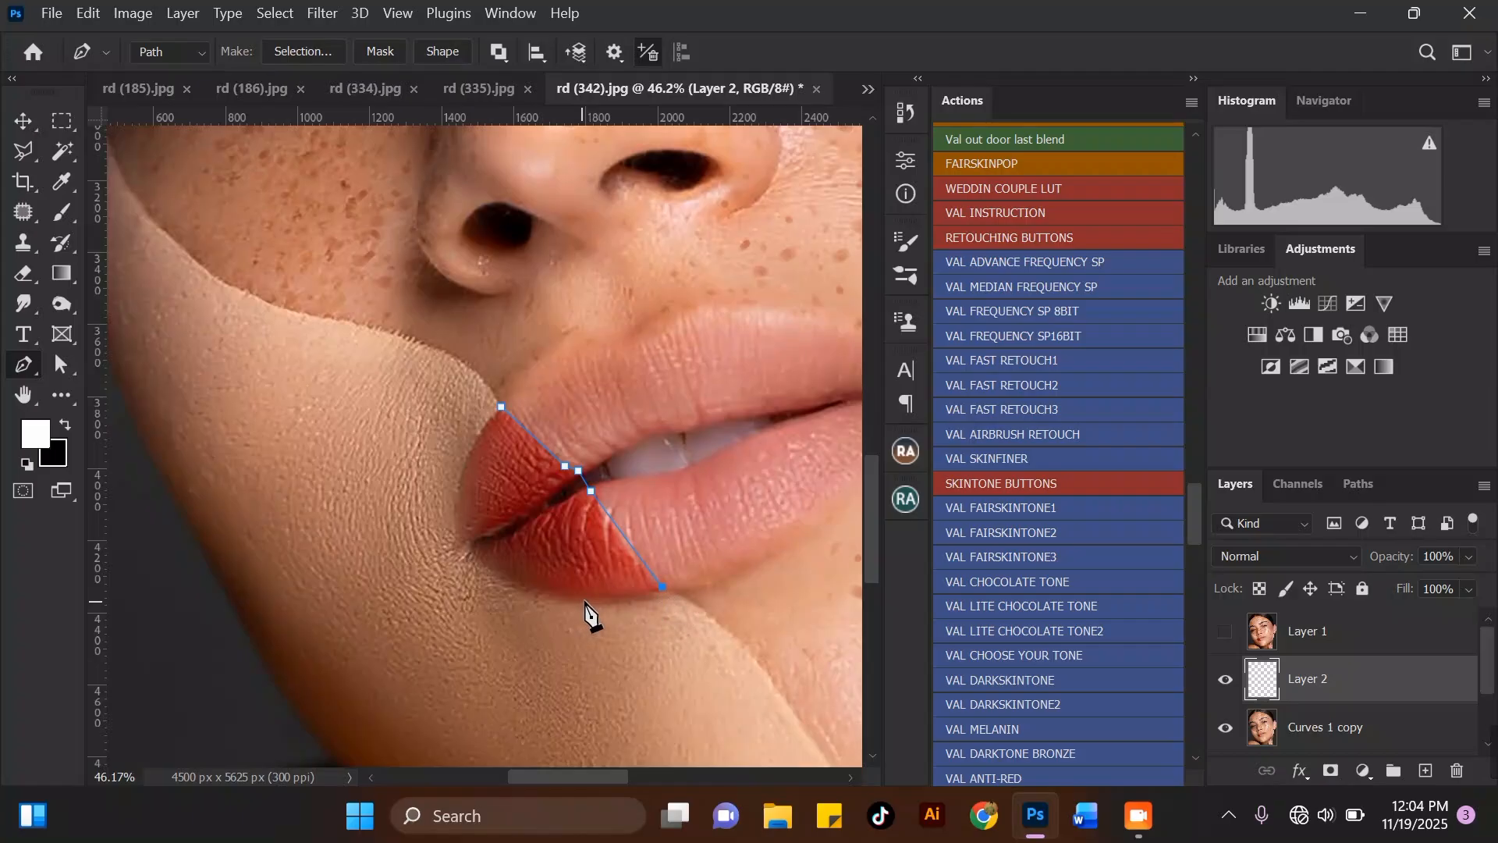
pyautogui.click(586, 598)
pyautogui.click(495, 574)
pyautogui.click(477, 553)
pyautogui.click(457, 535)
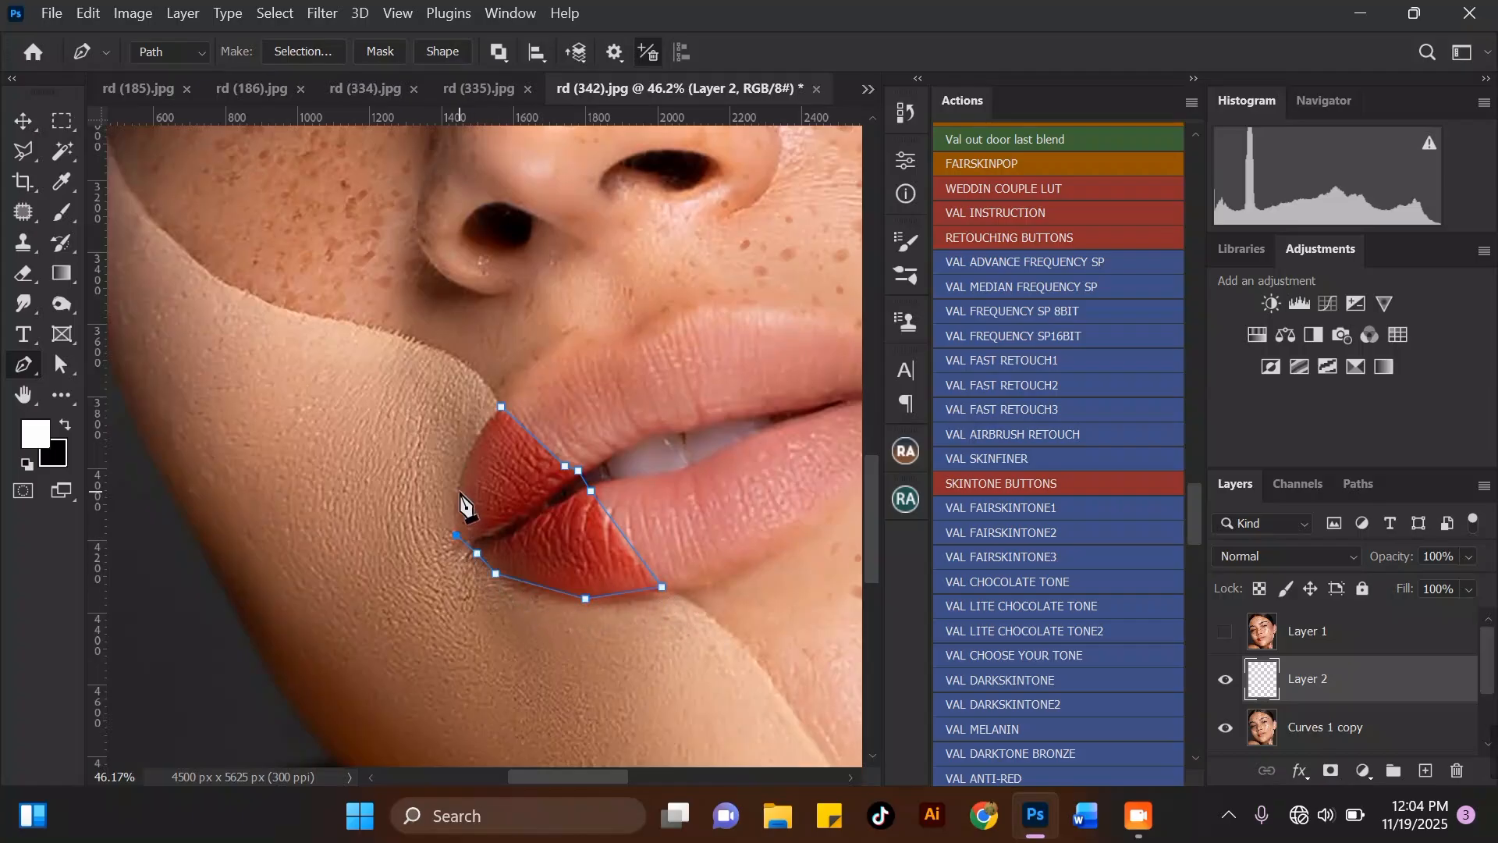
pyautogui.click(458, 486)
pyautogui.click(474, 437)
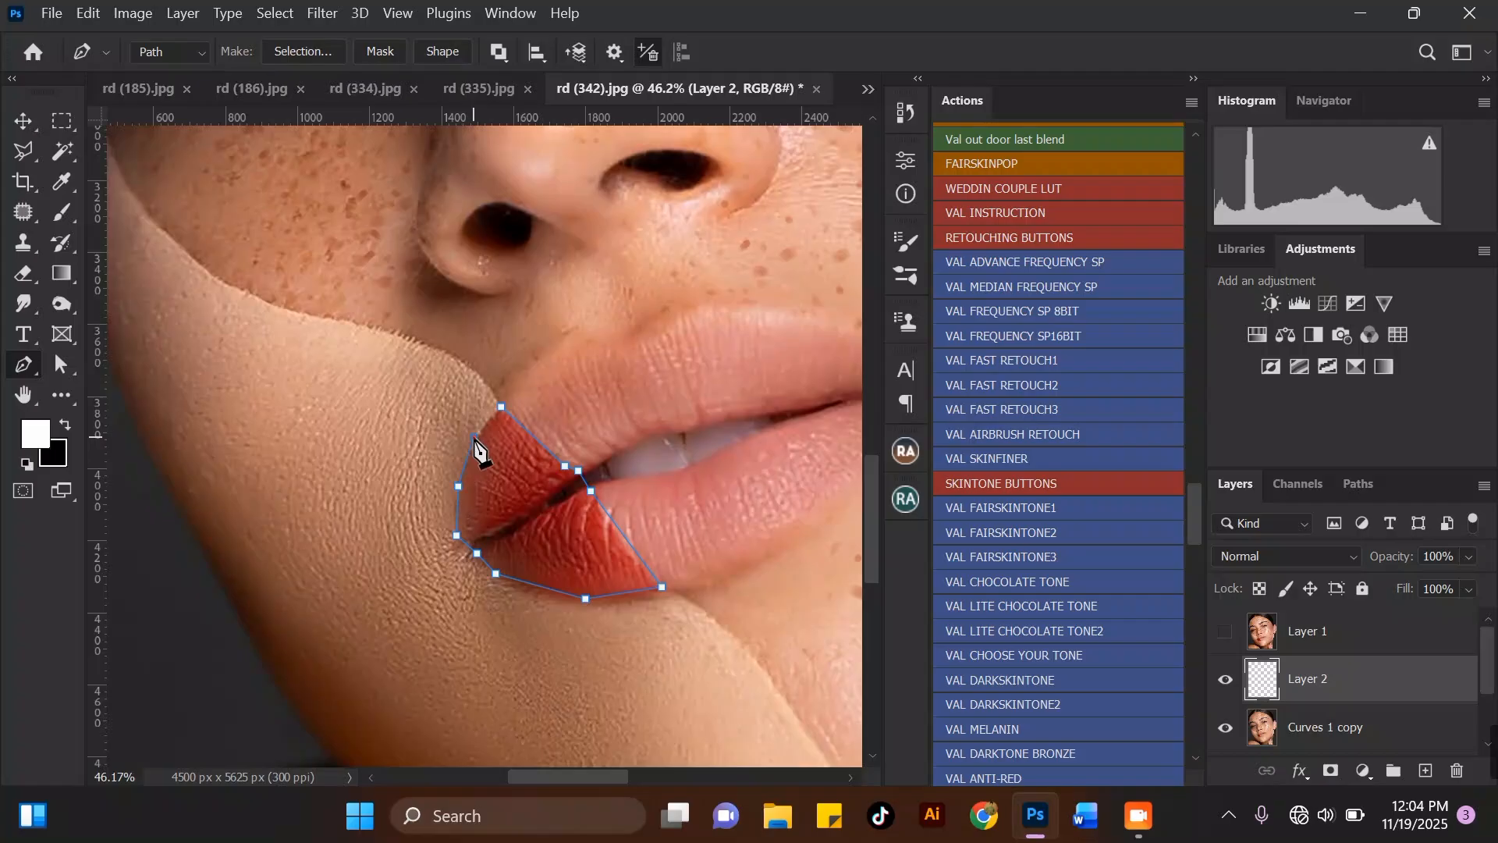
pyautogui.click(502, 407)
# Convert the closed lip path into a selection.
pyautogui.rightClick(571, 409)
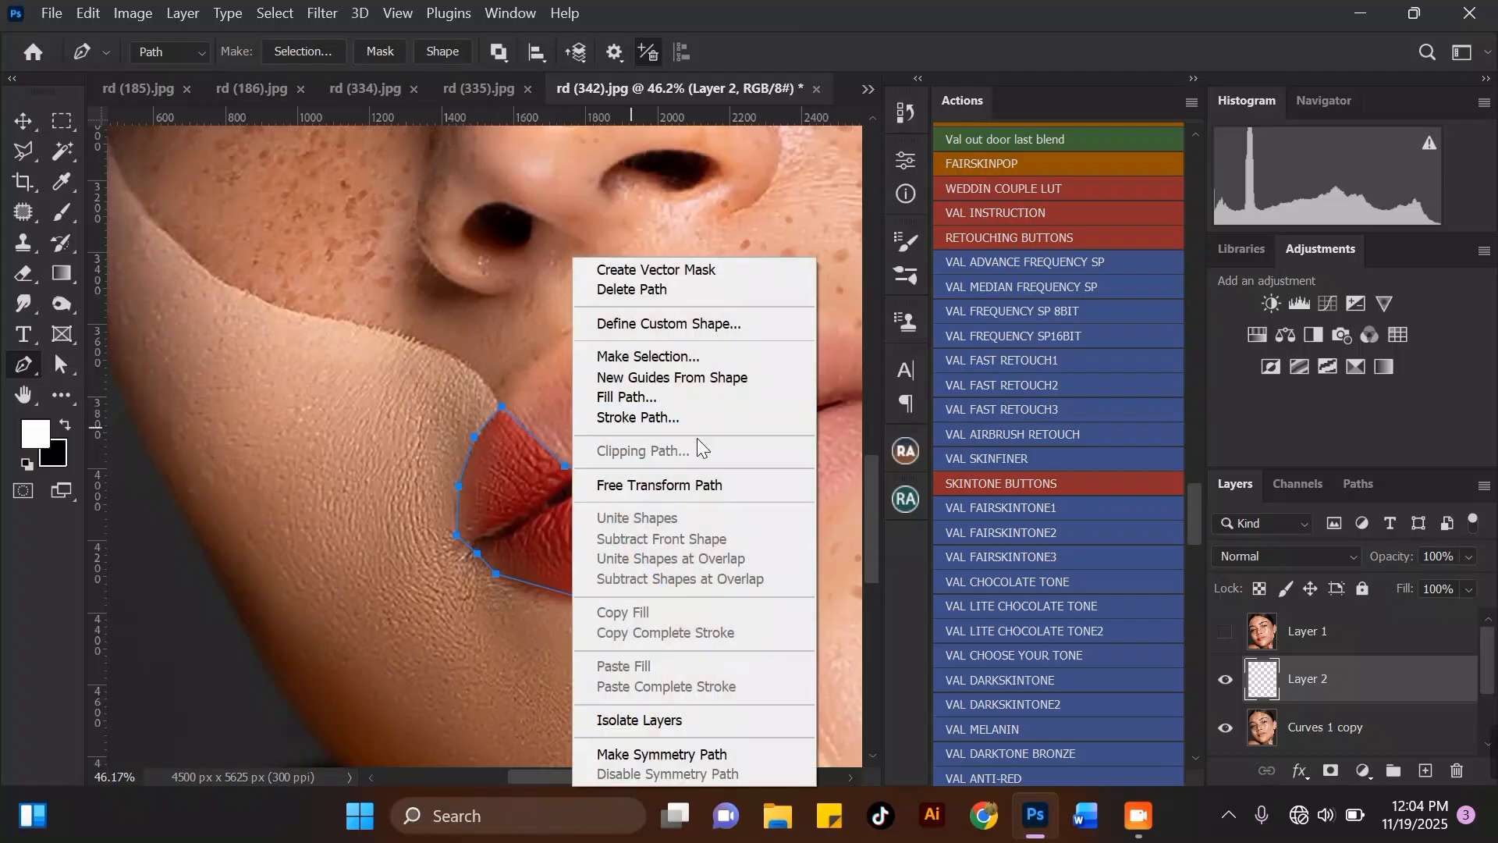
pyautogui.click(664, 353)
pyautogui.click(866, 189)
# Set the foreground colour to the dark red sampled from the selected lip area.
pyautogui.scroll(-5, 597, 326)
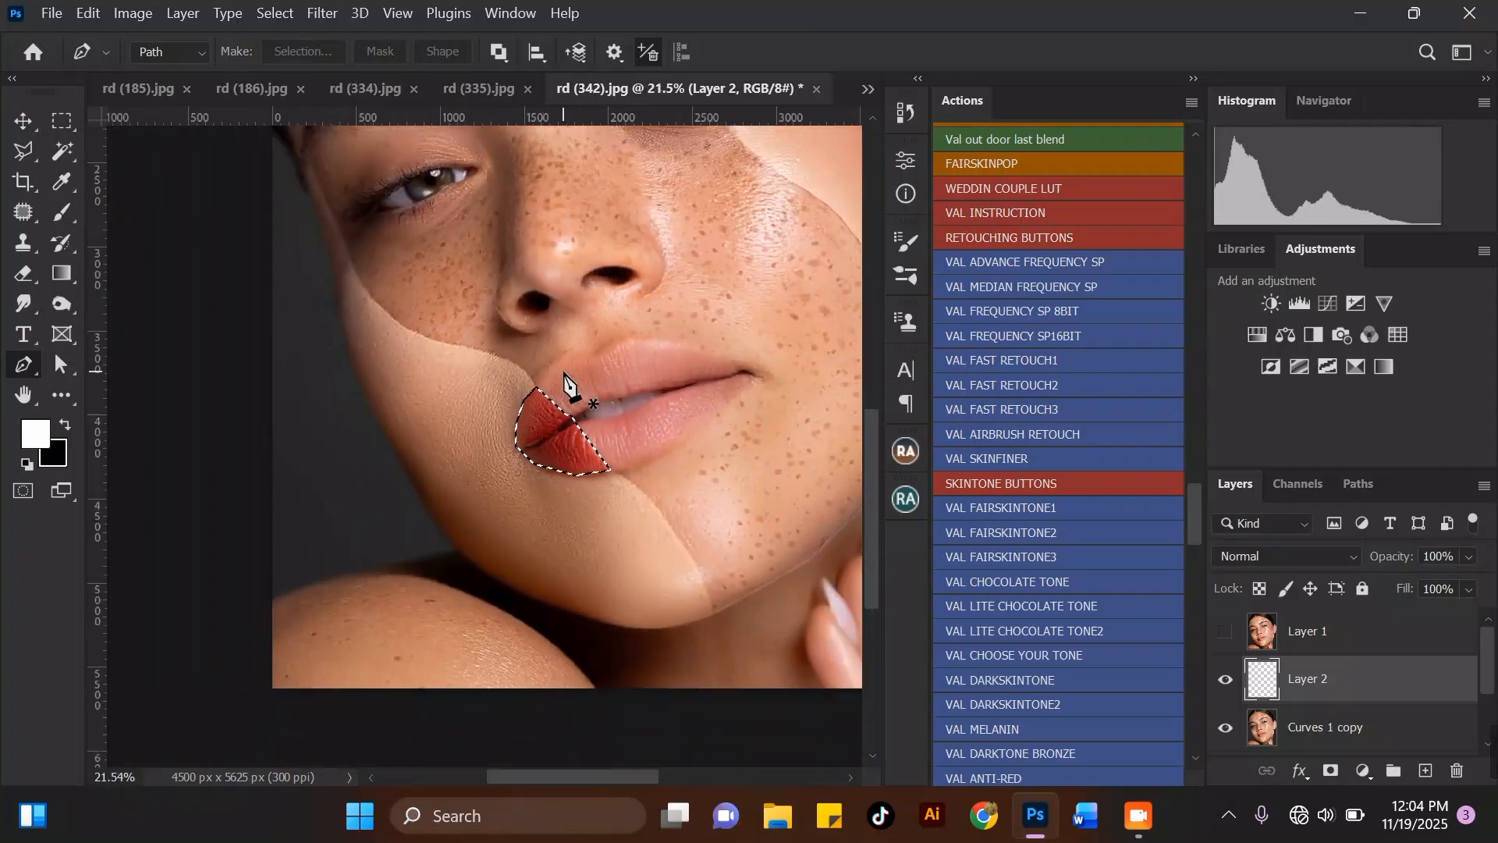
pyautogui.scroll(2, 566, 386)
pyautogui.scroll(-4, 601, 398)
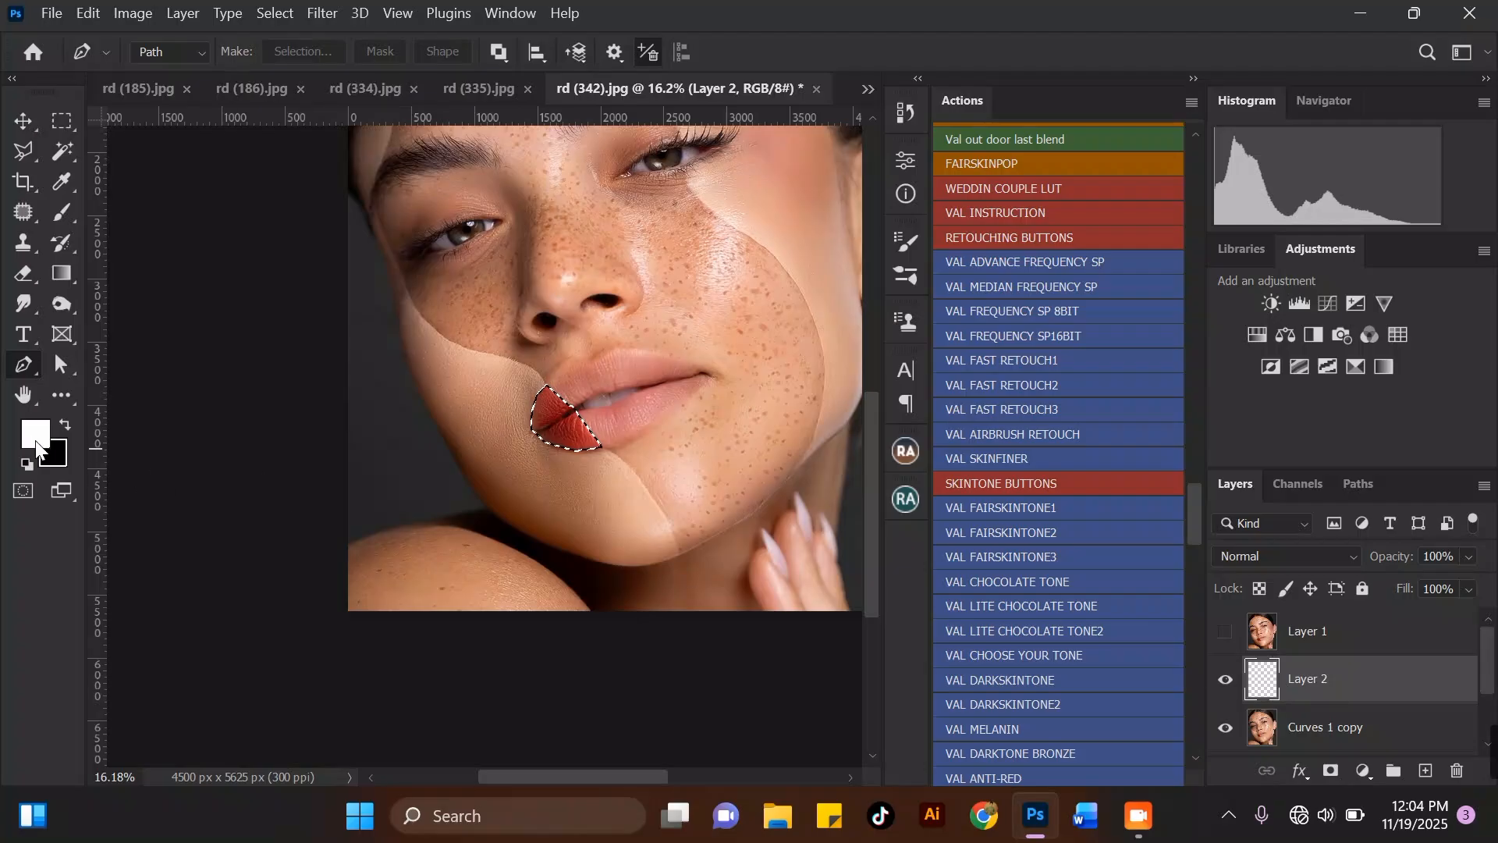
pyautogui.click(36, 433)
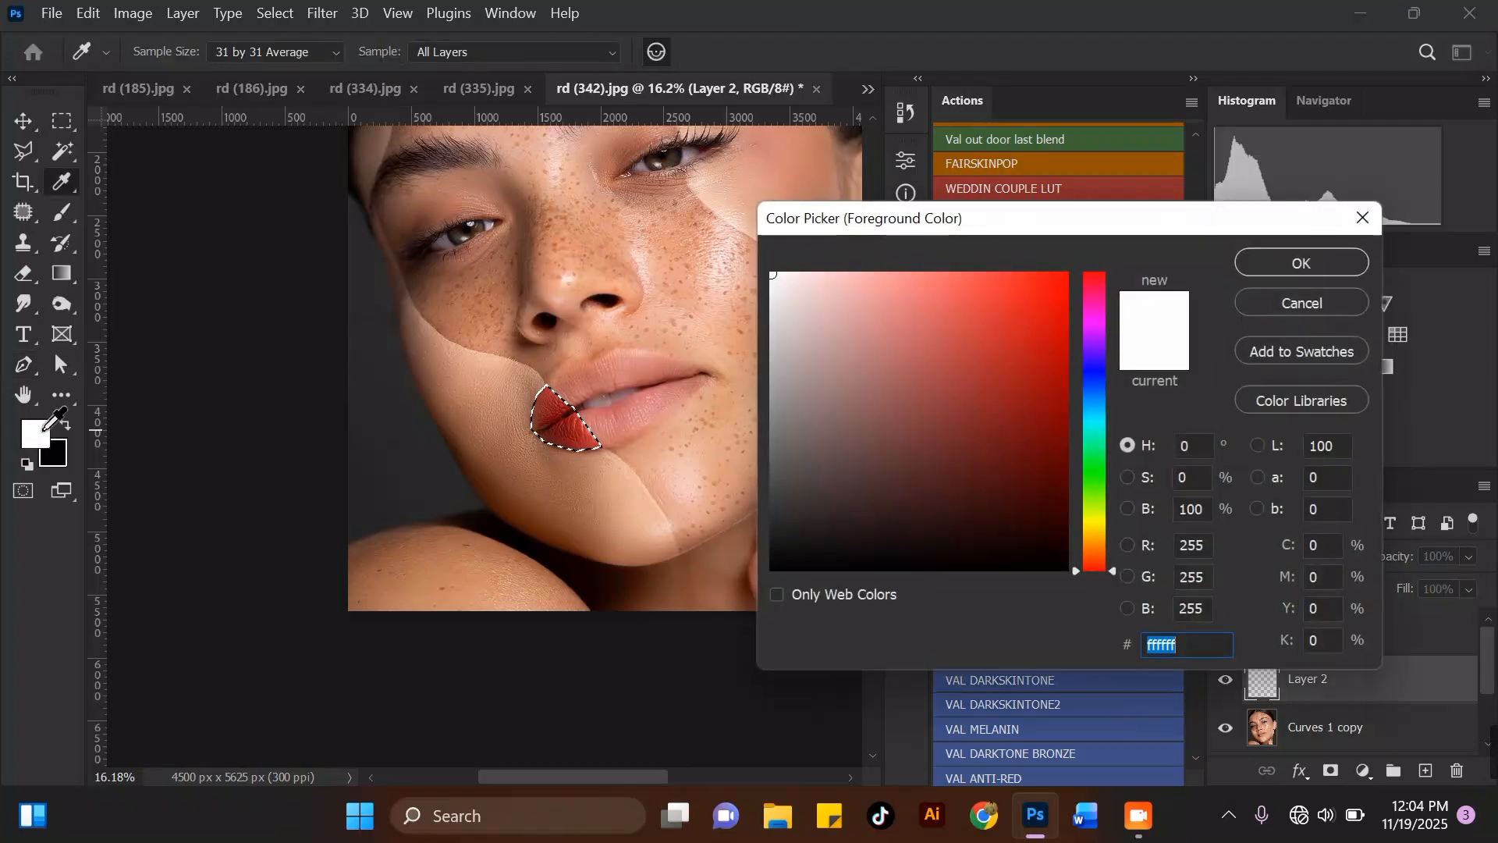
pyautogui.click(553, 406)
pyautogui.click(1275, 261)
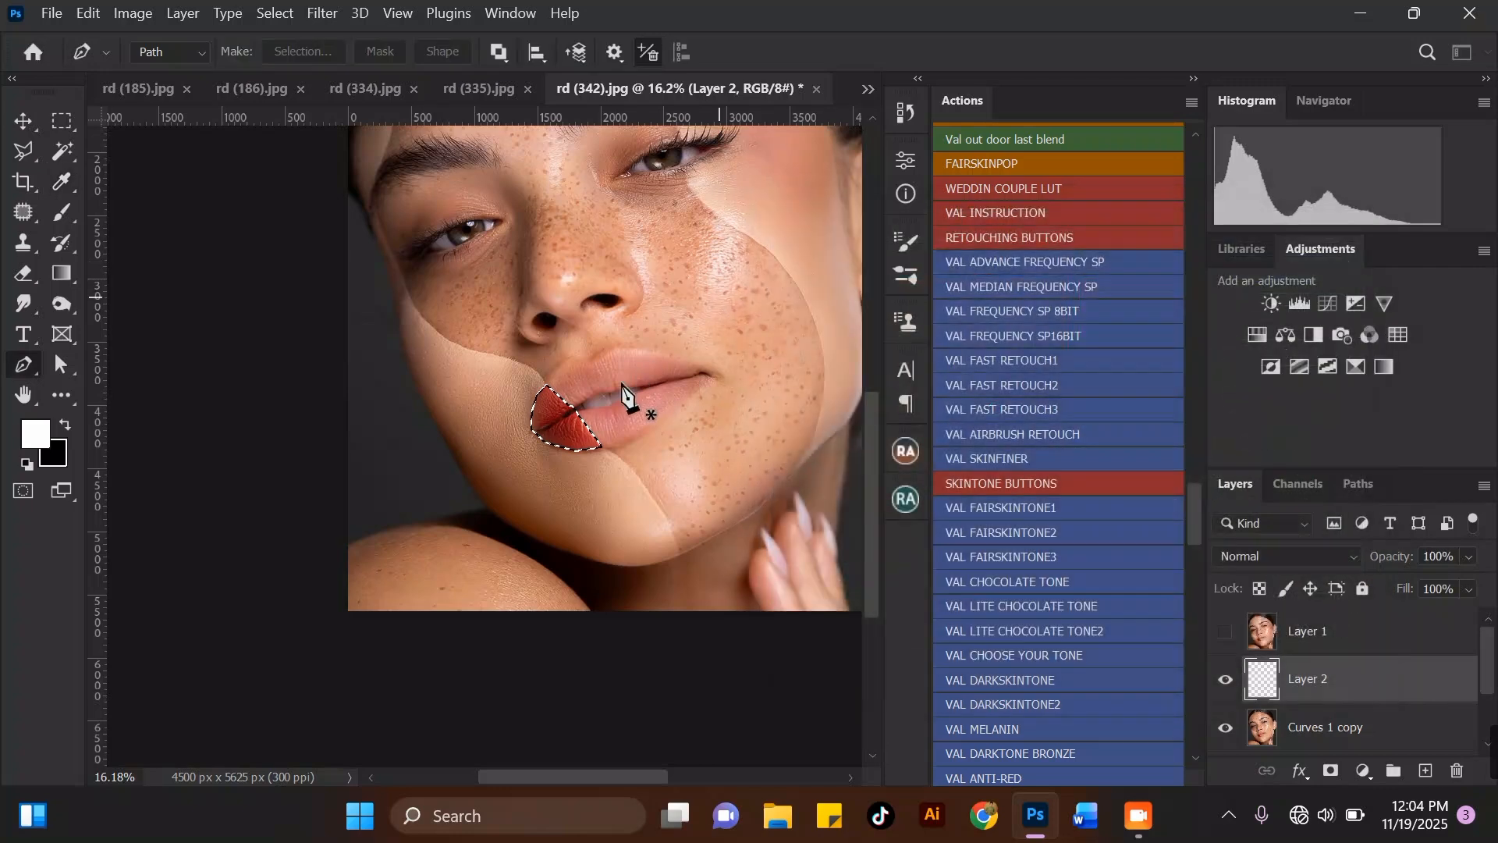
# Switch to the Brush tool with the Soft Round brush from the General Brushes group.
pyautogui.scroll(2, 566, 417)
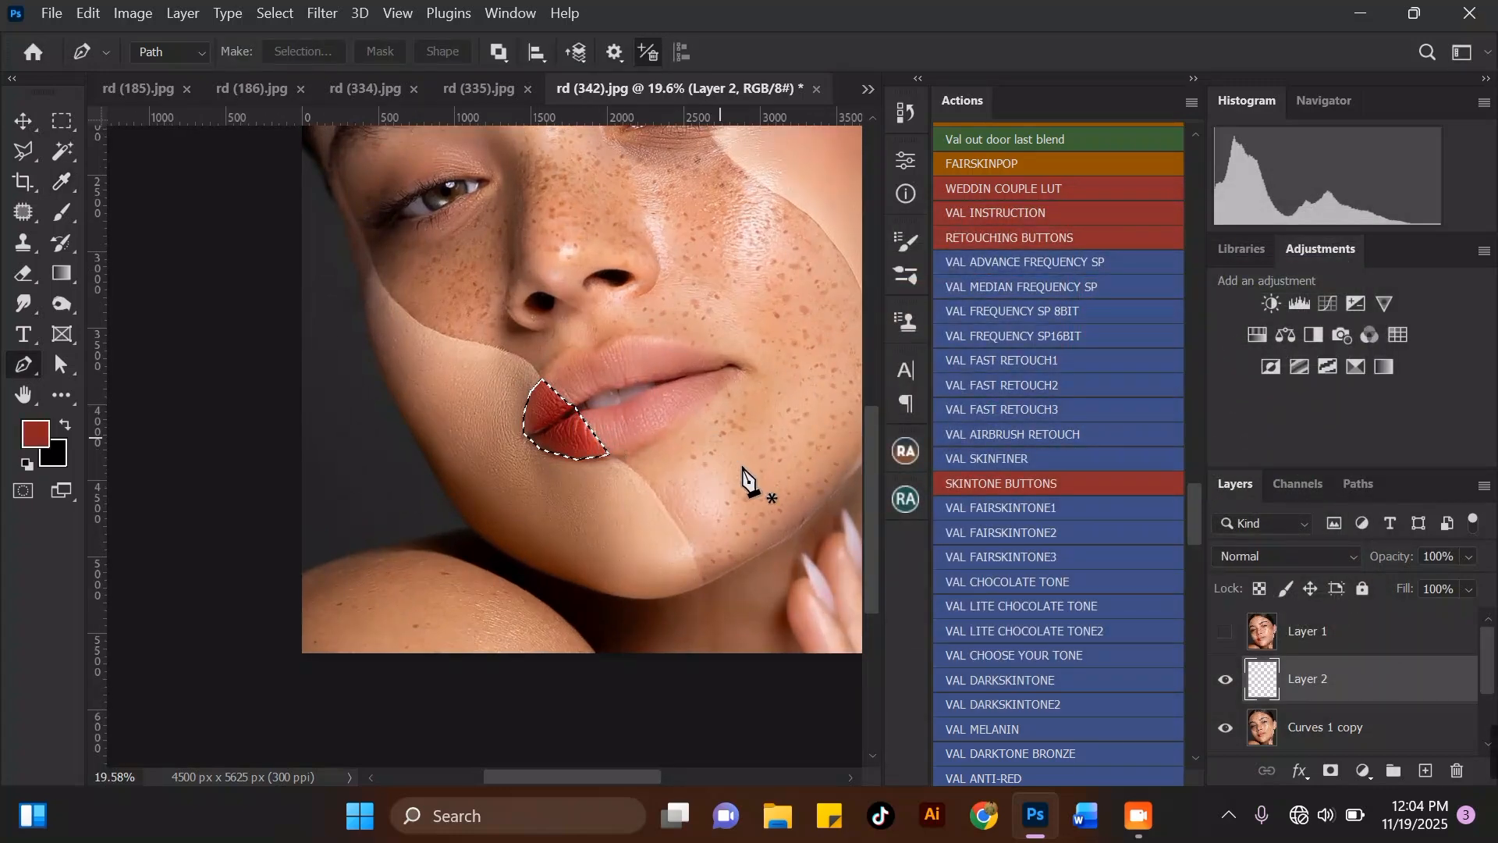
pyautogui.click(65, 213)
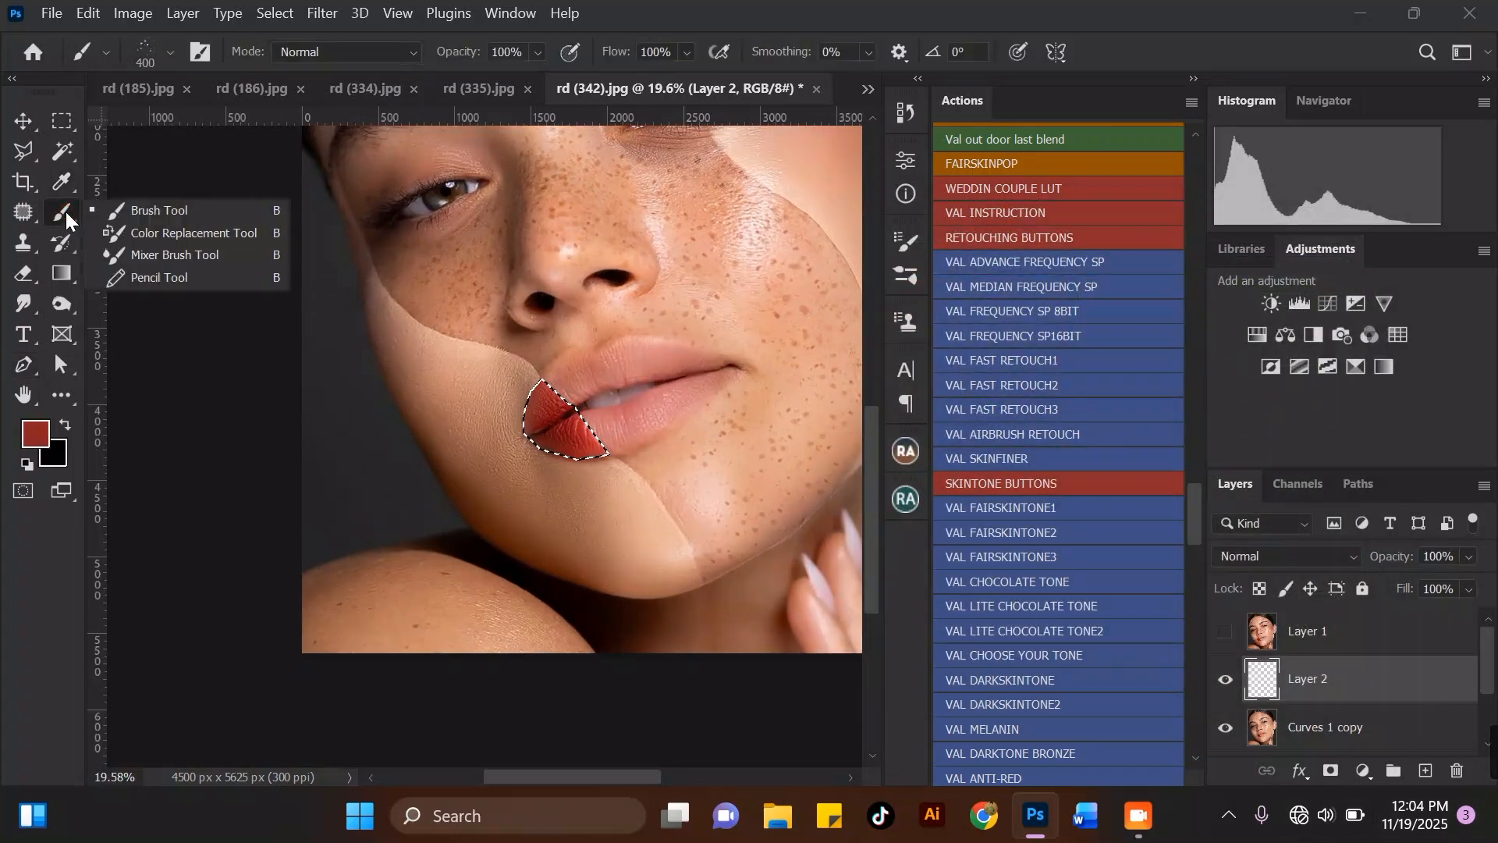
pyautogui.click(123, 212)
pyautogui.click(160, 42)
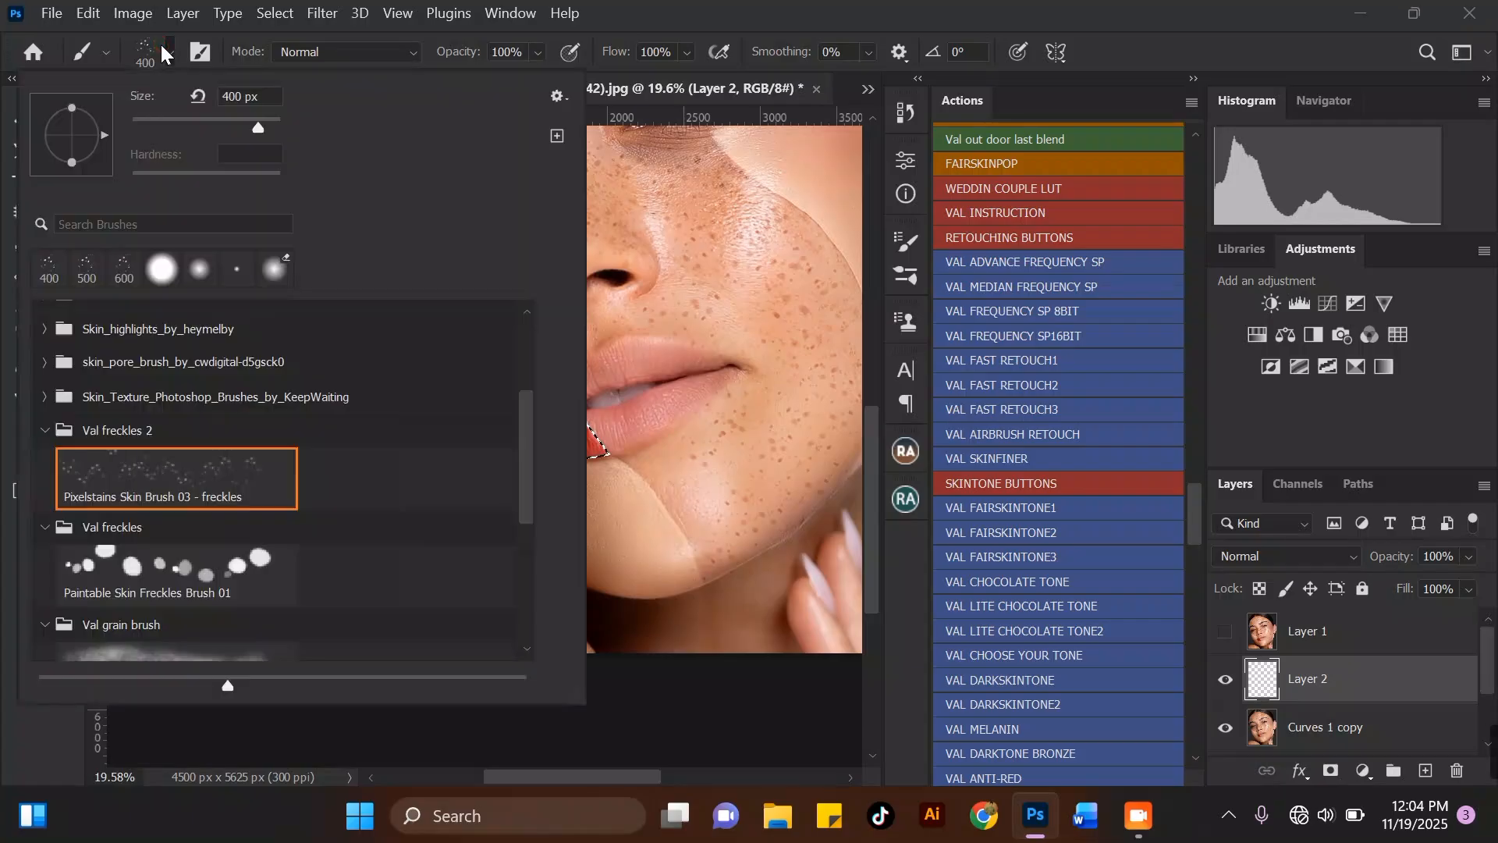
pyautogui.click(45, 431)
pyautogui.moveTo(525, 453); pyautogui.dragTo(526, 373)
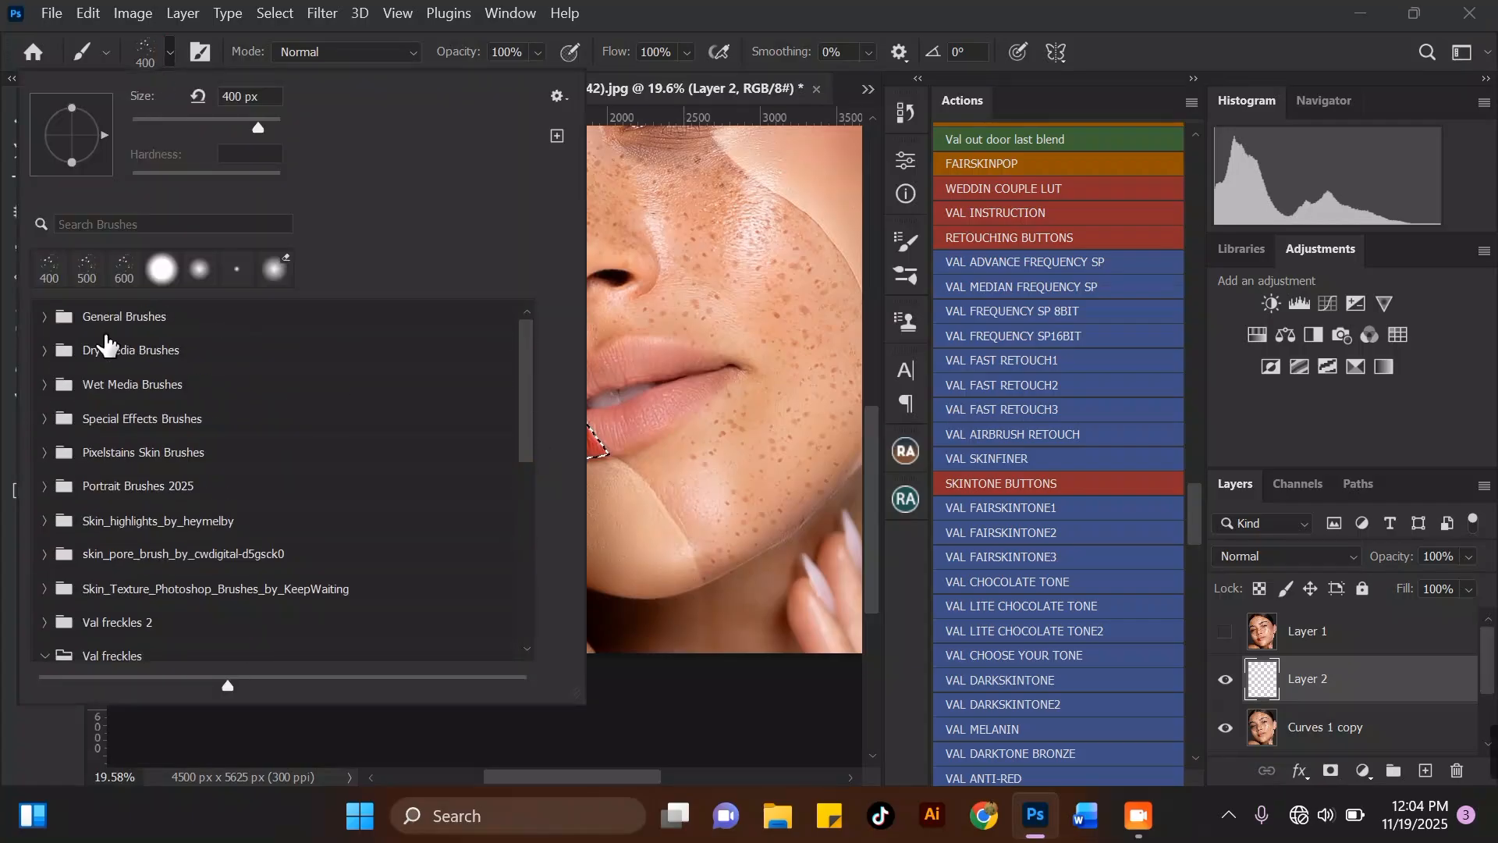
pyautogui.click(45, 319)
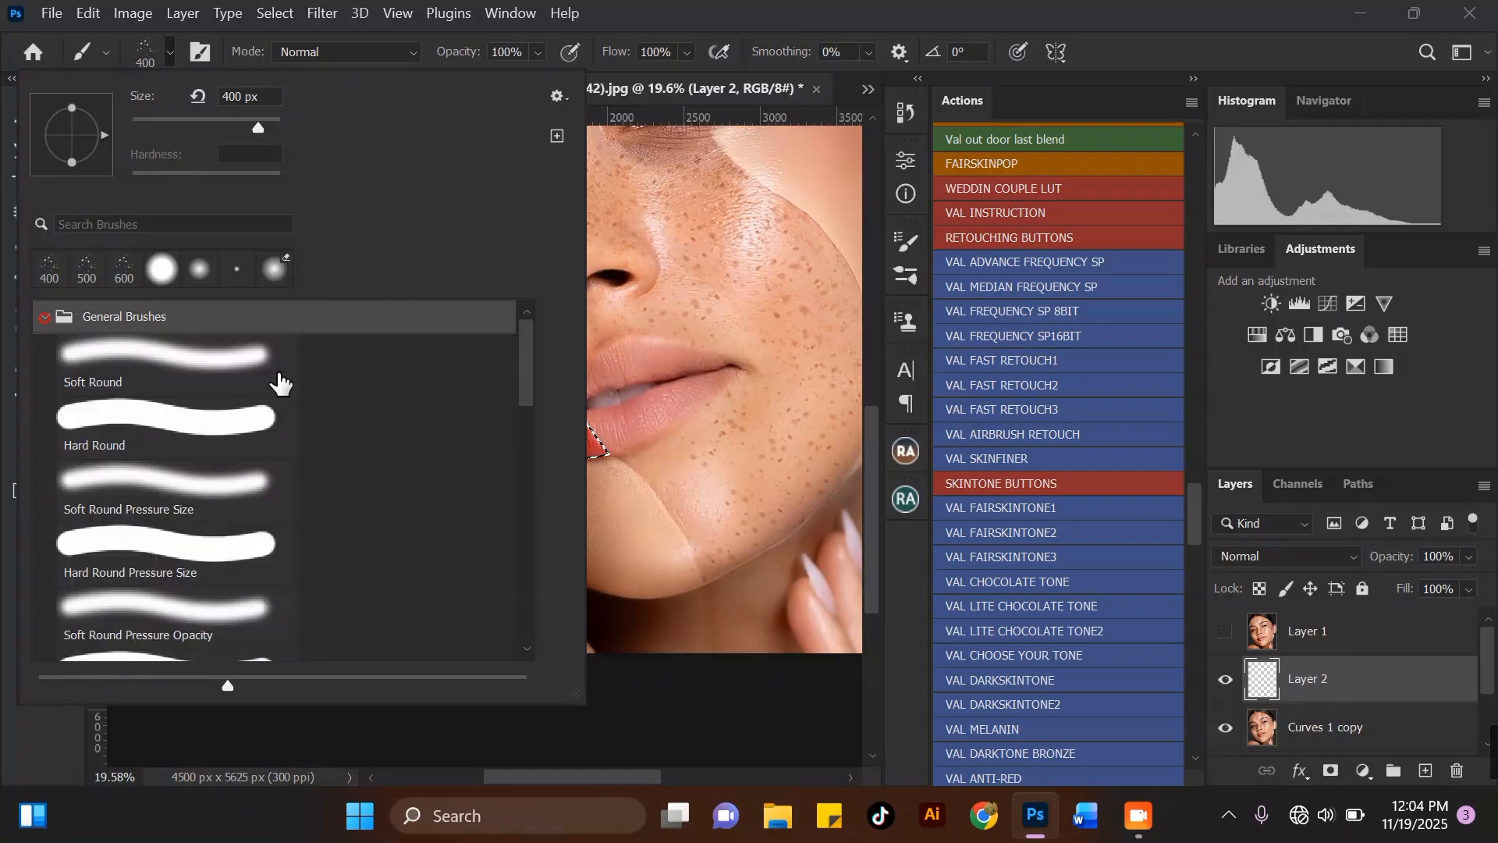
pyautogui.click(226, 357)
pyautogui.press('Return')
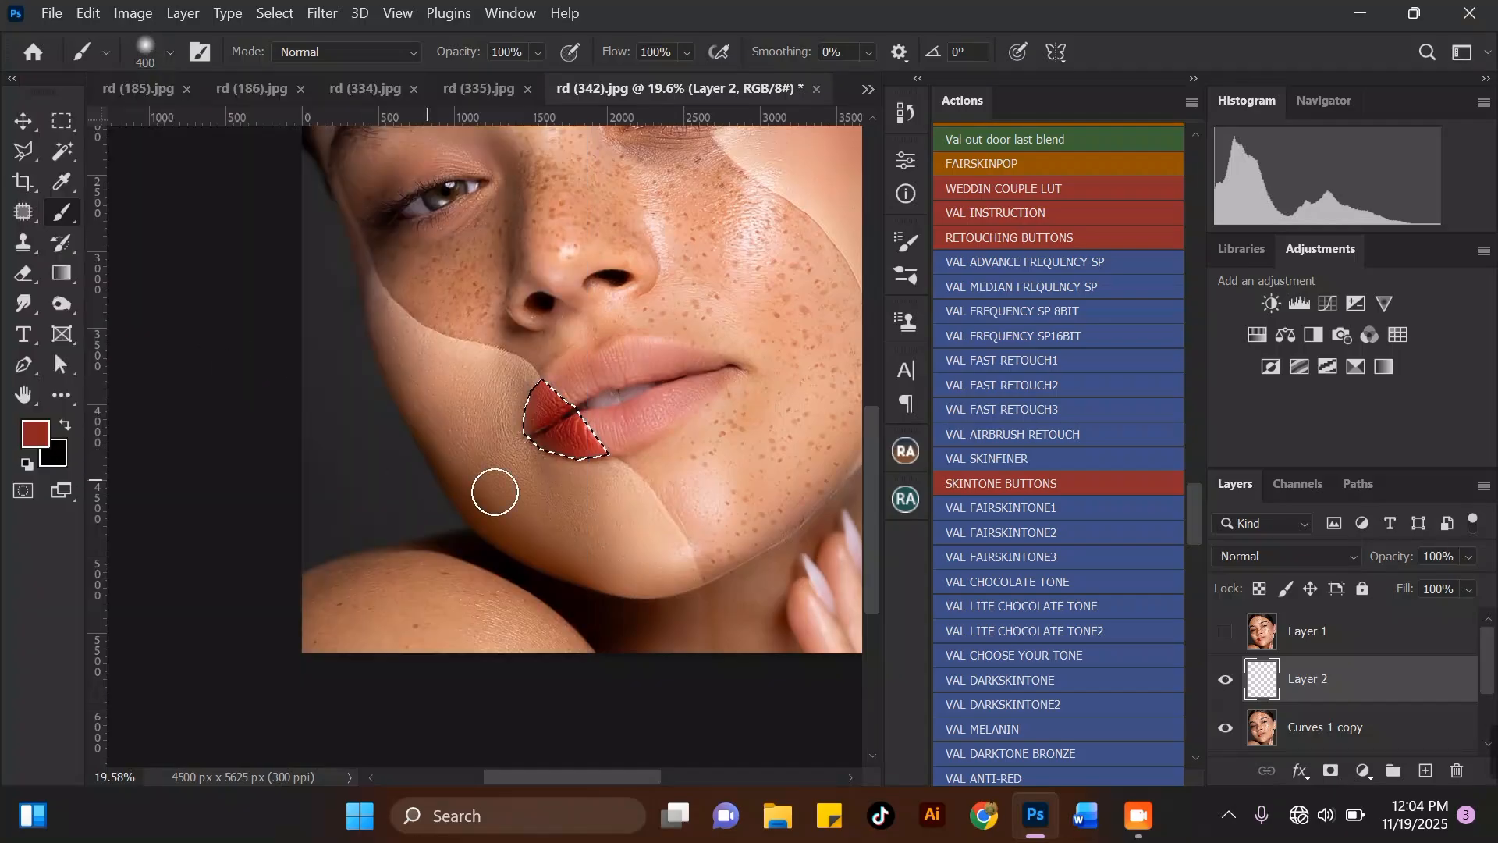
# Paint the selected lip area with the dark red on Layer 2 and set the layer's blend mode to Soft Light.
pyautogui.scroll(4, 572, 436)
pyautogui.moveTo(552, 418)
pyautogui.mouseDown()
pyautogui.moveTo(579, 439)
pyautogui.moveTo(532, 382)
pyautogui.moveTo(589, 465)
pyautogui.moveTo(489, 409)
pyautogui.moveTo(521, 386)
pyautogui.moveTo(590, 466)
pyautogui.moveTo(537, 447)
pyautogui.moveTo(562, 447)
pyautogui.moveTo(567, 425)
pyautogui.moveTo(607, 487)
pyautogui.moveTo(521, 434)
pyautogui.moveTo(603, 467)
pyautogui.moveTo(529, 382)
pyautogui.moveTo(563, 412)
pyautogui.moveTo(567, 484)
pyautogui.moveTo(528, 391)
pyautogui.moveTo(539, 449)
pyautogui.moveTo(594, 431)
pyautogui.moveTo(605, 454)
pyautogui.moveTo(569, 438)
pyautogui.mouseUp()
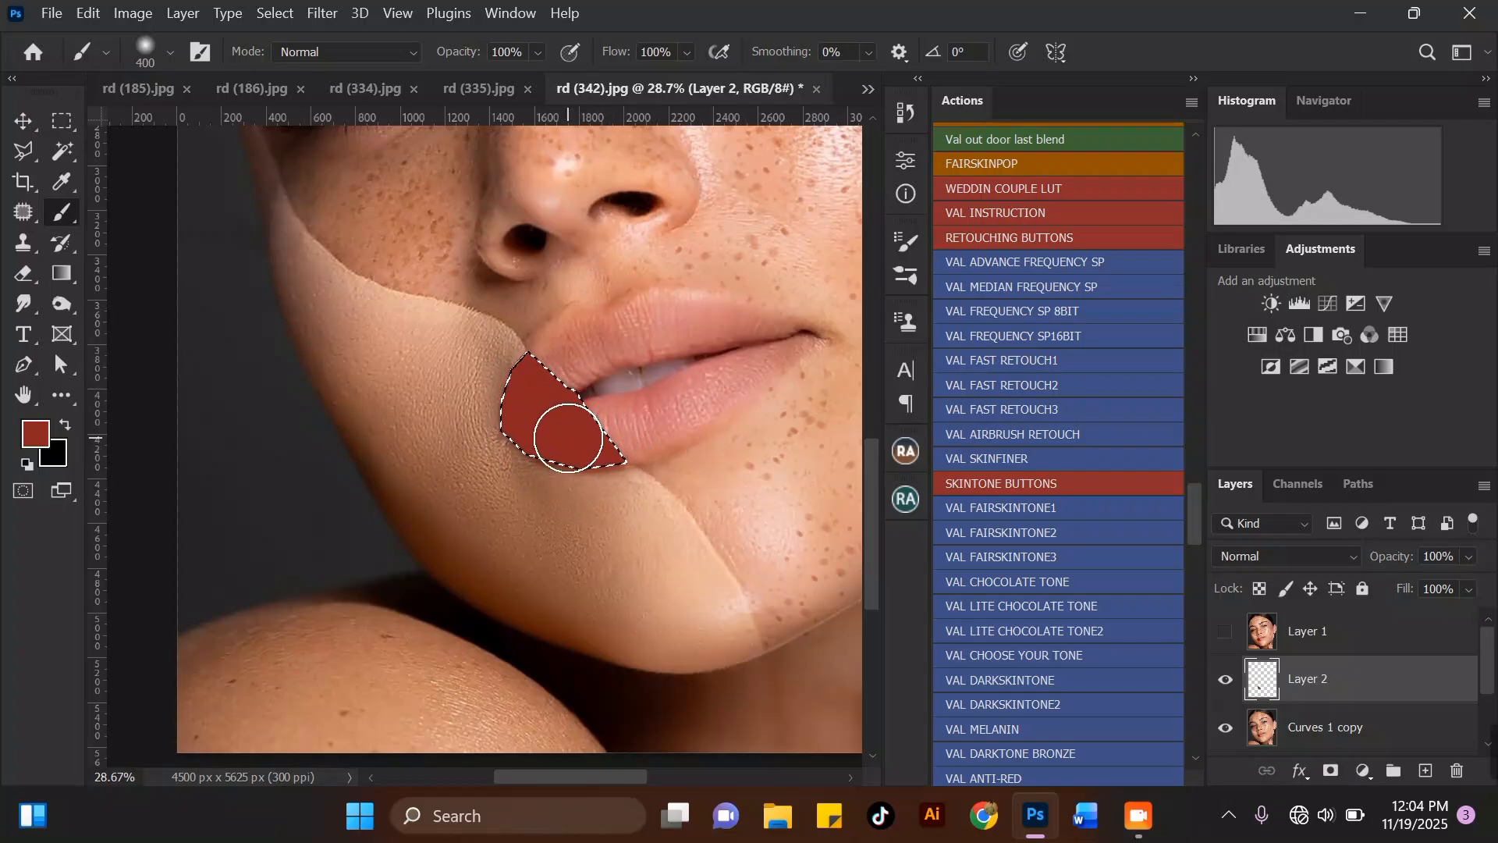
pyautogui.click(1280, 549)
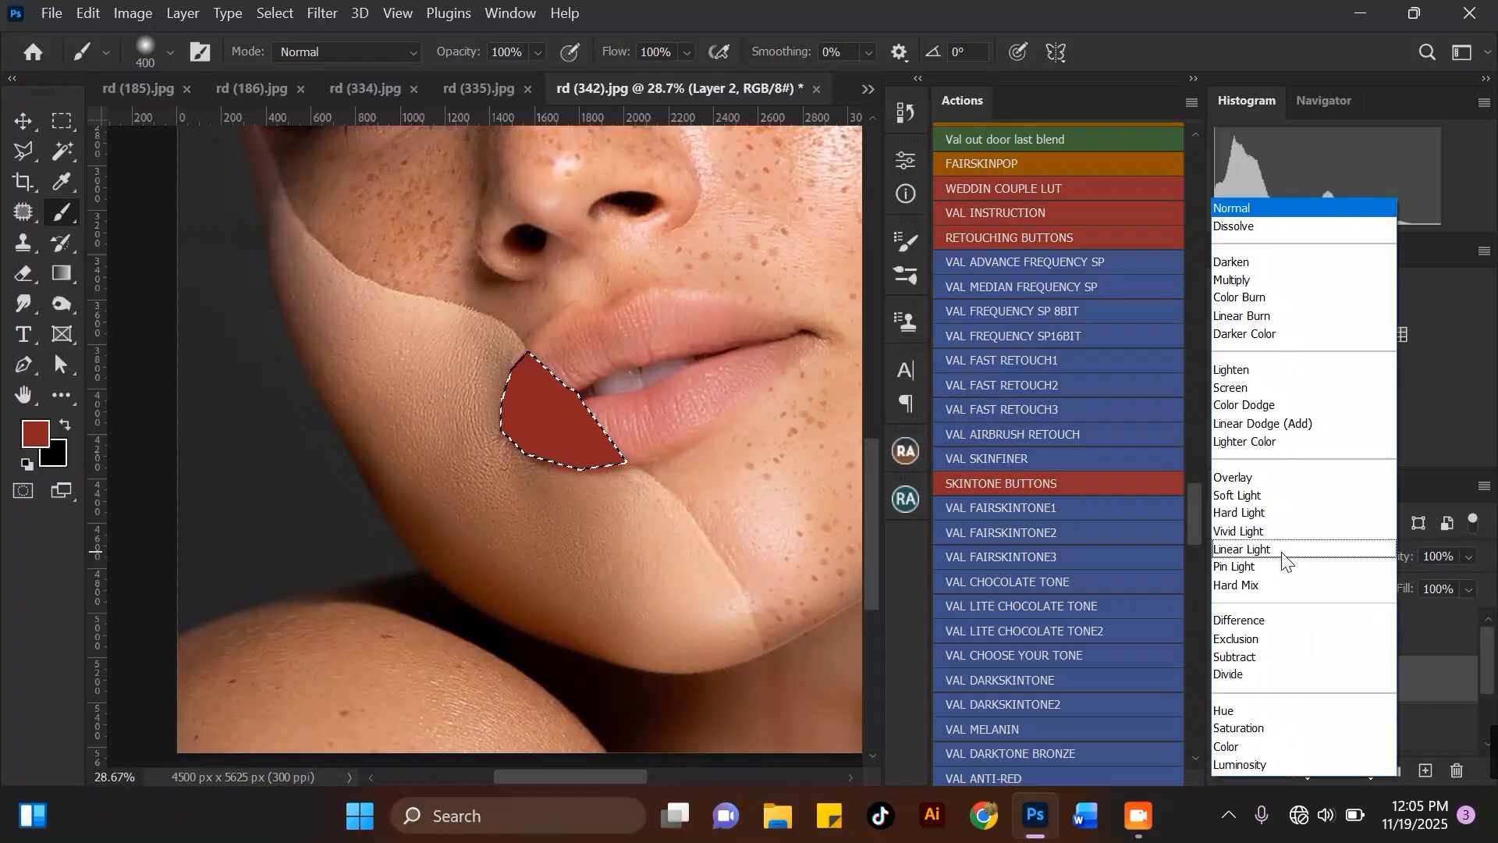
pyautogui.click(1259, 498)
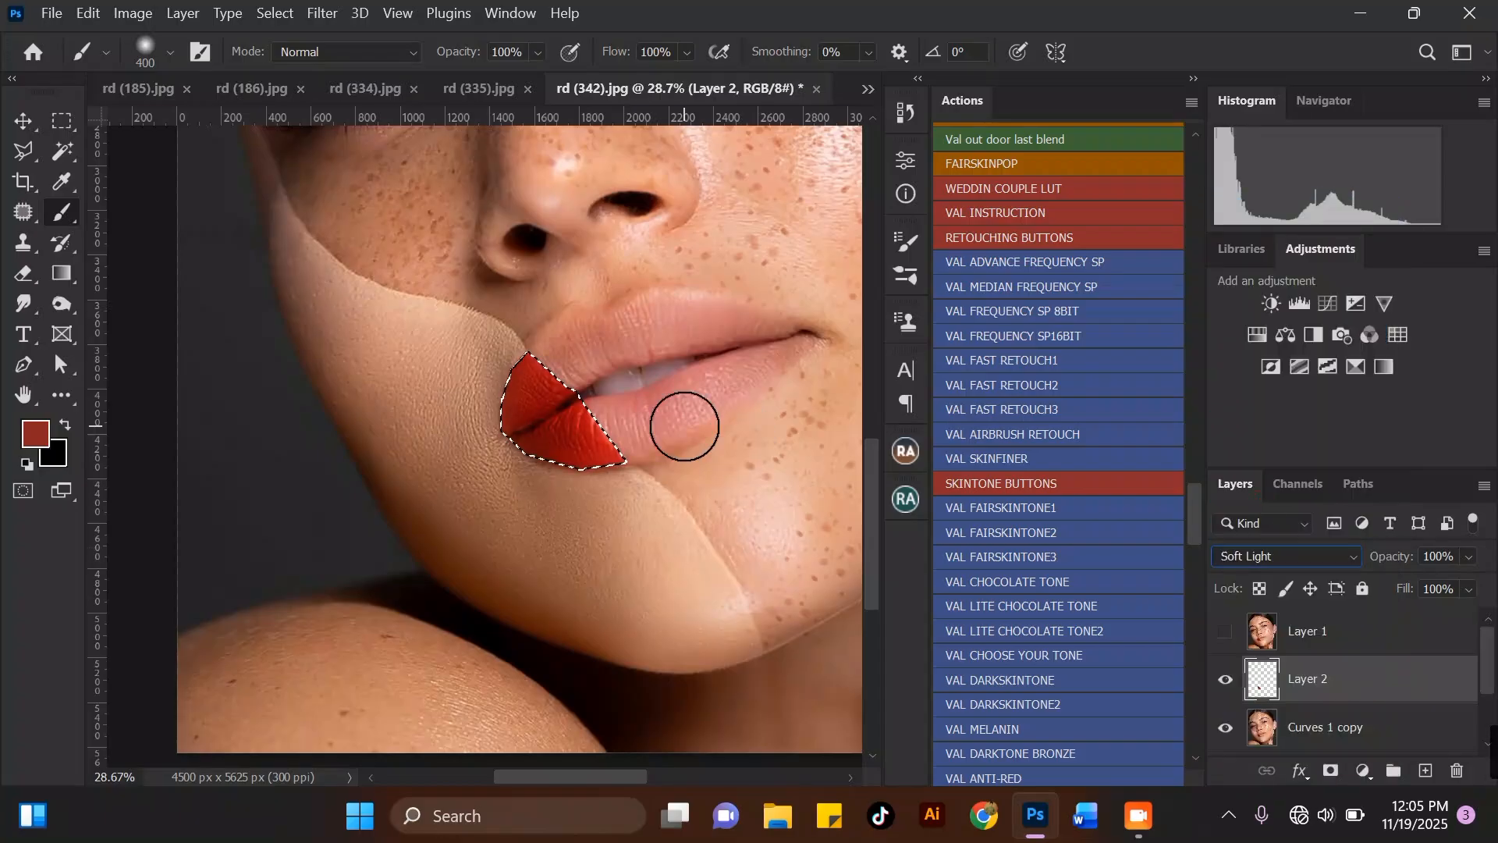
pyautogui.hotkey('ctrl', 'd')
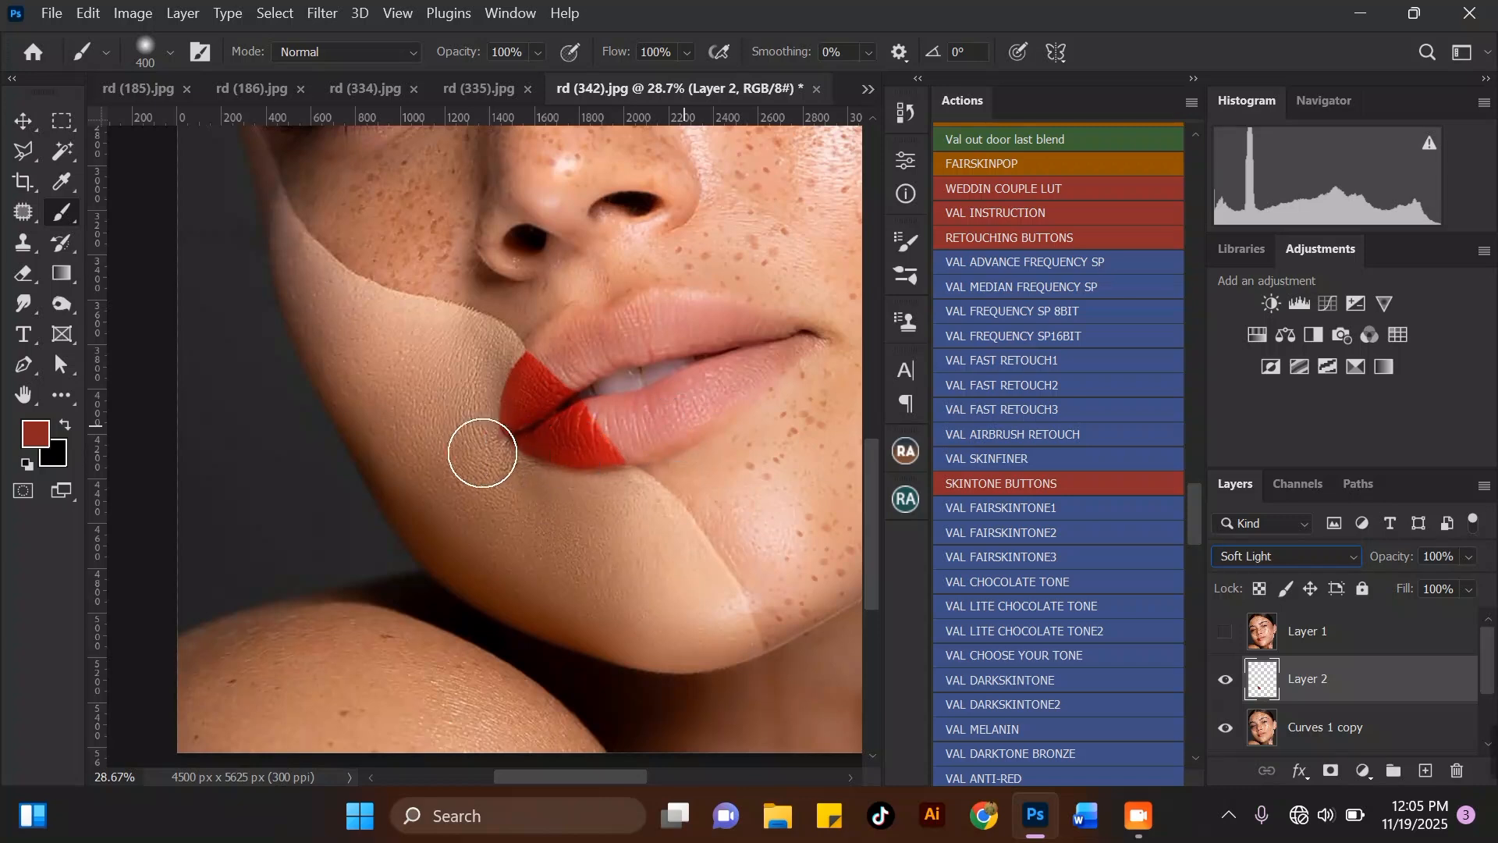
# Compare the lips with and without the red paint by toggling the visibility of Layer 2.
pyautogui.scroll(-1, 579, 393)
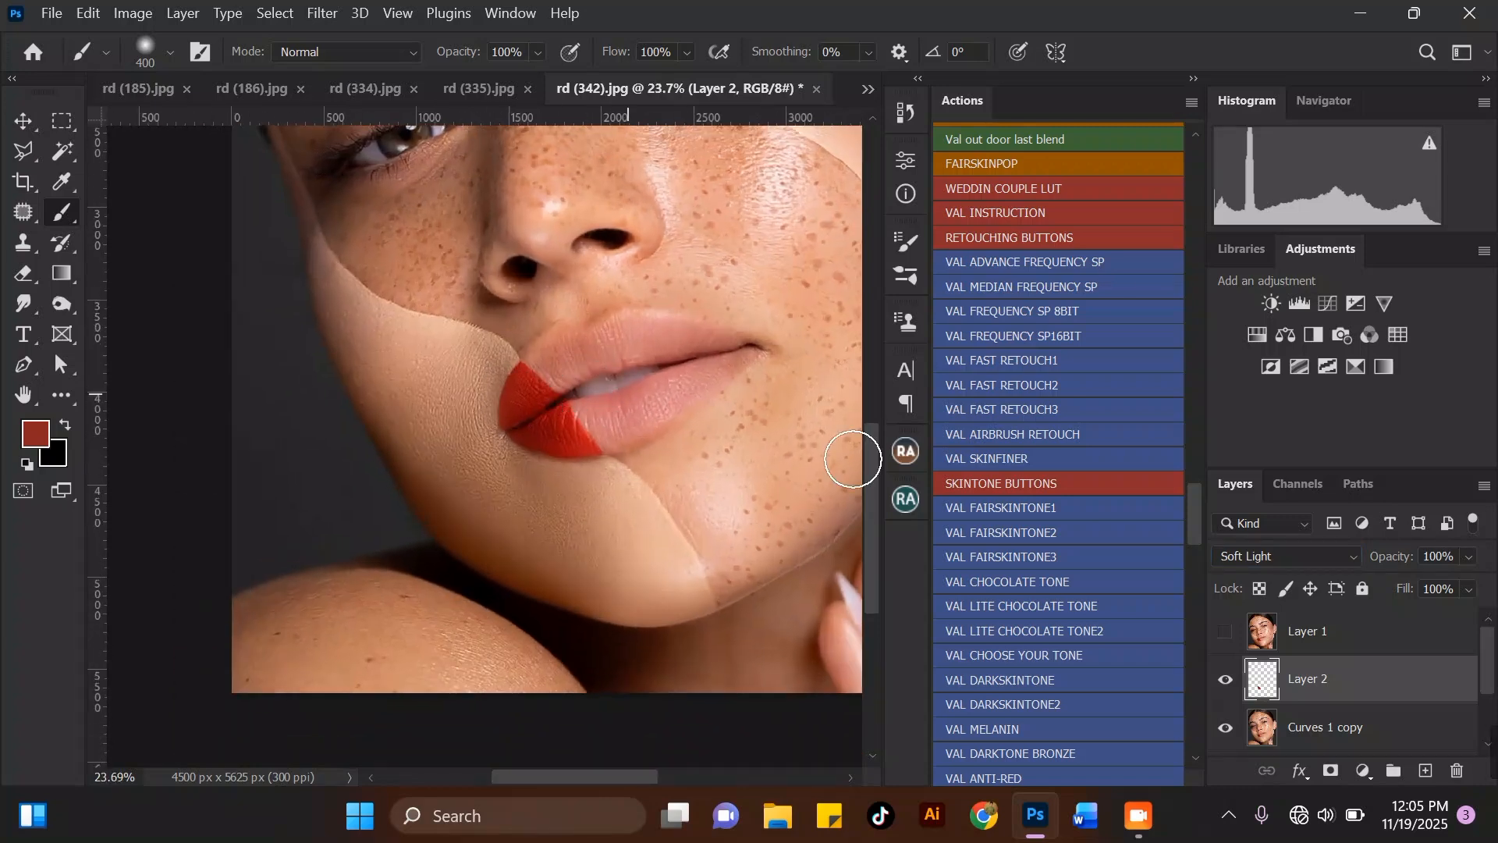
pyautogui.click(1225, 681)
pyautogui.click(1225, 681)
pyautogui.click(1225, 681)
pyautogui.click(1225, 682)
pyautogui.scroll(-1, 572, 387)
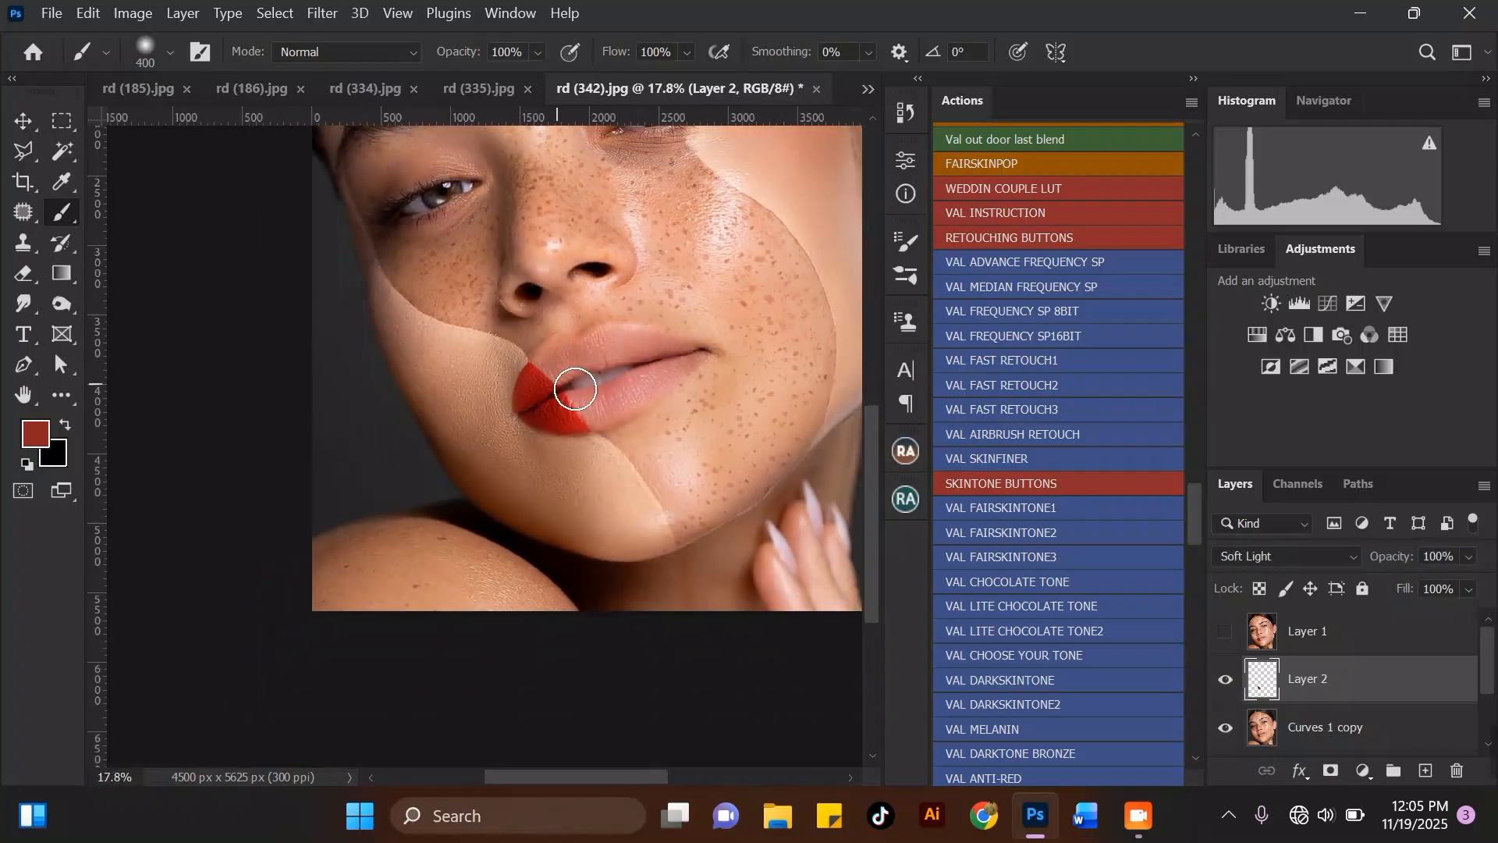
# Add a Color Balance adjustment layer above Layer 2 and shift its midtones toward a pinker, more magenta tone.
pyautogui.scroll(2, 578, 348)
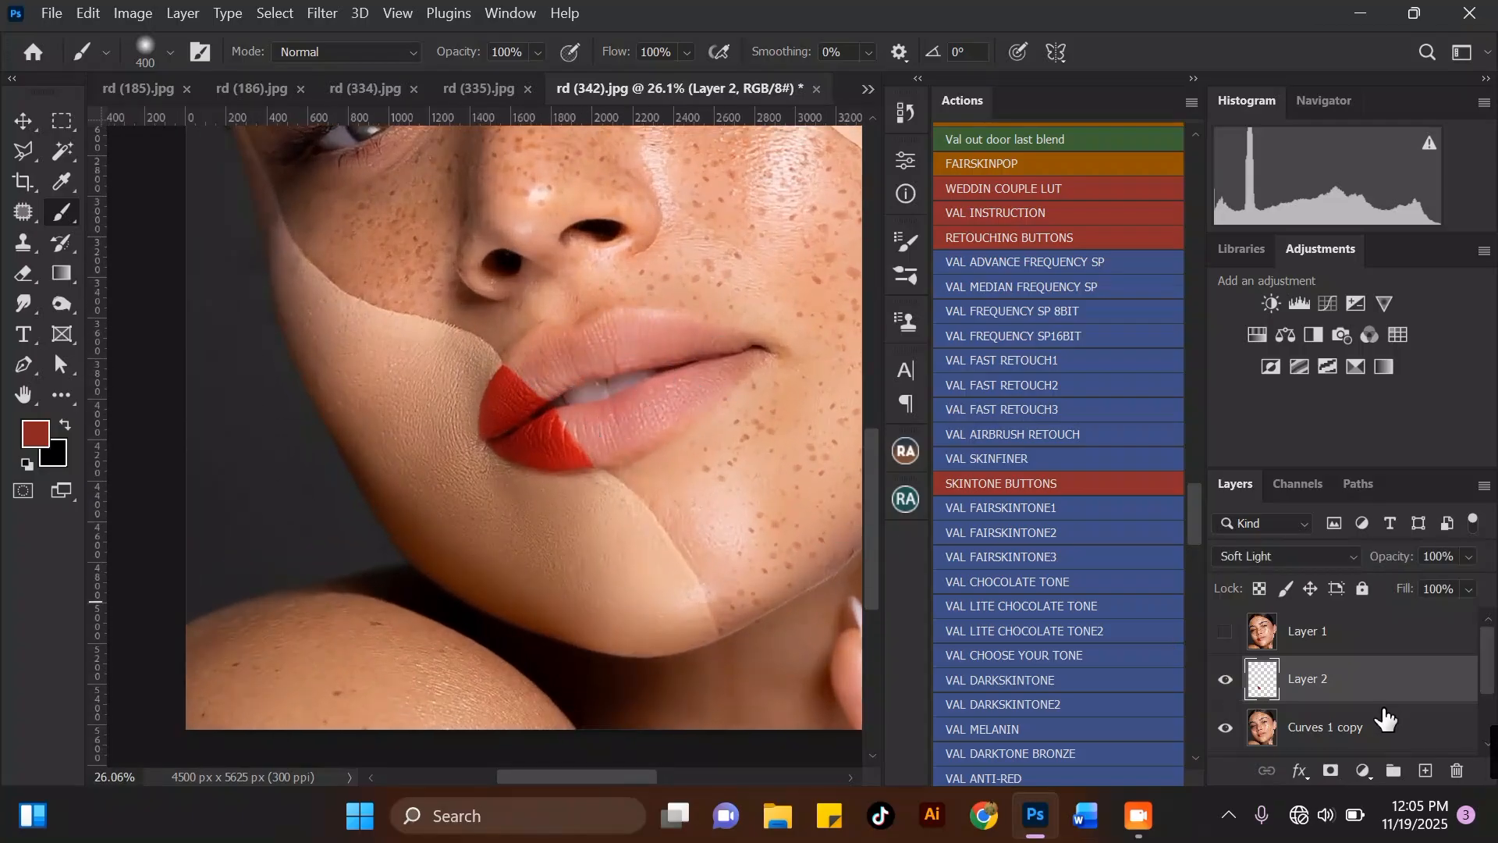
pyautogui.click(1366, 774)
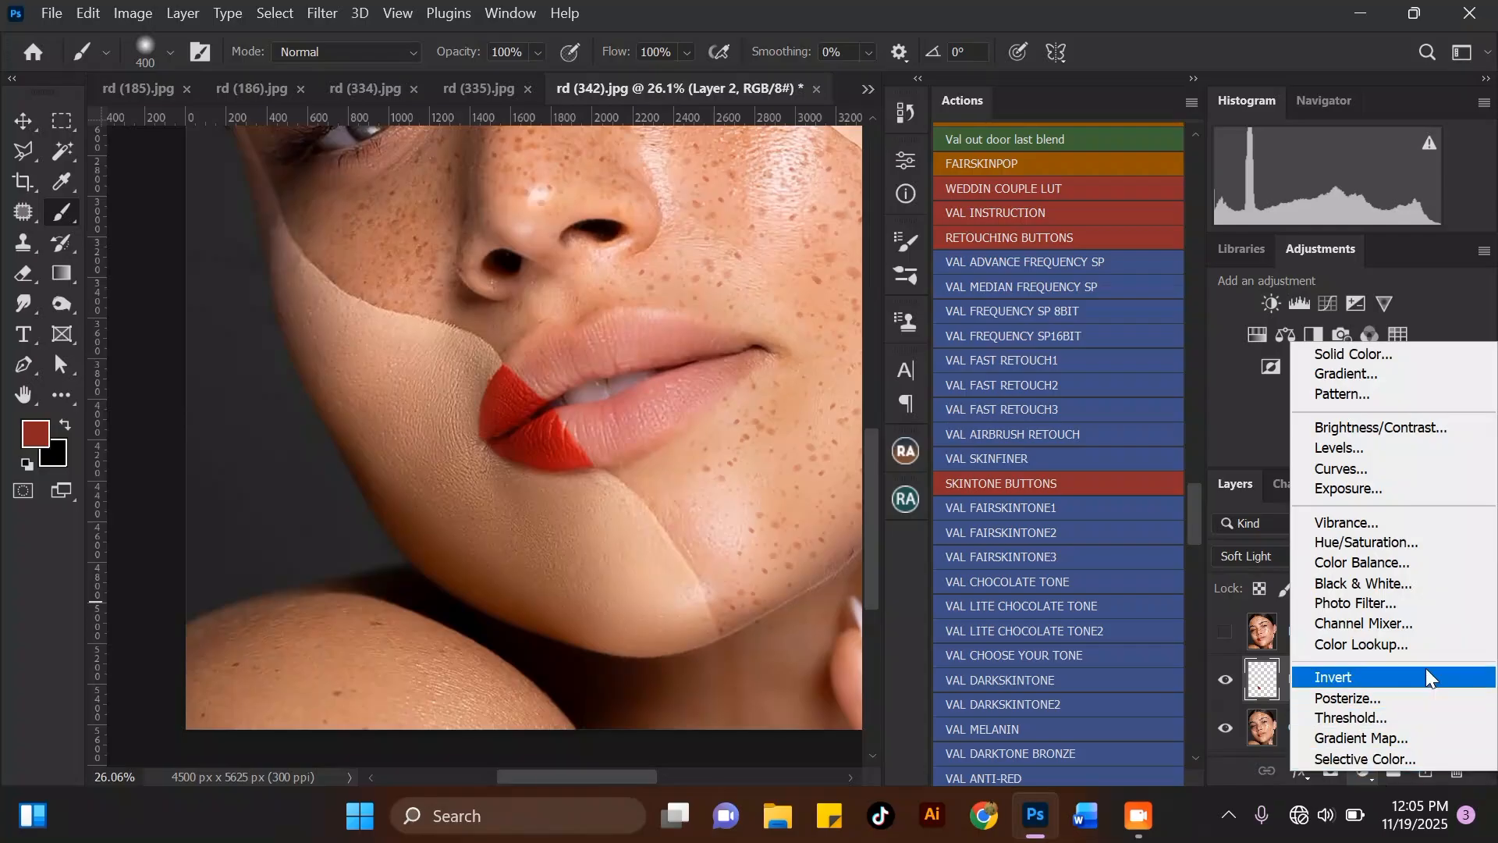
pyautogui.click(1365, 563)
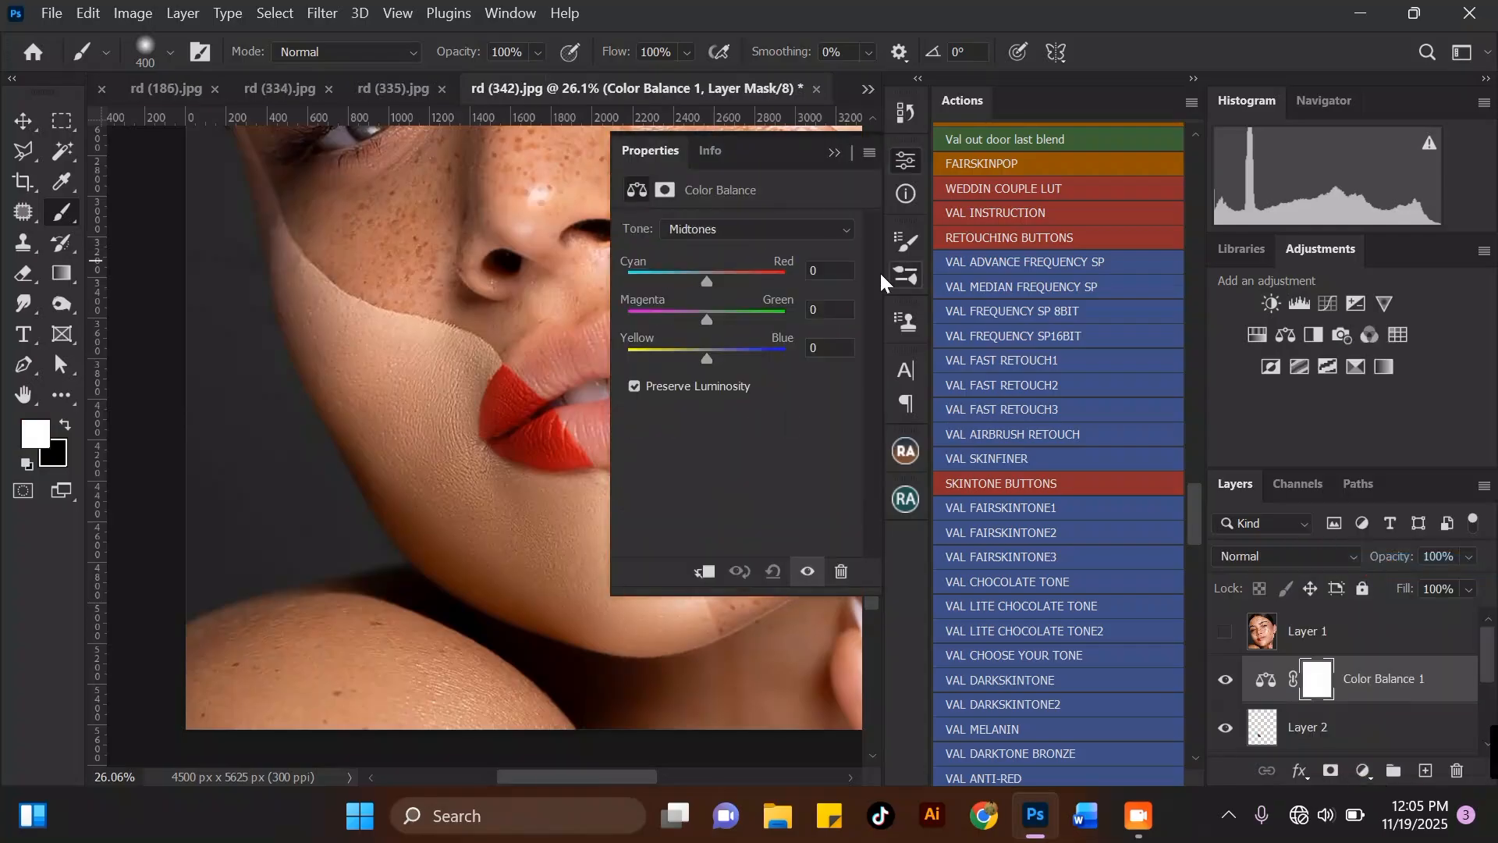
pyautogui.scroll(-3, 369, 234)
pyautogui.scroll(3, 544, 315)
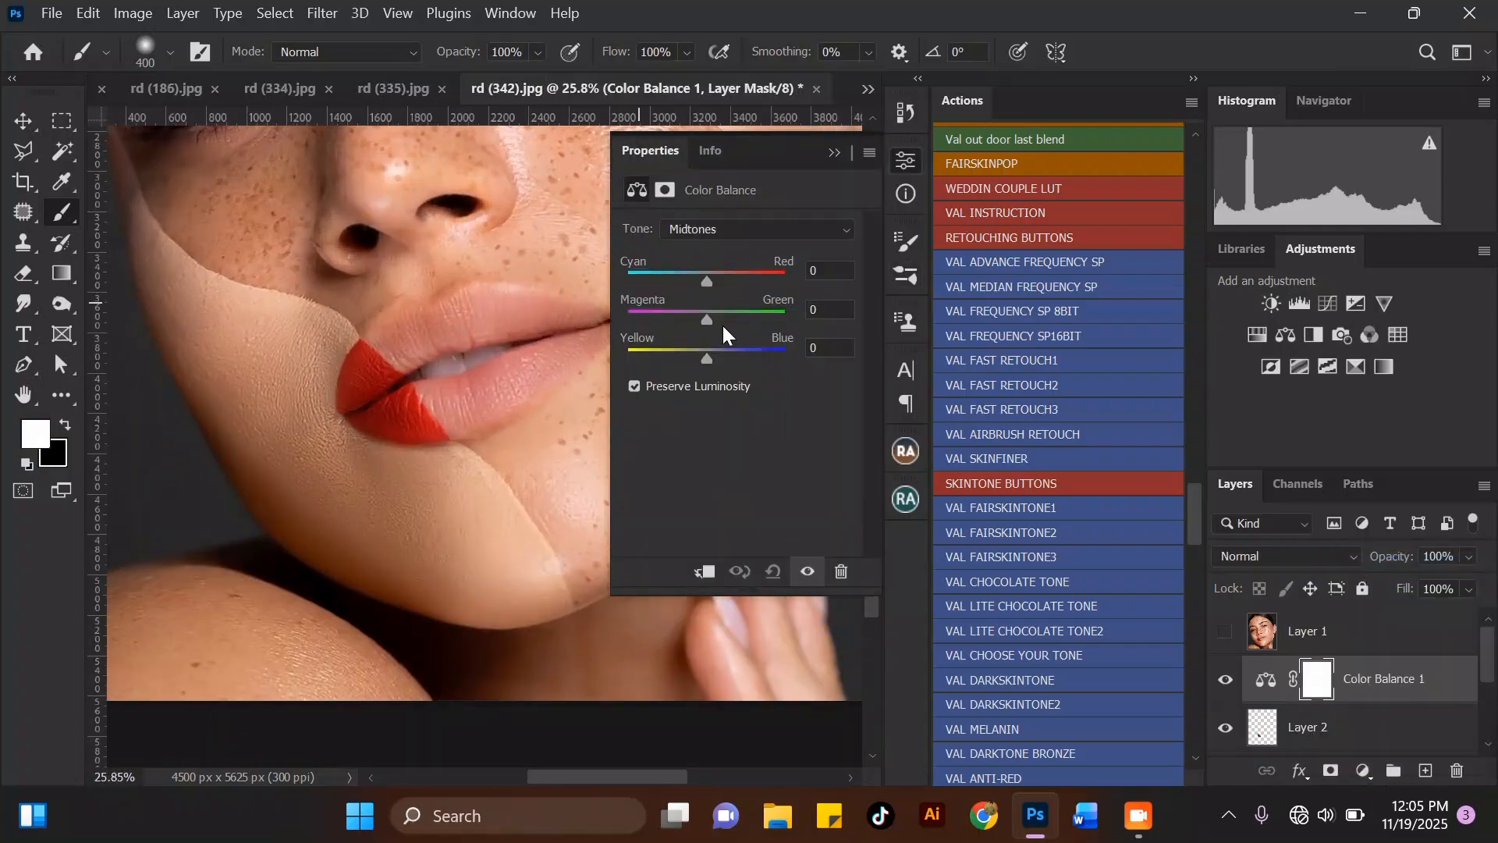
pyautogui.moveTo(700, 322); pyautogui.dragTo(714, 284)
pyautogui.click(835, 157)
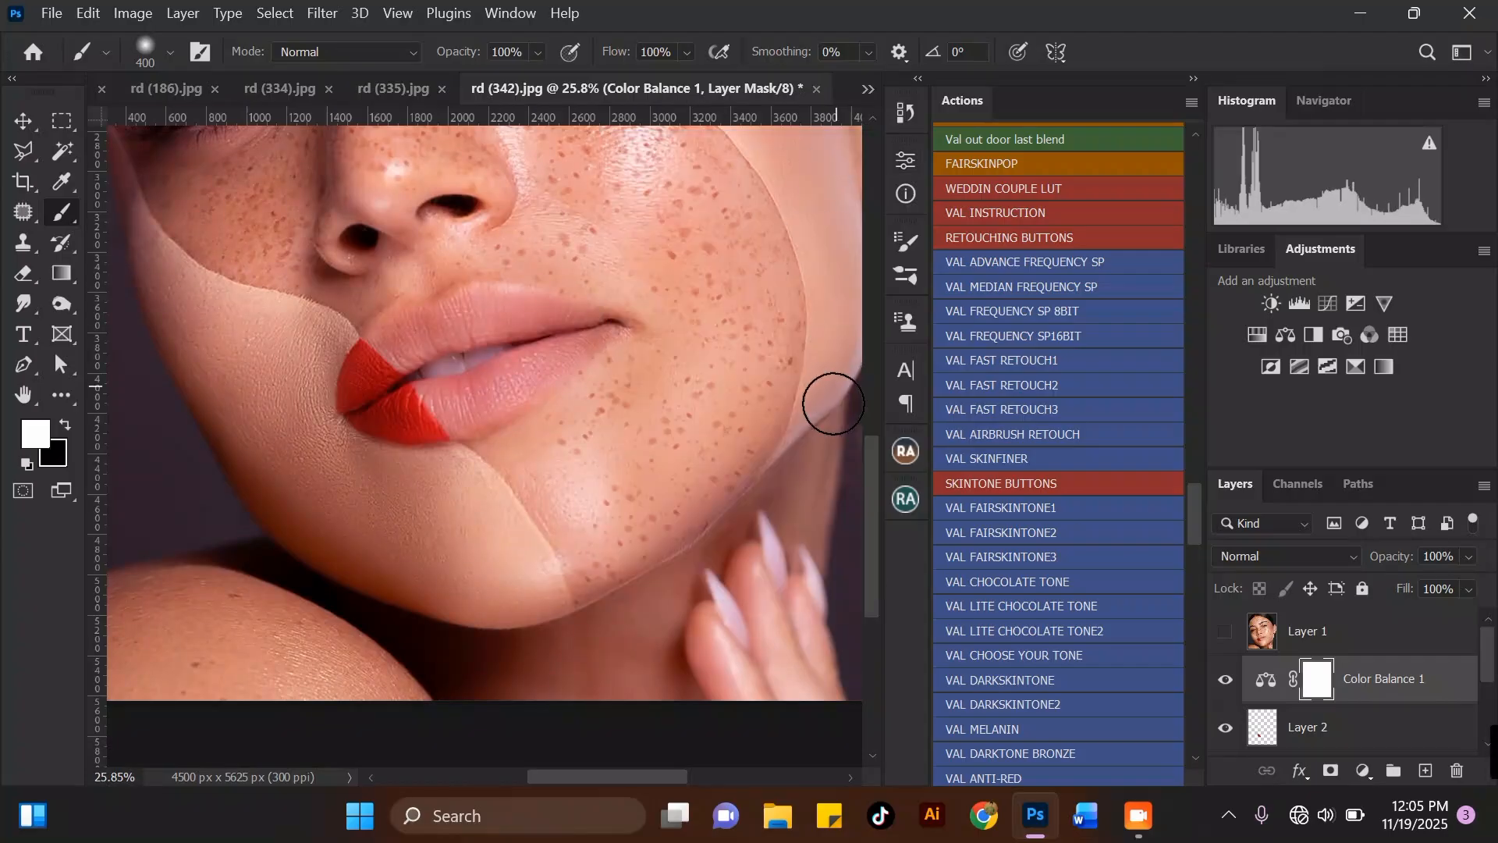
# Invert the Color Balance layer's mask to black so the tint is hidden from the whole portrait.
pyautogui.scroll(-2, 832, 409)
pyautogui.scroll(2, 572, 303)
pyautogui.scroll(-2, 572, 303)
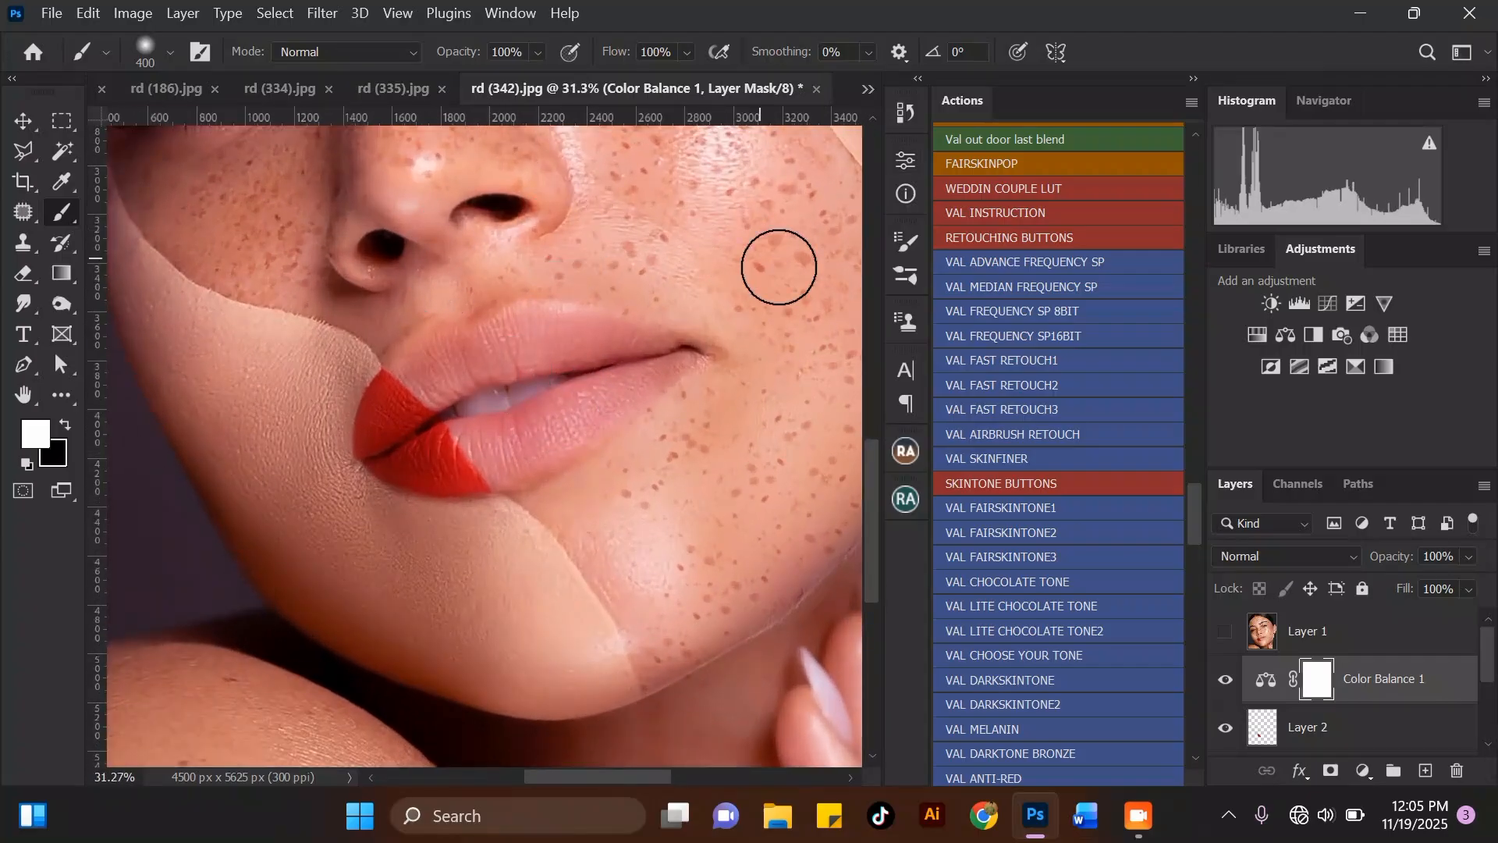
pyautogui.scroll(1, 616, 327)
pyautogui.scroll(3, 601, 652)
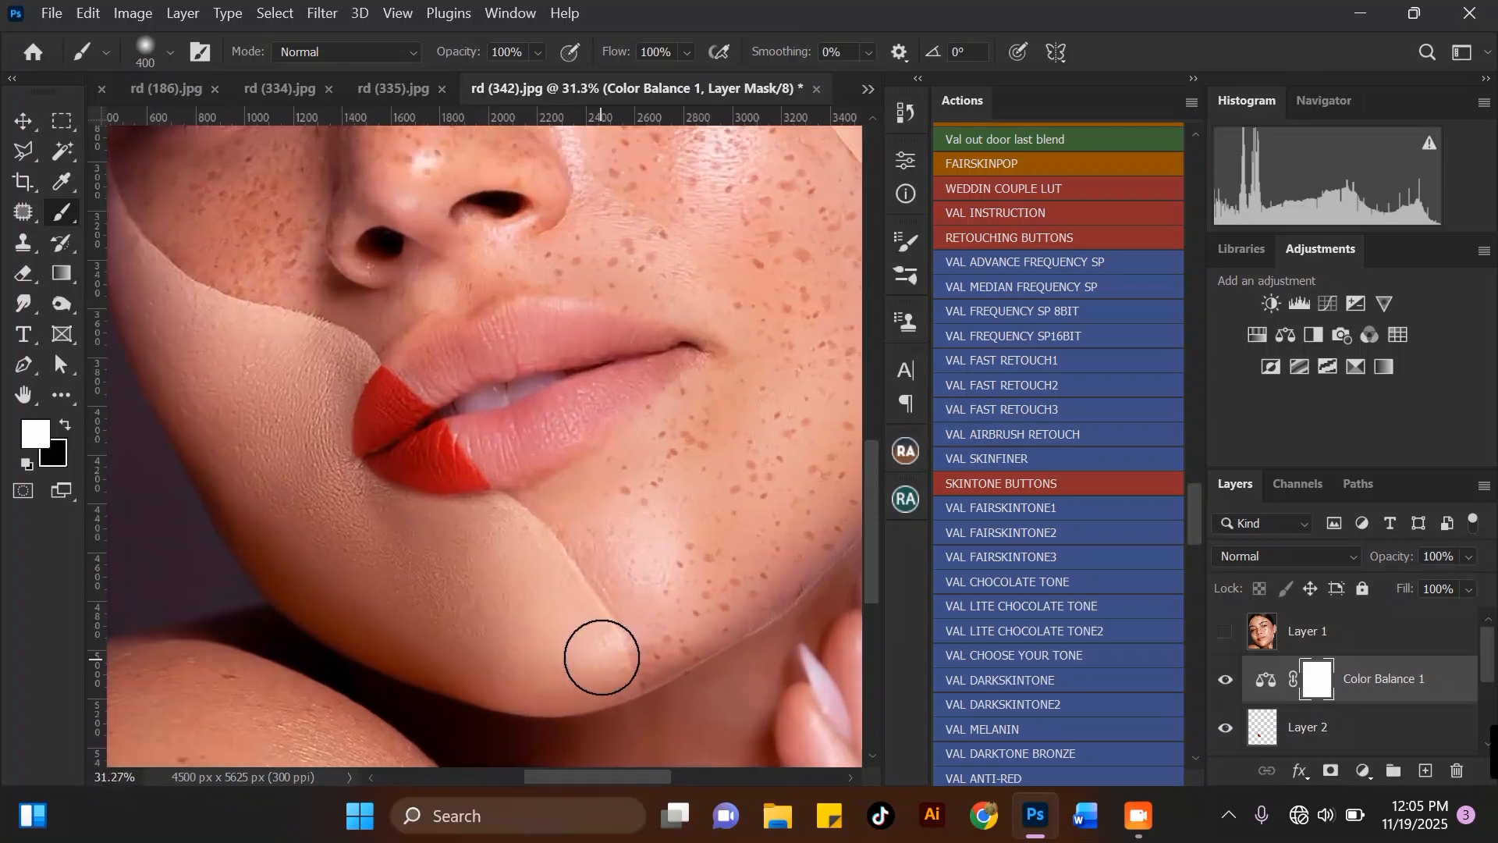
pyautogui.scroll(-2, 531, 433)
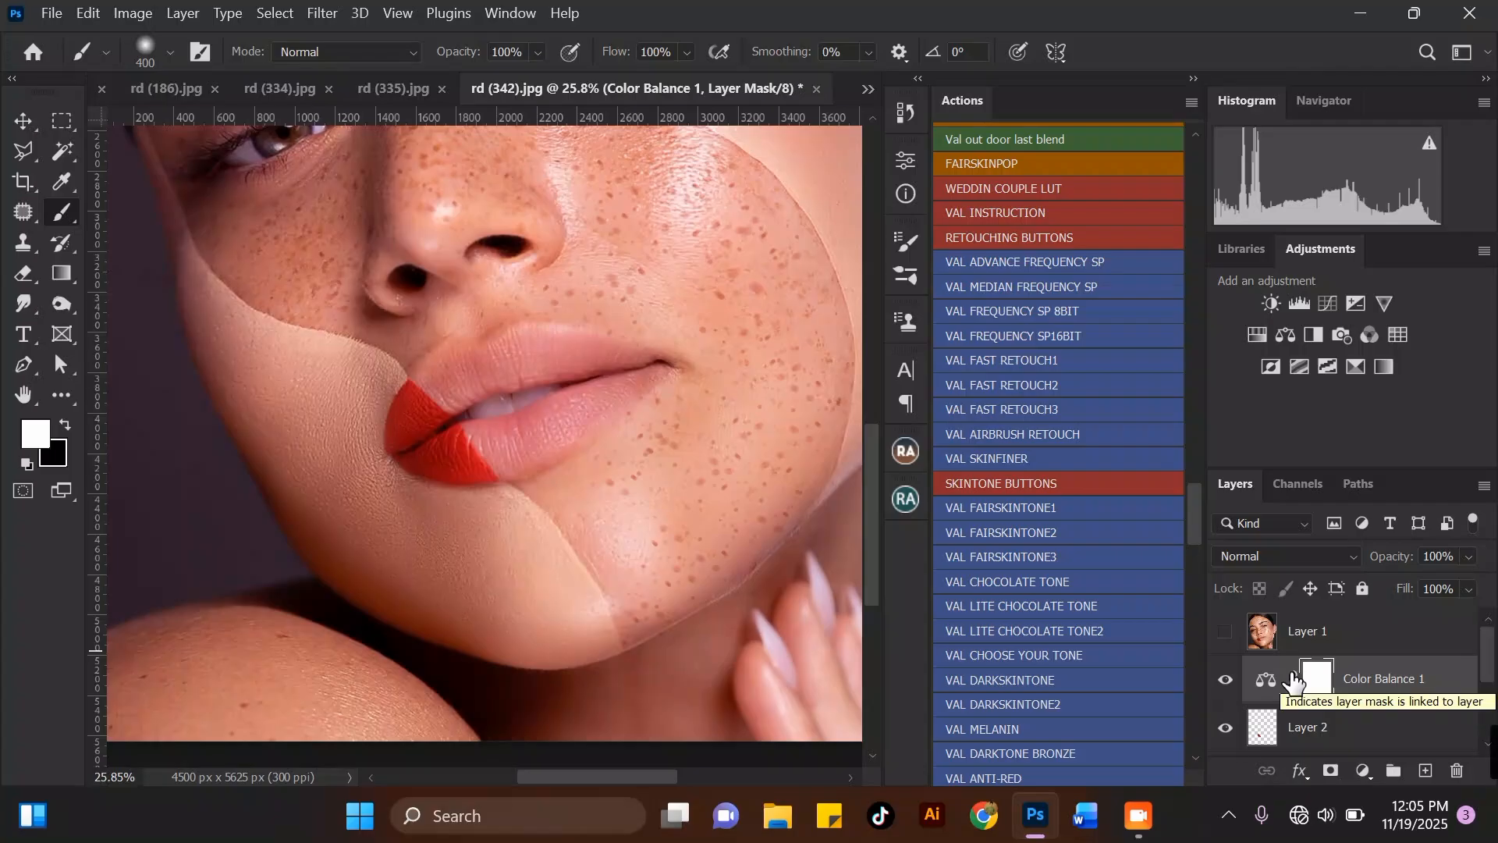
pyautogui.hotkey('ctrl', 'i')
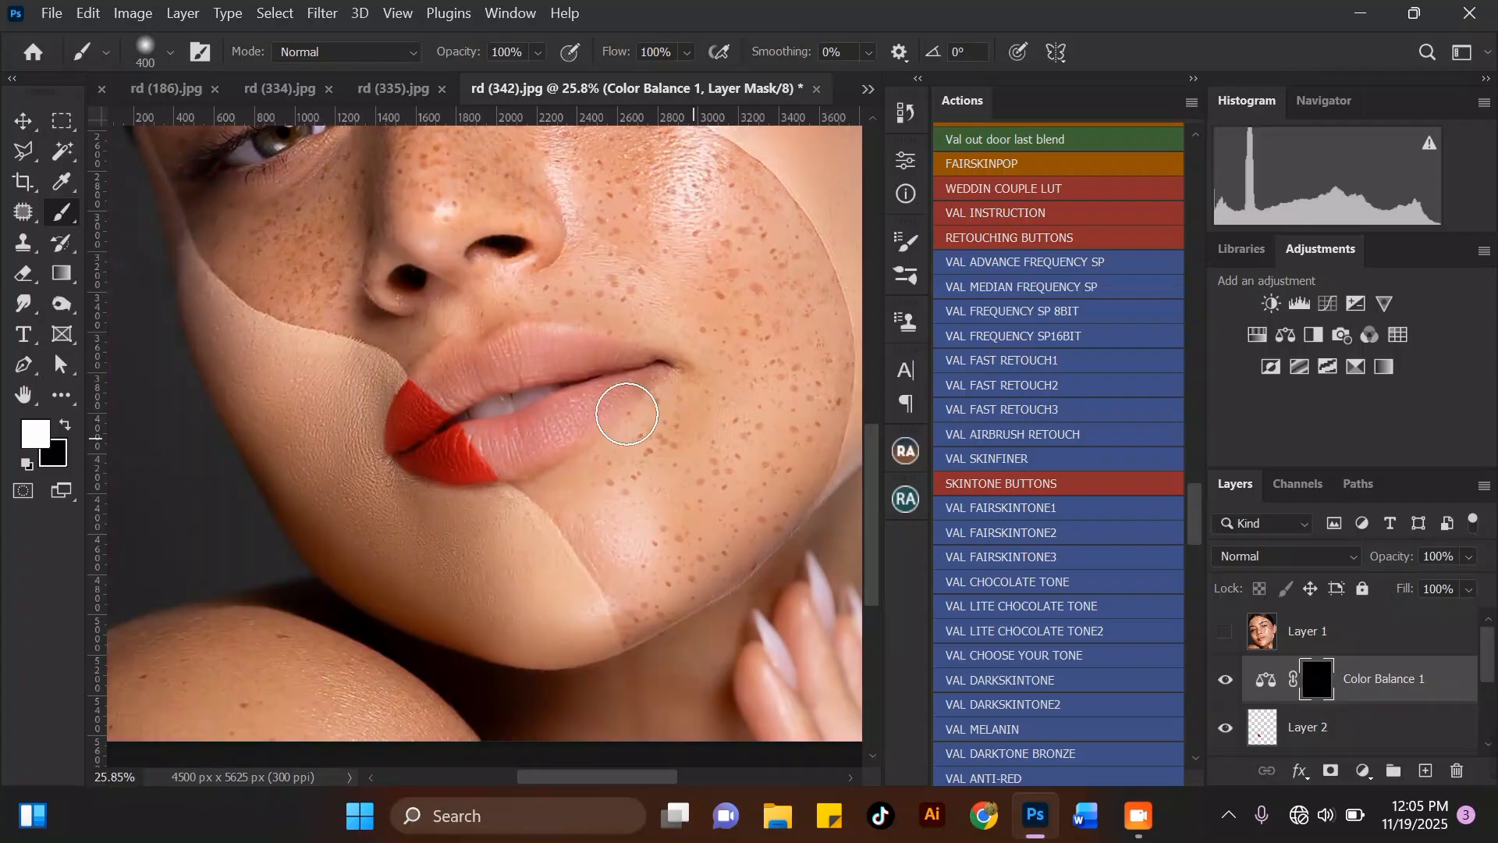
# Reduce the brush size to 250 and paint white over the natural lips on the Color Balance mask.
pyautogui.scroll(1, 482, 406)
pyautogui.press('[')
pyautogui.press('[')
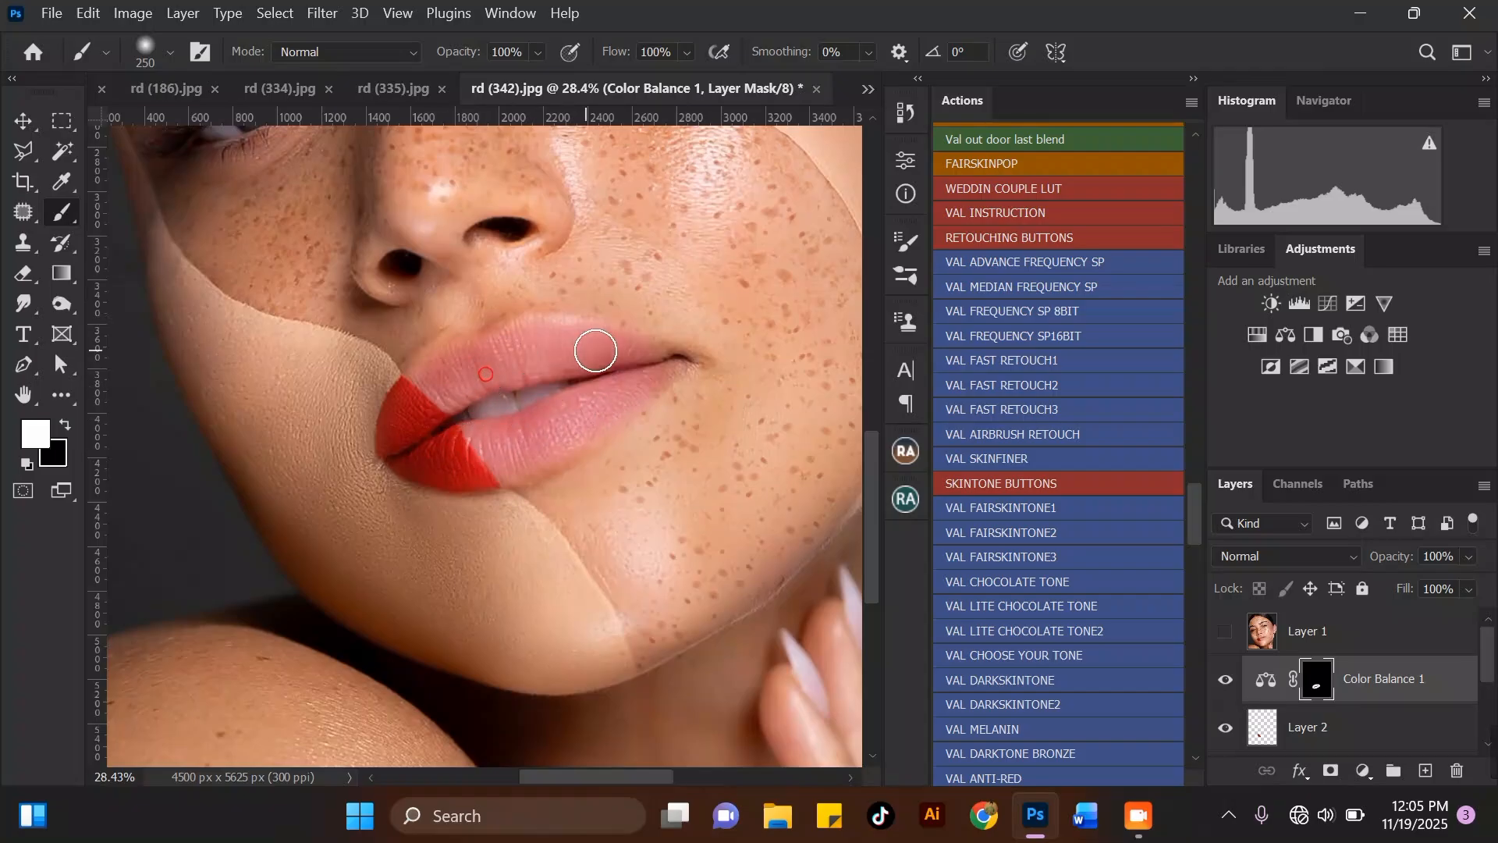
pyautogui.scroll(-2, 522, 514)
pyautogui.scroll(-2, 521, 514)
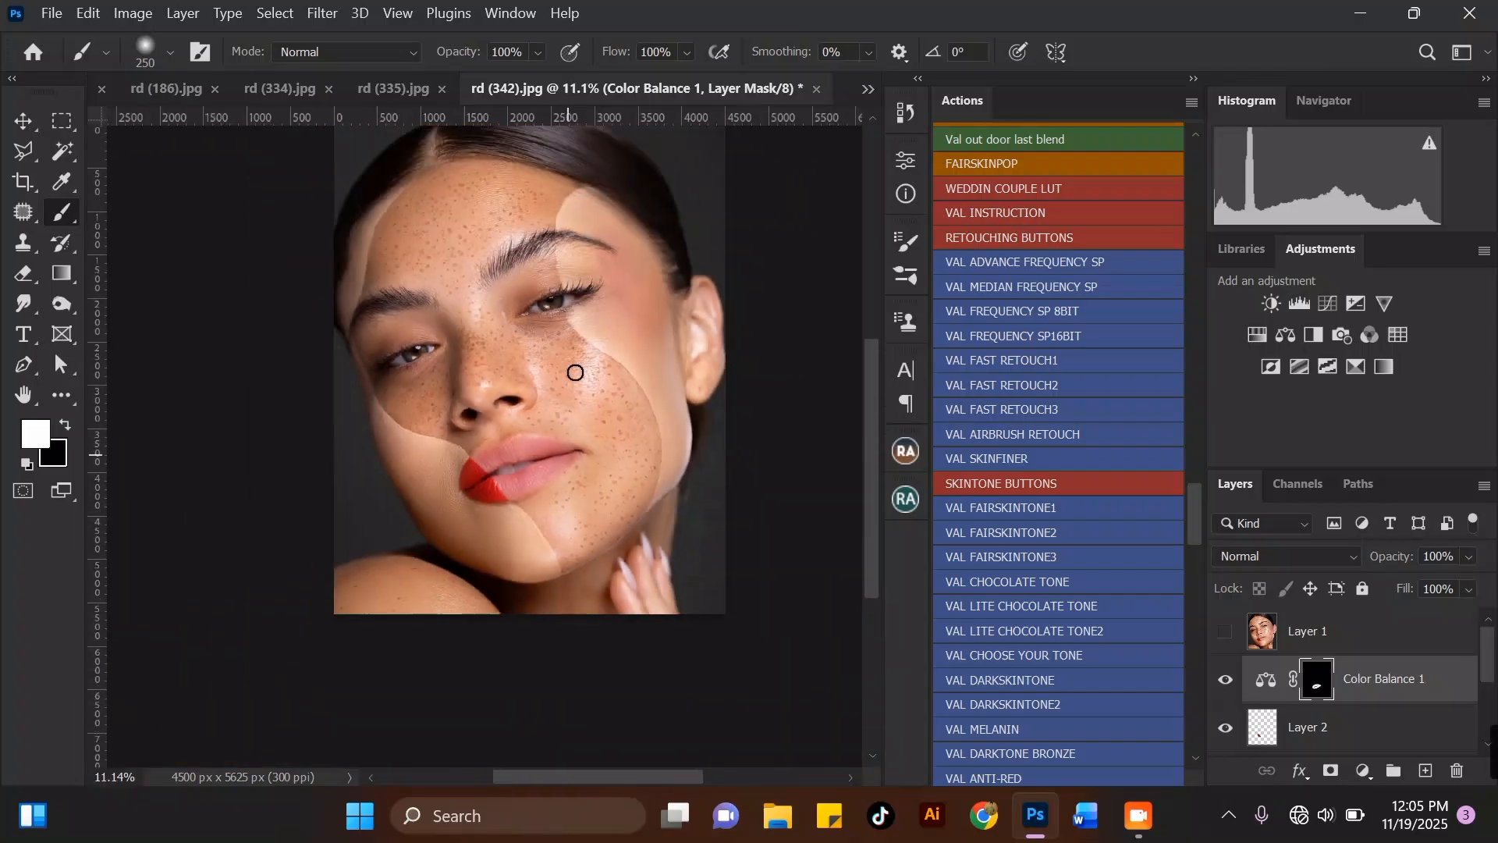
pyautogui.scroll(2, 600, 274)
pyautogui.scroll(2, 636, 244)
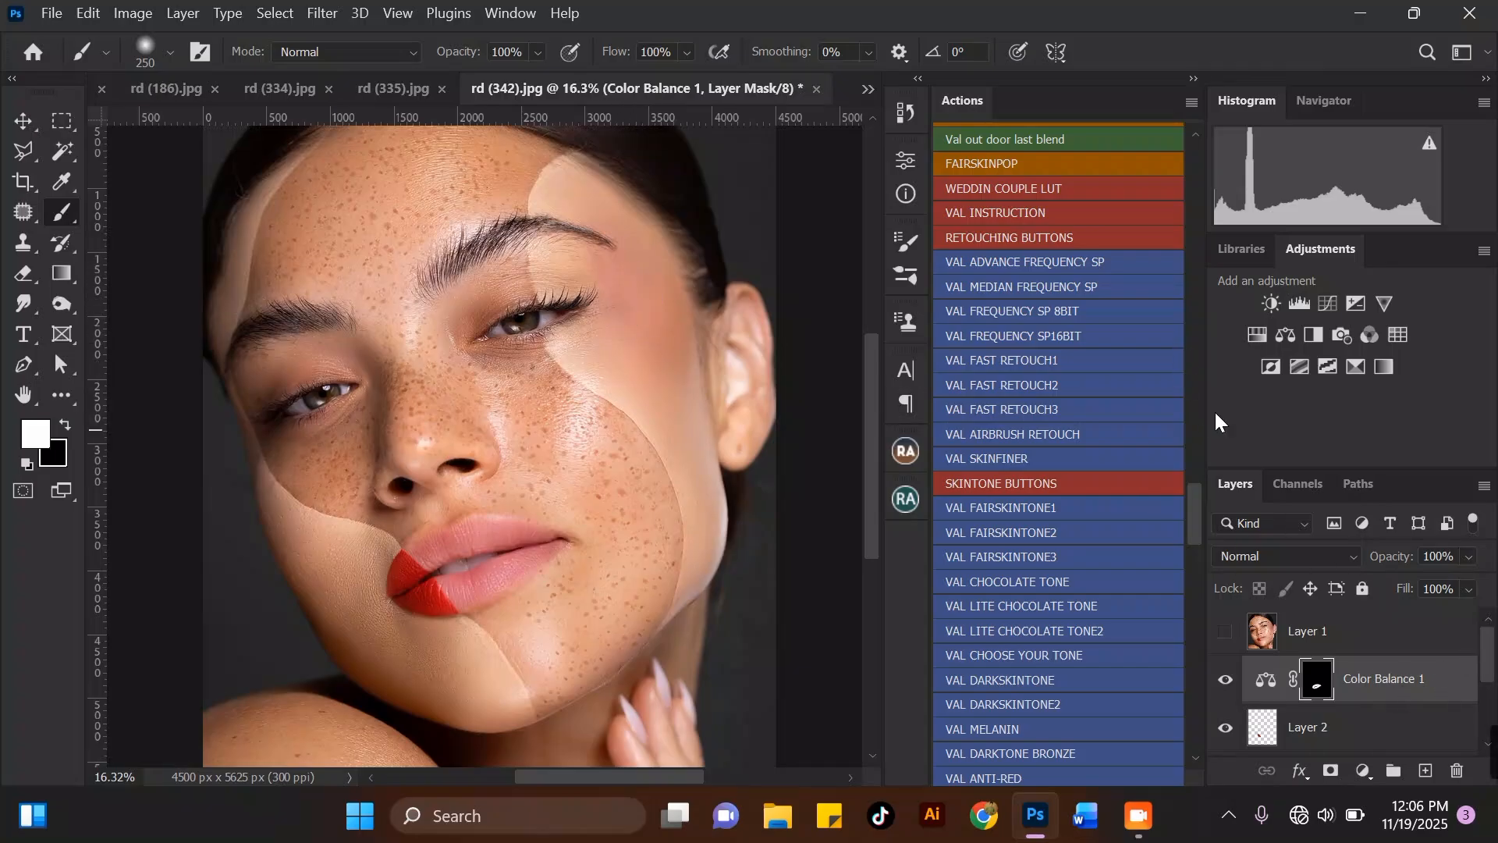
# Run the VAL BLUSH action through all its messages to create the masked Blush group.
pyautogui.moveTo(1196, 488); pyautogui.dragTo(1191, 560)
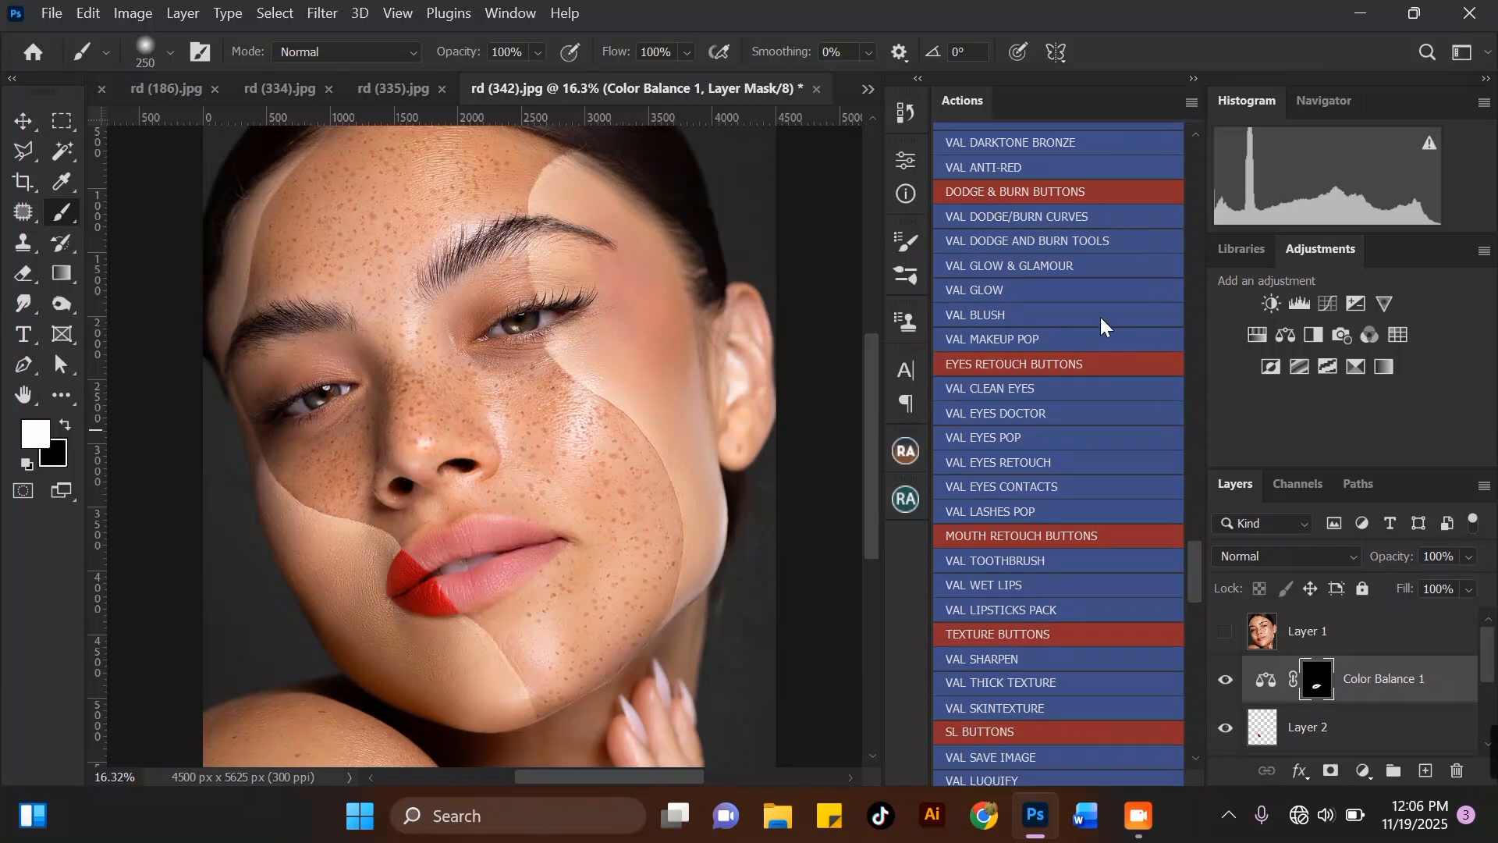
pyautogui.click(980, 317)
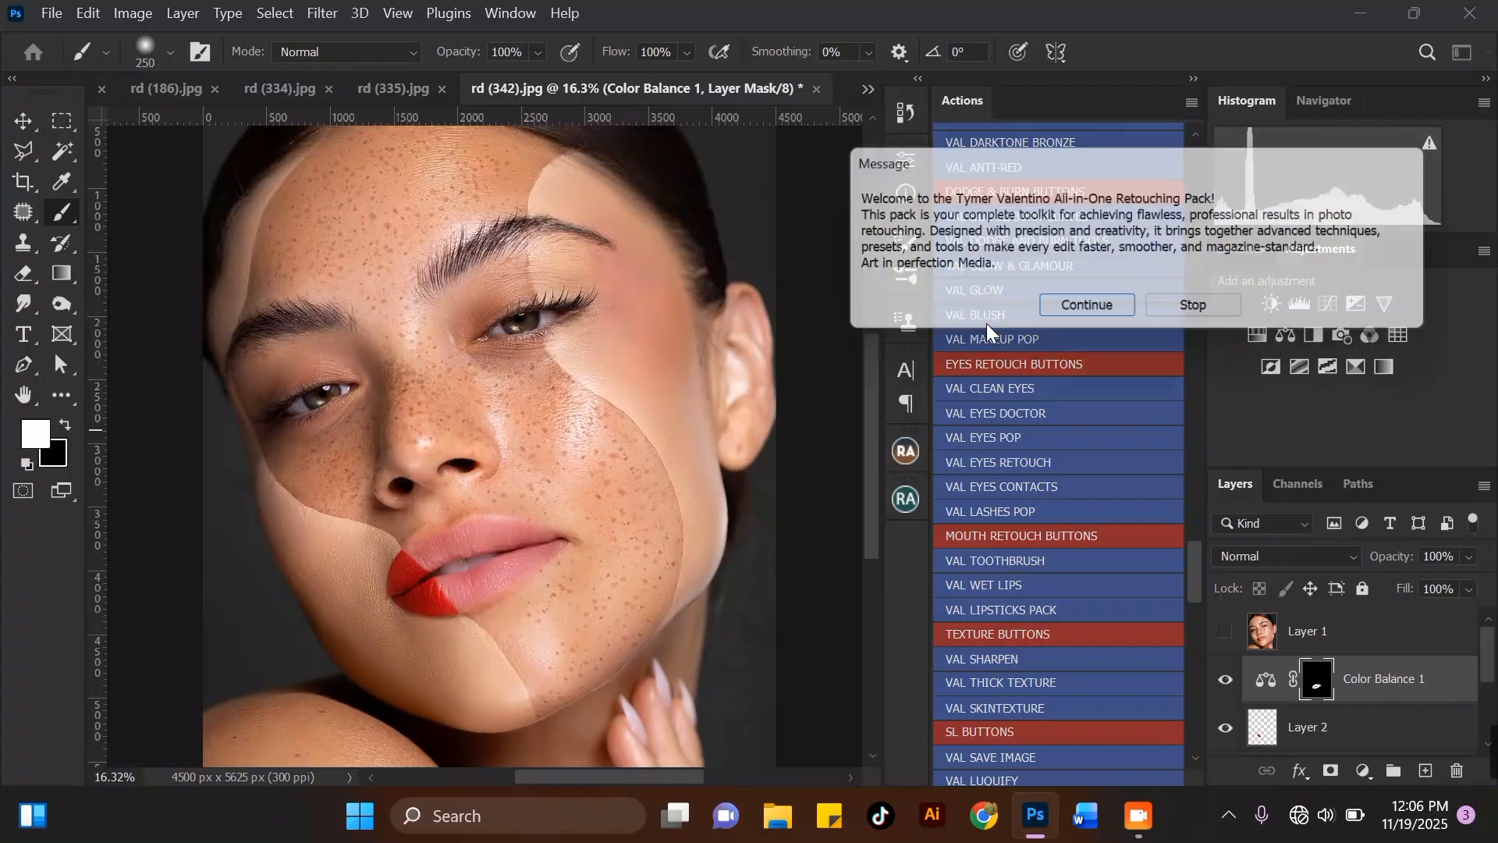
pyautogui.click(1074, 315)
pyautogui.click(1092, 324)
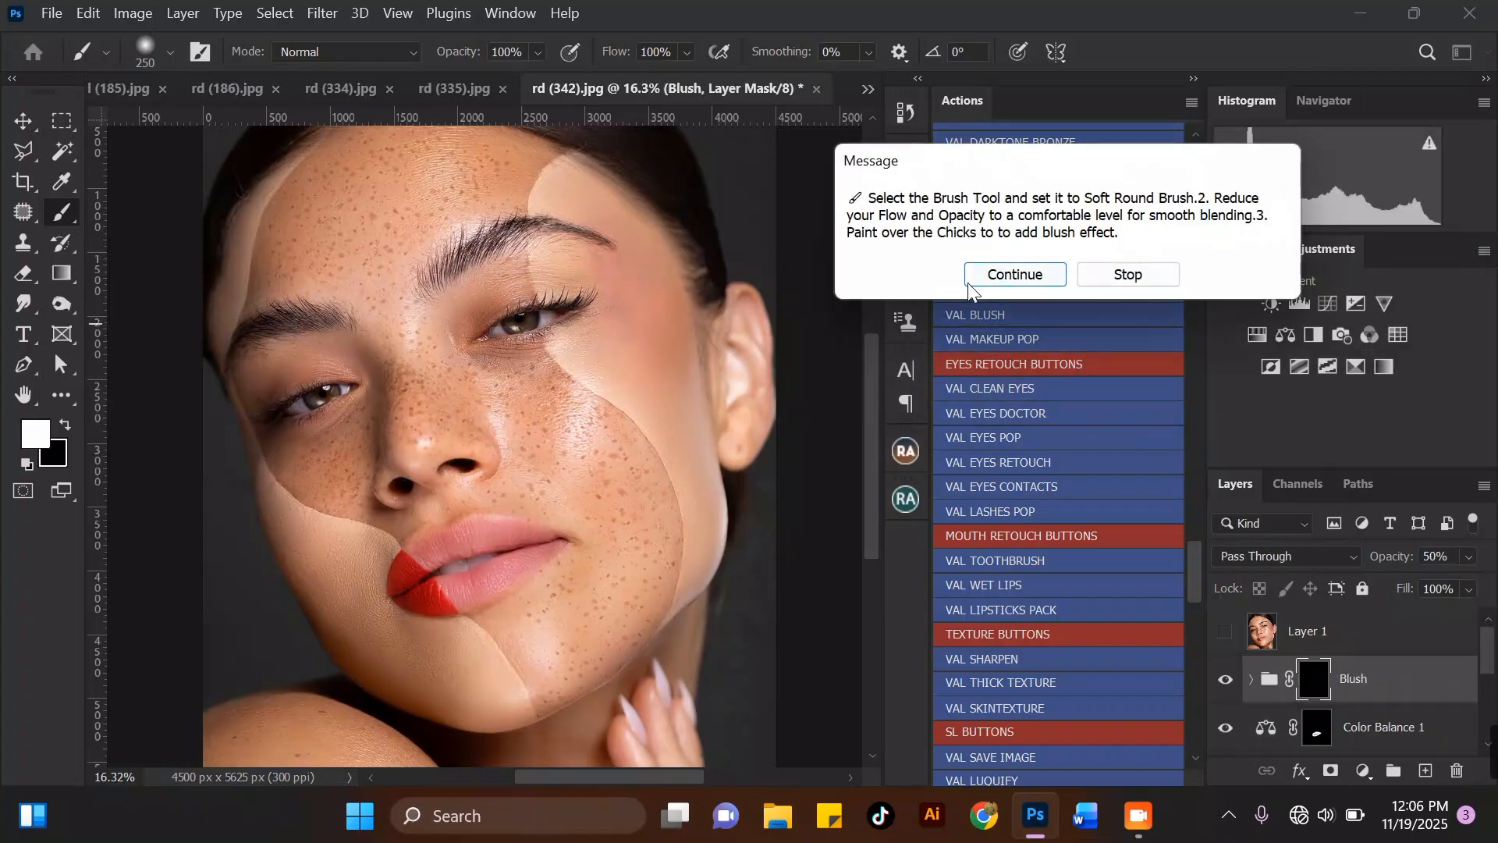
pyautogui.click(1015, 275)
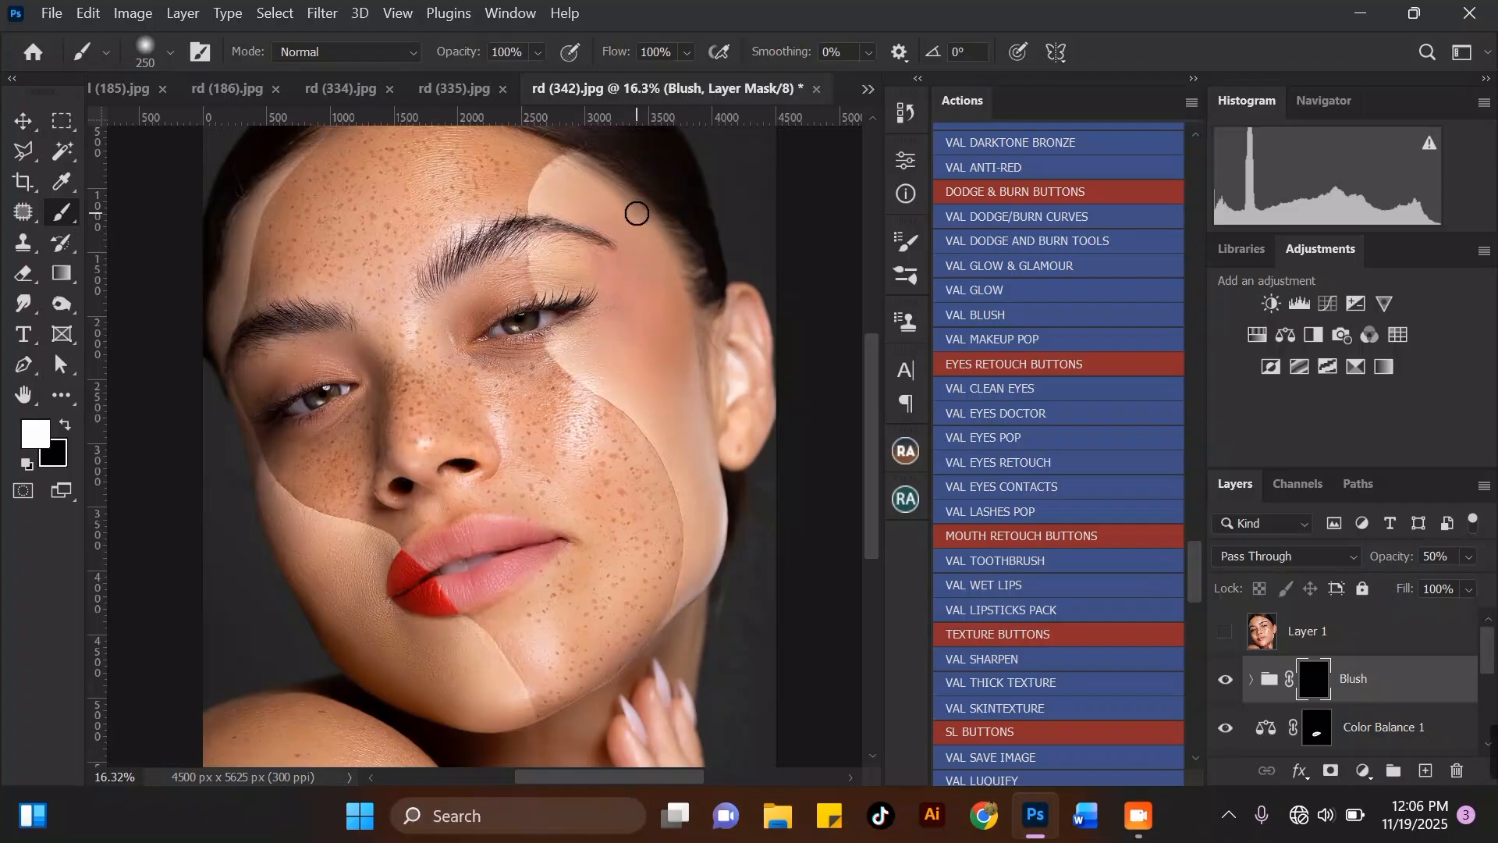
# Enlarge the brush to 700 and paint white on the Blush mask over the temple and upper cheek near the ear.
pyautogui.press(']')
pyautogui.press(']')
pyautogui.press(']')
pyautogui.press(']')
pyautogui.press(']')
pyautogui.press(']')
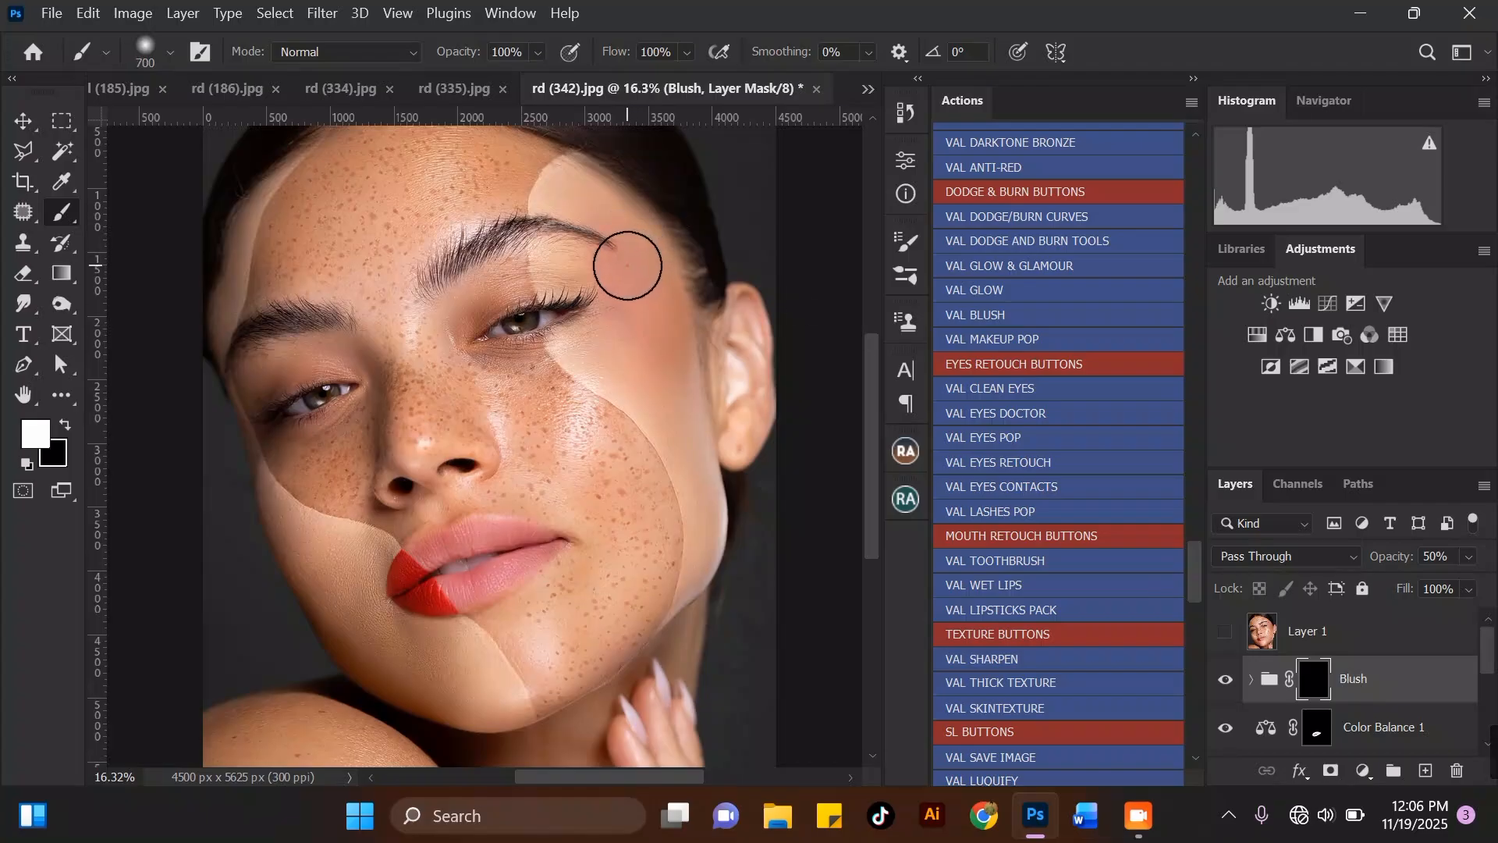
pyautogui.moveTo(642, 310)
pyautogui.mouseDown()
pyautogui.moveTo(640, 366)
pyautogui.moveTo(621, 275)
pyautogui.moveTo(649, 295)
pyautogui.moveTo(657, 329)
pyautogui.moveTo(641, 362)
pyautogui.moveTo(622, 255)
pyautogui.moveTo(644, 360)
pyautogui.moveTo(656, 346)
pyautogui.moveTo(639, 347)
pyautogui.moveTo(632, 276)
pyautogui.moveTo(635, 365)
pyautogui.moveTo(615, 328)
pyautogui.mouseUp()
pyautogui.scroll(-3, 615, 329)
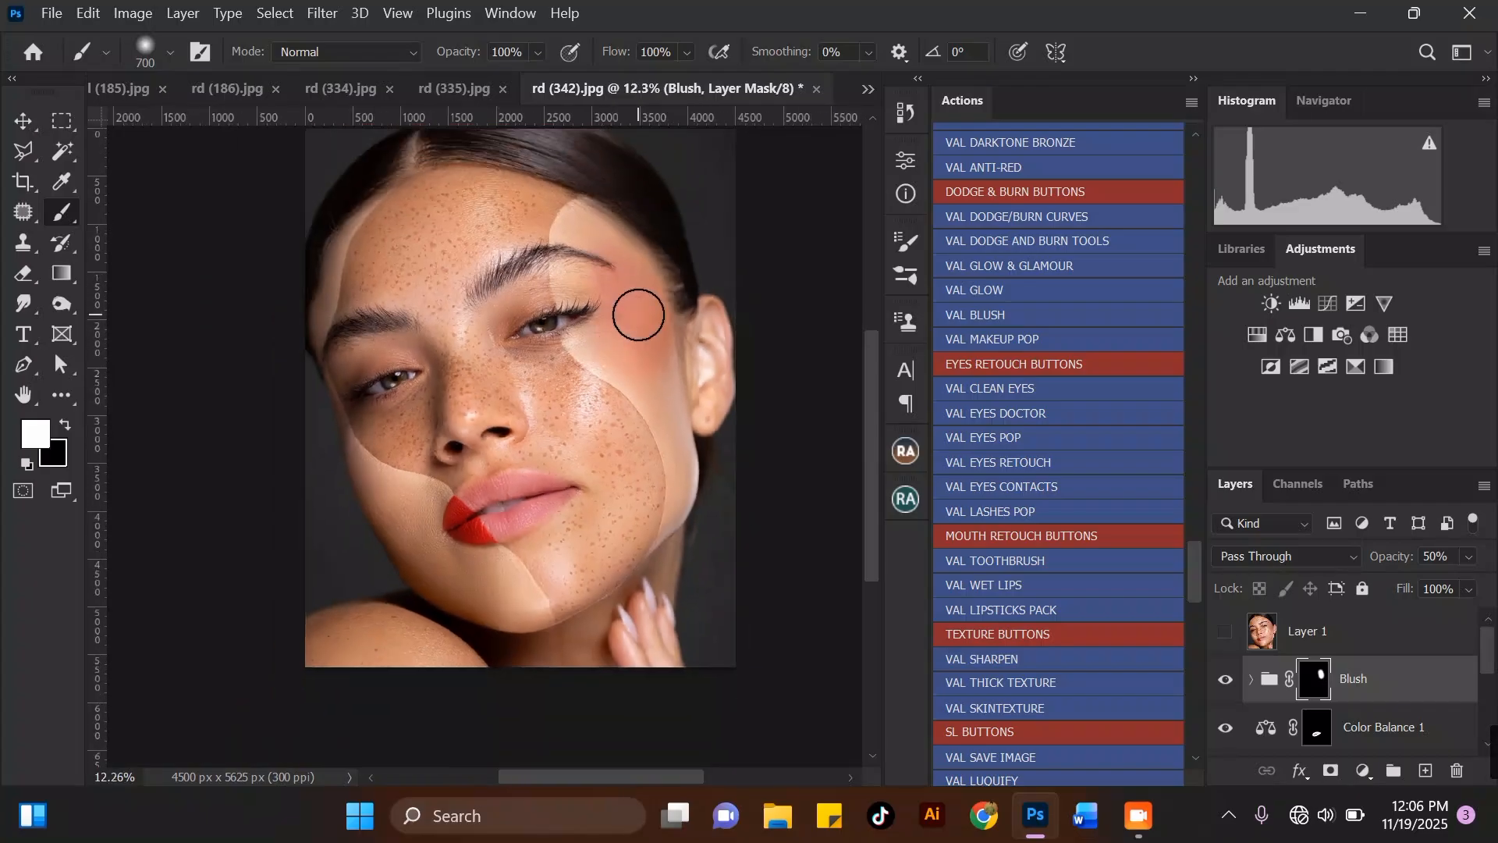
pyautogui.scroll(3, 636, 339)
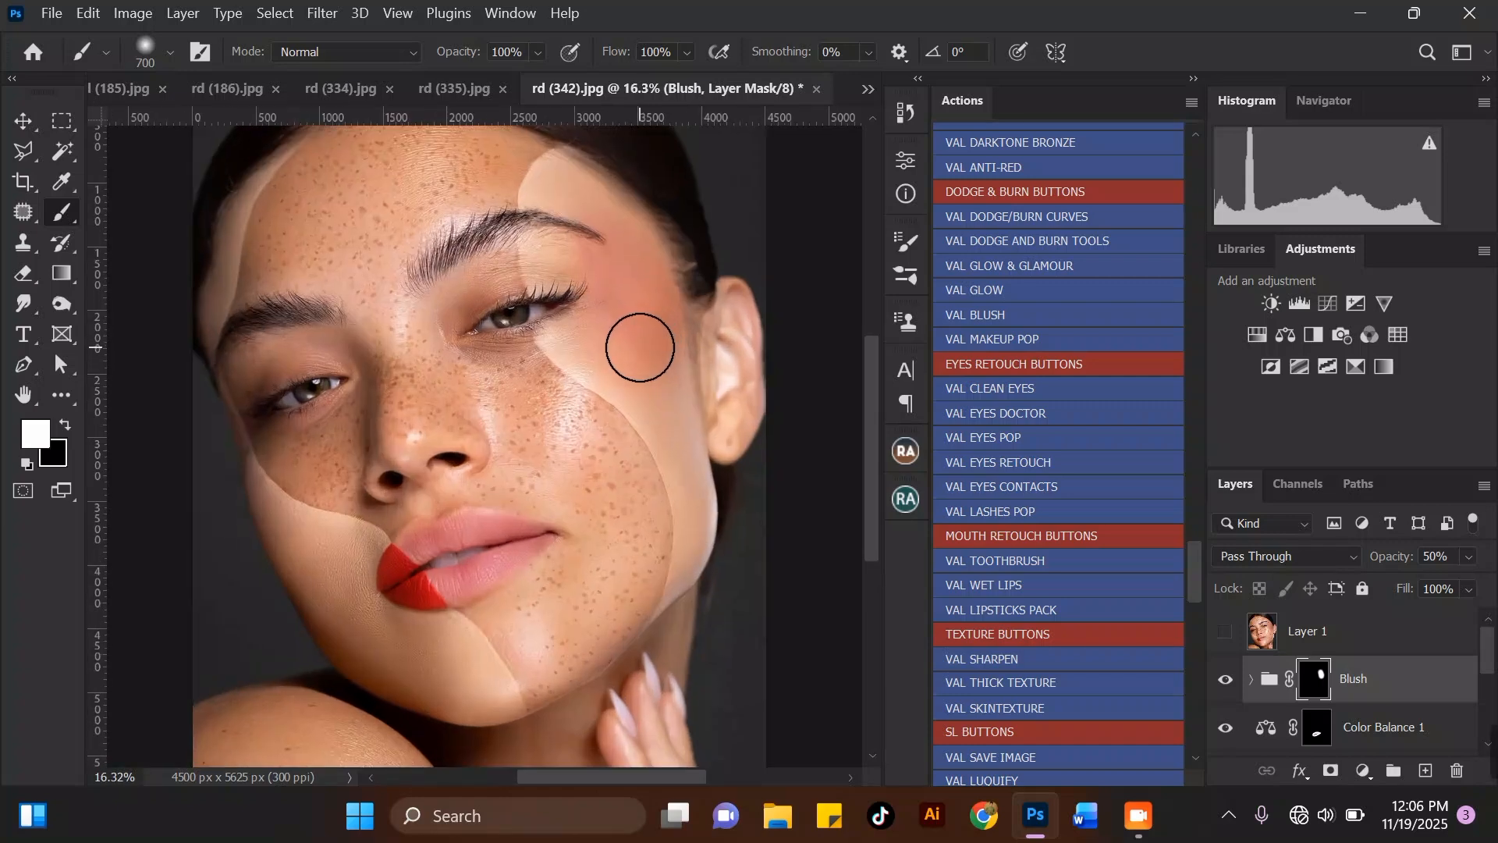
pyautogui.scroll(-4, 636, 344)
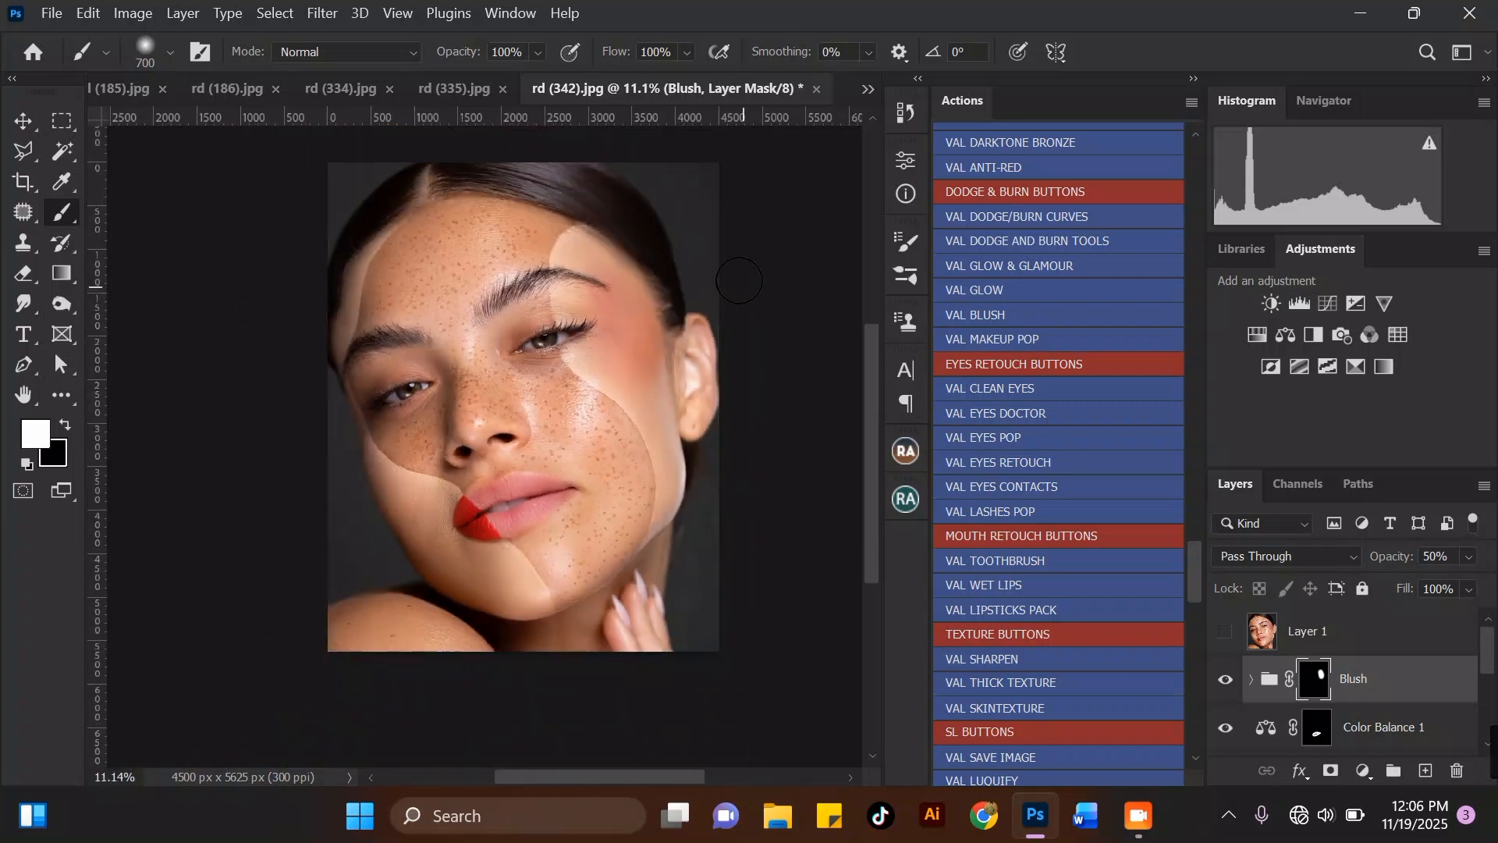
pyautogui.scroll(5, 652, 343)
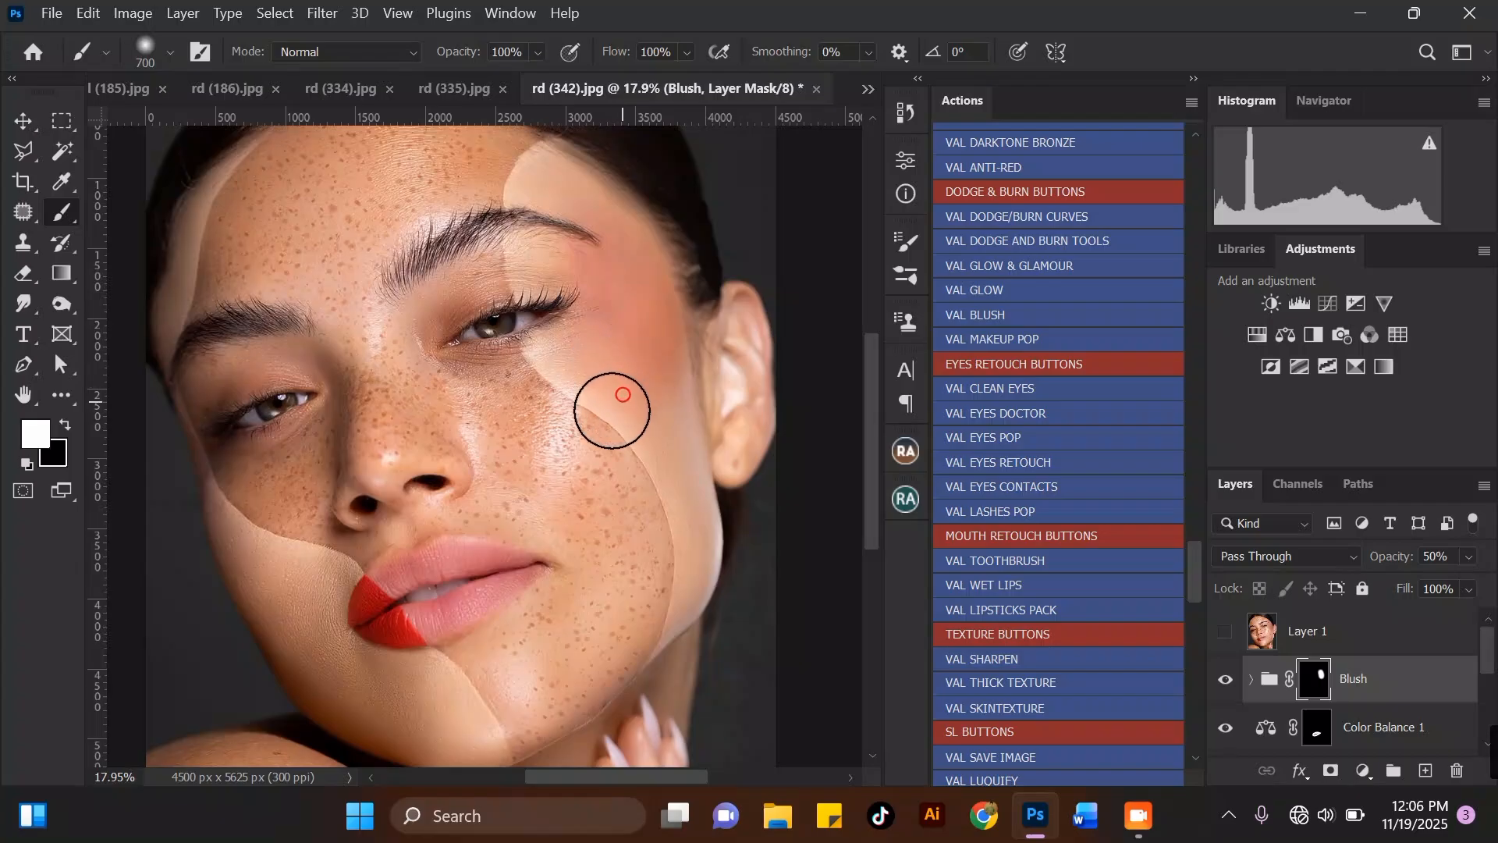
pyautogui.scroll(-2, 585, 382)
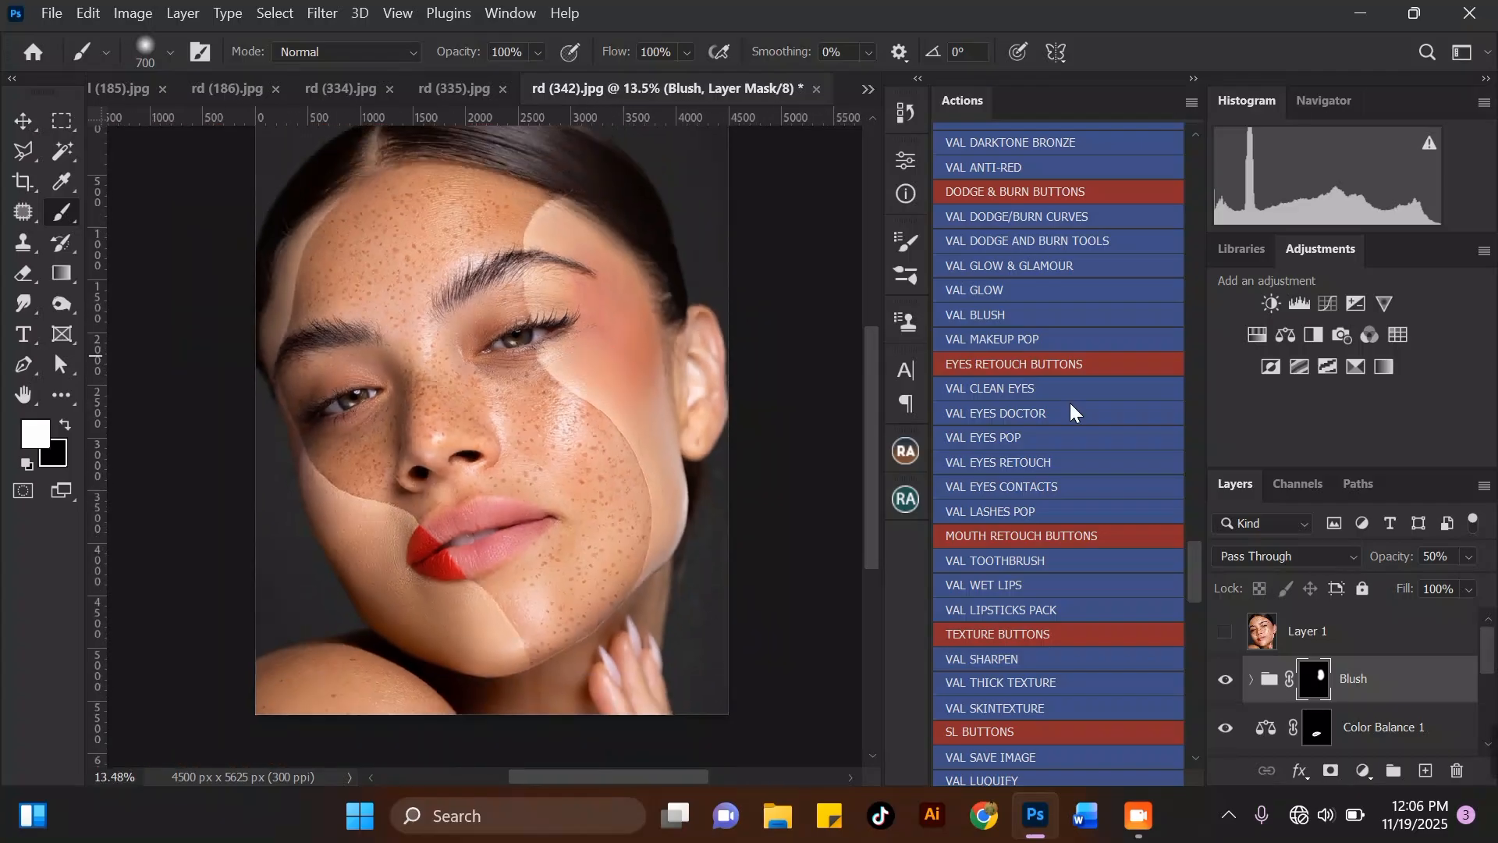
# Set the opacity of the Blush group to 58%.
pyautogui.moveTo(1431, 581)
pyautogui.mouseDown()
pyautogui.moveTo(1454, 580)
pyautogui.moveTo(1417, 579)
pyautogui.mouseUp()
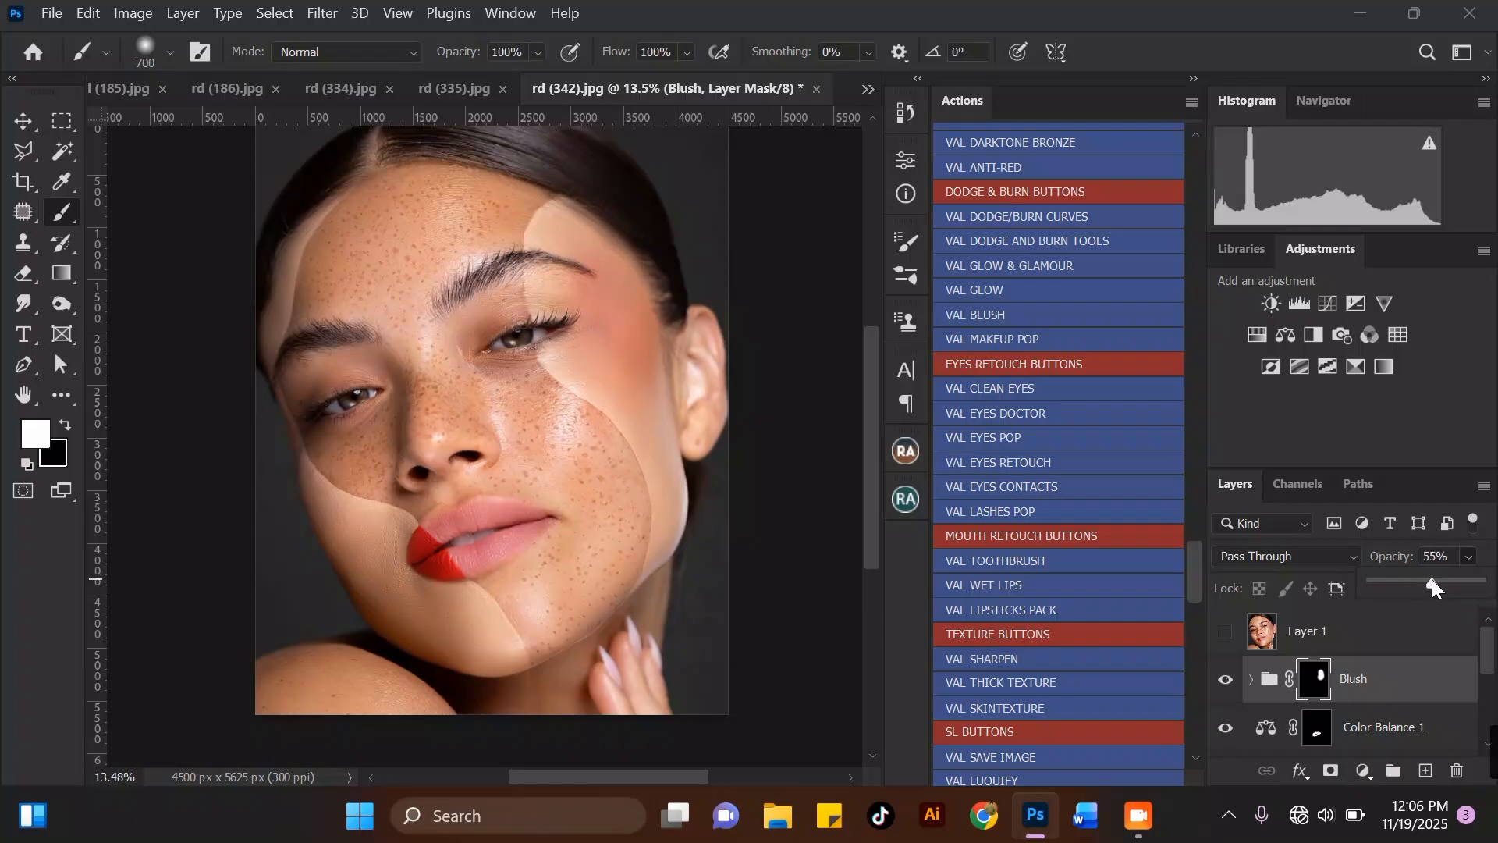
pyautogui.moveTo(1431, 579); pyautogui.dragTo(1434, 579)
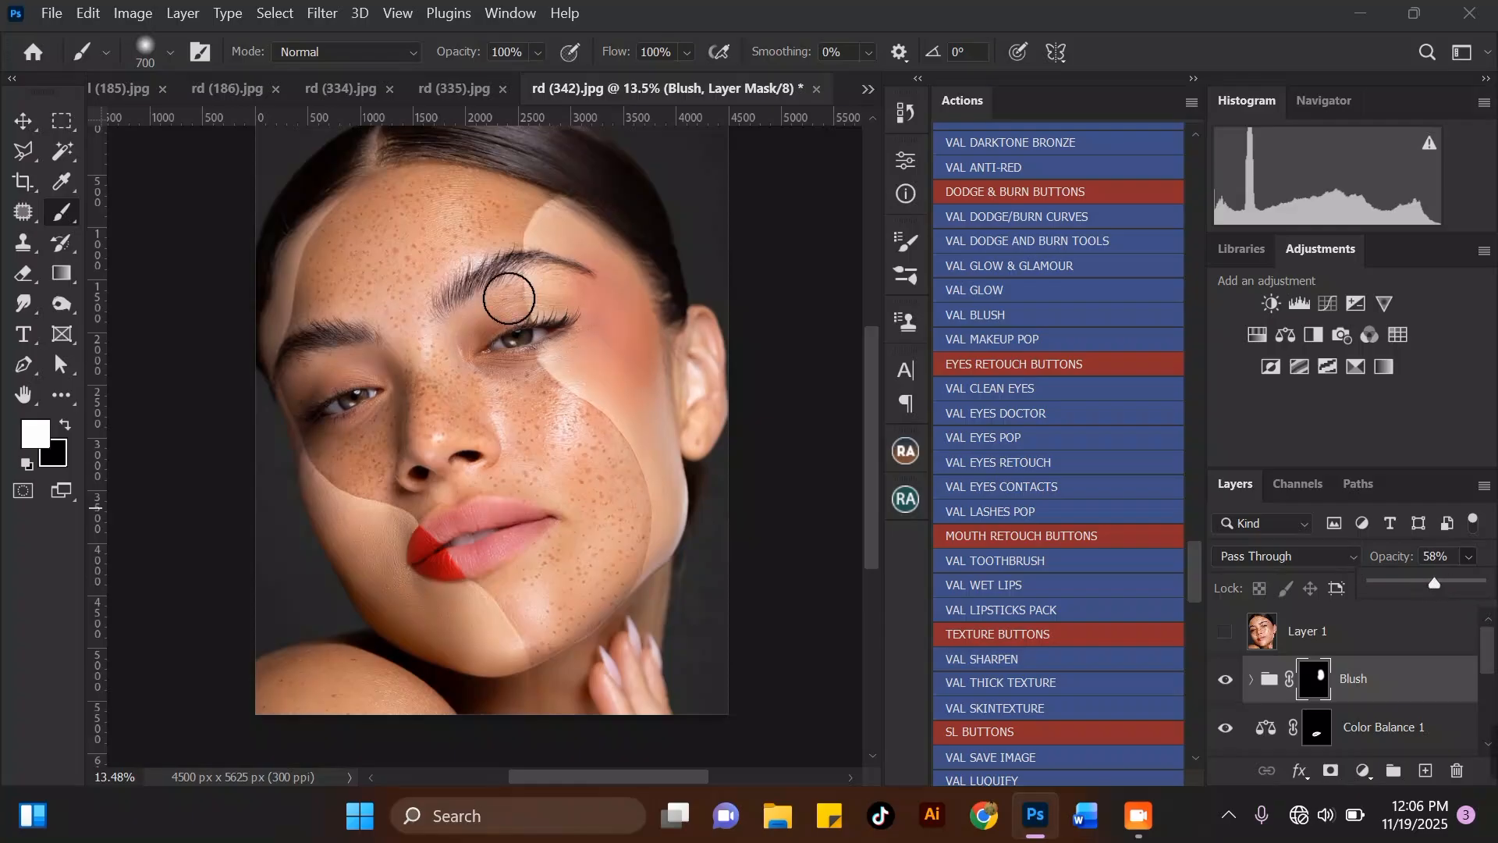
pyautogui.scroll(-2, 509, 299)
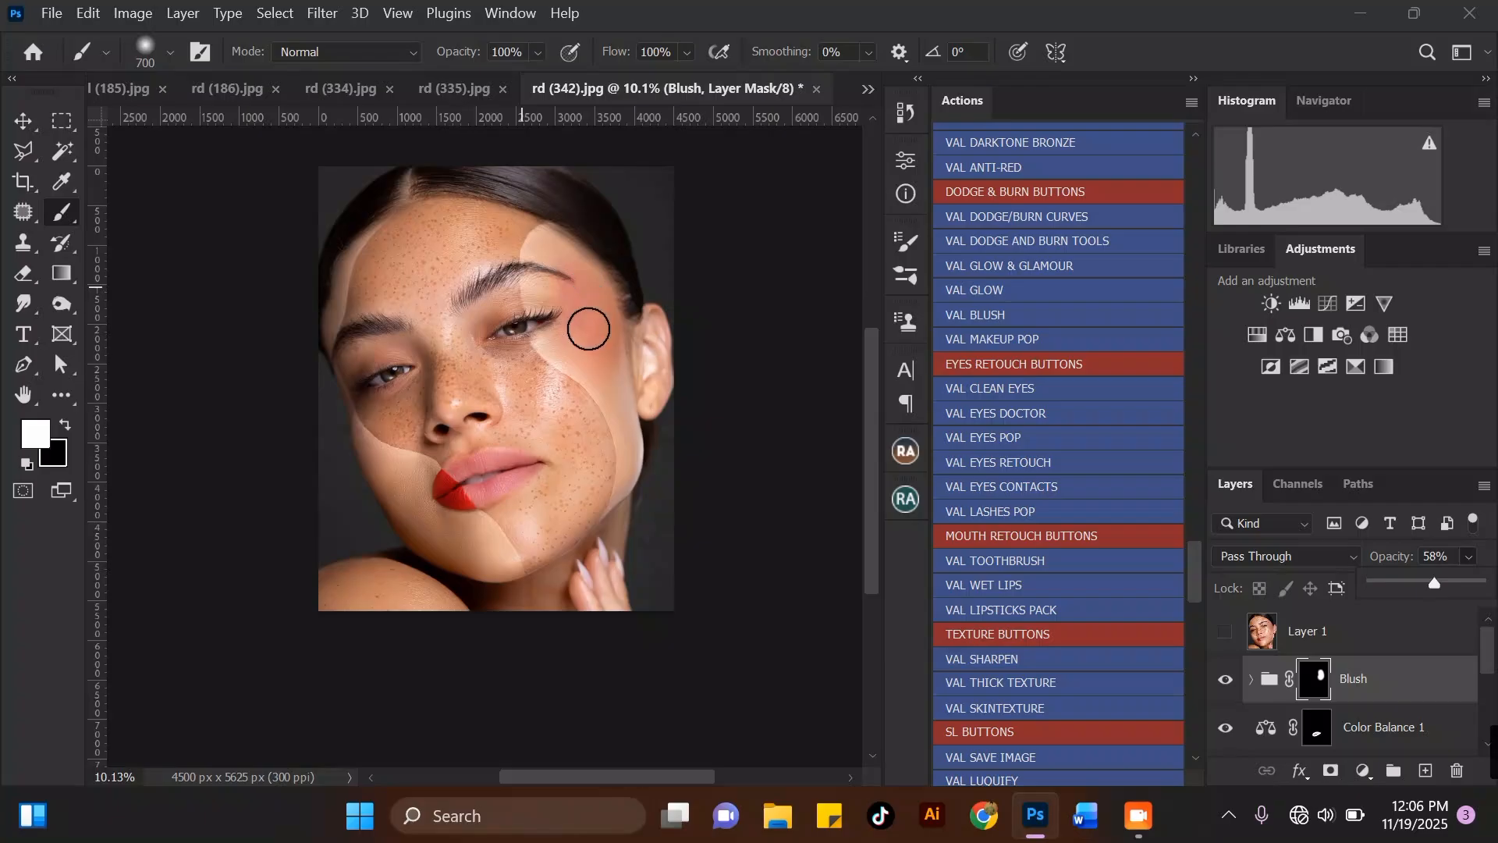
pyautogui.scroll(2, 587, 363)
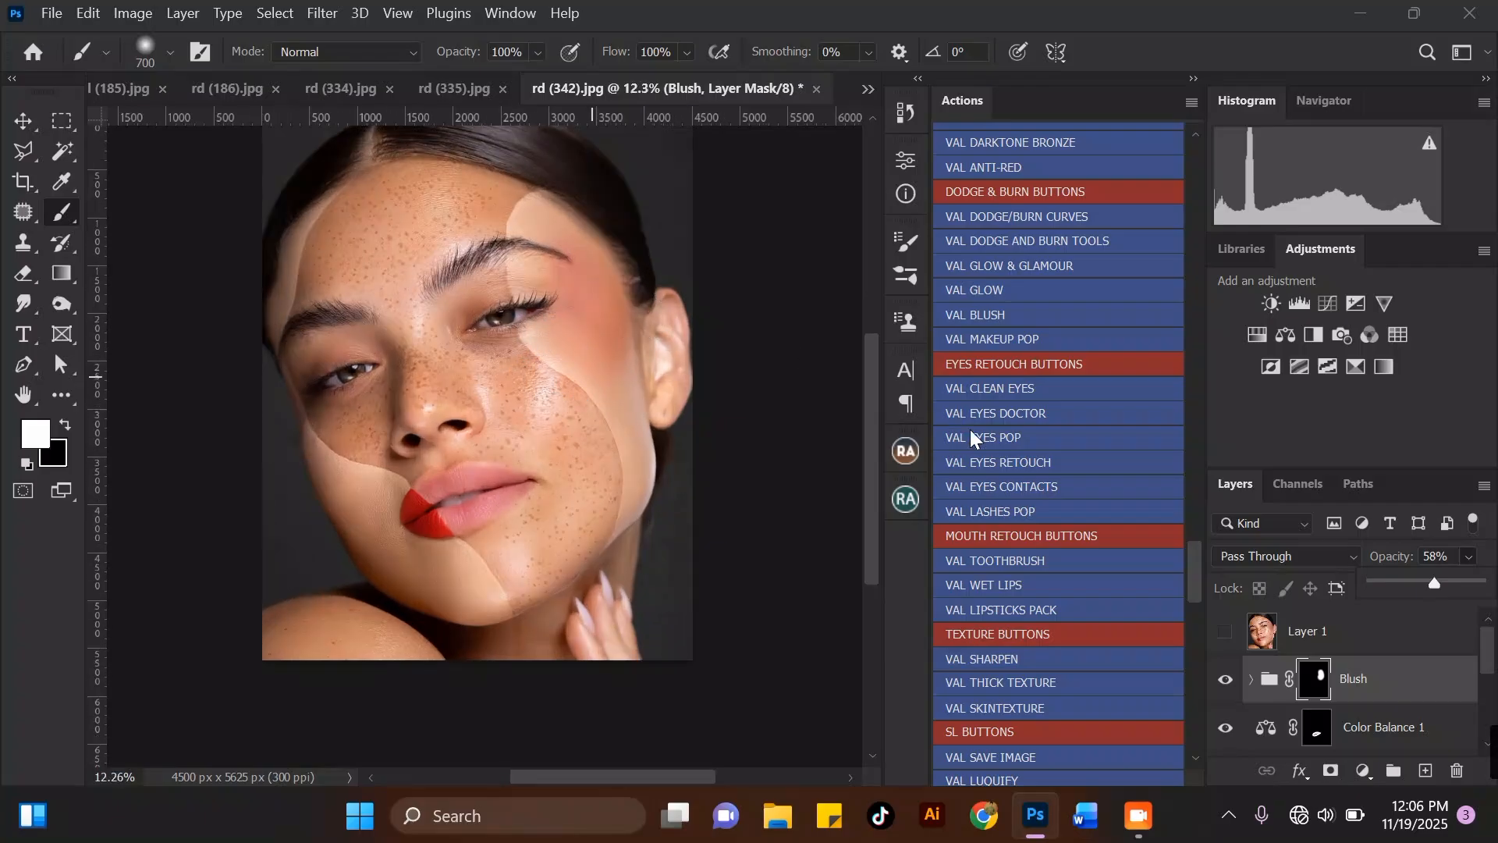
pyautogui.scroll(2, 394, 382)
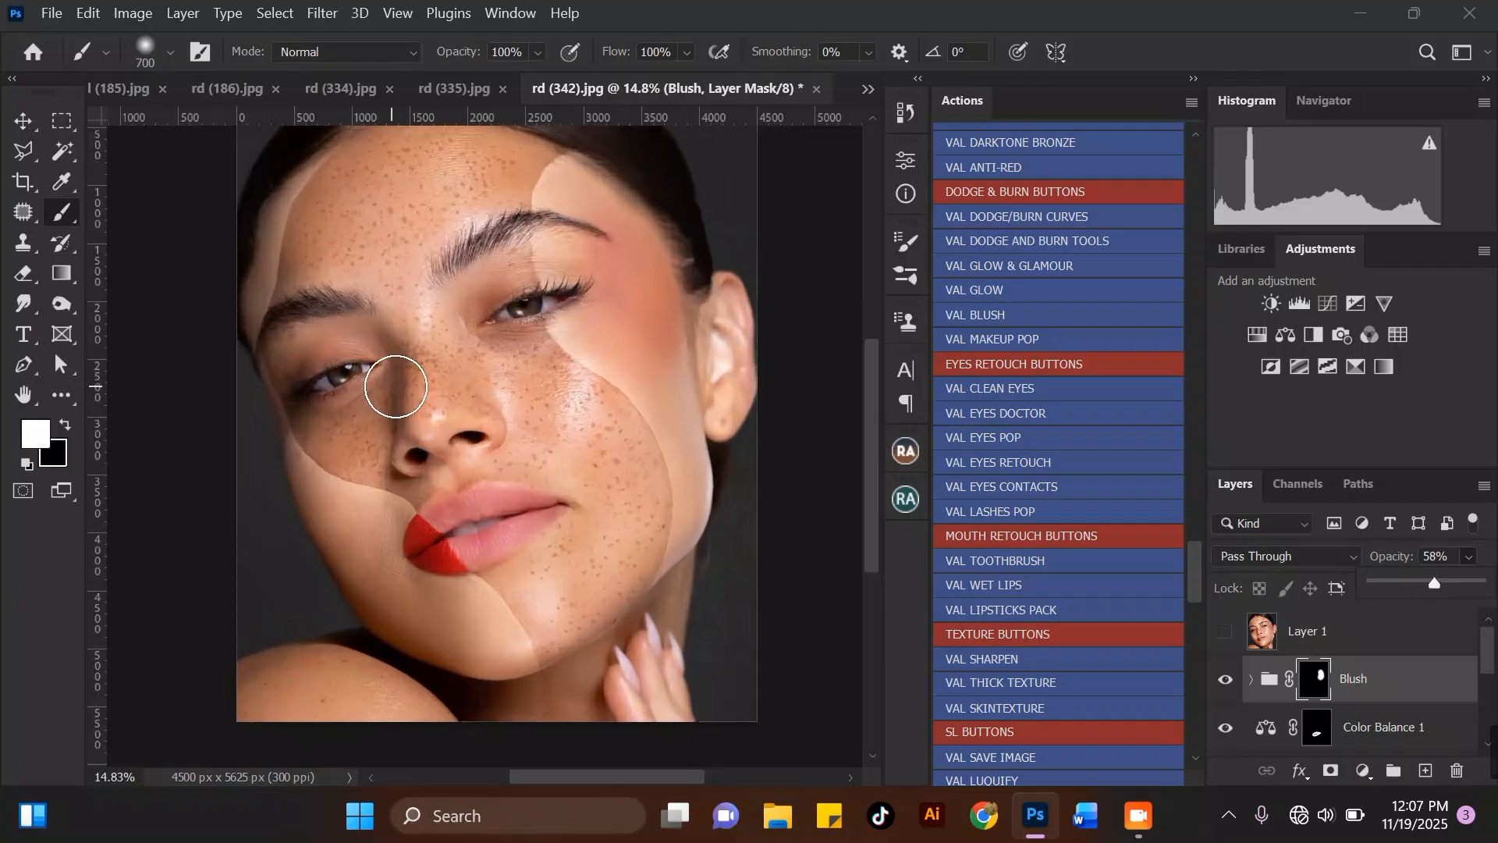
# Add a Curves adjustment above Blush, lift its midtones from input 109 to output 170, and invert its mask to black.
pyautogui.click(1363, 770)
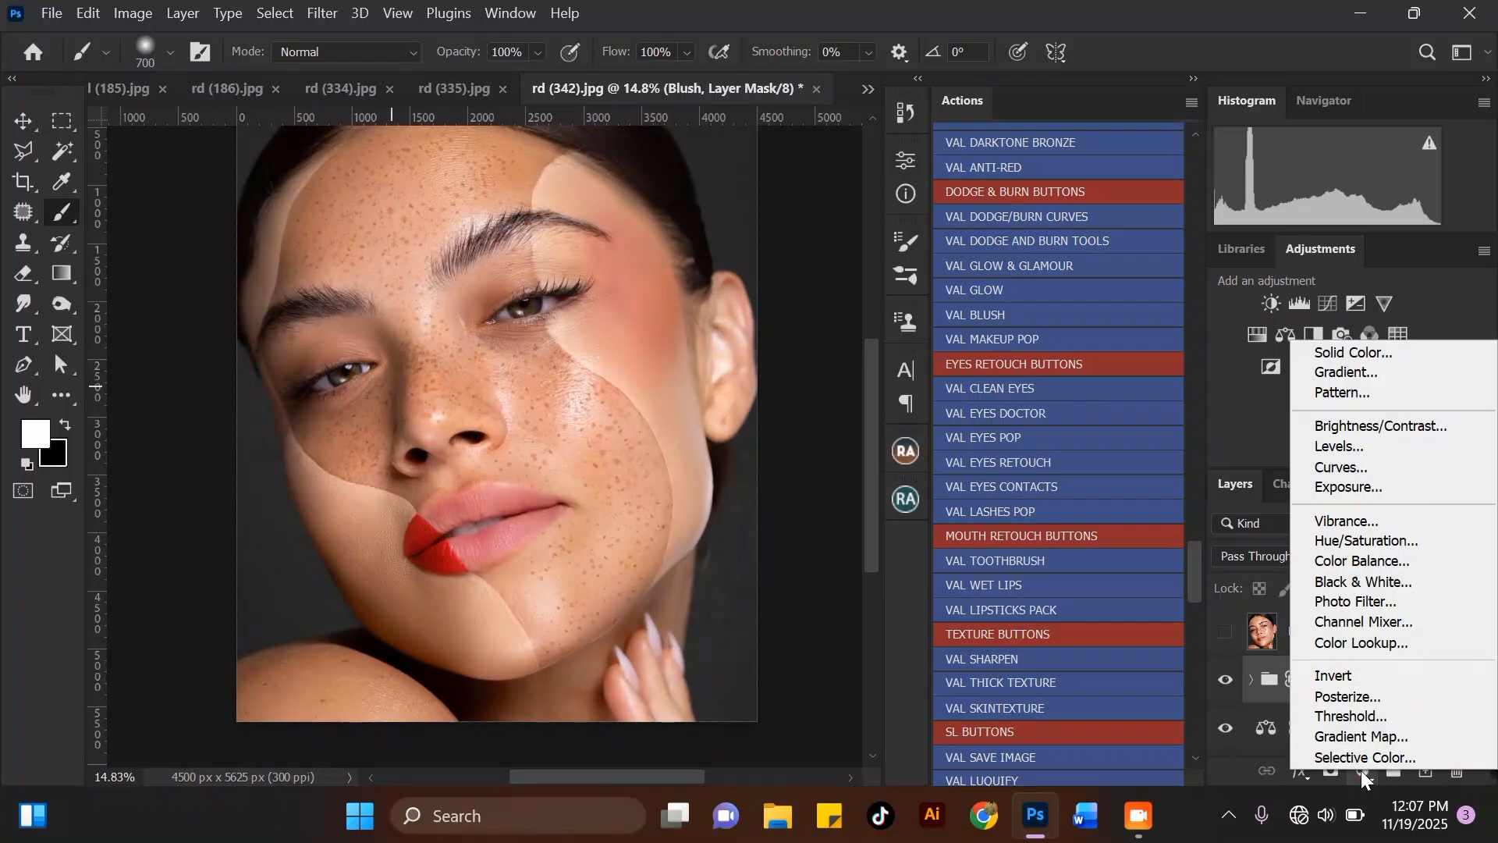
pyautogui.click(1344, 467)
pyautogui.scroll(-2, 410, 342)
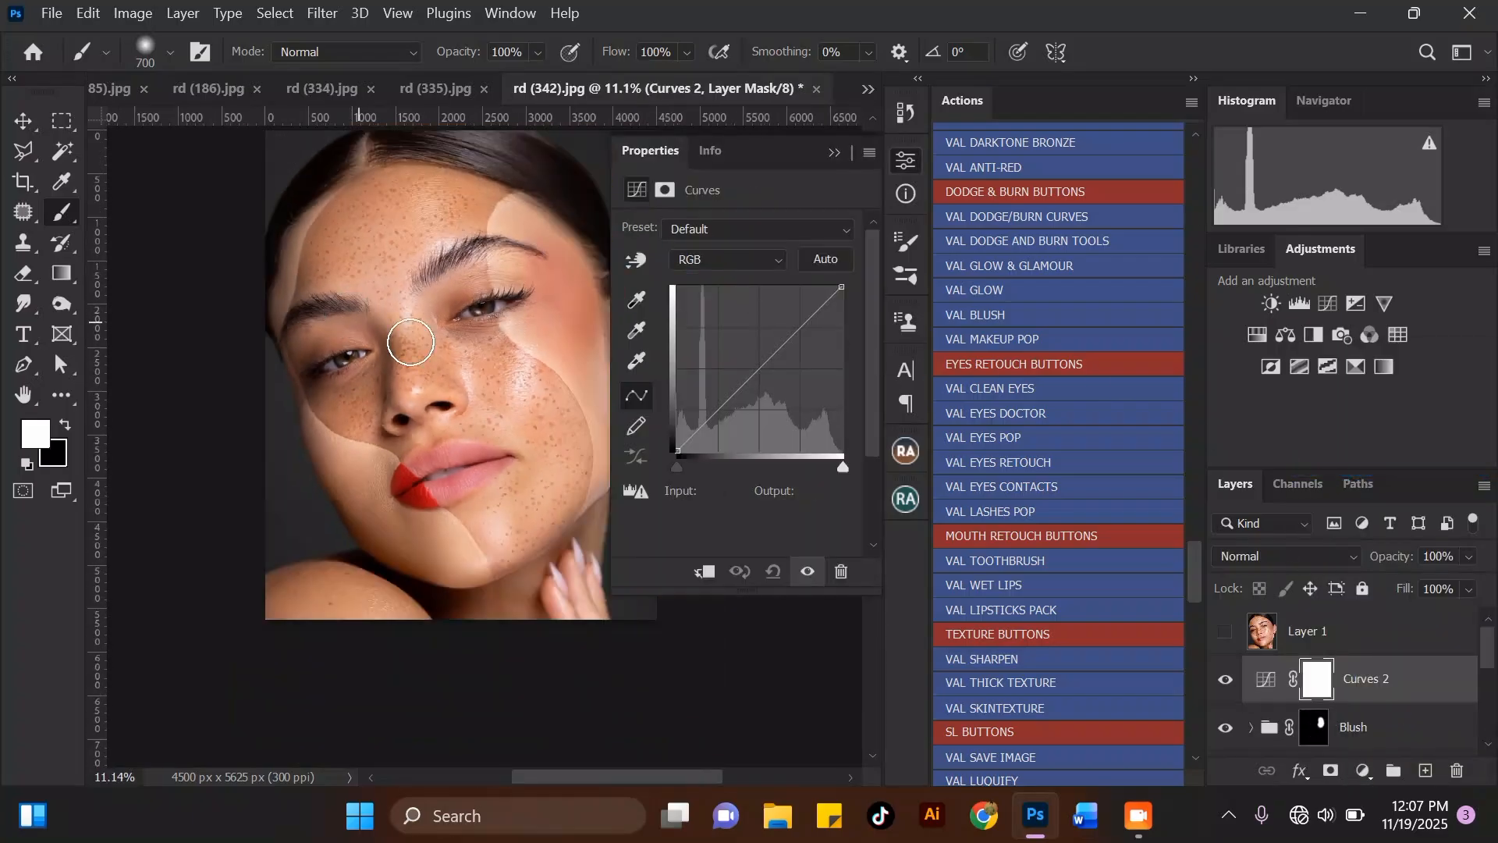
pyautogui.scroll(3, 601, 353)
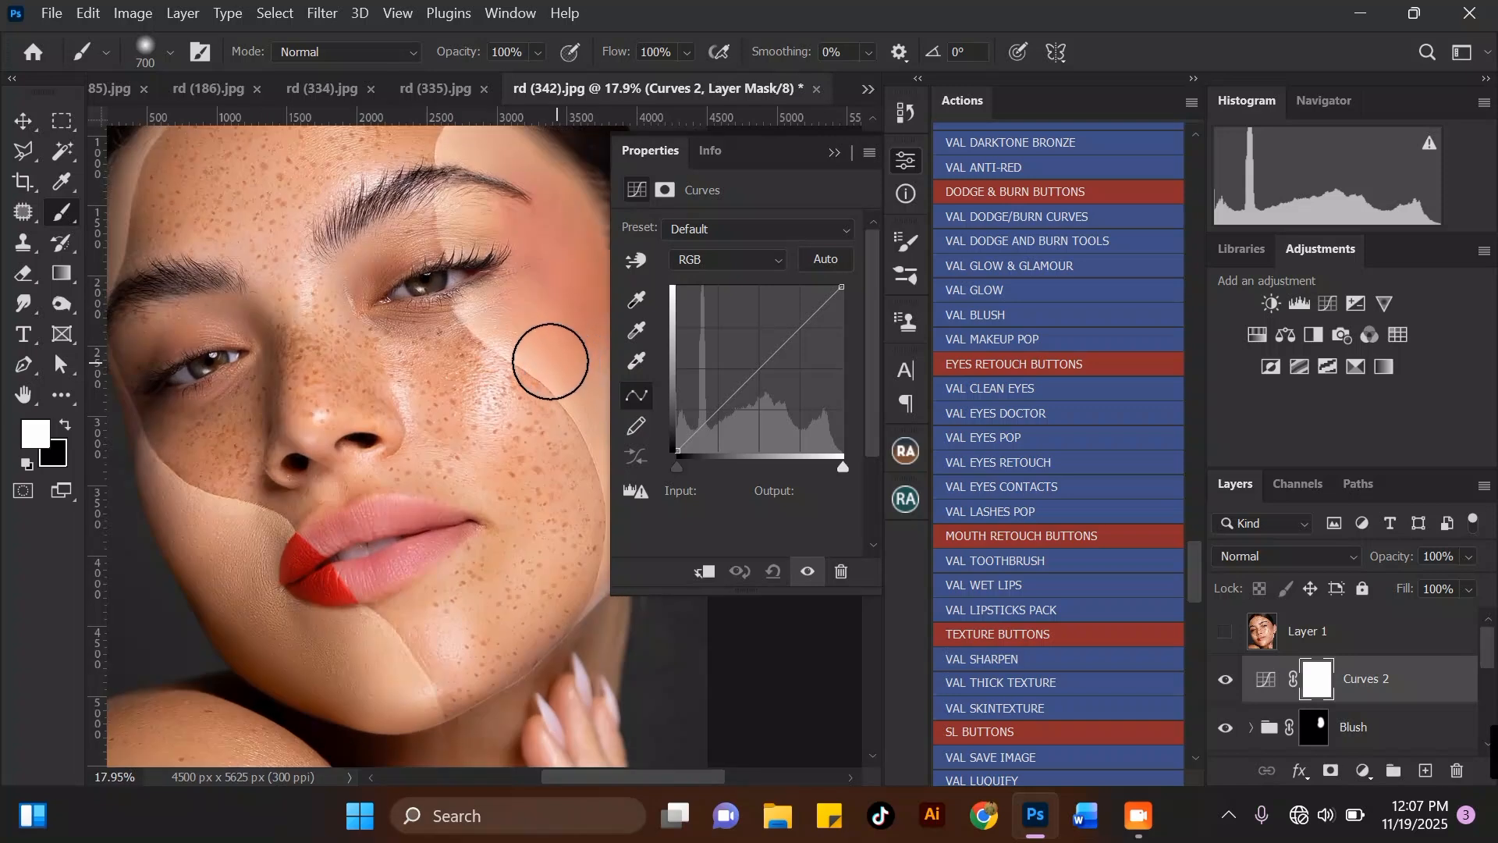
pyautogui.moveTo(764, 364); pyautogui.dragTo(747, 343)
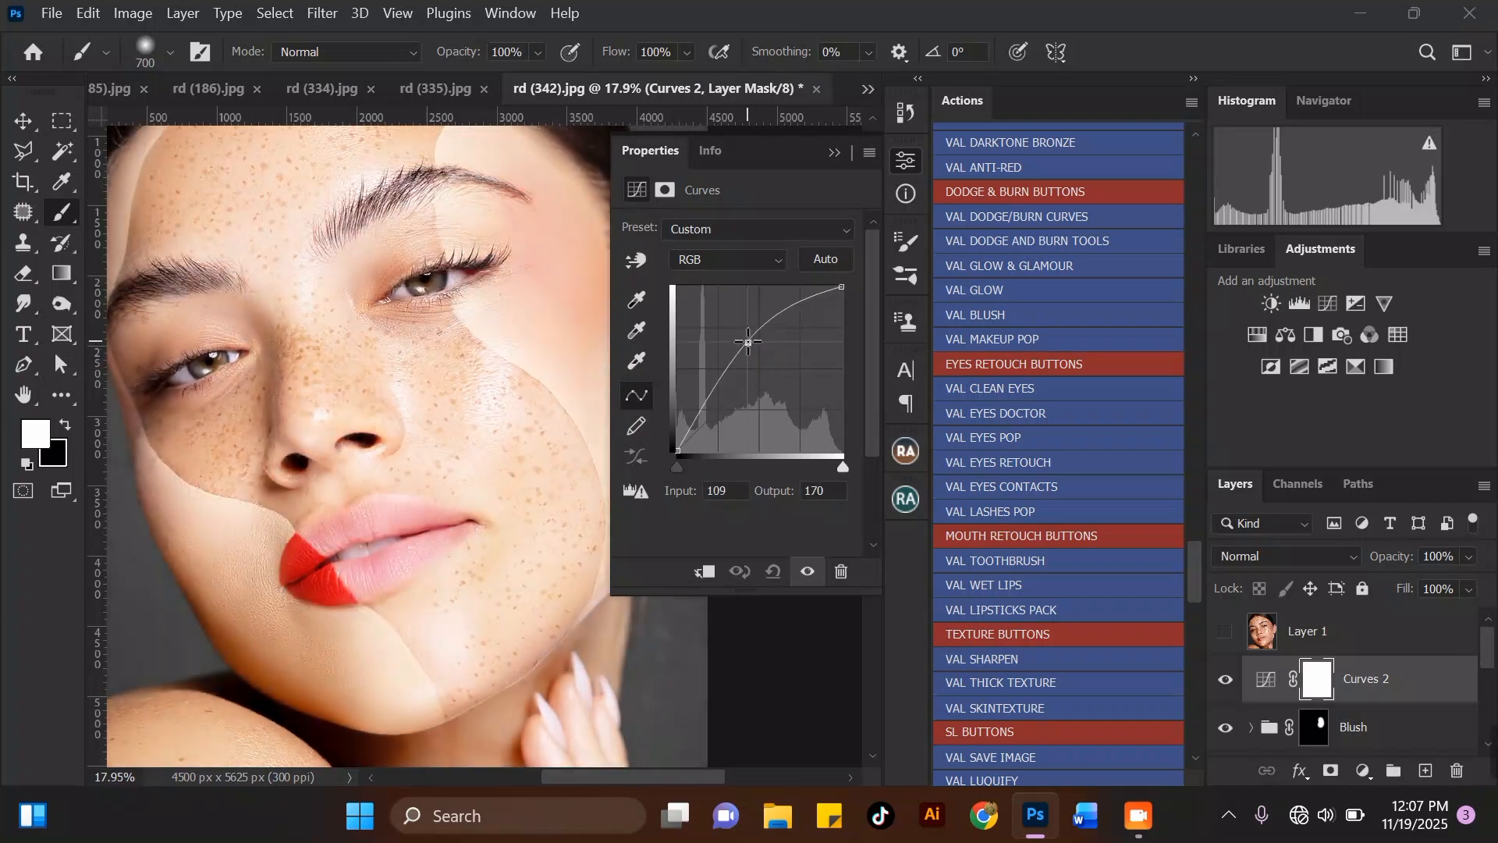
pyautogui.click(834, 154)
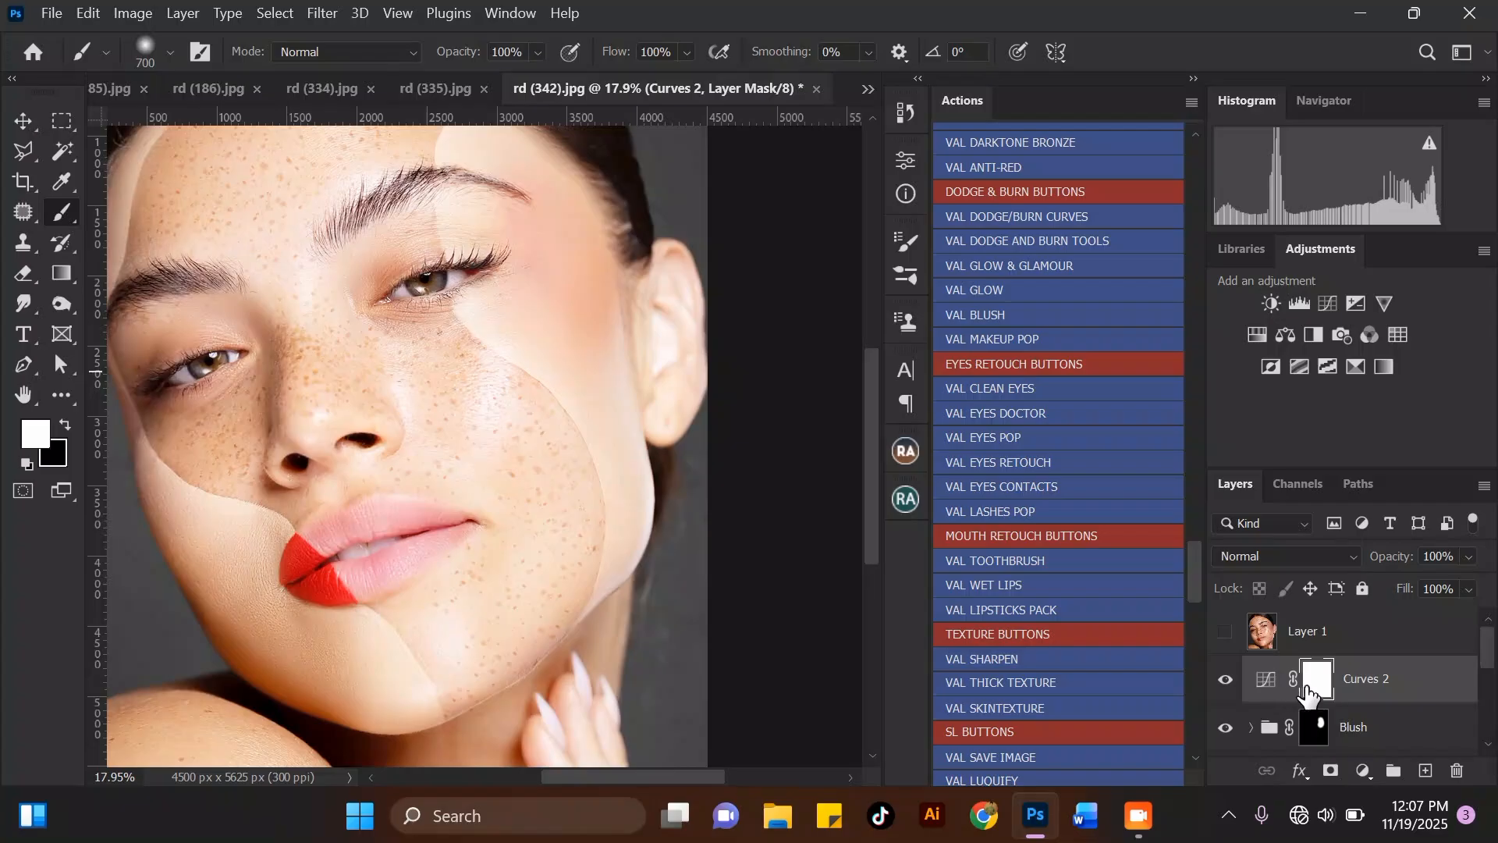
pyautogui.hotkey('ctrl', 'i')
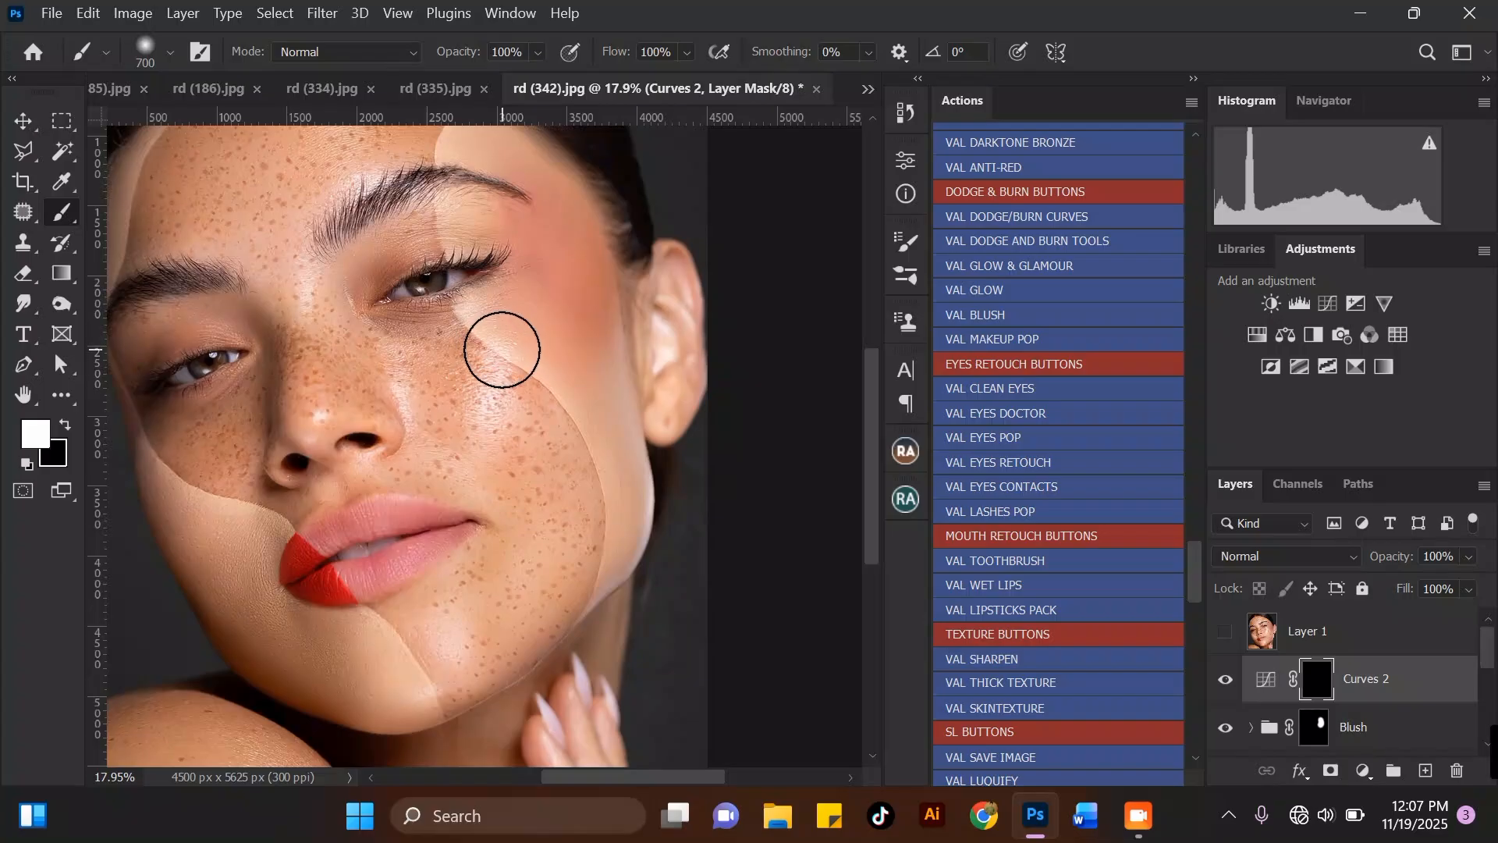
# Paint white on the Curves 2 mask over the freckled upper cheek, and with a size 300 brush between the brows and along the nose bridge.
pyautogui.moveTo(502, 362)
pyautogui.mouseDown()
pyautogui.moveTo(491, 409)
pyautogui.moveTo(502, 341)
pyautogui.moveTo(515, 388)
pyautogui.moveTo(522, 351)
pyautogui.moveTo(508, 343)
pyautogui.mouseUp()
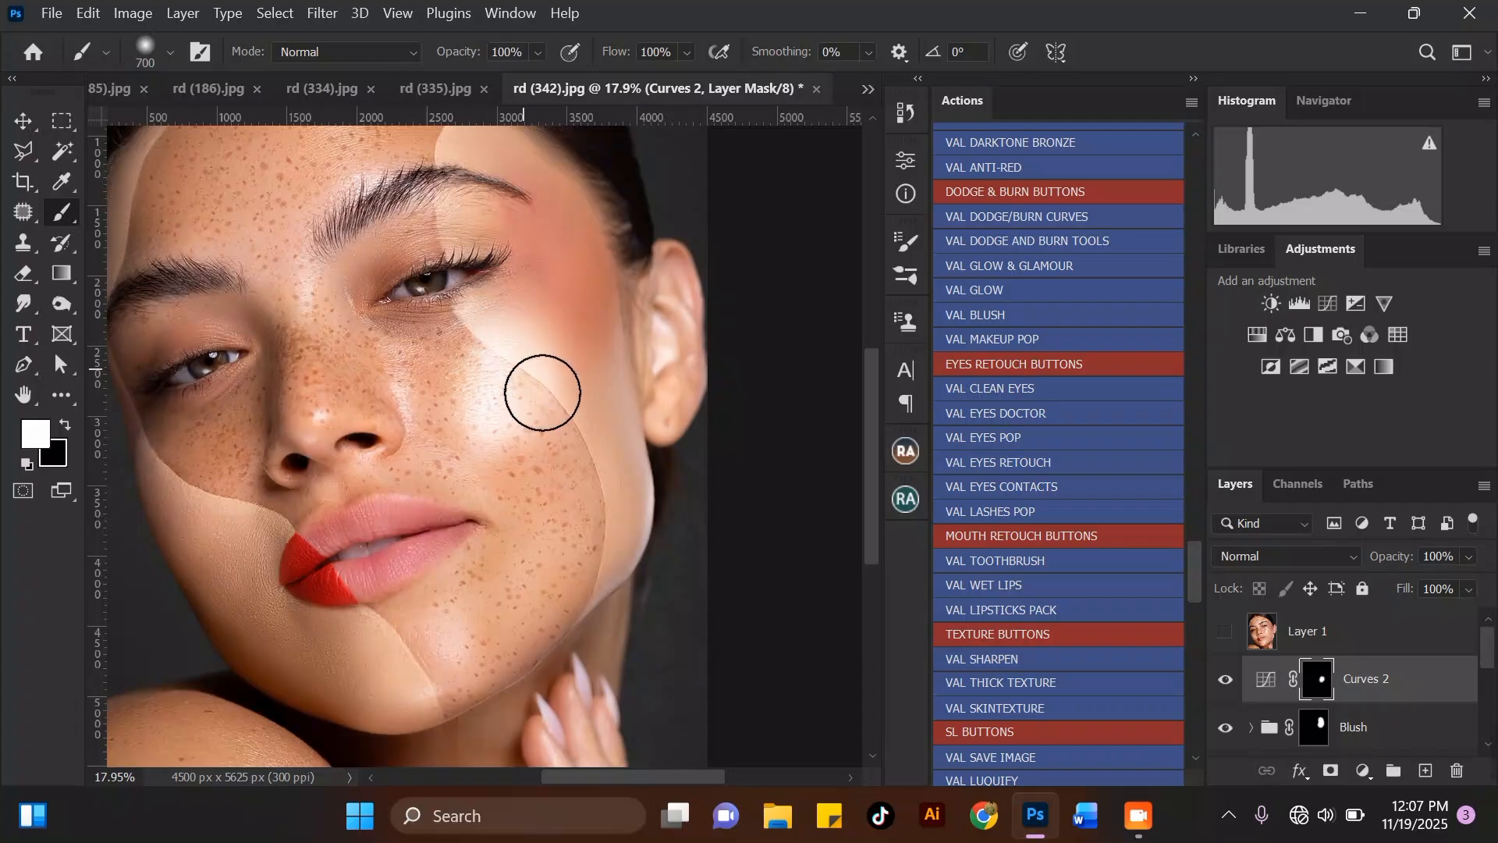
pyautogui.scroll(-2, 546, 398)
pyautogui.press('[')
pyautogui.press('[')
pyautogui.press('[')
pyautogui.press('[')
pyautogui.moveTo(383, 207)
pyautogui.mouseDown()
pyautogui.moveTo(423, 233)
pyautogui.moveTo(356, 302)
pyautogui.moveTo(371, 302)
pyautogui.moveTo(366, 339)
pyautogui.moveTo(395, 394)
pyautogui.mouseUp()
pyautogui.scroll(1, 356, 302)
pyautogui.scroll(-1, 396, 394)
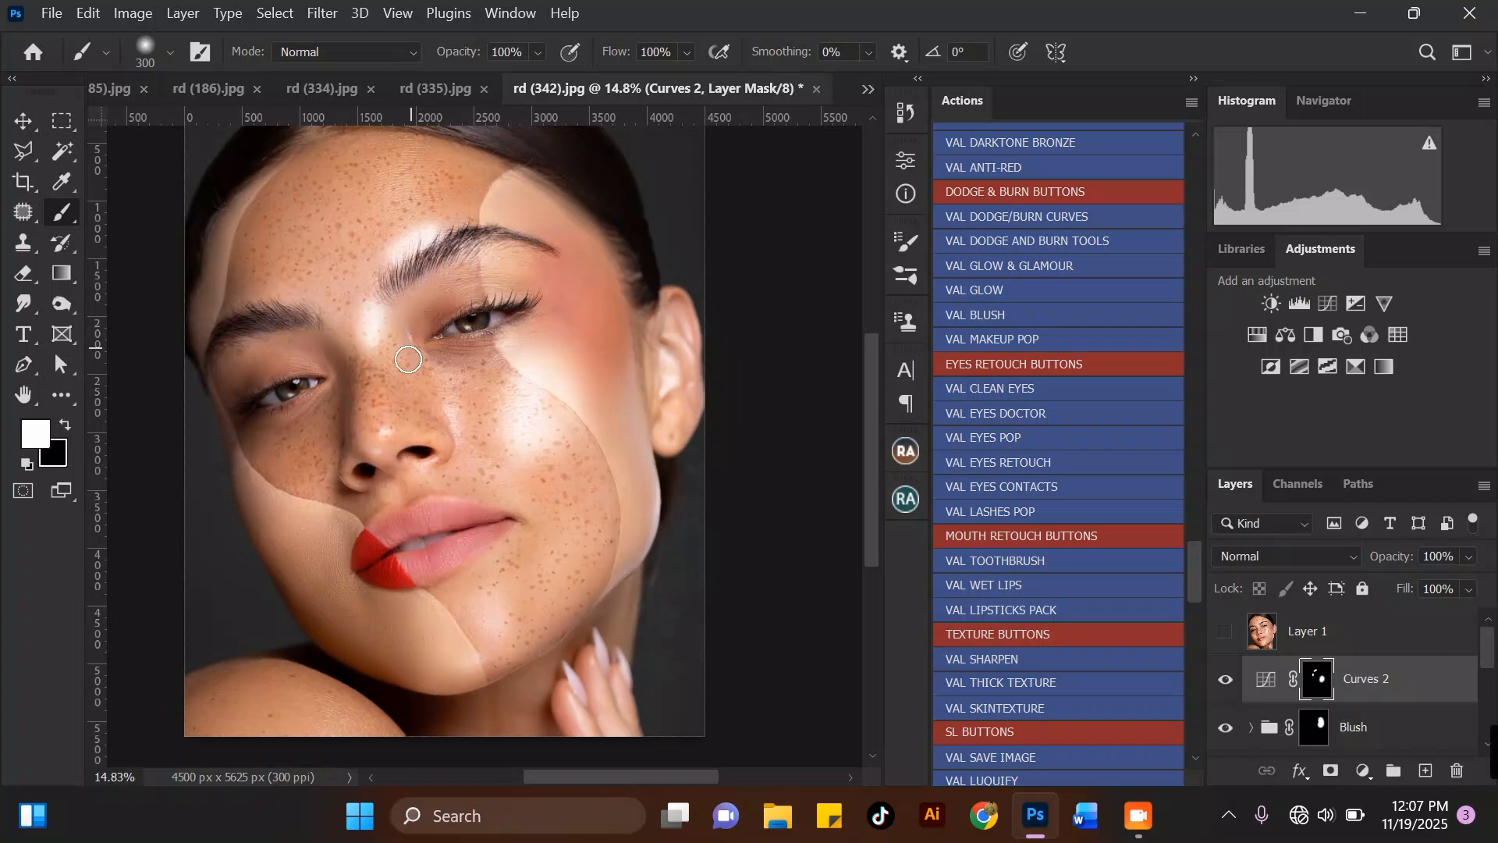
# Paint white on the Curves 2 mask over the opposite cheek, beside the nose and red lip corner.
pyautogui.scroll(2, 264, 551)
pyautogui.moveTo(252, 460)
pyautogui.mouseDown()
pyautogui.moveTo(327, 492)
pyautogui.moveTo(285, 494)
pyautogui.moveTo(242, 433)
pyautogui.mouseUp()
pyautogui.scroll(-1, 486, 376)
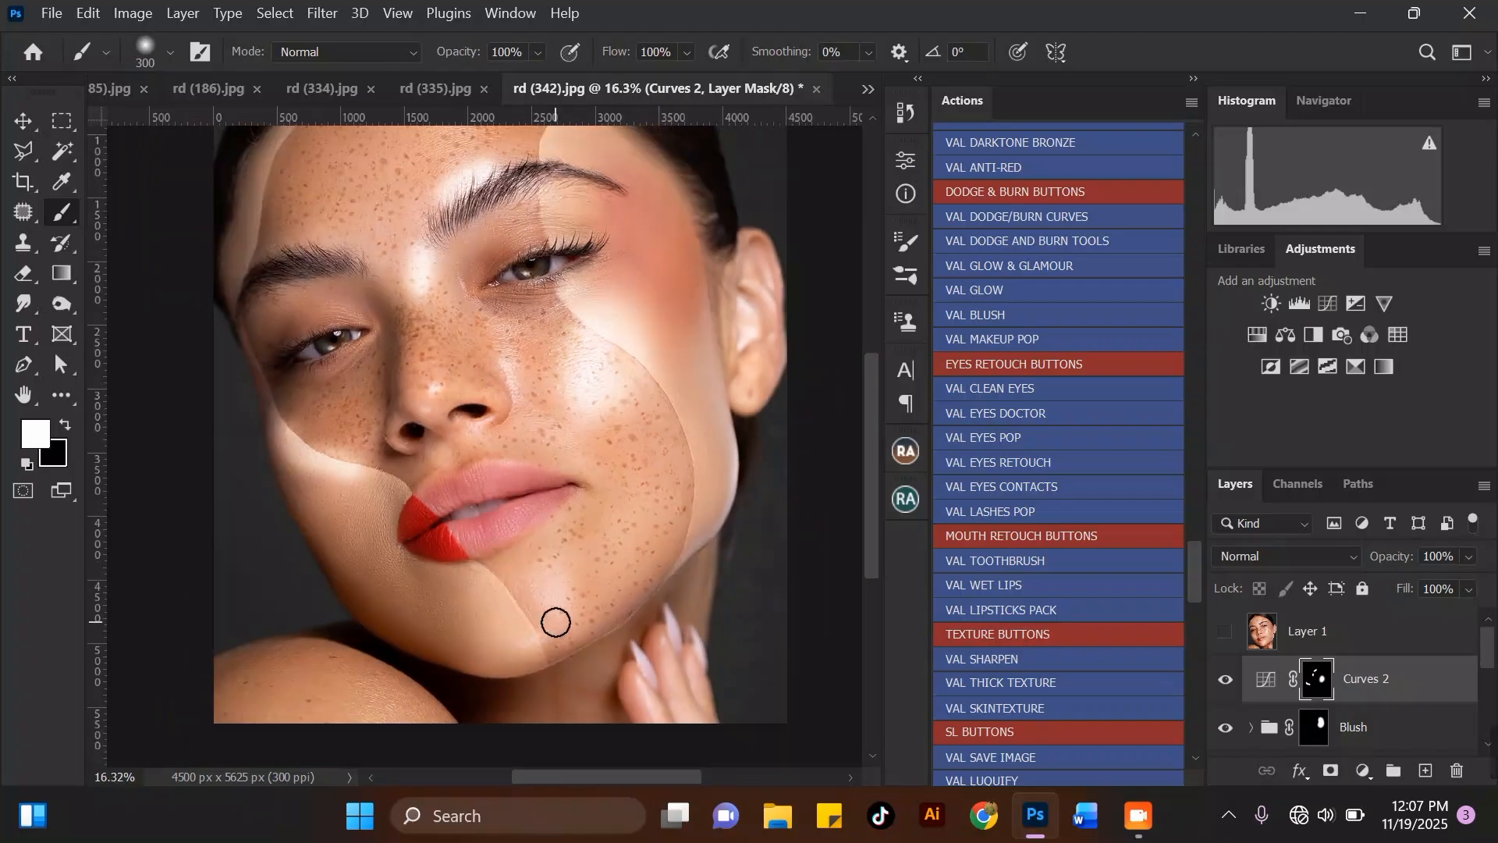
# Enlarge the brush to 600 and up to 700 while painting white on the Curves 2 mask over the chin.
pyautogui.scroll(1, 556, 622)
pyautogui.press(']')
pyautogui.press(']')
pyautogui.press(']')
pyautogui.press(']')
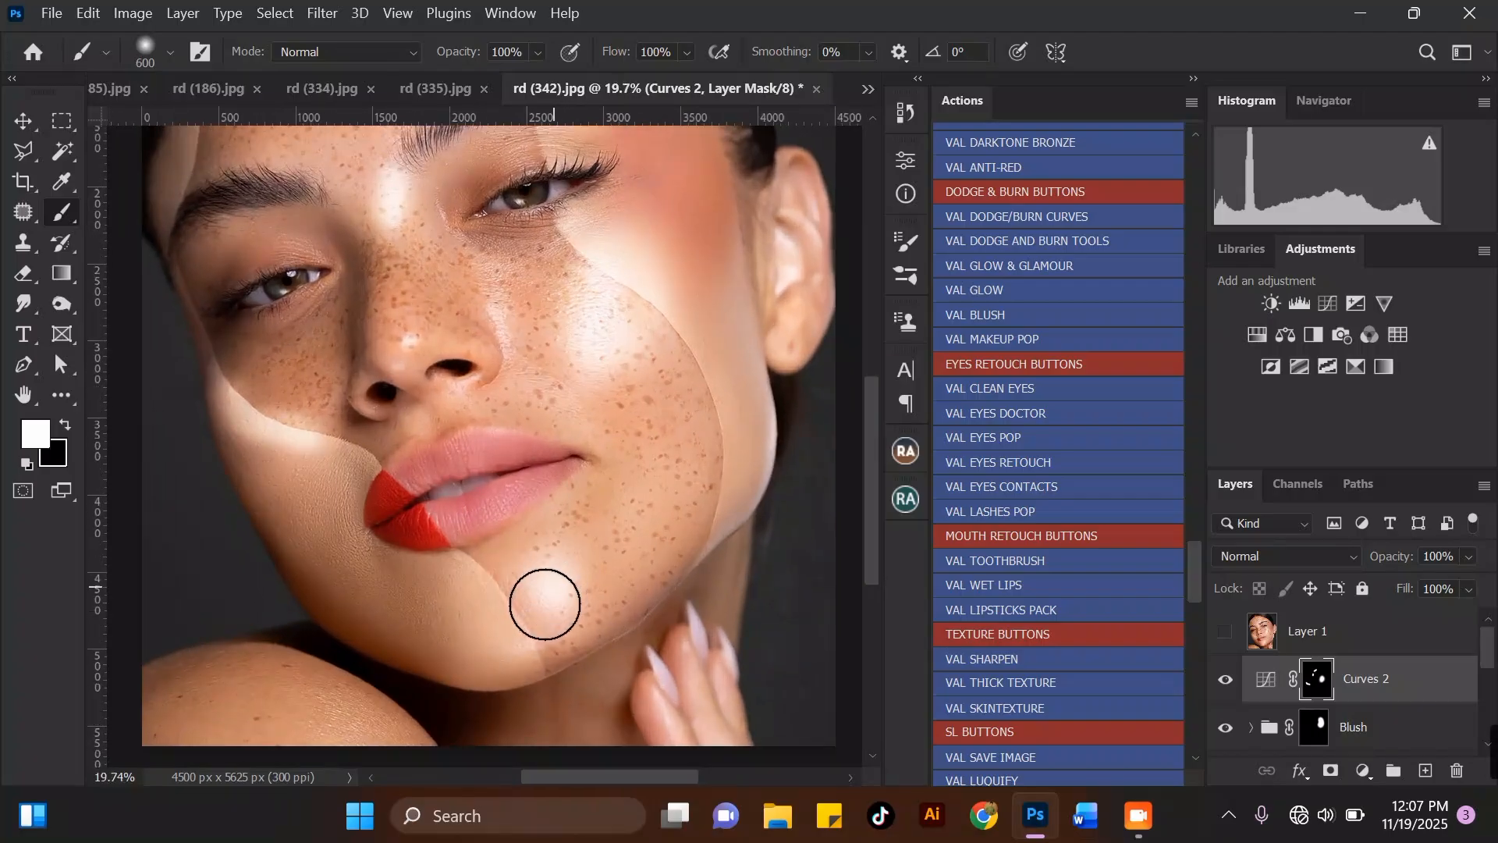
pyautogui.scroll(-3, 552, 597)
pyautogui.press(']')
pyautogui.moveTo(554, 377)
pyautogui.mouseDown()
pyautogui.moveTo(605, 407)
pyautogui.moveTo(608, 388)
pyautogui.moveTo(598, 451)
pyautogui.moveTo(545, 444)
pyautogui.mouseUp()
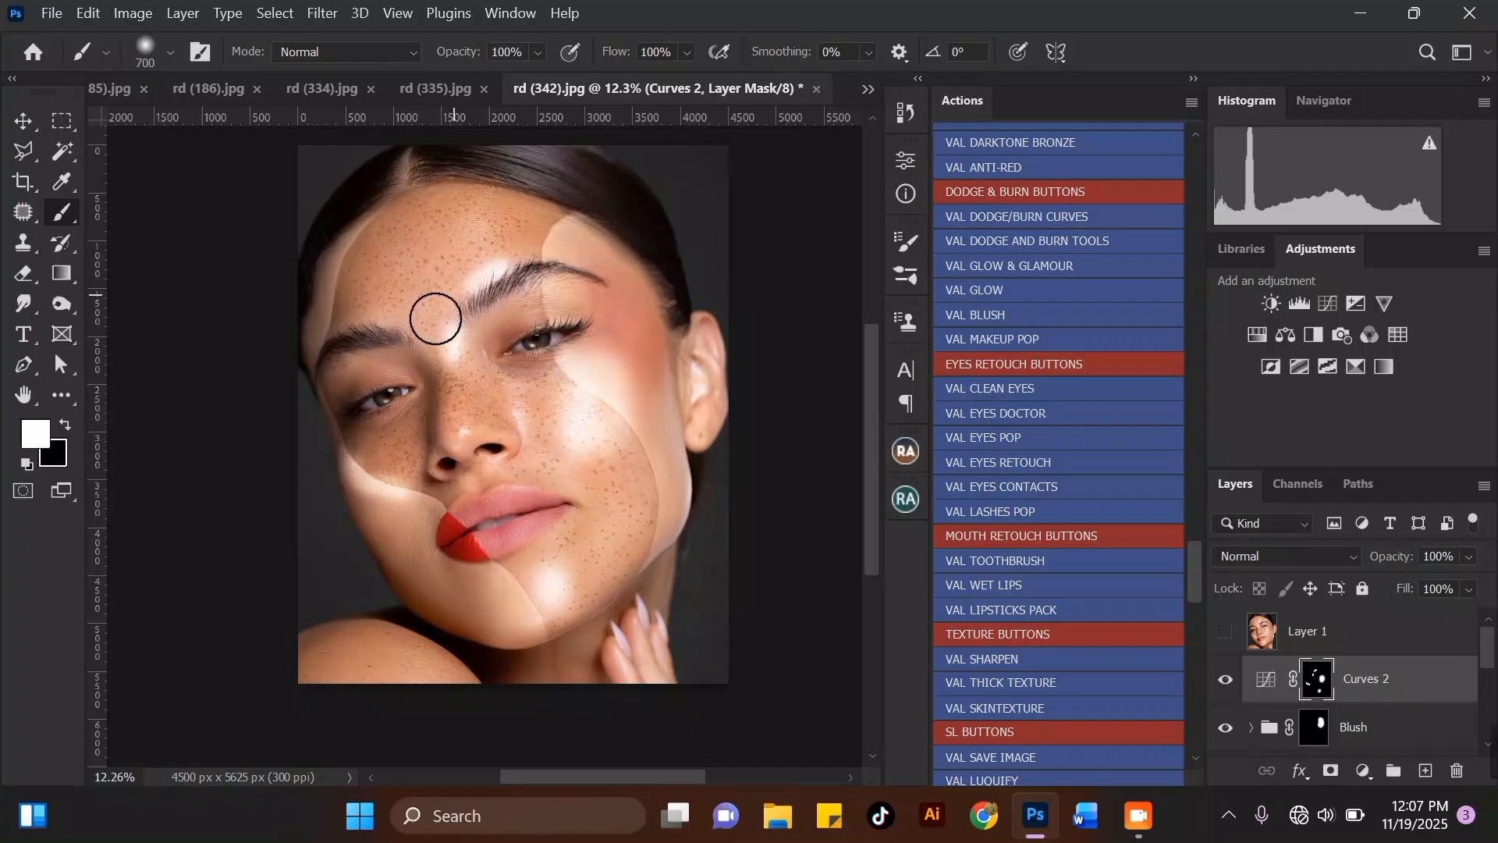
# Paint white on the Curves 2 mask over the nose and adjoining cheek with a smaller brush, and restore the brush size to 700.
pyautogui.scroll(2, 478, 375)
pyautogui.scroll(1, 458, 428)
pyautogui.press('[')
pyautogui.press('[')
pyautogui.moveTo(478, 430)
pyautogui.mouseDown()
pyautogui.moveTo(548, 434)
pyautogui.moveTo(592, 412)
pyautogui.mouseUp()
pyautogui.press('[')
pyautogui.press('[')
pyautogui.press('[')
pyautogui.press(']')
pyautogui.press(']')
pyautogui.press(']')
pyautogui.press(']')
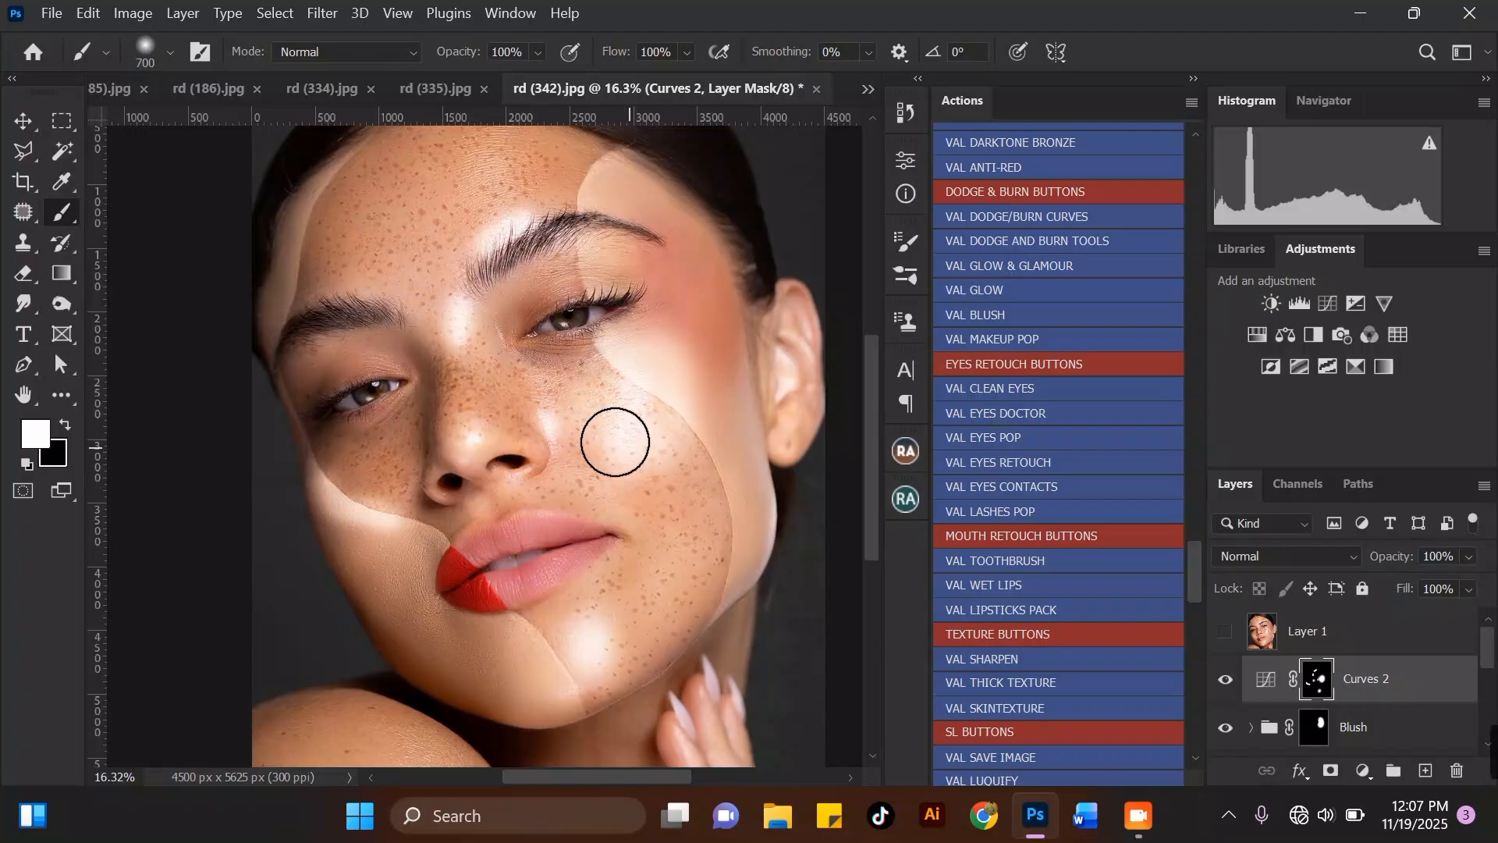
pyautogui.press(']')
pyautogui.scroll(-2, 521, 434)
pyautogui.scroll(1, 522, 435)
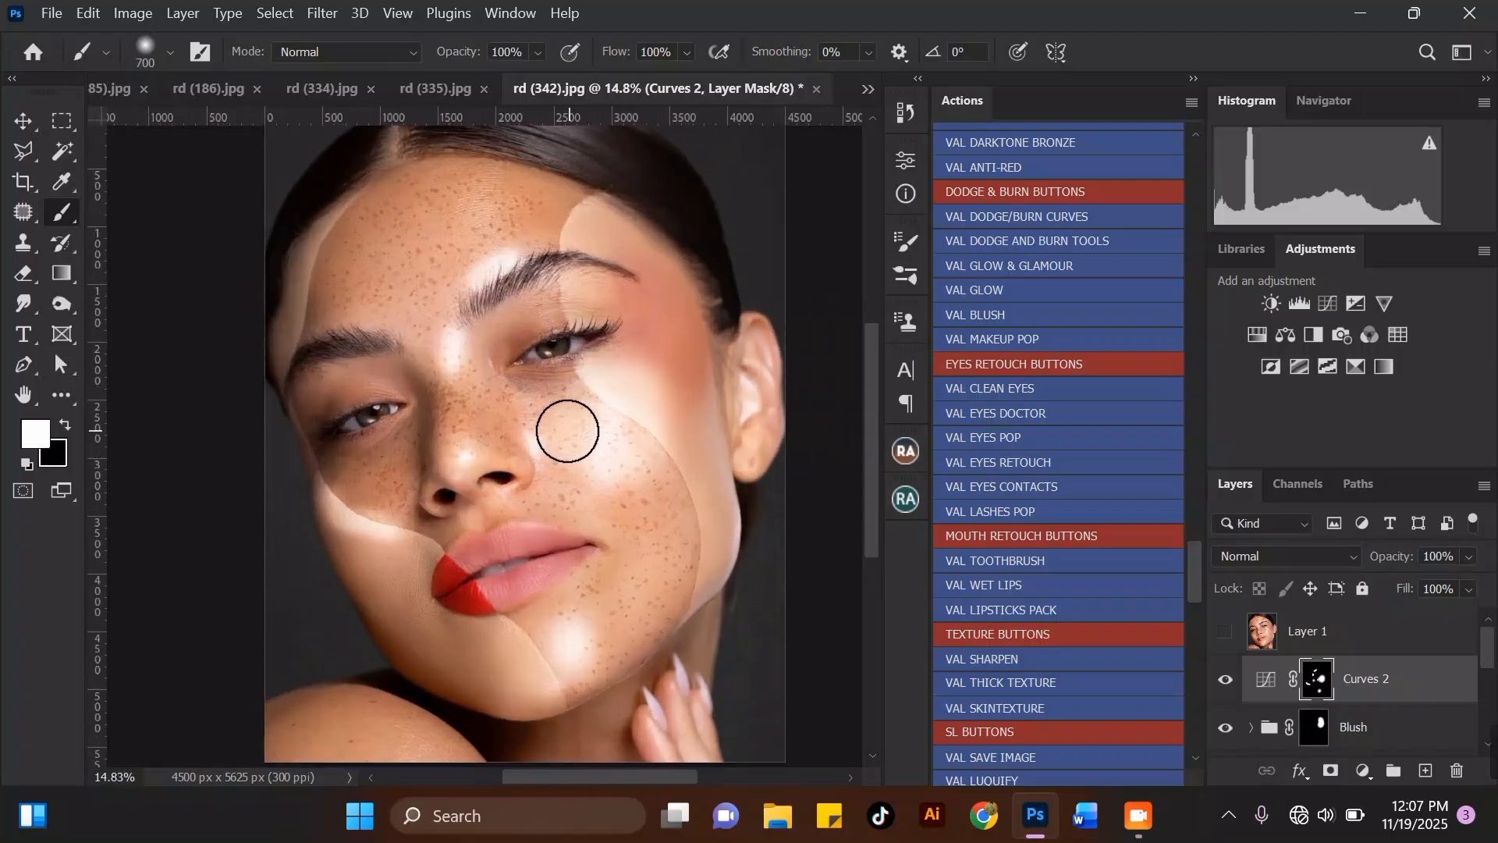
pyautogui.scroll(2, 572, 484)
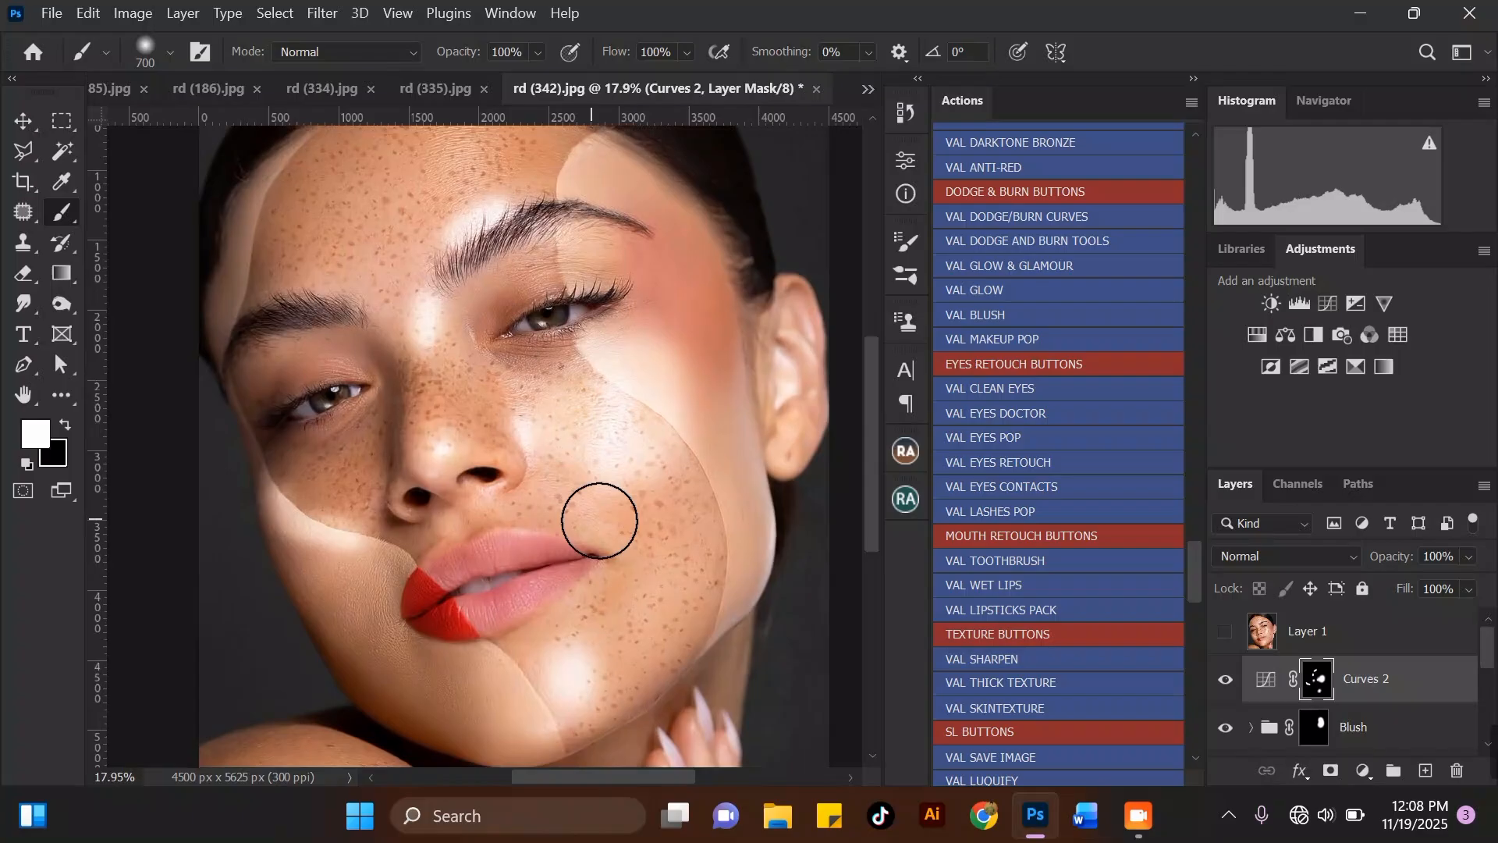
# Feather the Curves 2 layer mask by 382.1 px.
pyautogui.doubleClick(1267, 684)
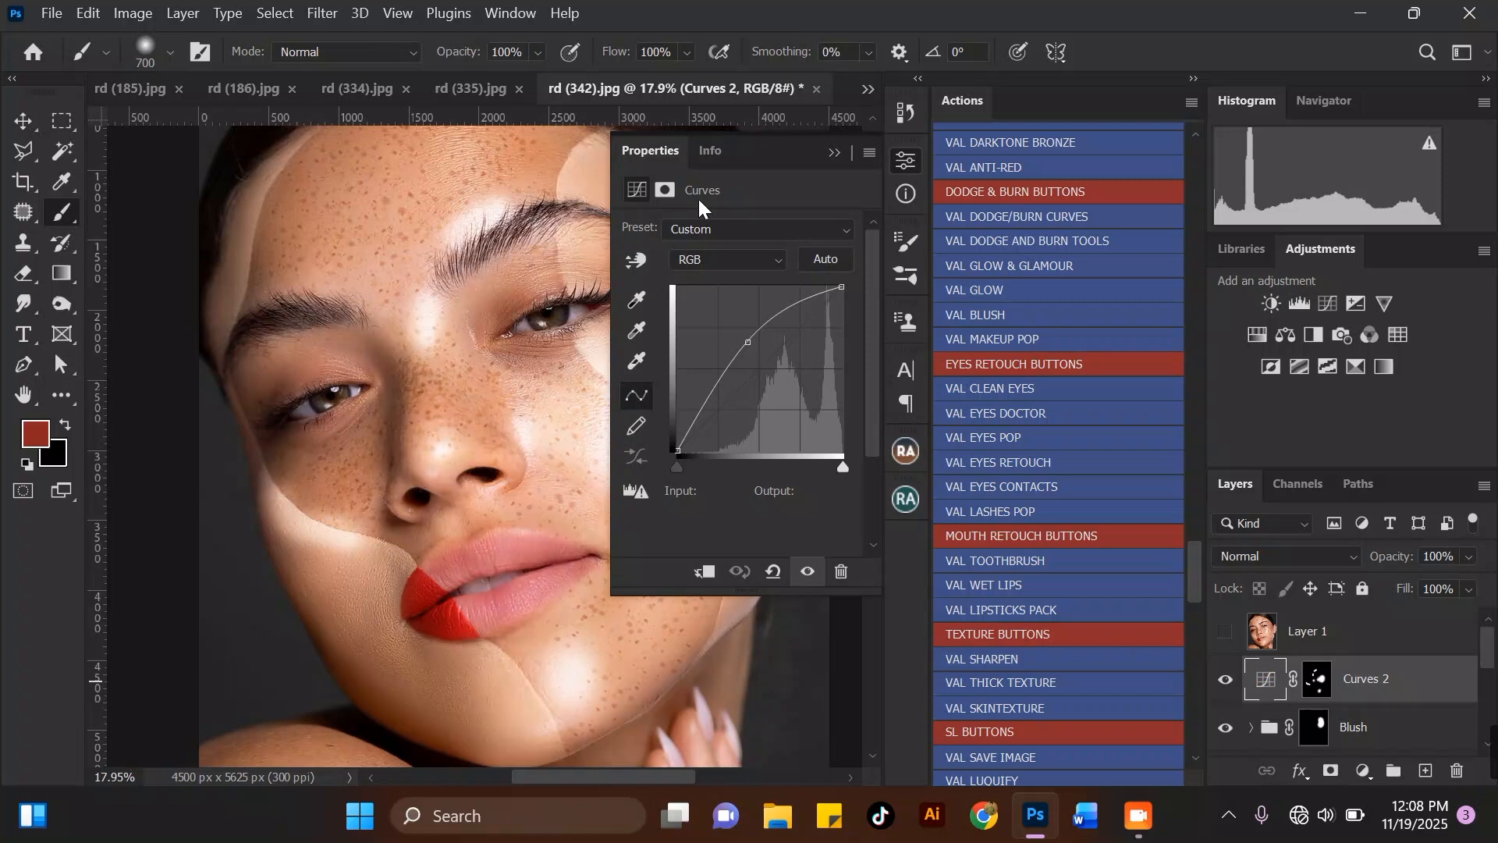
pyautogui.click(664, 190)
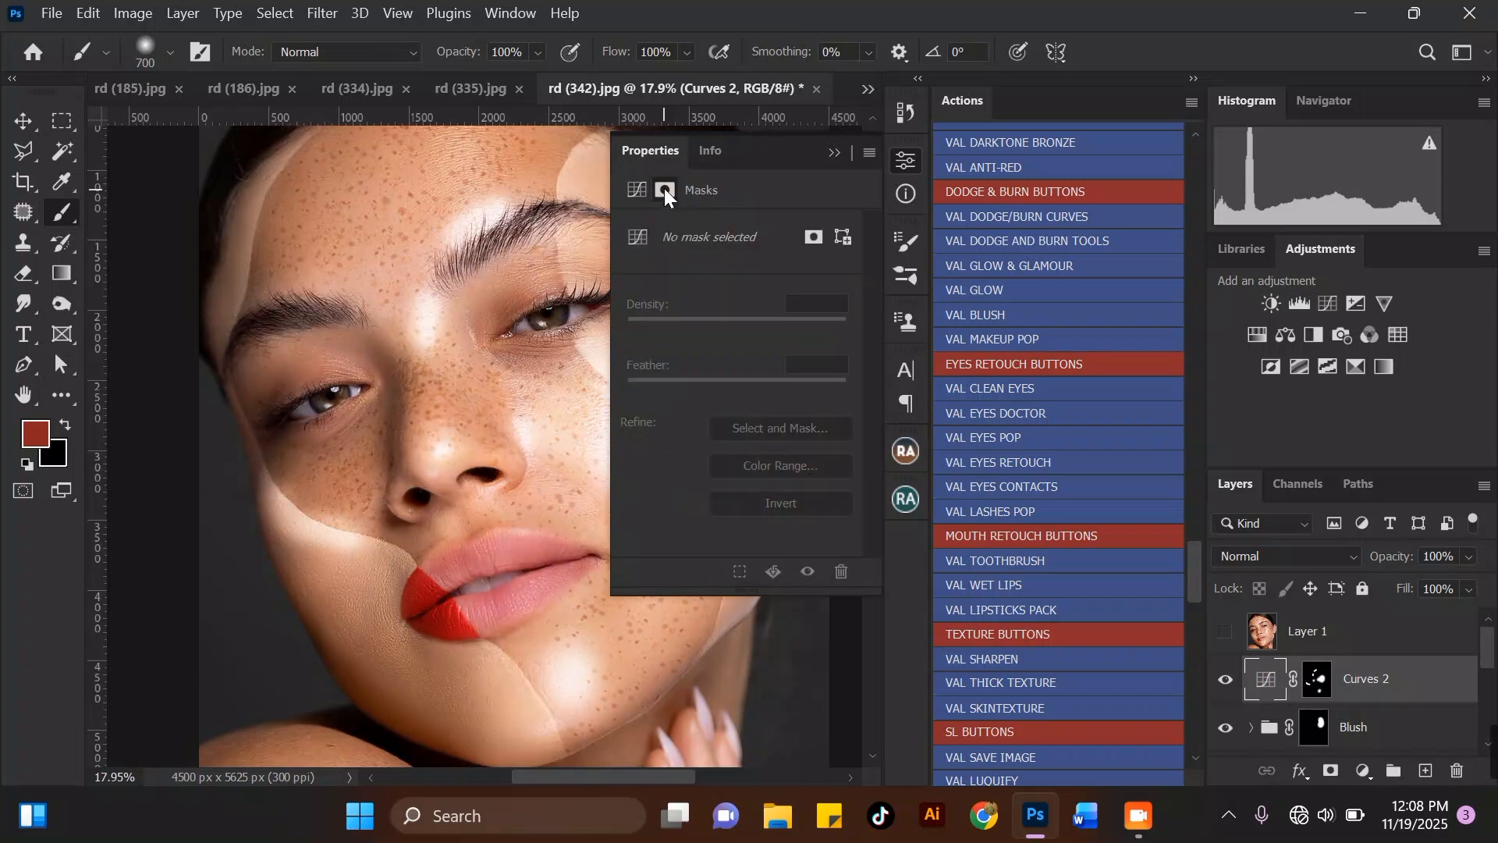
pyautogui.click(816, 232)
pyautogui.press('d')
pyautogui.scroll(-1, 323, 331)
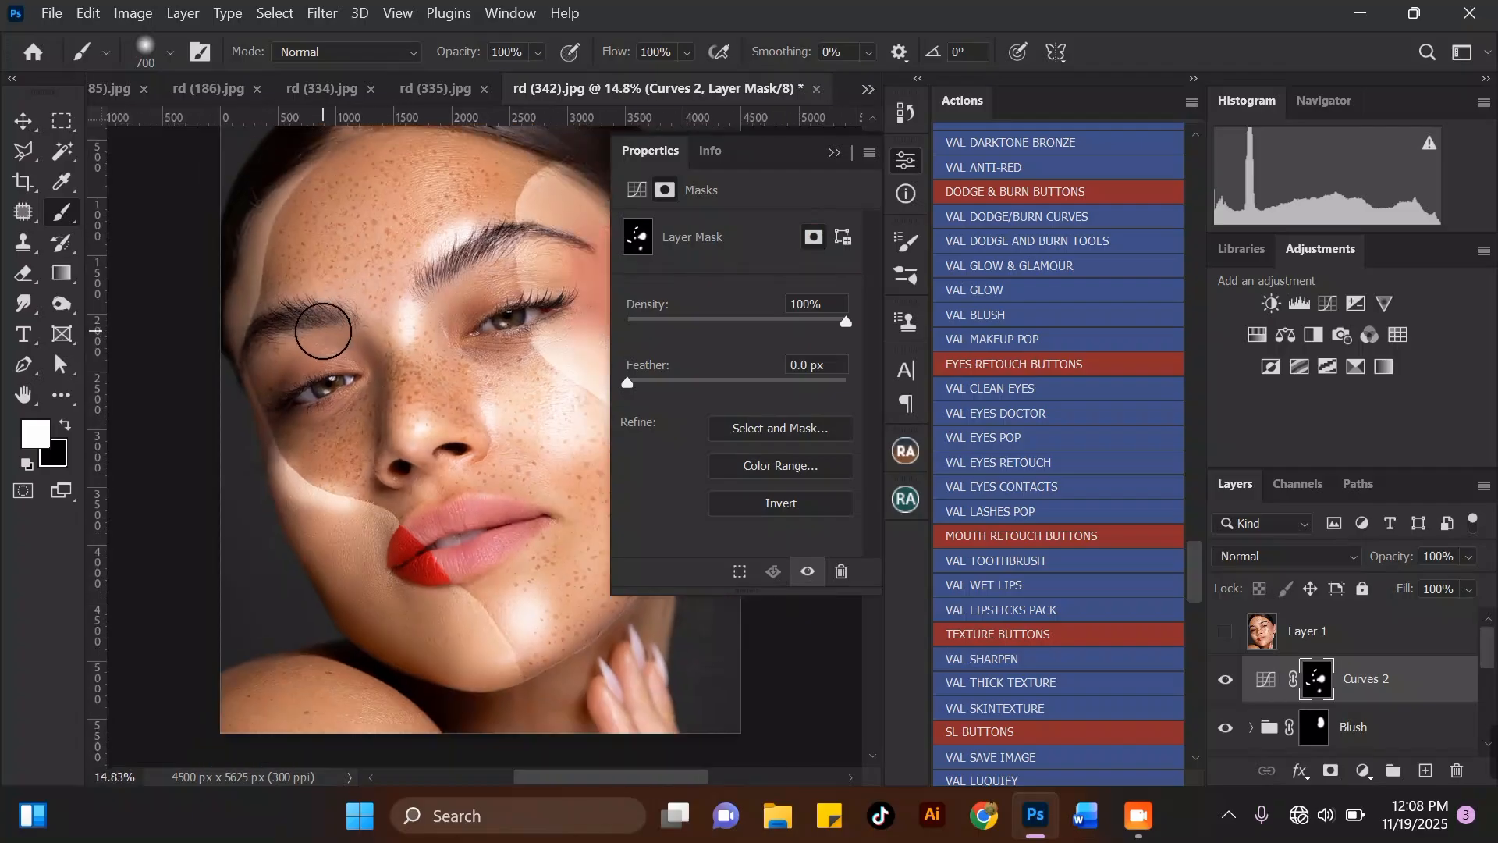
pyautogui.scroll(-3, 323, 331)
pyautogui.scroll(6, 663, 377)
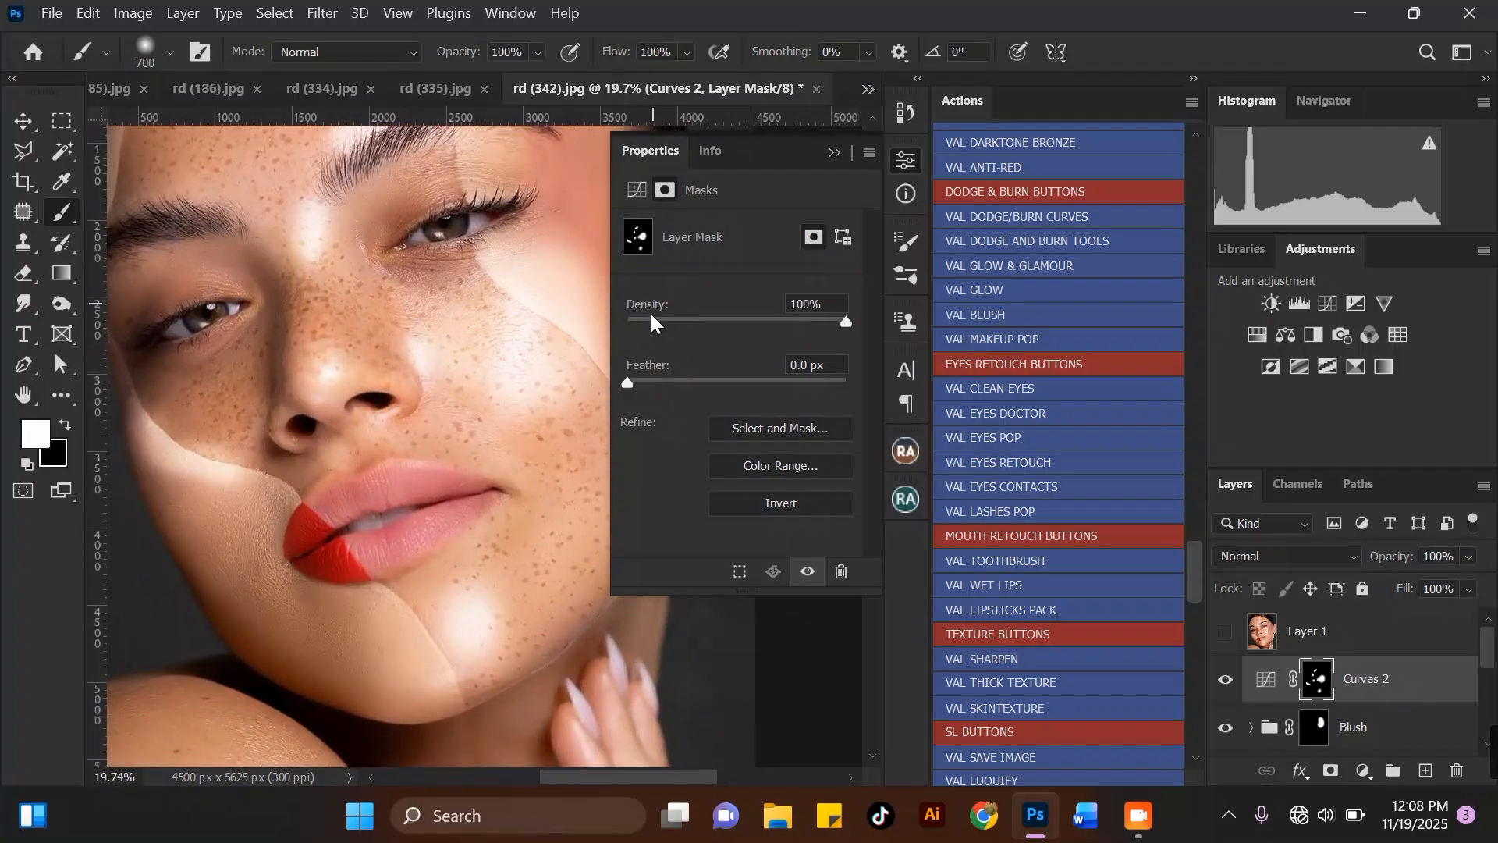
pyautogui.scroll(-2, 378, 355)
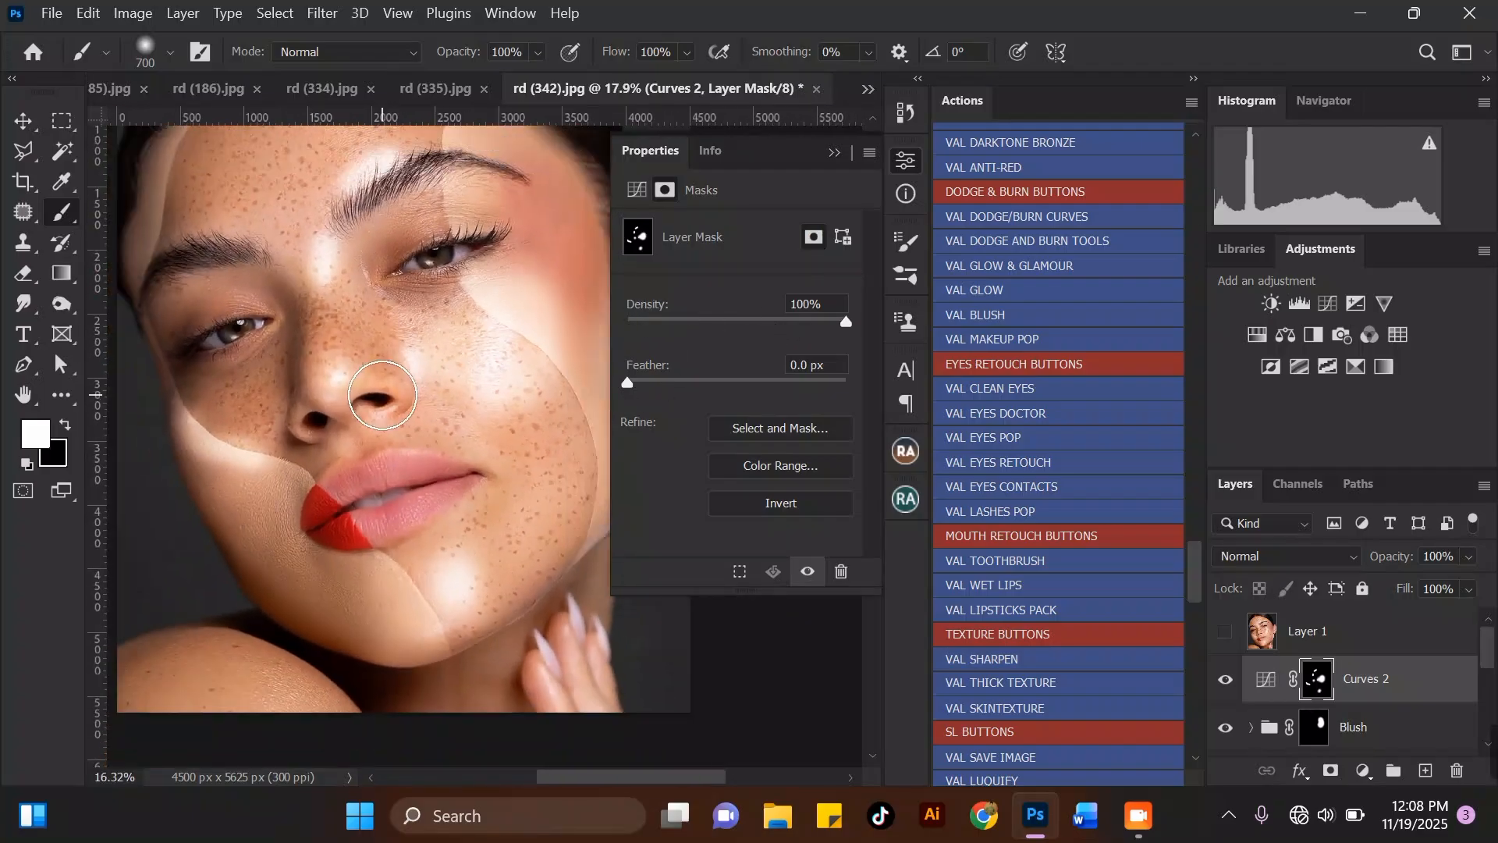
pyautogui.scroll(2, 479, 405)
pyautogui.click(737, 381)
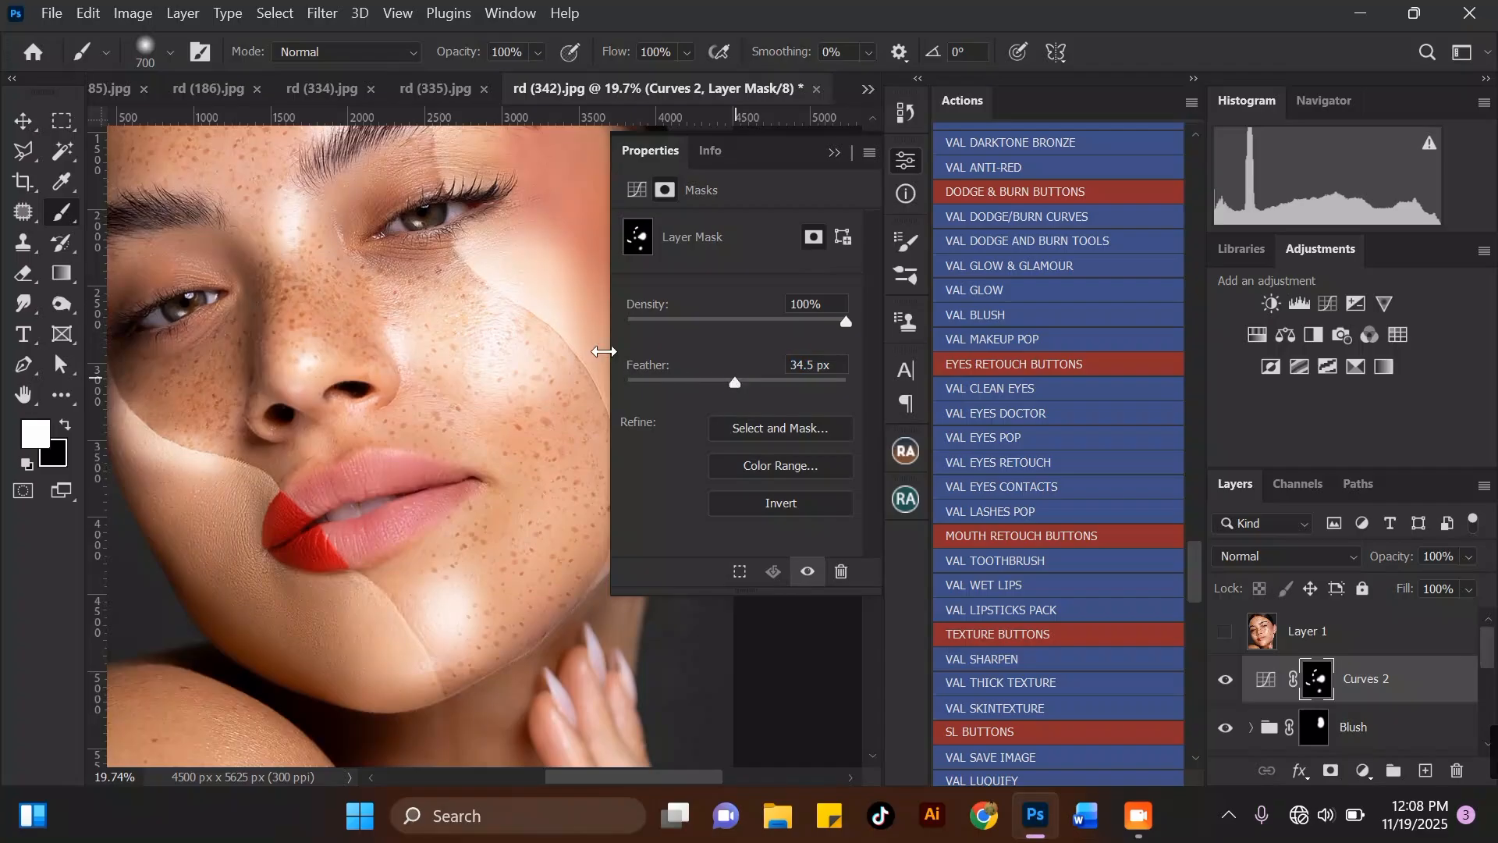
pyautogui.scroll(-2, 437, 416)
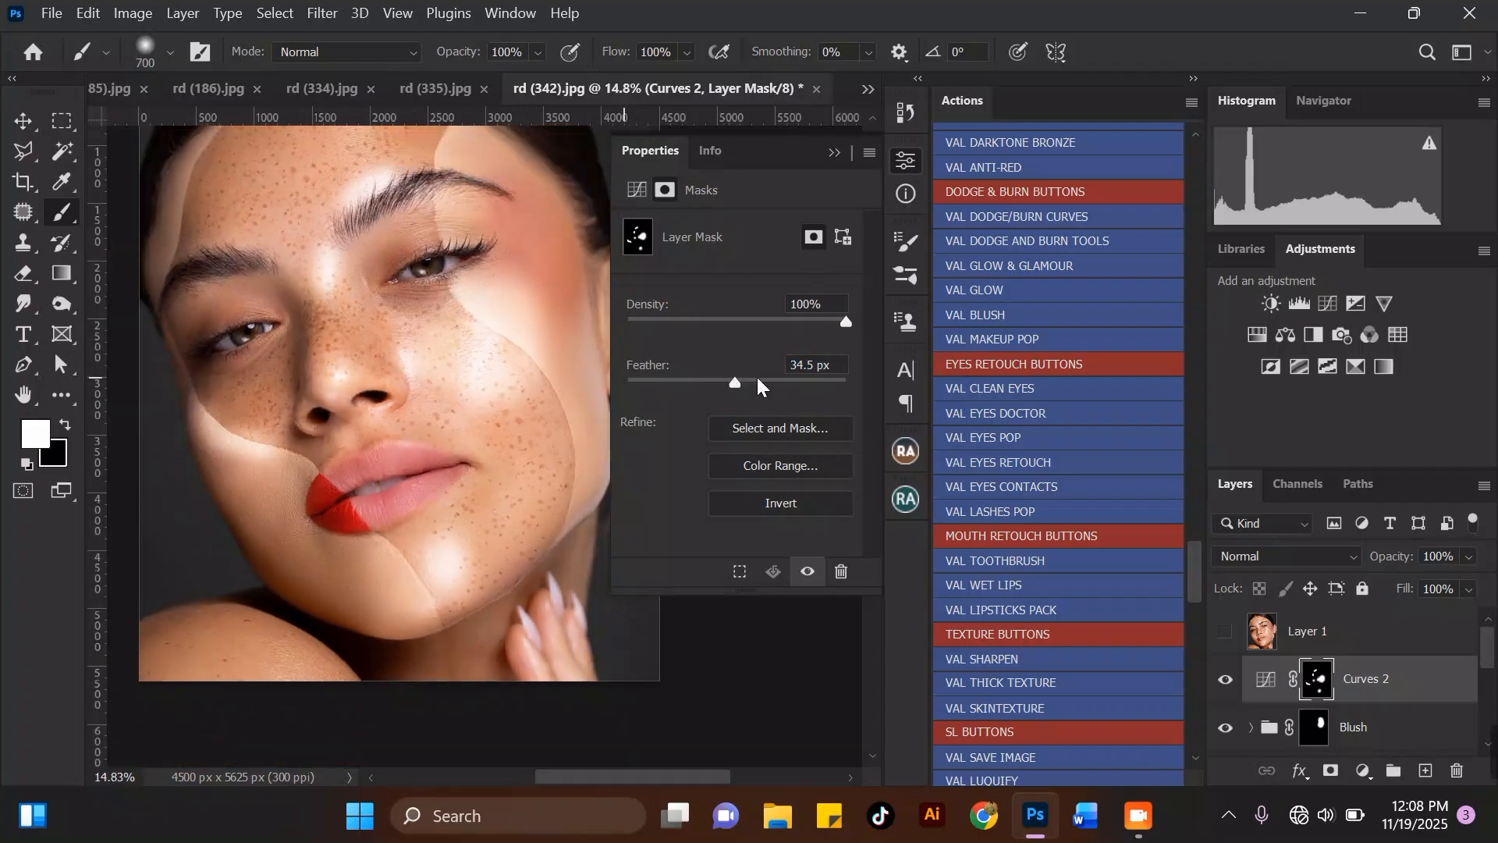
pyautogui.moveTo(752, 377); pyautogui.dragTo(780, 378)
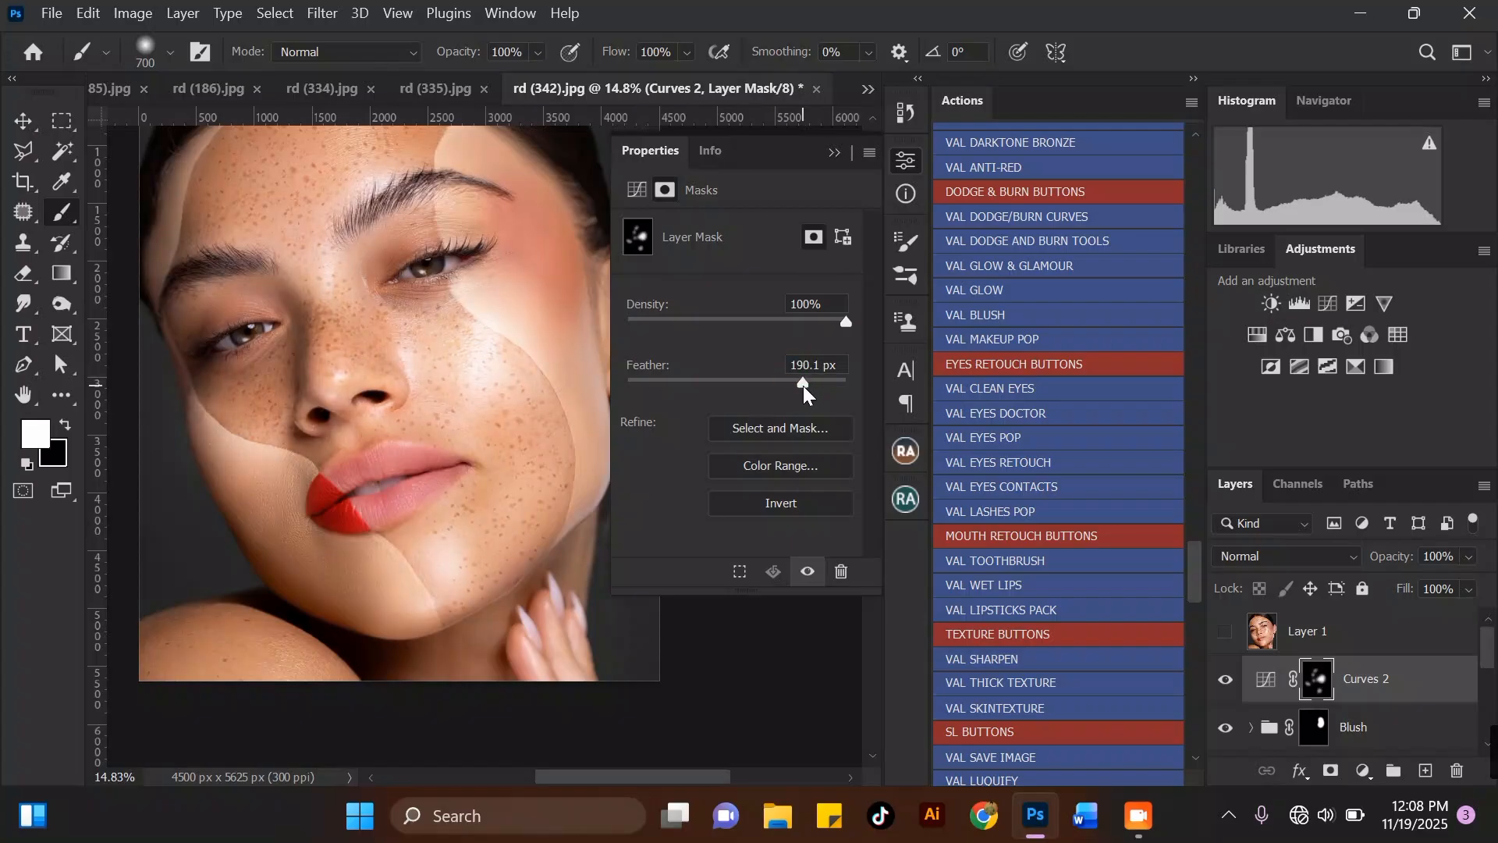
pyautogui.moveTo(809, 385); pyautogui.dragTo(816, 389)
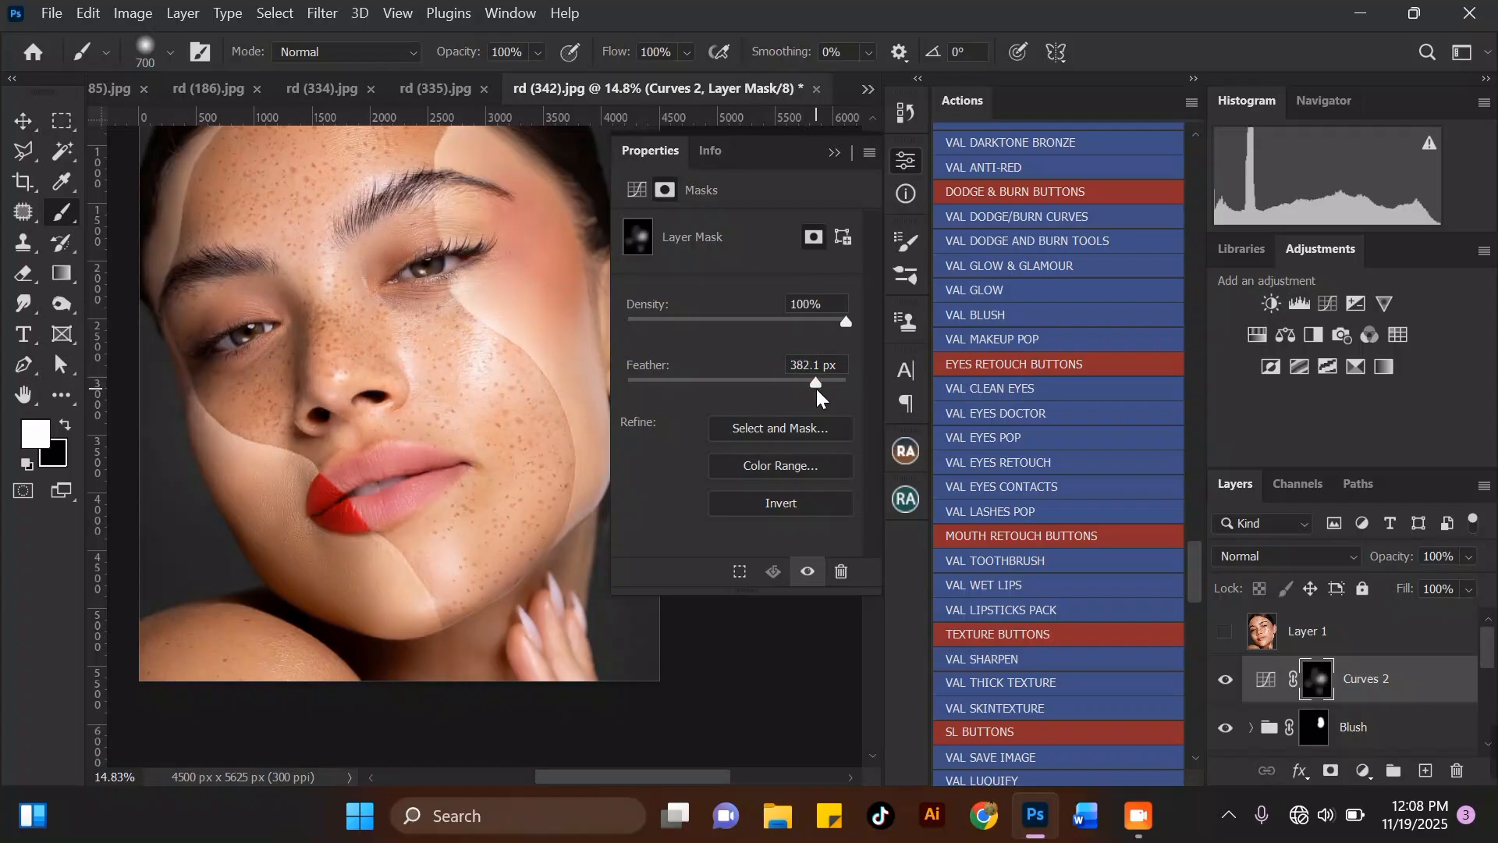
pyautogui.click(833, 152)
# Compare the whole portrait with the Curves 2 layer hidden and shown.
pyautogui.hotkey('ctrl', '-')
pyautogui.scroll(-2, 548, 373)
pyautogui.scroll(2, 328, 321)
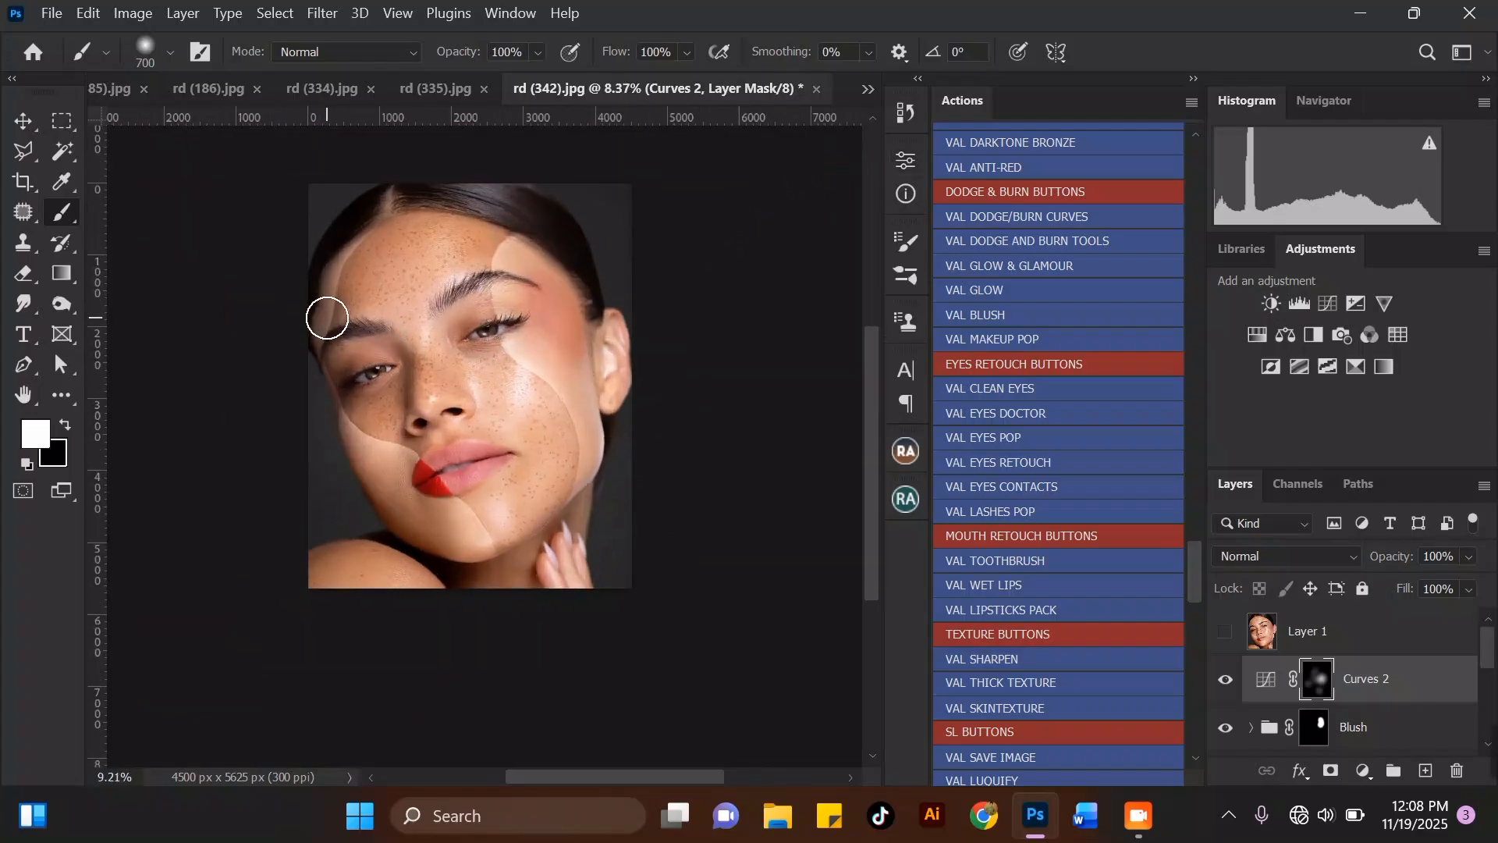
pyautogui.click(1225, 681)
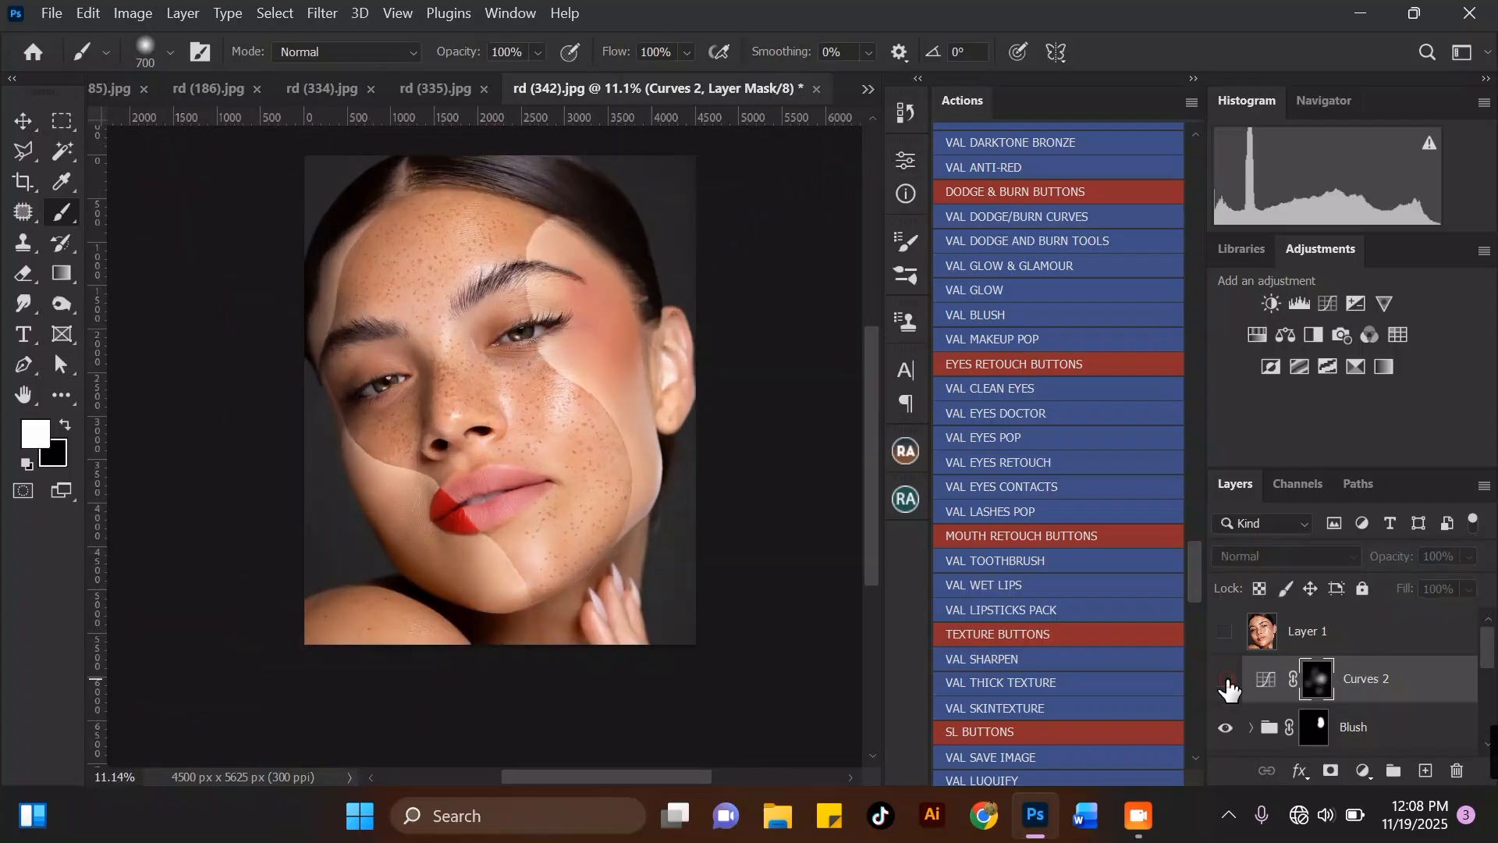
pyautogui.click(1226, 682)
pyautogui.click(1225, 681)
# Set the opacity of the Curves 2 layer to 63%.
pyautogui.scroll(3, 517, 381)
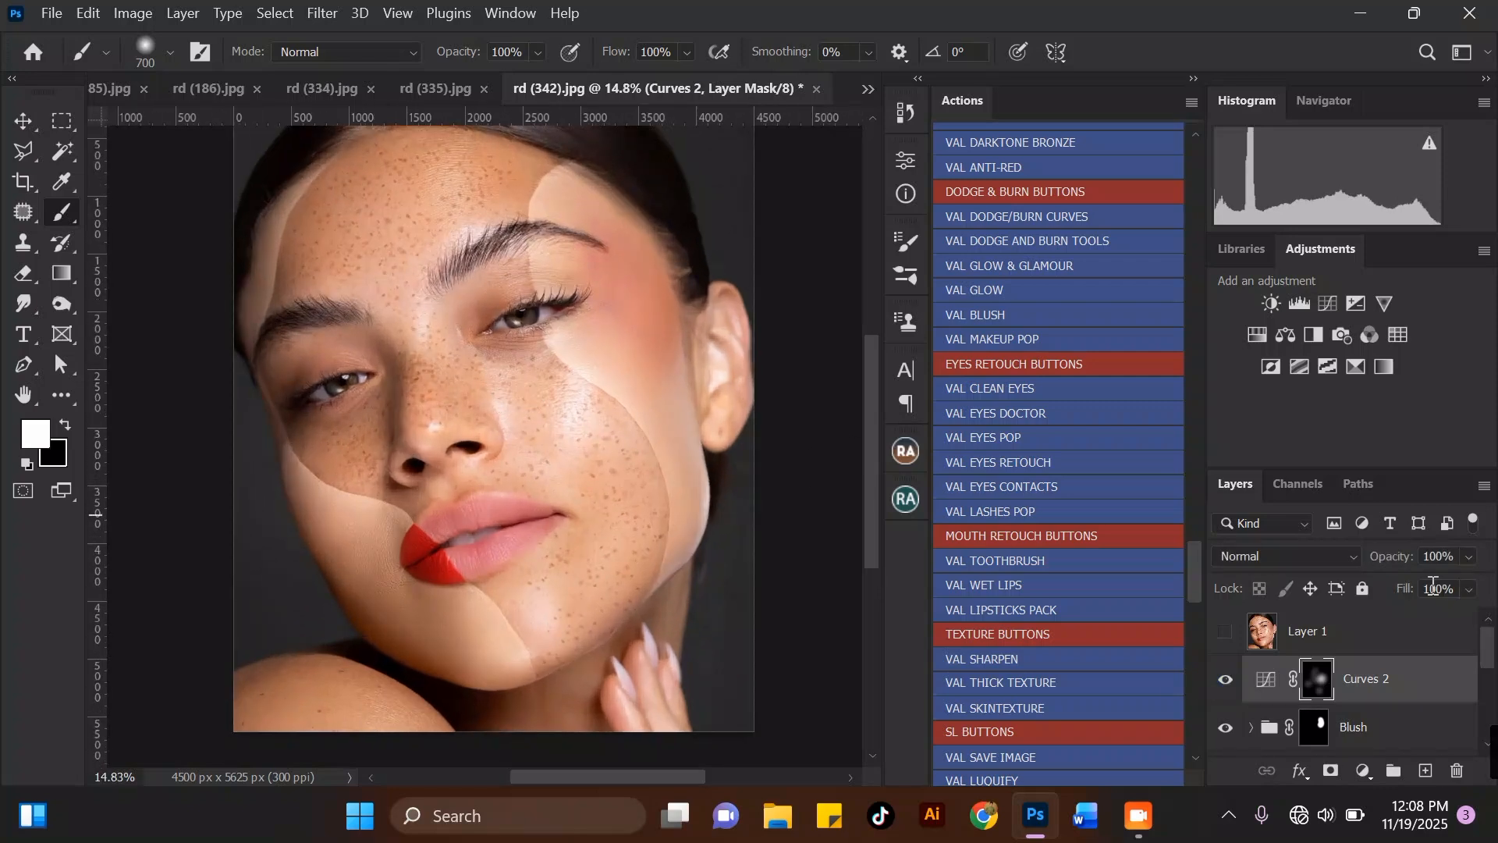
pyautogui.click(1468, 557)
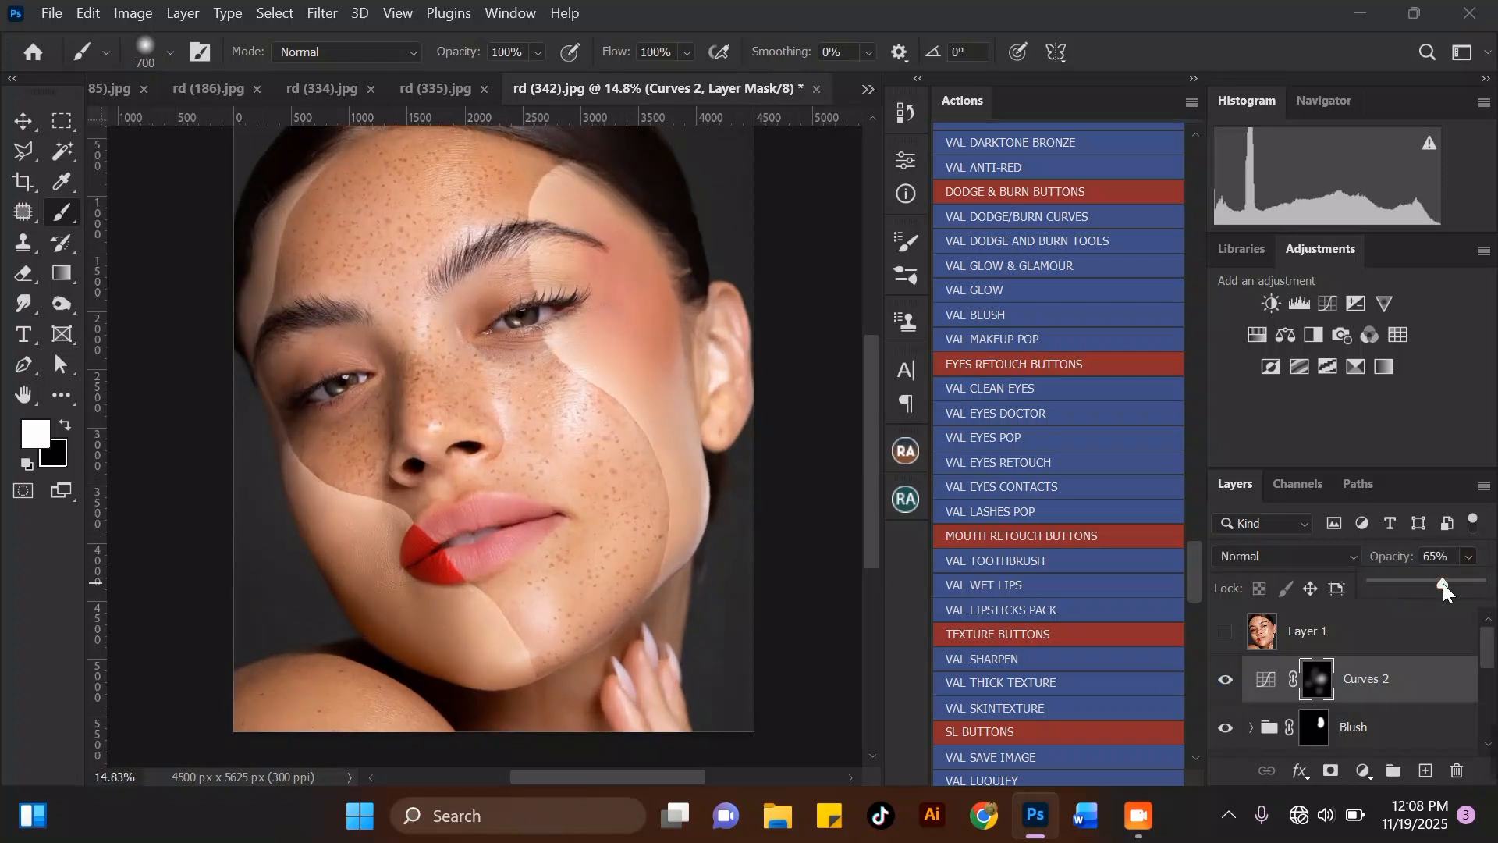
pyautogui.moveTo(1444, 583); pyautogui.dragTo(1441, 582)
pyautogui.scroll(-1, 671, 363)
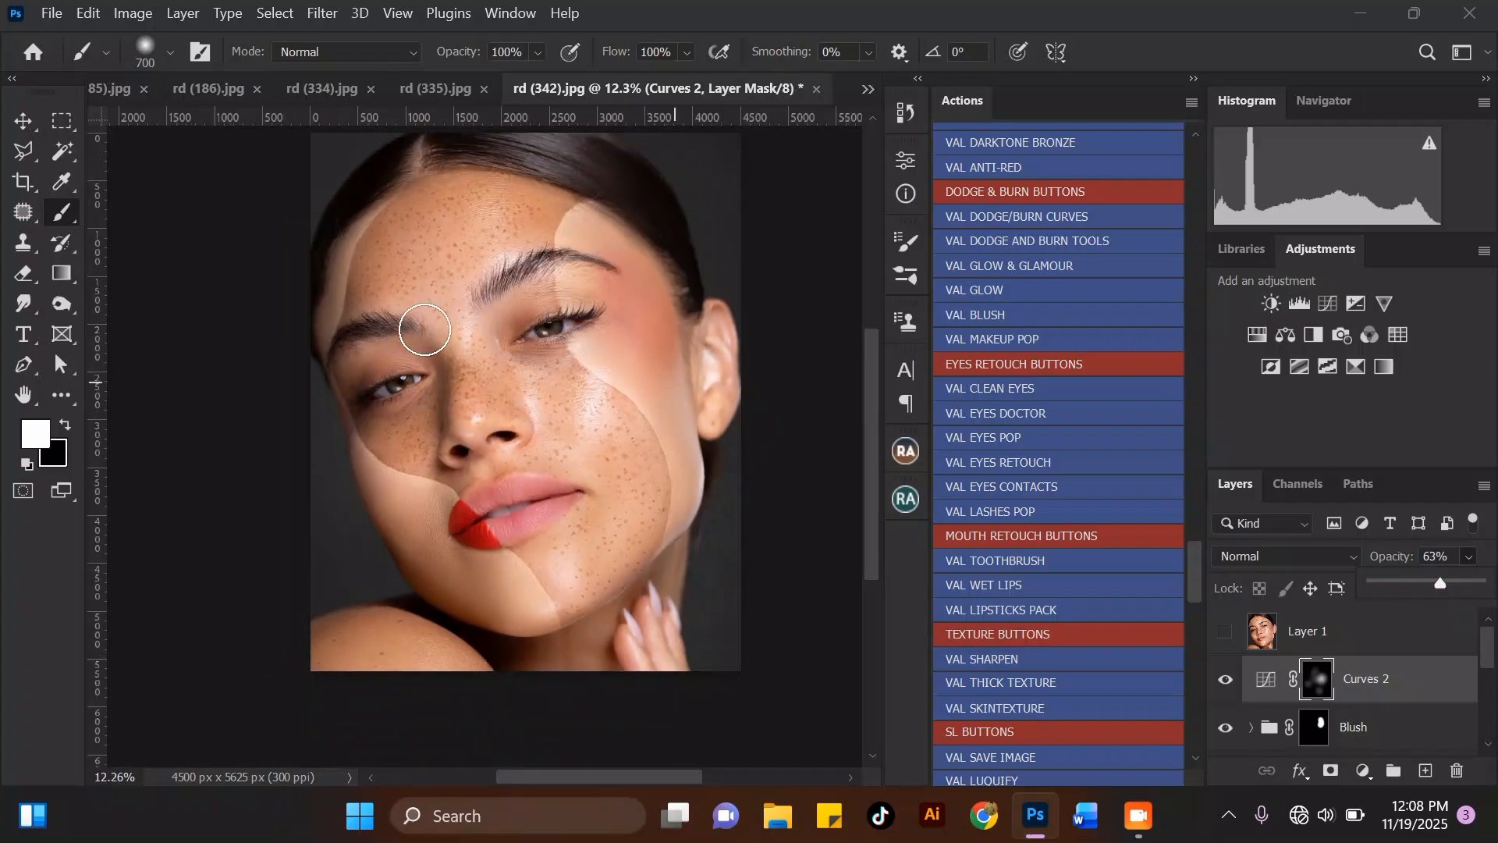
pyautogui.scroll(2, 424, 330)
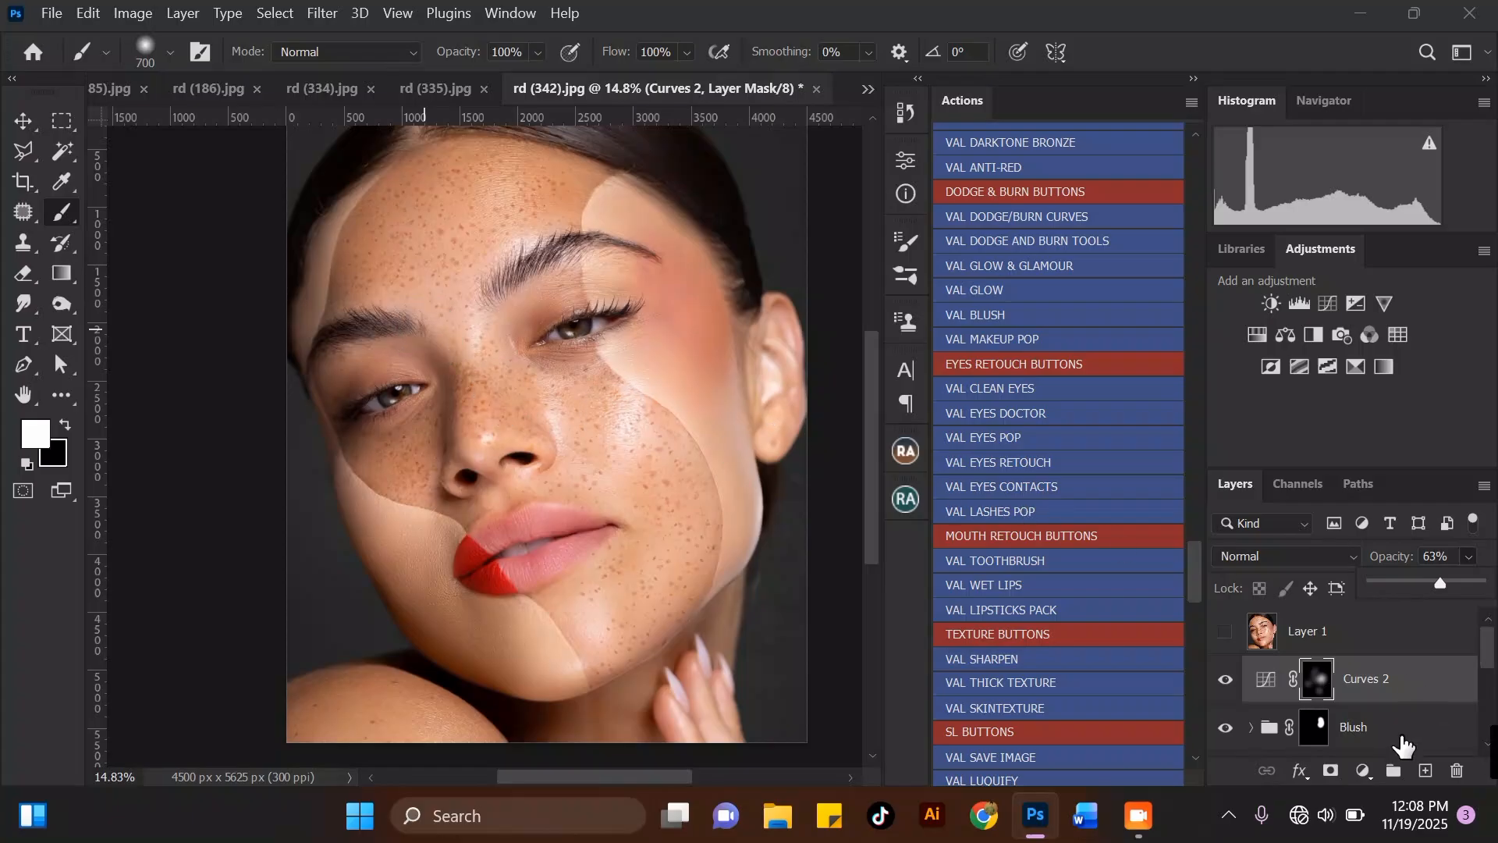
# Add a Selective Color adjustment above Curves 2 and set Cyan to -44% for the Yellows.
pyautogui.click(1364, 773)
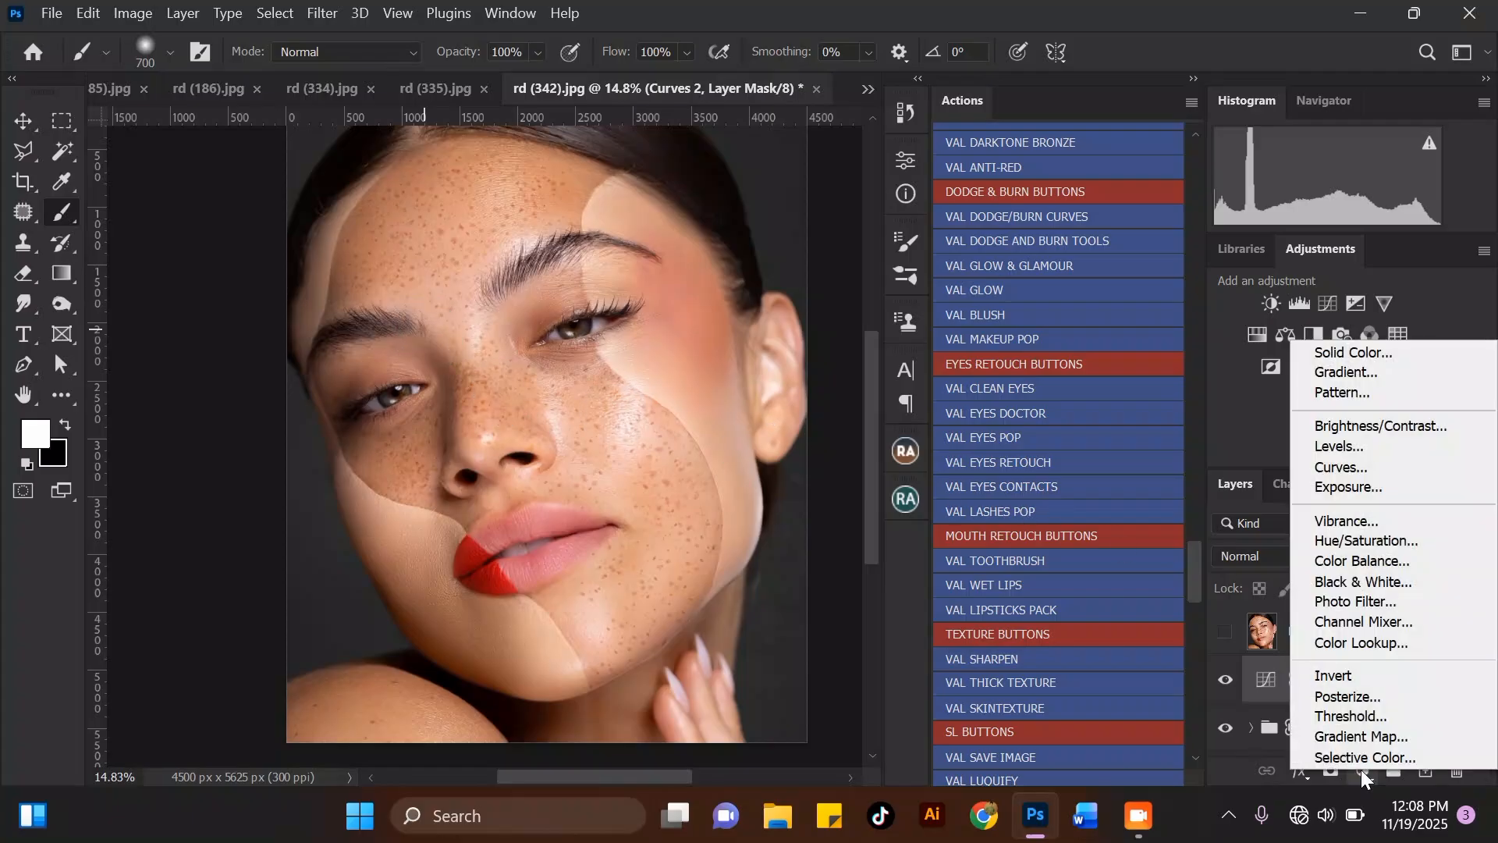
pyautogui.click(1361, 758)
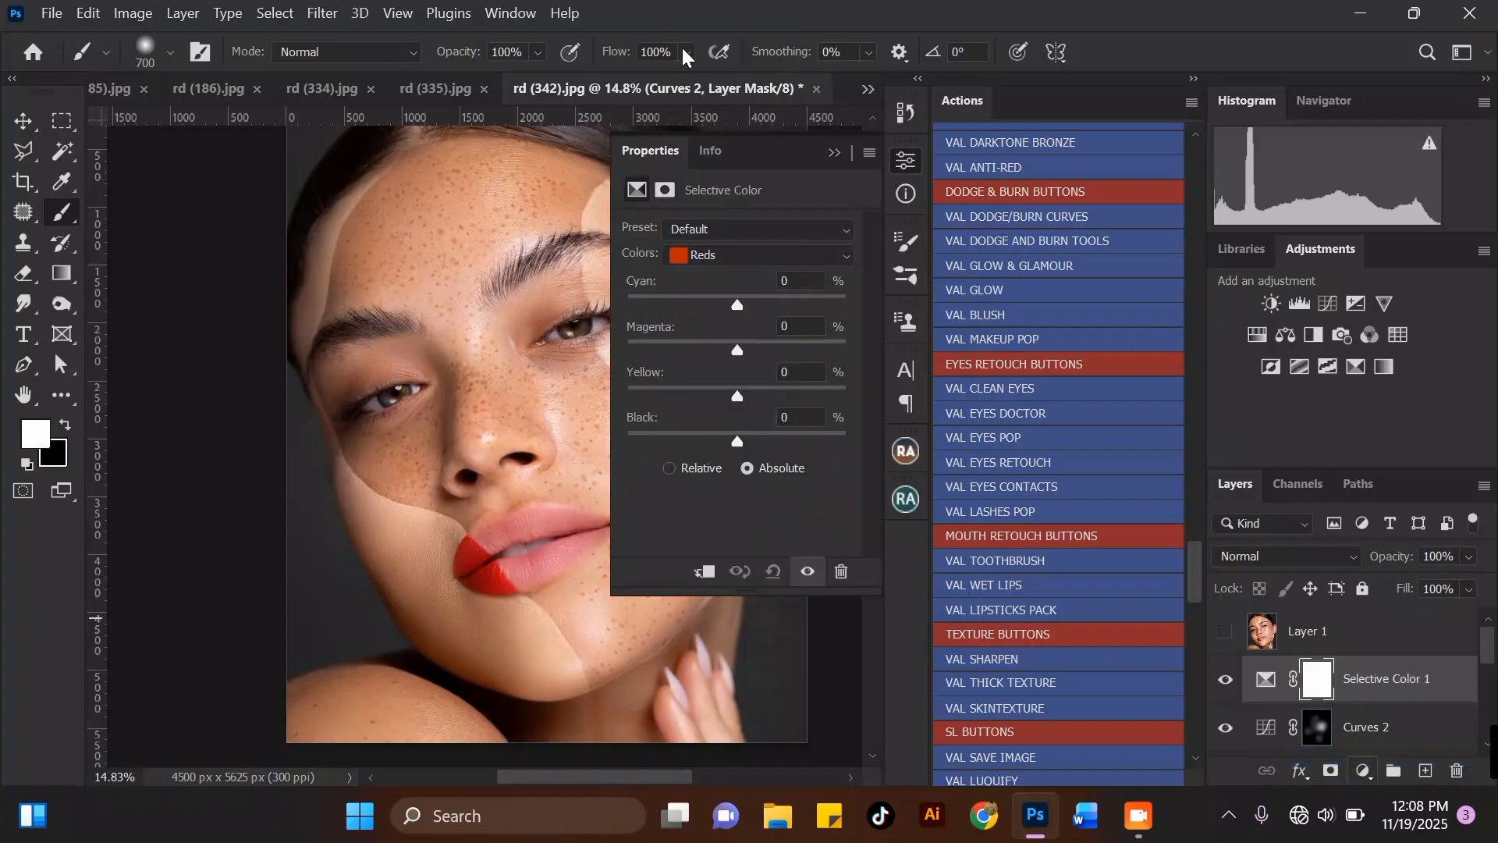
pyautogui.scroll(-3, 368, 216)
pyautogui.scroll(1, 310, 191)
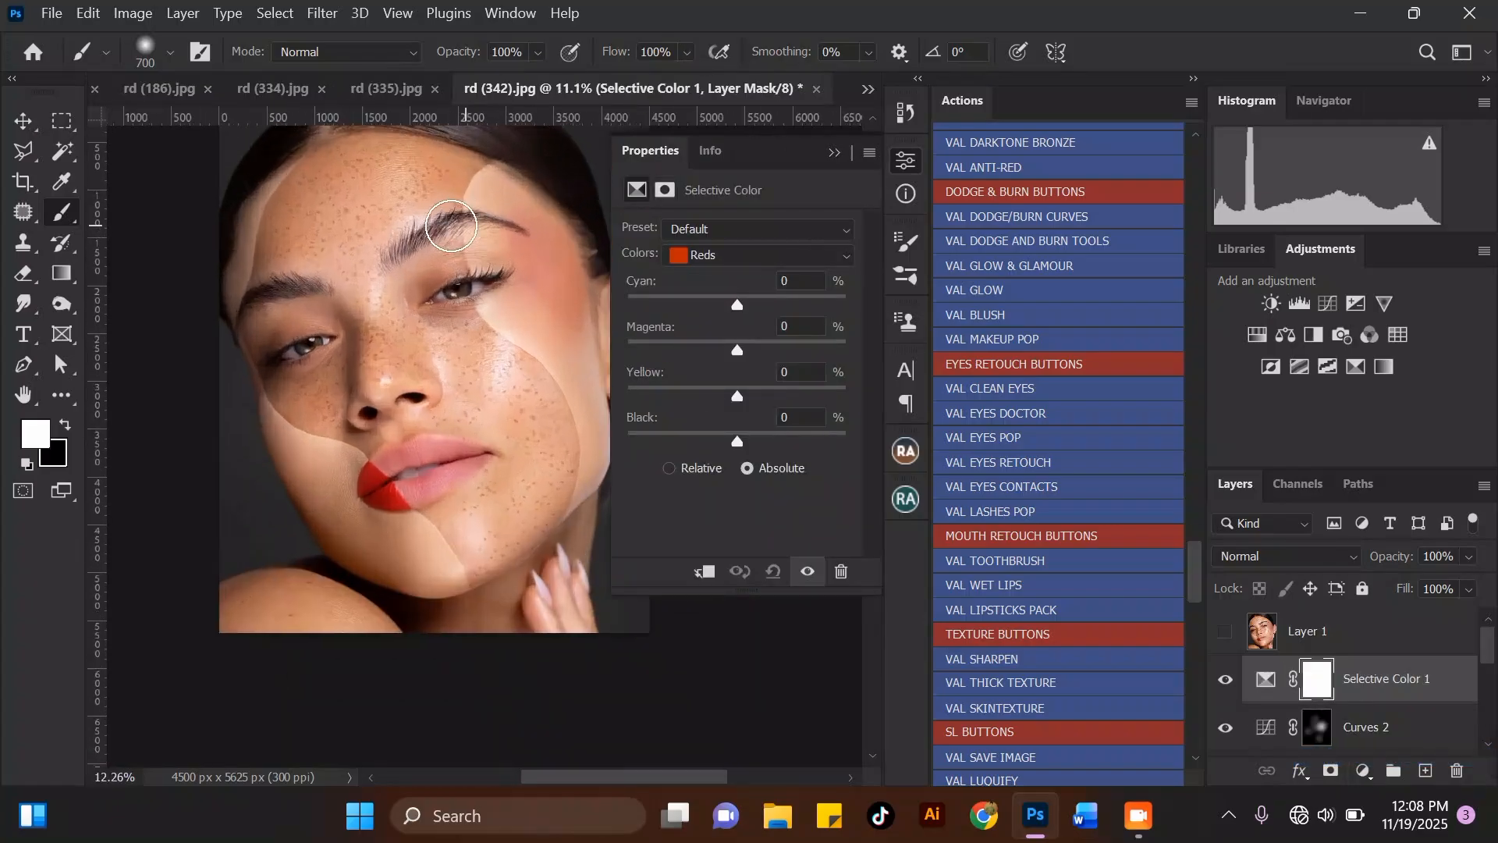
pyautogui.scroll(1, 451, 226)
pyautogui.click(705, 259)
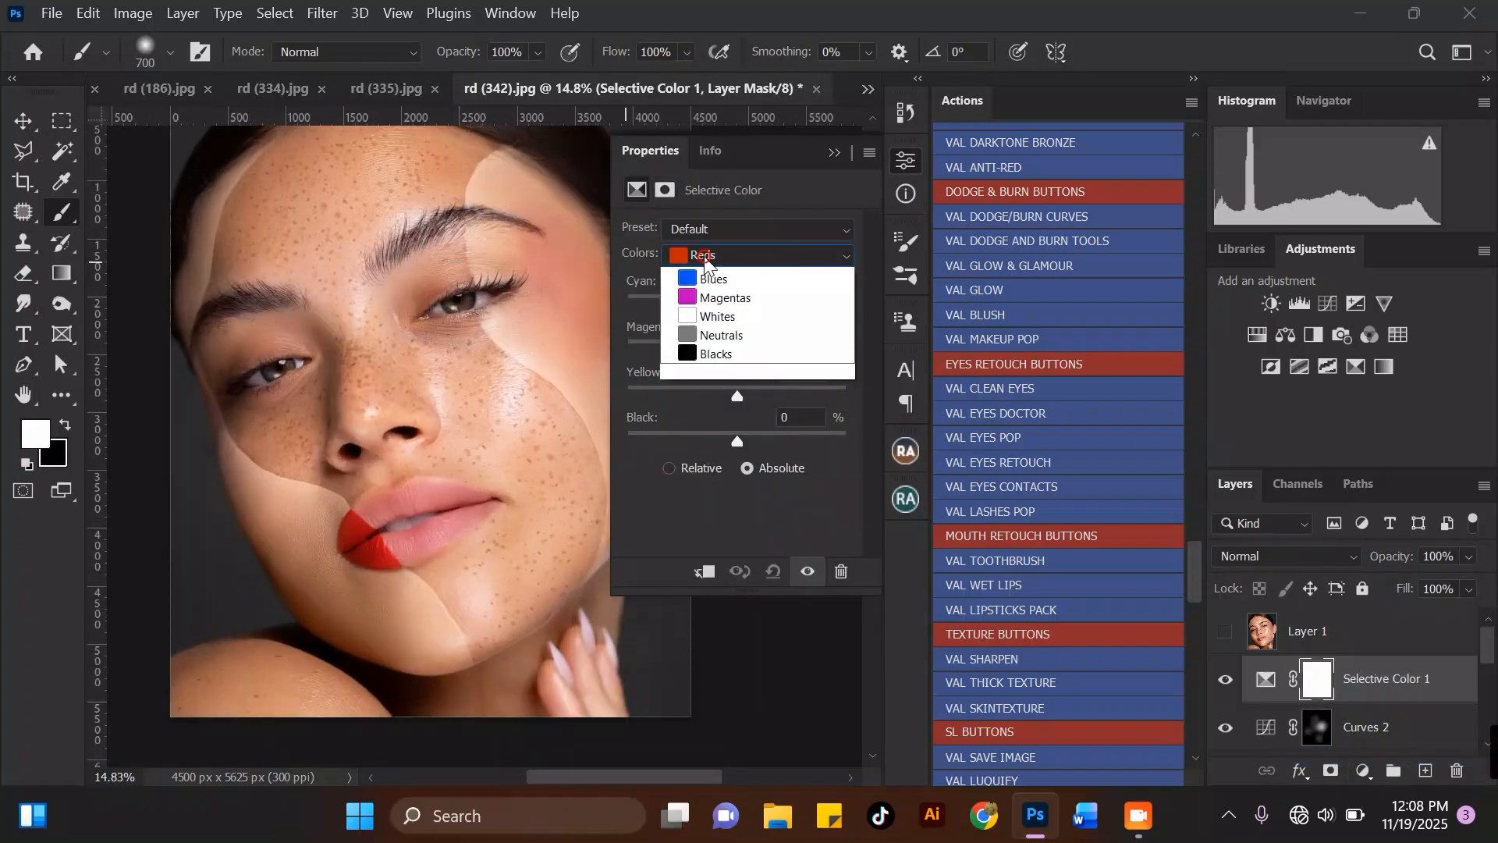
pyautogui.click(726, 298)
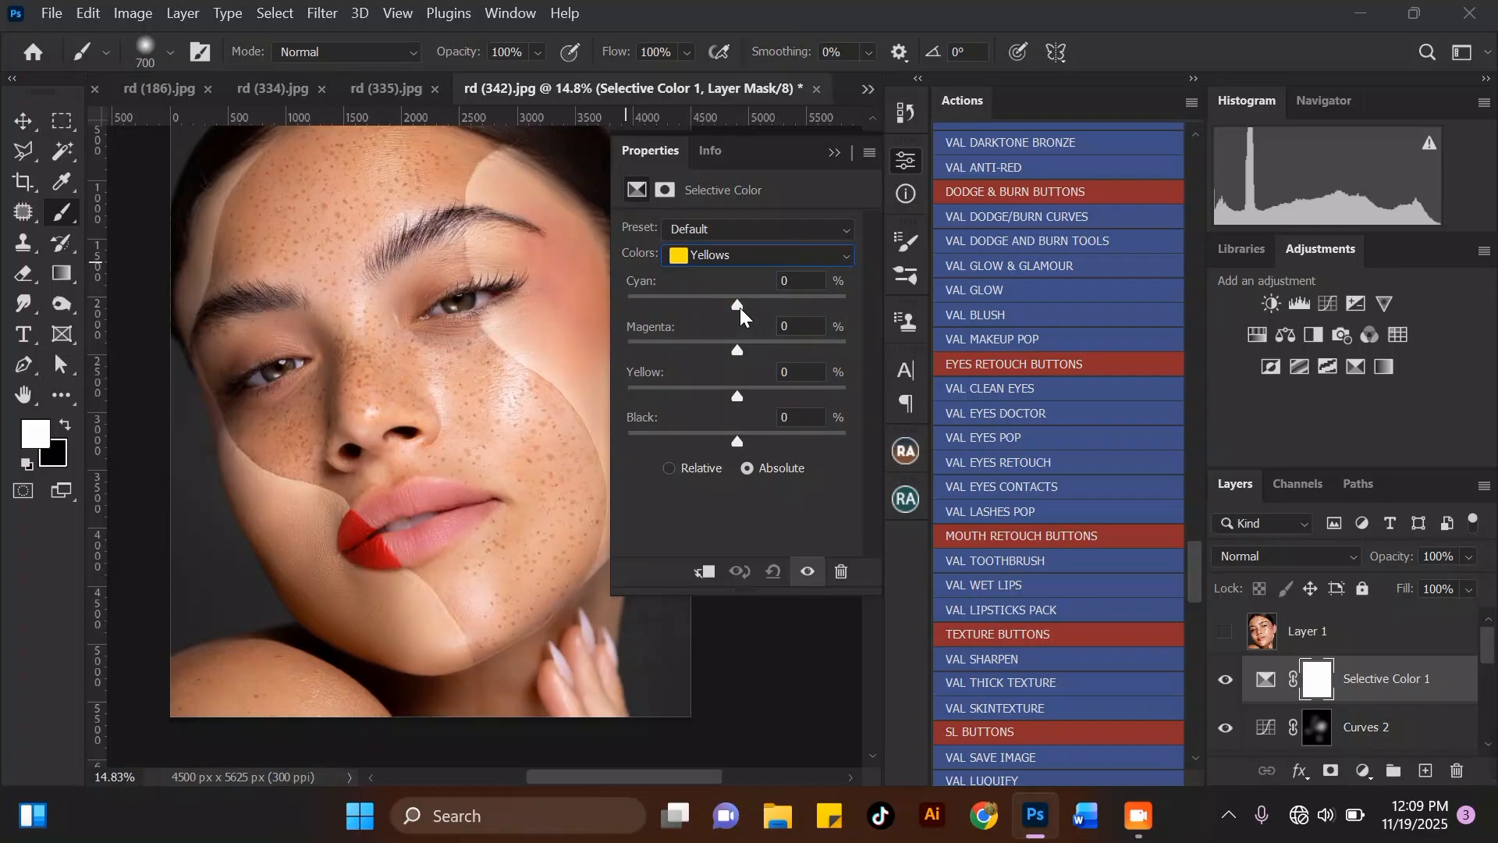
pyautogui.moveTo(733, 307); pyautogui.dragTo(689, 307)
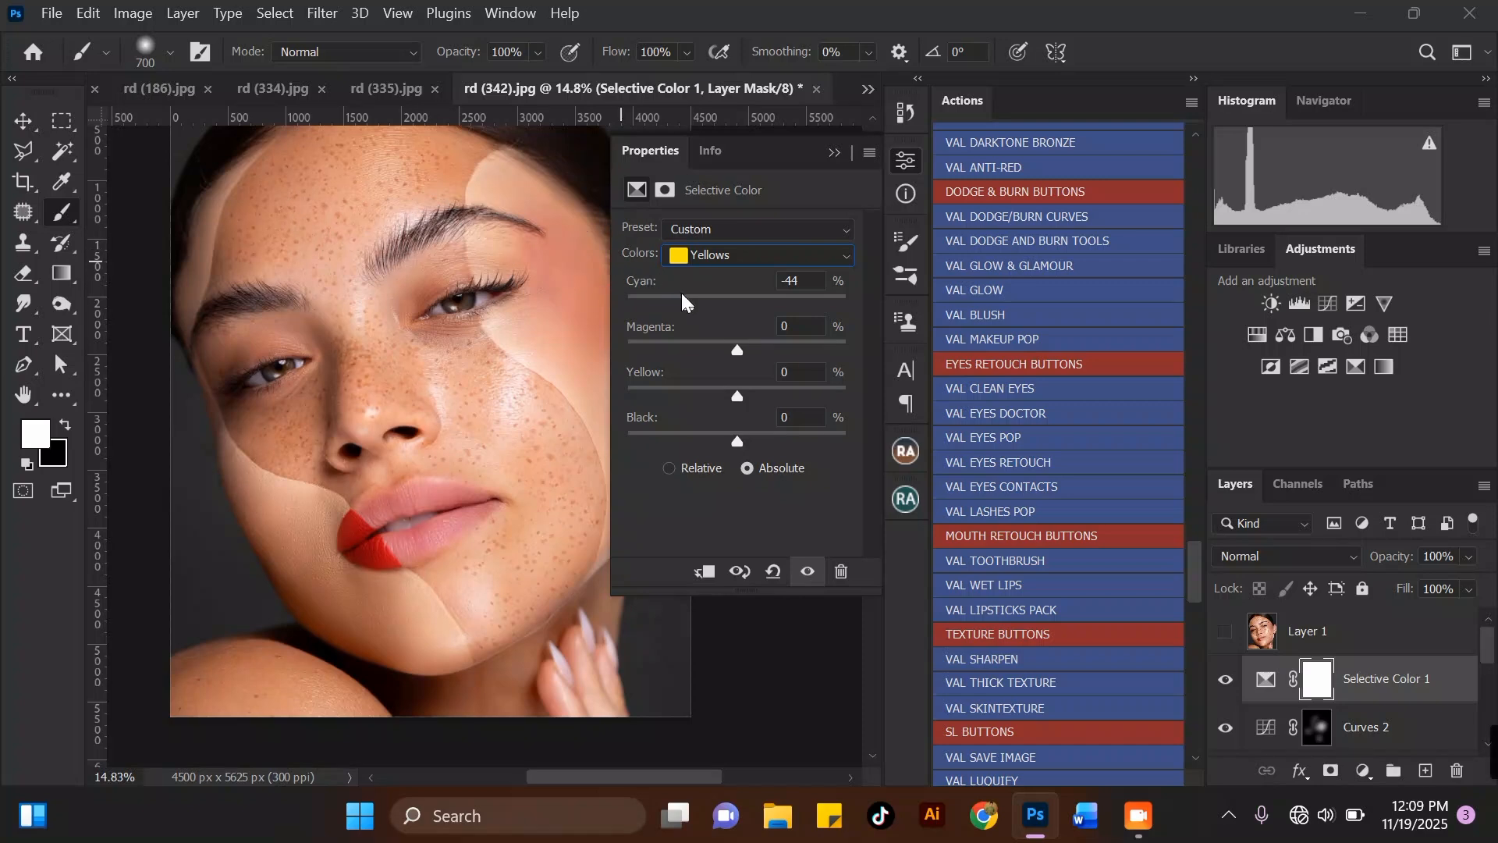
# Lower Cyan slightly further for the Yellows in the Selective Color 1 adjustment.
pyautogui.moveTo(688, 304)
pyautogui.mouseDown()
pyautogui.moveTo(662, 302)
pyautogui.moveTo(675, 306)
pyautogui.mouseUp()
pyautogui.click(834, 154)
pyautogui.scroll(-1, 489, 336)
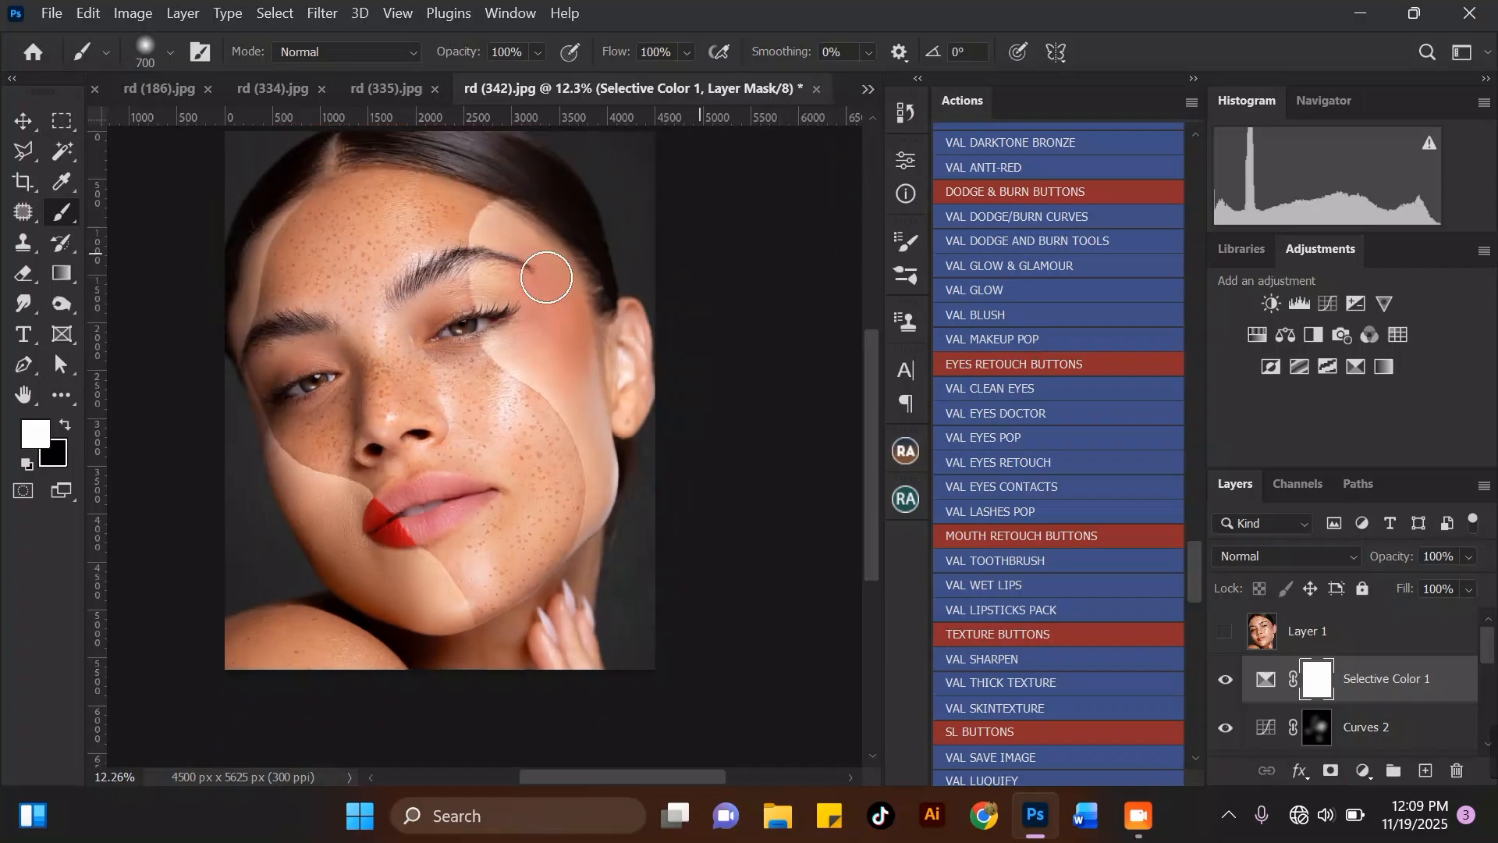
# Compare the portrait with the Selective Color 1 layer hidden and shown.
pyautogui.scroll(2, 267, 451)
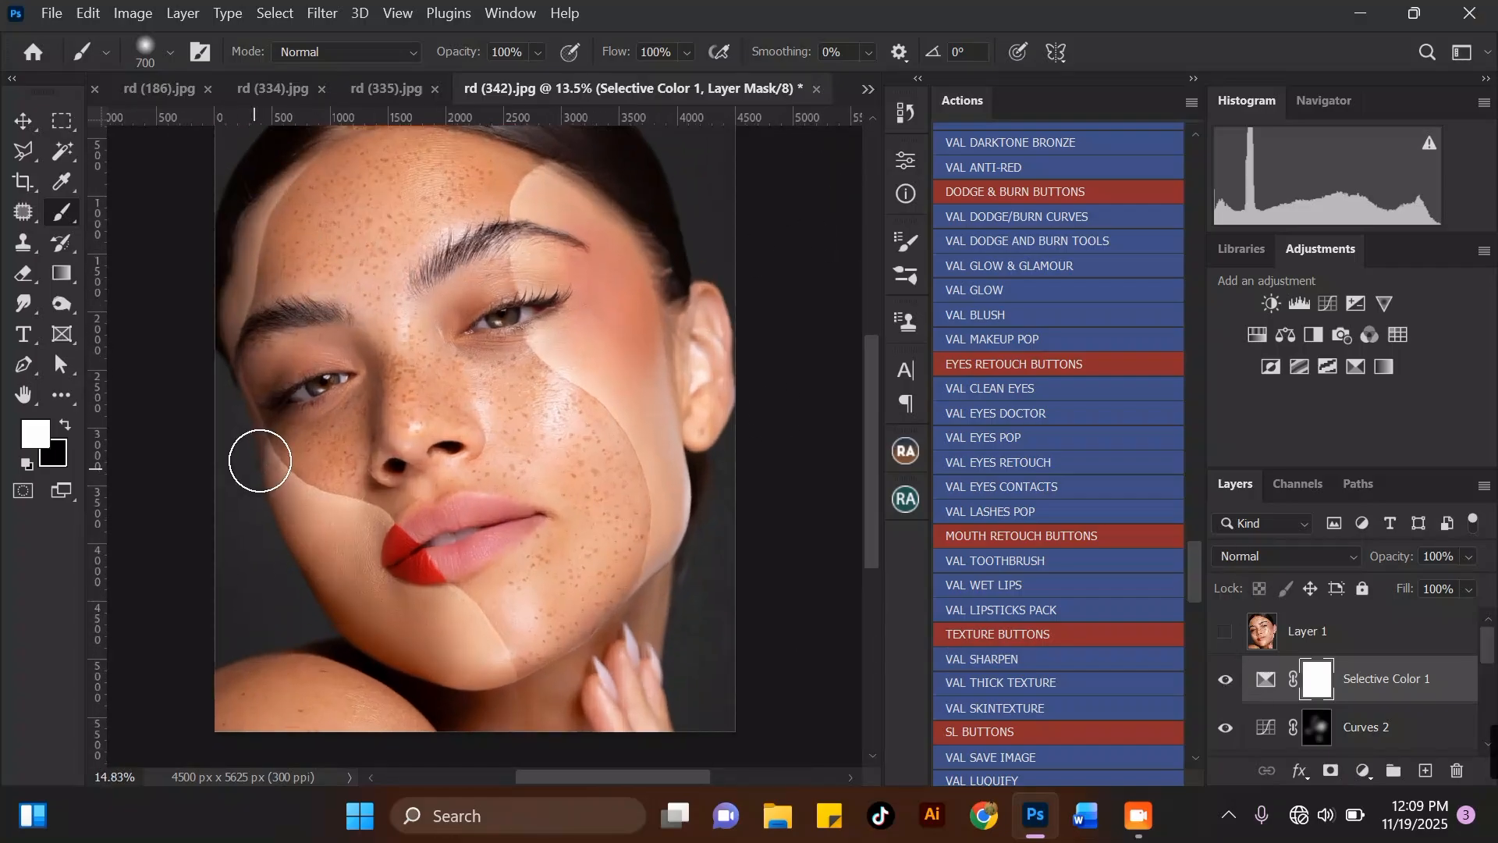
pyautogui.click(1226, 680)
pyautogui.click(1226, 680)
pyautogui.click(1226, 679)
pyautogui.click(1226, 679)
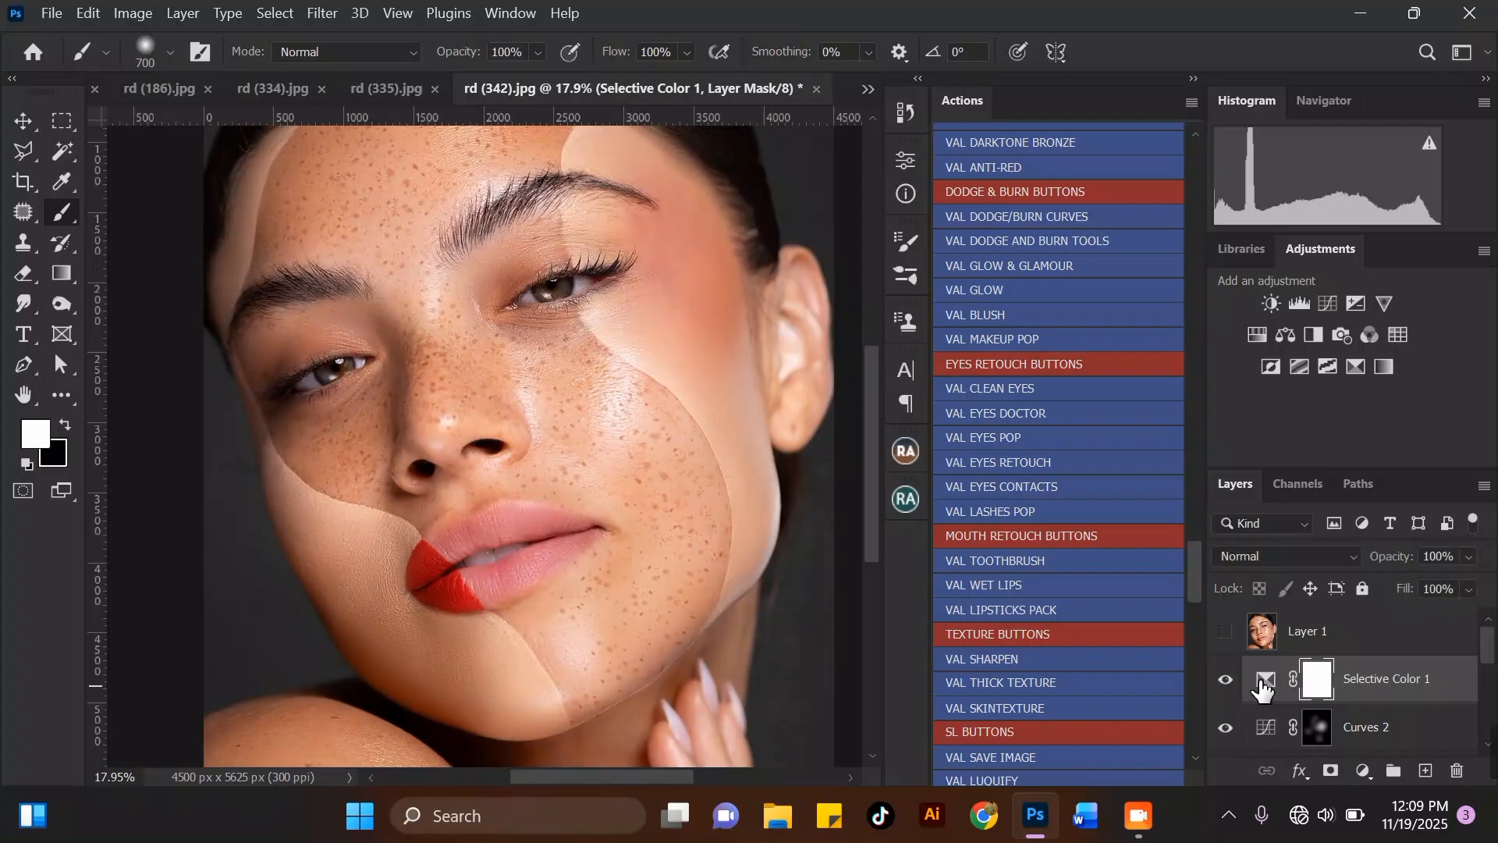
pyautogui.click(1363, 771)
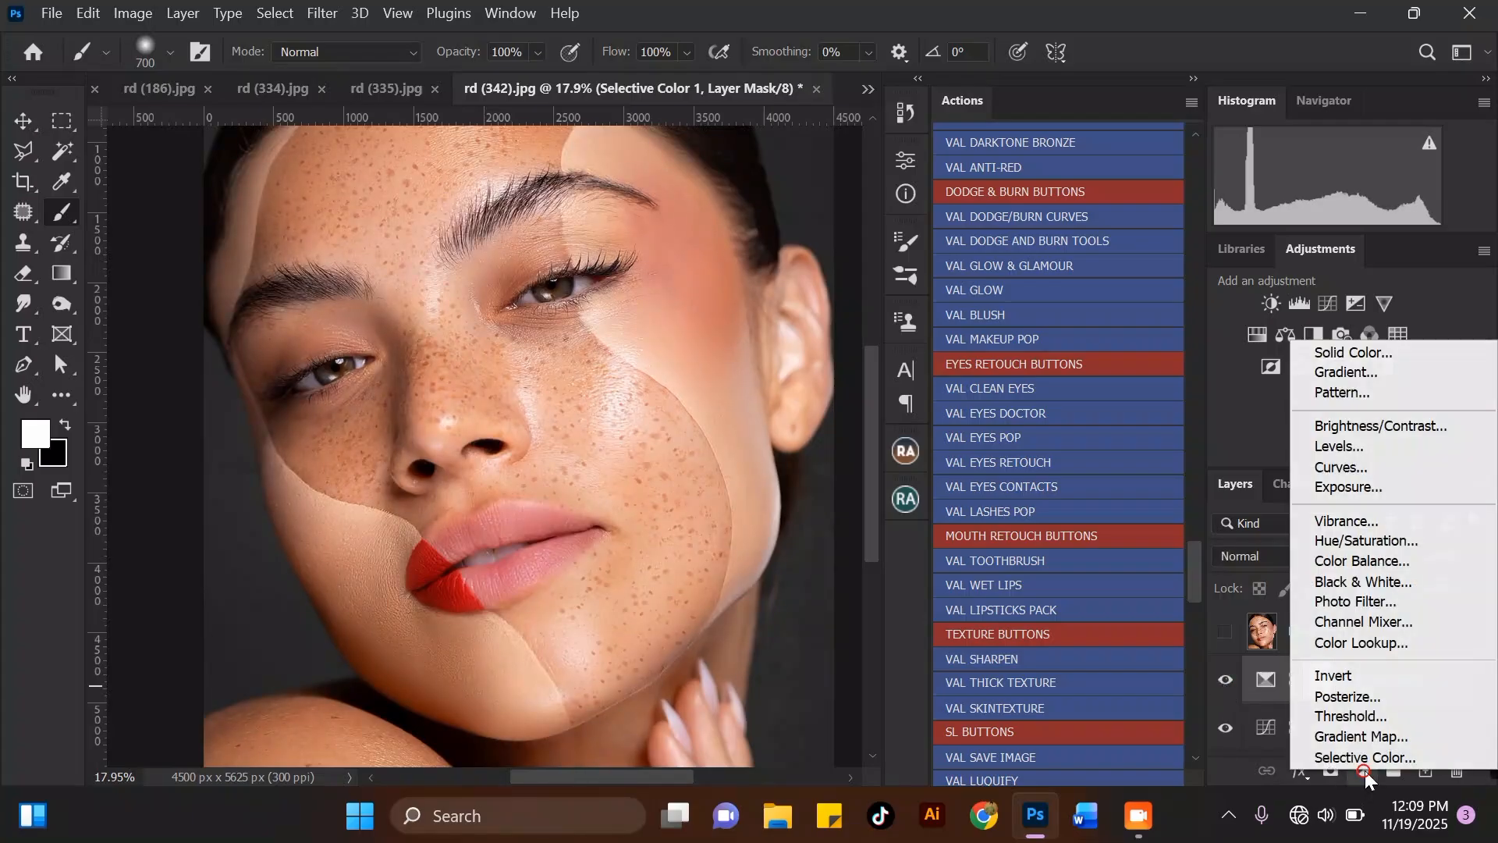
pyautogui.click(1385, 581)
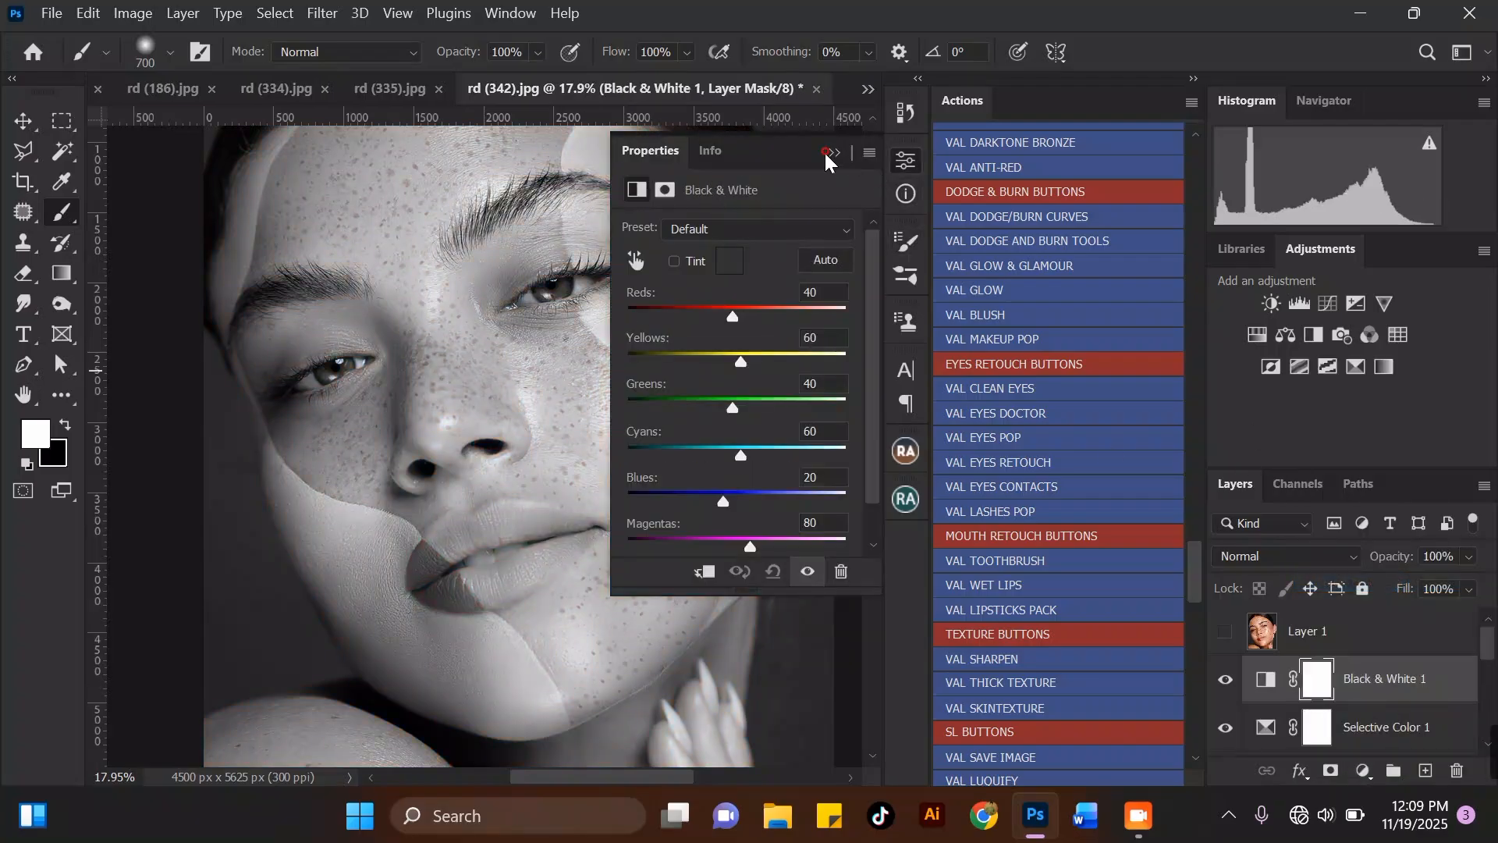
pyautogui.click(1230, 681)
# Add a Color Balance adjustment with the Midtones shifted slightly towards red, Magenta-Green at +1 and Yellow-Blue at -2.
pyautogui.click(1364, 771)
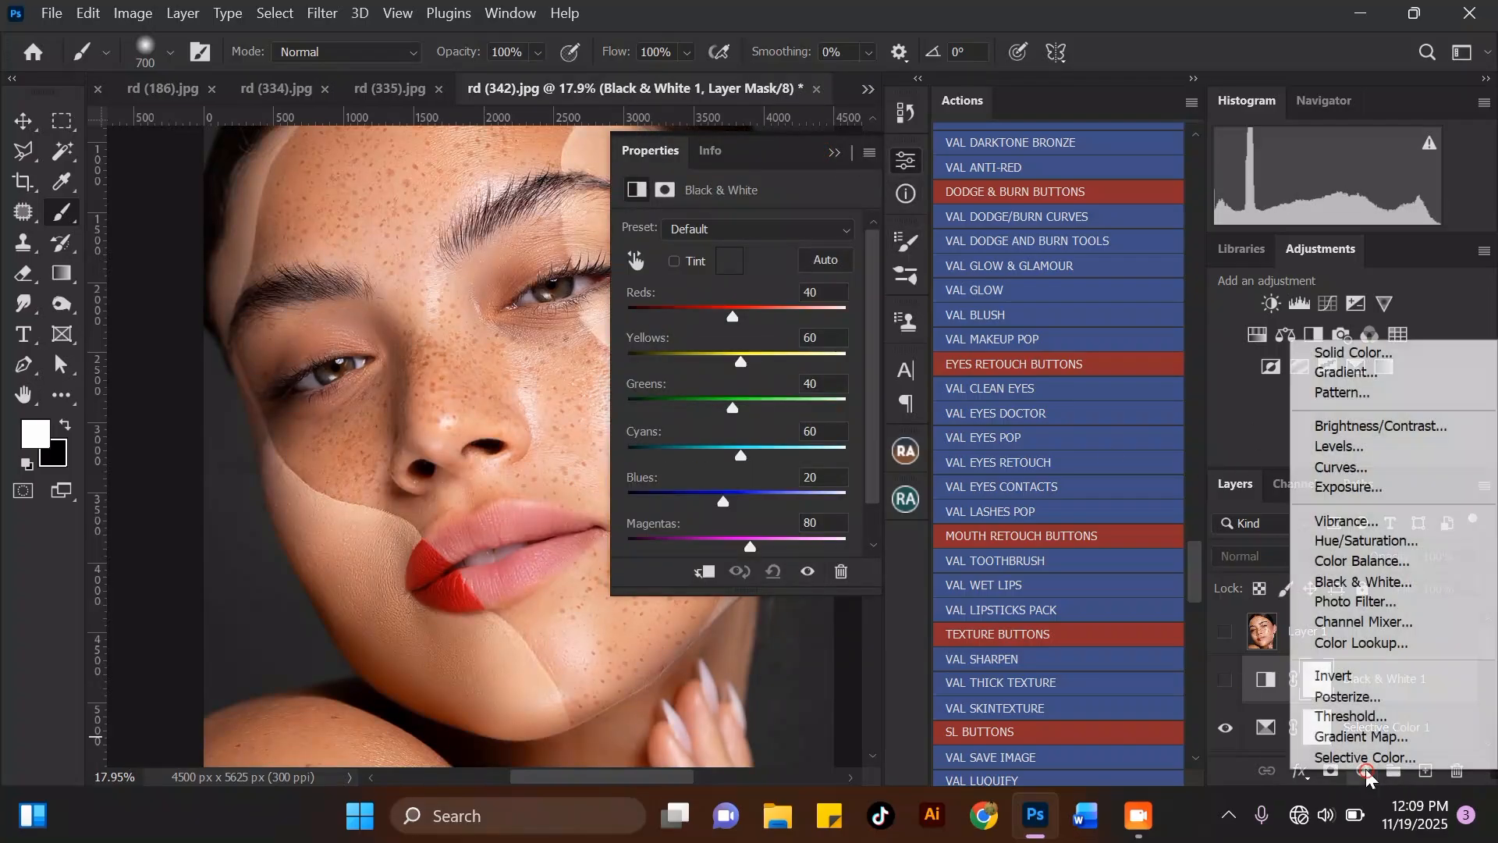
pyautogui.click(1376, 570)
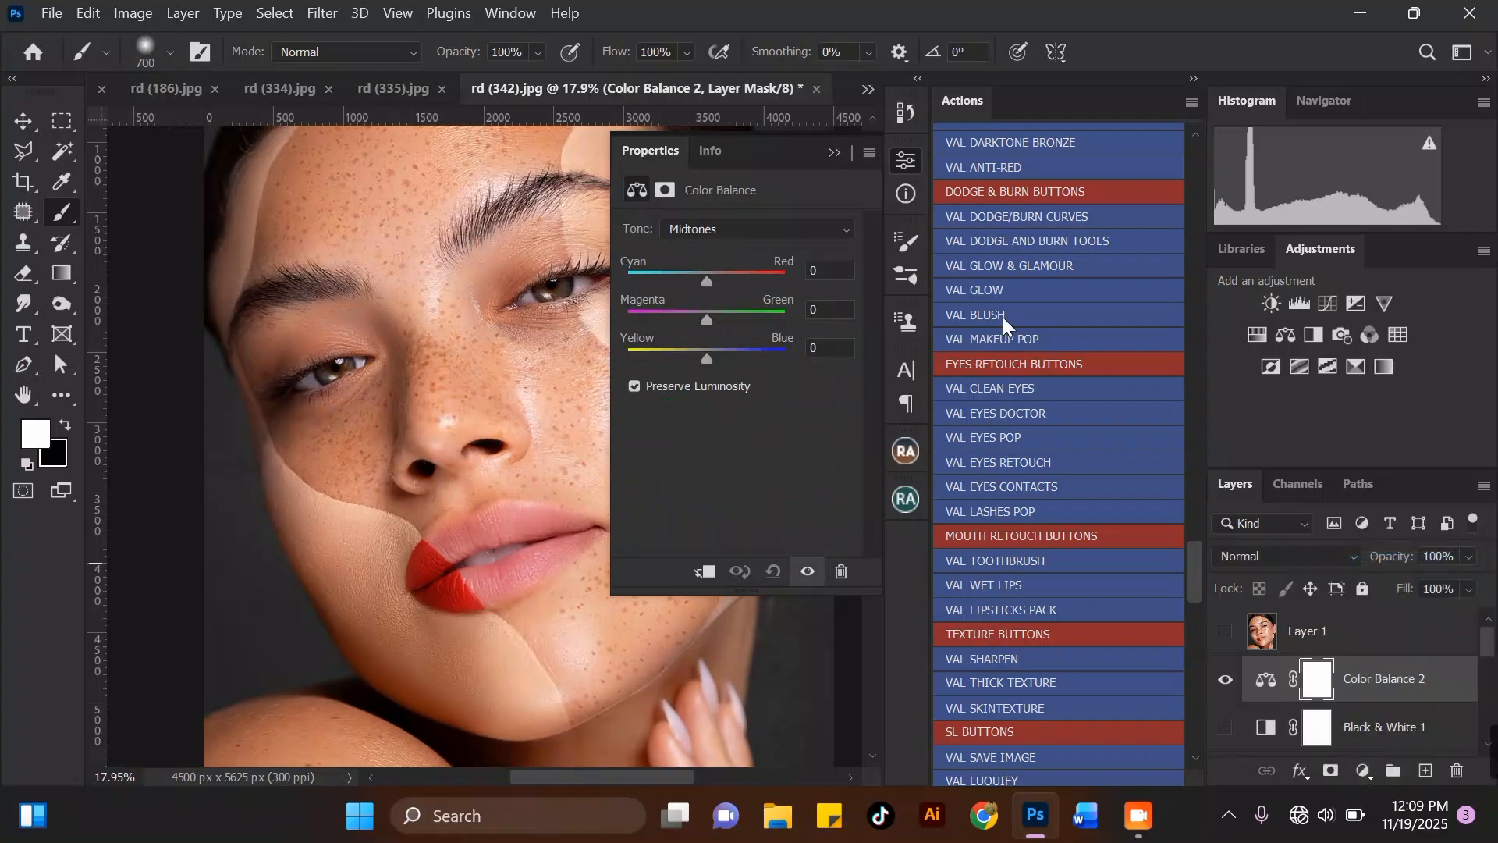
pyautogui.scroll(-2, 284, 317)
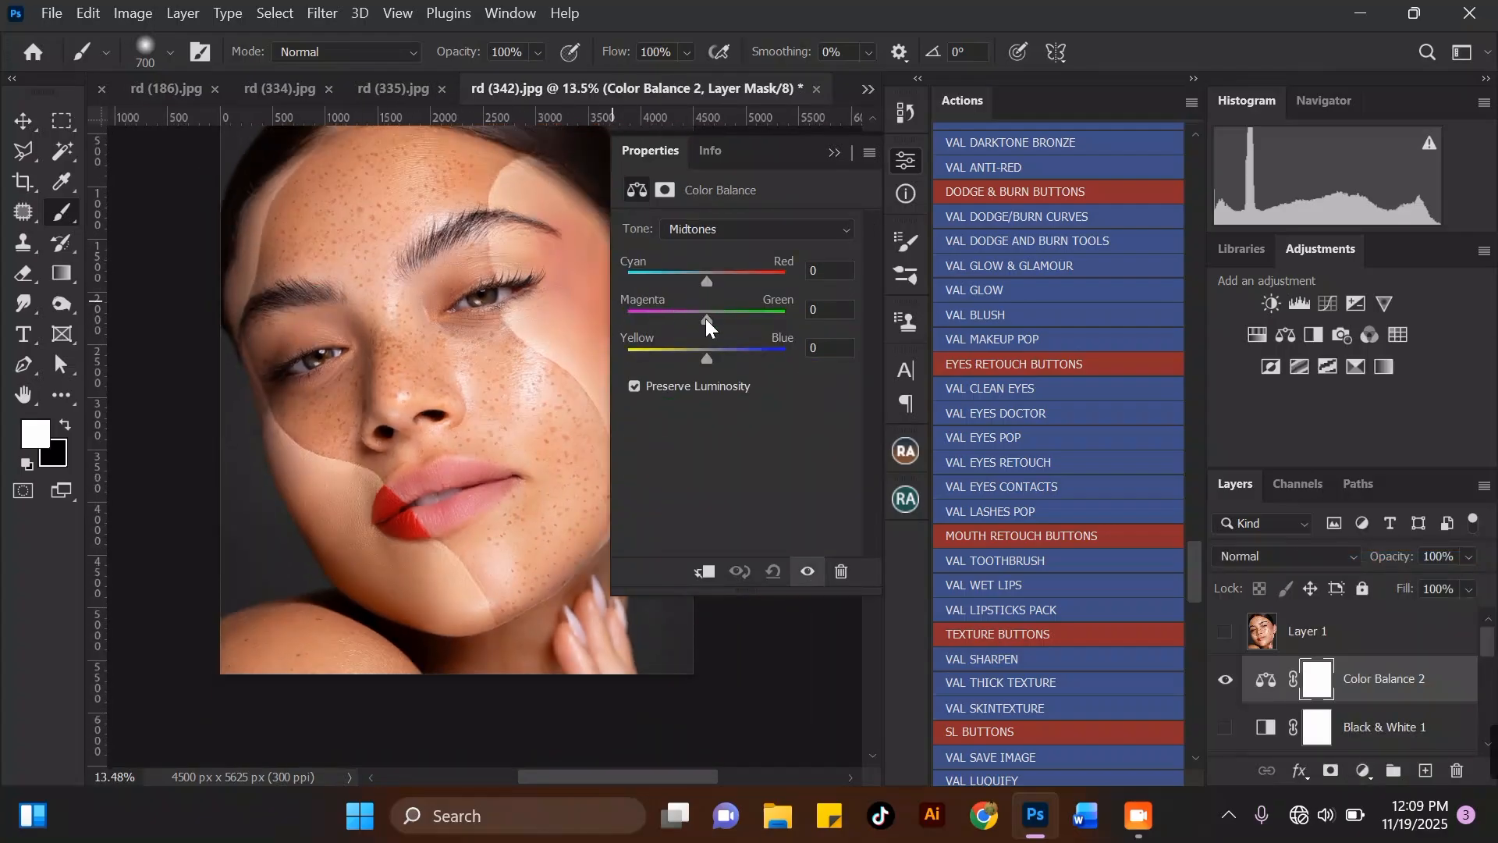
pyautogui.moveTo(705, 320); pyautogui.dragTo(705, 317)
pyautogui.moveTo(709, 358); pyautogui.dragTo(708, 359)
pyautogui.moveTo(710, 284); pyautogui.dragTo(708, 283)
pyautogui.moveTo(705, 317); pyautogui.dragTo(704, 354)
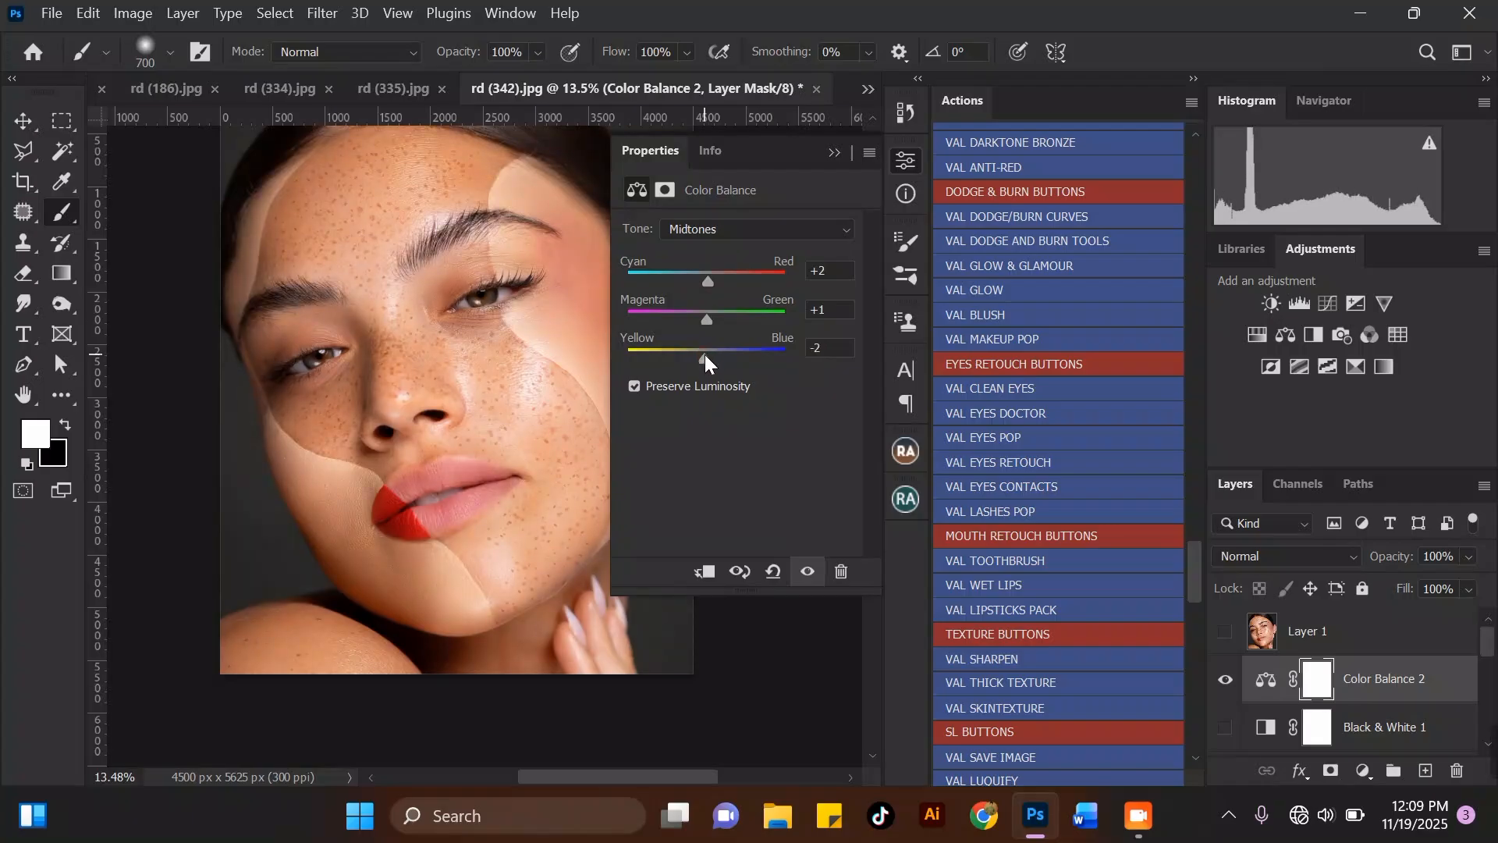
pyautogui.moveTo(707, 278)
pyautogui.mouseDown()
pyautogui.moveTo(695, 275)
pyautogui.moveTo(709, 281)
pyautogui.mouseUp()
pyautogui.moveTo(708, 283); pyautogui.dragTo(710, 283)
pyautogui.click(830, 153)
# Merge all retouching layers from Color Balance 2 down to Curves 1 into one layer above the Background.
pyautogui.scroll(-4, 769, 232)
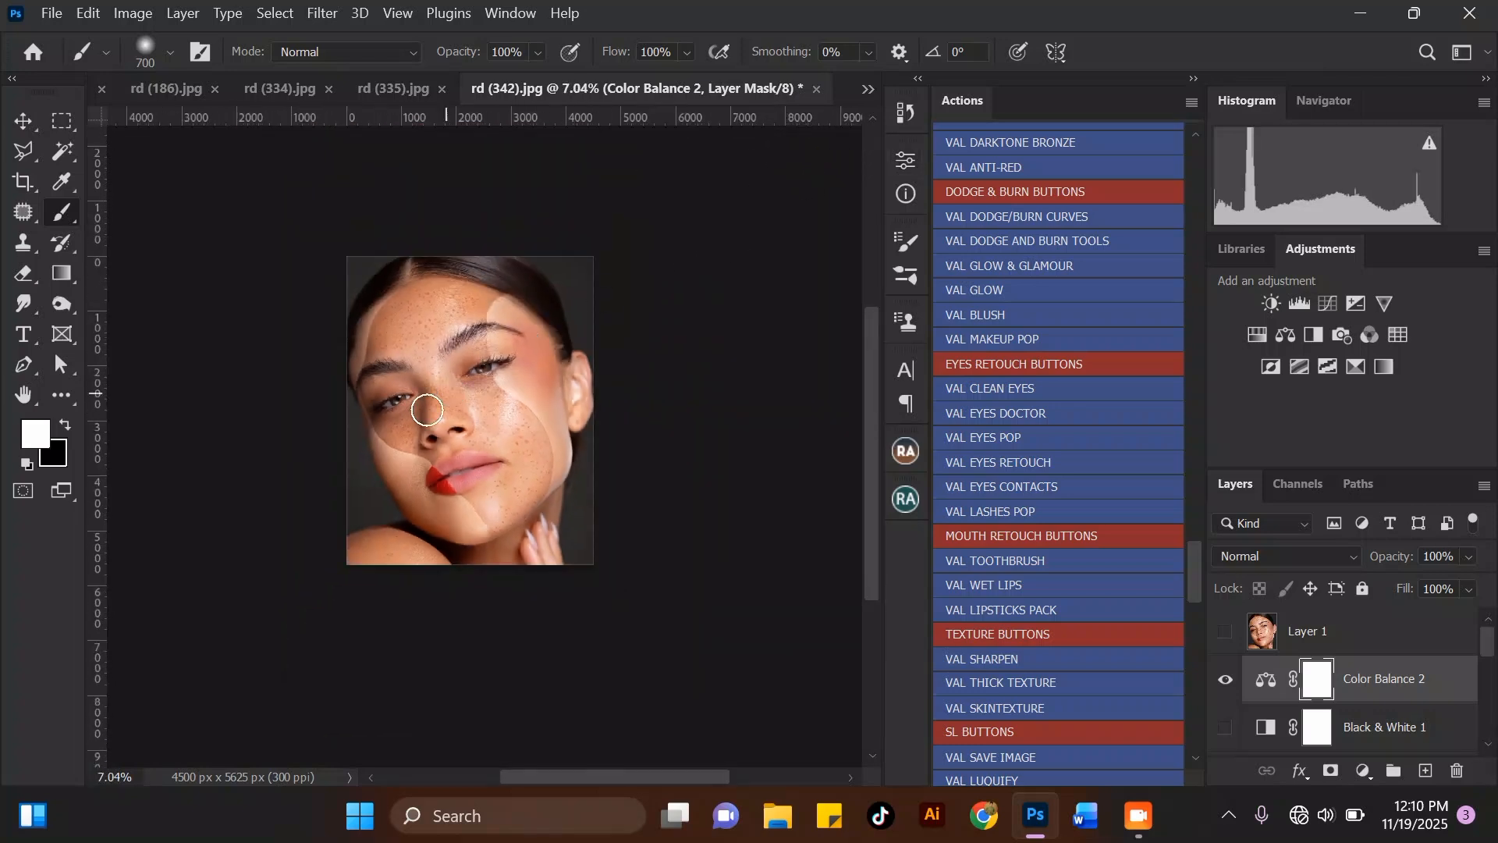
pyautogui.scroll(3, 406, 410)
pyautogui.scroll(2, 305, 403)
pyautogui.scroll(-2, 728, 314)
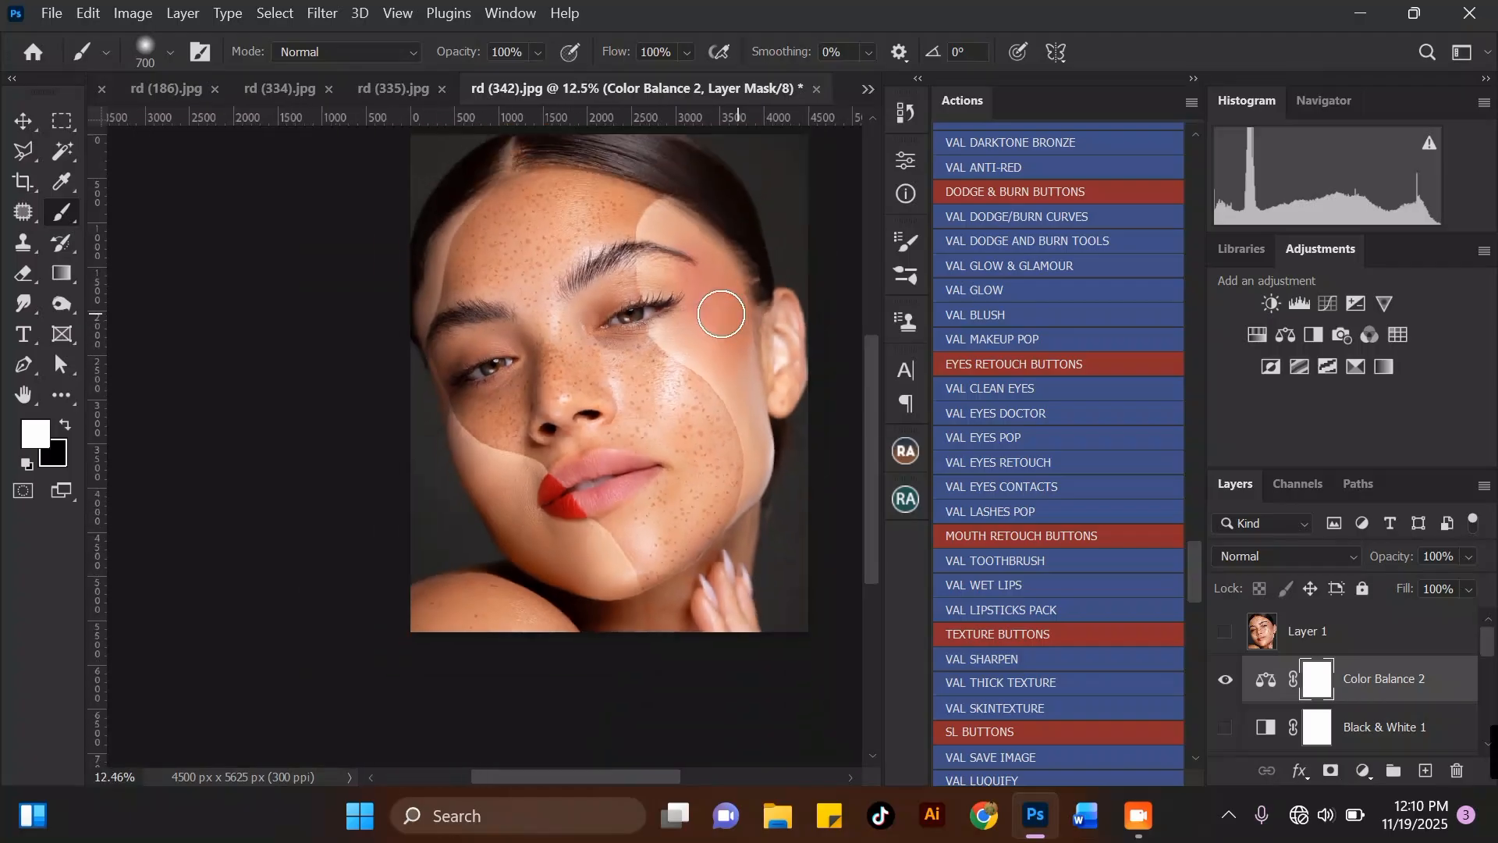
pyautogui.scroll(1, 593, 273)
pyautogui.scroll(1, 816, 437)
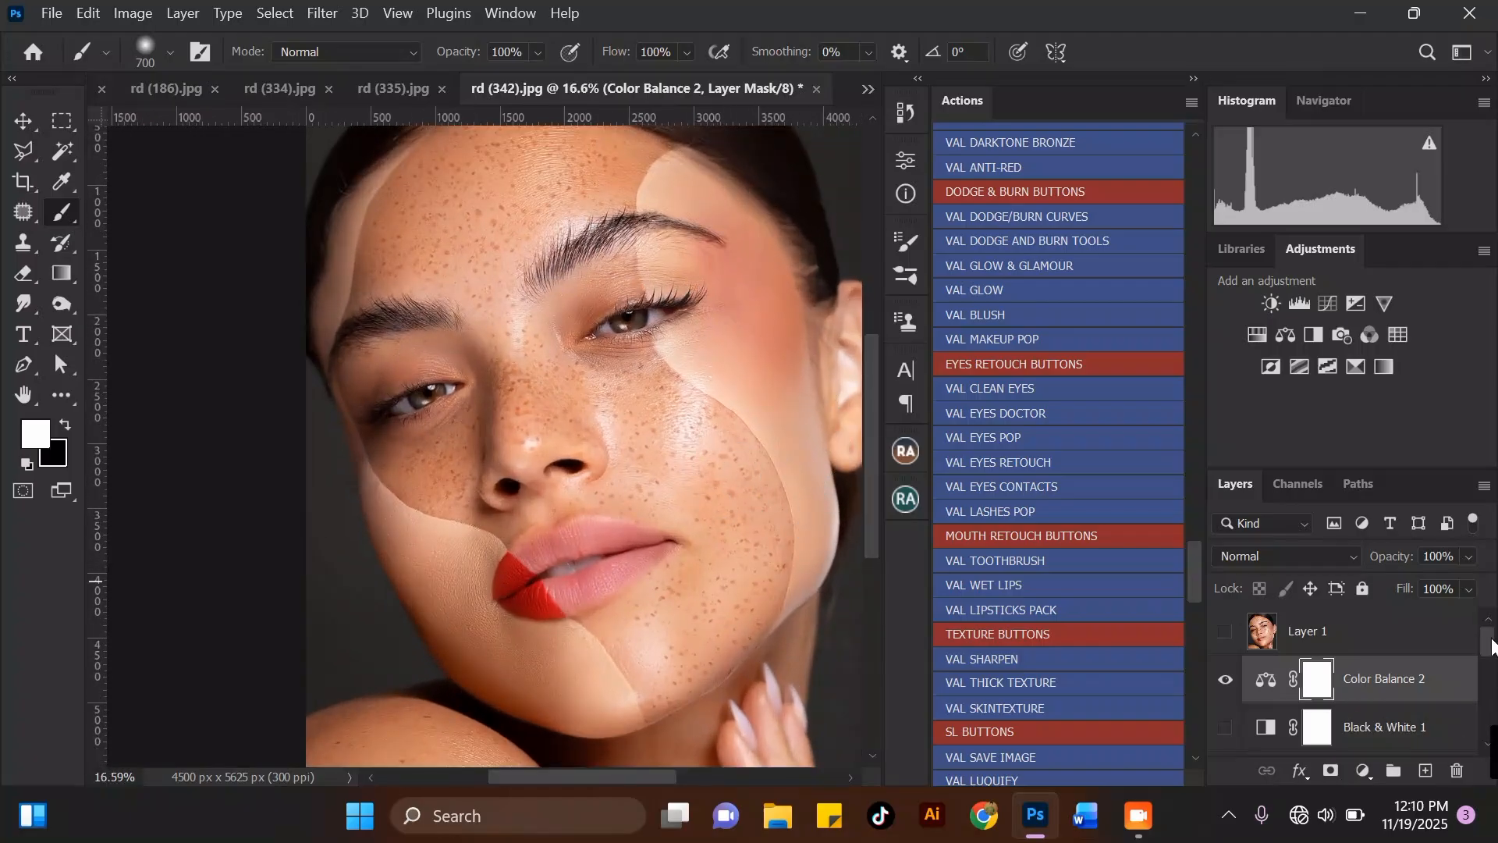
pyautogui.moveTo(1492, 645); pyautogui.dragTo(1481, 736)
pyautogui.keyDown('shift'); pyautogui.click(1319, 687); pyautogui.keyUp('shift')
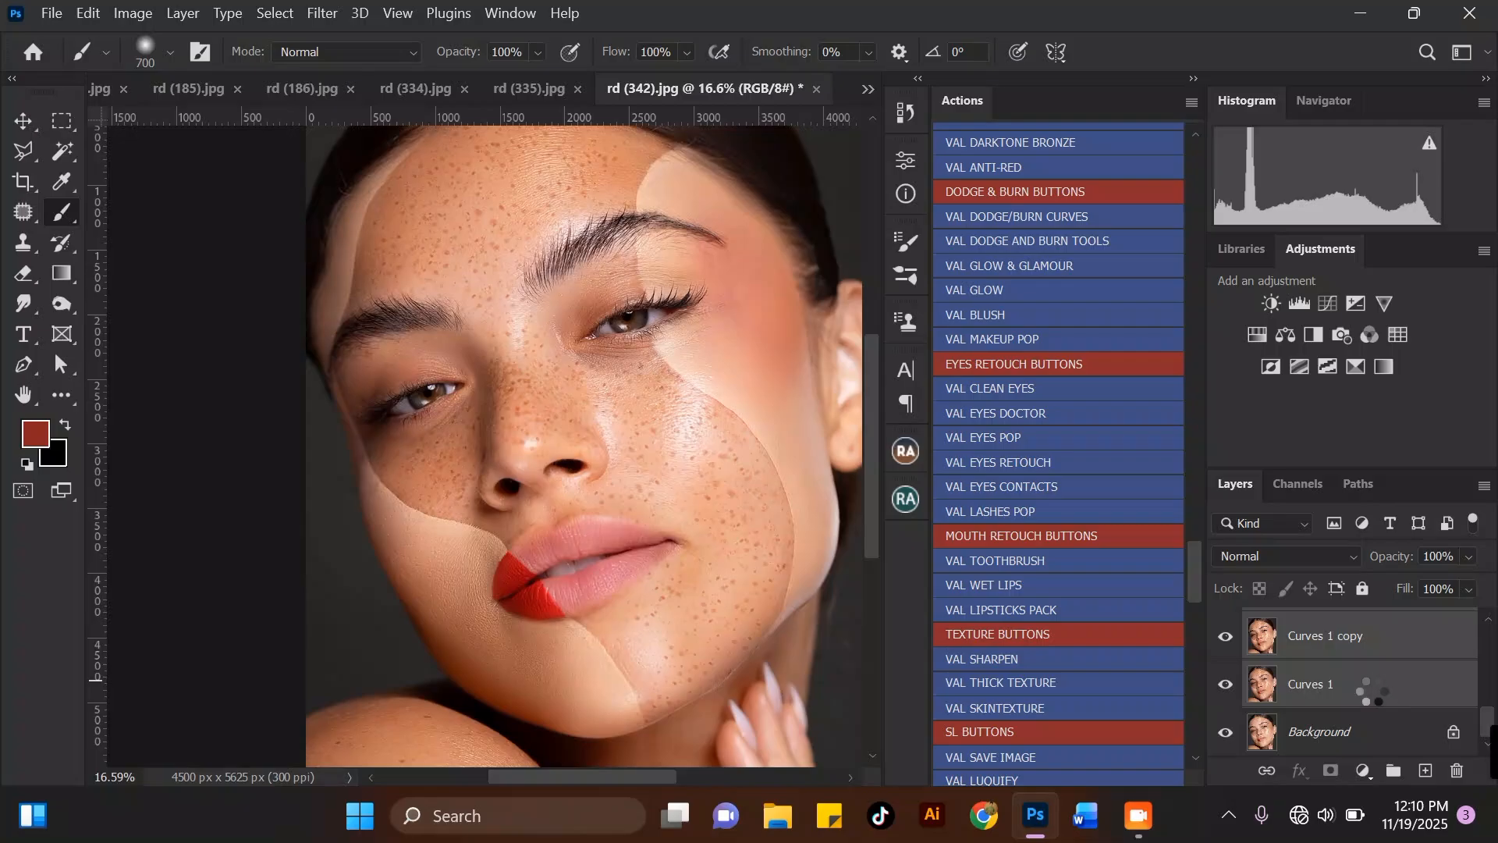
pyautogui.press('Delete')
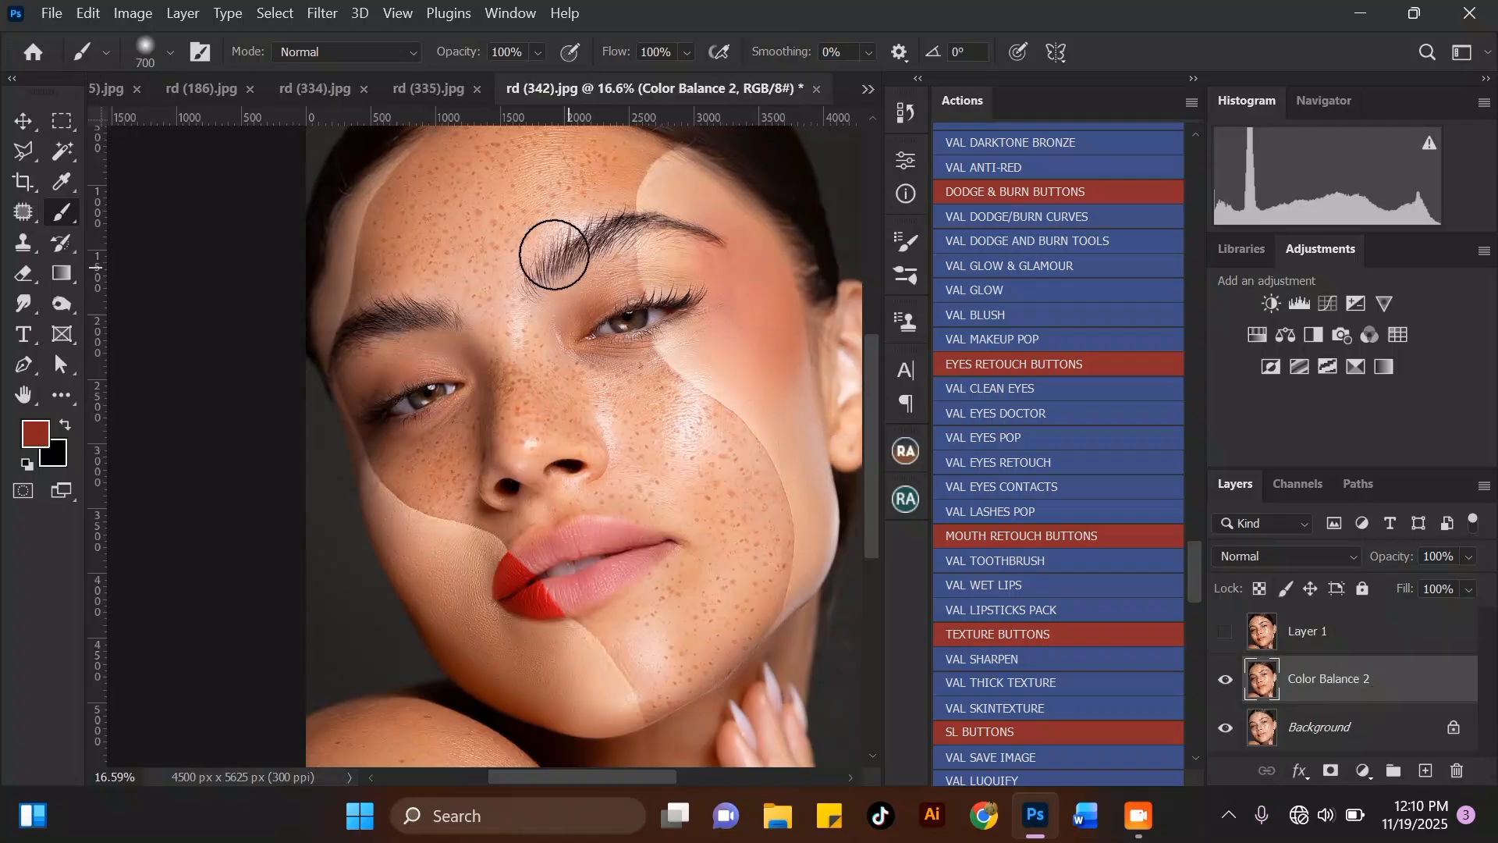
# Compare the retouched portrait with the original by hiding and showing the merged Color Balance 2 layer.
pyautogui.scroll(1, 526, 213)
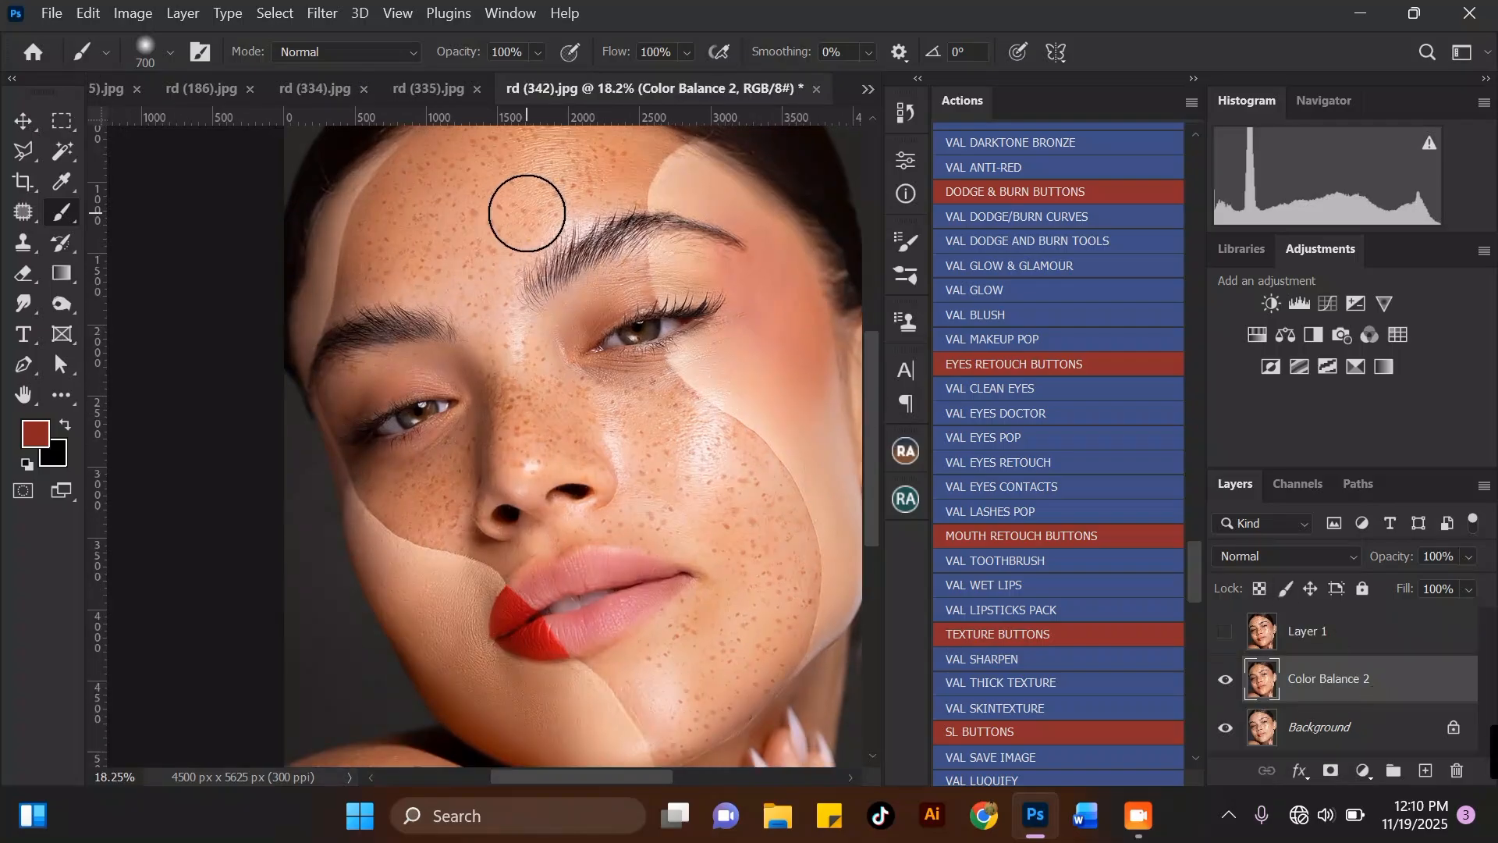
pyautogui.click(23, 122)
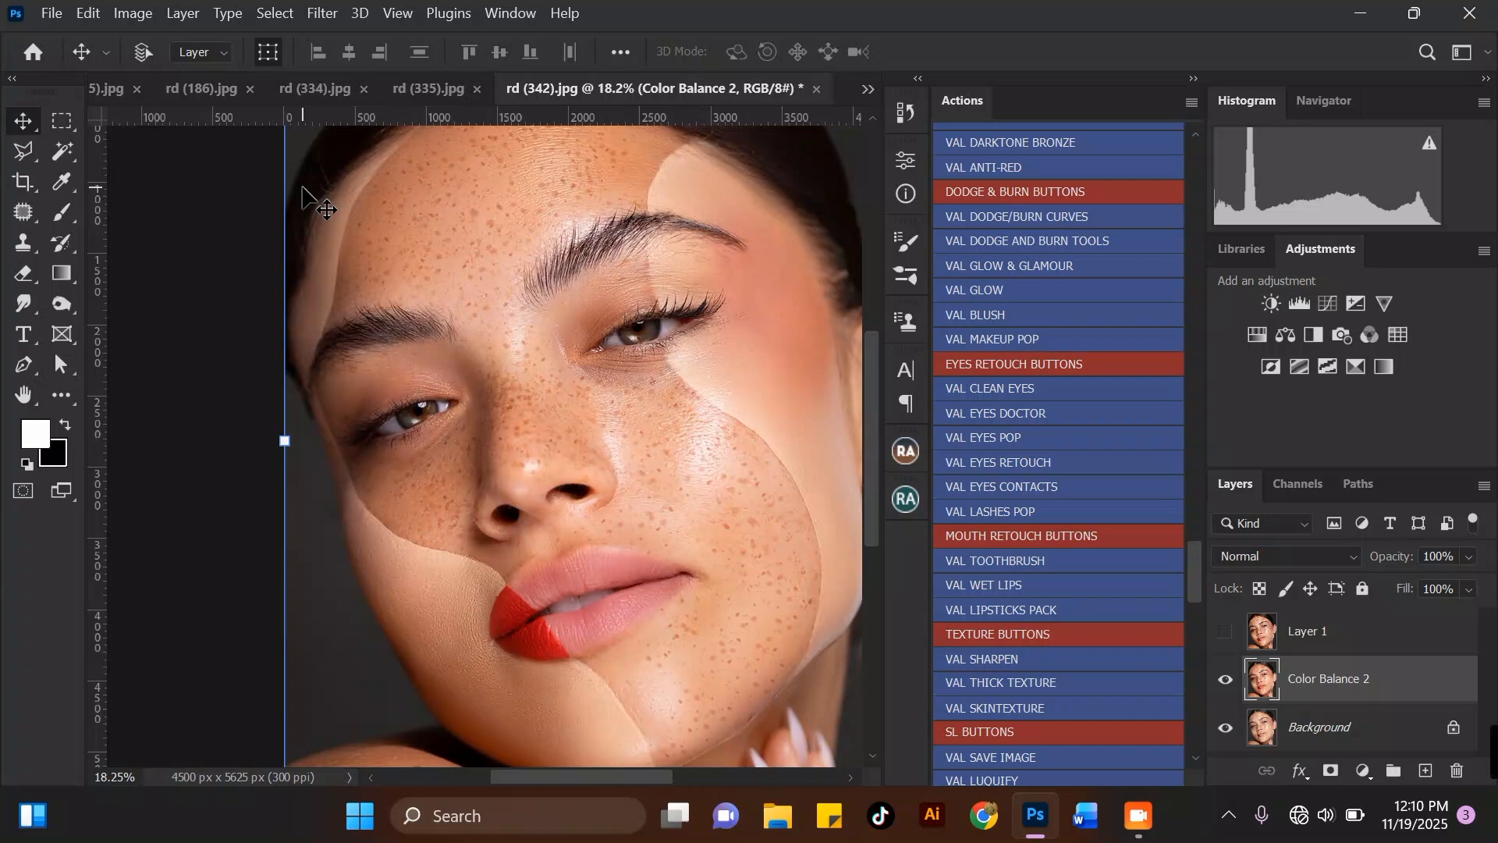
pyautogui.click(1226, 680)
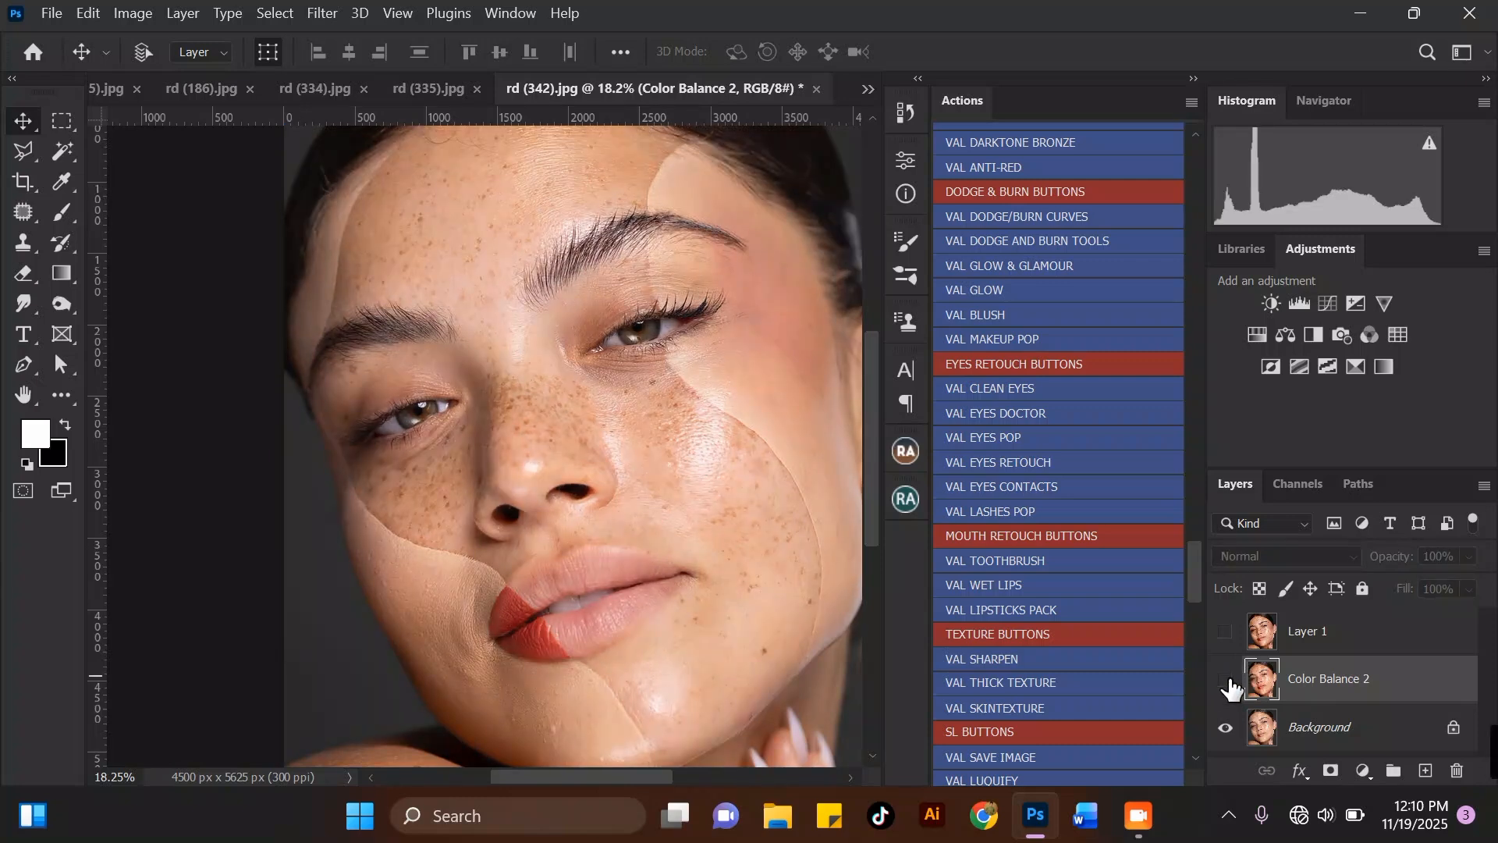
pyautogui.click(1226, 680)
pyautogui.click(1225, 679)
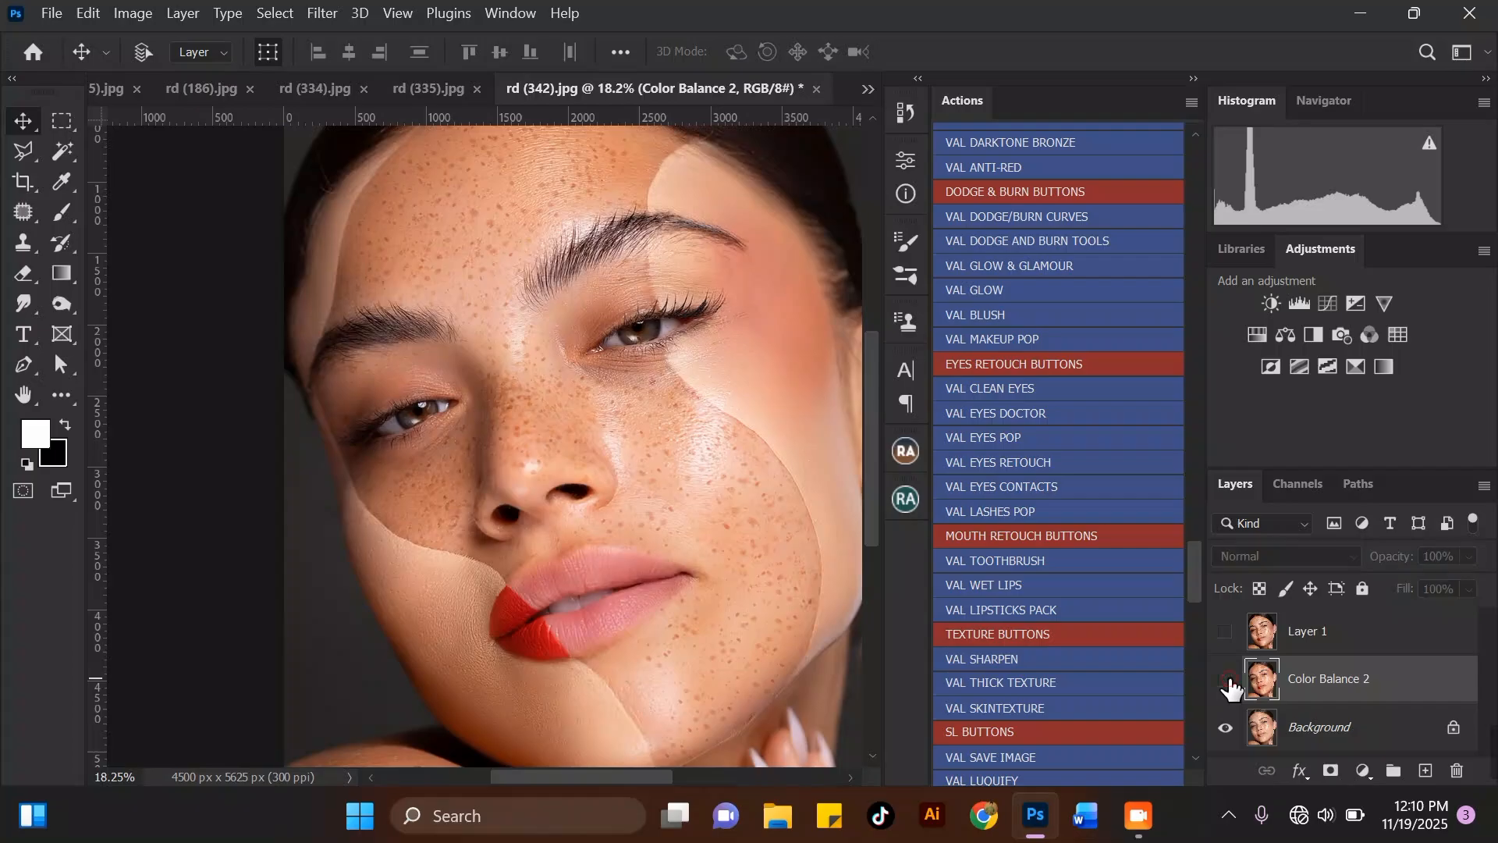
pyautogui.click(1226, 680)
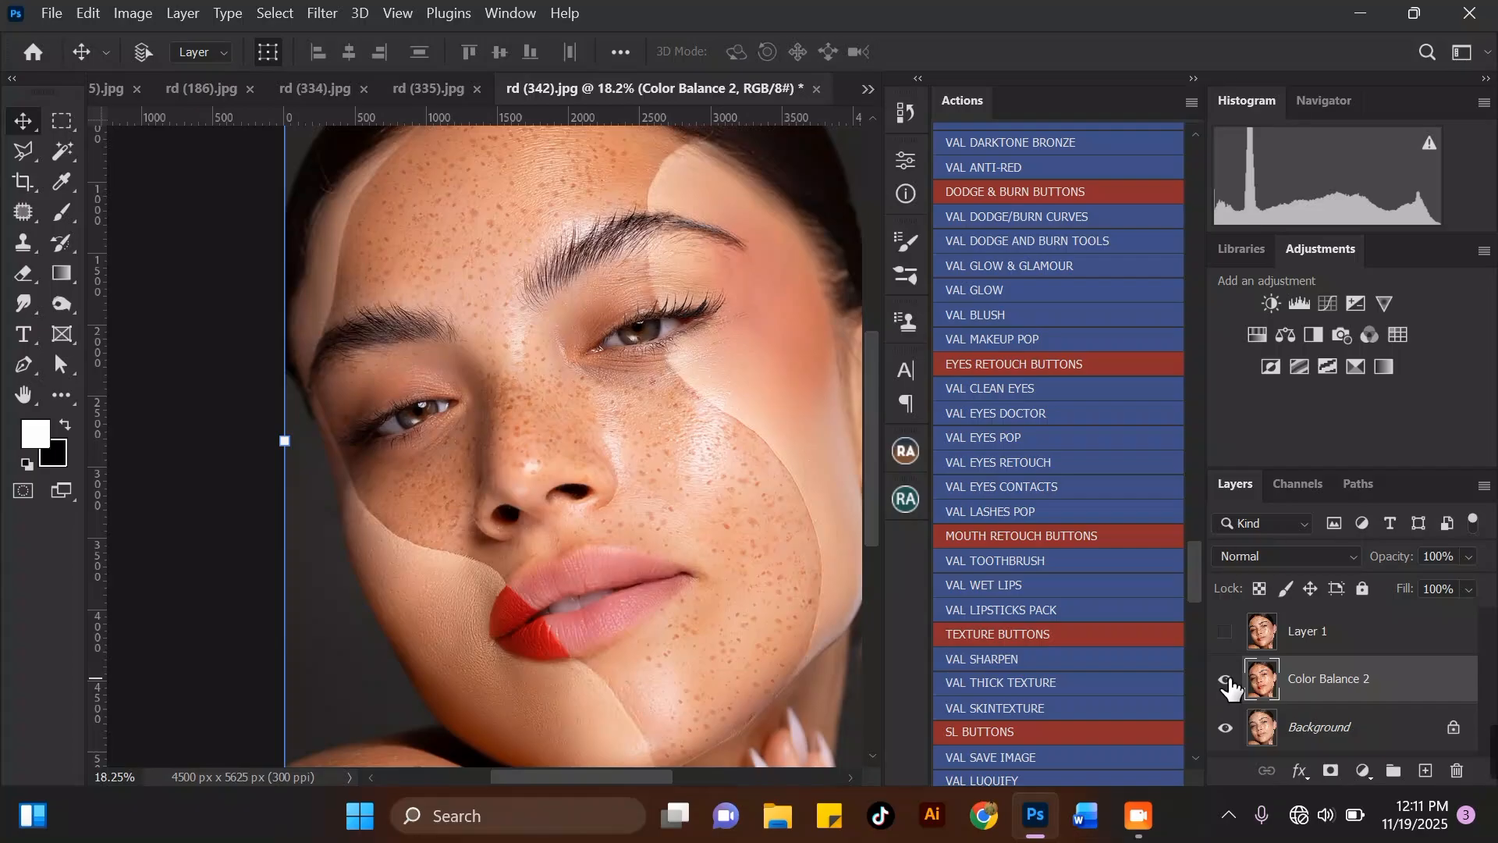
pyautogui.click(1226, 681)
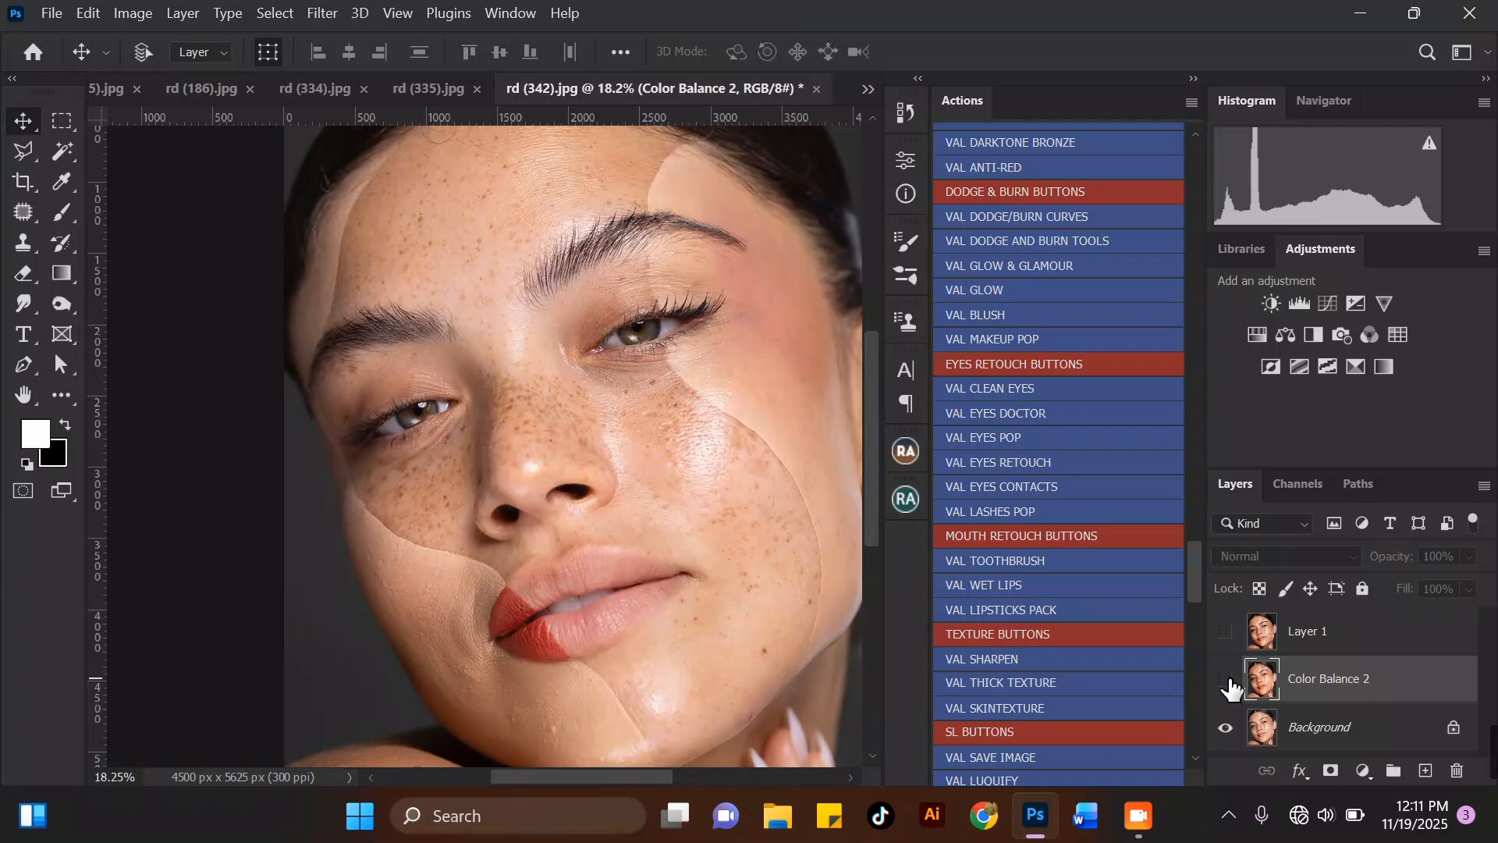
pyautogui.click(1226, 680)
pyautogui.click(1227, 680)
pyautogui.click(1227, 680)
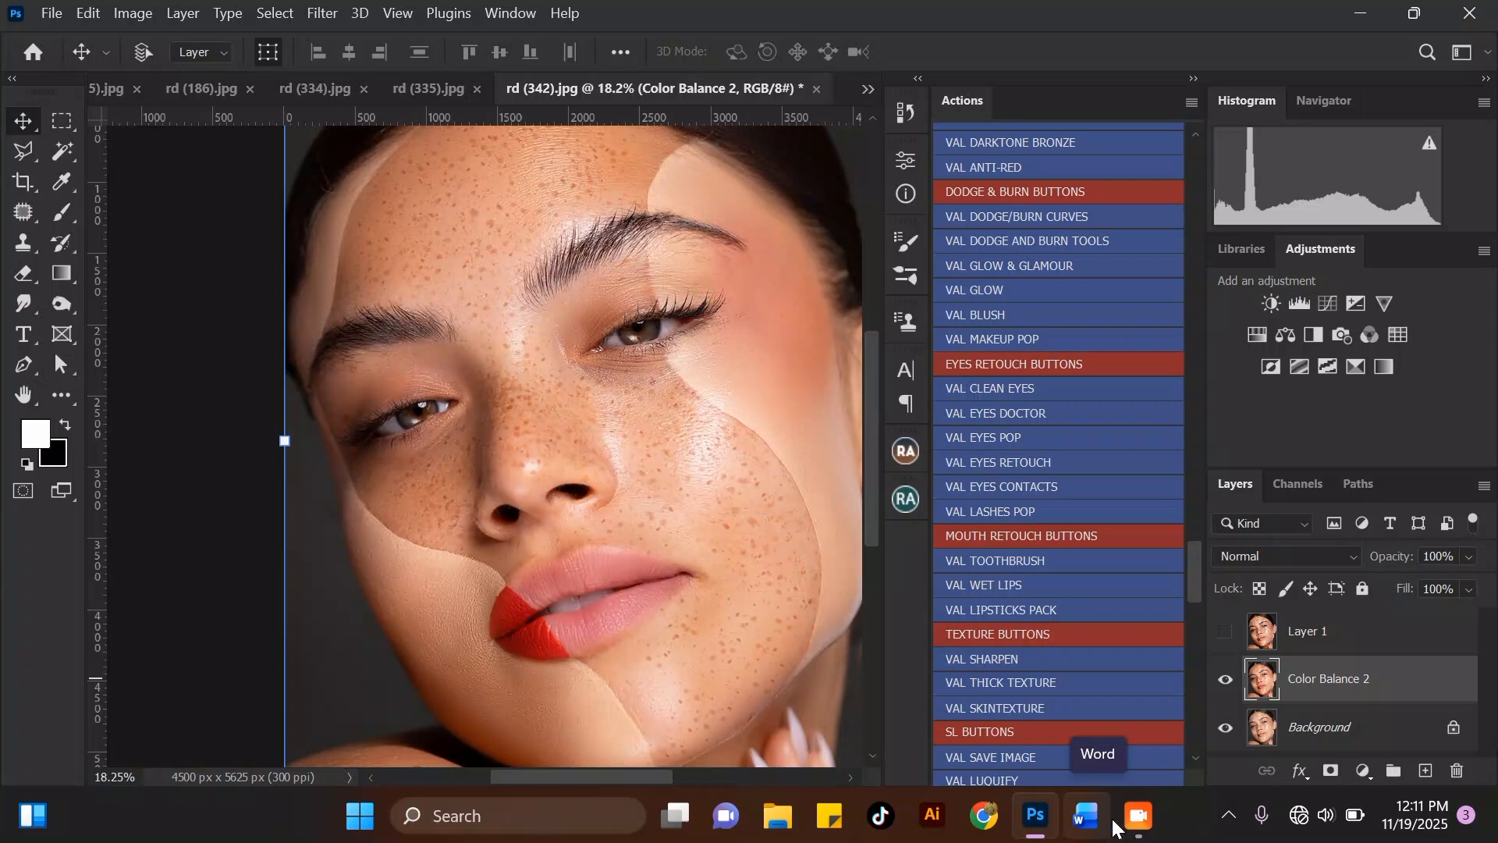
pyautogui.moveTo(1194, 576)
pyautogui.mouseDown()
pyautogui.moveTo(1196, 749)
pyautogui.moveTo(1183, 456)
pyautogui.moveTo(1200, 729)
pyautogui.moveTo(1196, 554)
pyautogui.mouseUp()
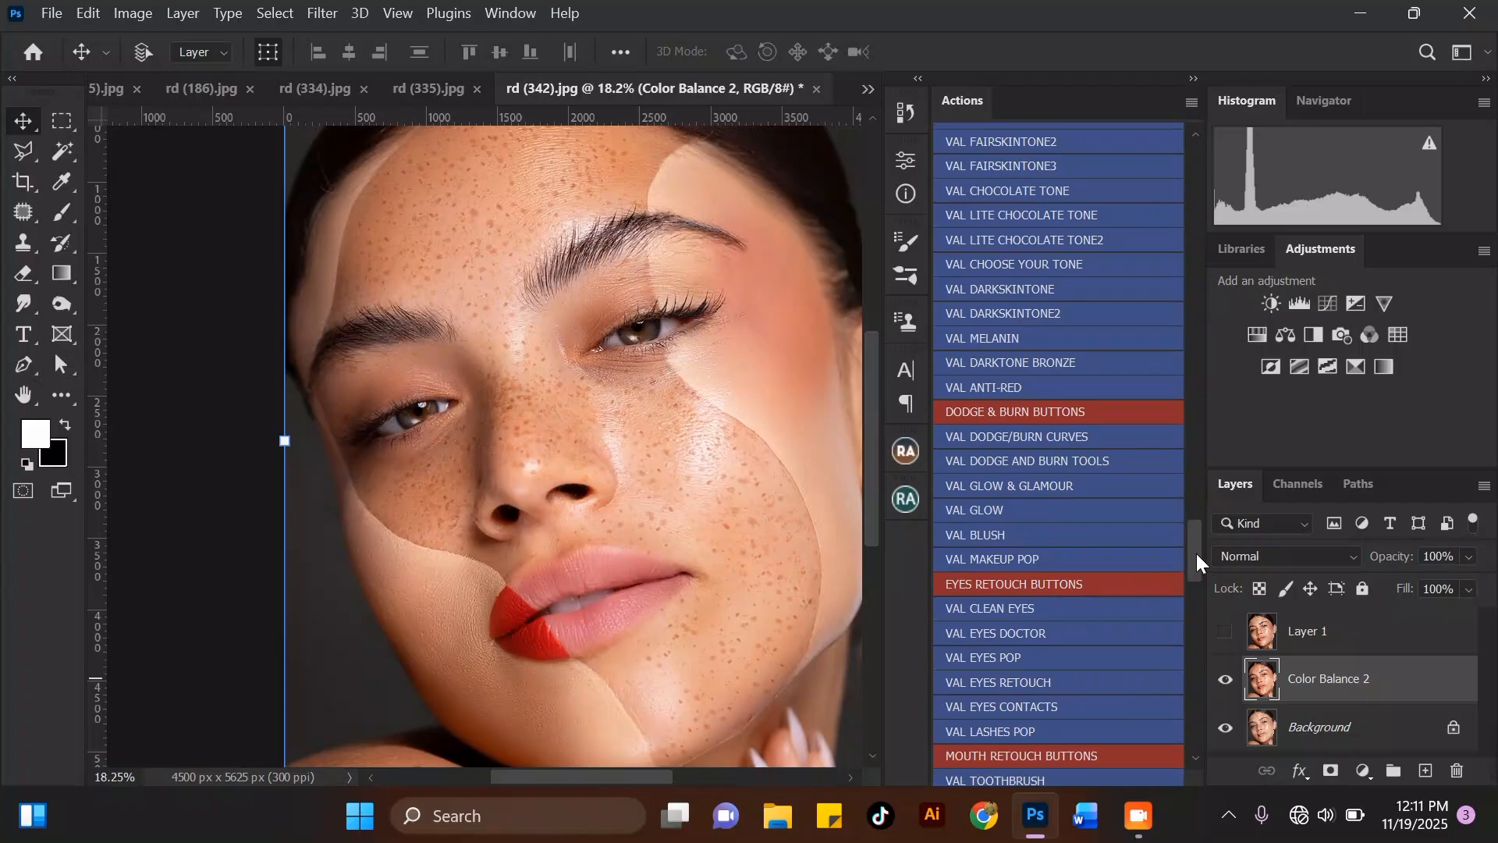